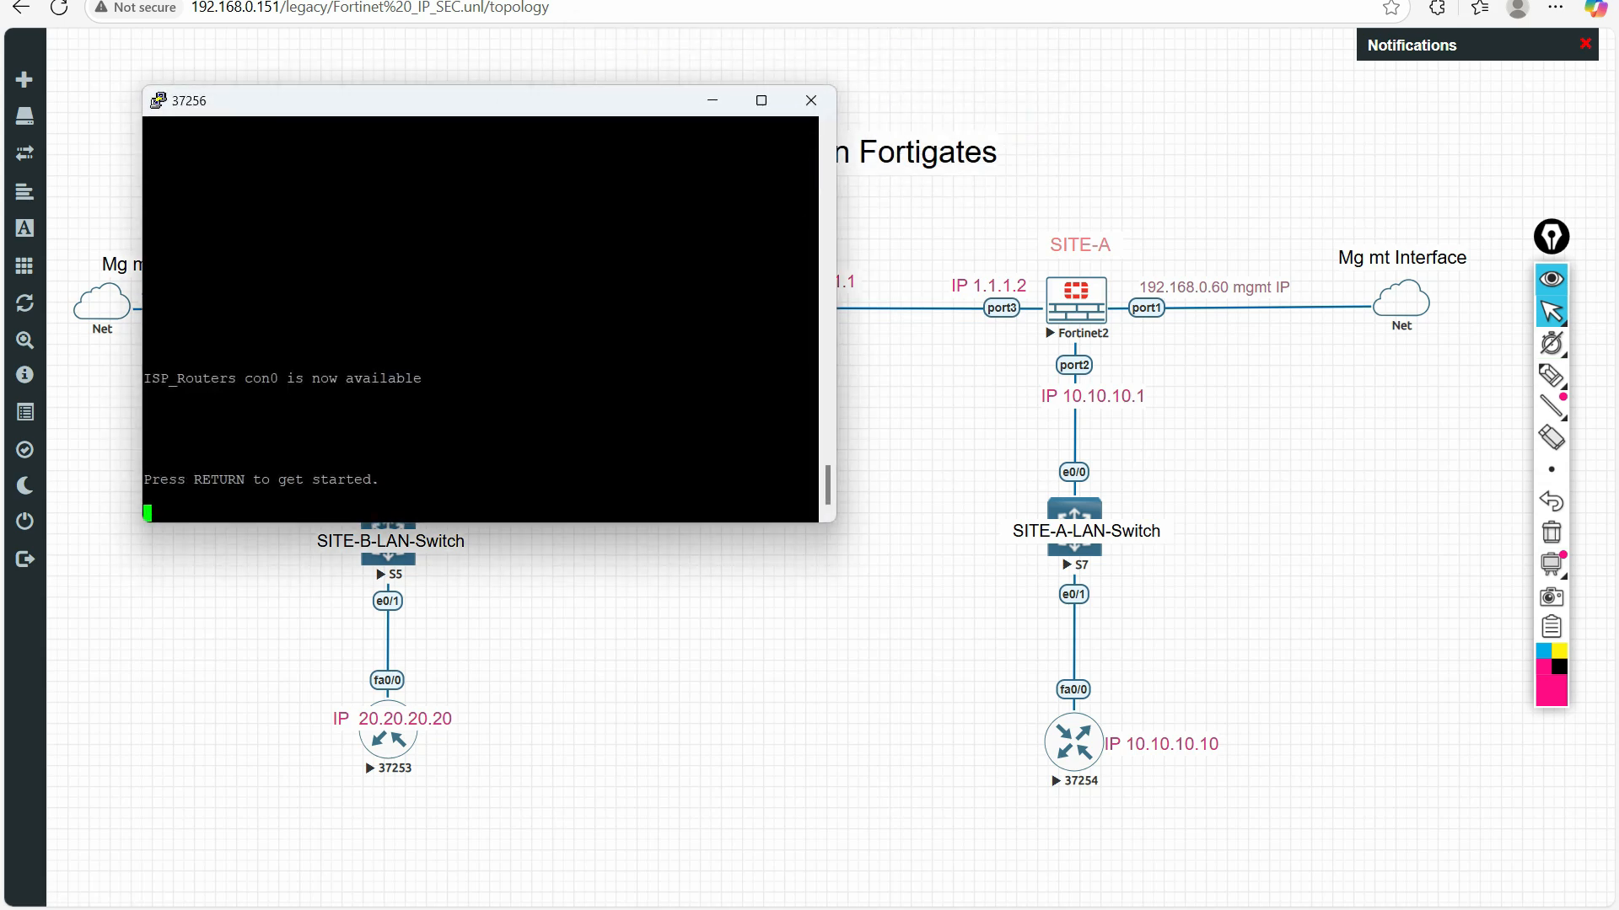
Move the ISP router's console window off the Site-B firewall and bring up its command prompt
drag(507, 102, 763, 212)
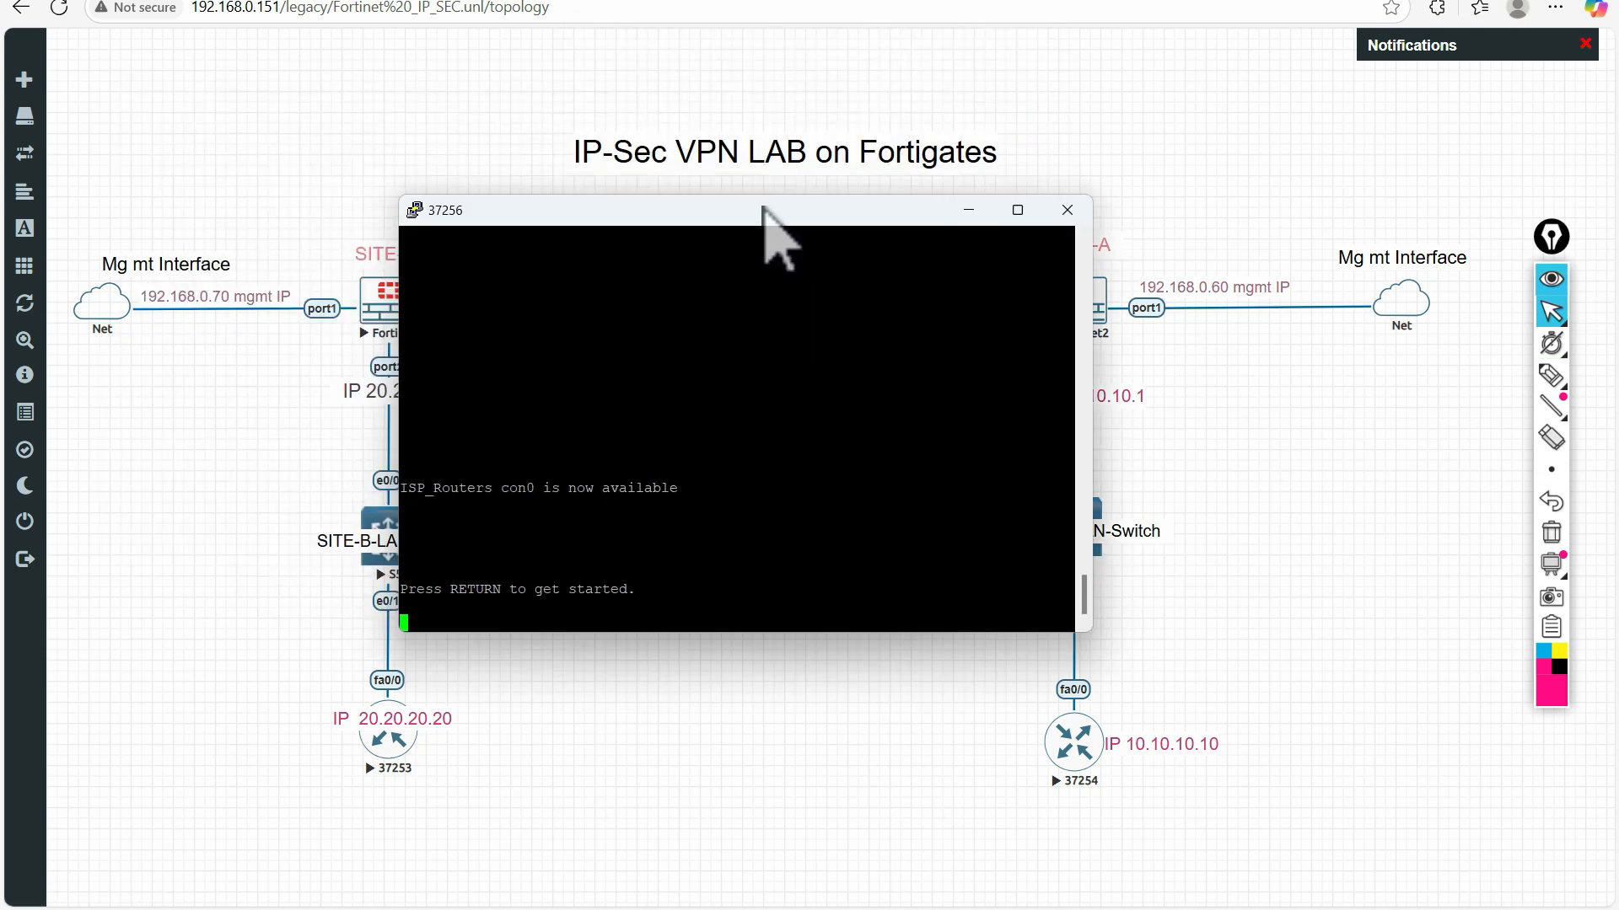
key(Return)
key(Return)
key(Return)
key(Return)
key(Return)
key(Return)
key(Return)
key(Return)
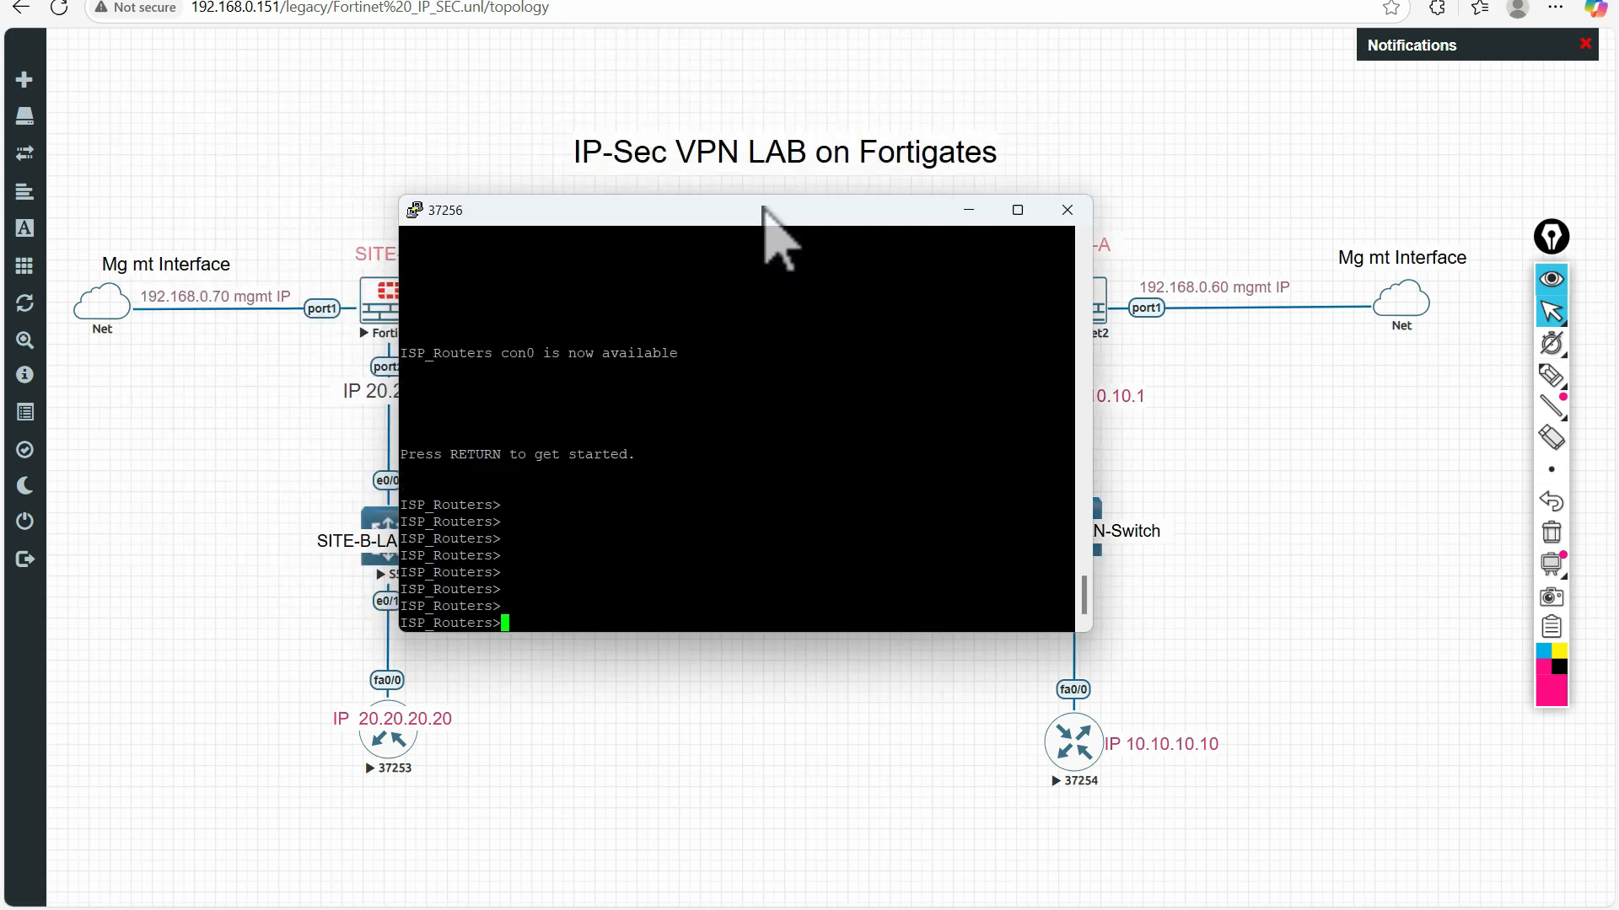
Check-mark the ISP_Routers prompt with the pen, restore the normal pointer and move the console clear of the Site-B side
click(1551, 375)
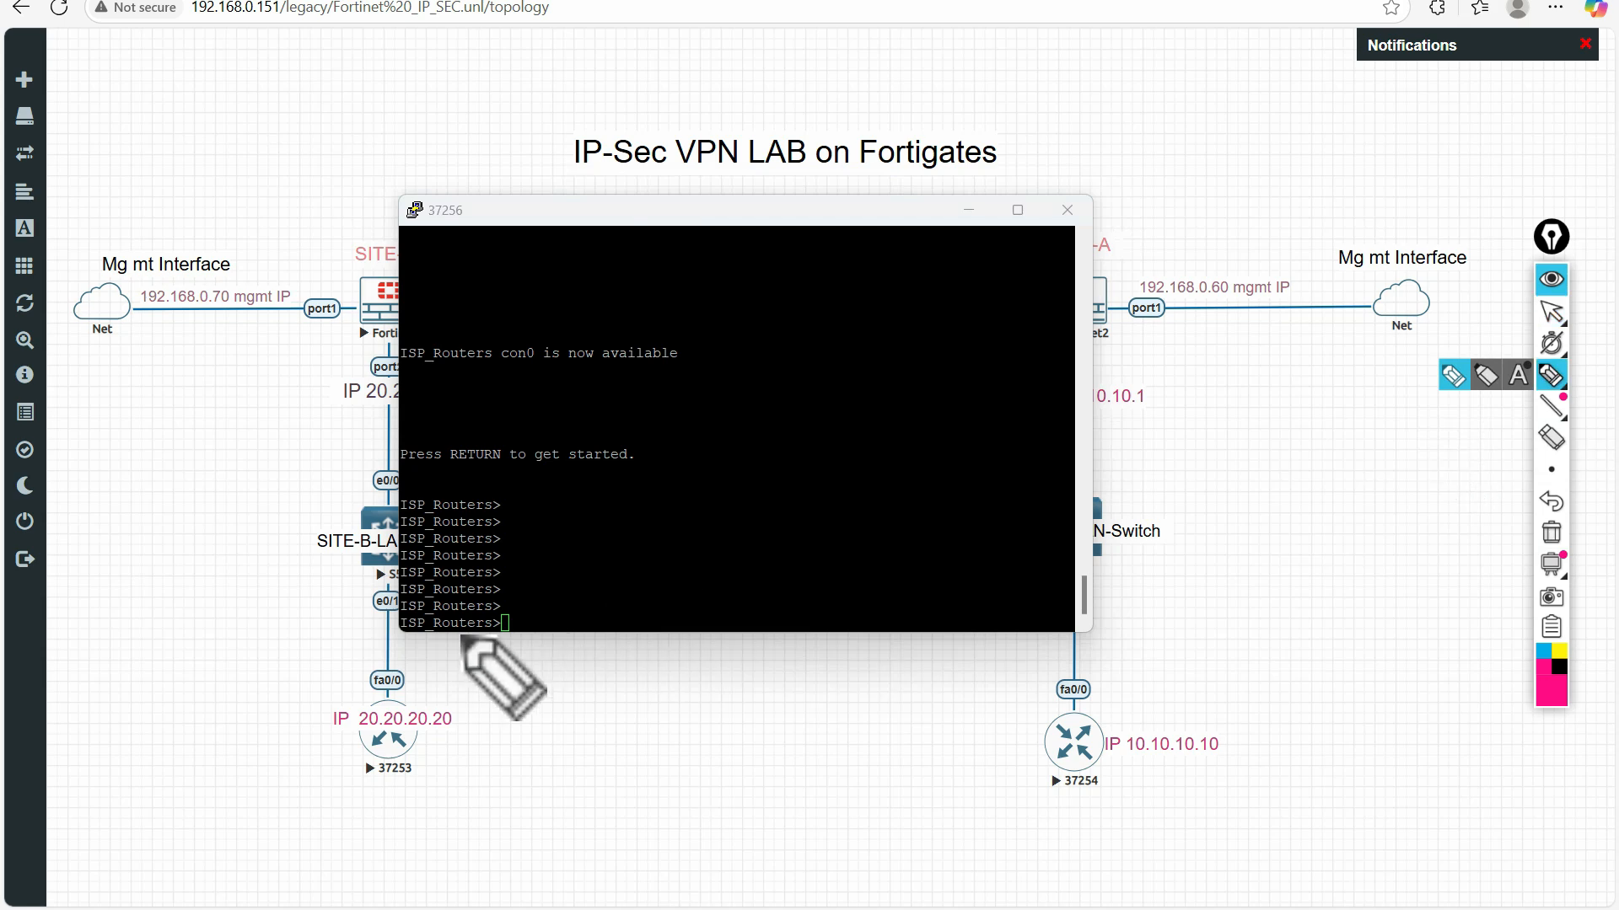
drag(409, 638, 456, 625)
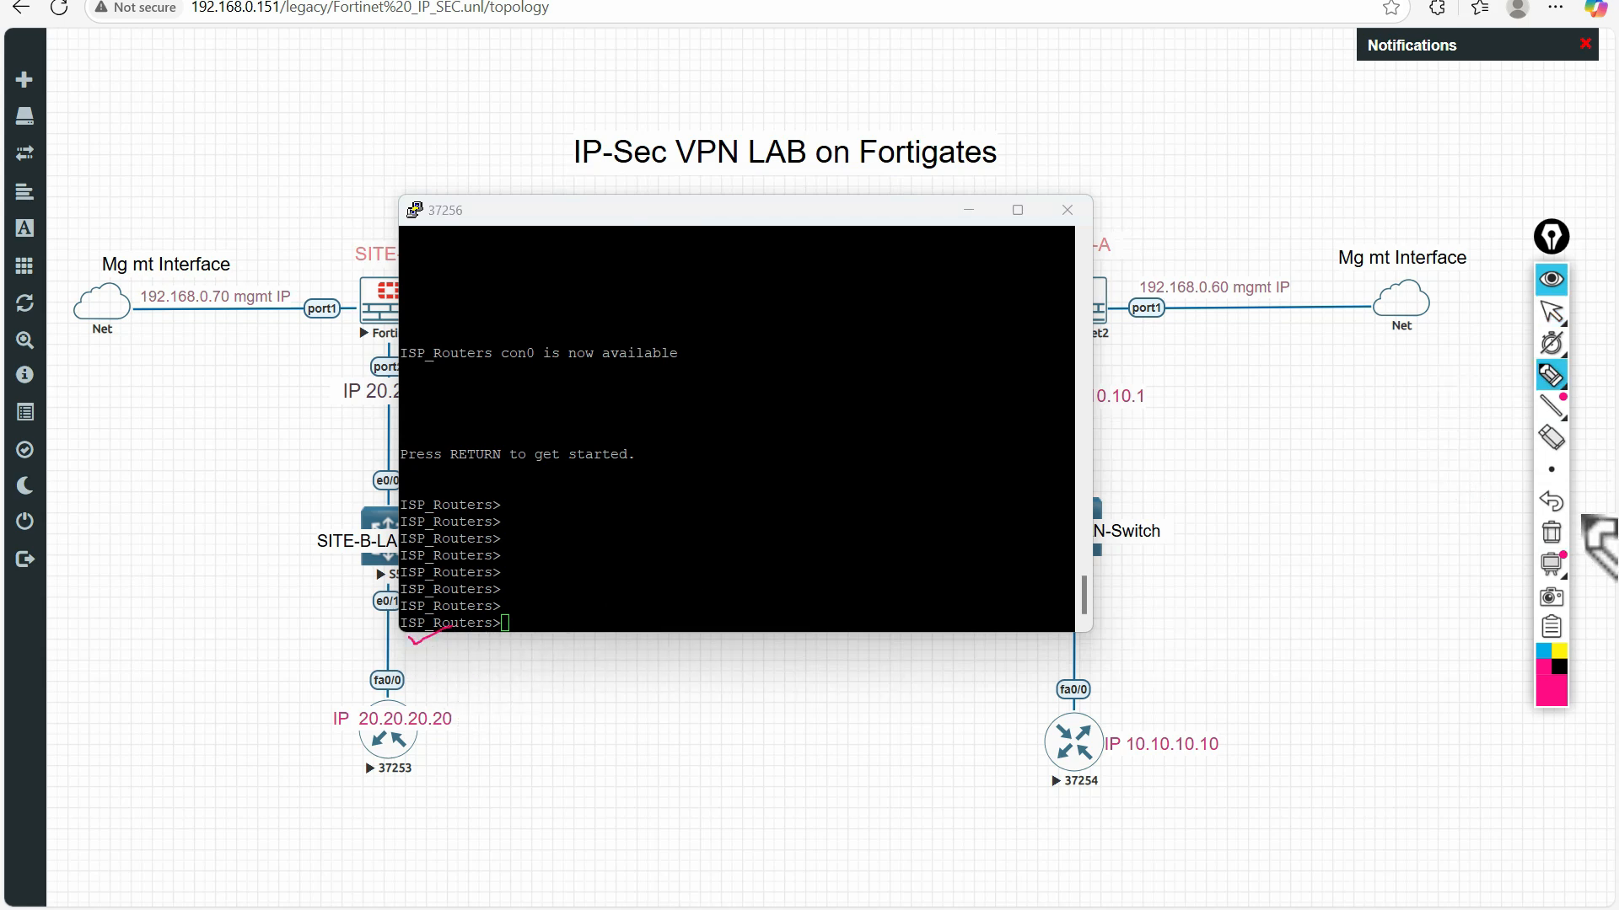
click(1551, 312)
drag(687, 212, 984, 267)
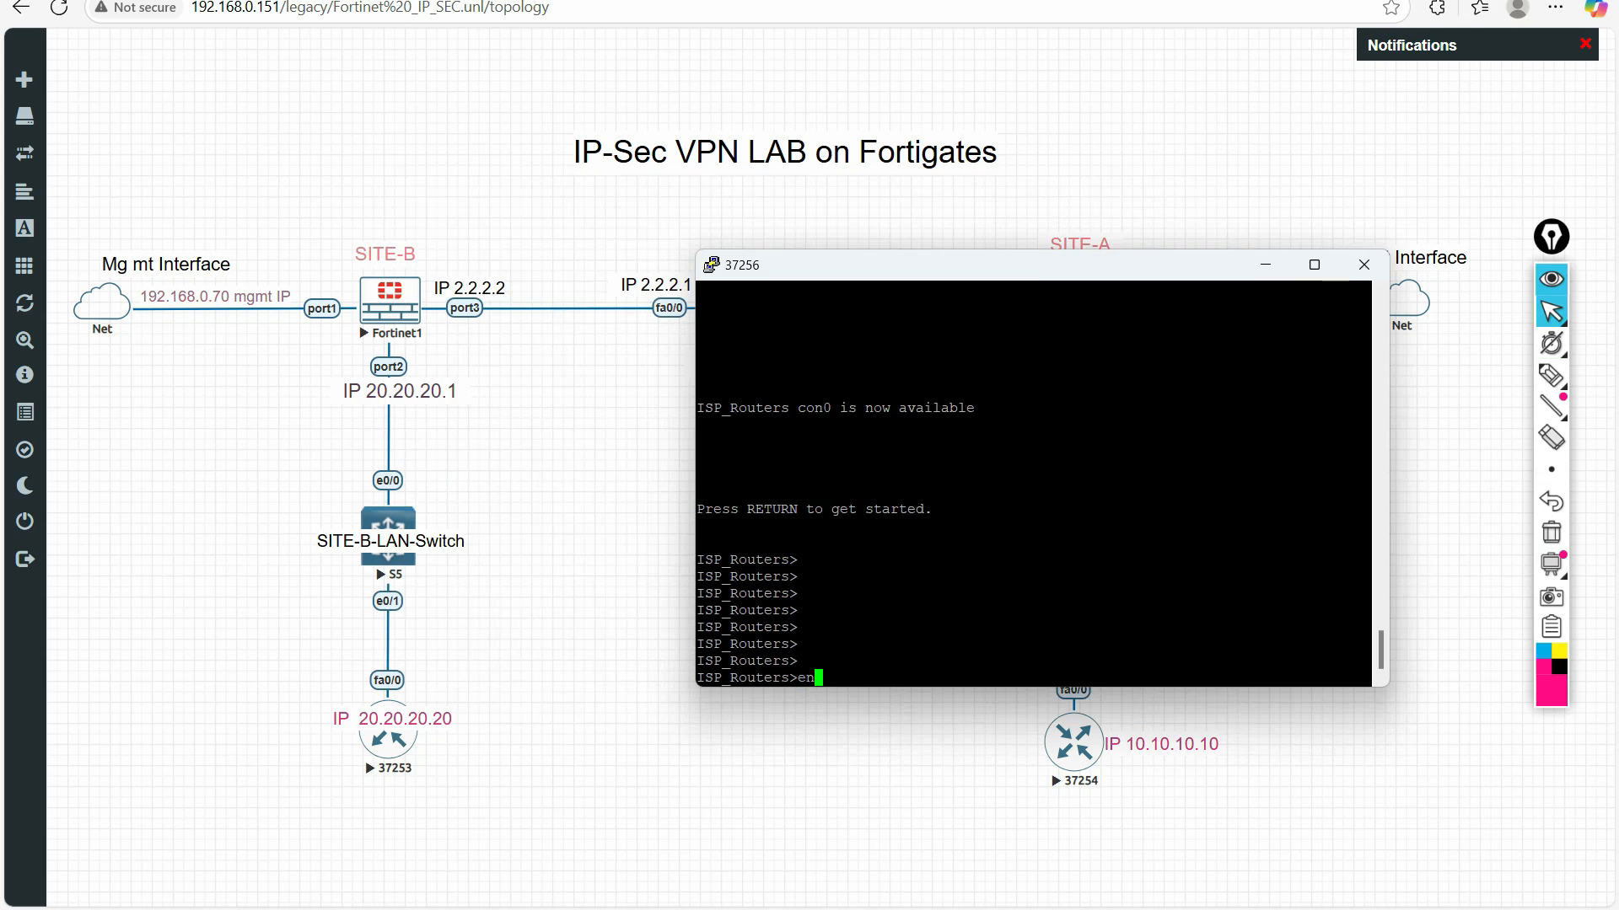
Enter privileged mode on the ISP router and list its interfaces with sh ip int brief
key(Return)
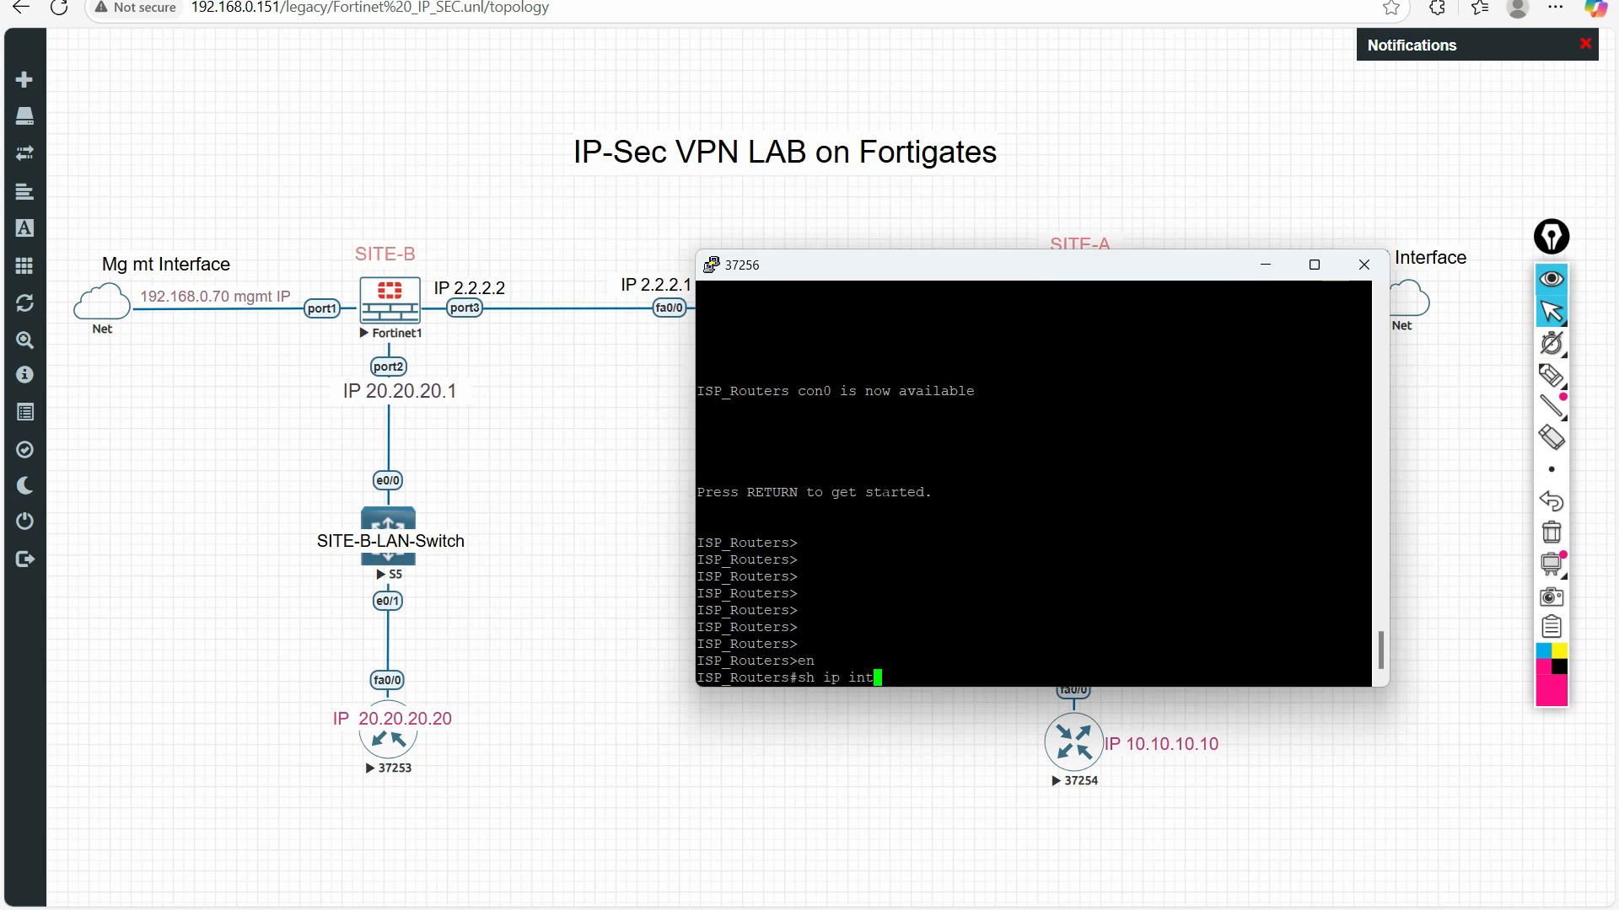
text(r)
key(Tab)
key(Return)
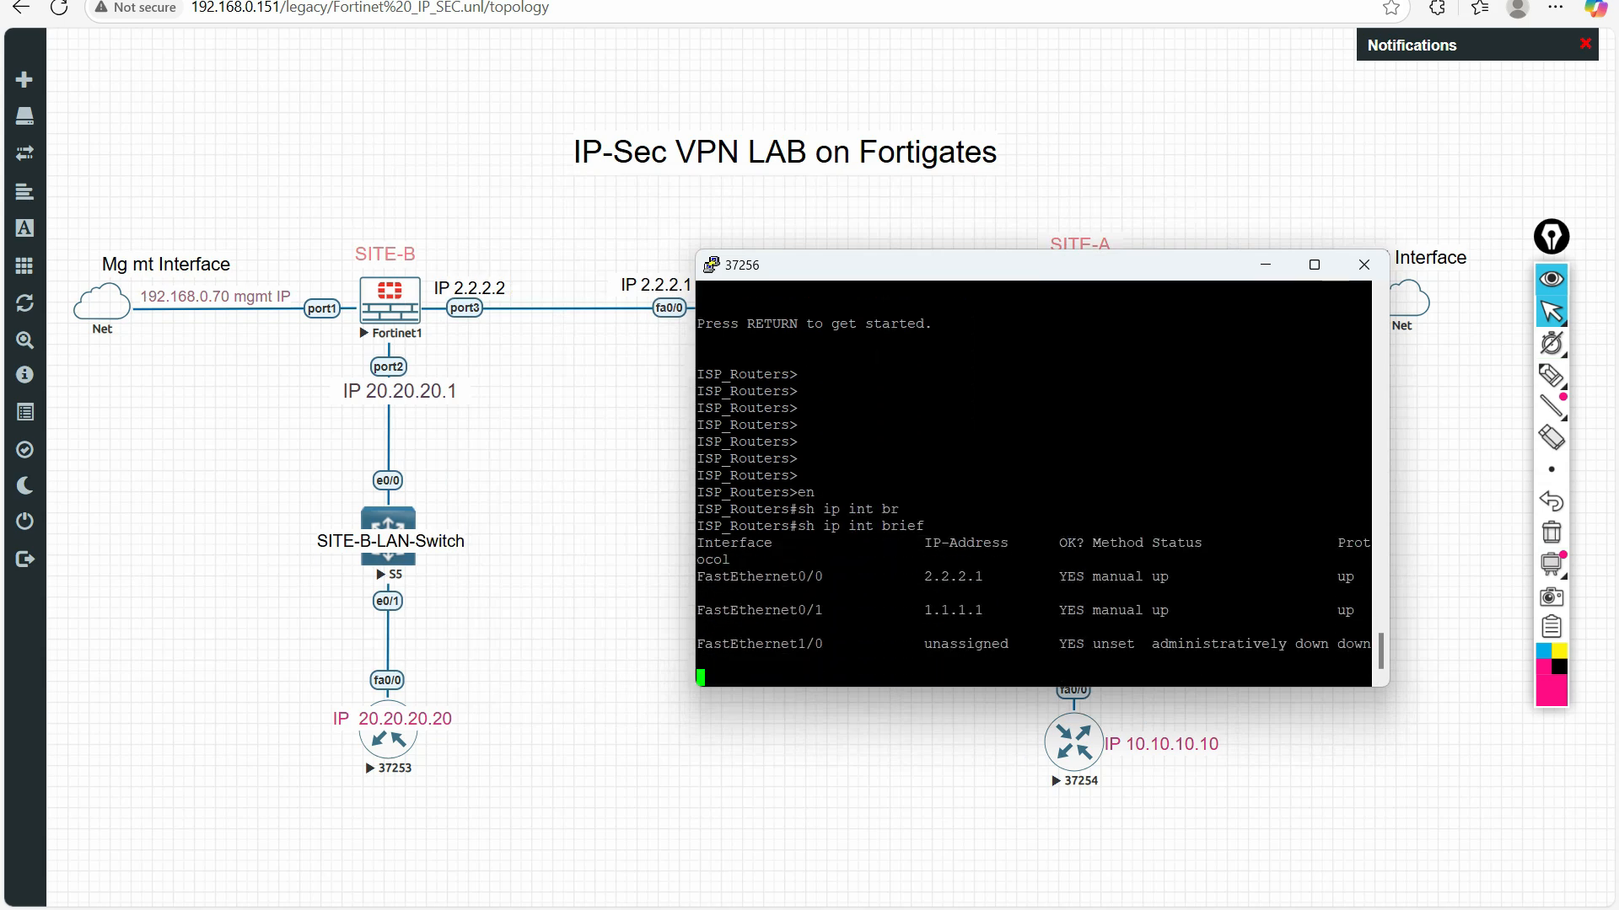
Underline the FastEthernet interface addresses in the router's interface list with the pen, and clear the marks
click(1550, 374)
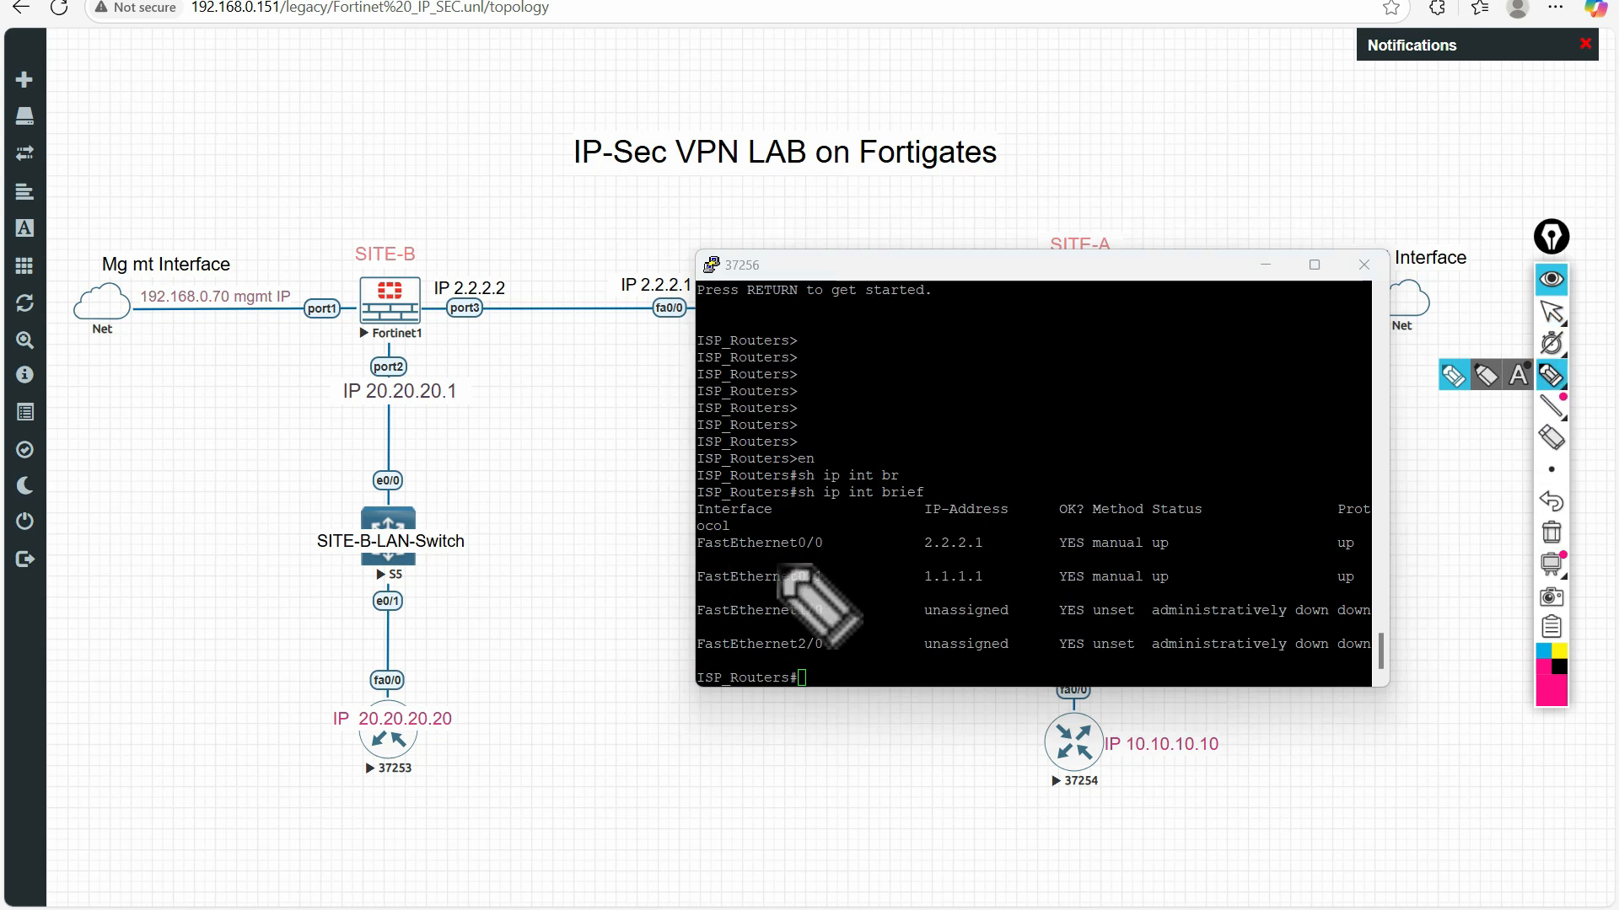
mouse_move(716, 558)
mouse_down()
mouse_move(991, 557)
mouse_move(980, 583)
mouse_up()
click(1559, 536)
click(1552, 533)
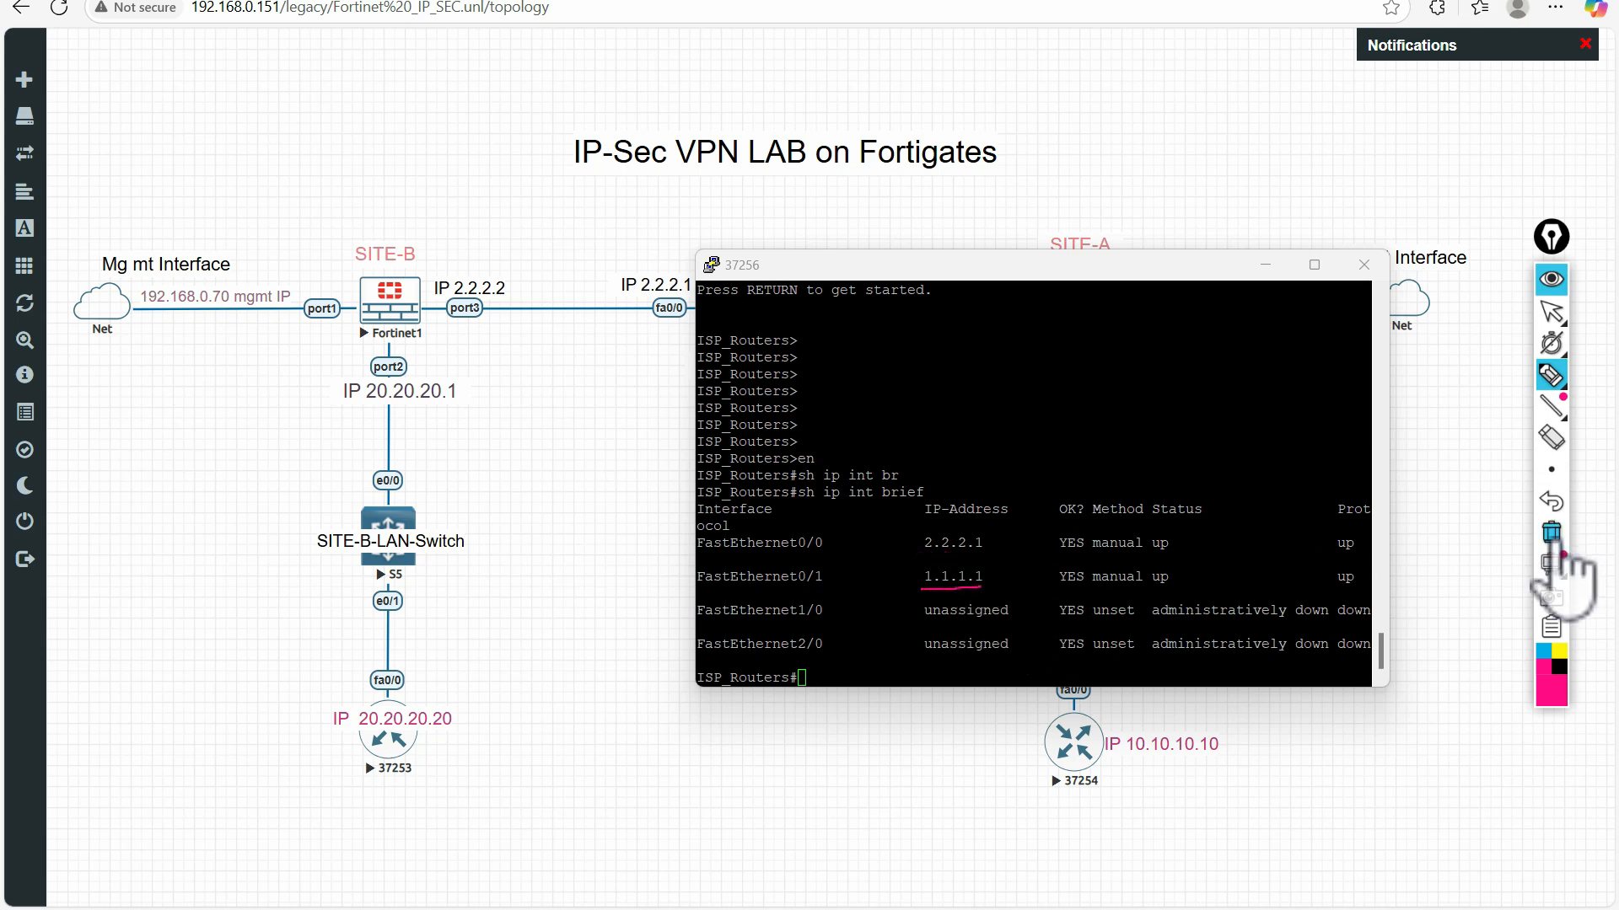
Restore the normal pointer, move the console below the ISP router and close its session
click(1554, 311)
drag(950, 271, 791, 367)
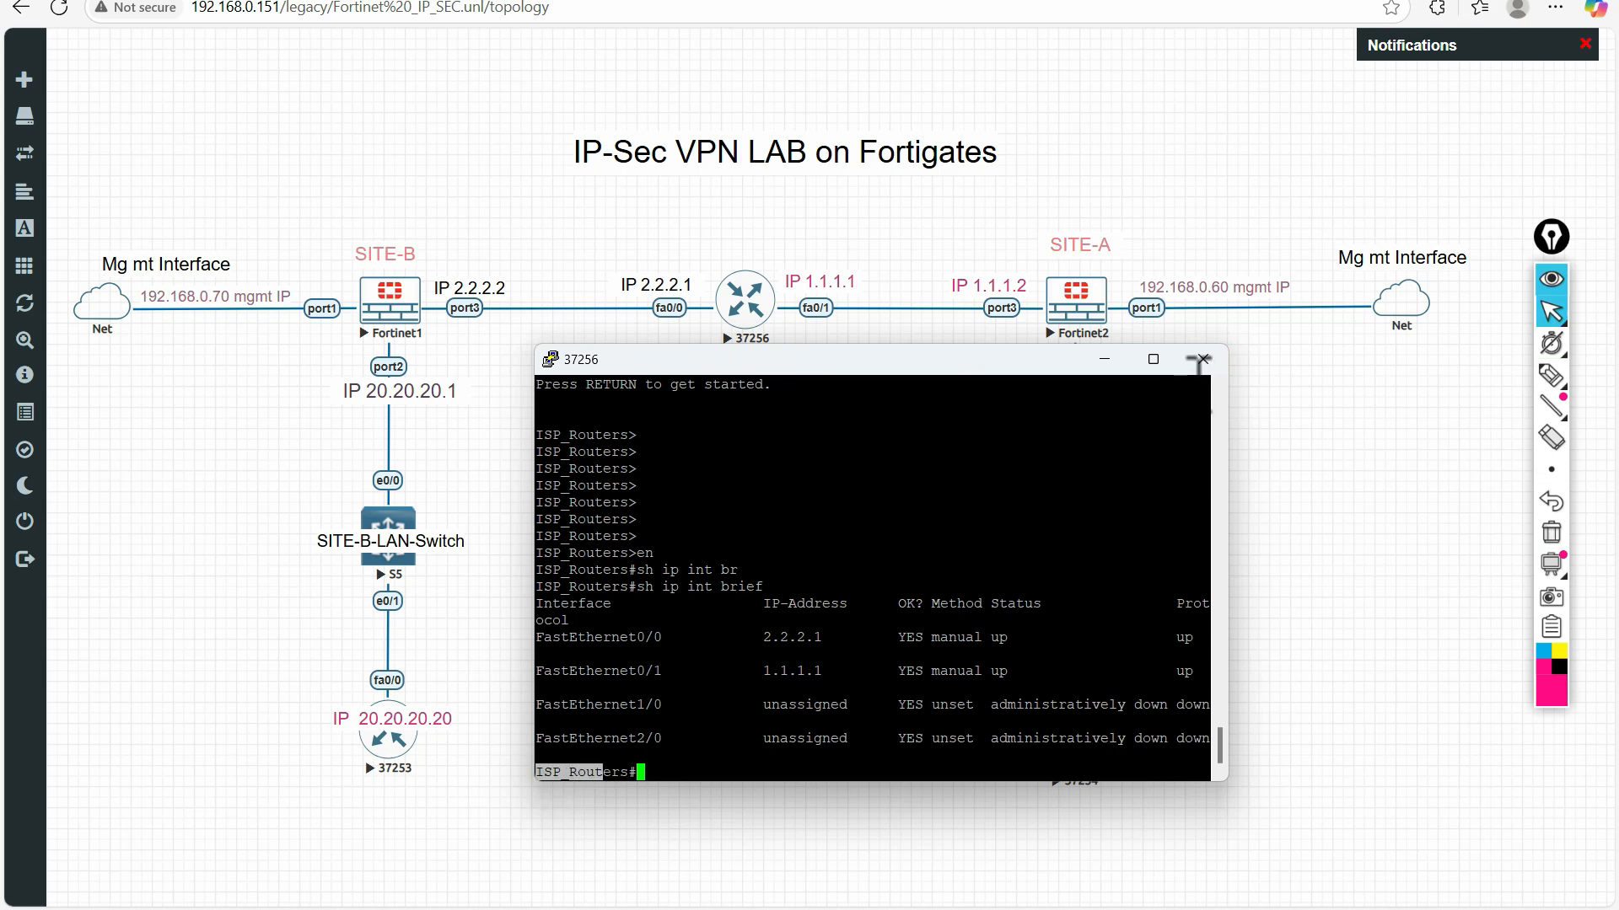
click(1200, 360)
click(843, 521)
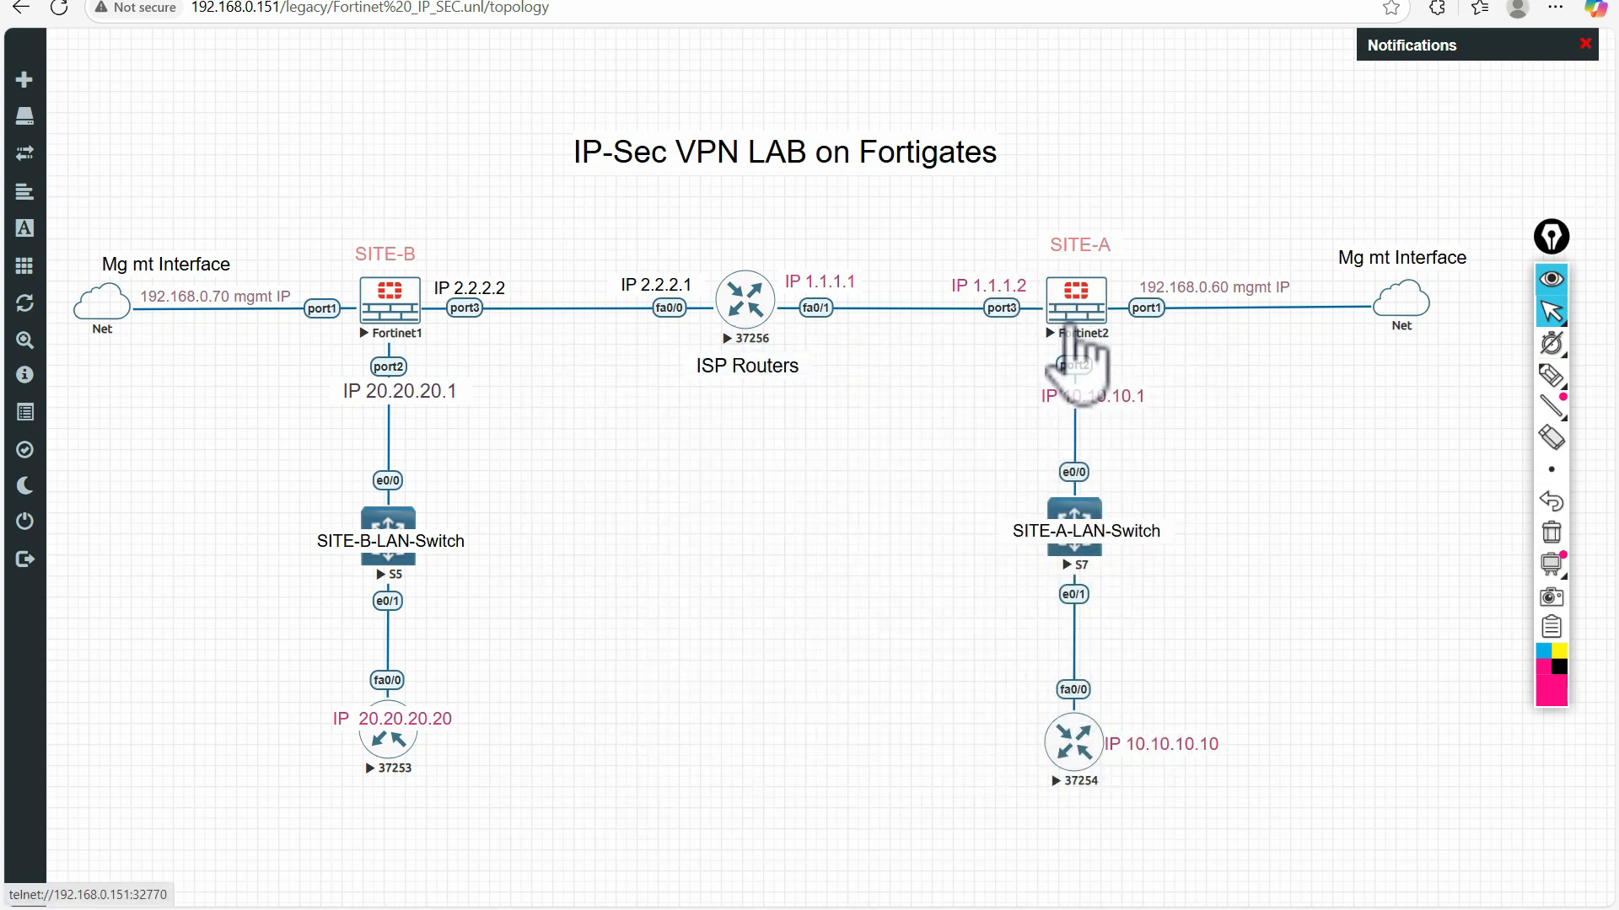
Switch to the Site-B FortiGate at 192.168.0.70 and log in with the saved username and password
click(413, 0)
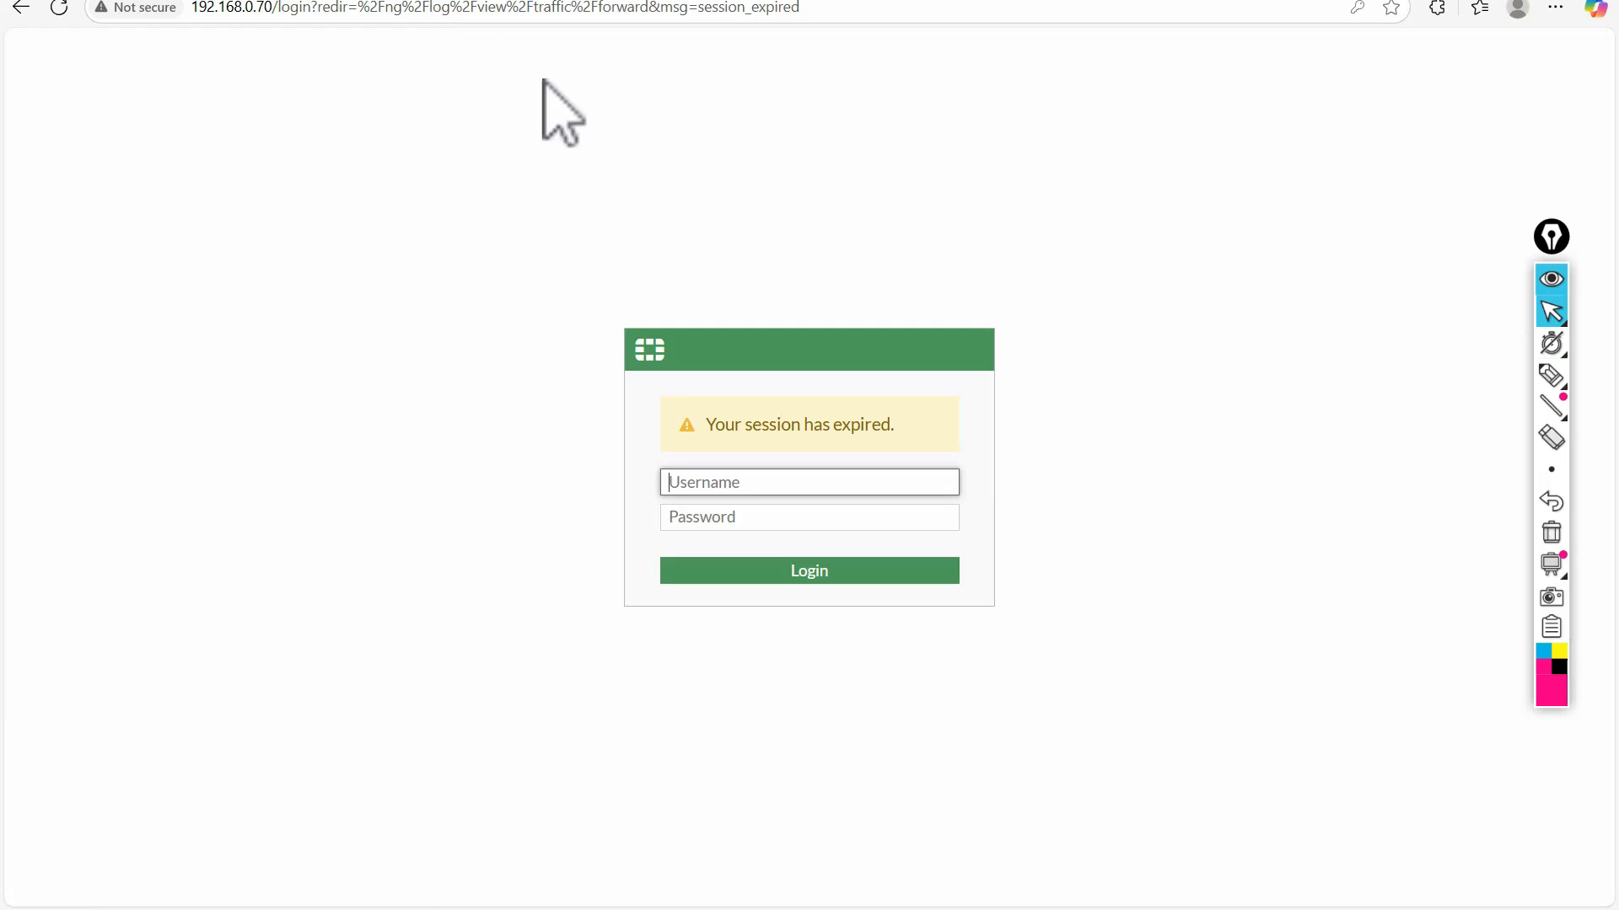
click(713, 479)
click(759, 574)
click(712, 572)
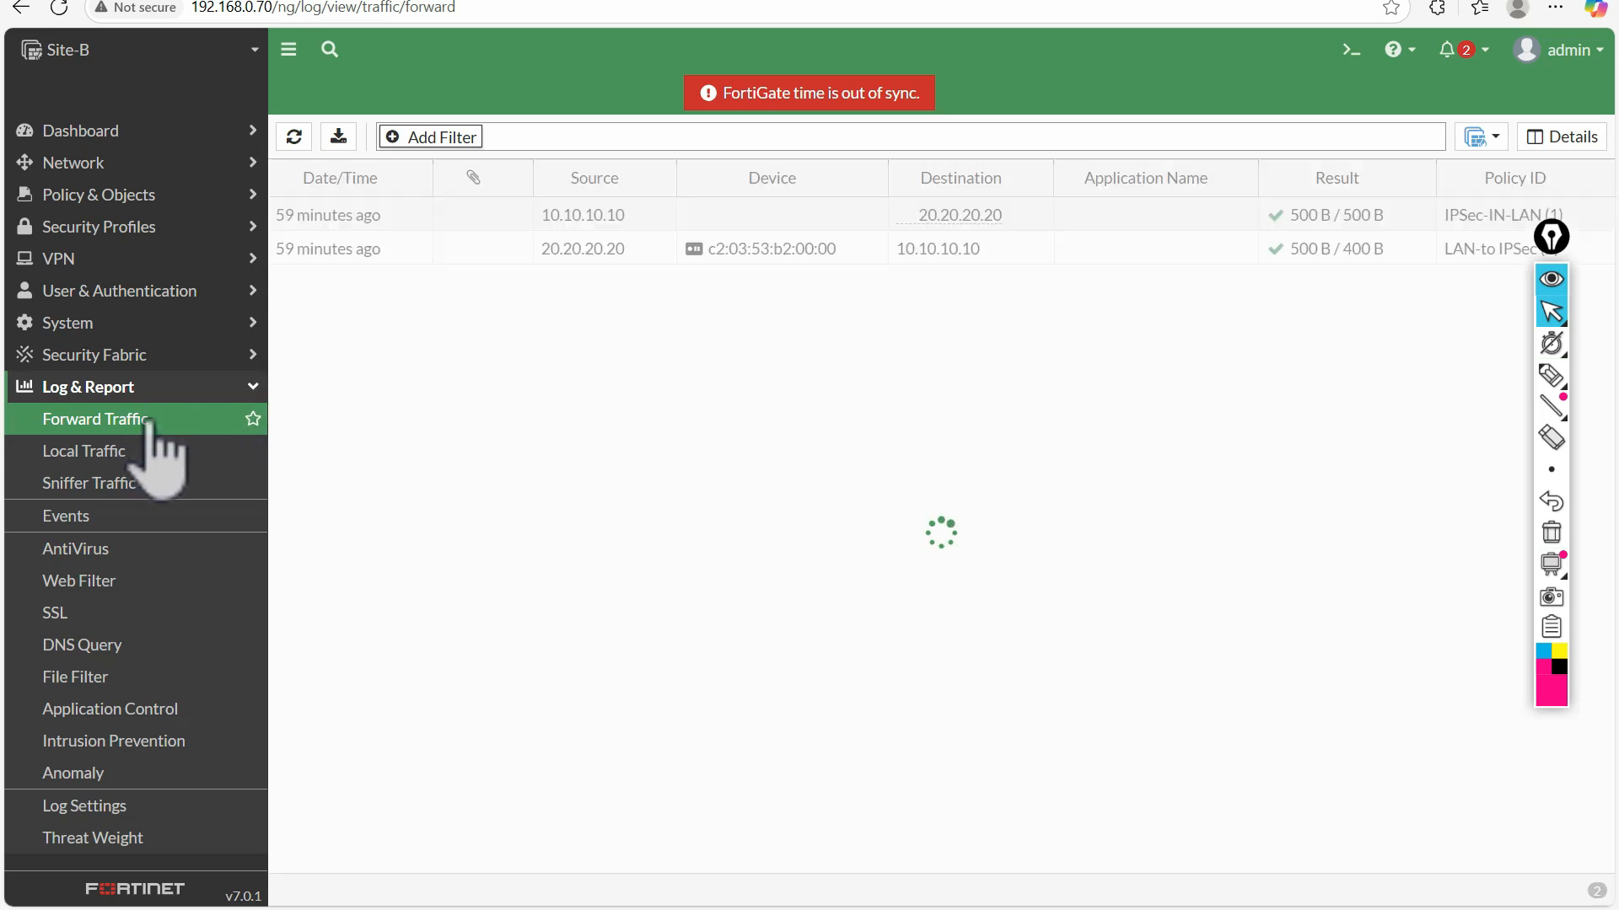
Start a new IPsec tunnel named re with the Custom template and look through its blank settings form
click(76, 266)
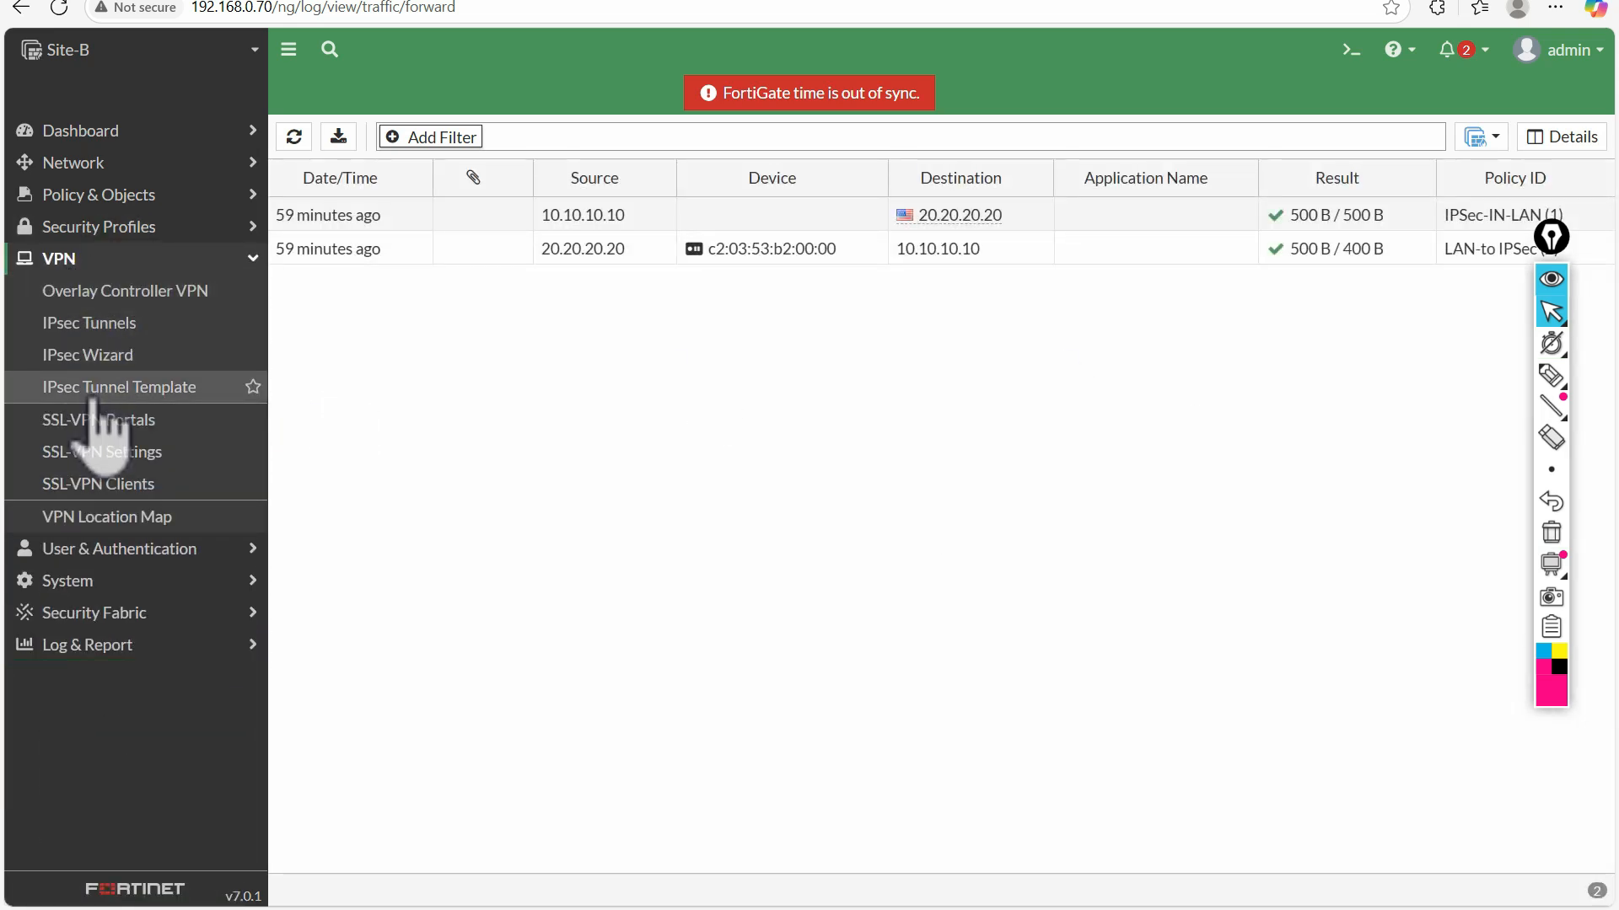
click(102, 323)
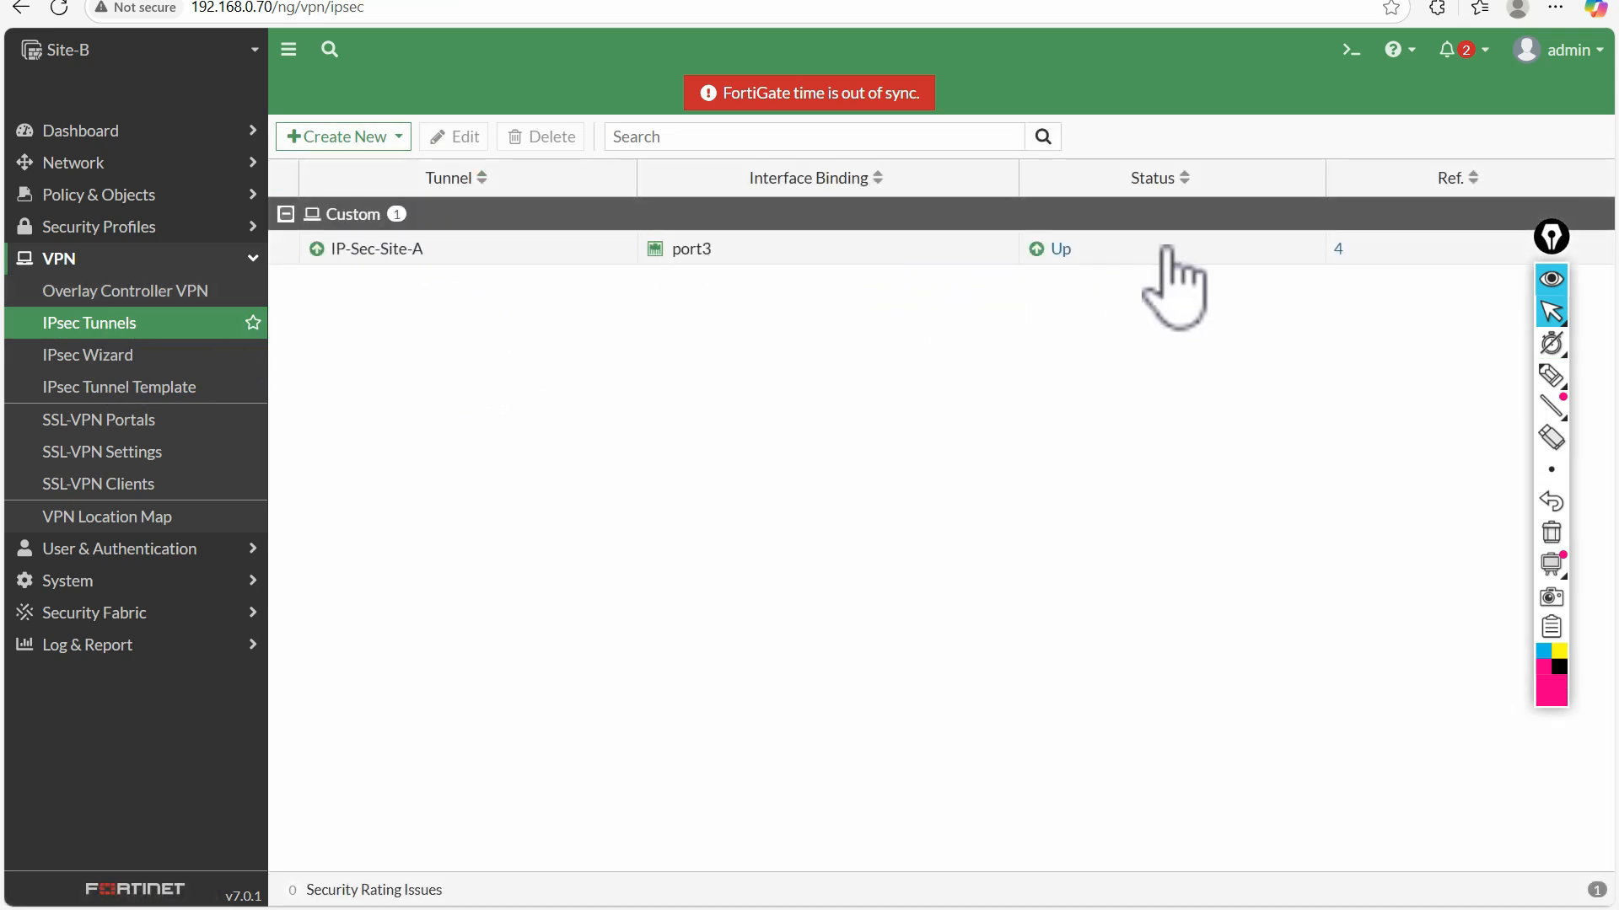
click(358, 139)
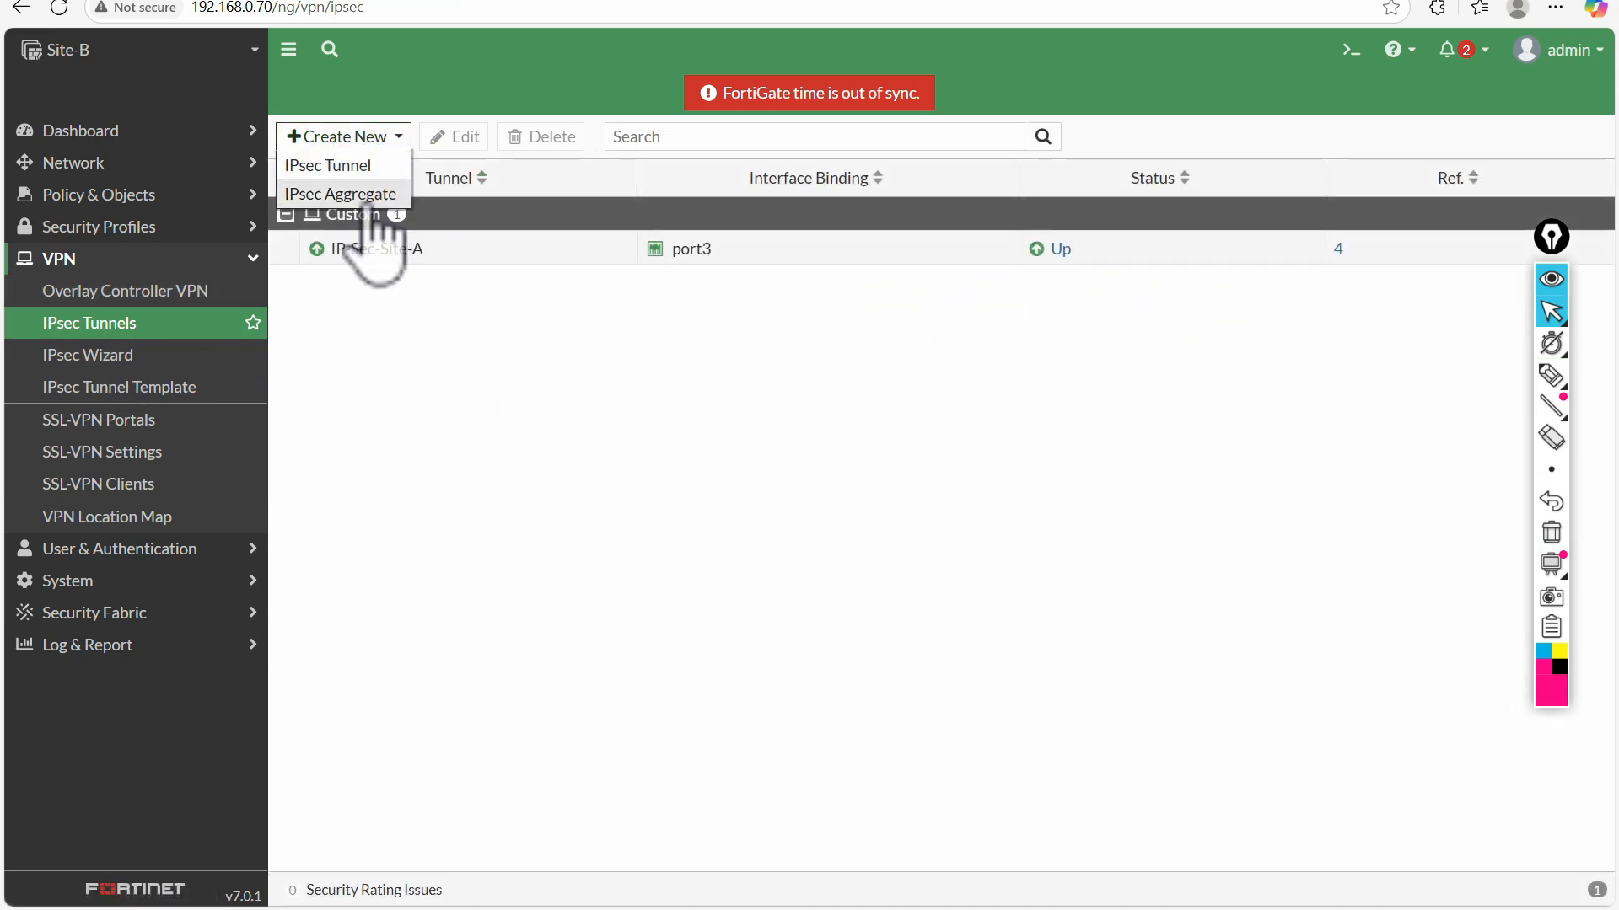
click(333, 163)
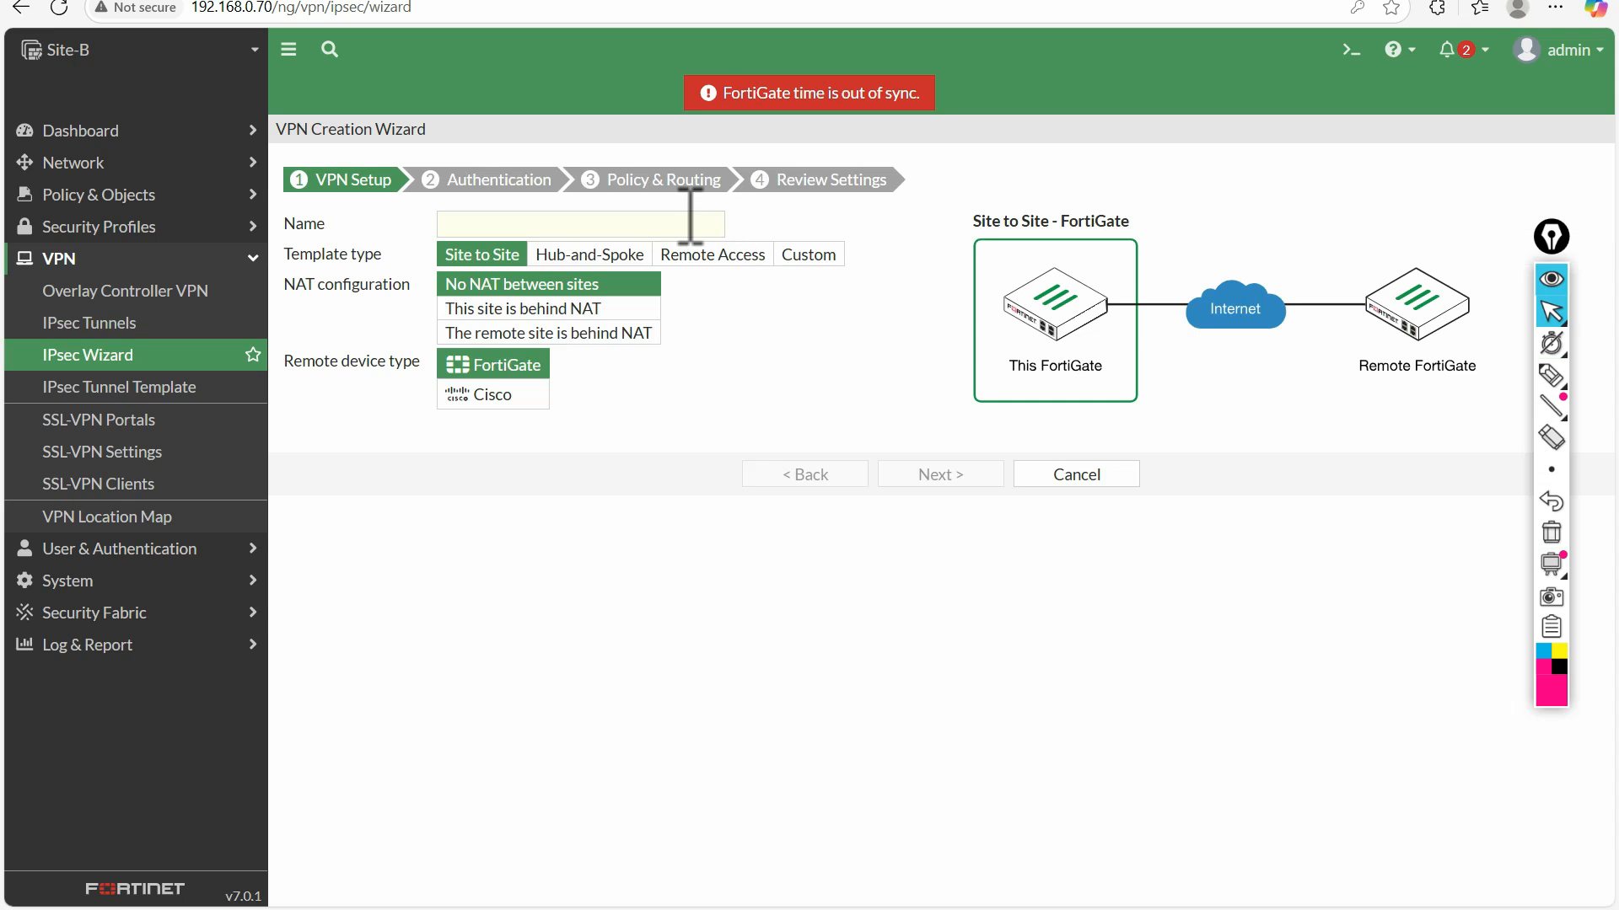
click(810, 254)
click(495, 221)
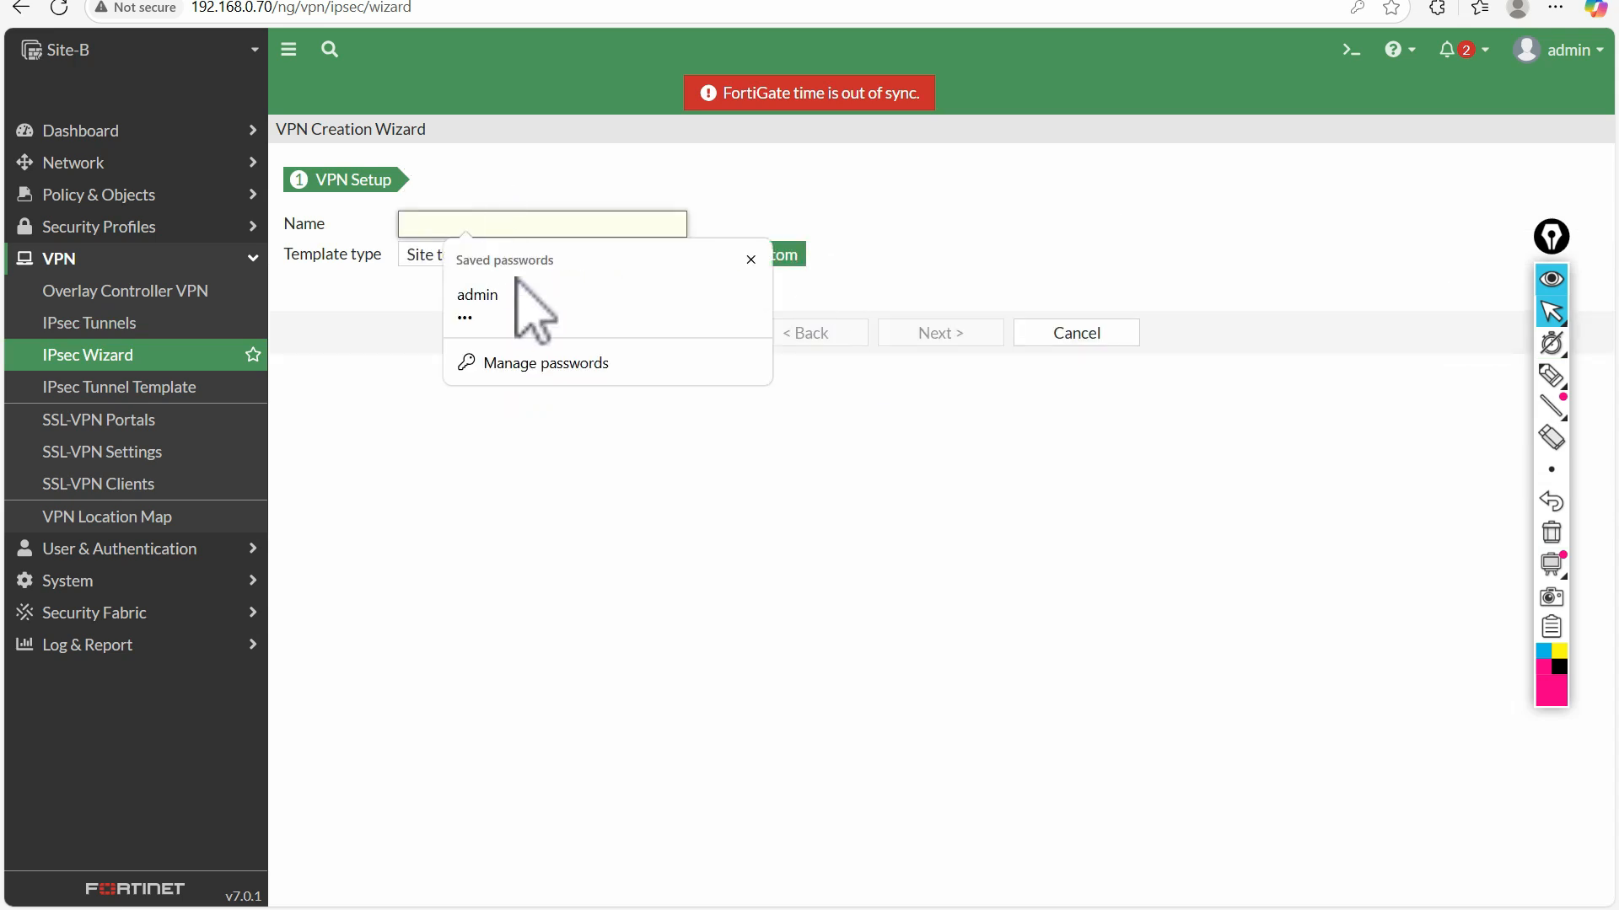
text(re)
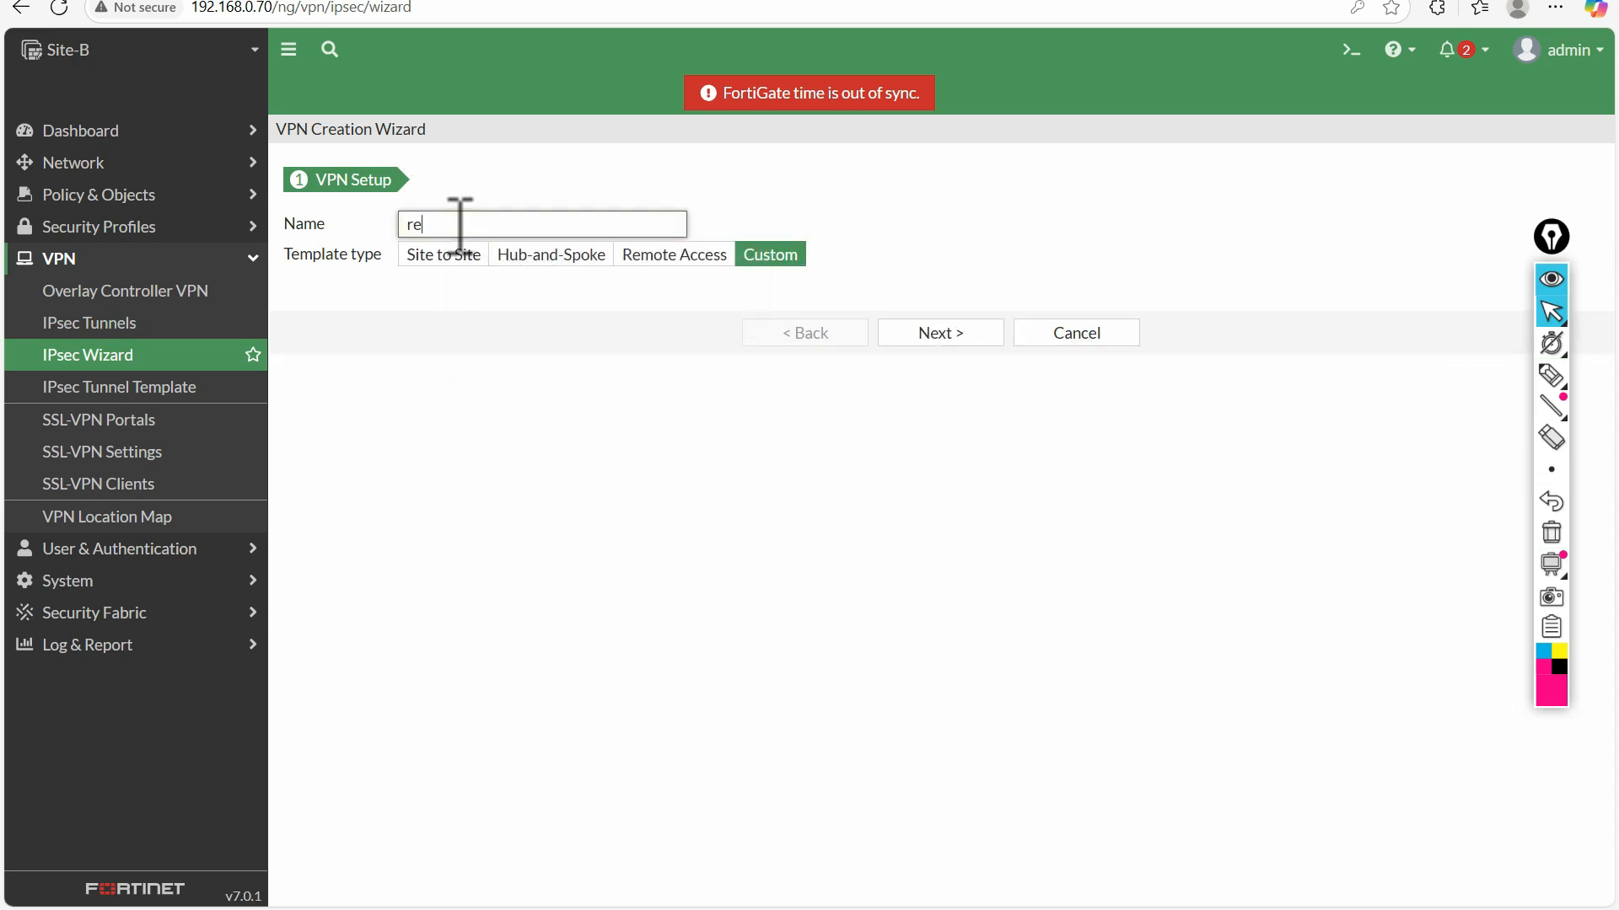
click(940, 332)
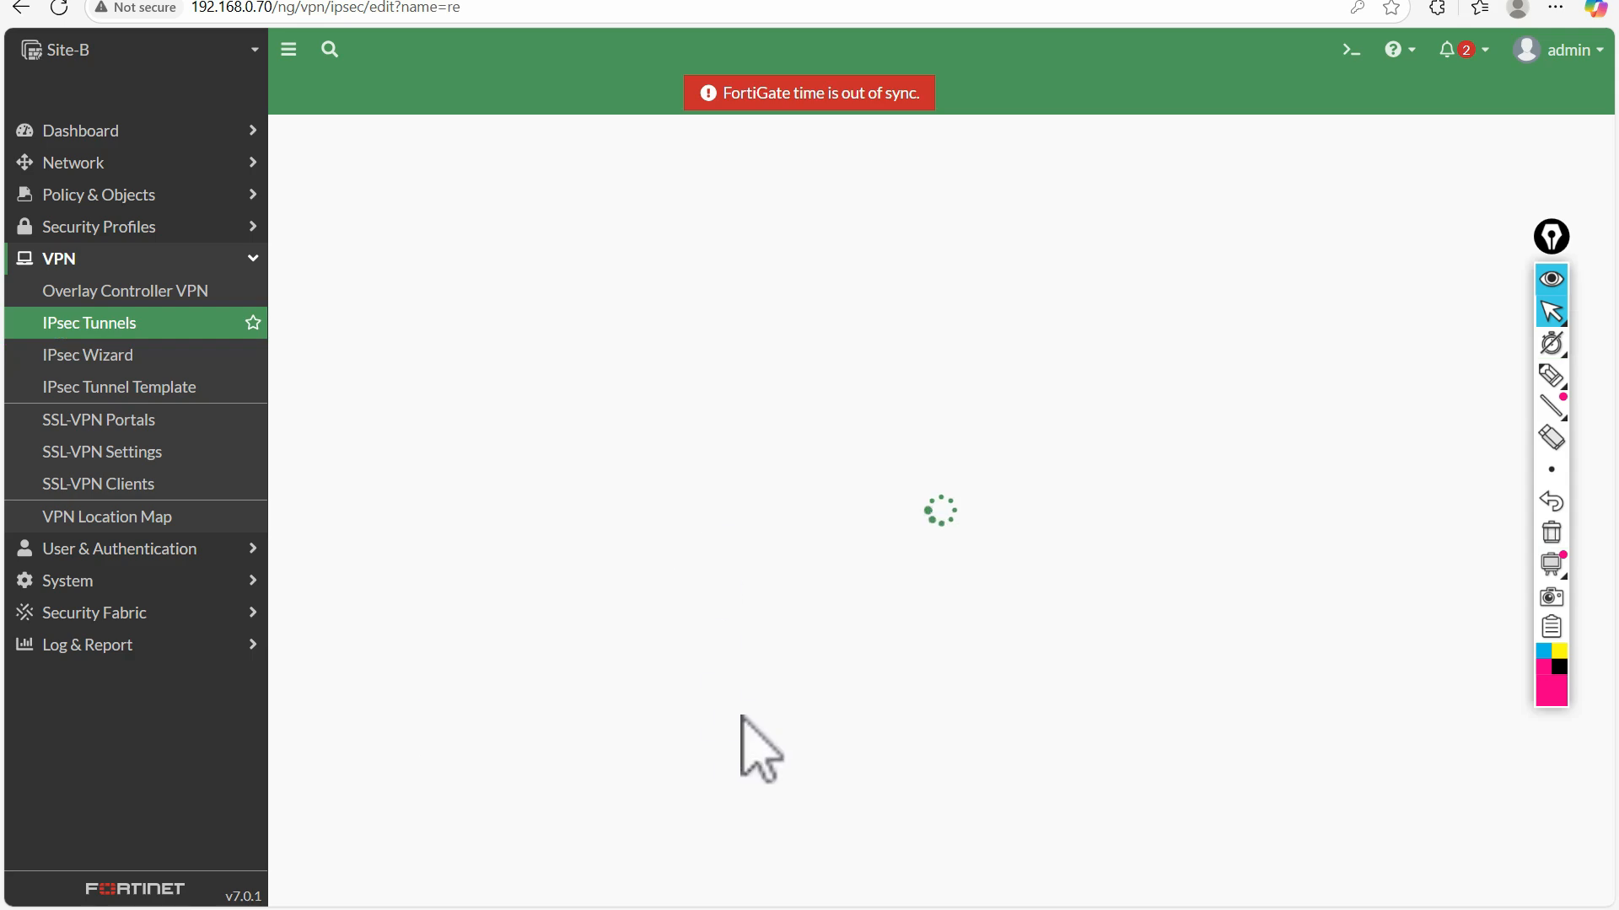
scroll(705, 650, down, 8)
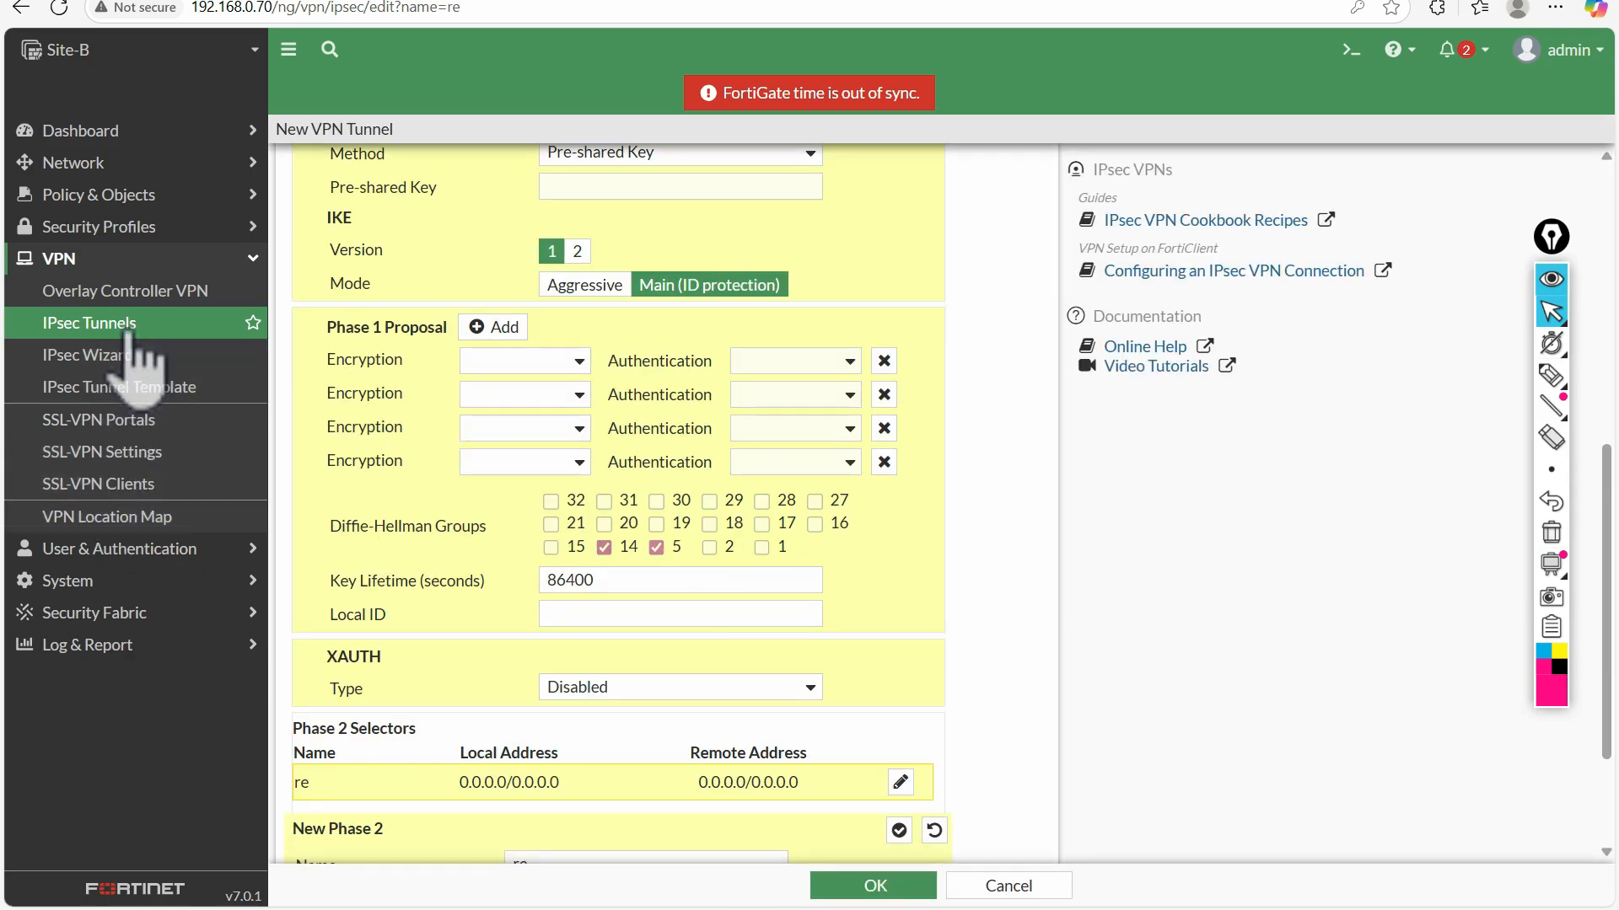
Open the existing IP-Sec-Site-A tunnel and its Network settings for editing
click(130, 334)
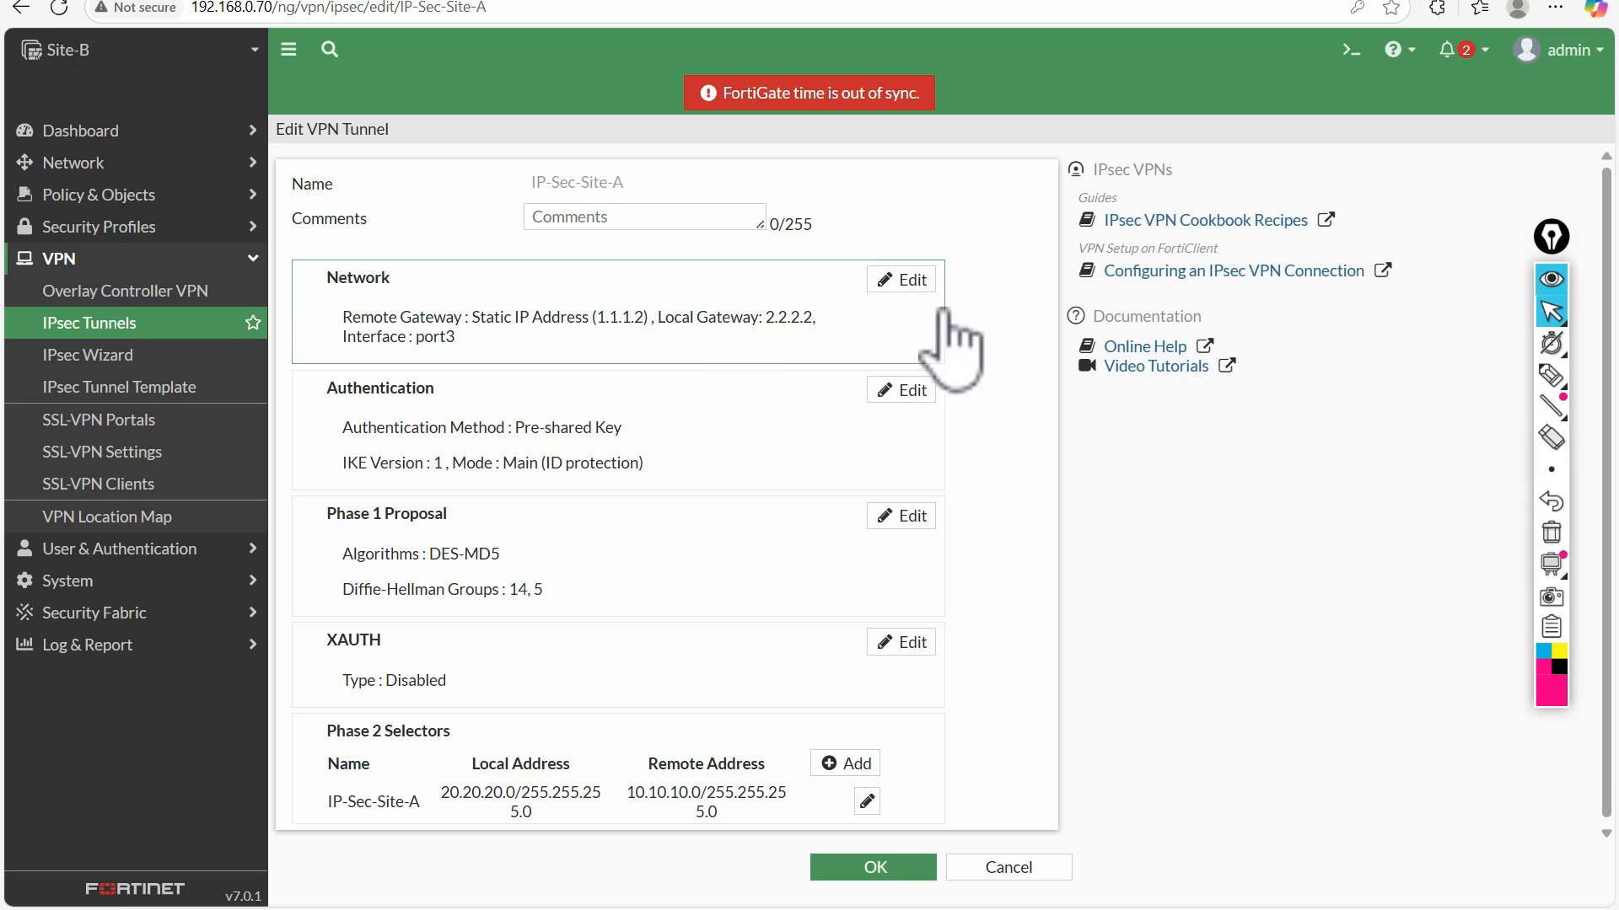
click(900, 280)
Check-mark the tunnel's name, static remote gateway and remote IP address with the pen, and return to the normal pointer
click(1550, 375)
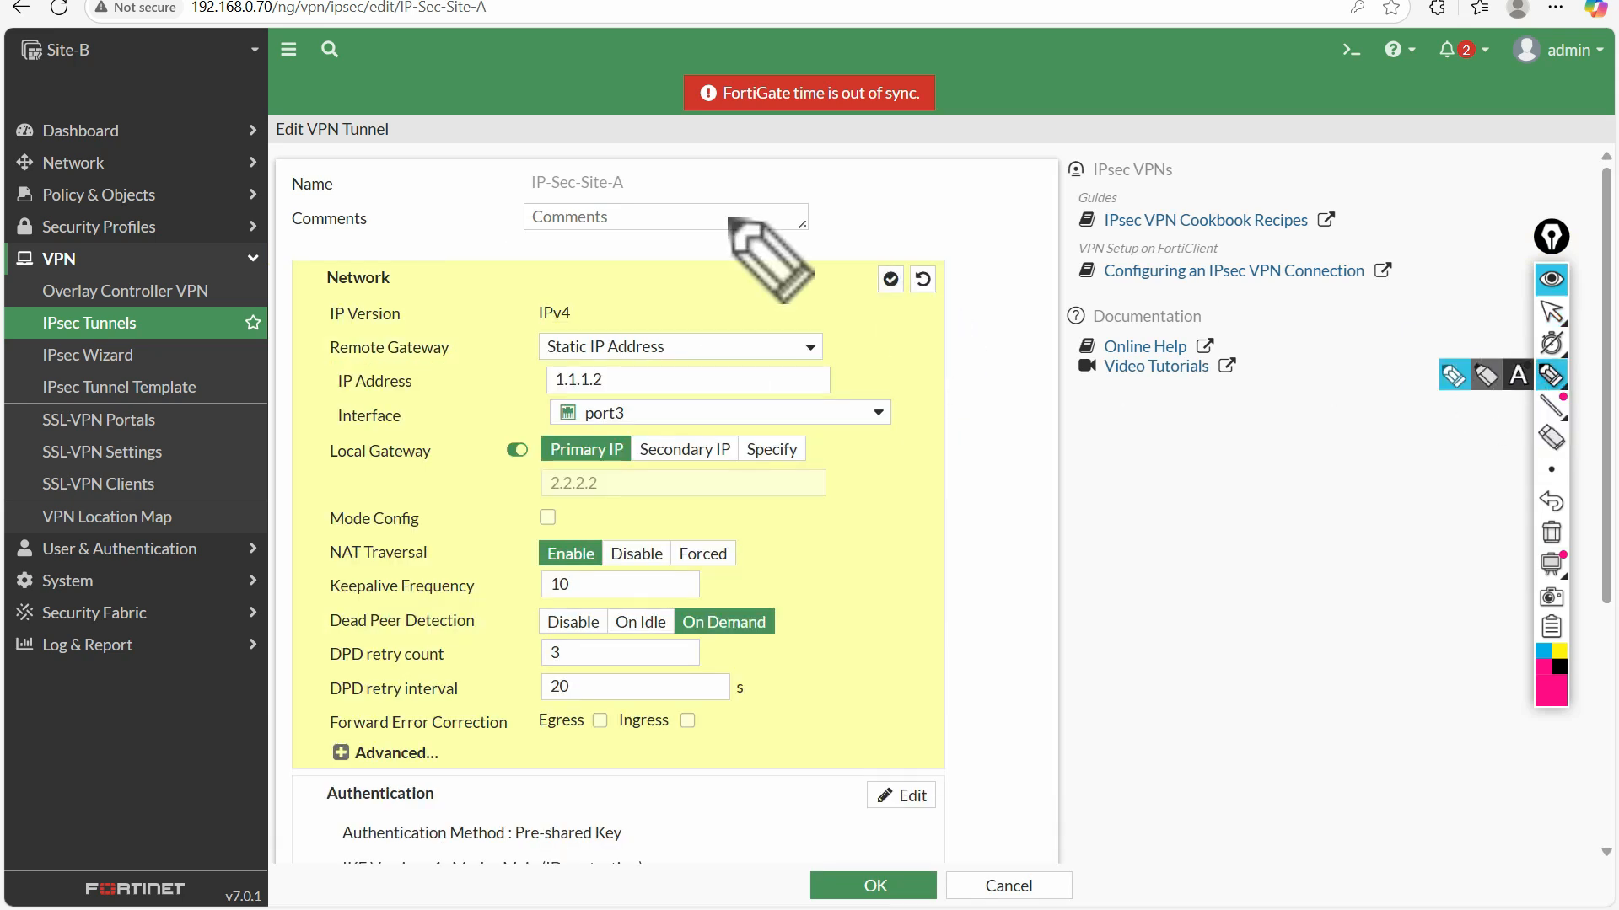
drag(631, 206, 666, 192)
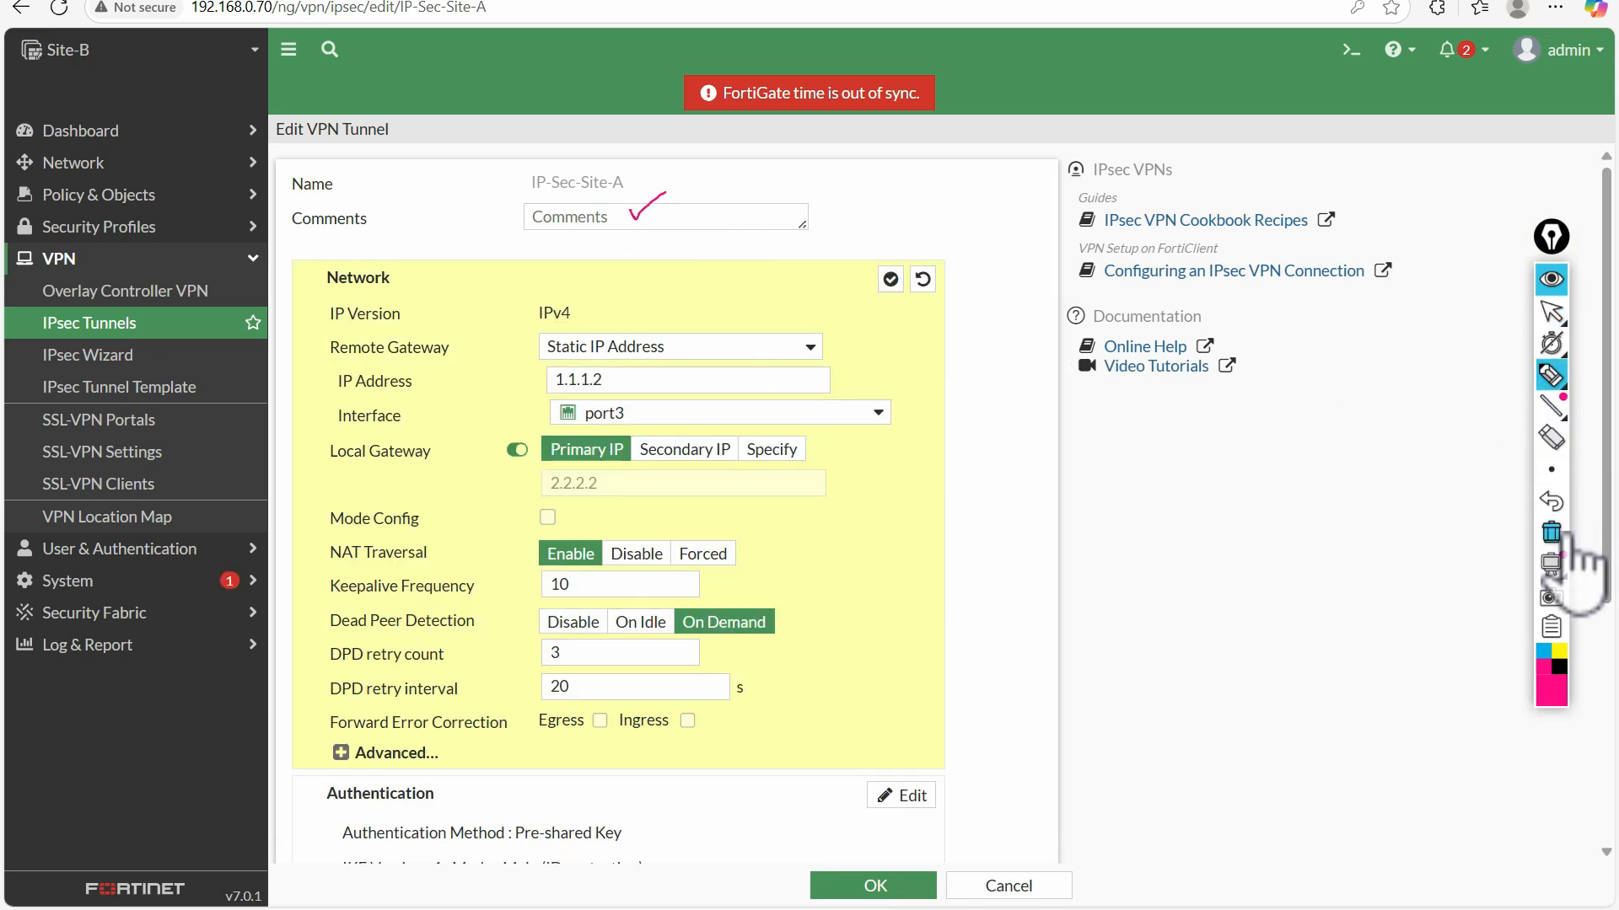
click(1551, 532)
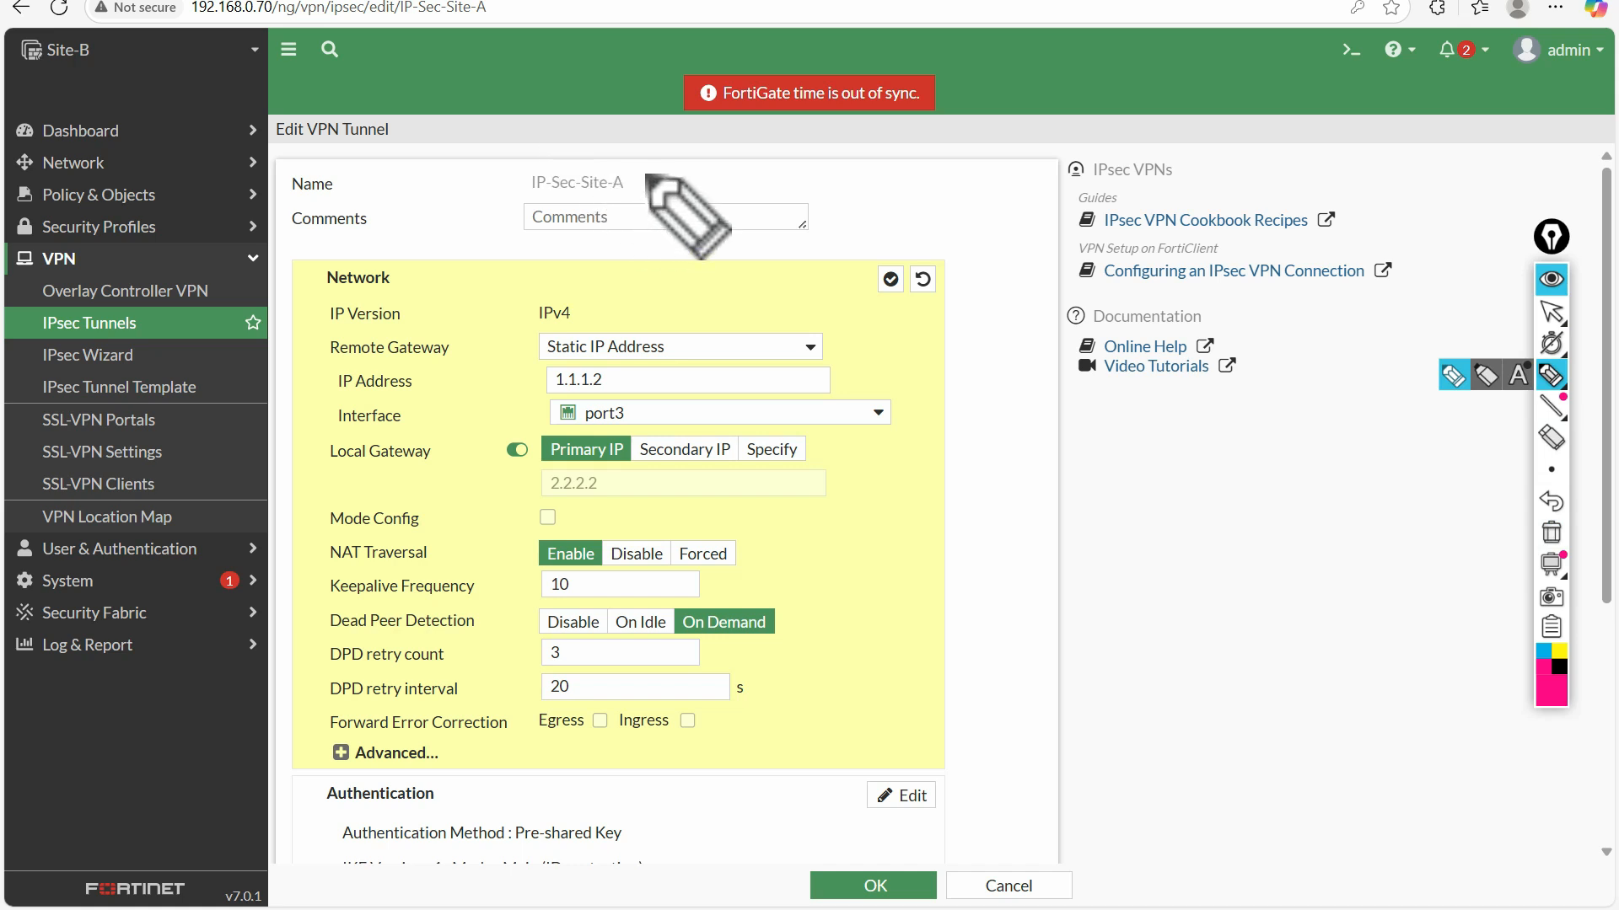
drag(645, 176, 674, 164)
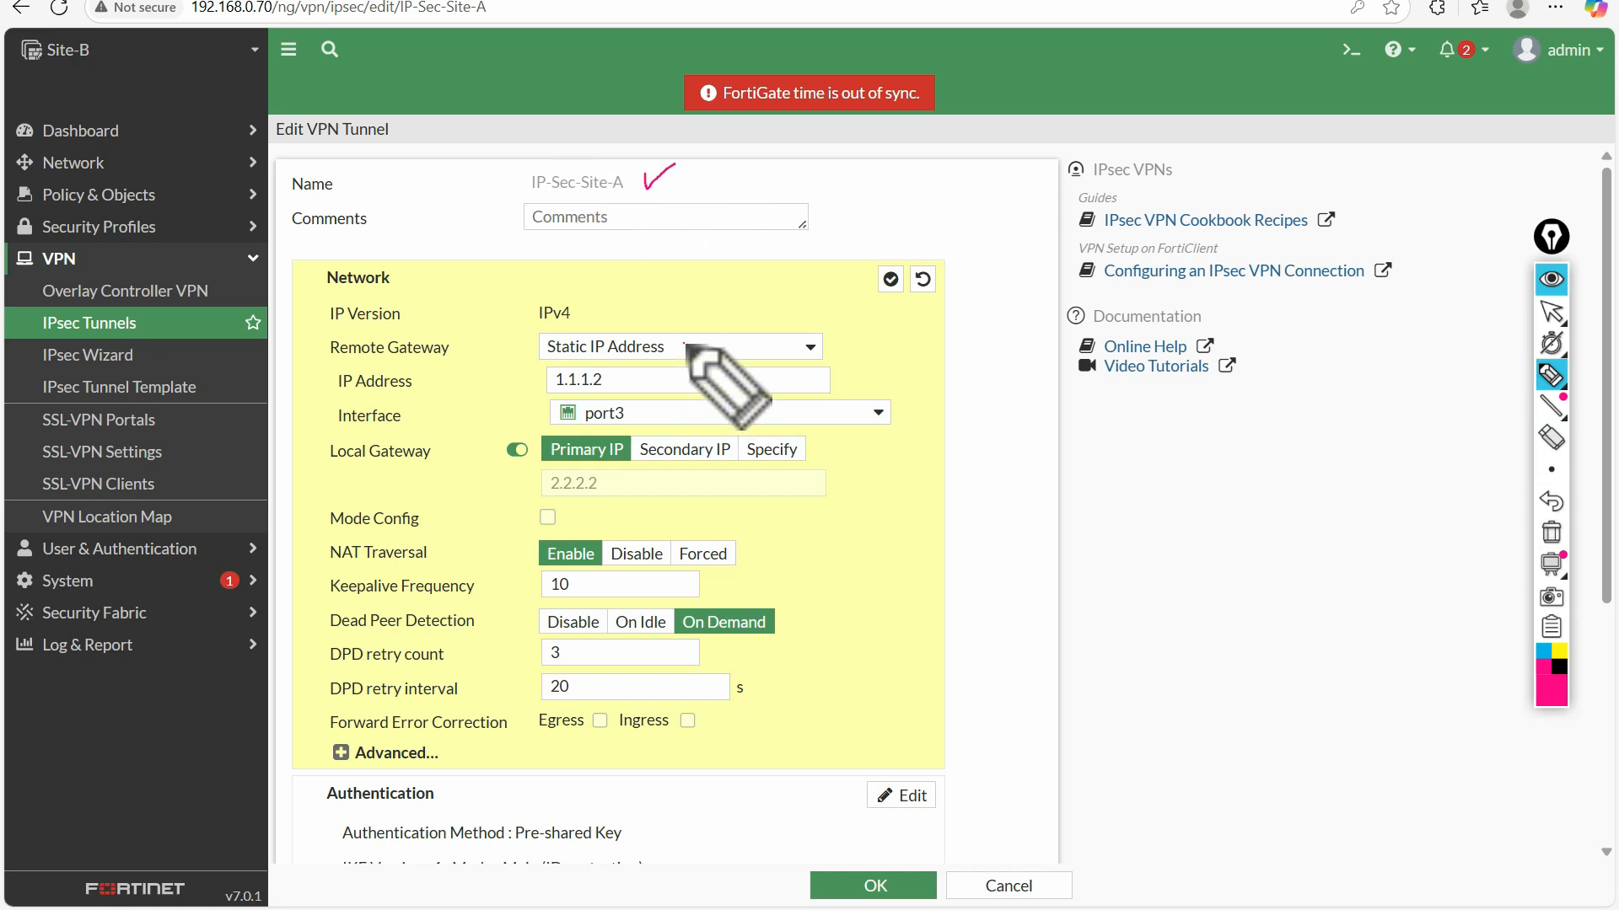
drag(685, 346, 723, 331)
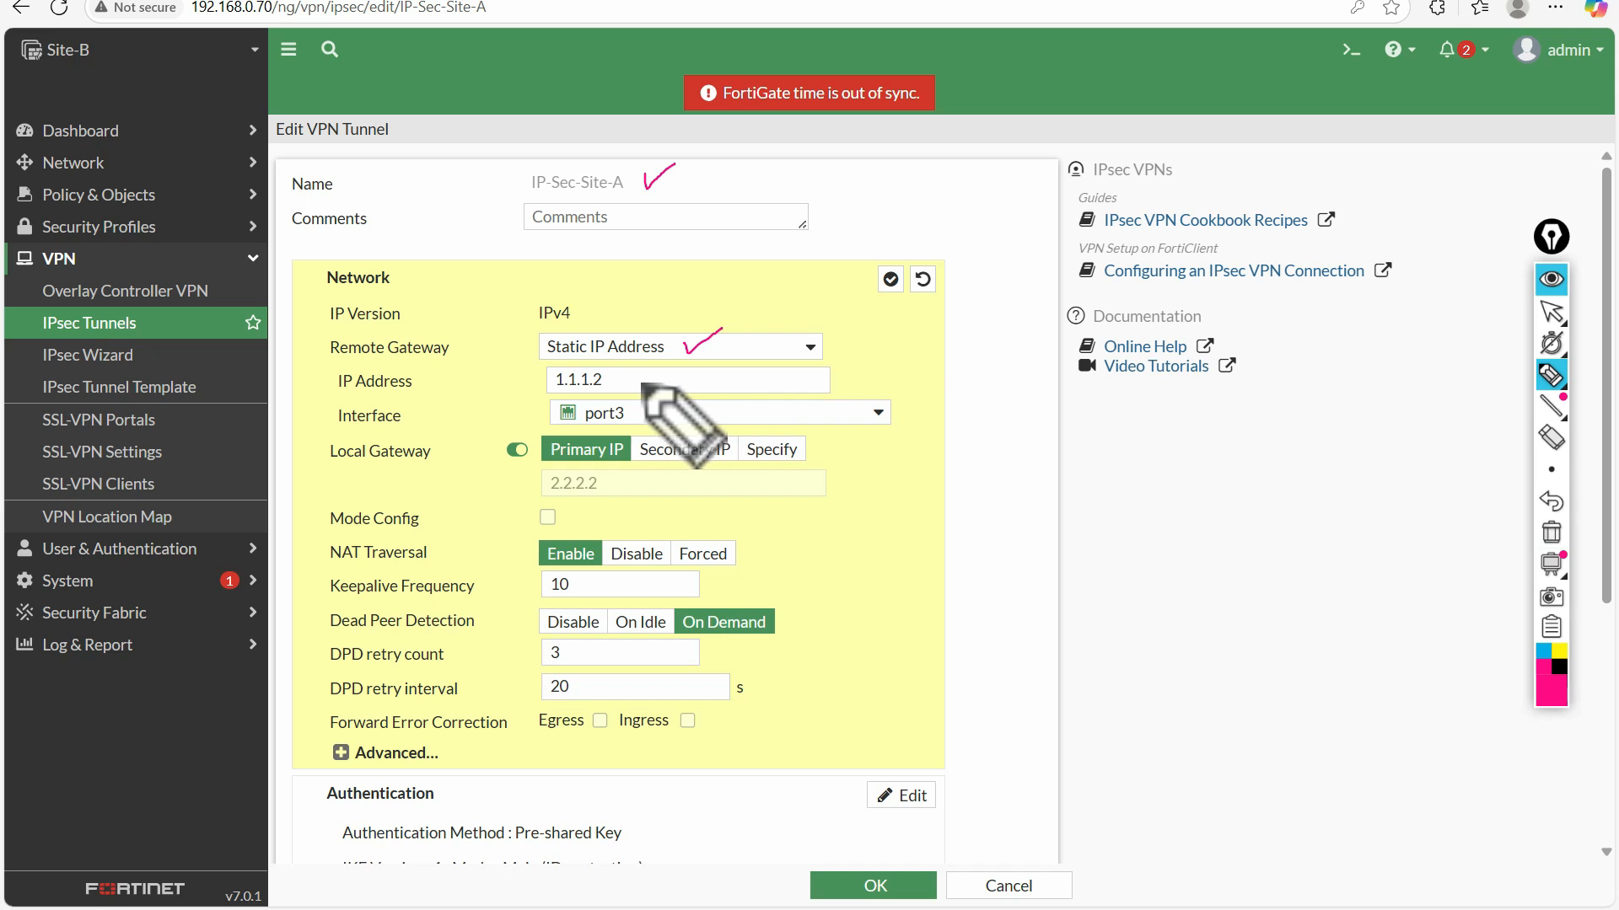
drag(642, 381, 698, 365)
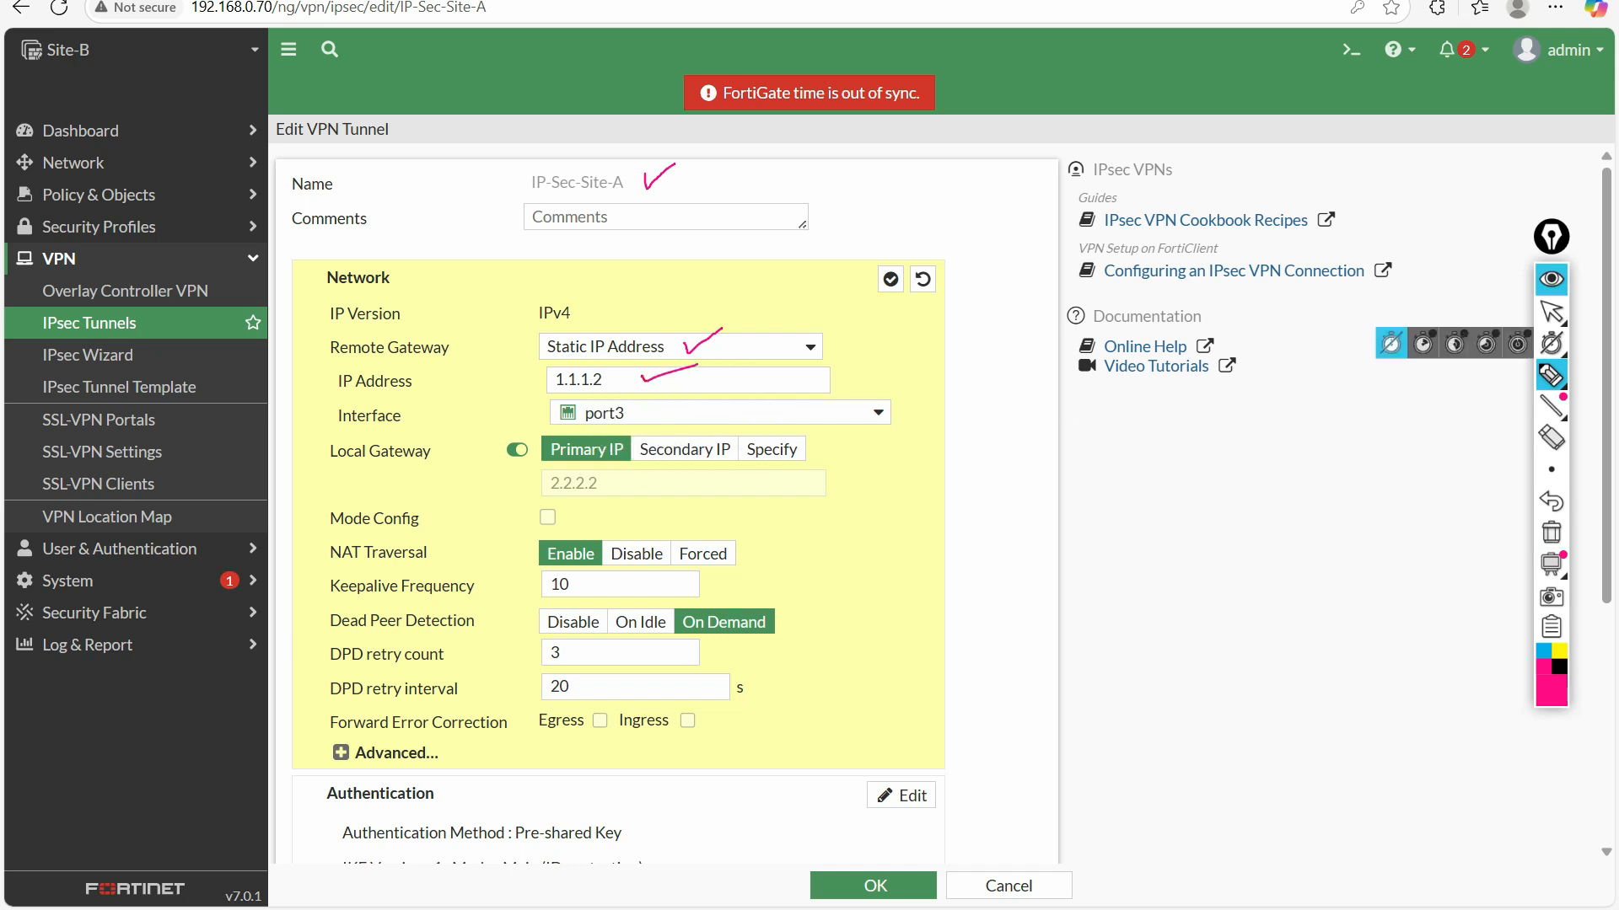
click(1551, 312)
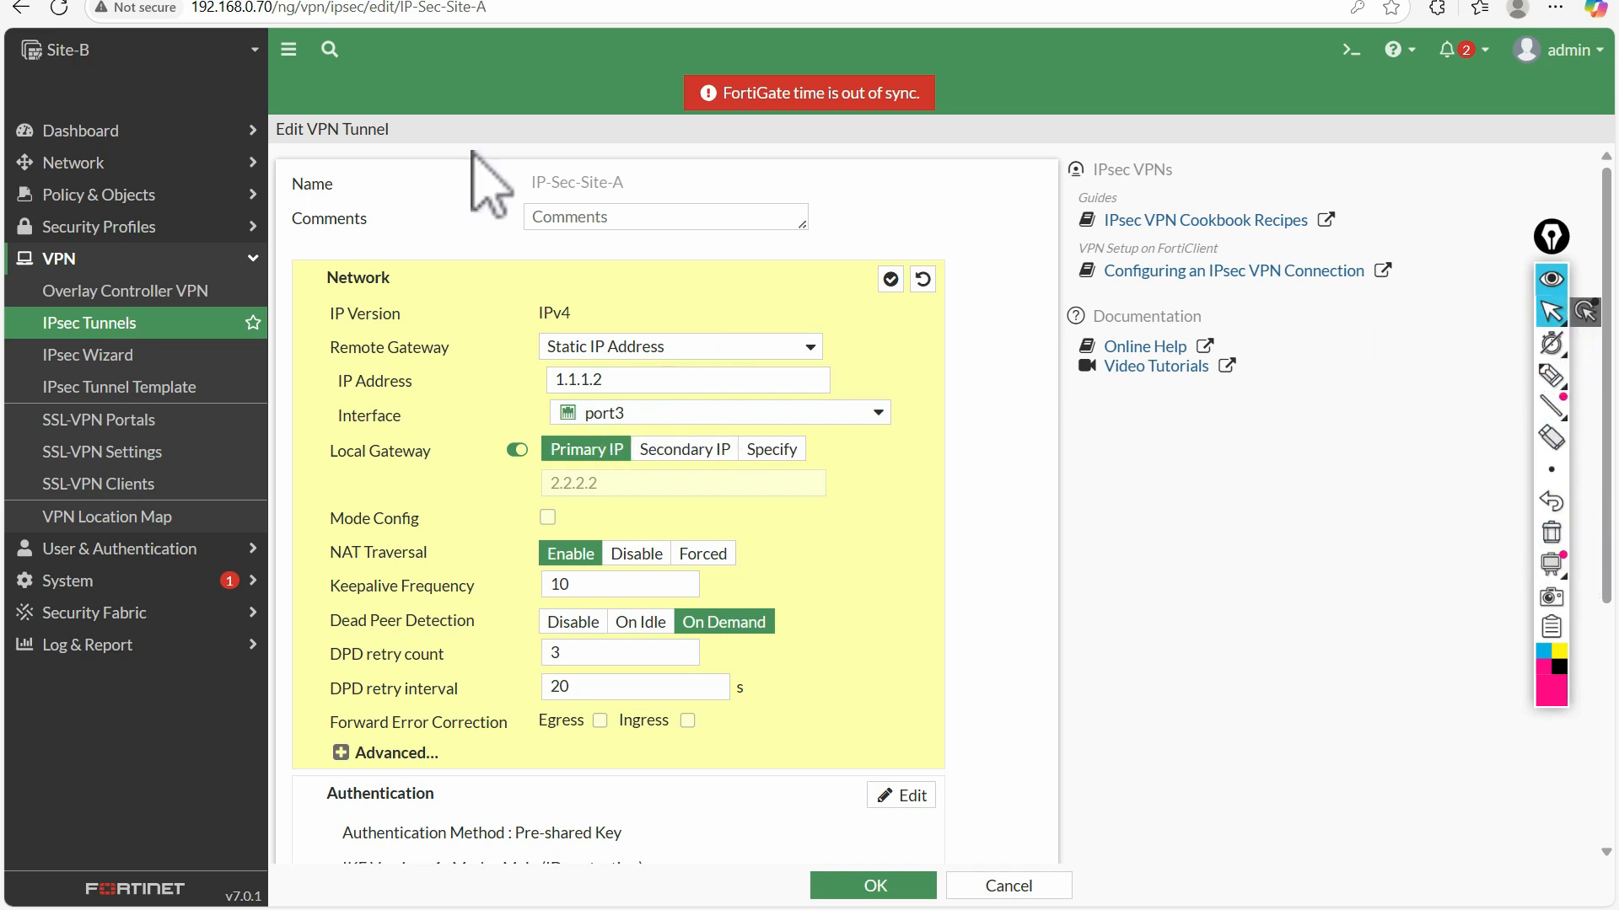
Compare the tunnel's remote gateway address and interface with the Site-A and Site-B port addresses in the lab topology
click(189, 1)
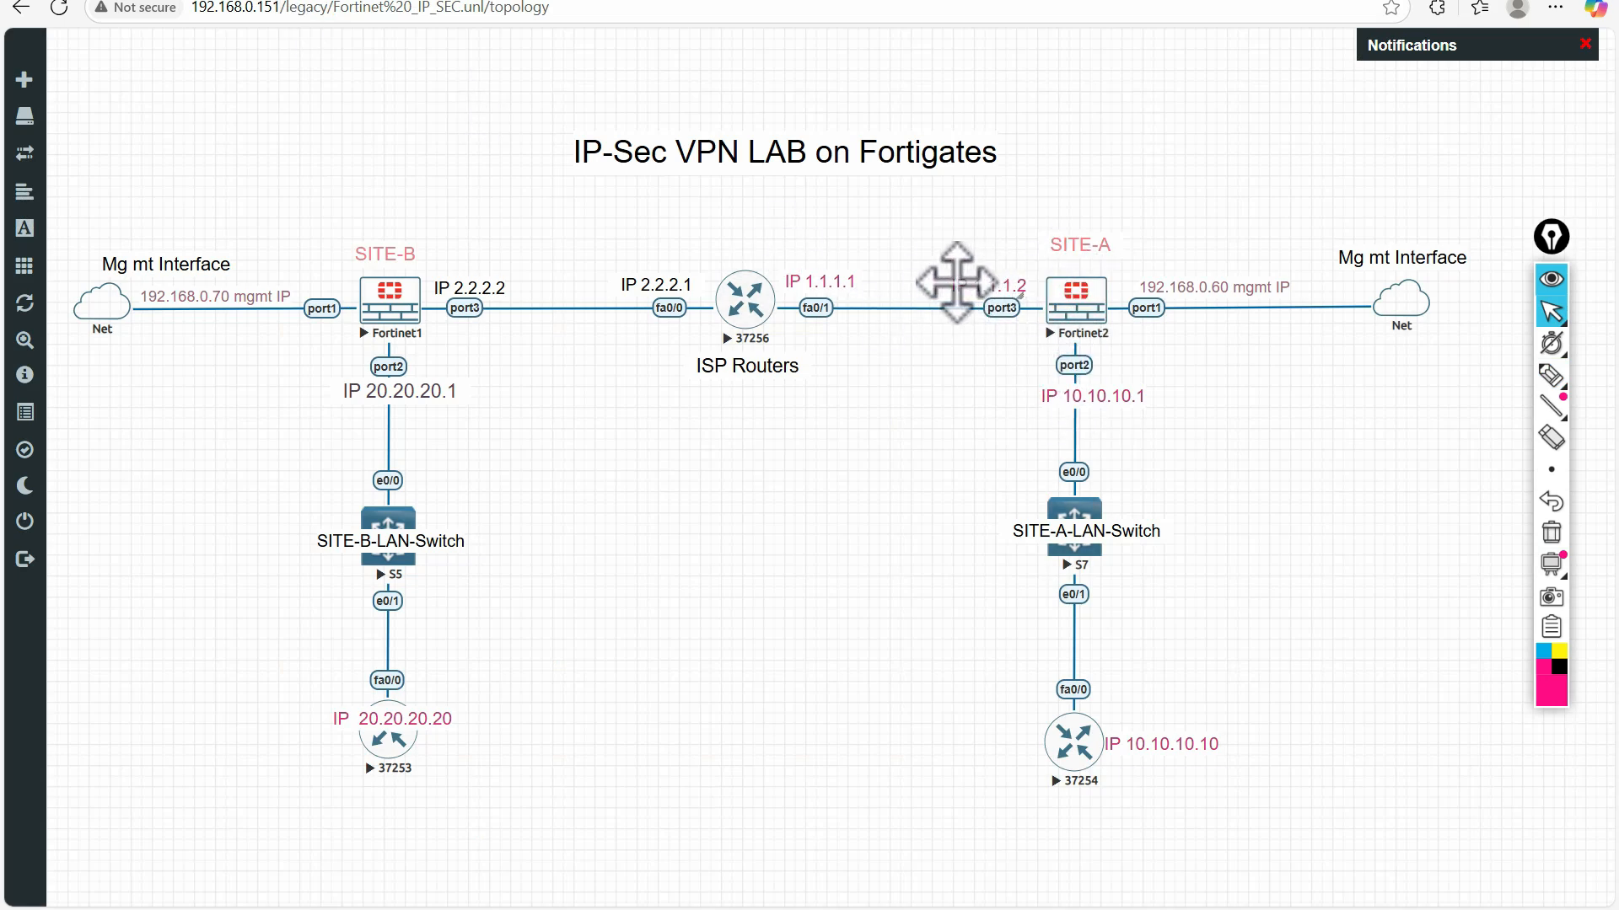
click(436, 1)
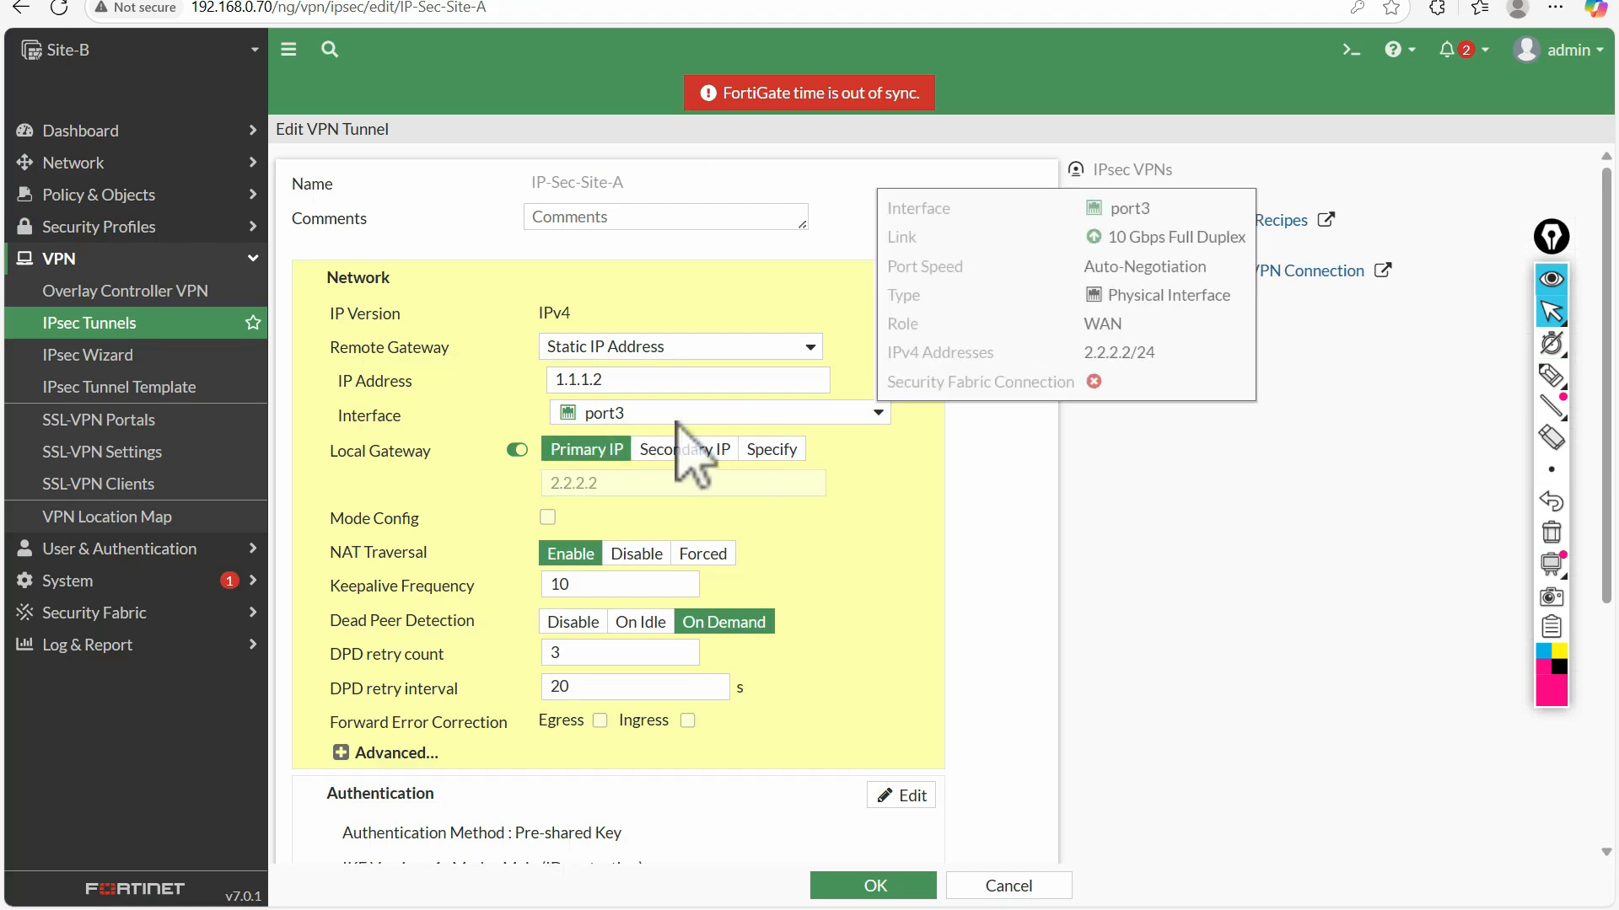
click(231, 3)
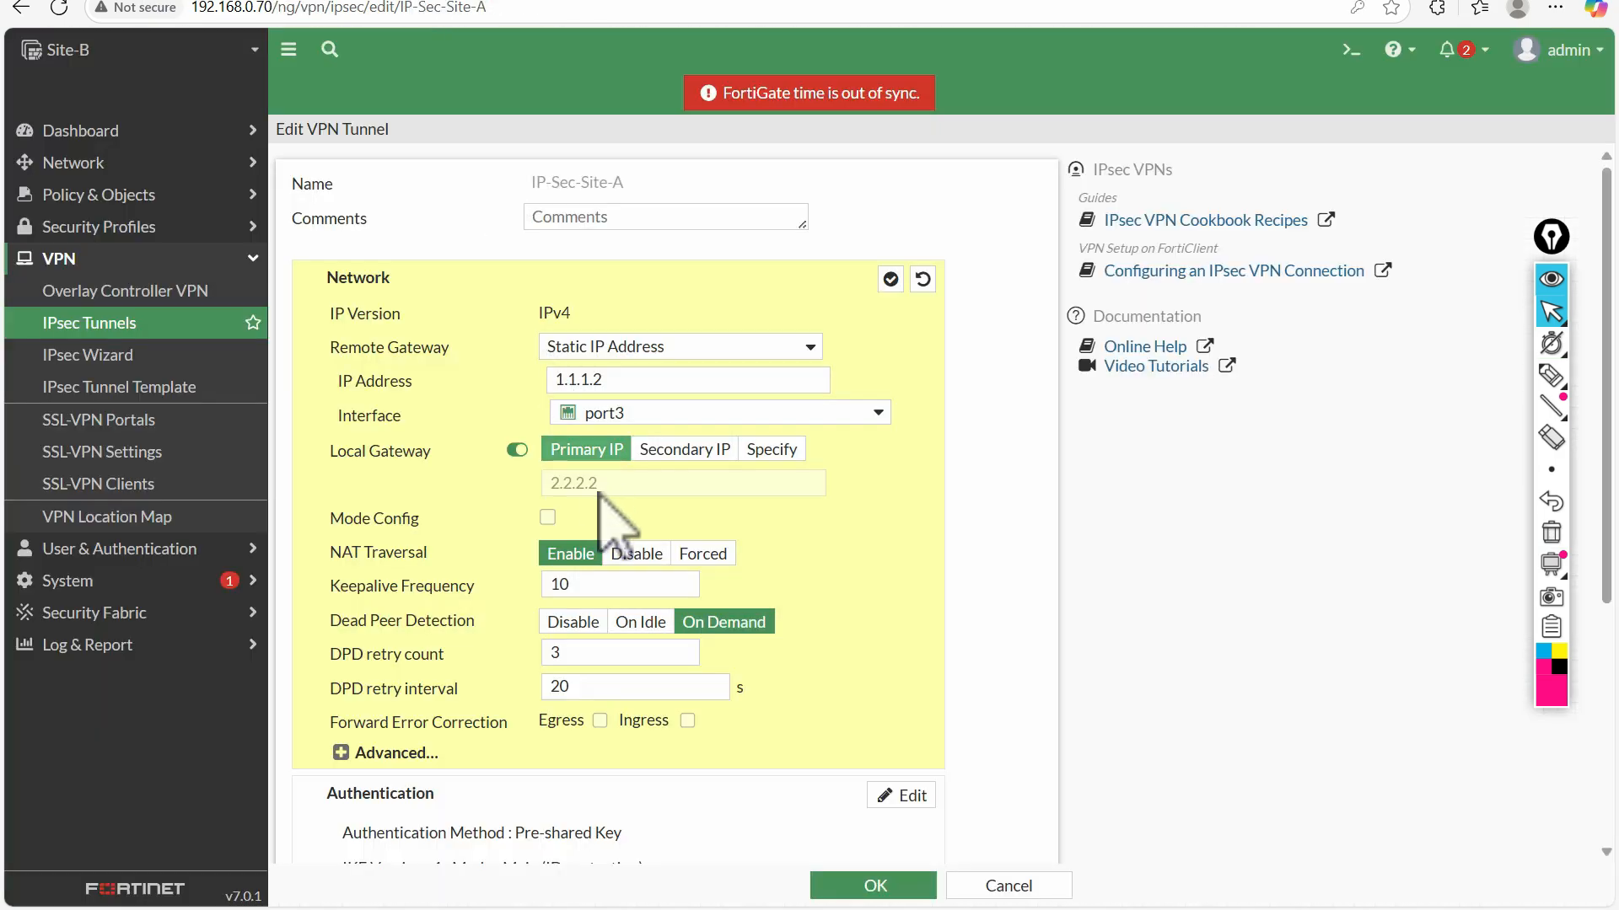
Return to the IP-Sec-Site-A tunnel and review its NAT traversal, dead peer detection and DPD retry settings
scroll(632, 549, down, 3)
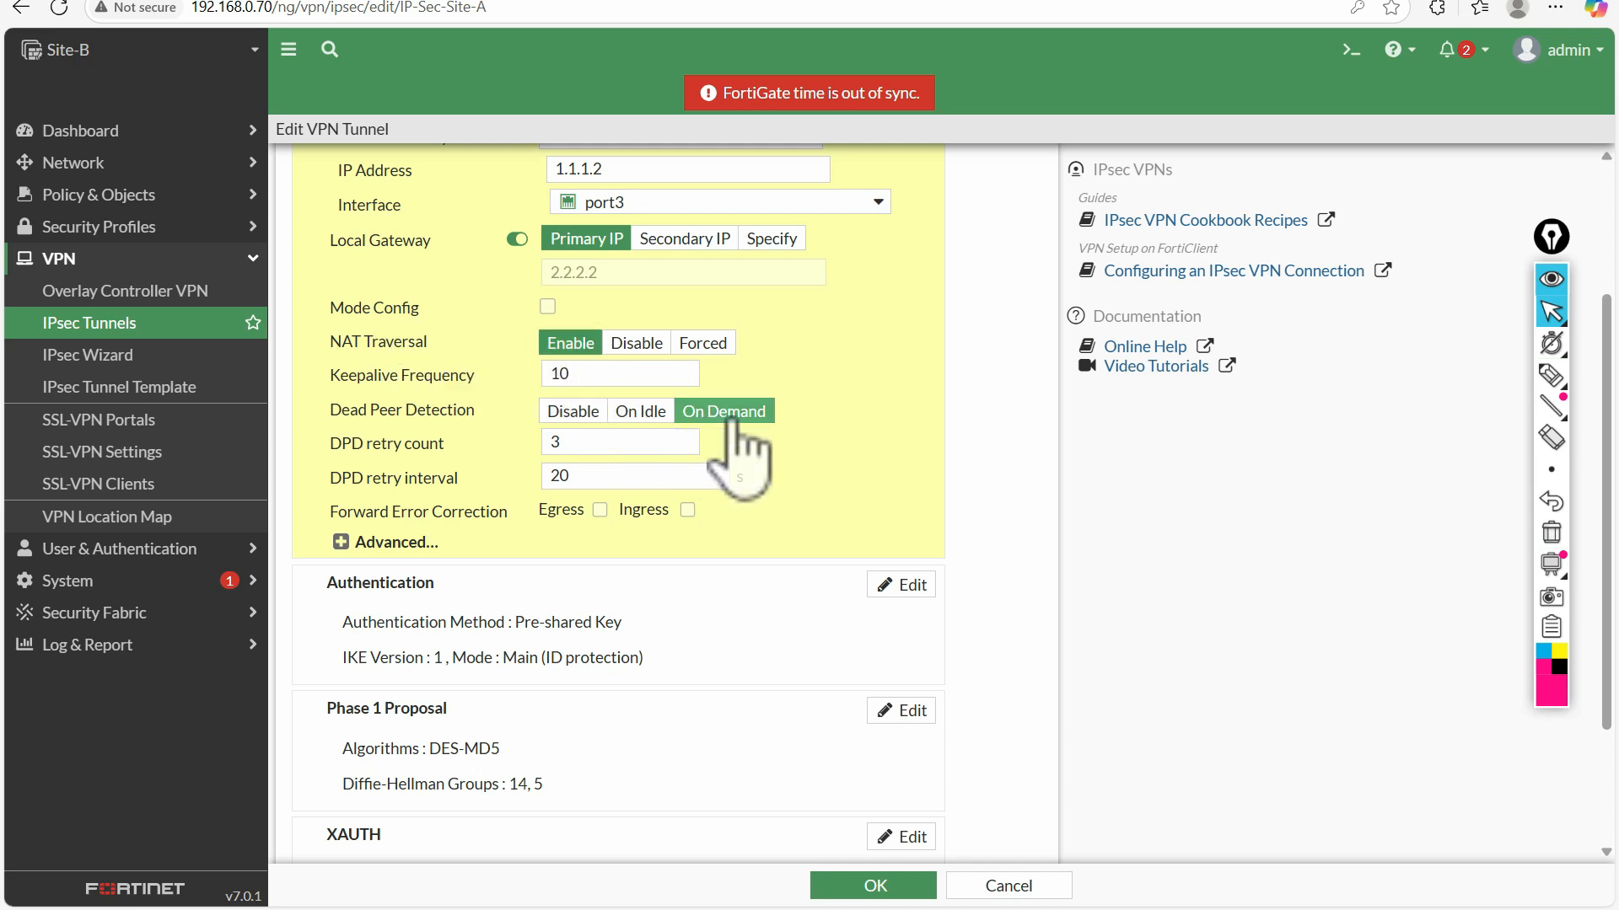
scroll(599, 338, down, 1)
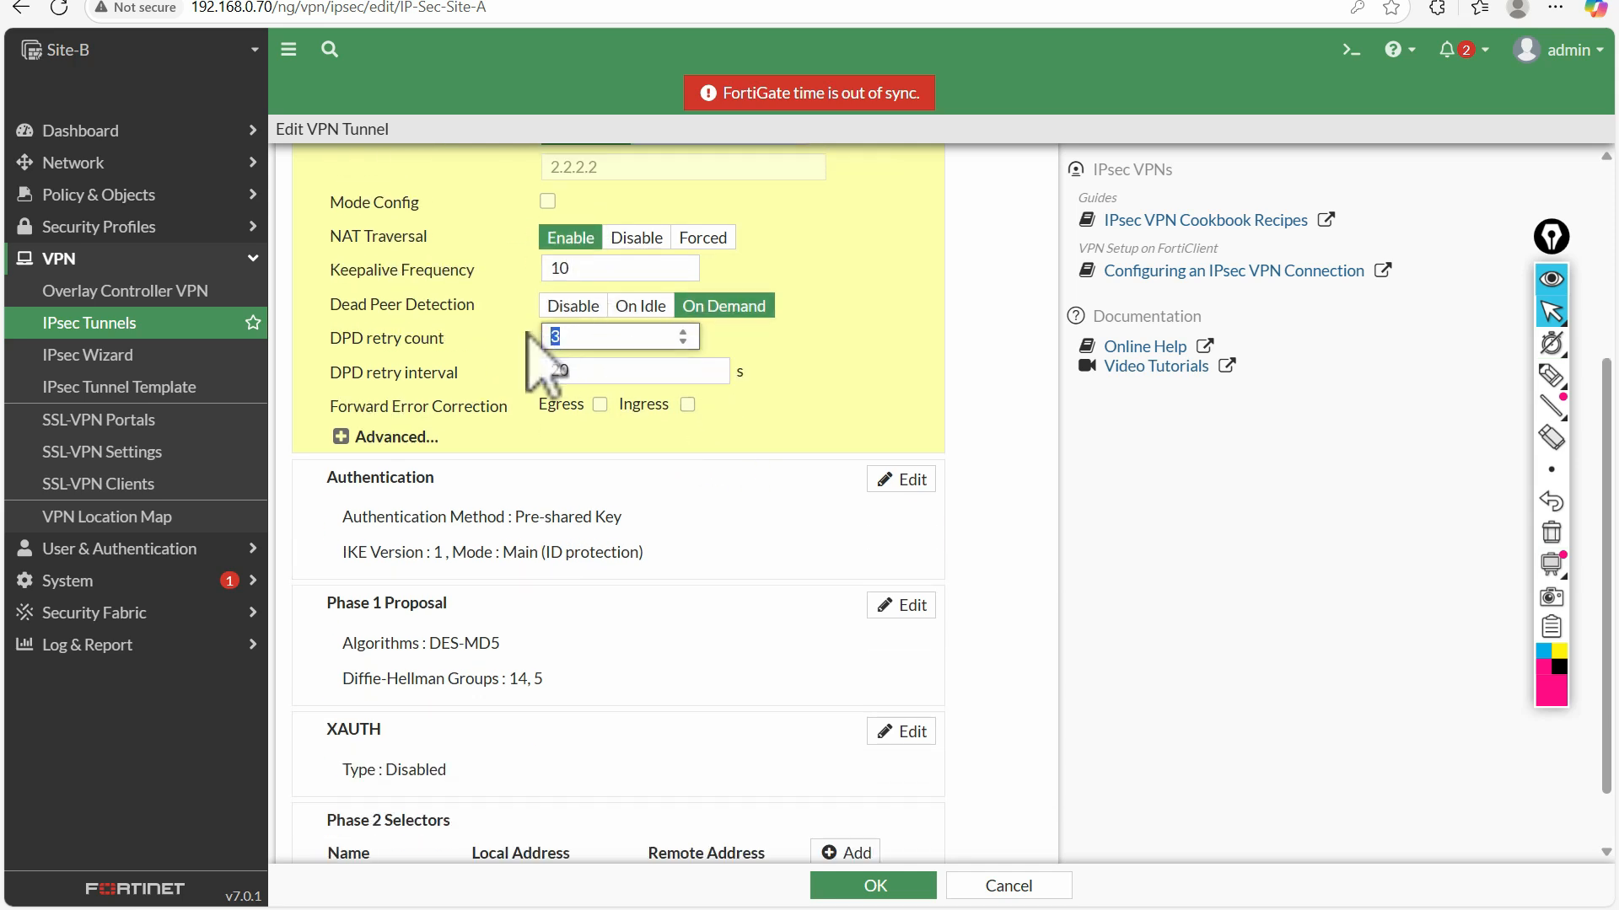
key(Tab)
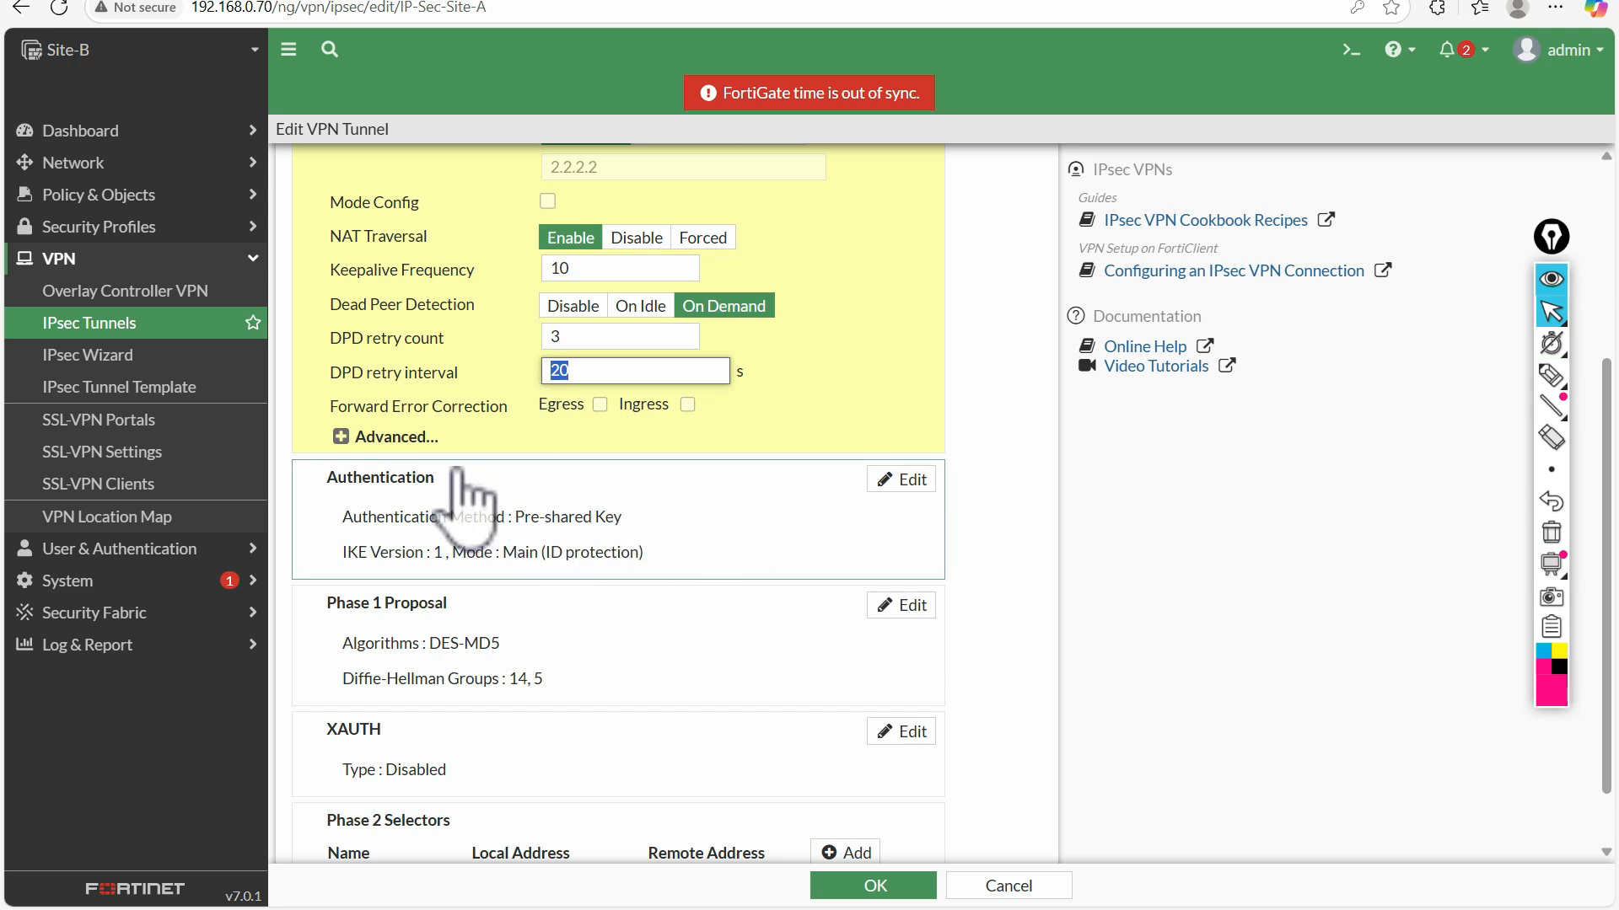
Open the tunnel's Authentication settings, inspect the pre-shared key, IKE version and mode, and revert the cleared key field
click(341, 437)
click(340, 437)
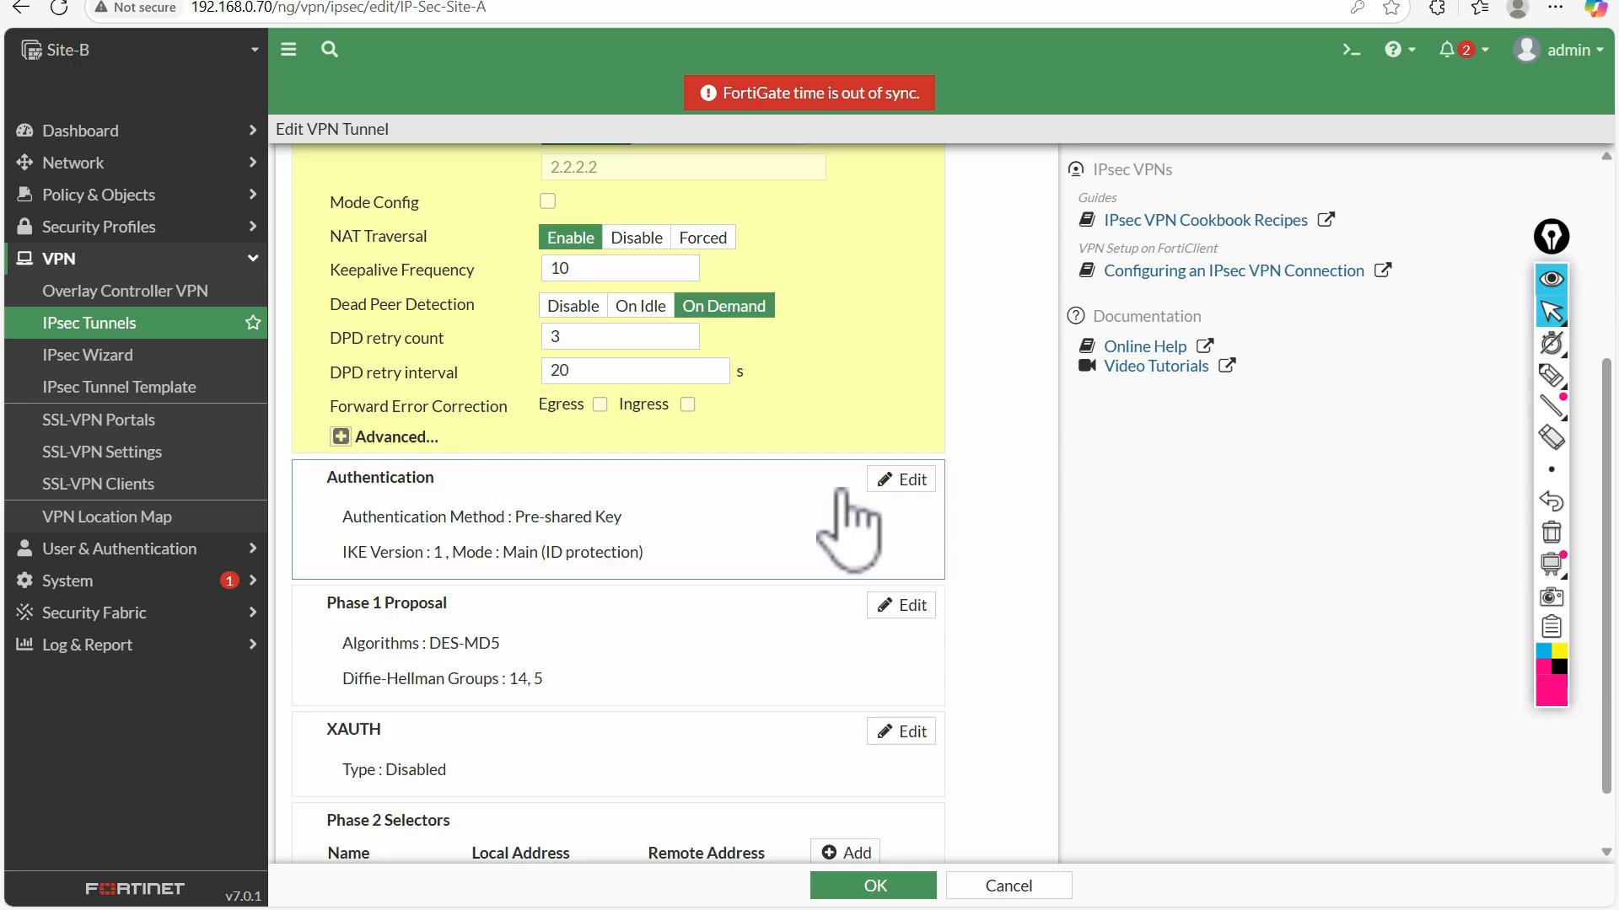
click(906, 481)
scroll(708, 600, down, 1)
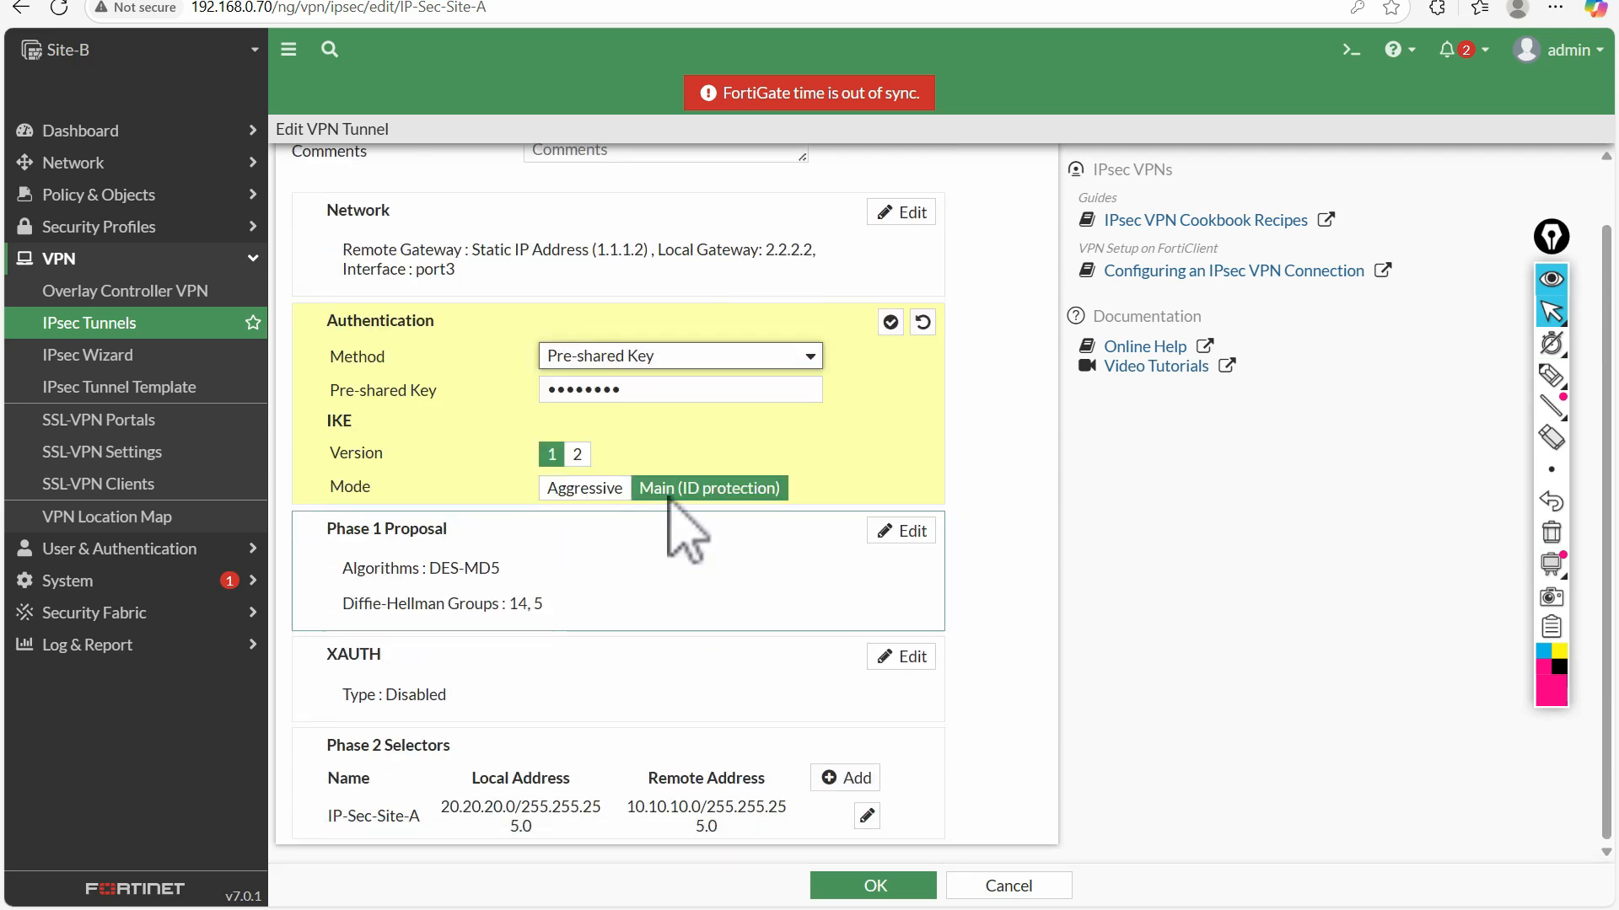
click(646, 392)
click(494, 401)
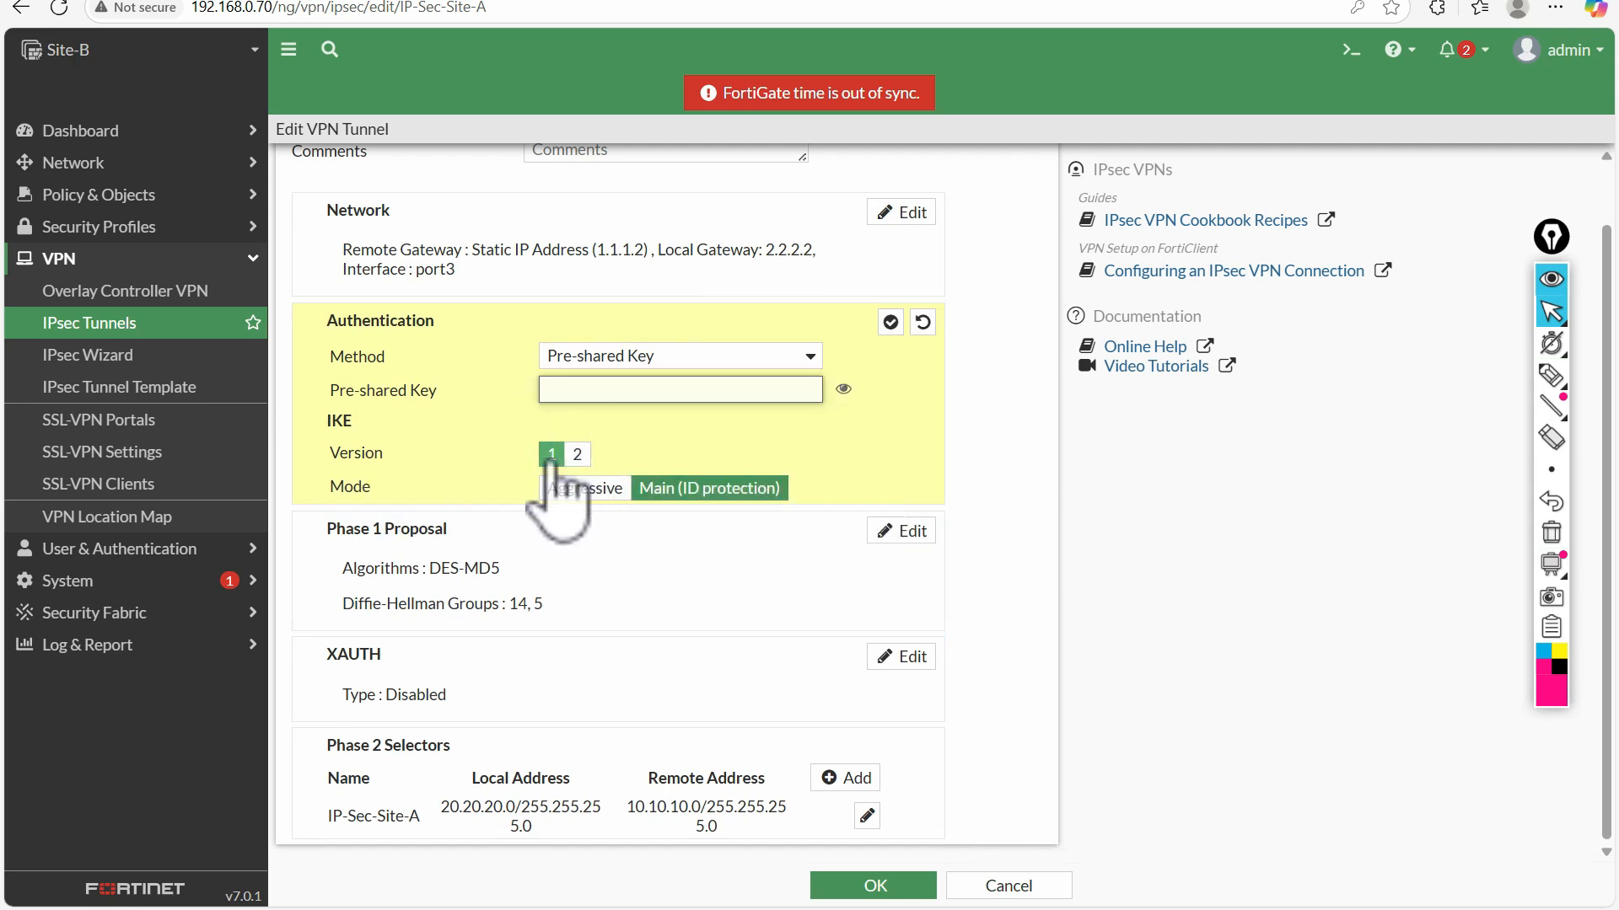
click(571, 567)
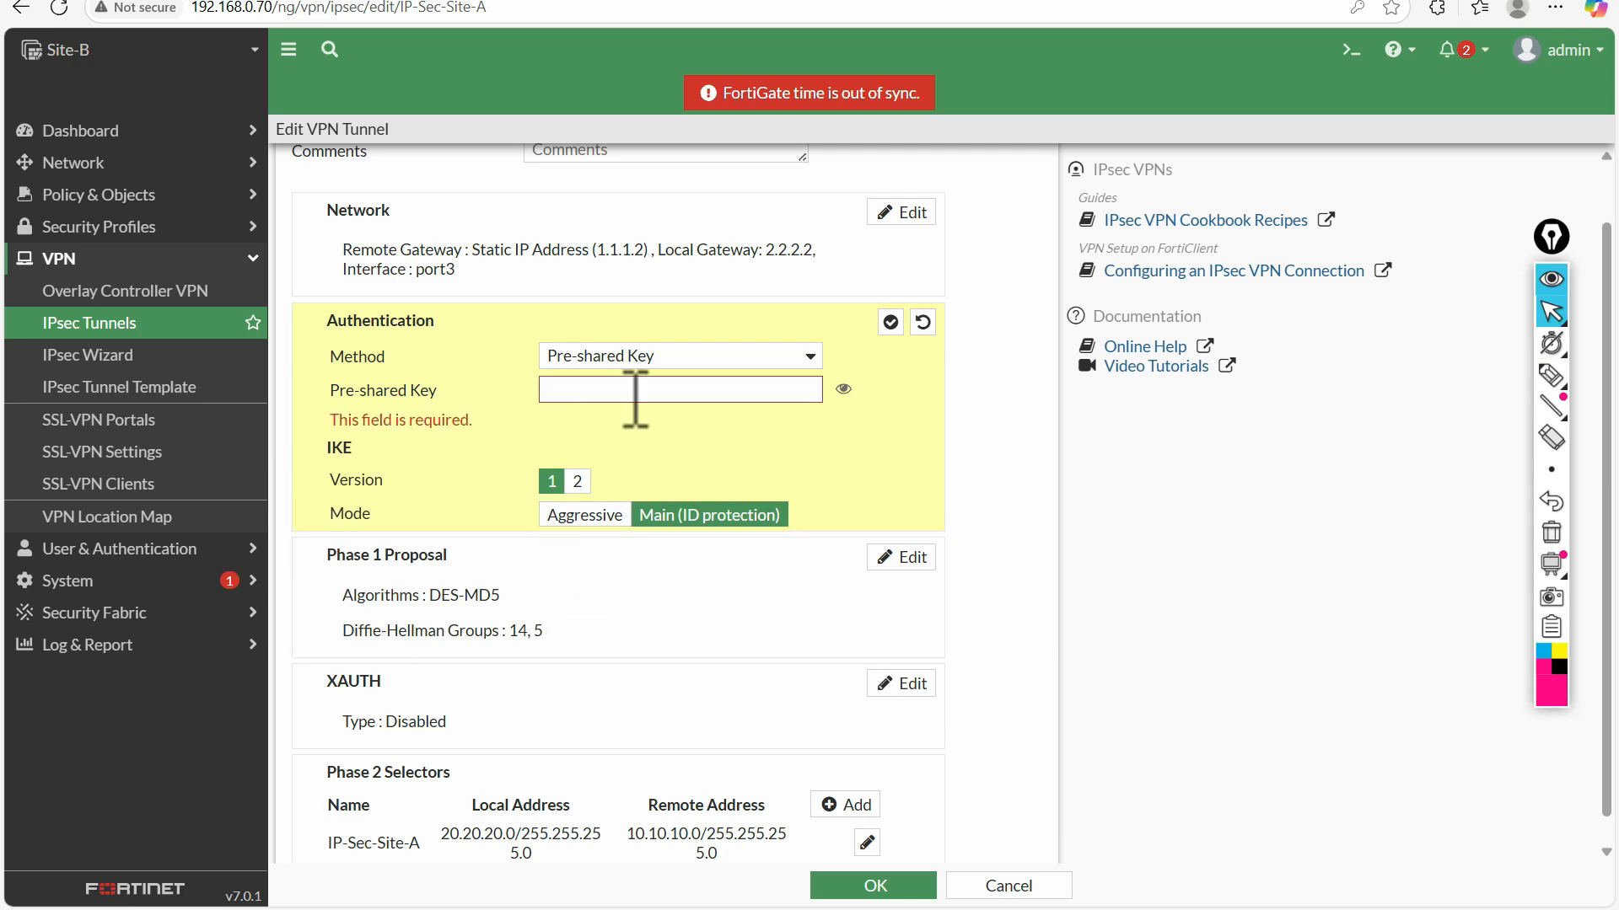
click(922, 322)
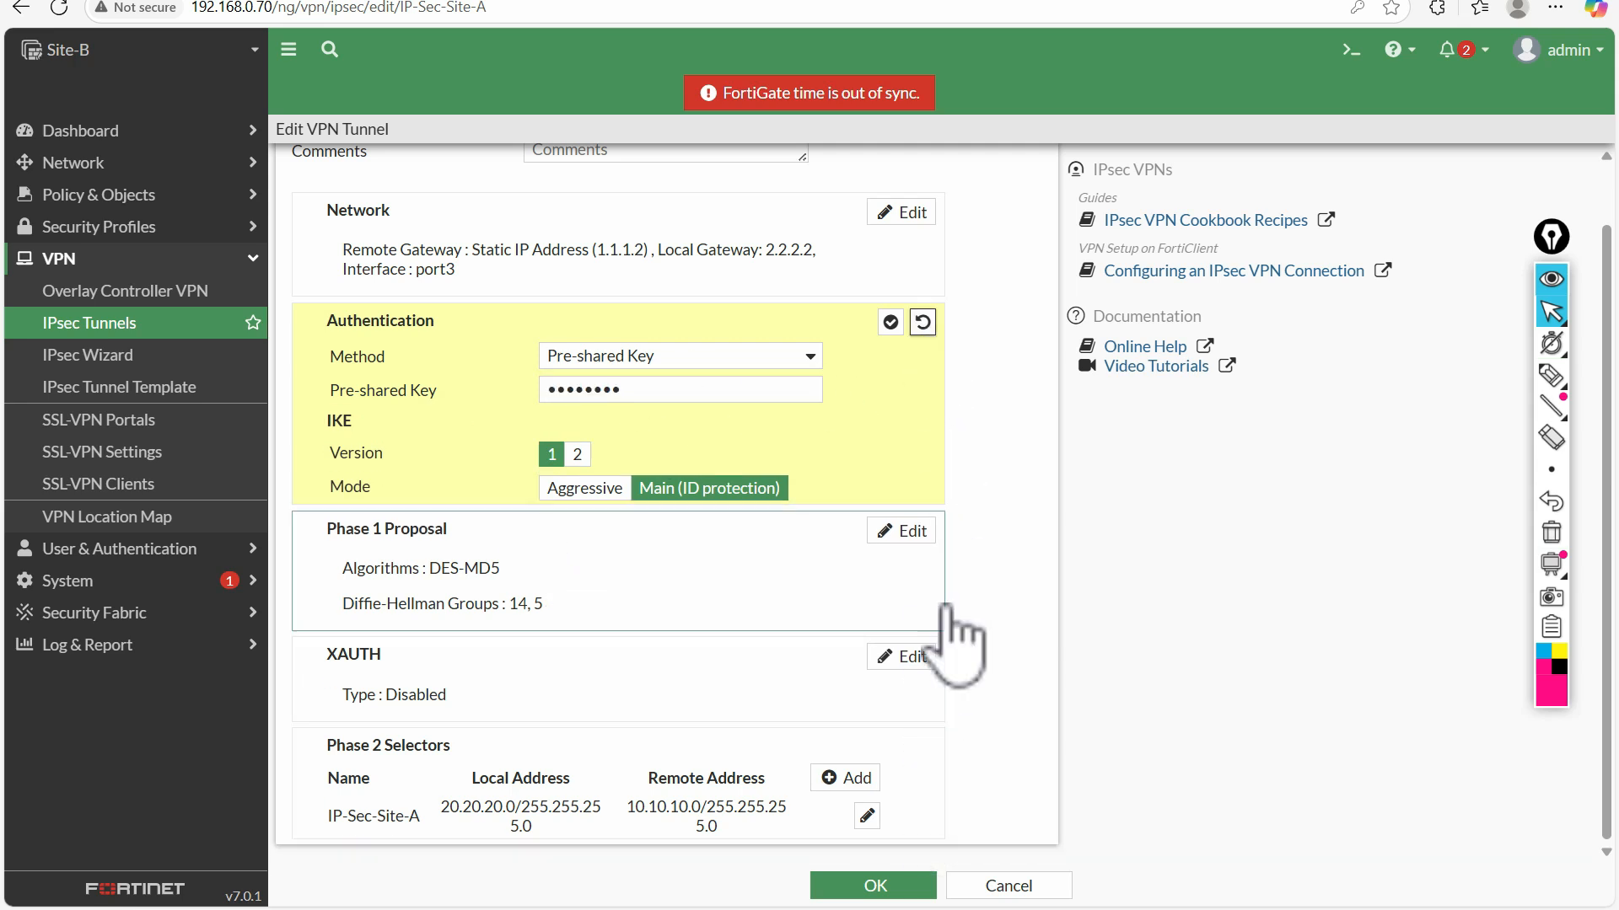
Open the Phase 1 Proposal and mark its encryption, authentication, Diffie-Hellman groups and key lifetime with the pen, clearing the marks and restoring the normal pointer
click(645, 550)
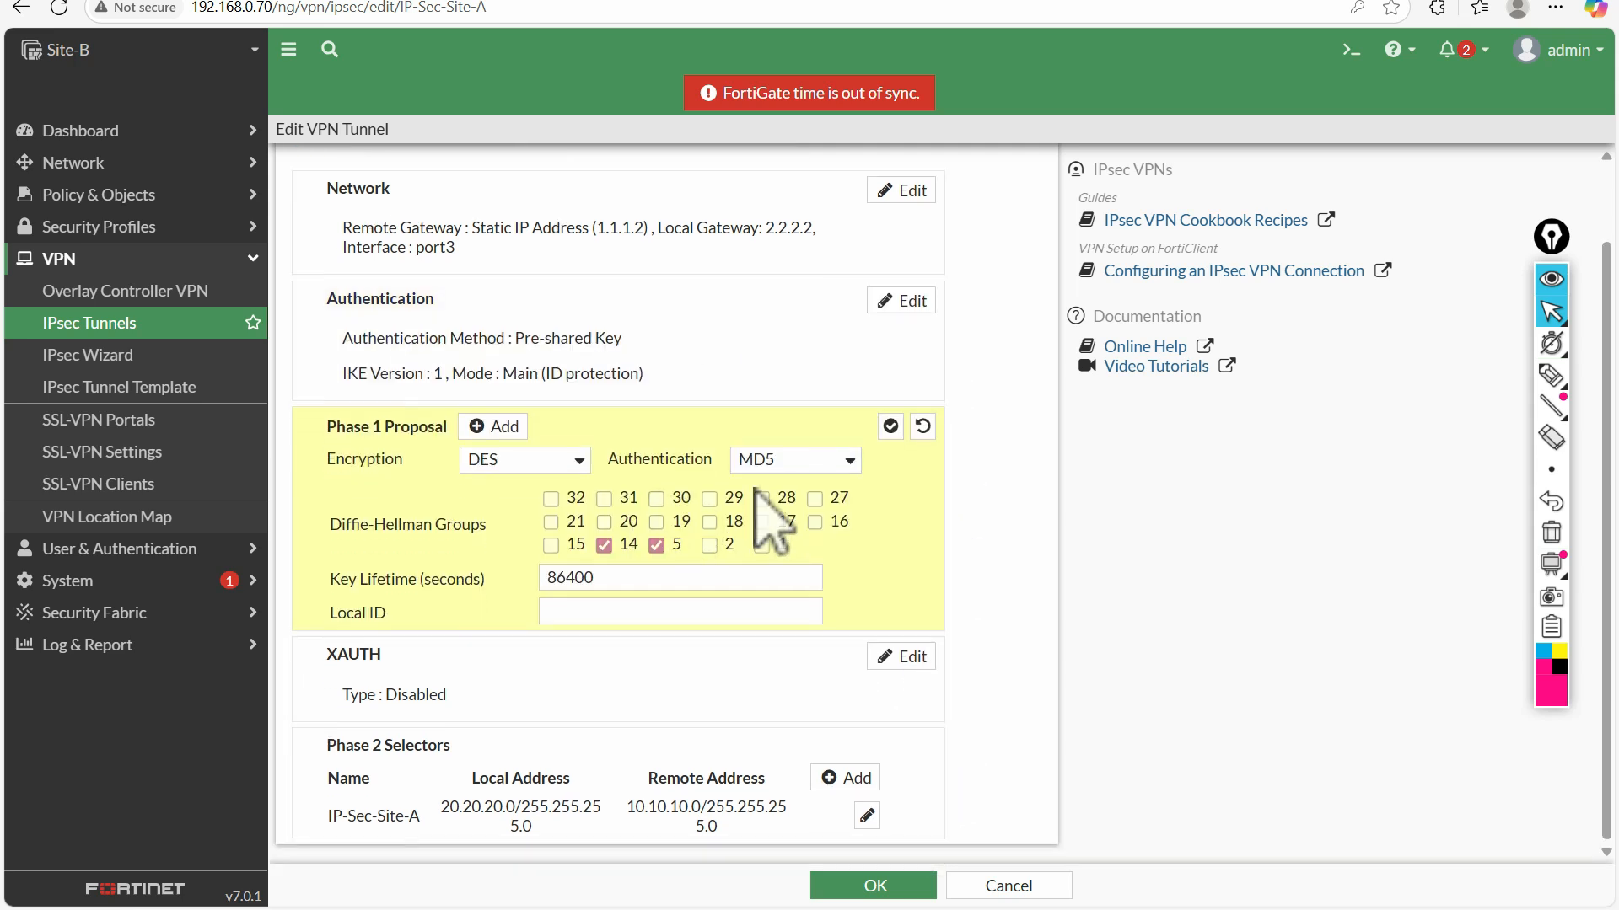
click(1551, 376)
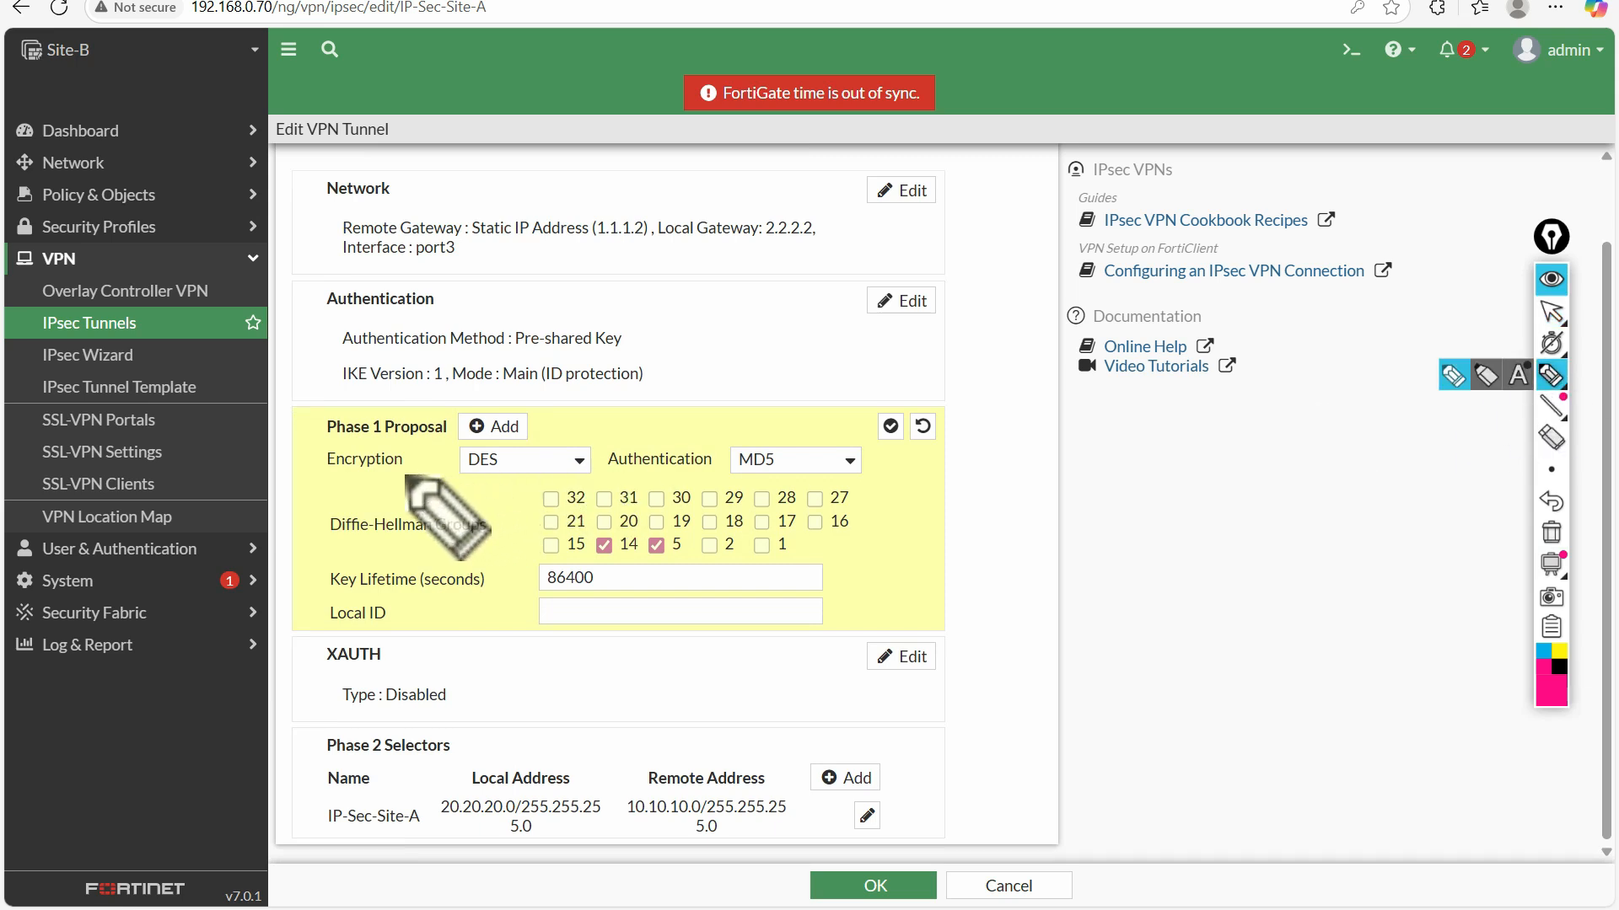
drag(322, 475, 352, 471)
click(1551, 532)
click(1551, 375)
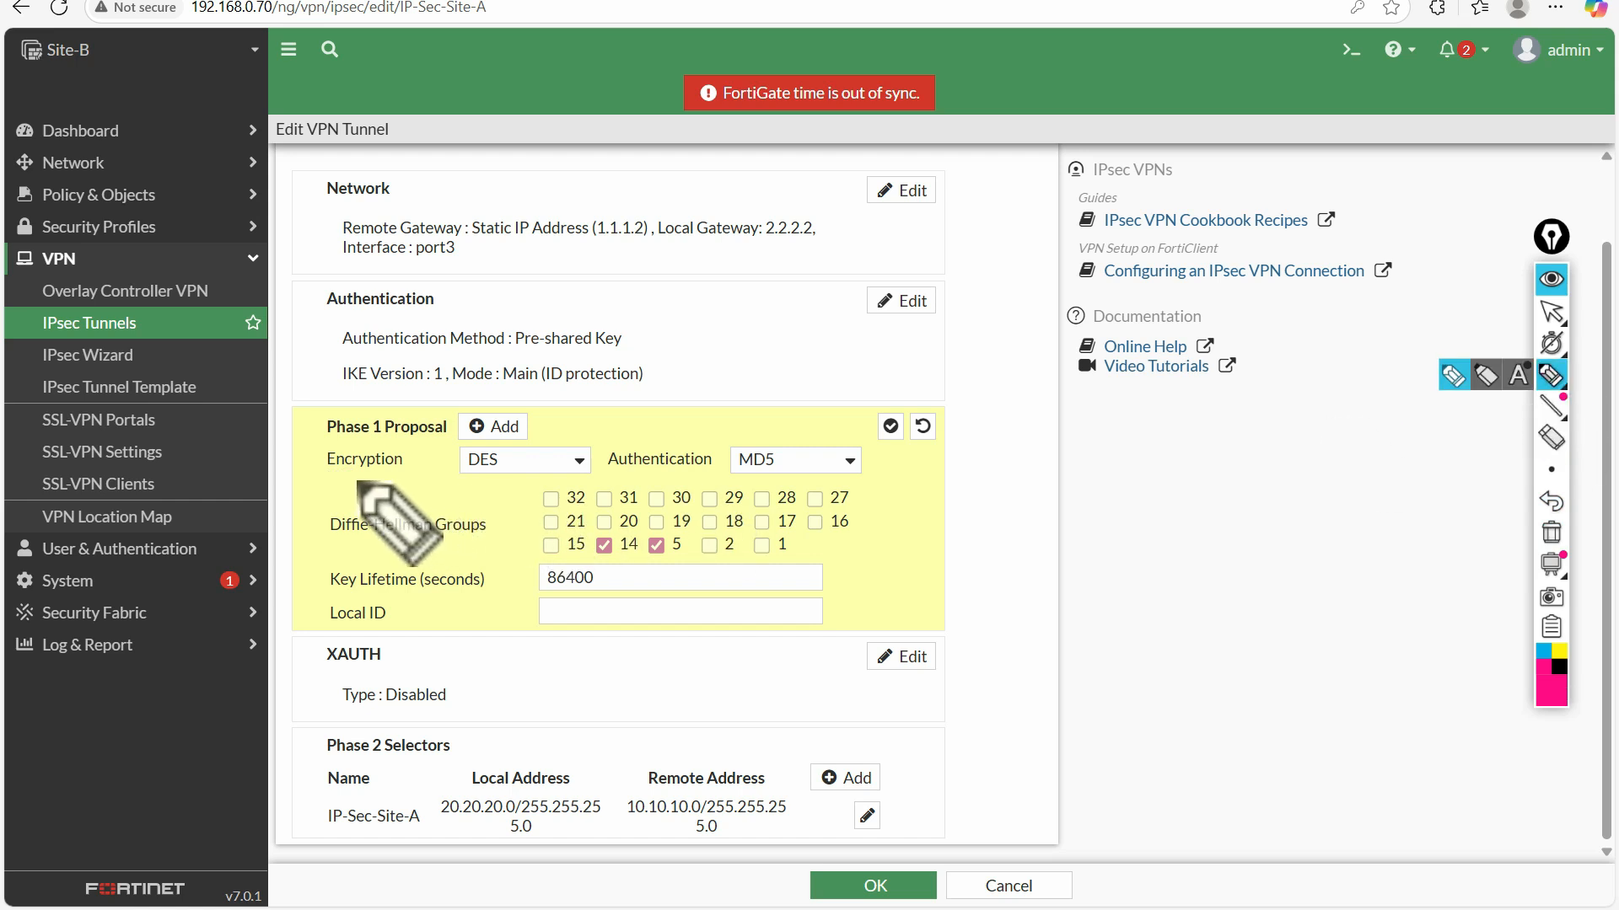
drag(327, 478, 543, 486)
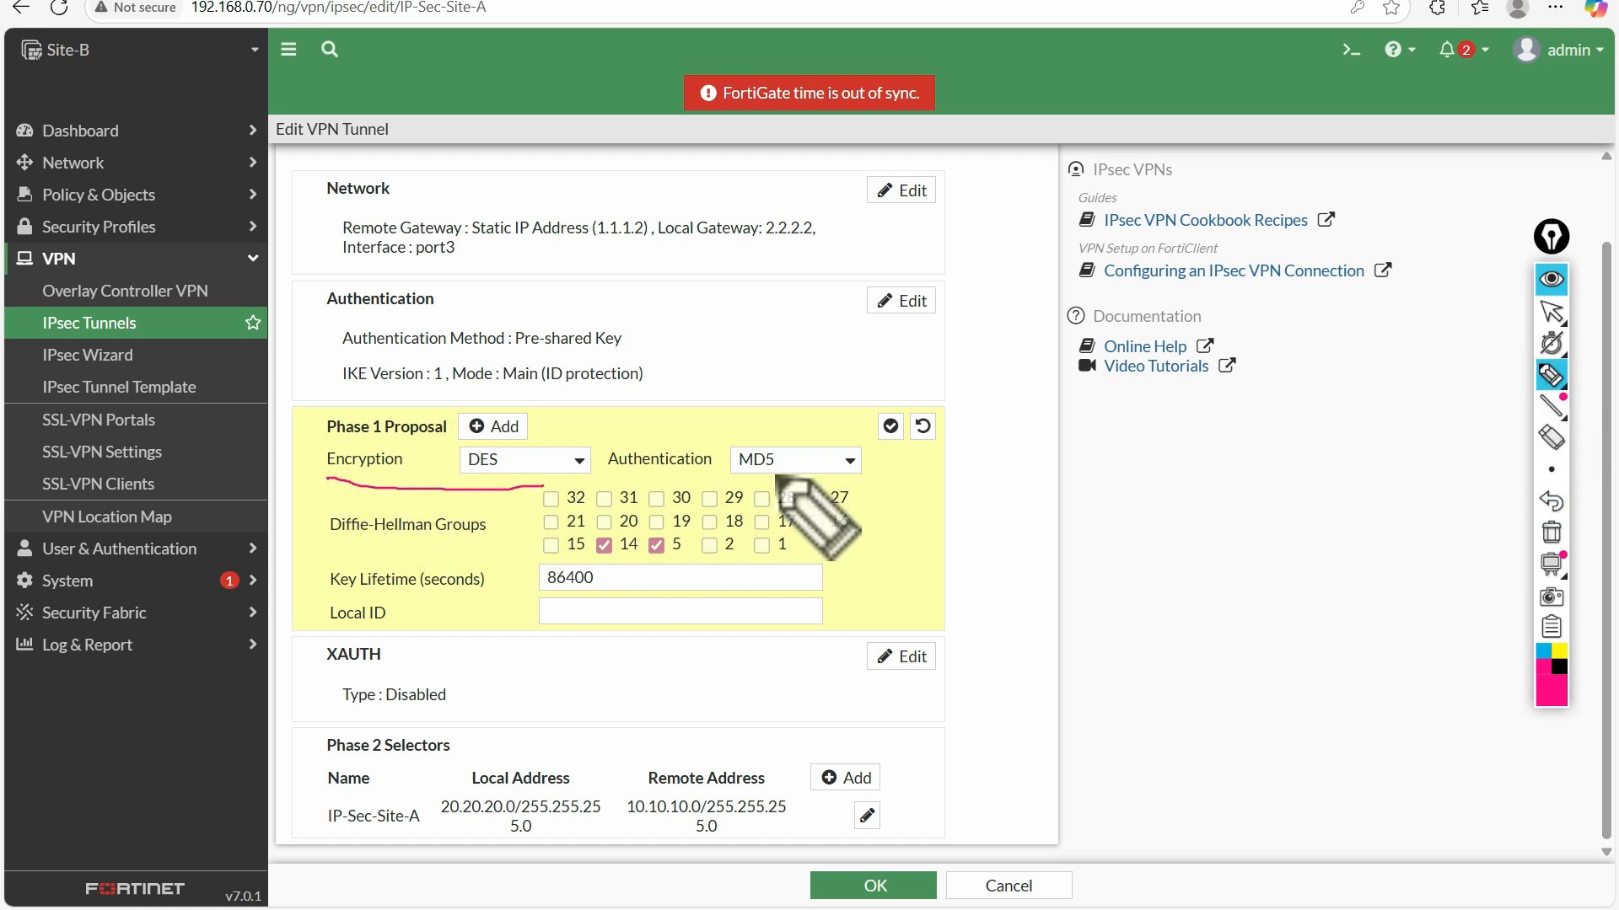
drag(874, 462, 903, 456)
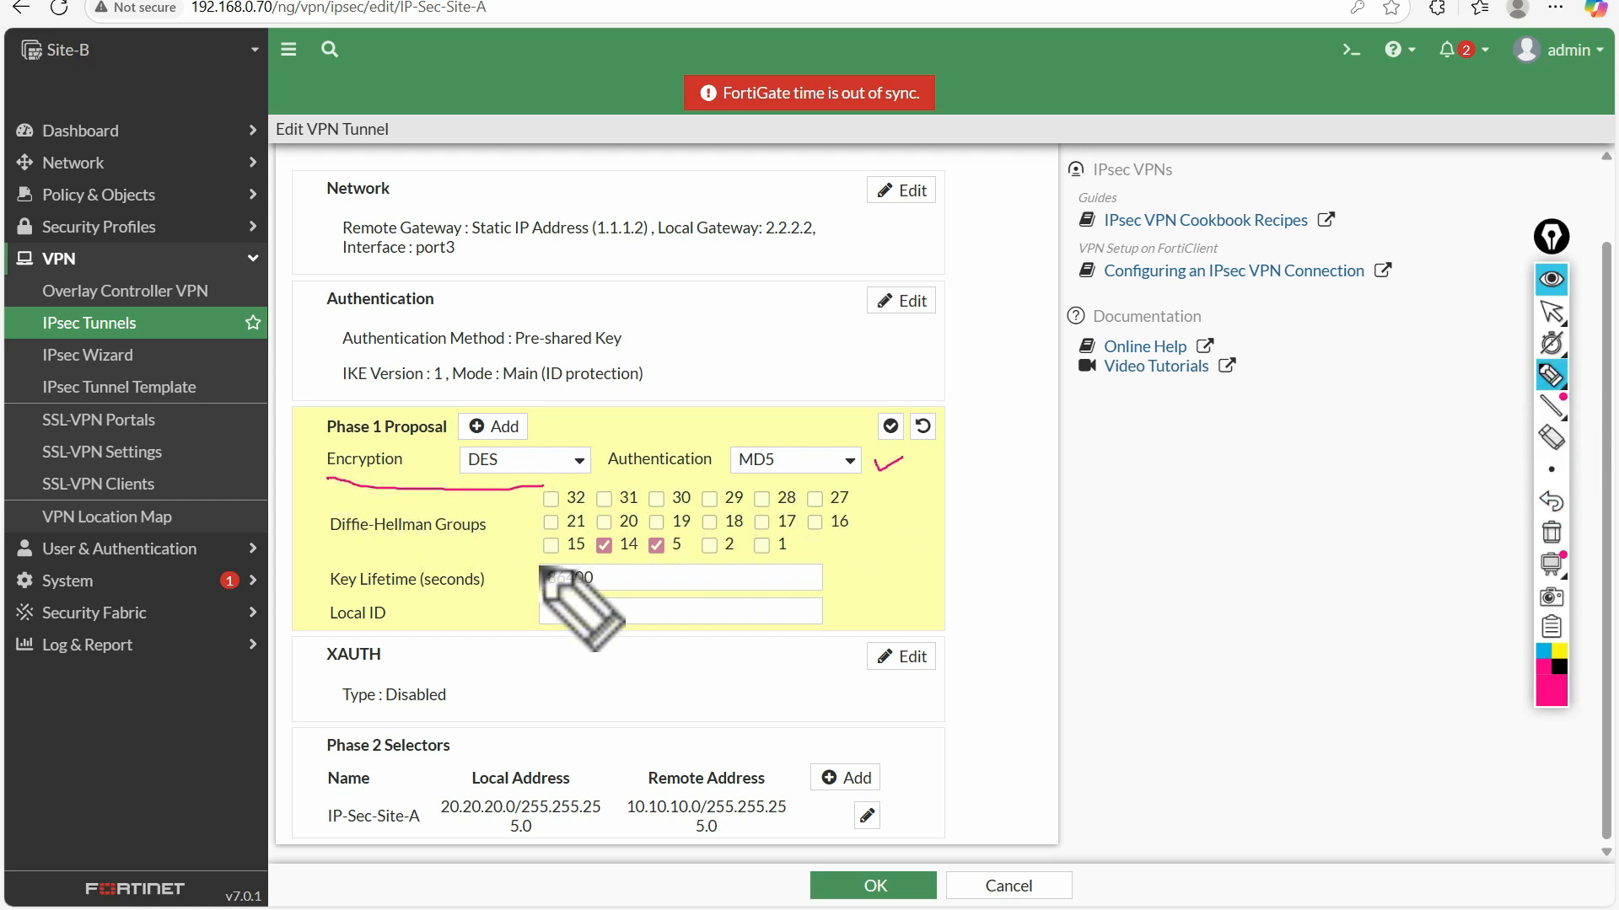
drag(618, 546, 672, 556)
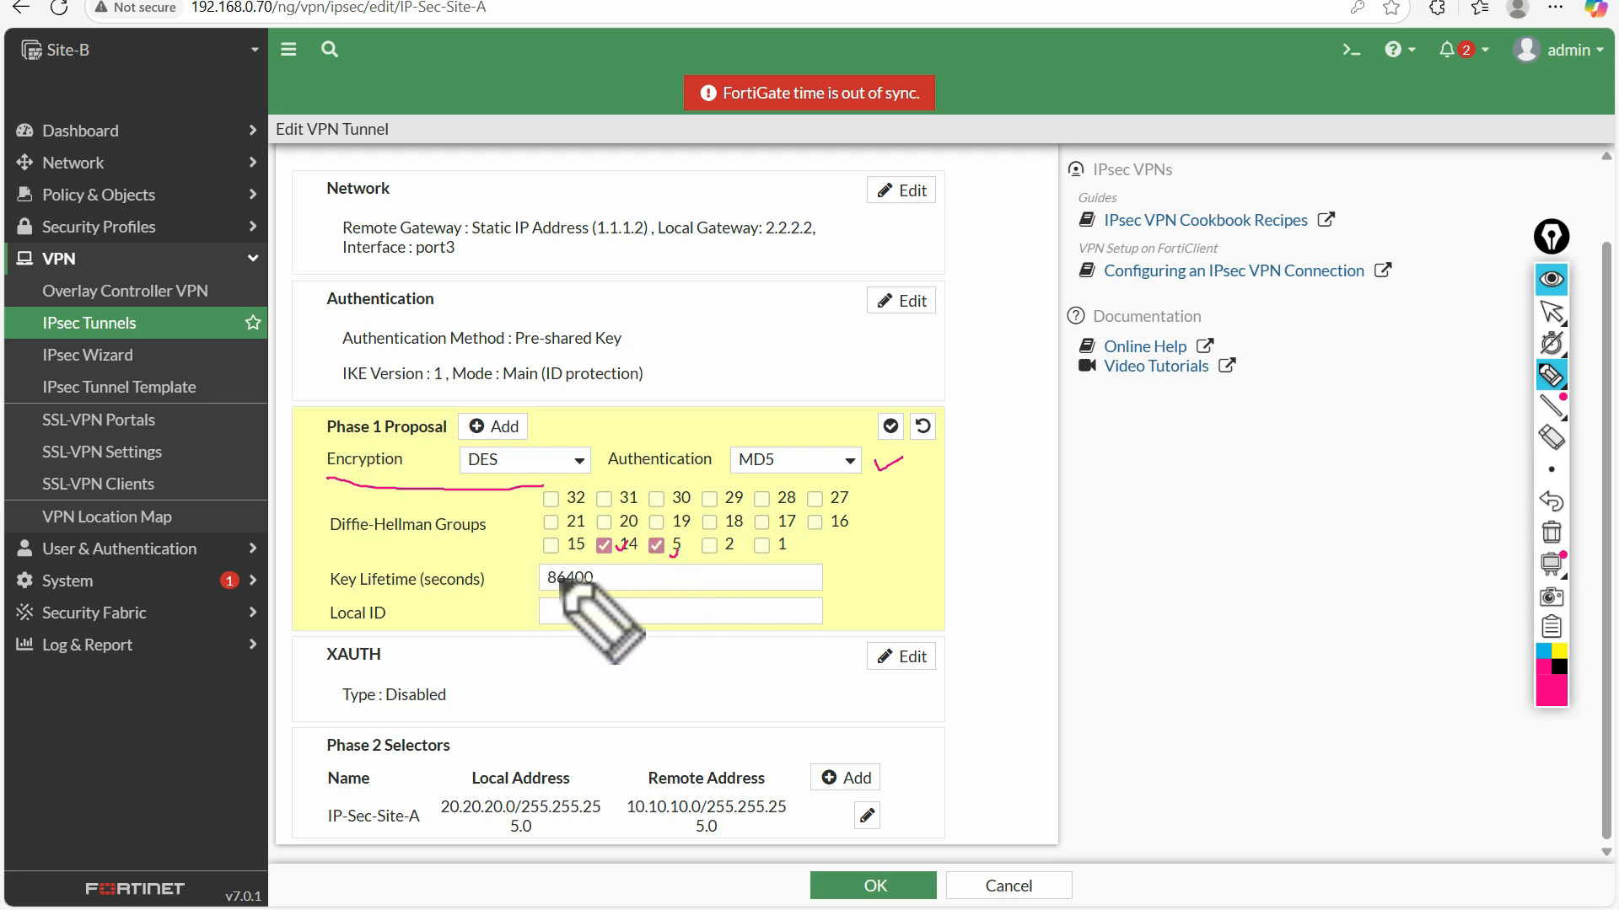
drag(607, 578, 622, 572)
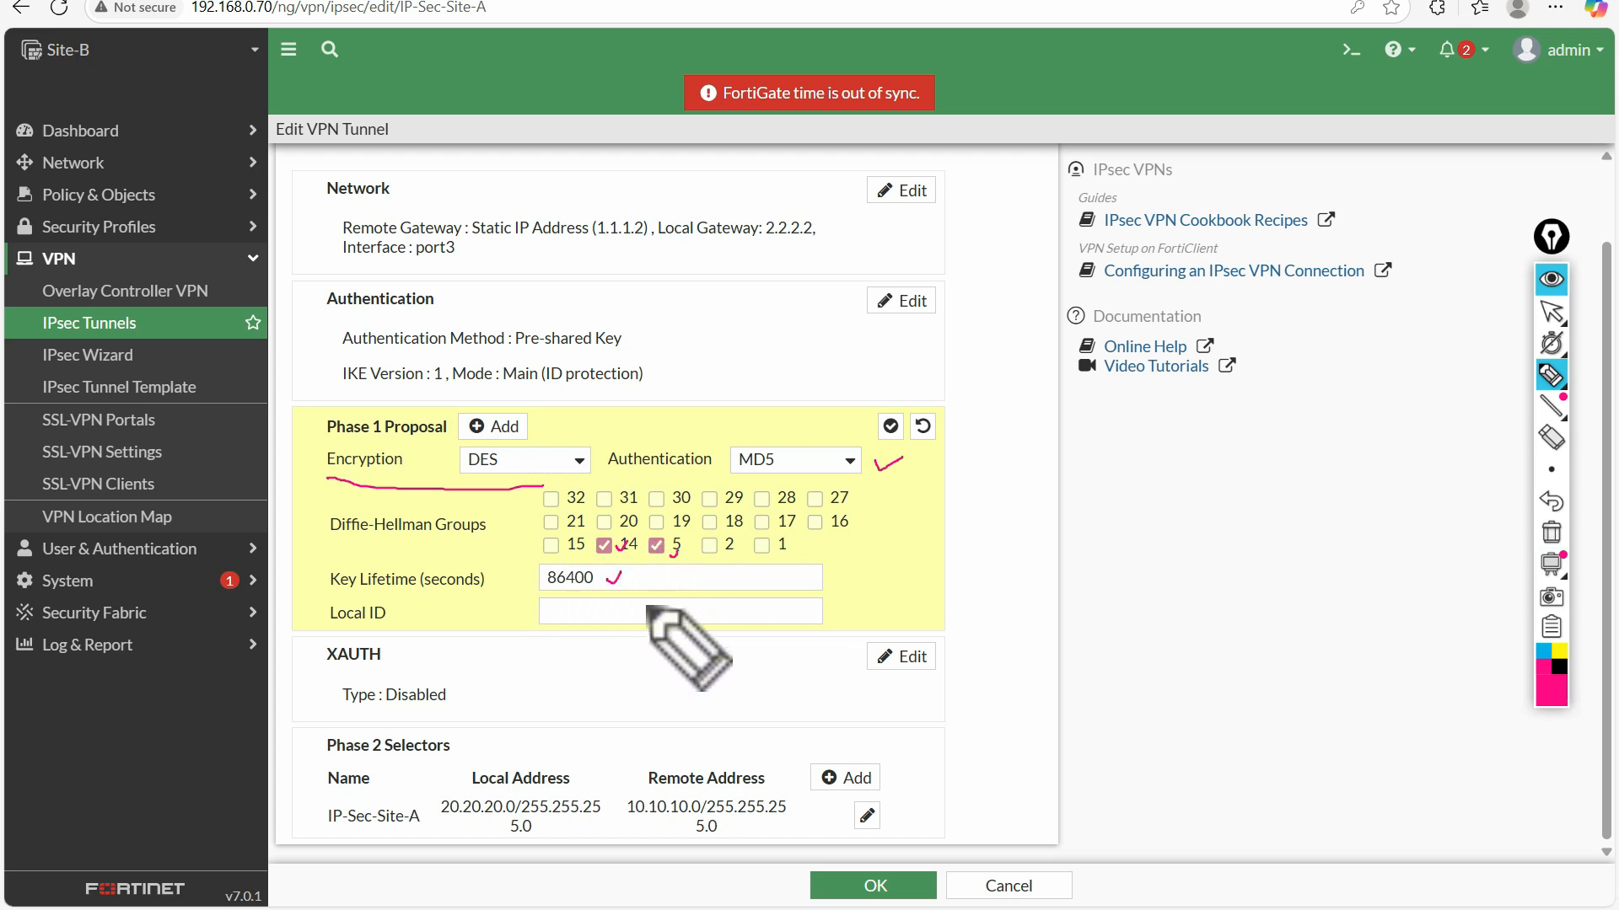
mouse_move(1577, 581)
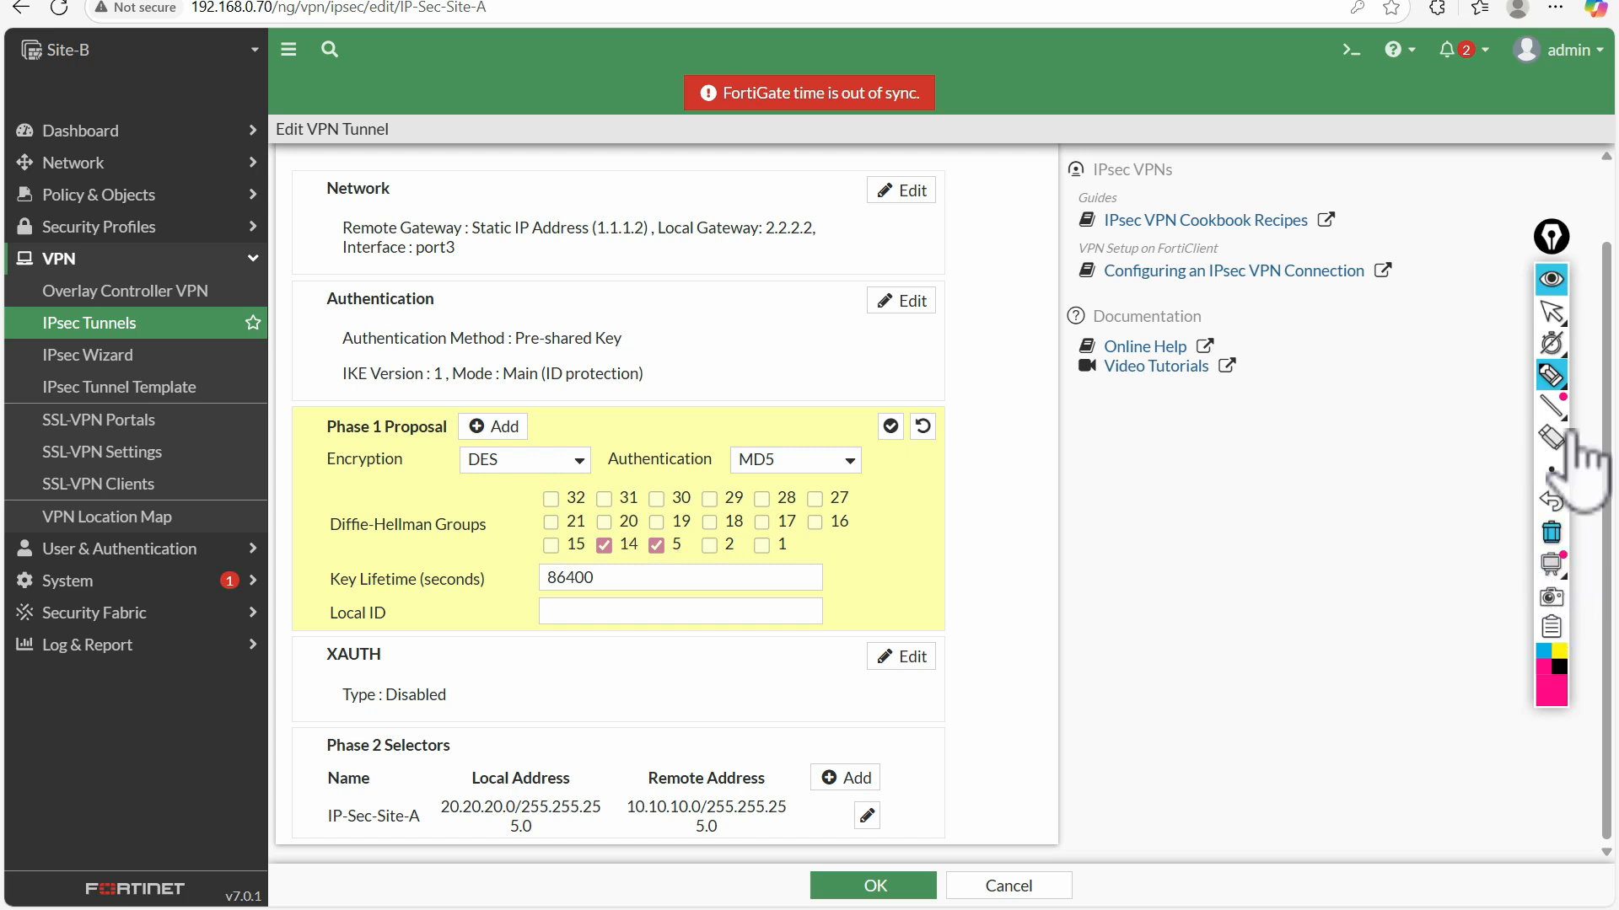
click(1551, 312)
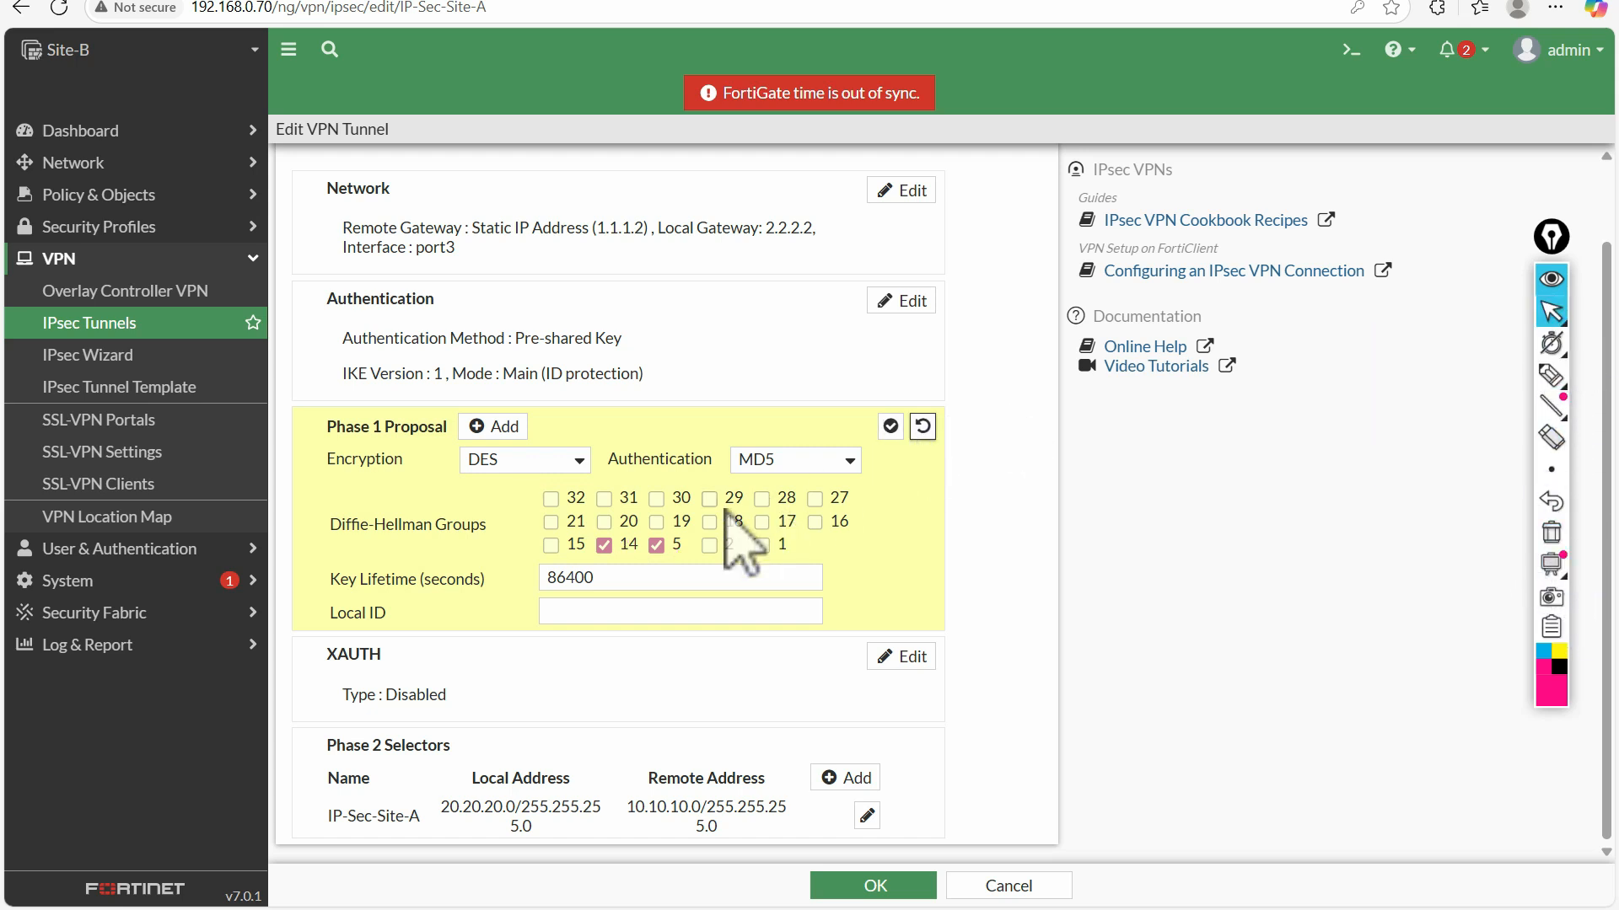
Check the XAUTH type, open the IP-Sec-Site-A Phase 2 selector for editing, and briefly mark its local address with the pen
click(667, 674)
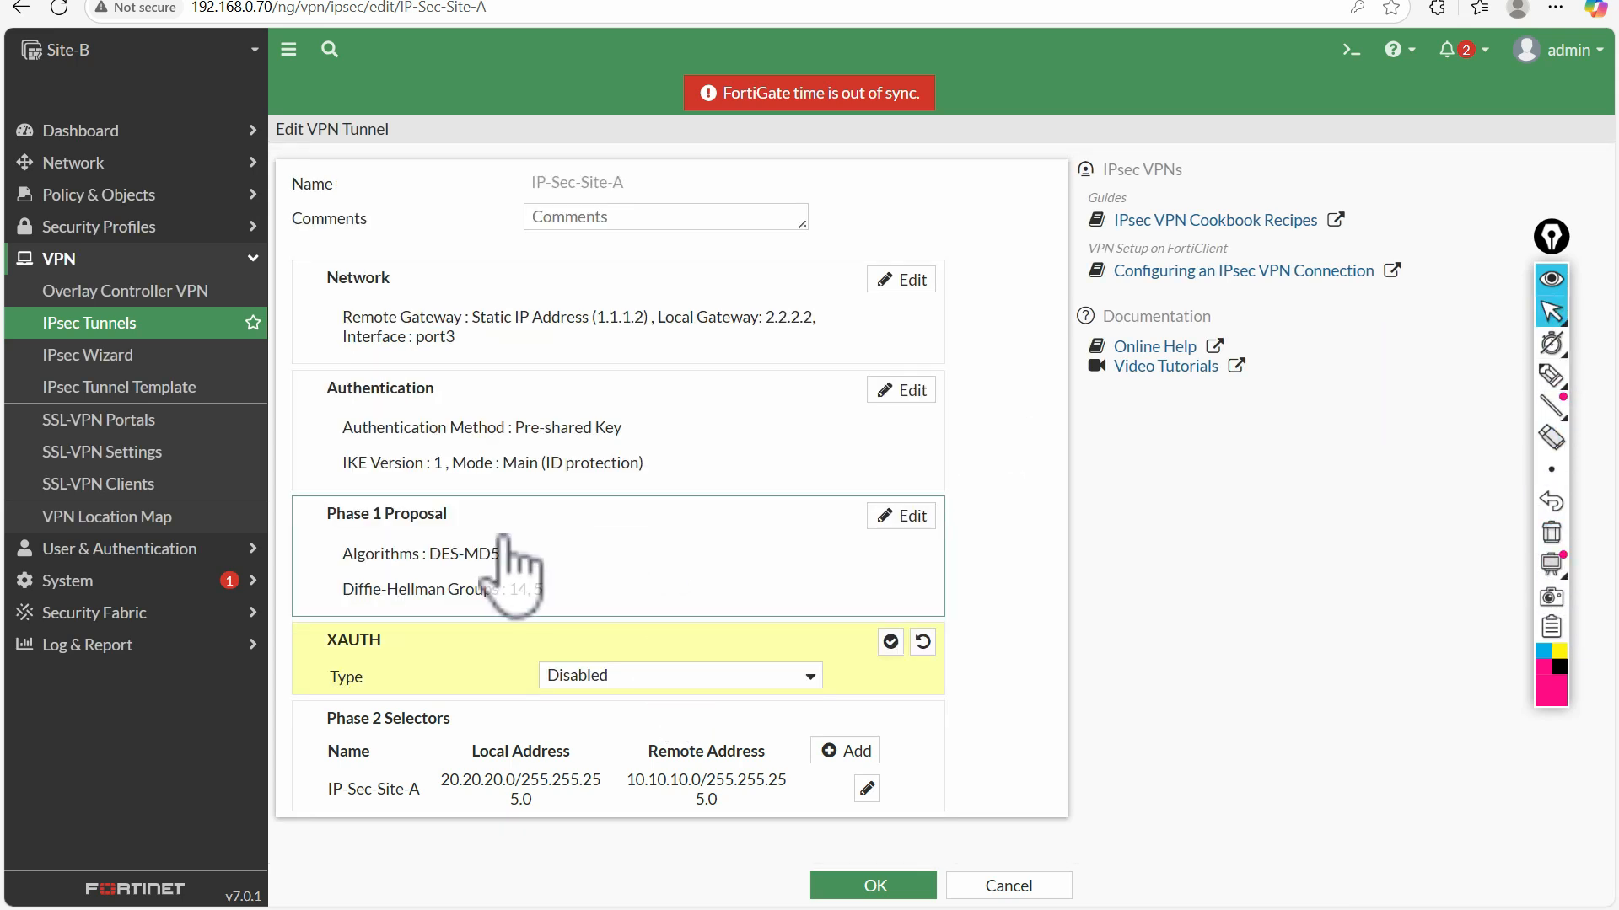
click(614, 780)
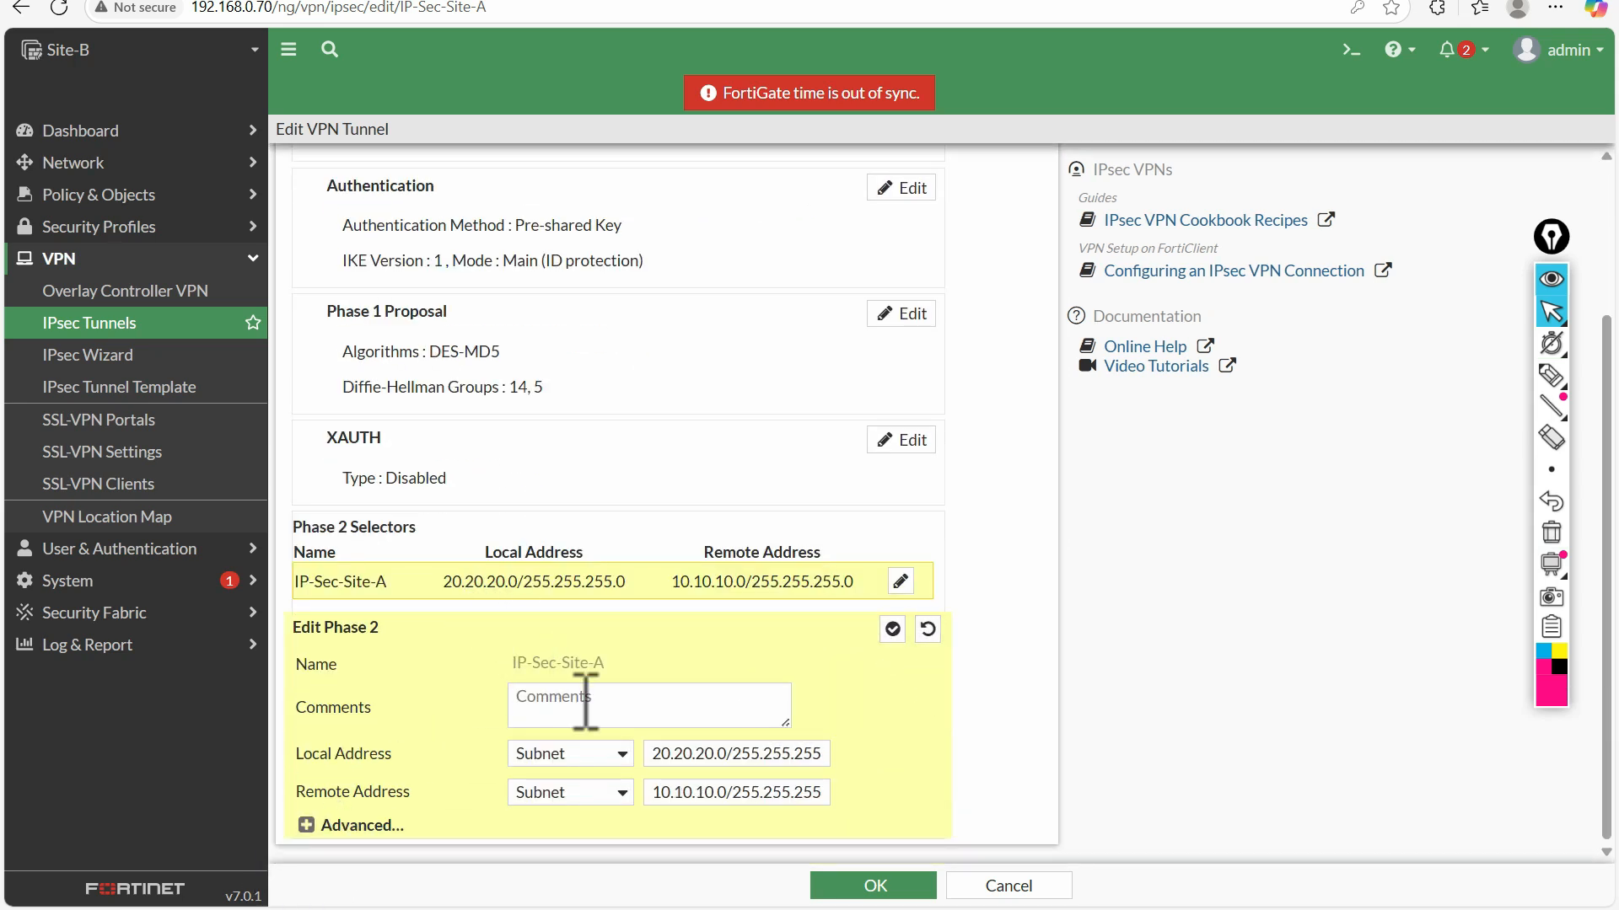
click(1551, 375)
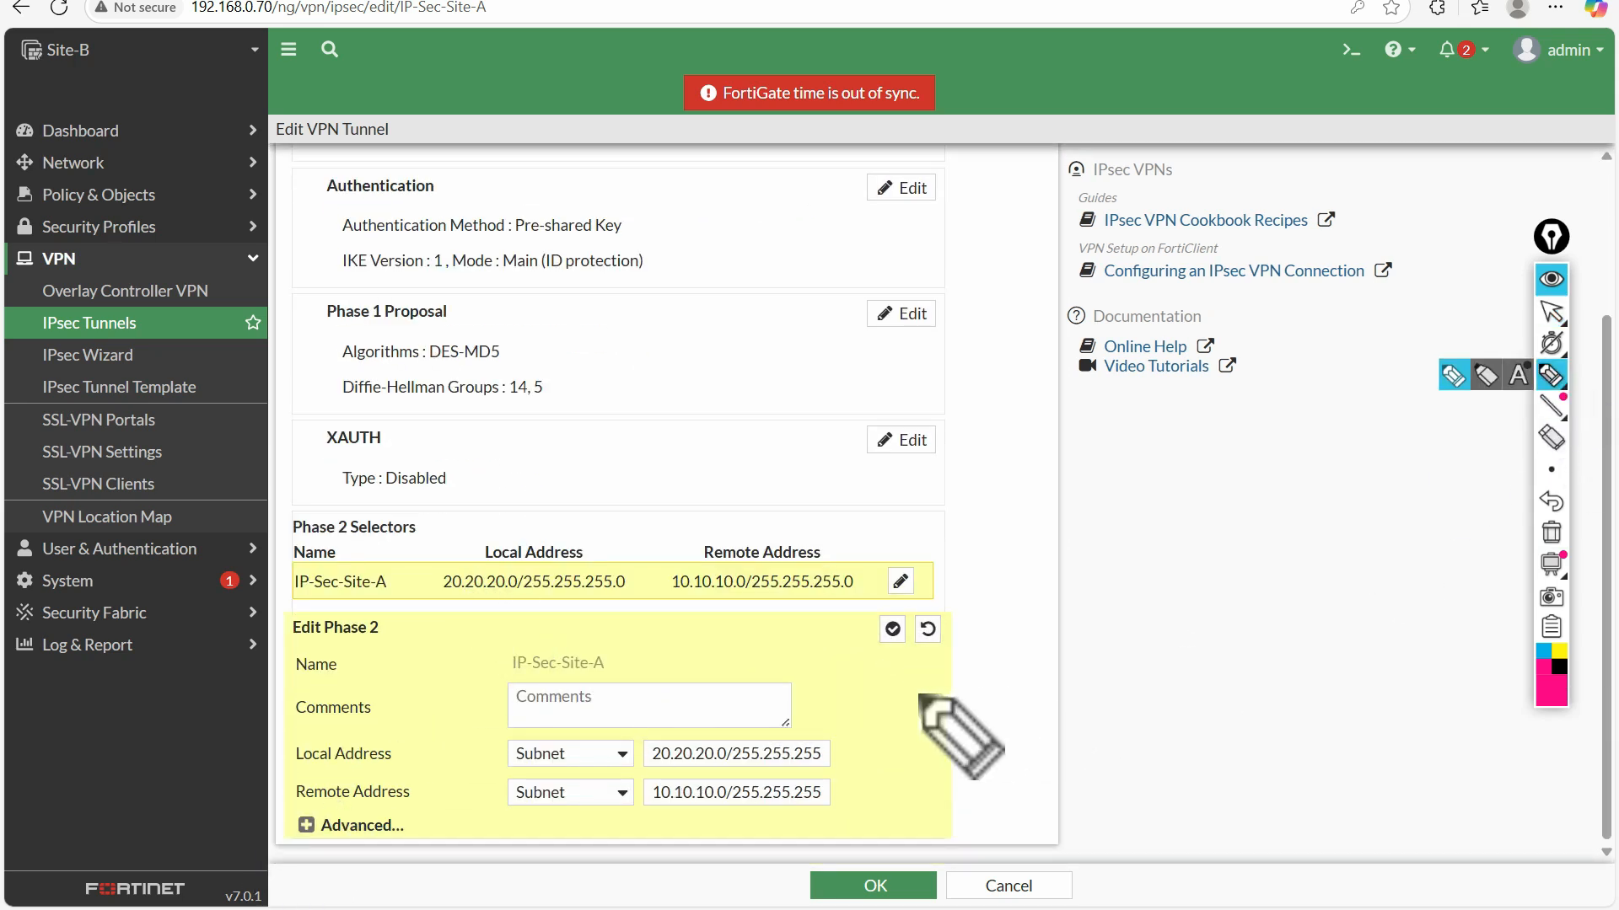
drag(841, 745, 869, 736)
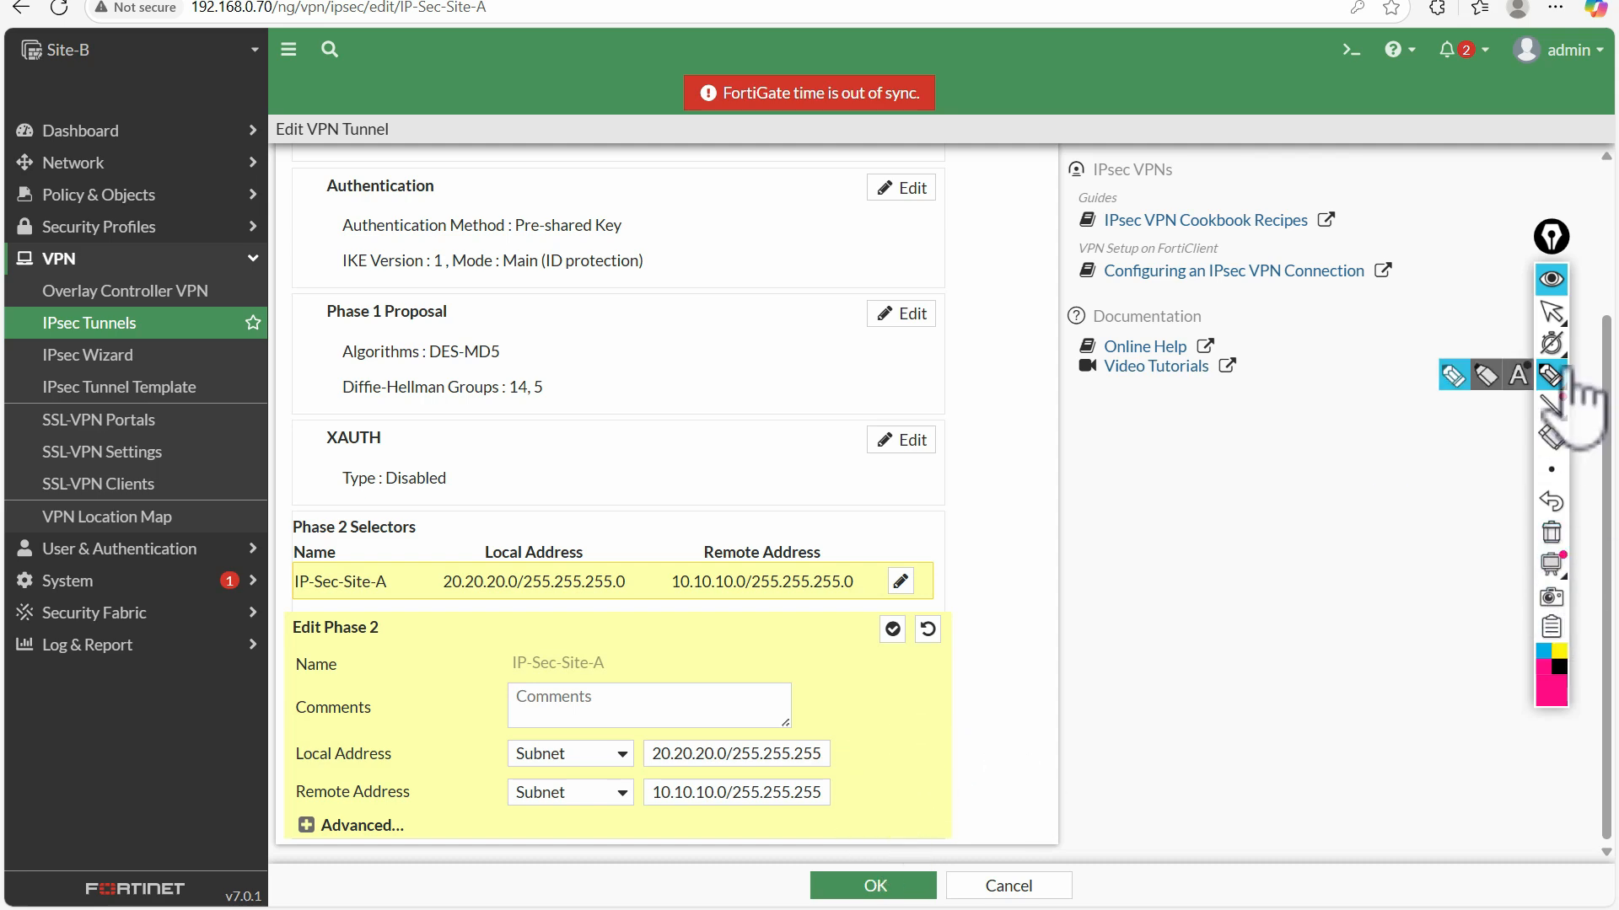
click(1553, 314)
Mark the Site-B and Site-A port2 LAN addresses in the lab topology, clear the marks, and return to the tunnel's Phase 2 settings
click(139, 1)
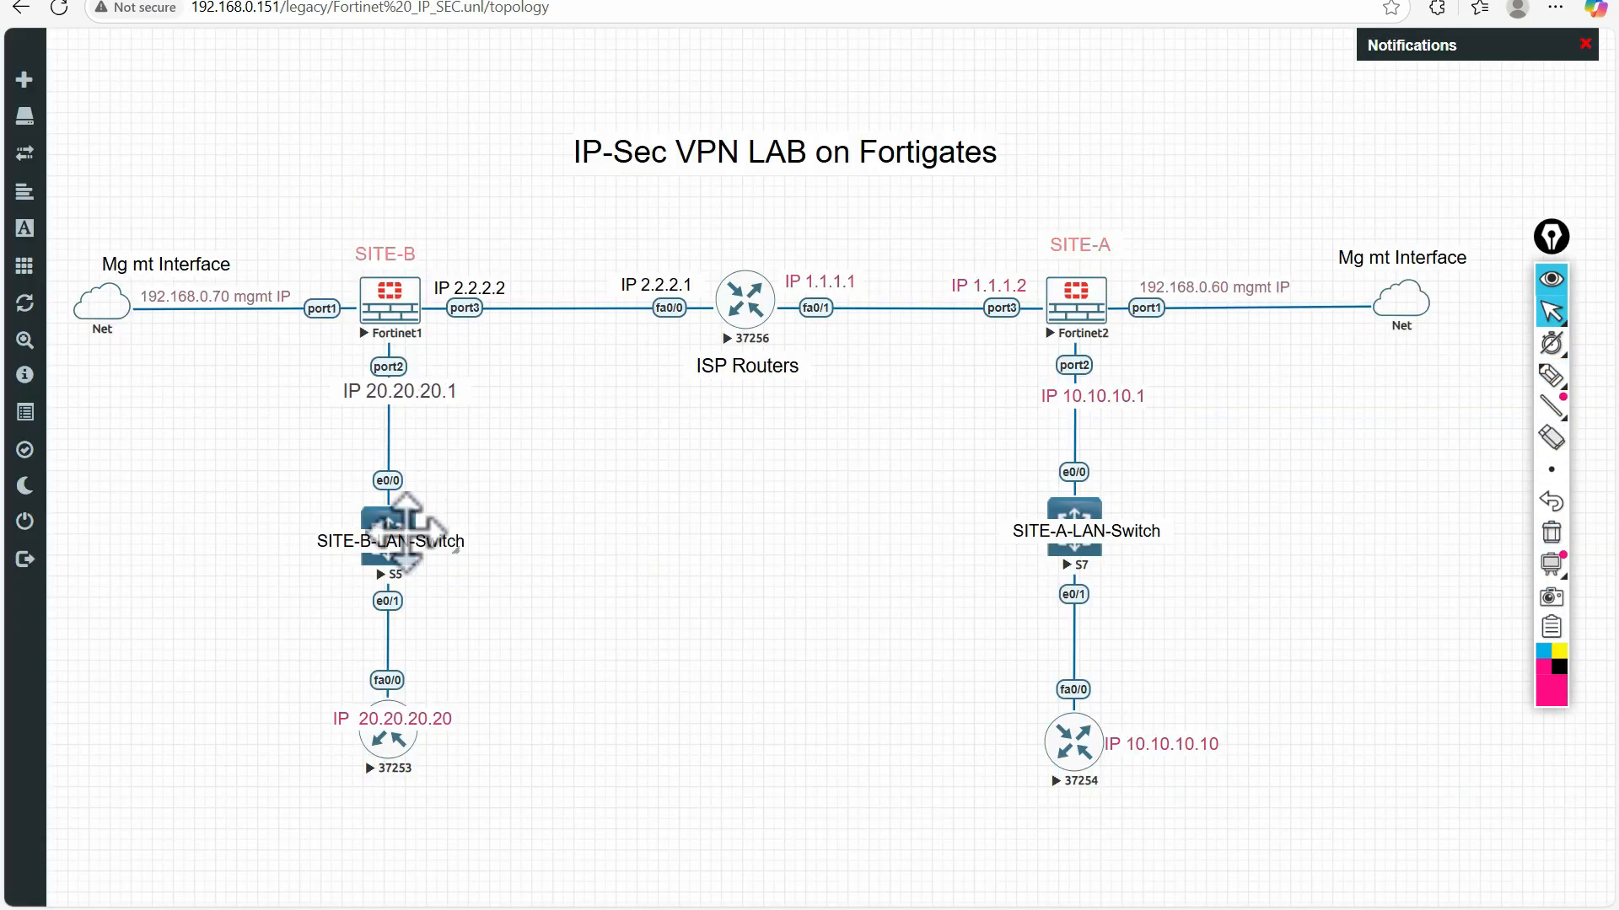
click(1551, 375)
mouse_move(337, 415)
mouse_down()
mouse_move(494, 396)
mouse_move(323, 419)
mouse_up()
mouse_move(1166, 392)
mouse_down()
mouse_move(1052, 372)
mouse_move(1160, 394)
mouse_move(1092, 379)
mouse_up()
click(1551, 531)
click(1551, 312)
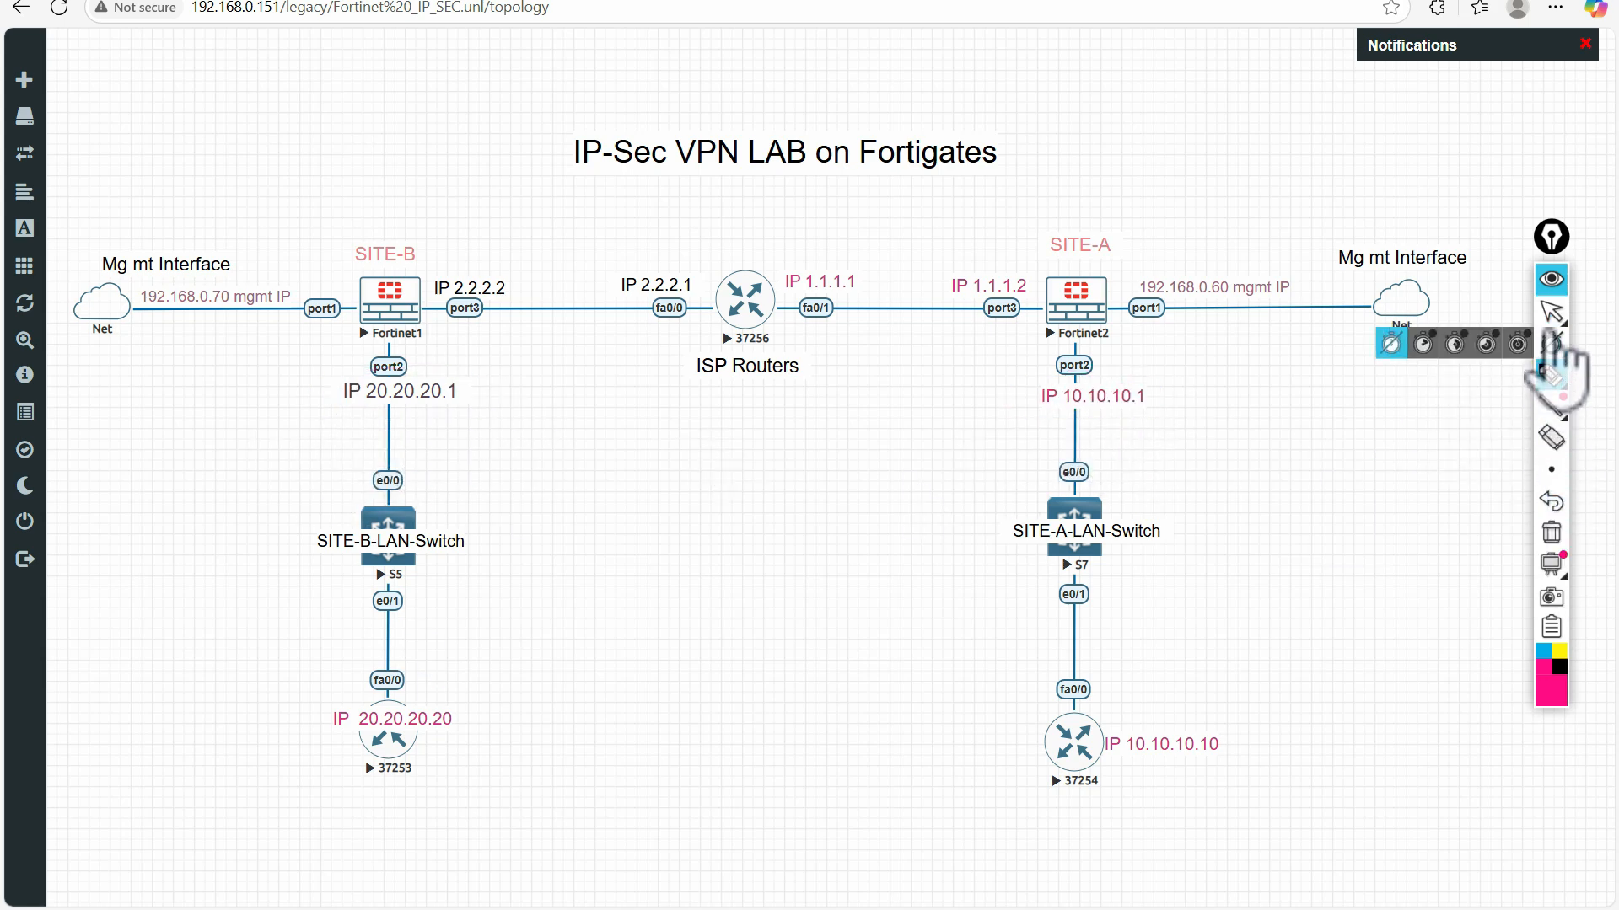
click(411, 0)
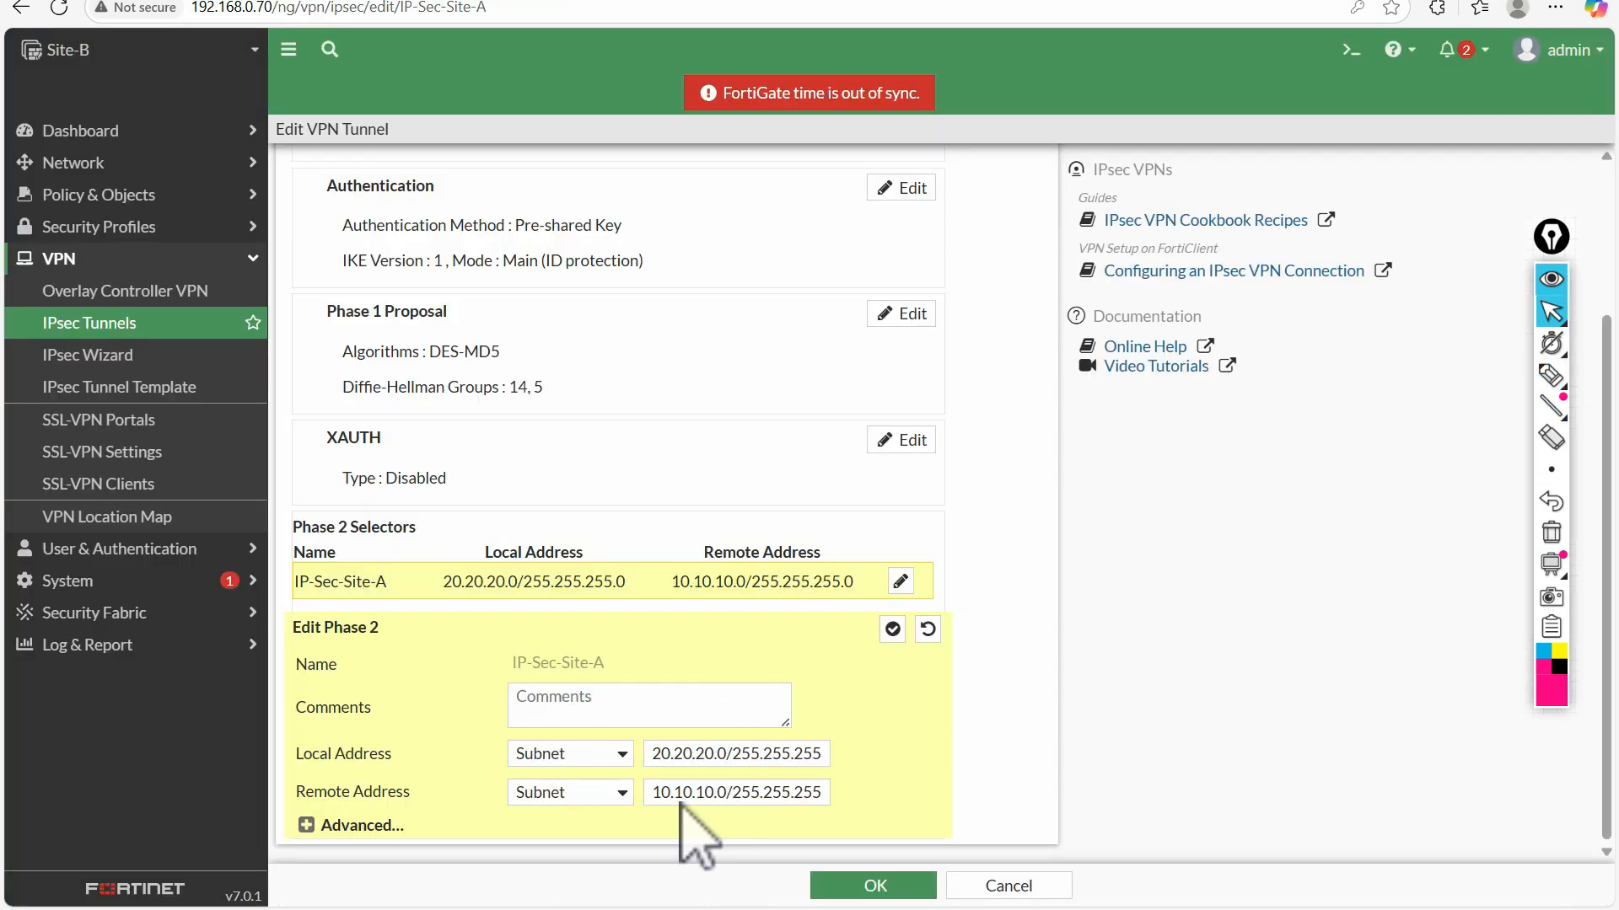
Expand the advanced Phase 2 settings, mark the encryption and authentication of both proposals with the pen, and clear the marks
click(306, 826)
scroll(581, 581, down, 5)
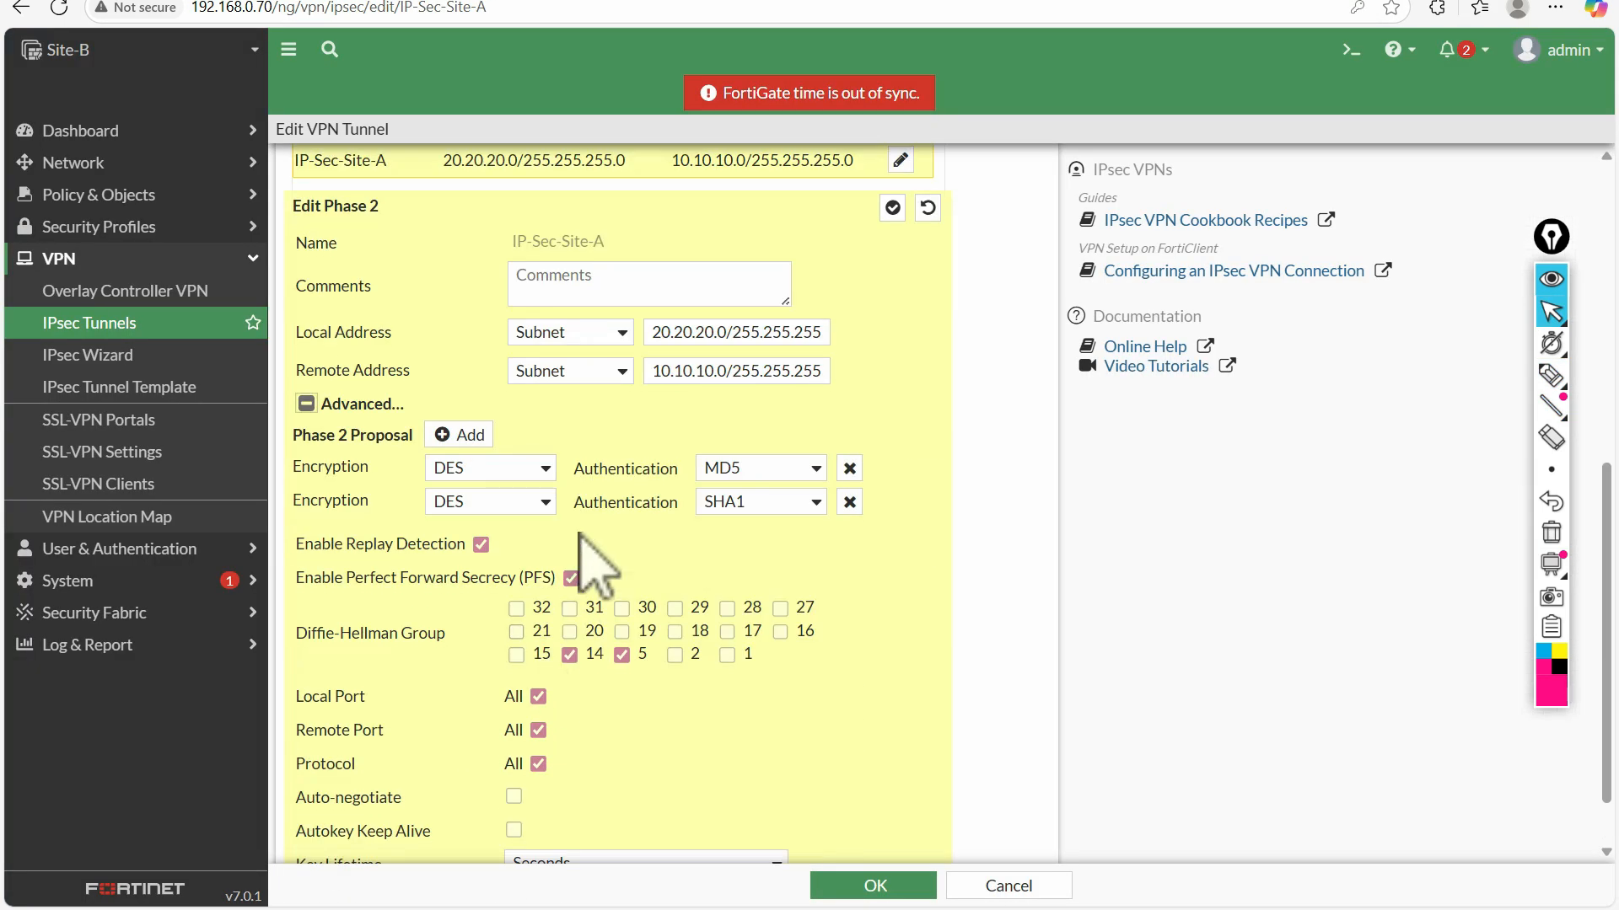
click(1551, 375)
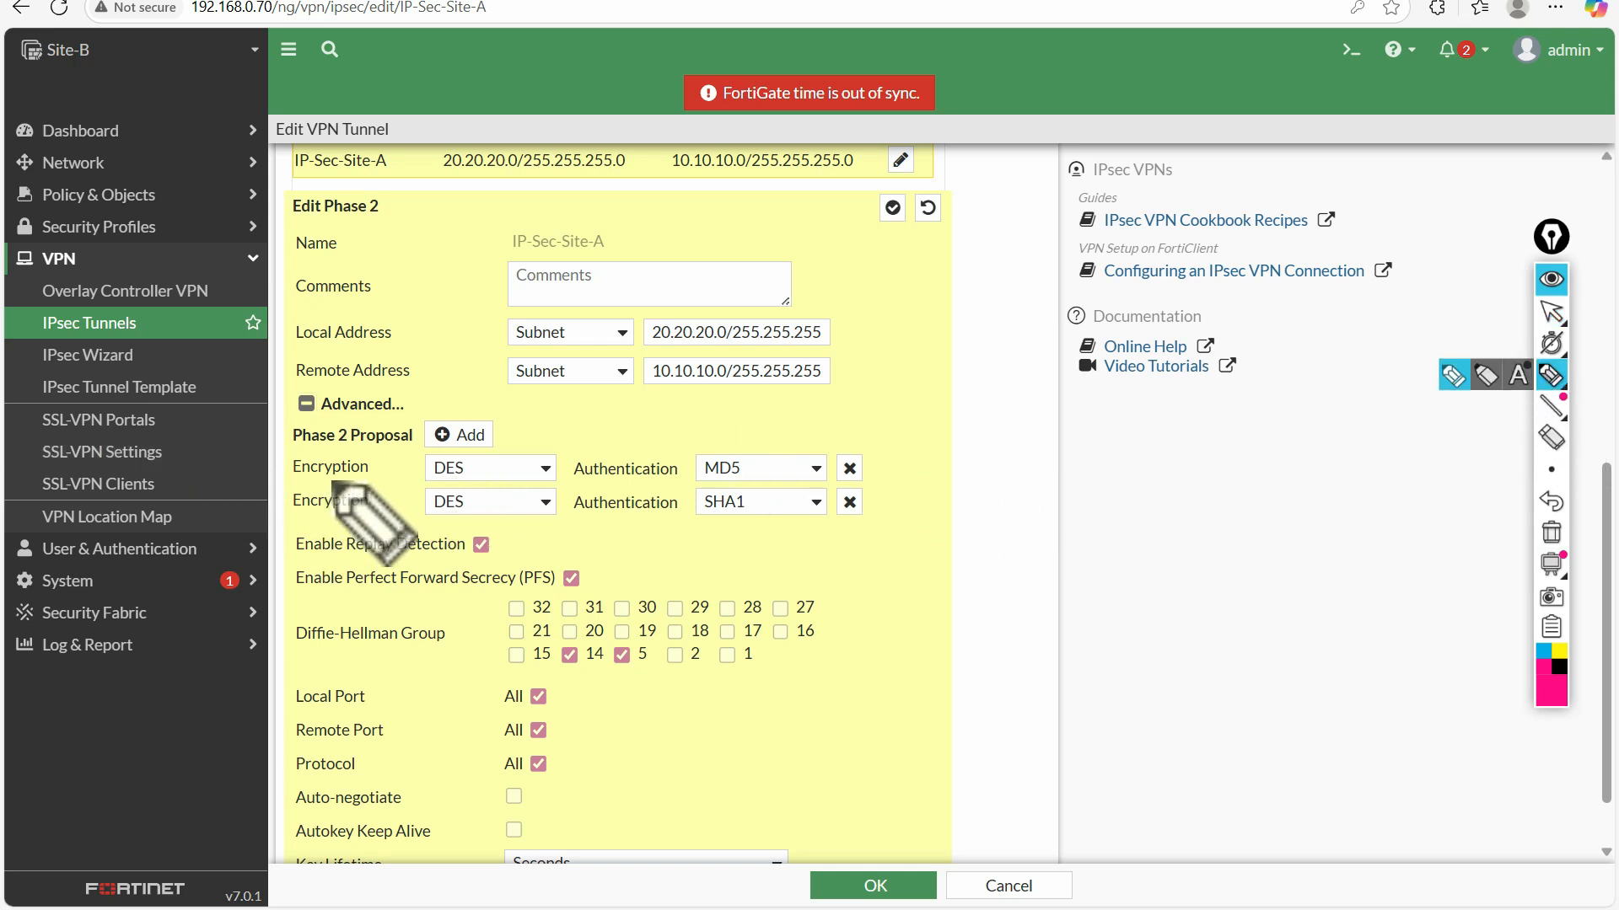
drag(289, 479, 362, 477)
drag(556, 460, 576, 453)
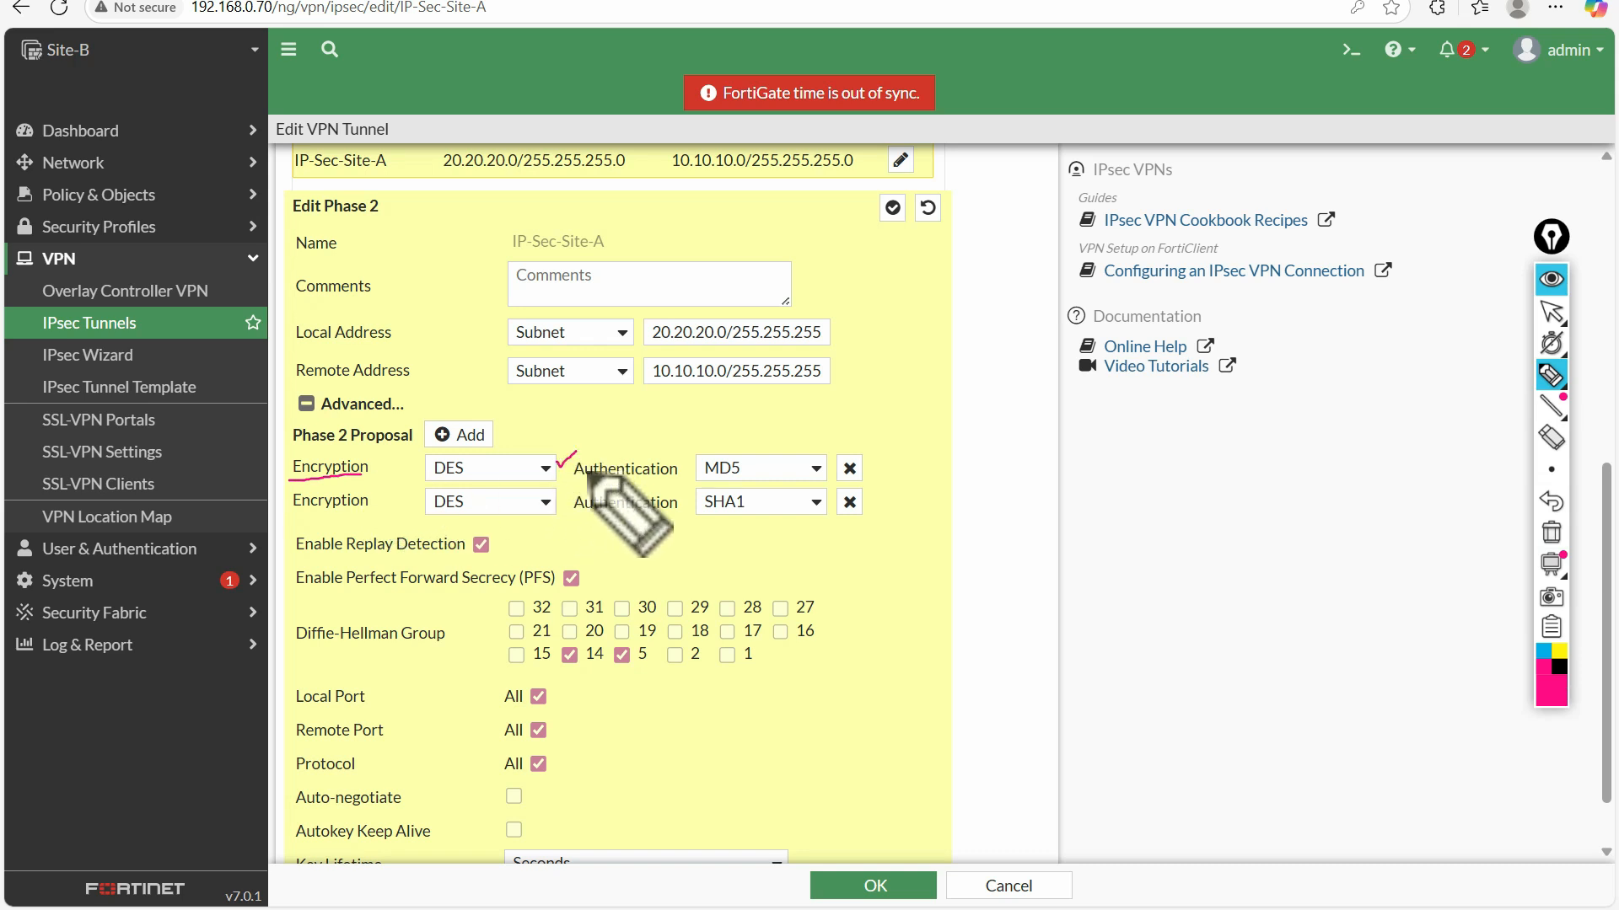
drag(899, 461, 923, 443)
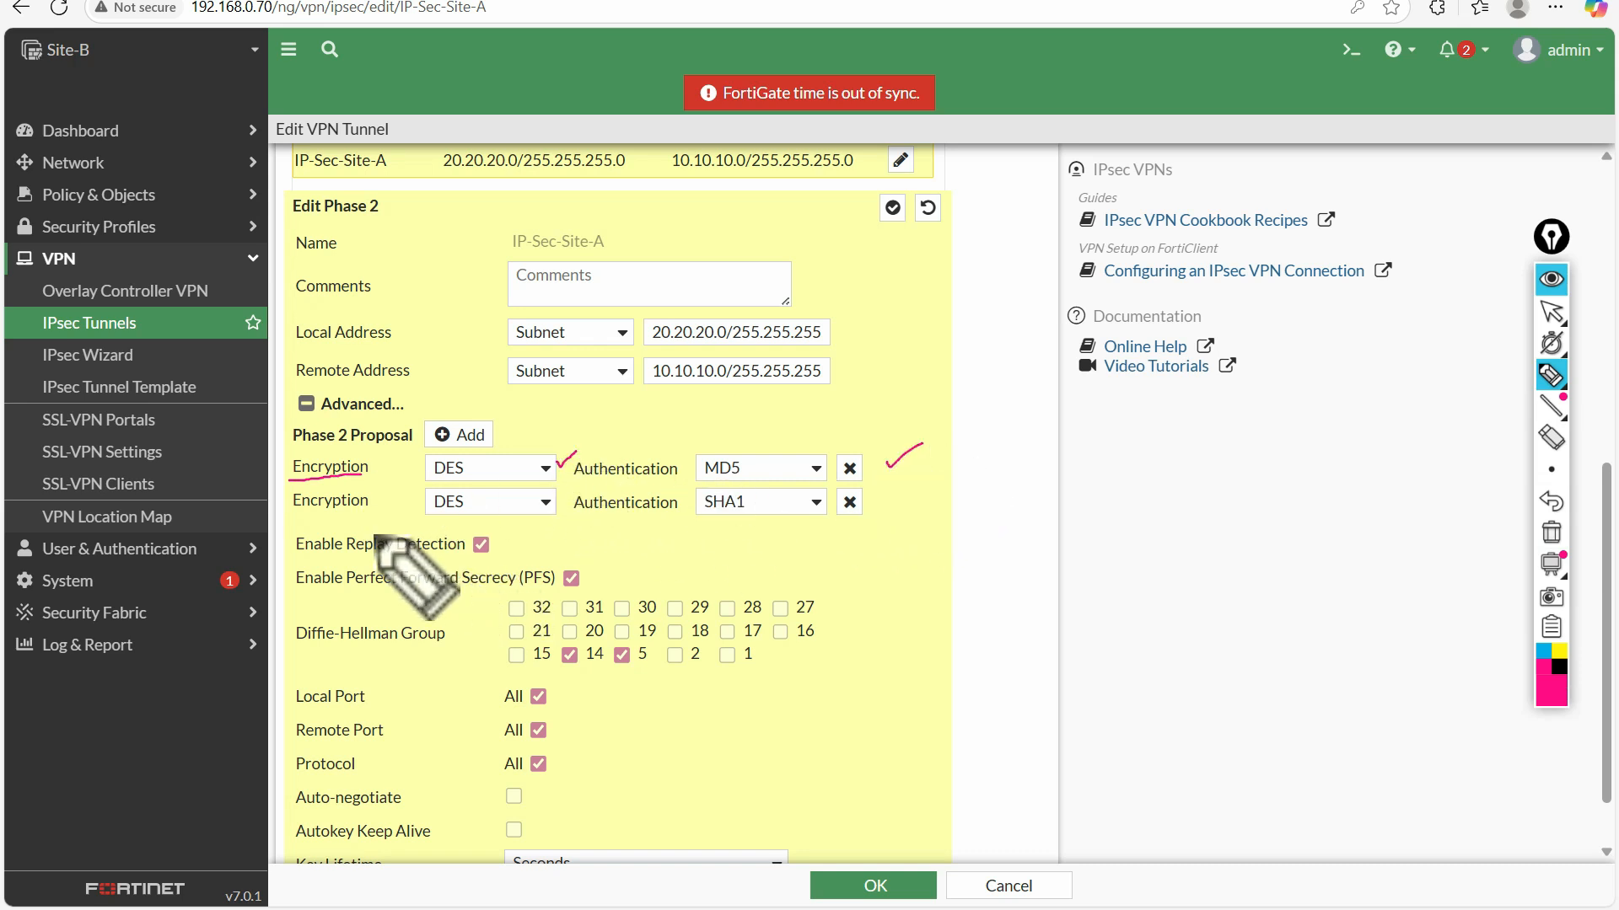
drag(292, 512, 369, 511)
drag(517, 522, 540, 514)
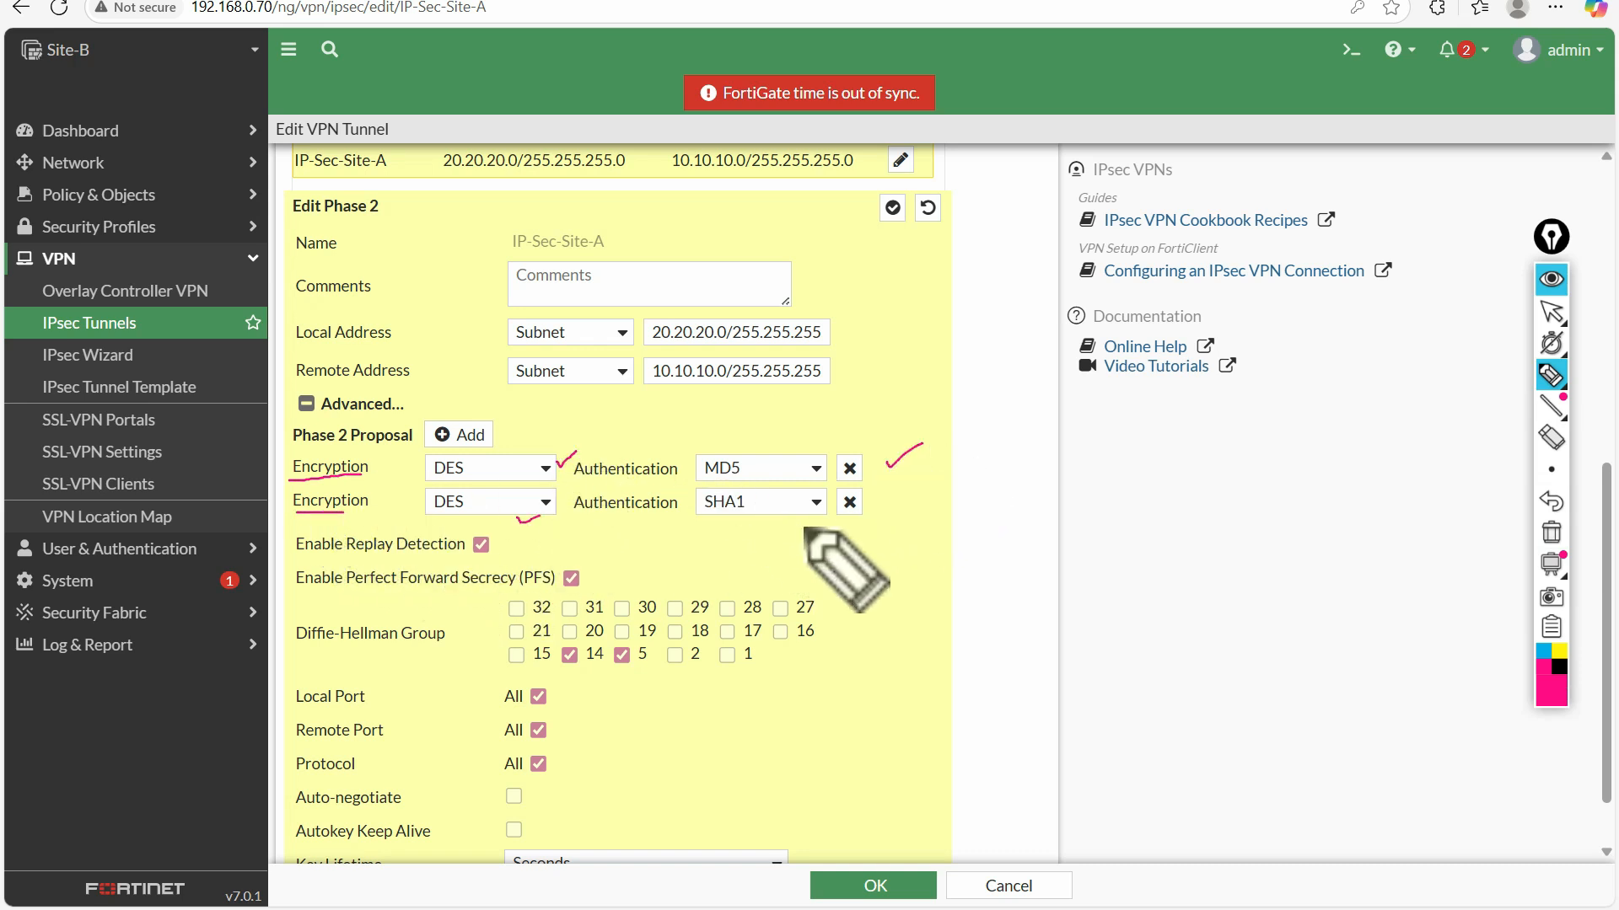
drag(710, 523, 792, 518)
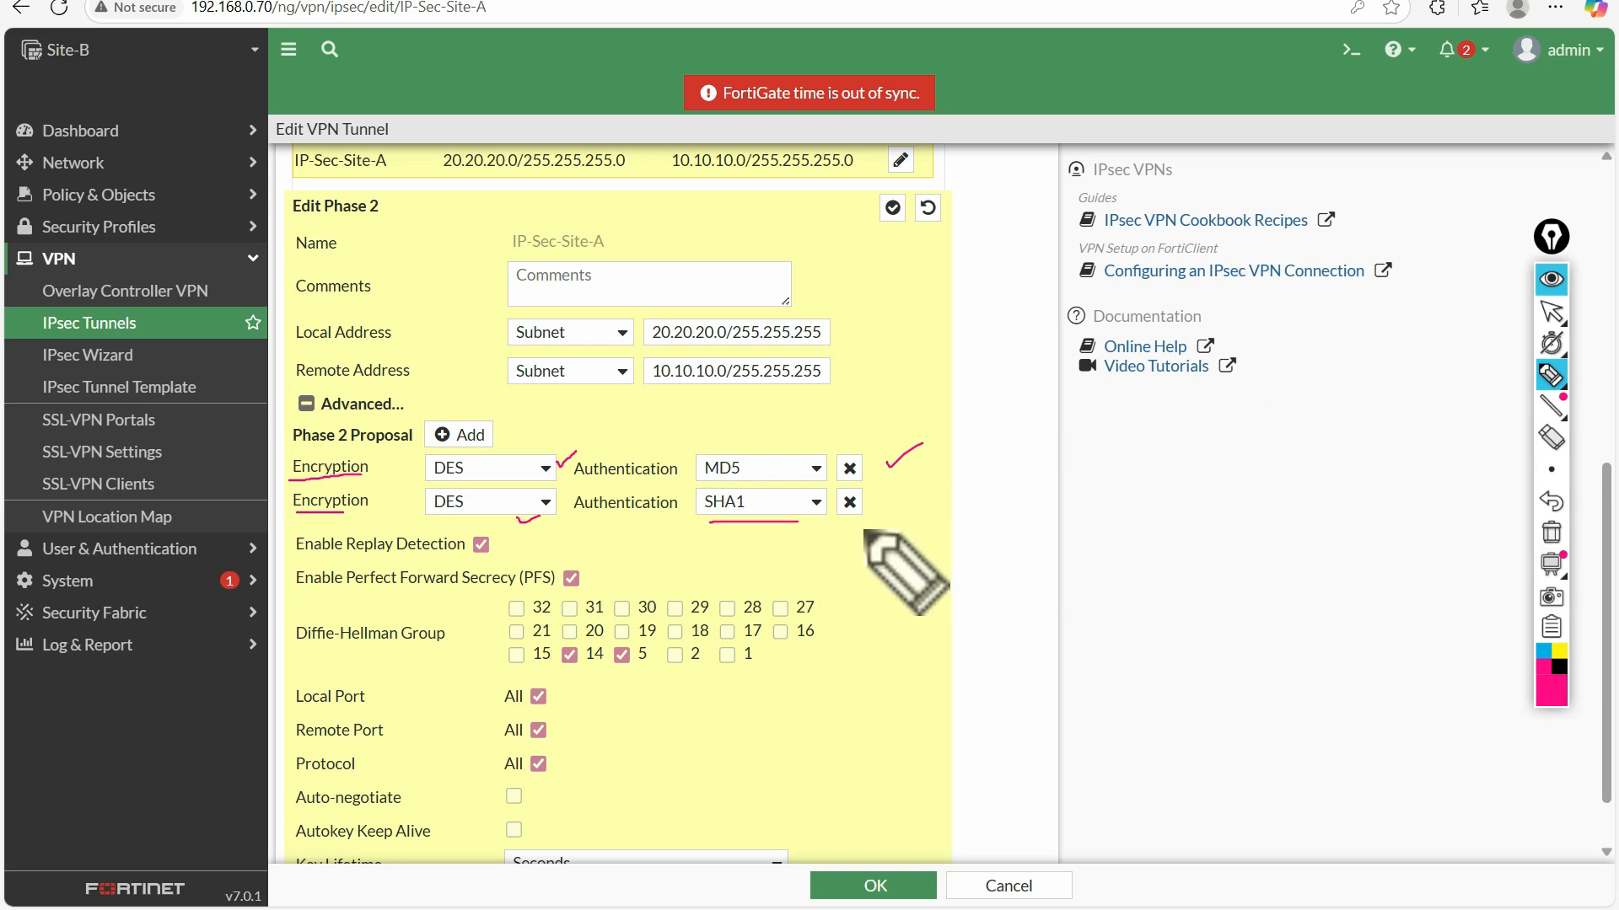
click(1552, 532)
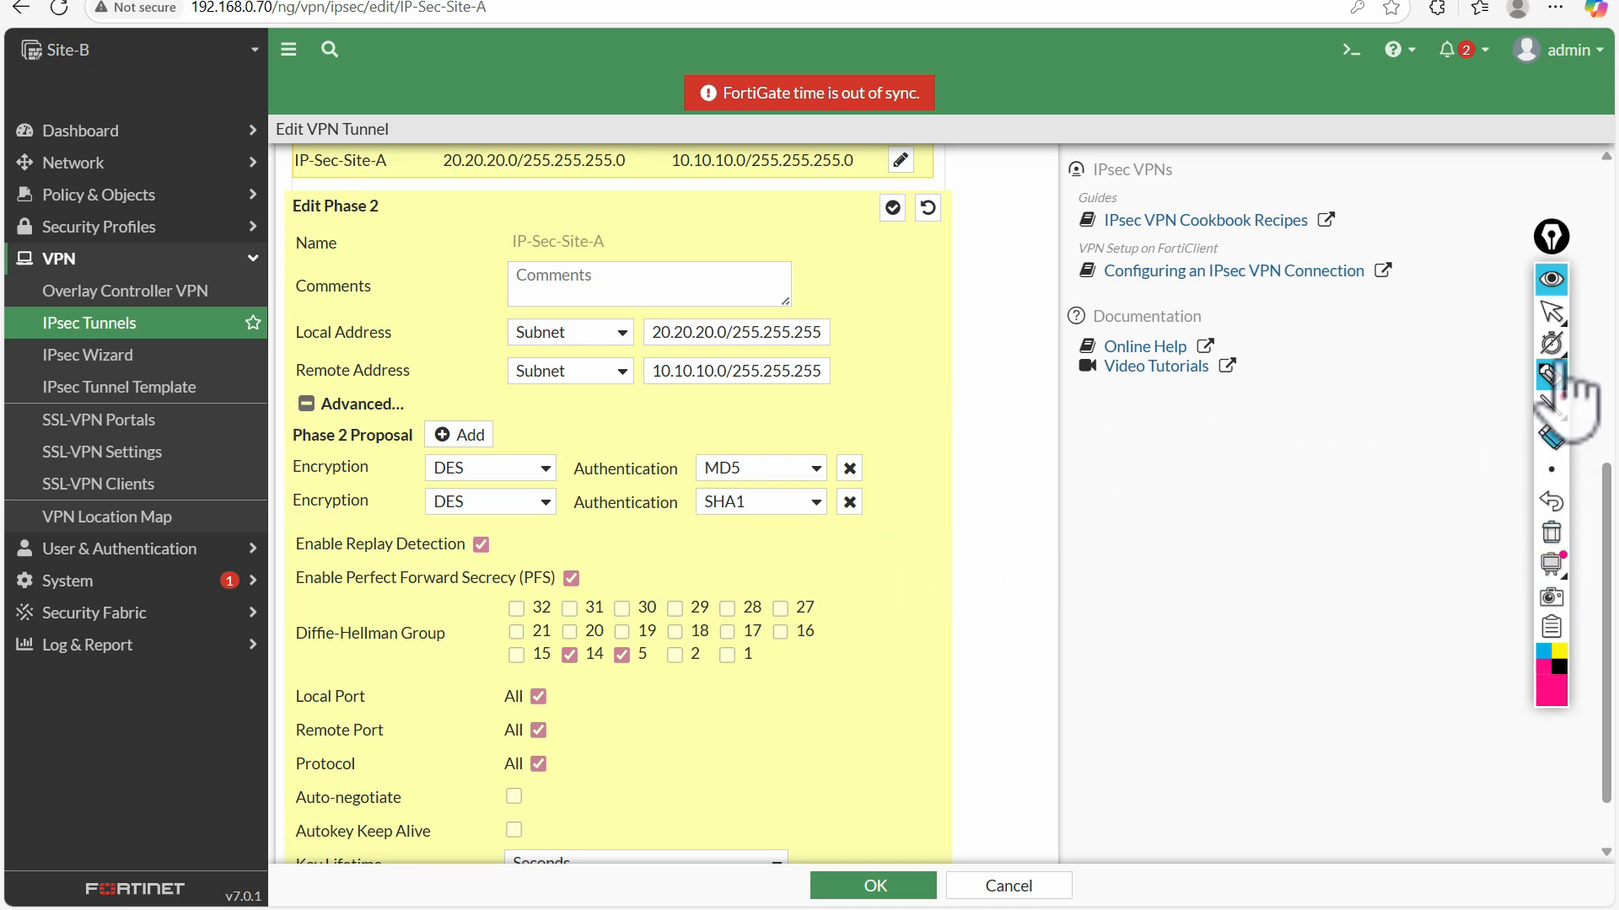
Mark replay detection, Perfect Forward Secrecy and the selected Diffie-Hellman groups in Phase 2 with the pen, and clear the marks
click(1551, 376)
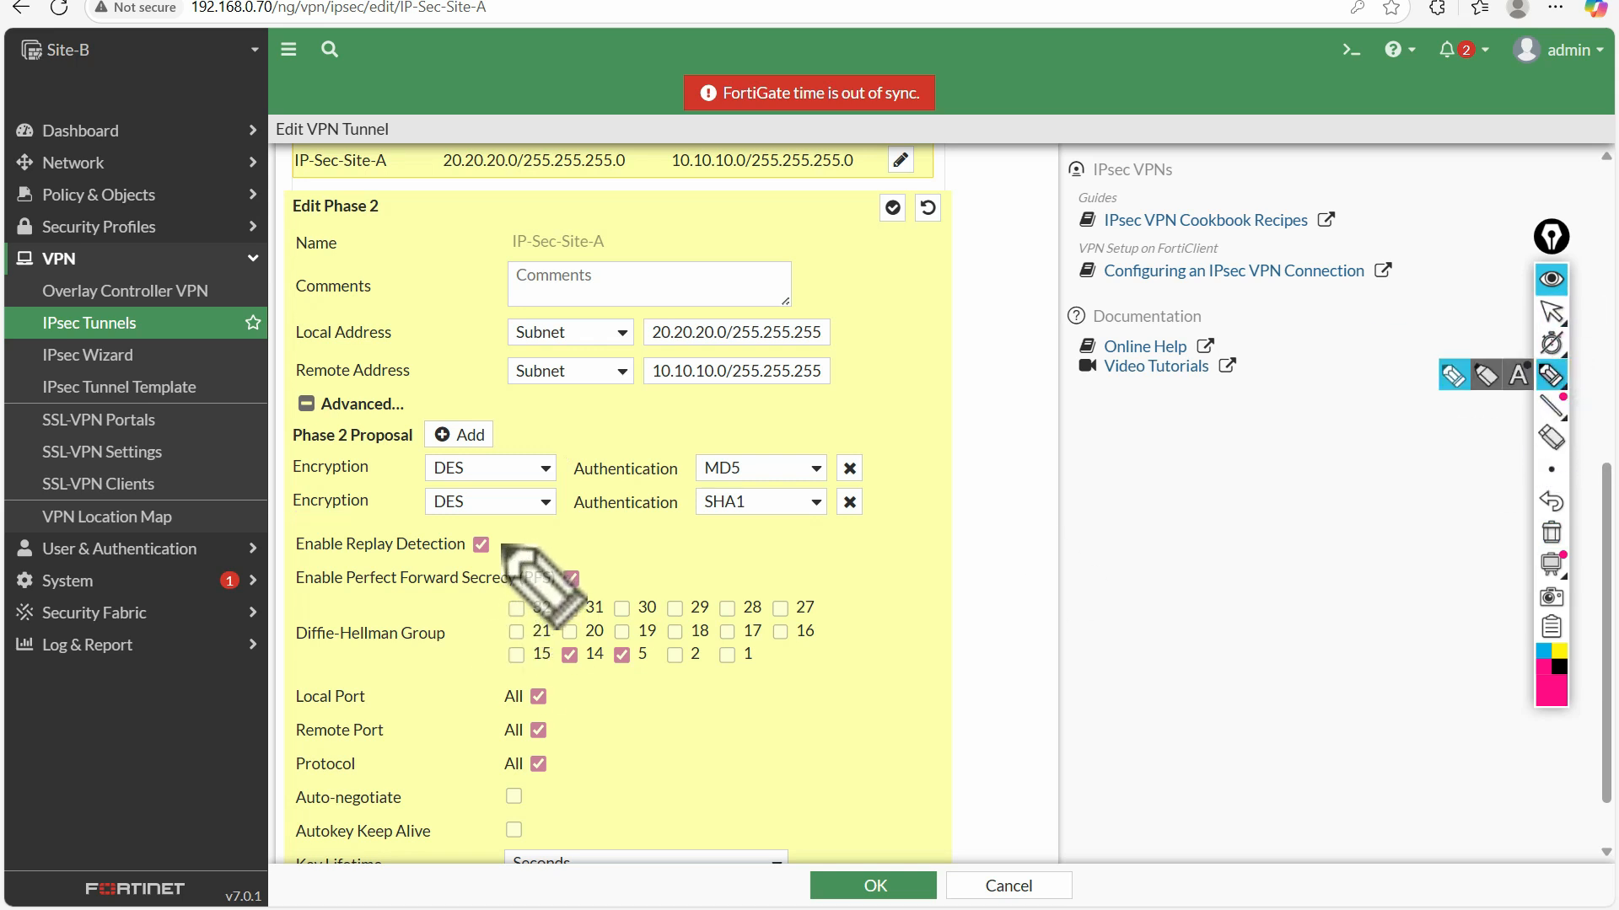
drag(500, 543, 515, 534)
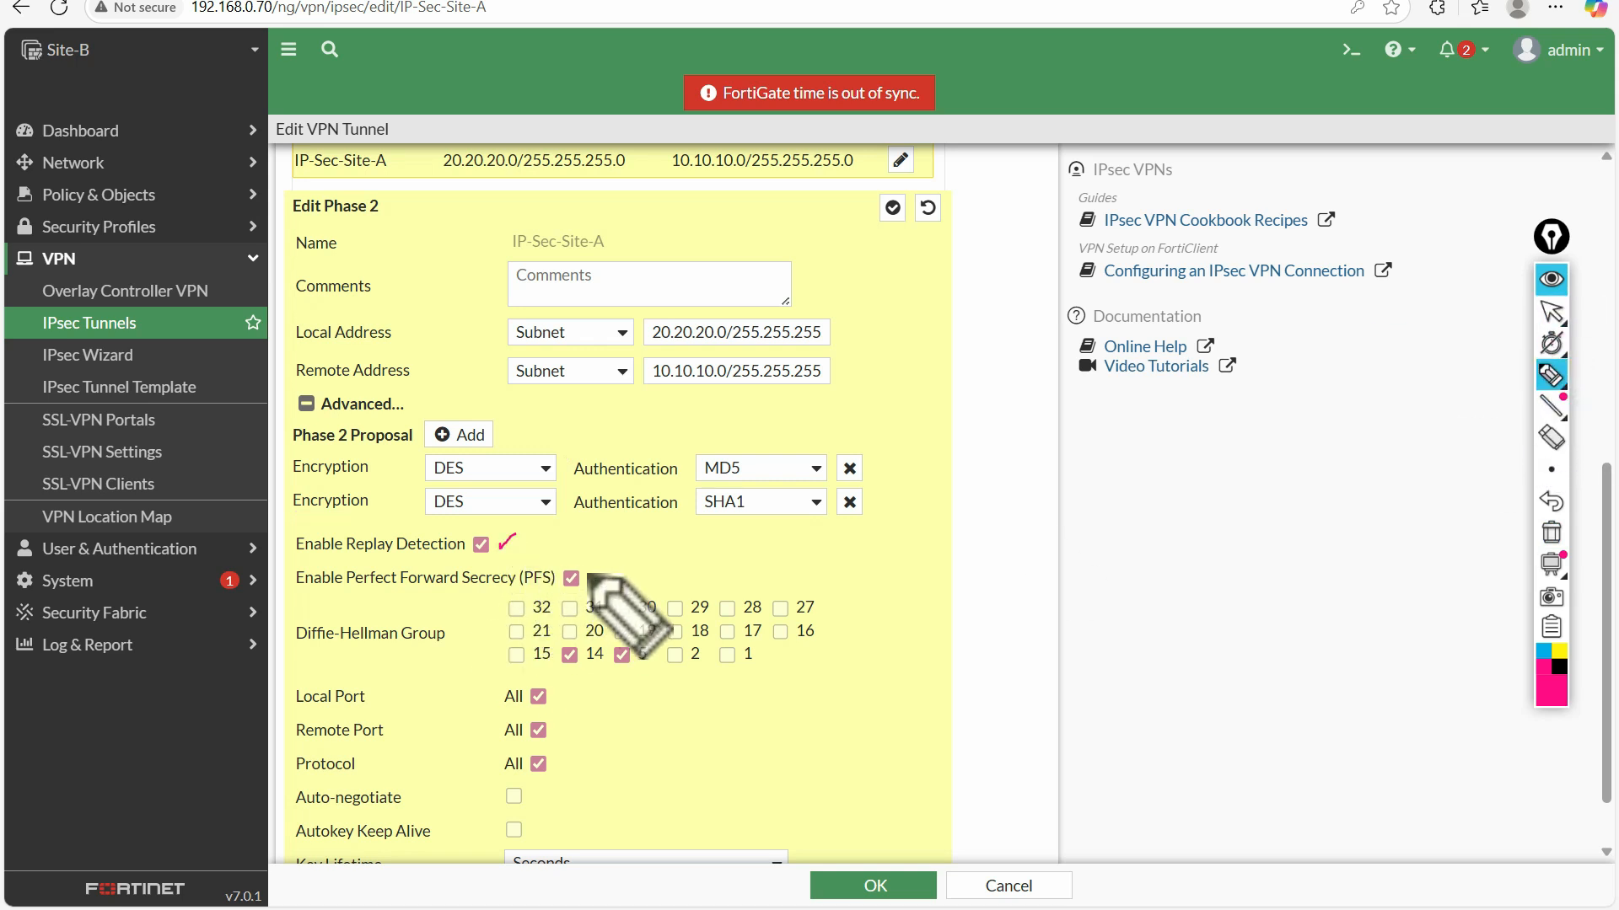
drag(593, 578, 605, 563)
click(305, 652)
drag(306, 650, 433, 645)
drag(574, 665, 651, 665)
click(1551, 532)
Circle the replay detection and Perfect Forward Secrecy options with the pen, and clear the drawings
click(1551, 374)
mouse_move(587, 567)
mouse_down()
mouse_move(506, 567)
mouse_move(607, 596)
mouse_move(586, 562)
mouse_move(362, 531)
mouse_move(413, 552)
mouse_move(474, 547)
mouse_up()
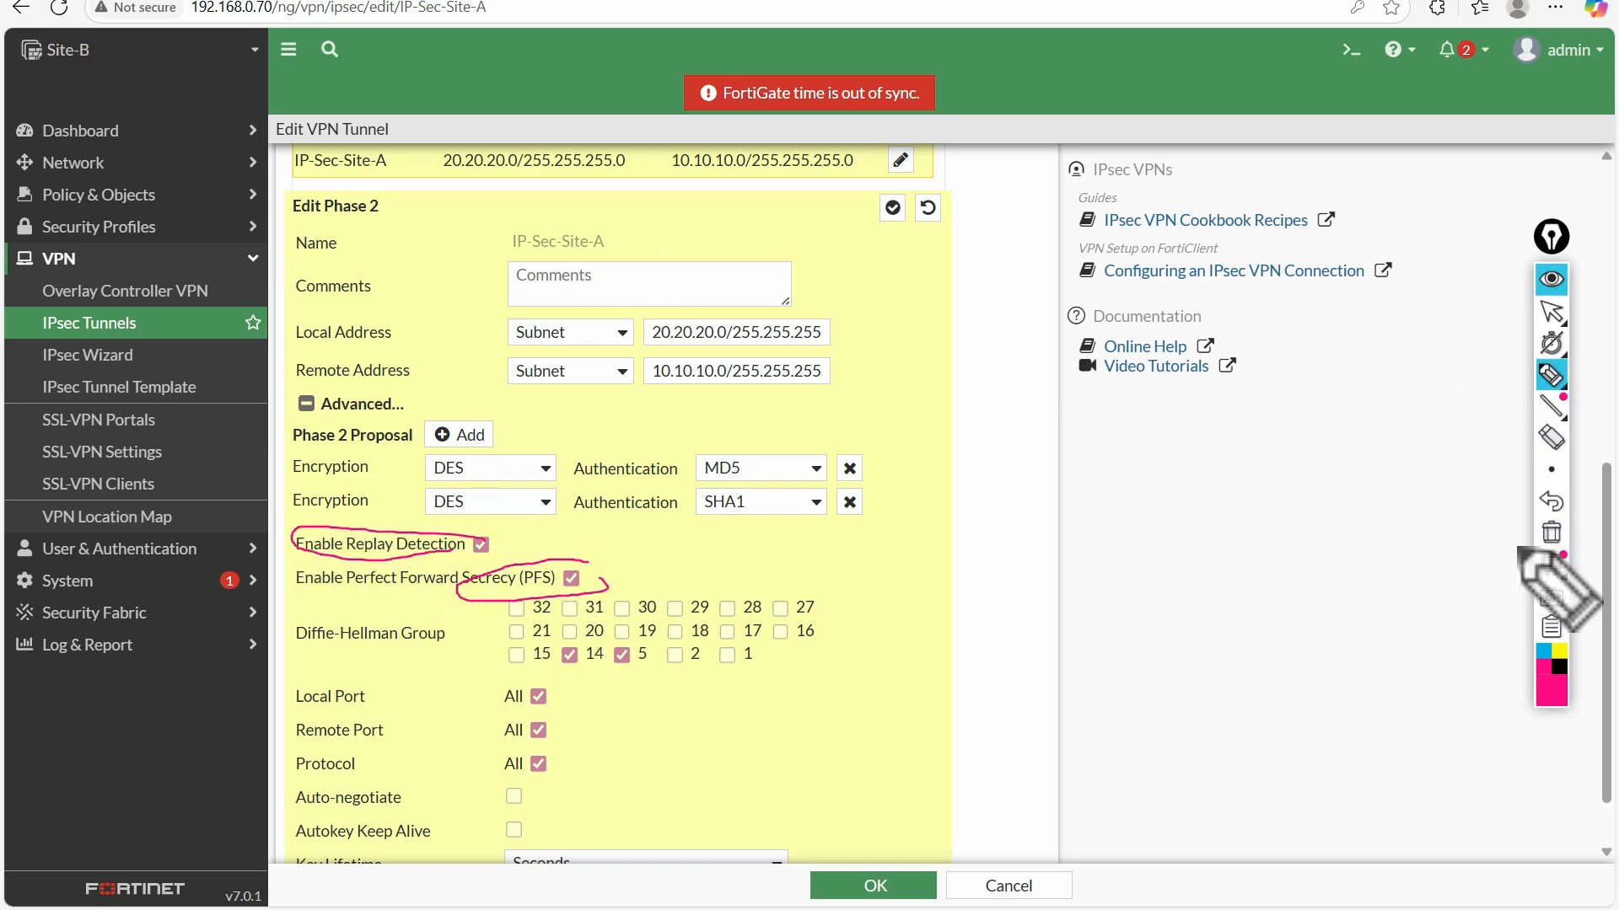
click(1551, 532)
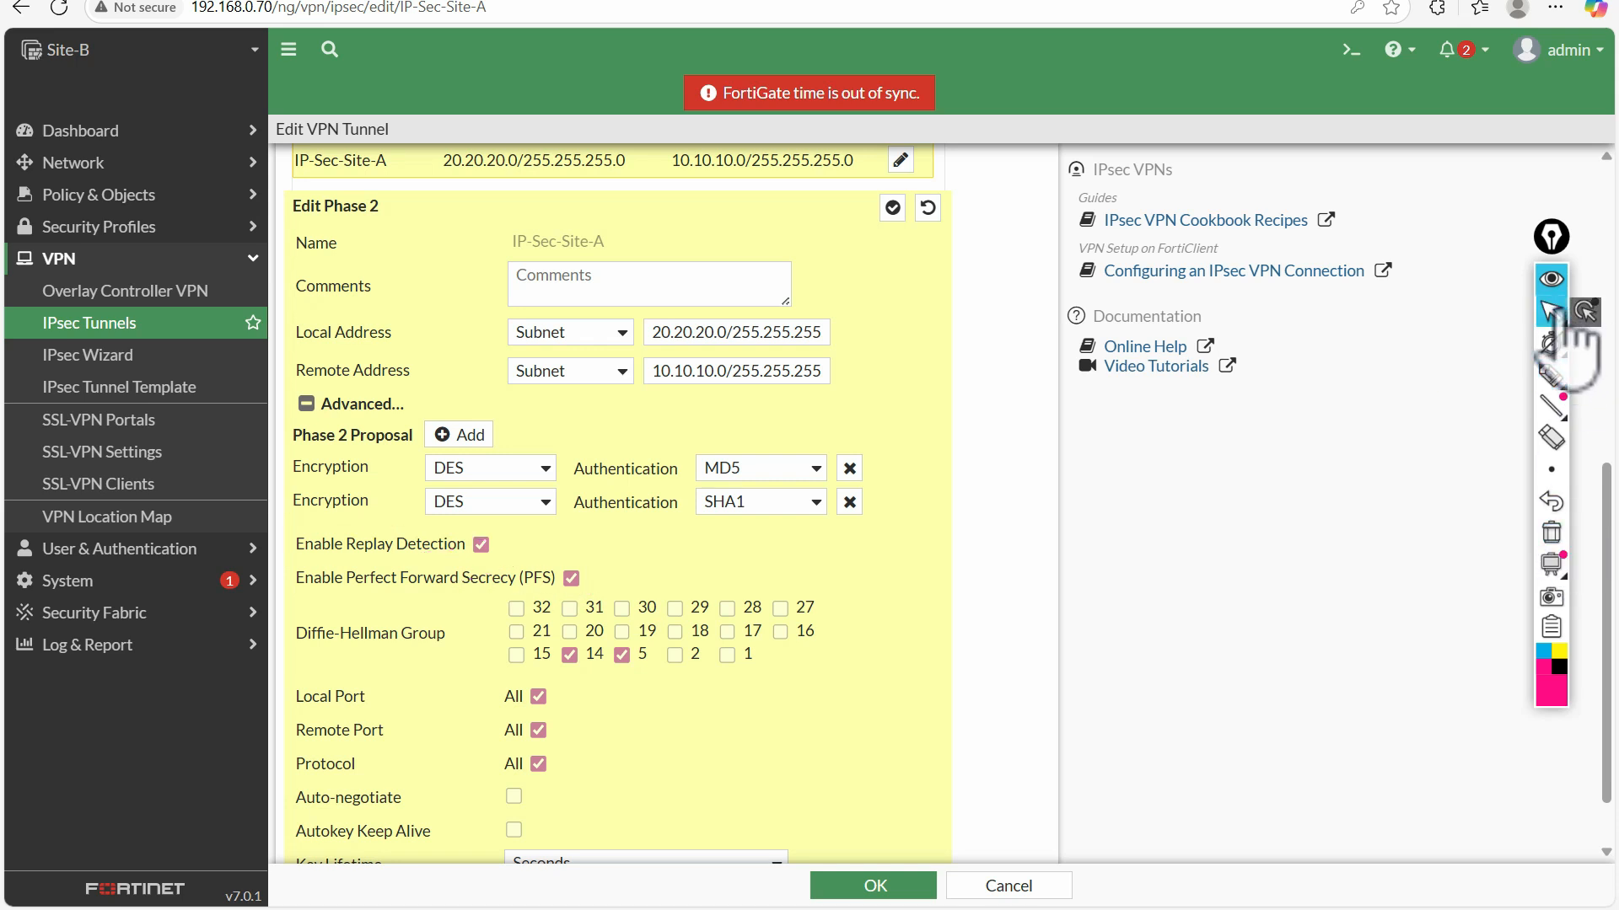
Check-mark the Phase 2 key lifetime value in seconds with the pen
scroll(905, 558, down, 2)
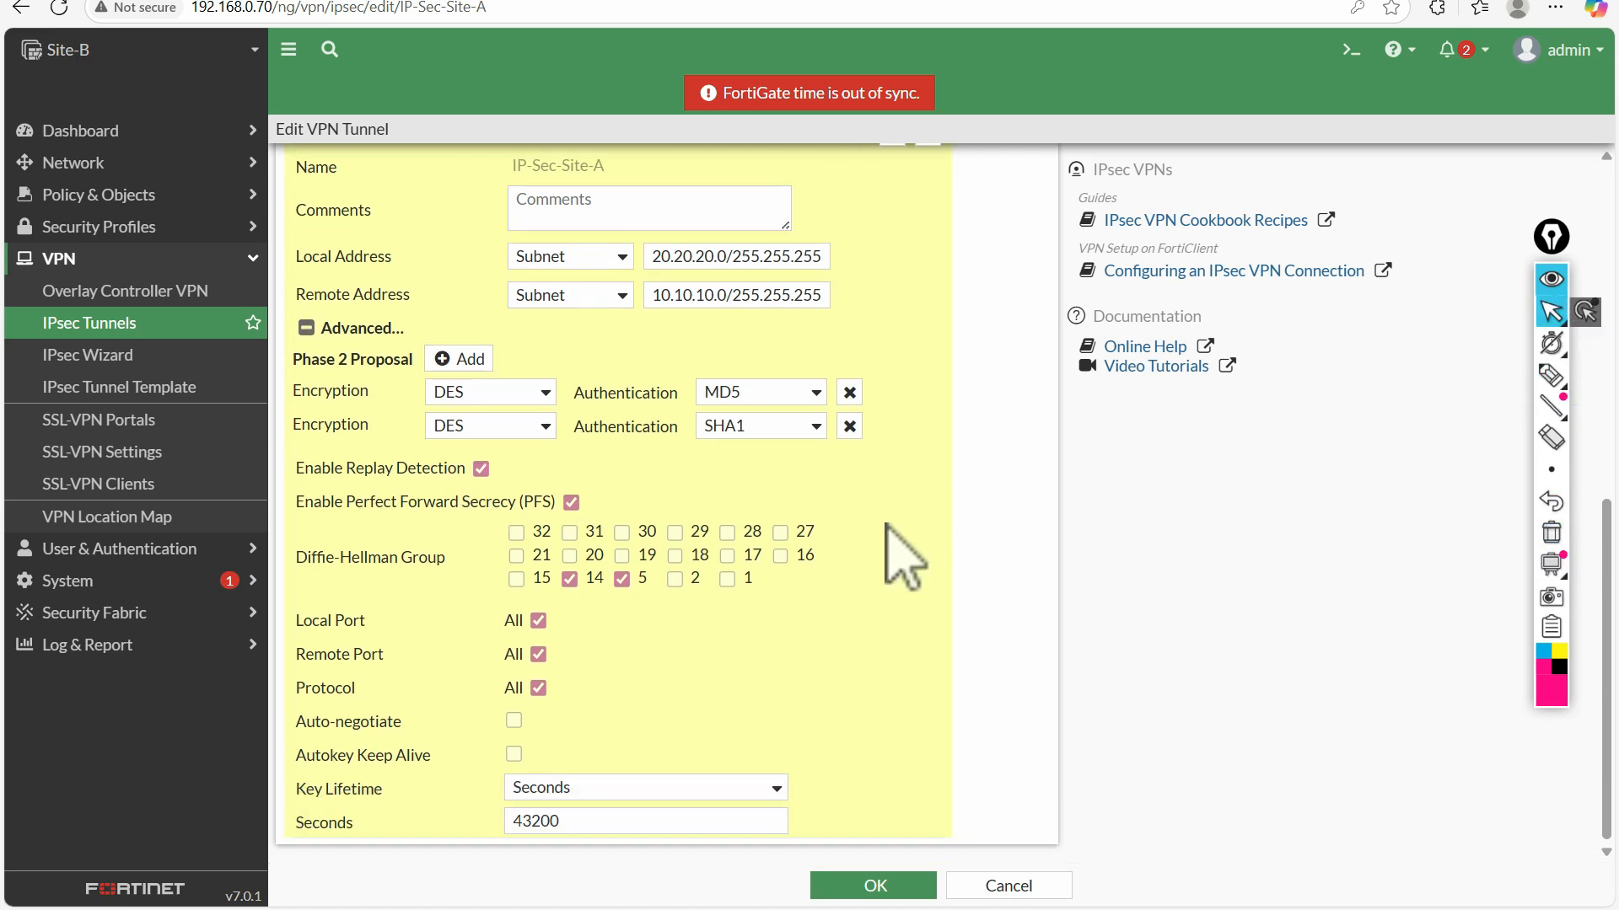
click(1551, 373)
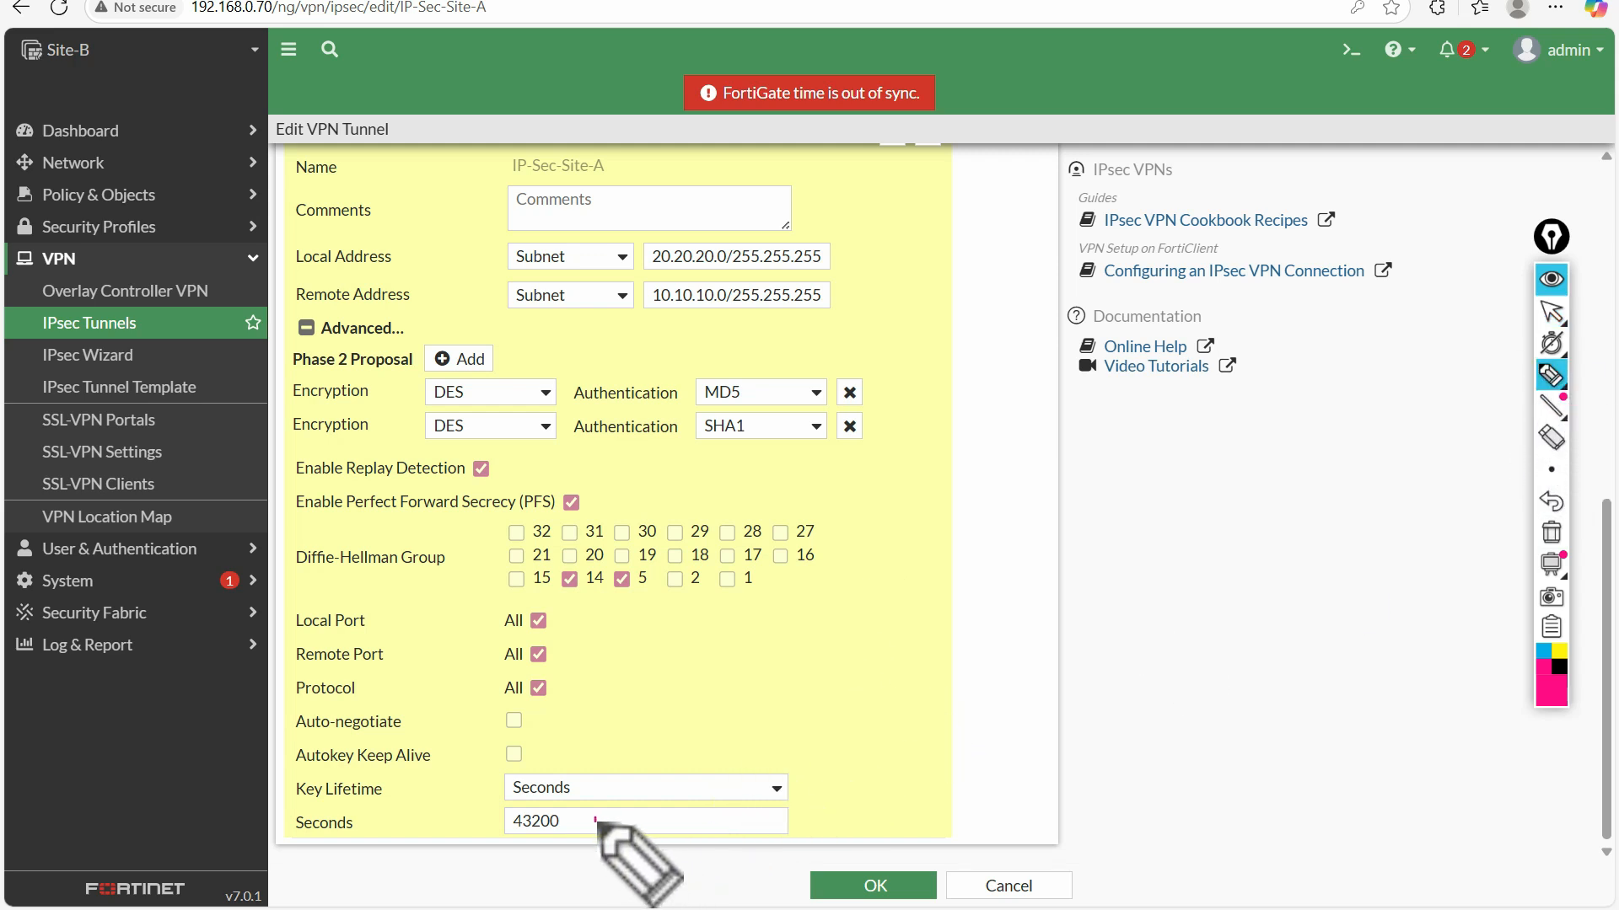
drag(596, 820, 616, 808)
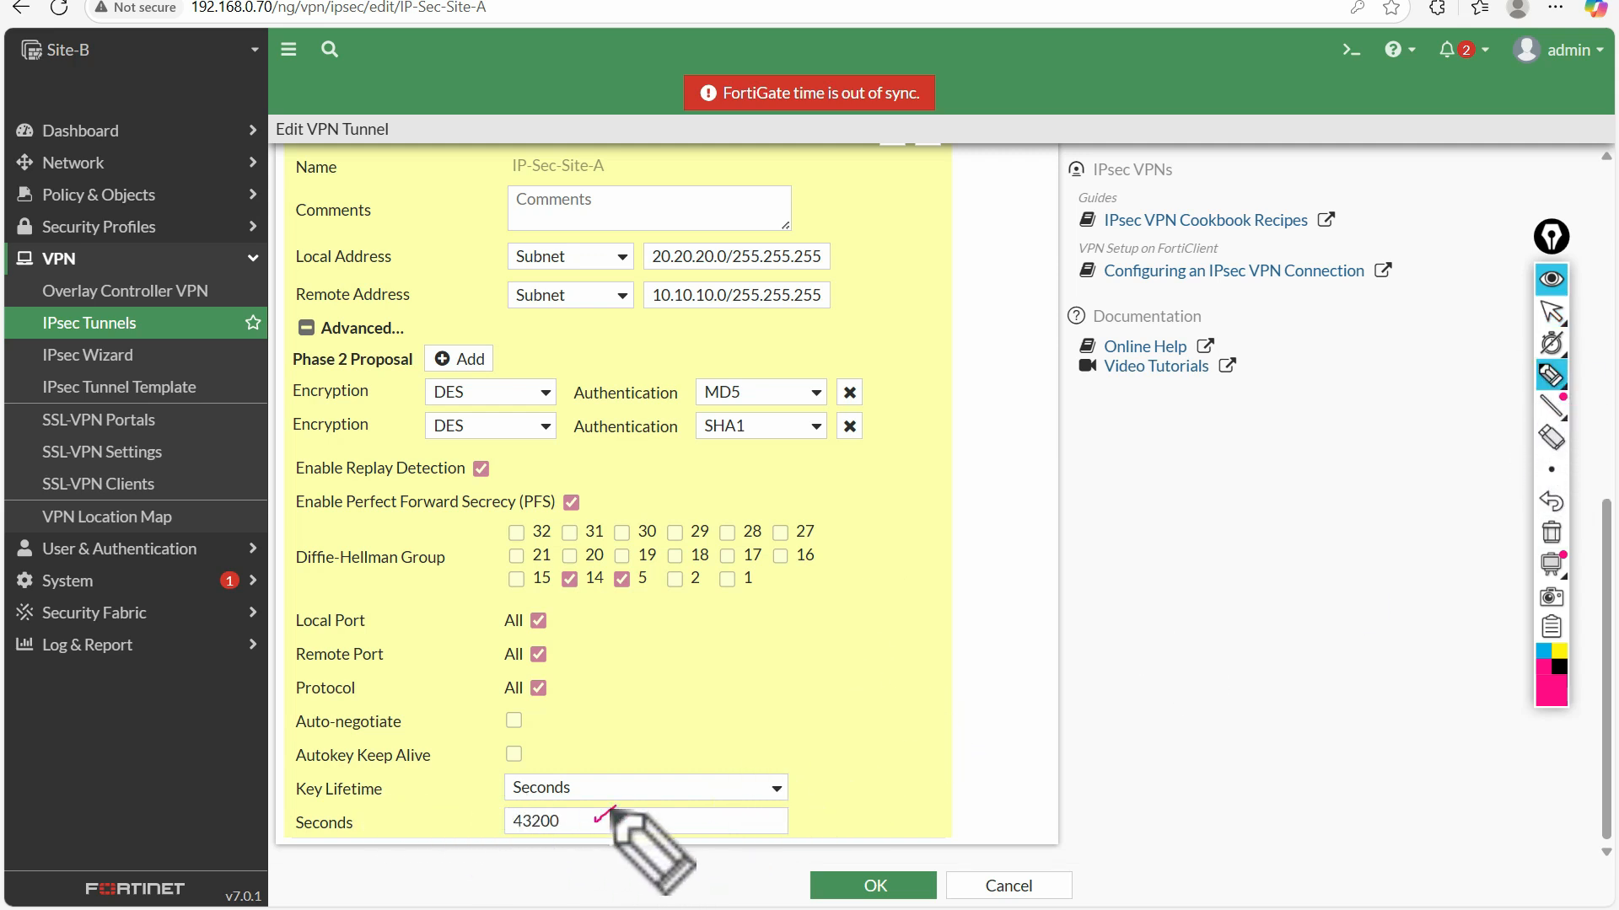
Clear the pen marks, review Site-B's tunnel settings and save the tunnel
click(1553, 533)
click(1552, 313)
scroll(1116, 542, up, 8)
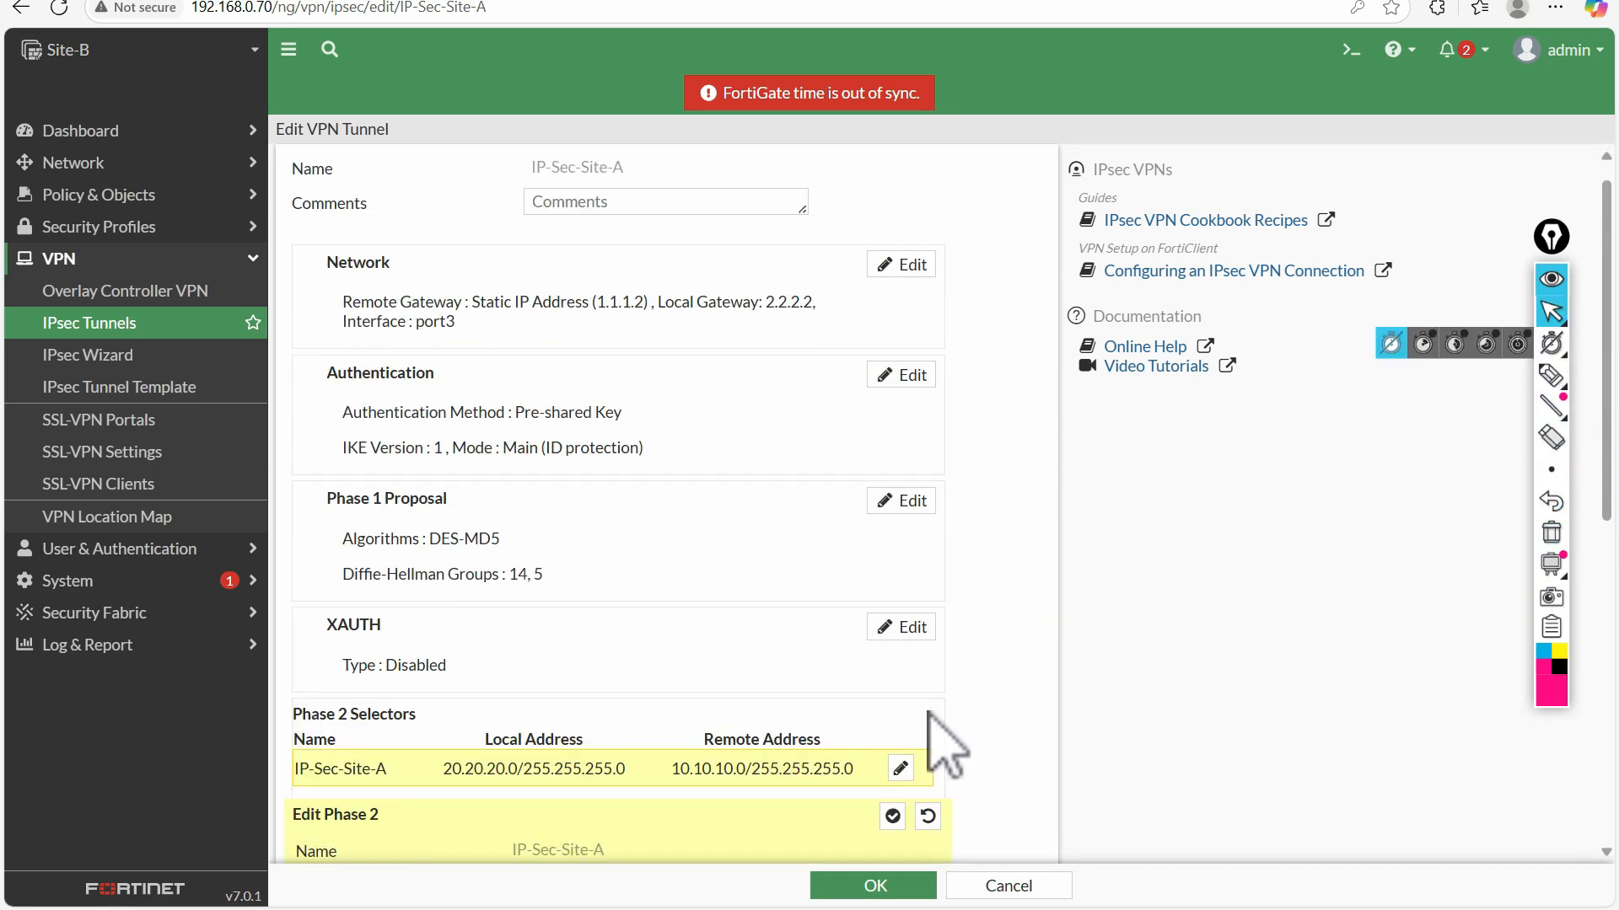
scroll(929, 713, down, 2)
click(843, 887)
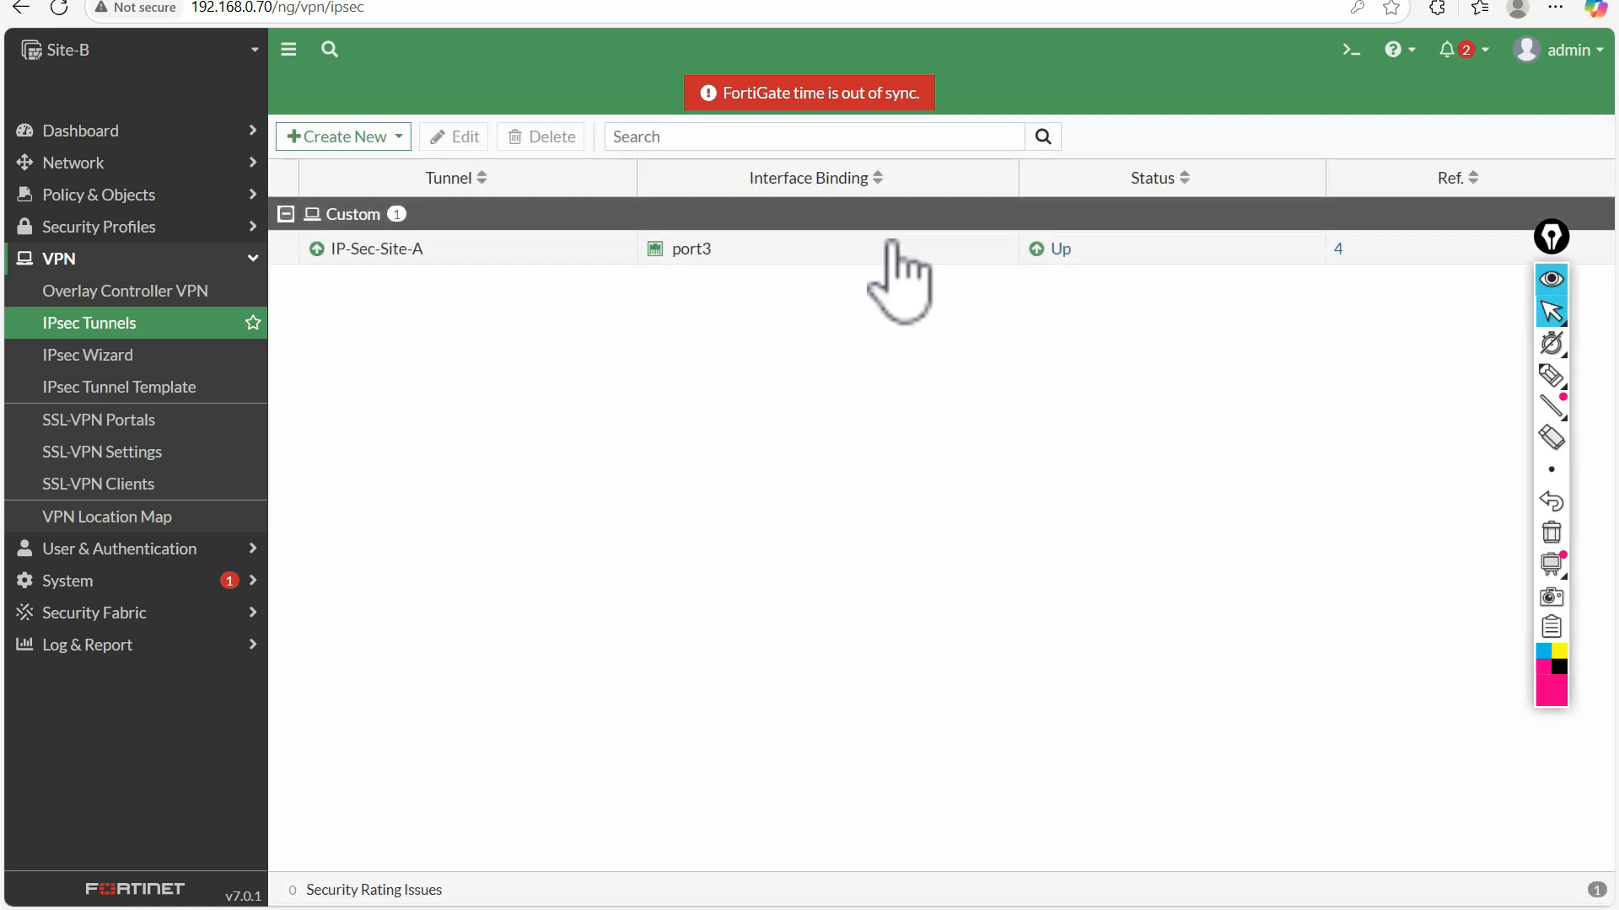
Switch to the Site-A FortiGate and log in as admin with the account password
click(658, 0)
click(721, 467)
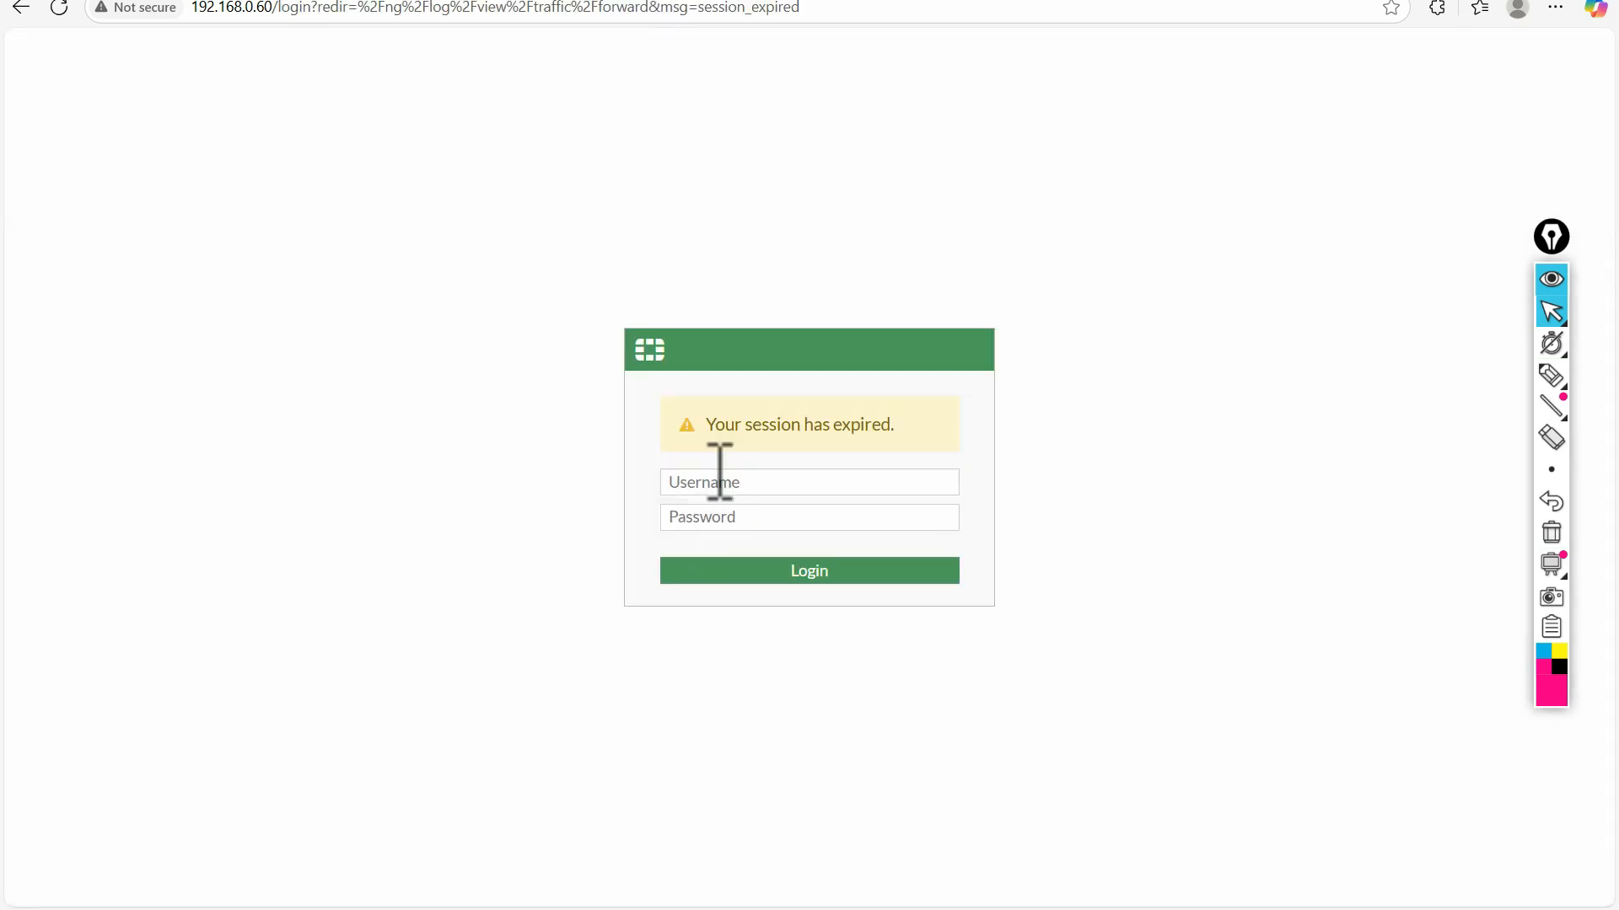
text(admin)
key(Tab)
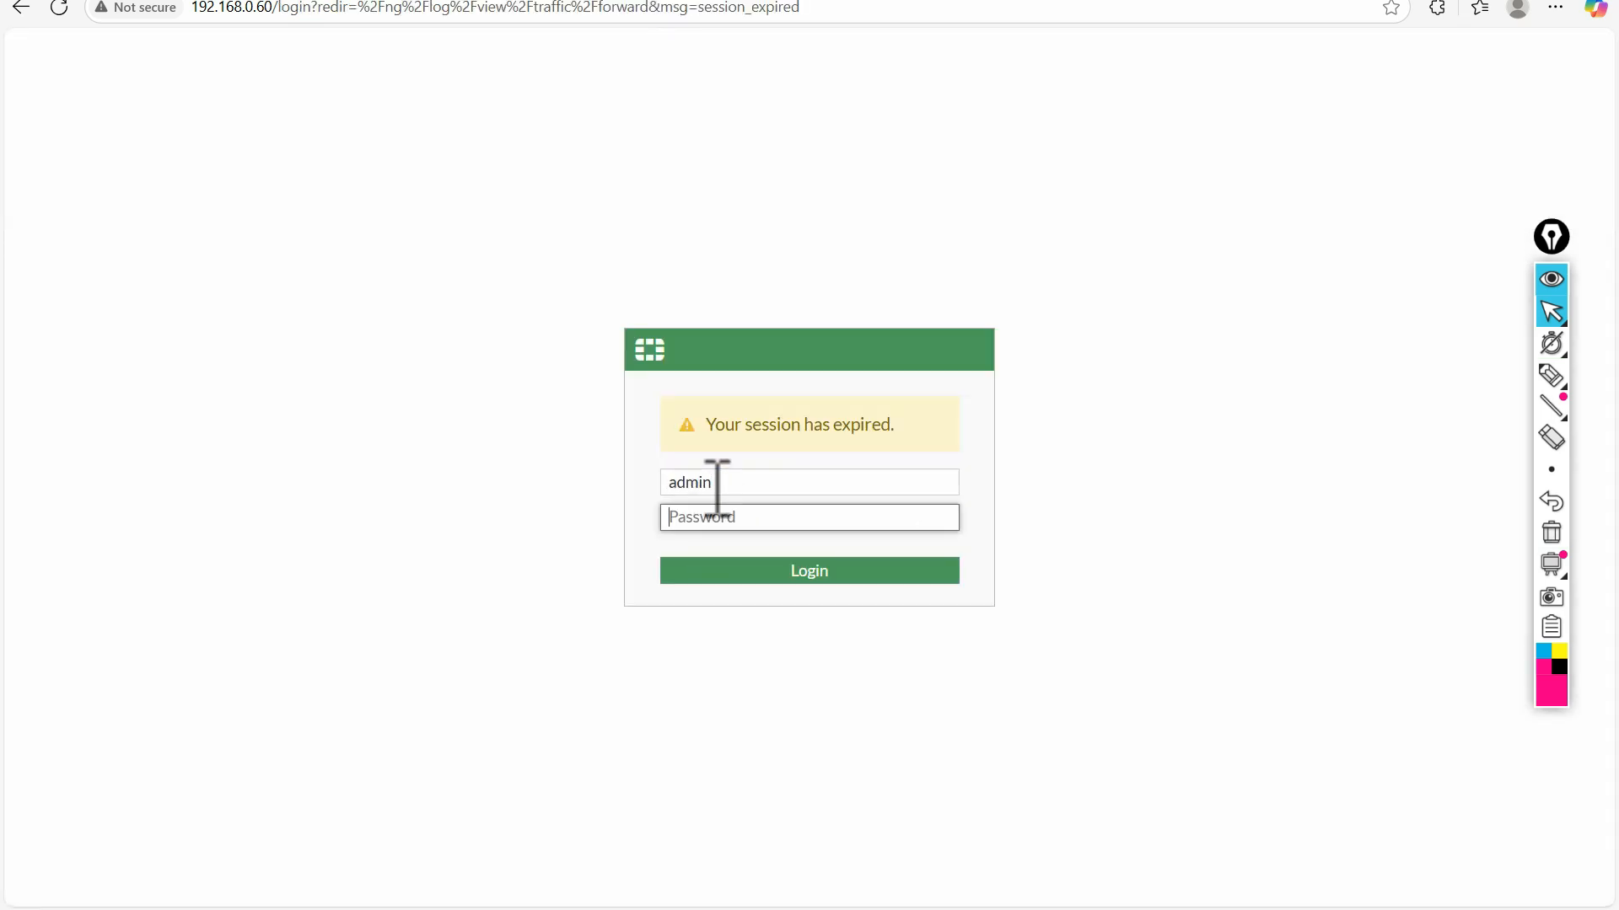
key(Return)
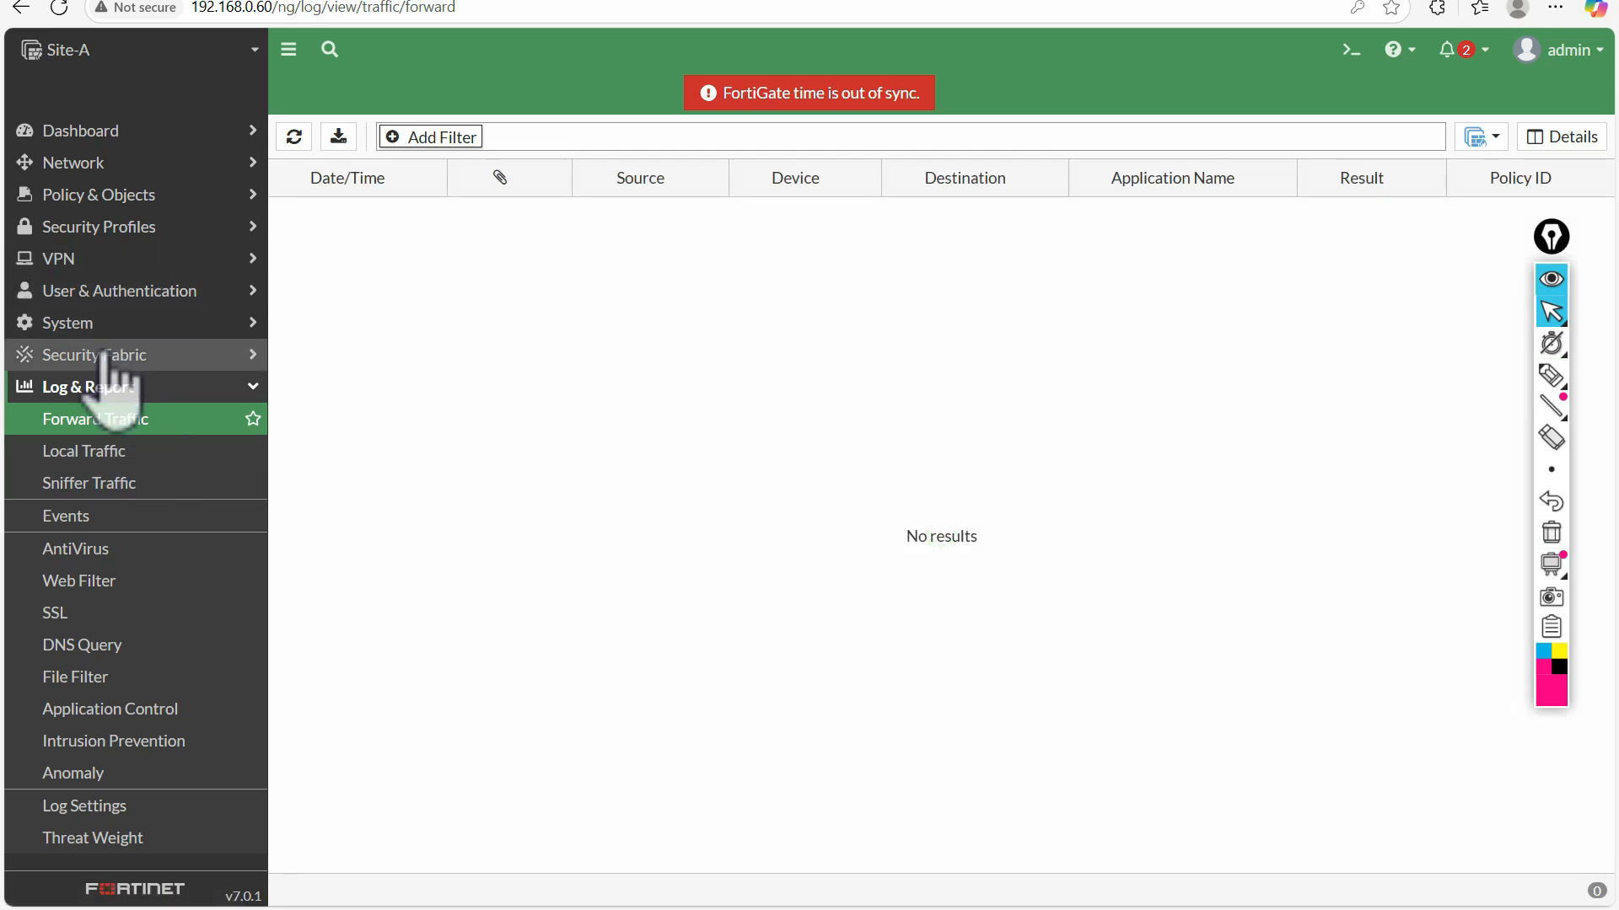
Open the network settings of Site-A's IP-Sec-Site-B tunnel and the IP-Sec-Site-A tunnel on Site-B for comparison
click(90, 260)
click(121, 327)
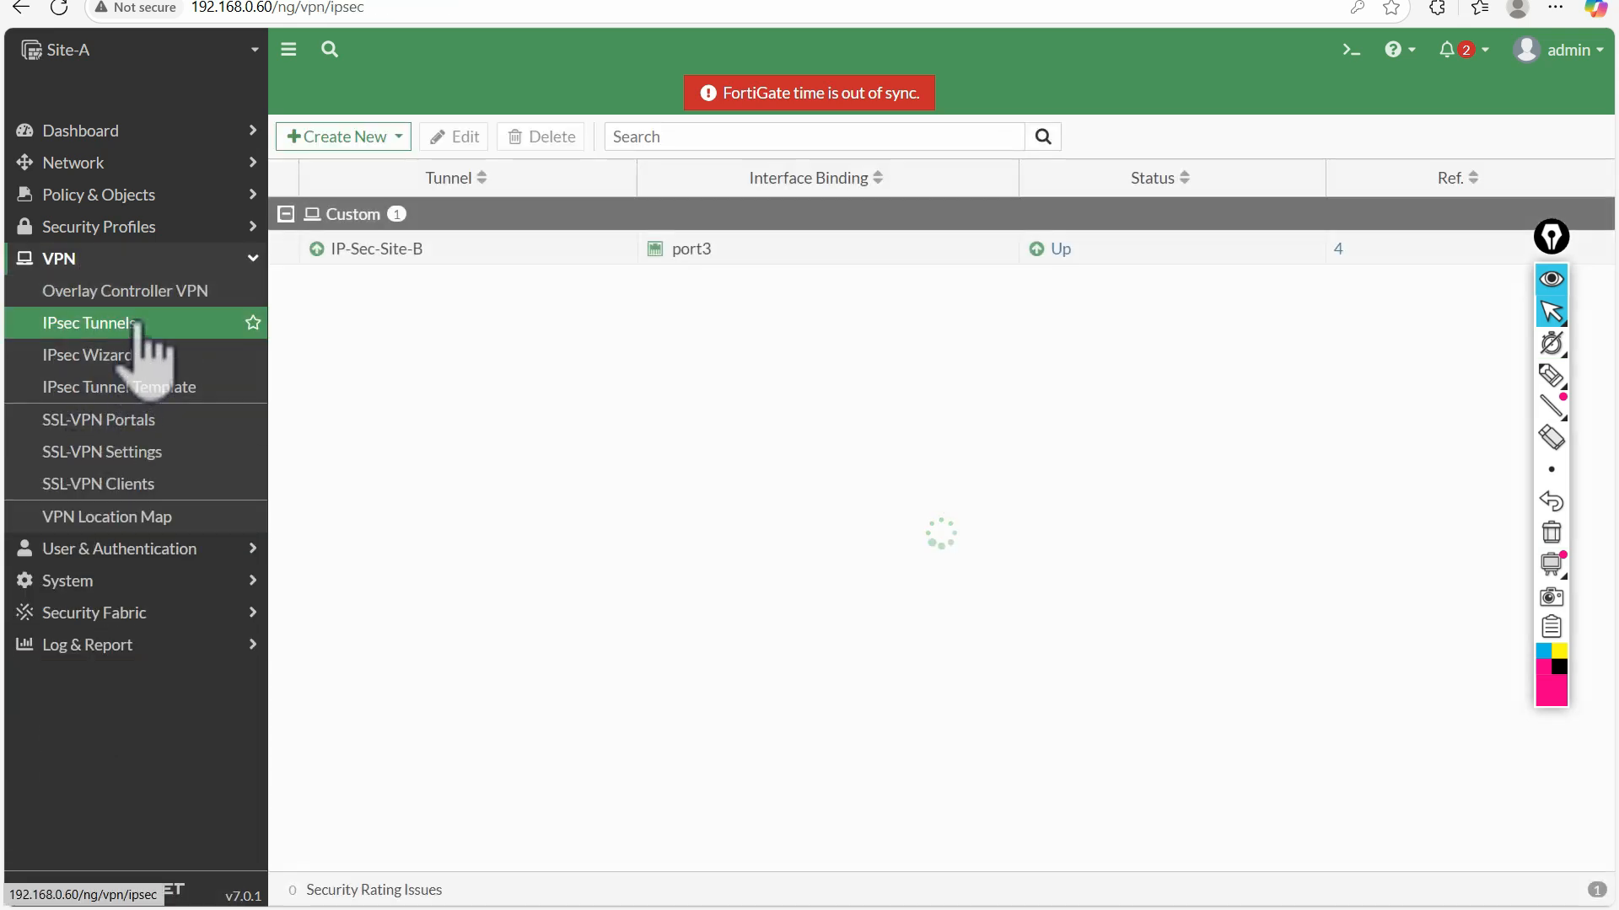
double_click(511, 259)
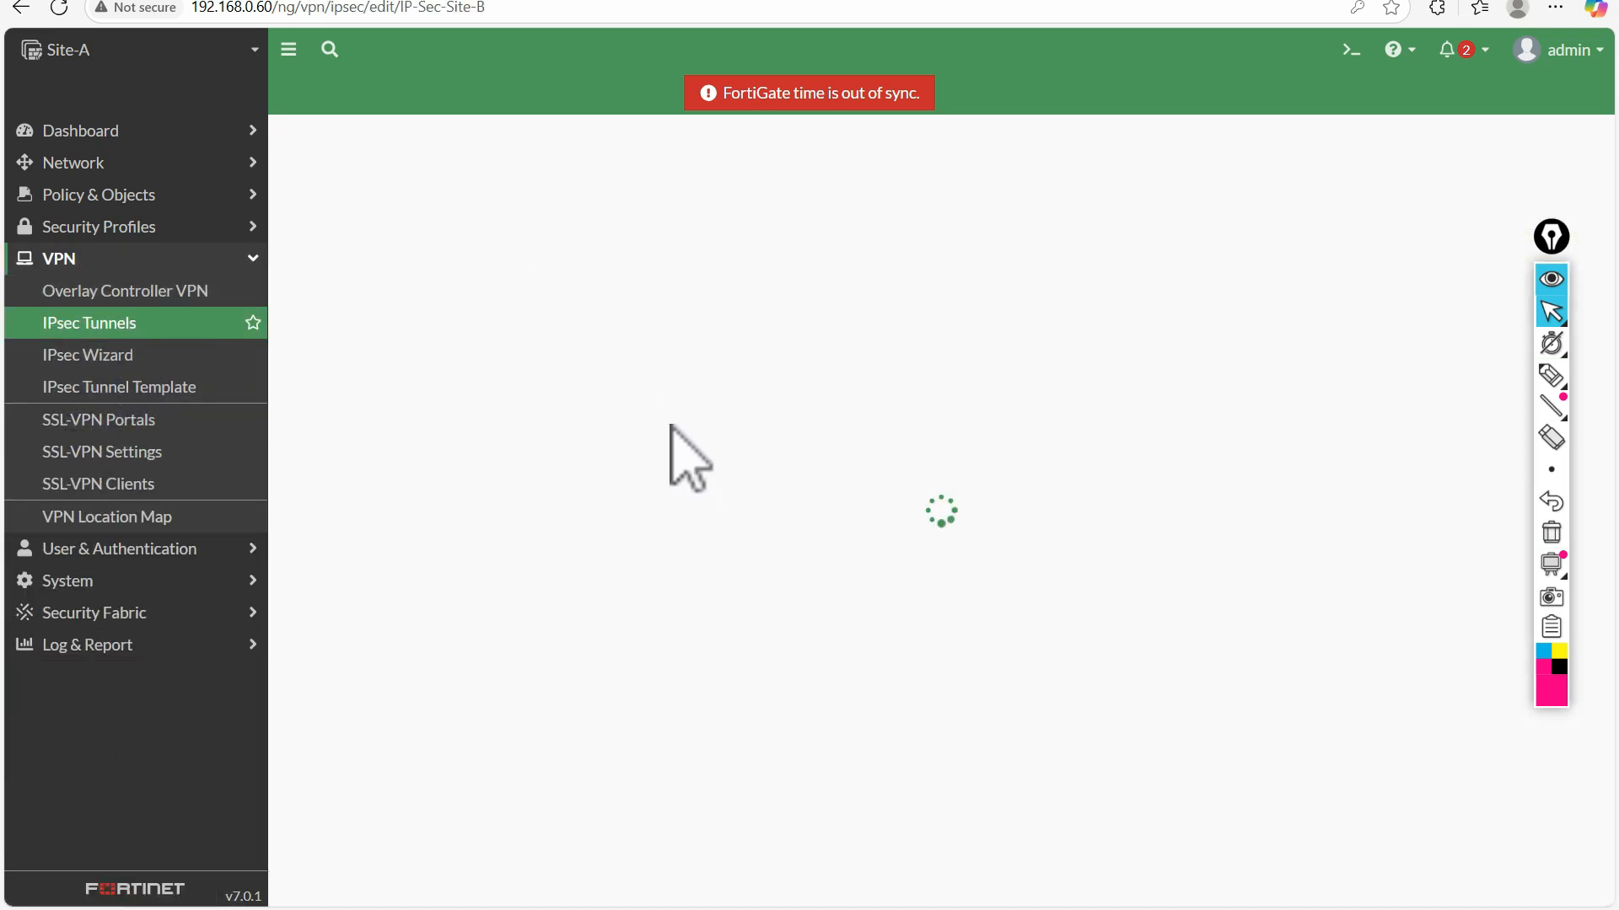
click(675, 337)
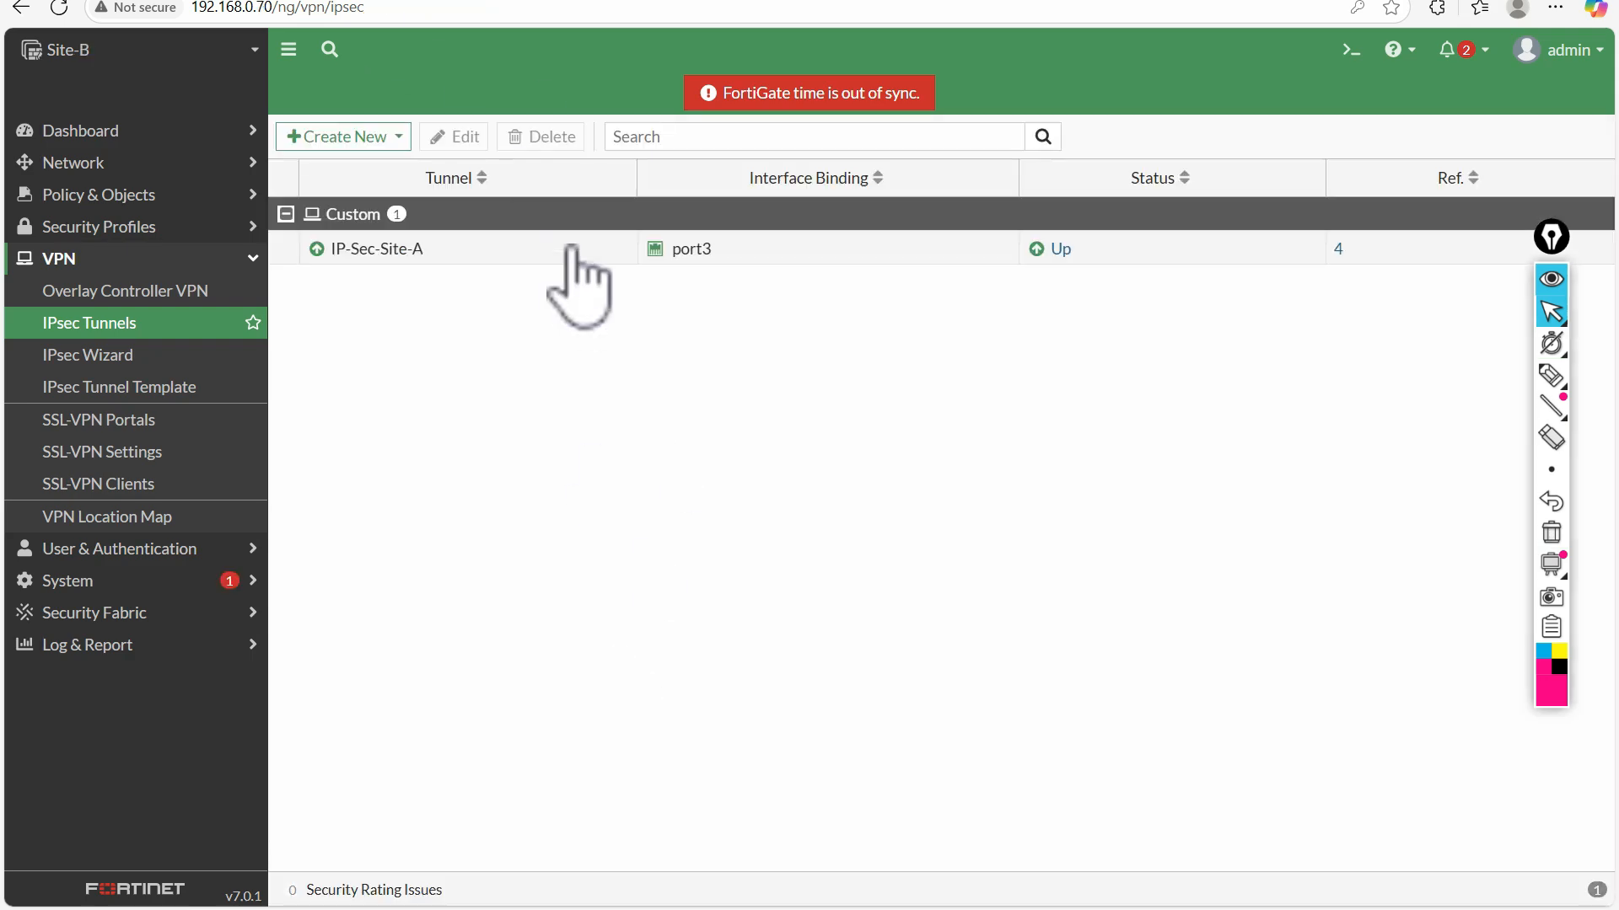
double_click(572, 250)
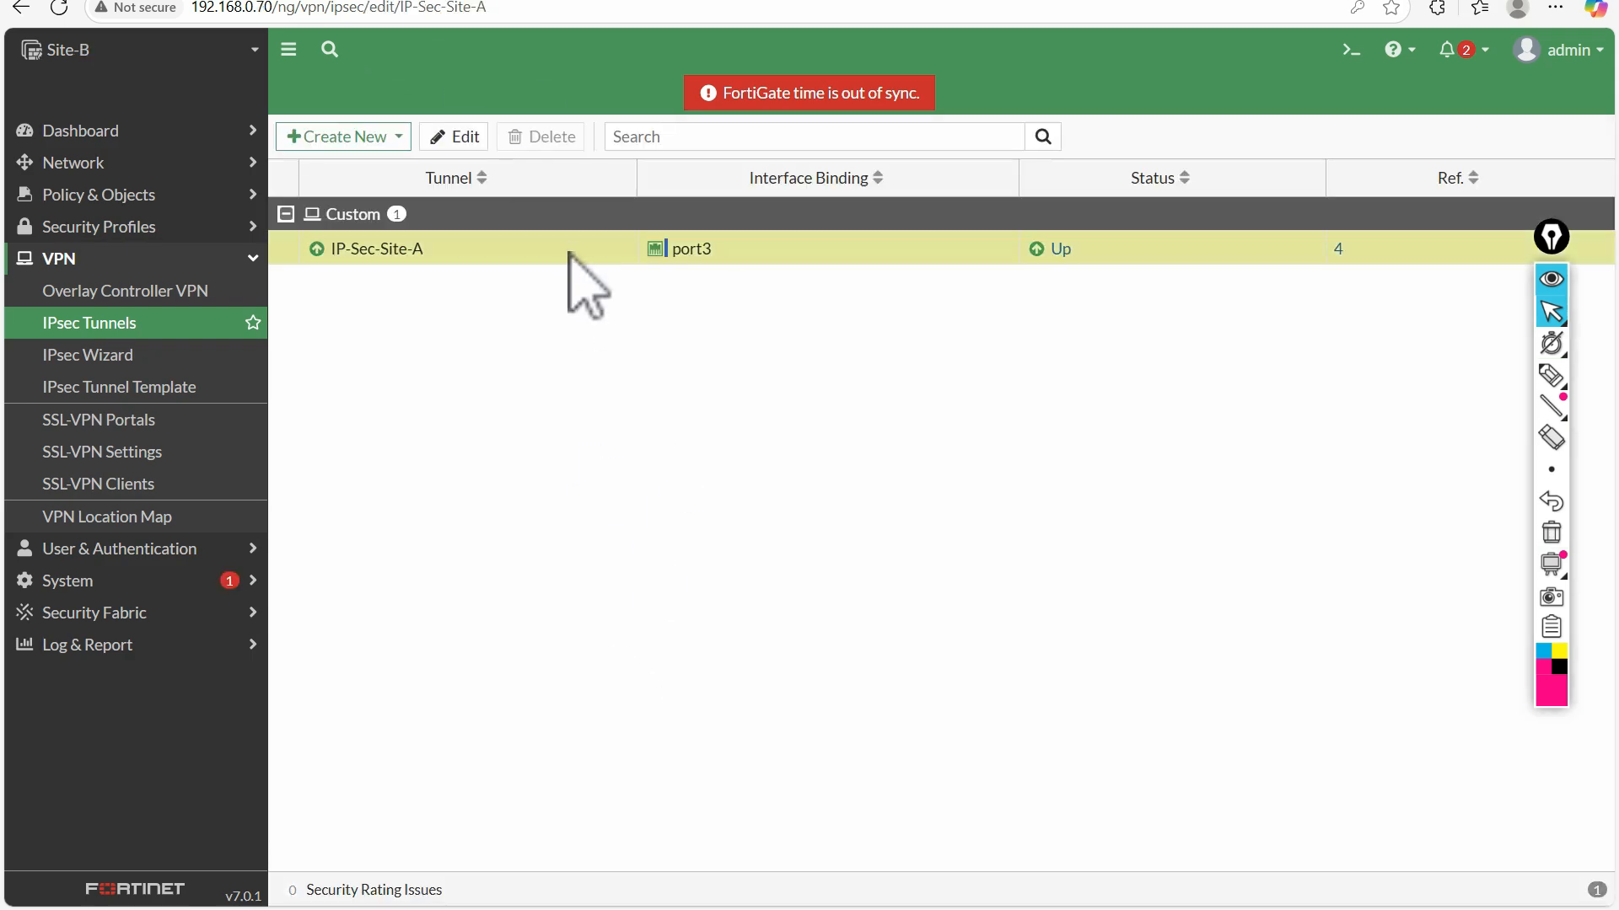
click(657, 325)
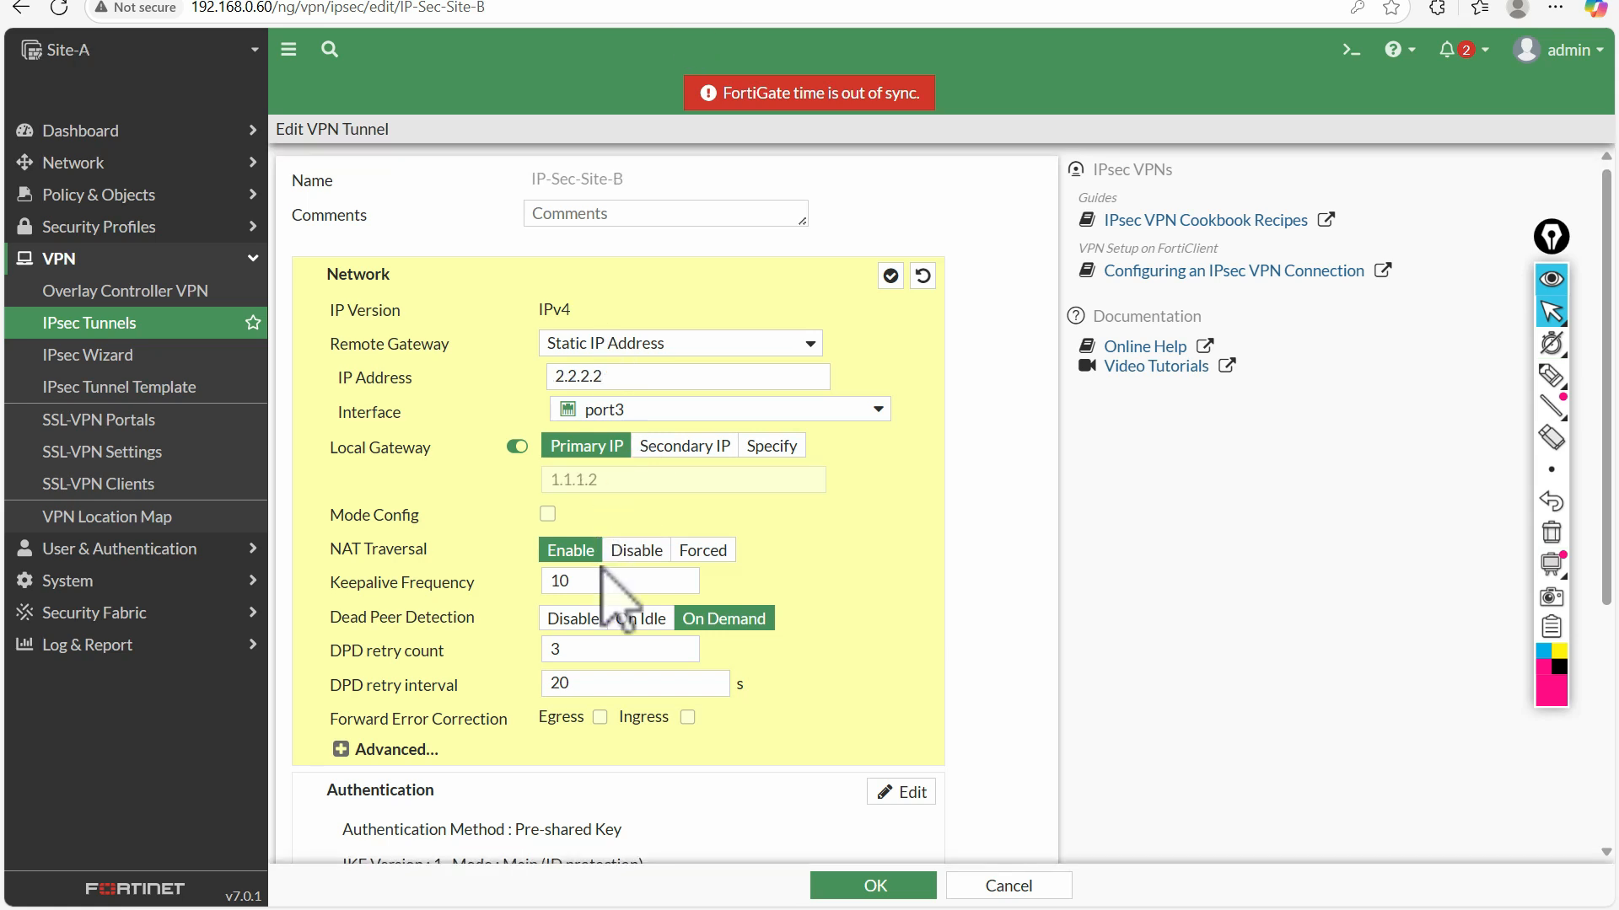
Check-mark the remote gateway IP address 2.2.2.2 in Site-A's tunnel with the pen, and clear the mark
click(1551, 375)
drag(623, 378, 665, 365)
click(1554, 532)
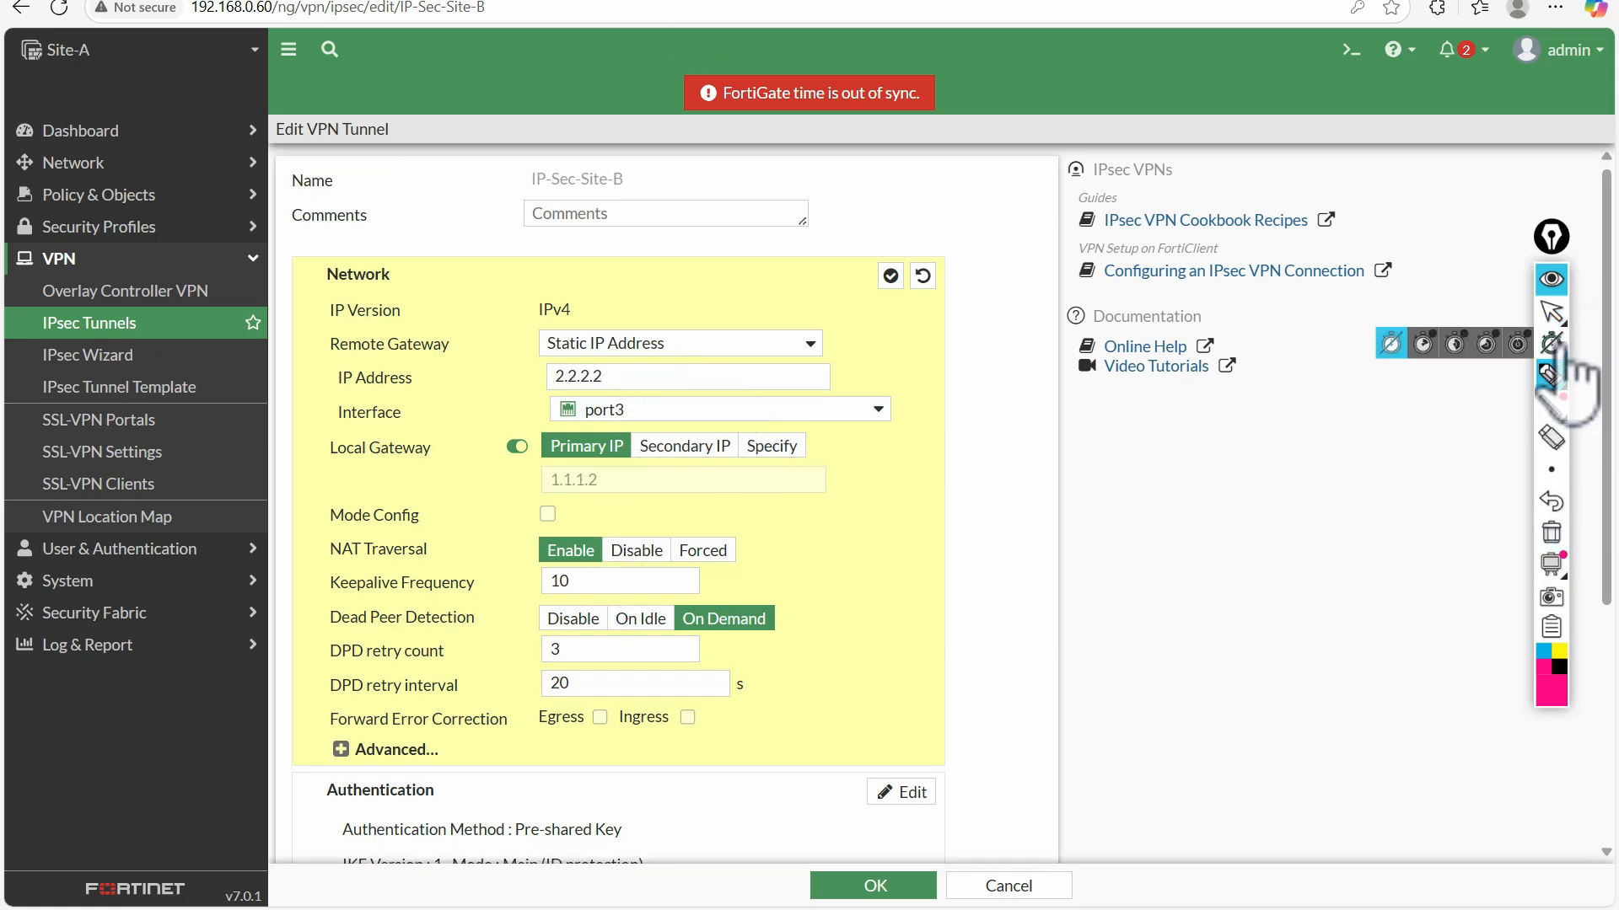
click(1553, 314)
On the topology diagram, circle Site-B's port3 address and the Site-A FortiGate, connect them with an arrow, and clear the drawings
click(131, 0)
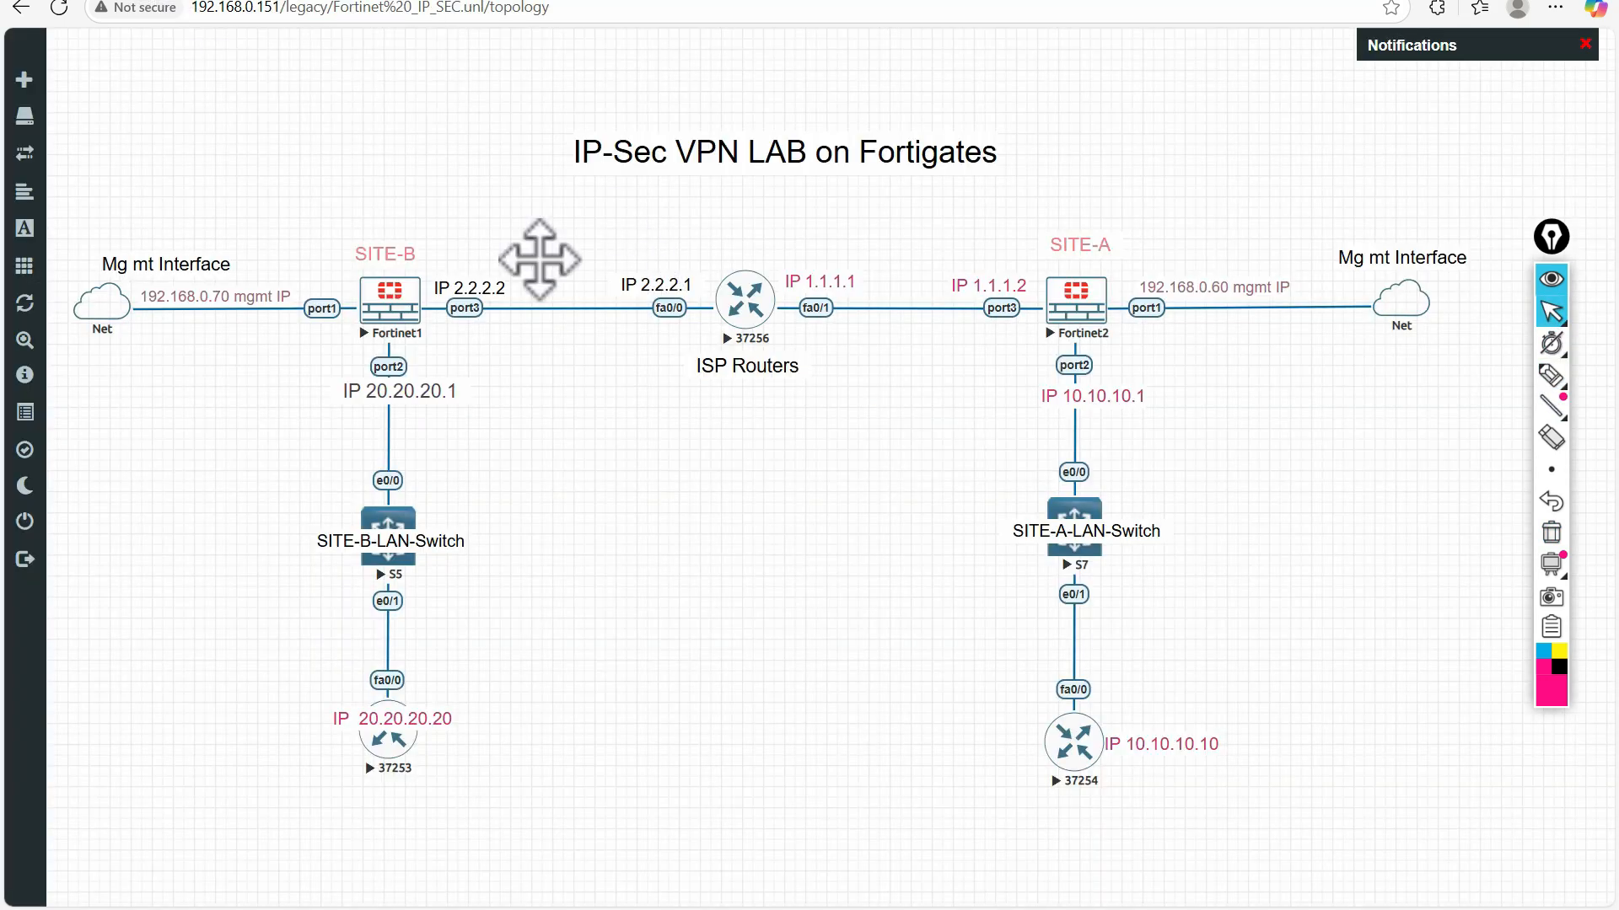
click(1551, 375)
mouse_move(503, 272)
mouse_down()
mouse_move(434, 321)
mouse_move(506, 268)
mouse_up()
mouse_move(1090, 224)
mouse_down()
mouse_move(972, 314)
mouse_move(1098, 202)
mouse_move(961, 260)
mouse_move(509, 263)
mouse_move(511, 249)
mouse_move(529, 270)
mouse_up()
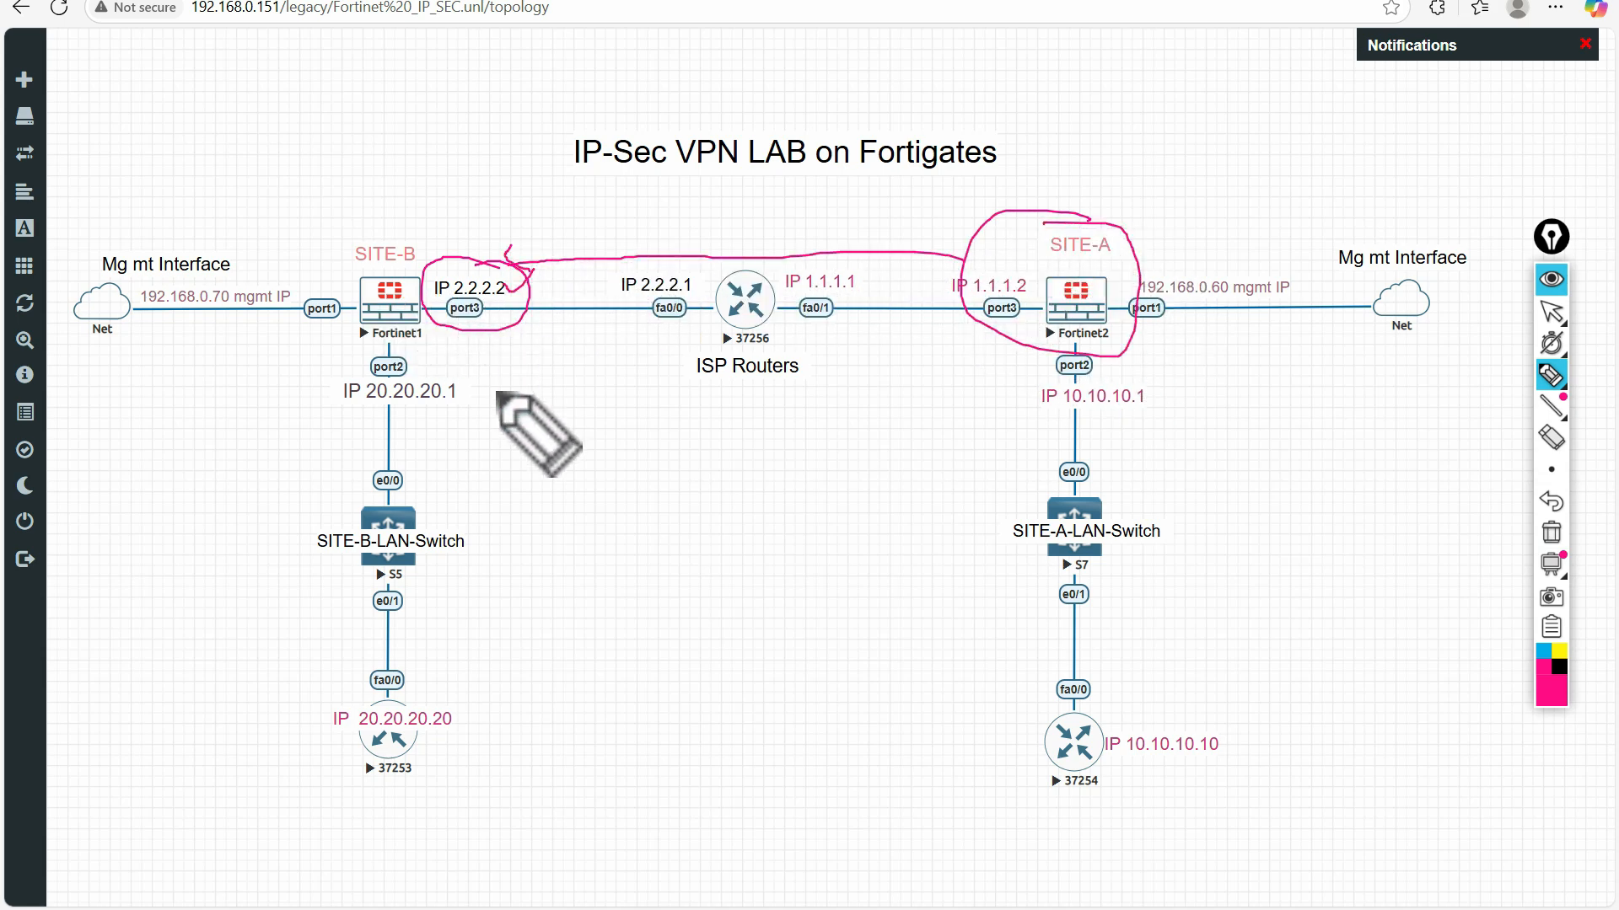
click(1551, 533)
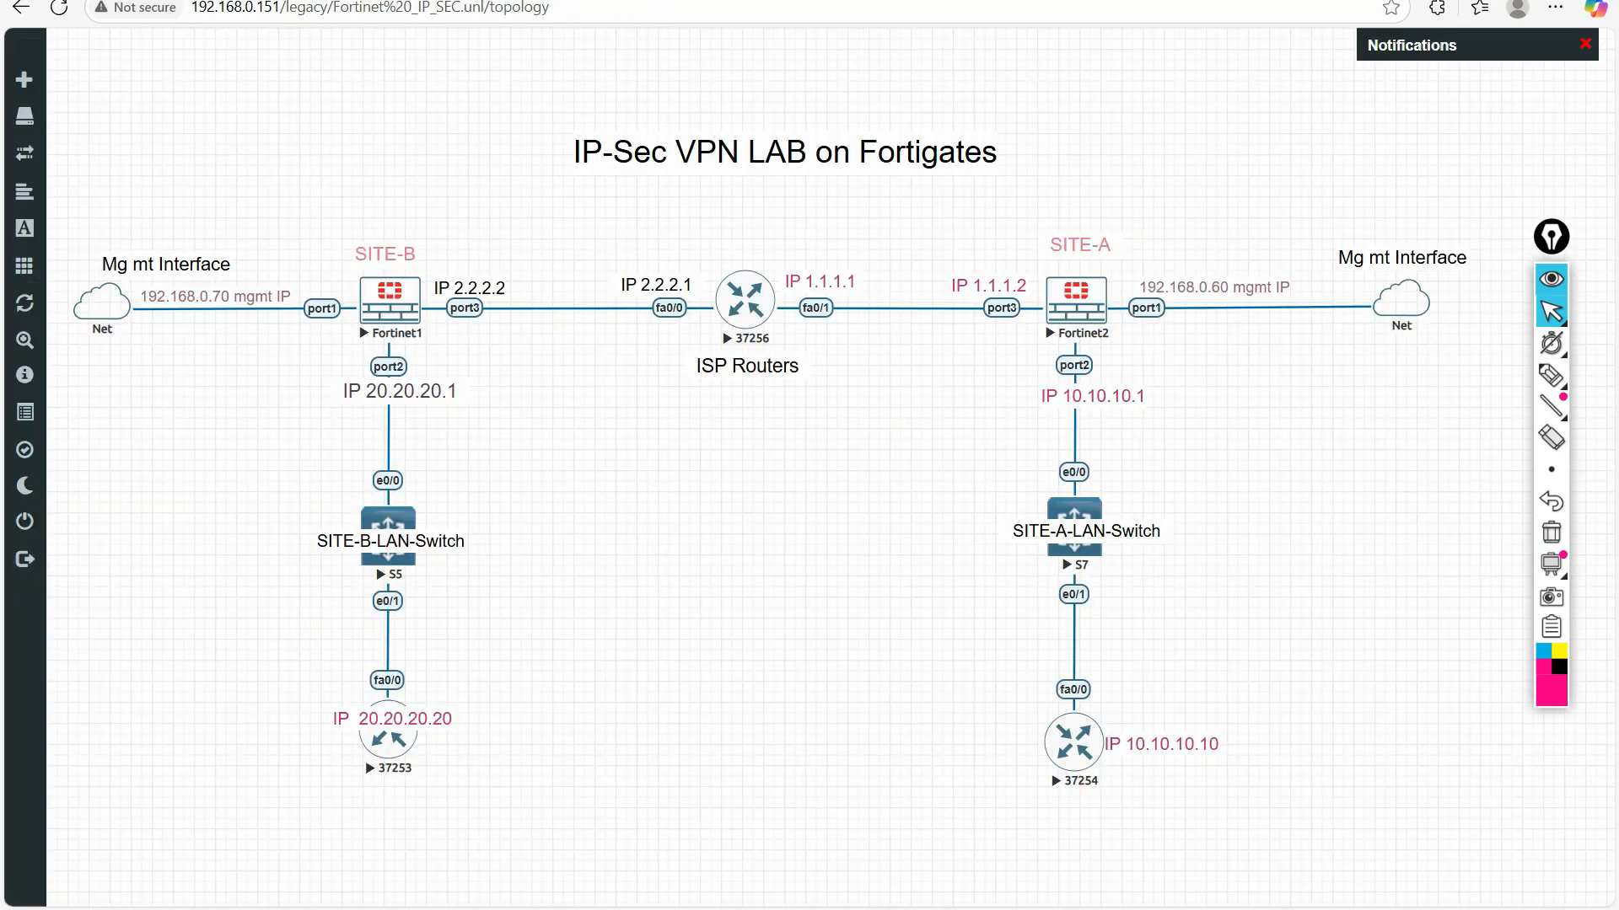
Mark Site-A's port3 address 1.1.1.2 on the topology diagram with the pen, and clear the mark
click(1551, 374)
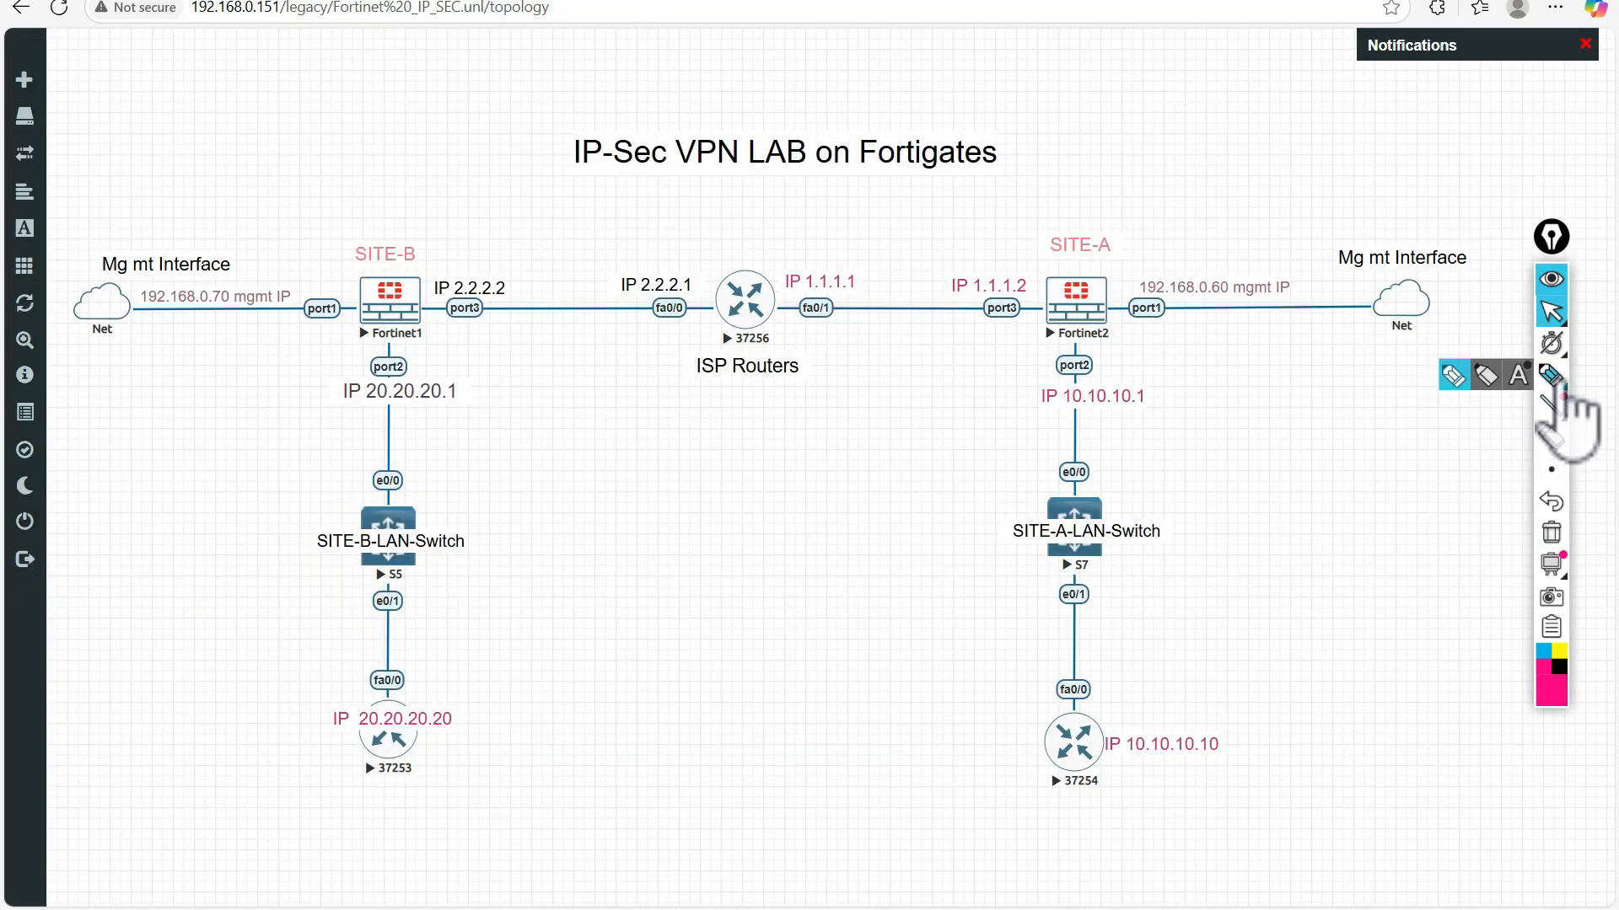
mouse_move(1023, 275)
mouse_down()
mouse_move(929, 290)
mouse_move(1003, 257)
mouse_move(982, 256)
mouse_up()
click(1551, 532)
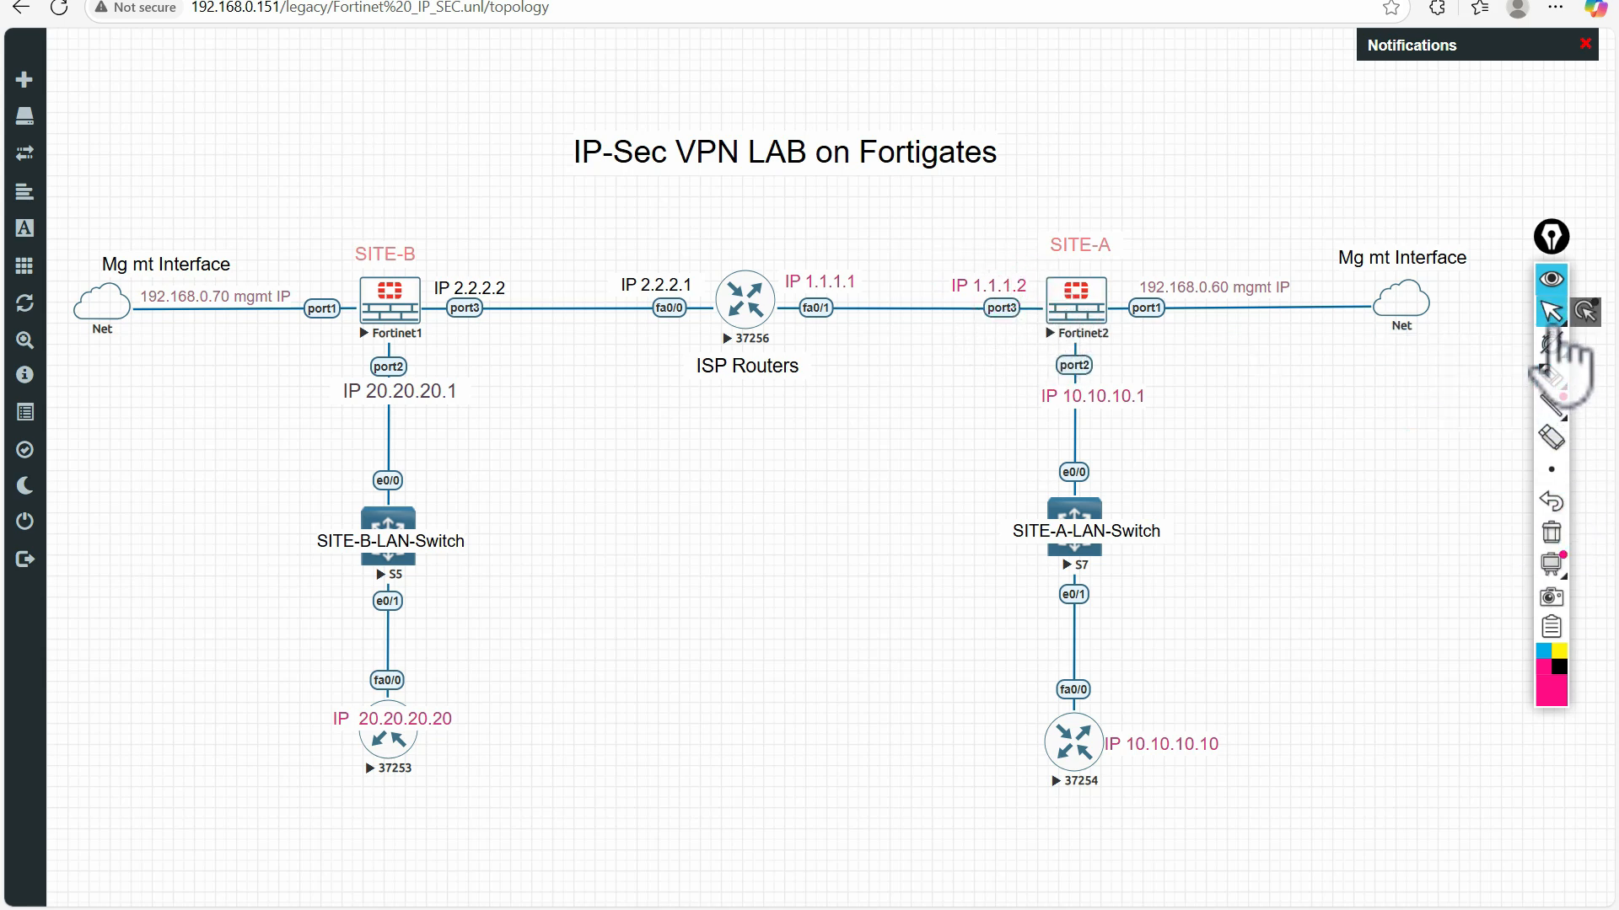
Return to Site-A's tunnel, review its network settings, and expand and collapse the advanced network options
click(675, 0)
scroll(672, 621, down, 5)
scroll(676, 603, up, 3)
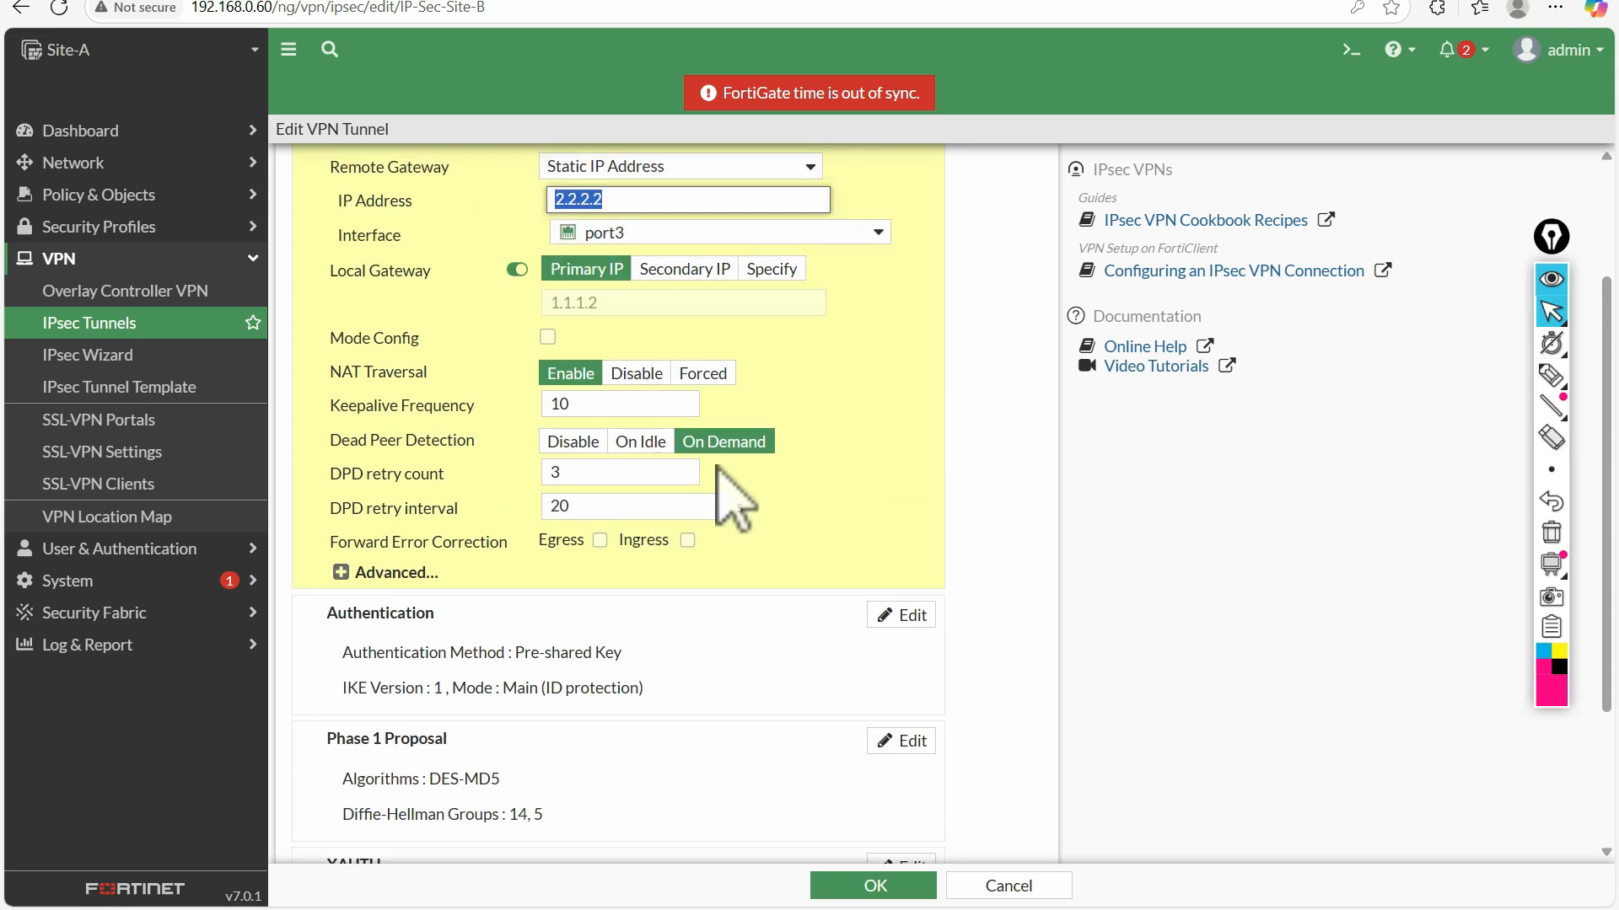
click(341, 573)
click(340, 574)
Open the authentication section of Site-A's tunnel and review its pre-shared key method, IKE version and mode
click(487, 664)
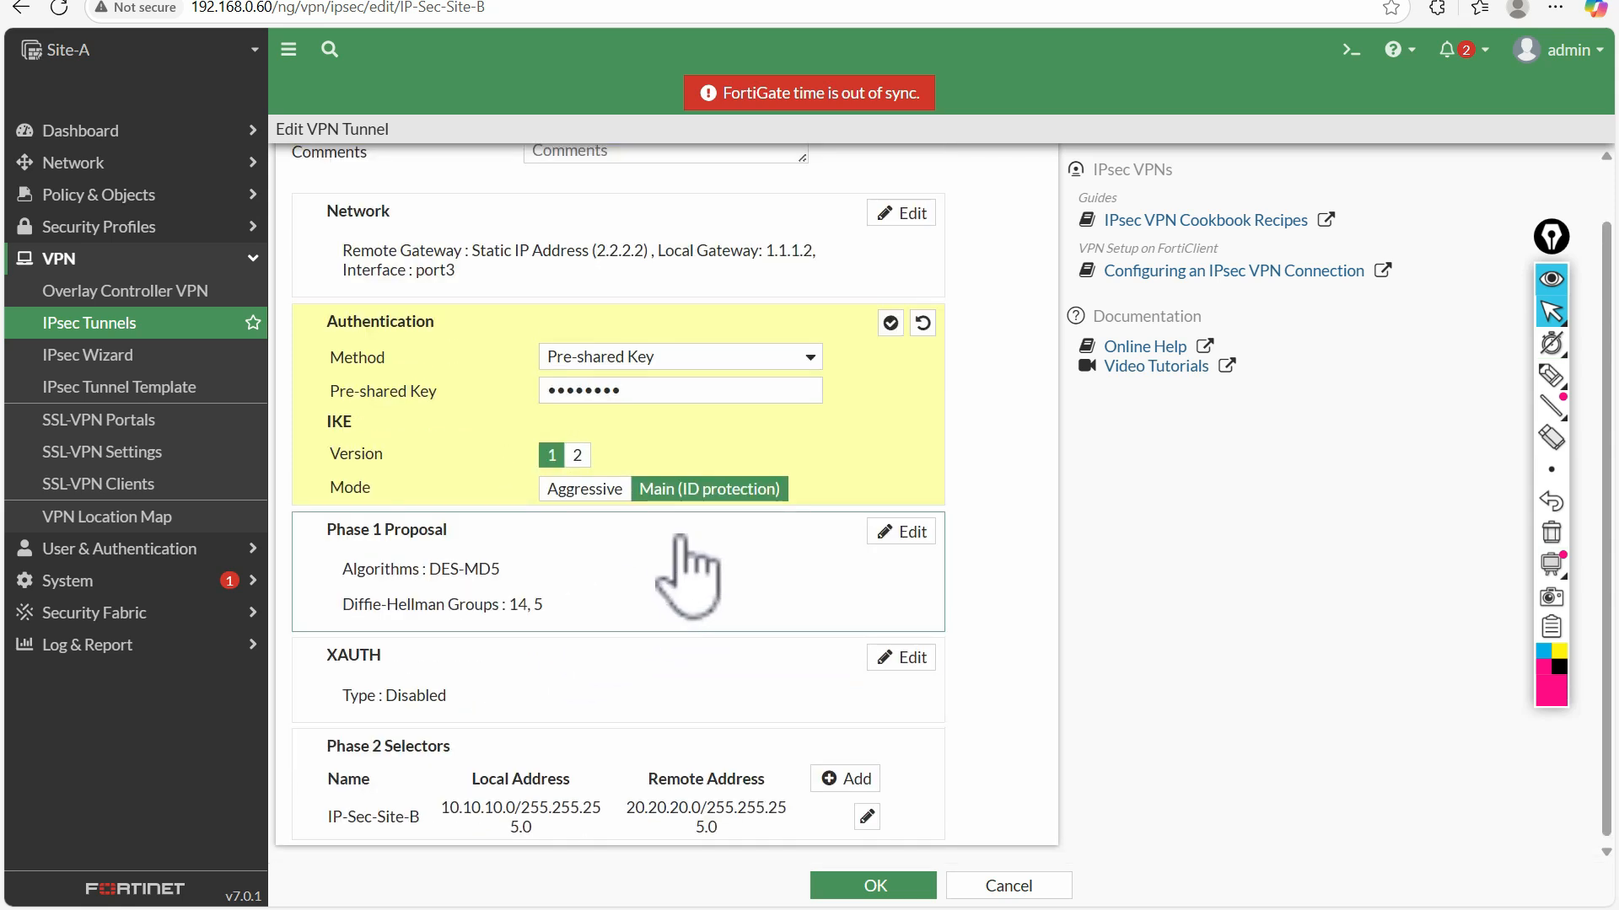
scroll(679, 567, up, 1)
scroll(708, 712, down, 1)
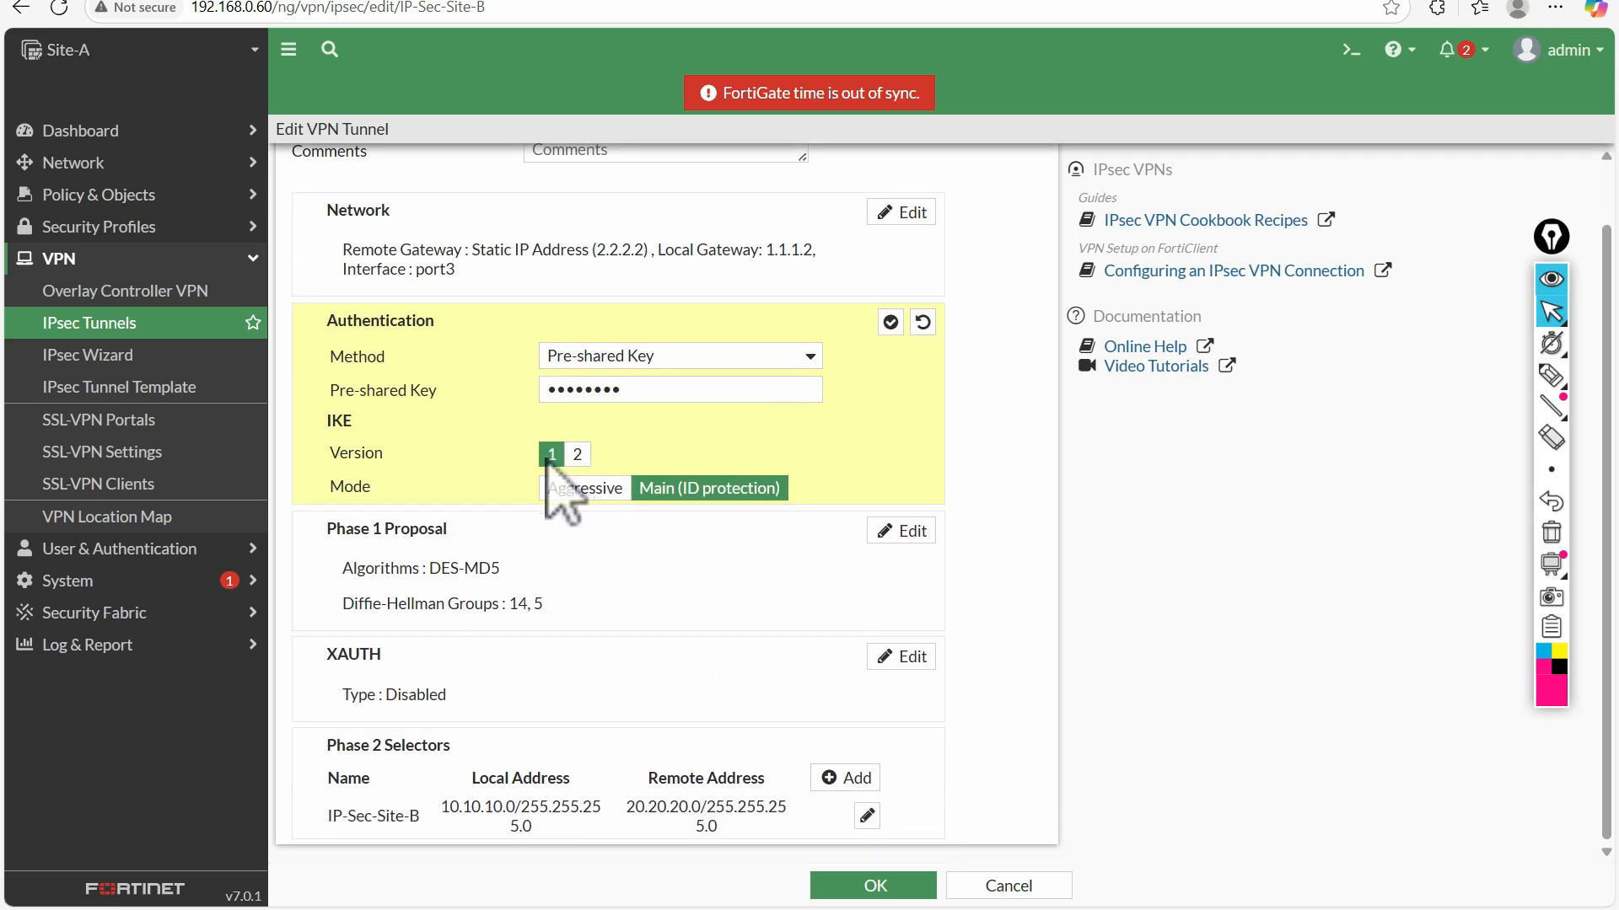
Open Site-A's Phase 1 proposal, check-mark its encryption and authentication with the pen, and clear the marks
click(741, 564)
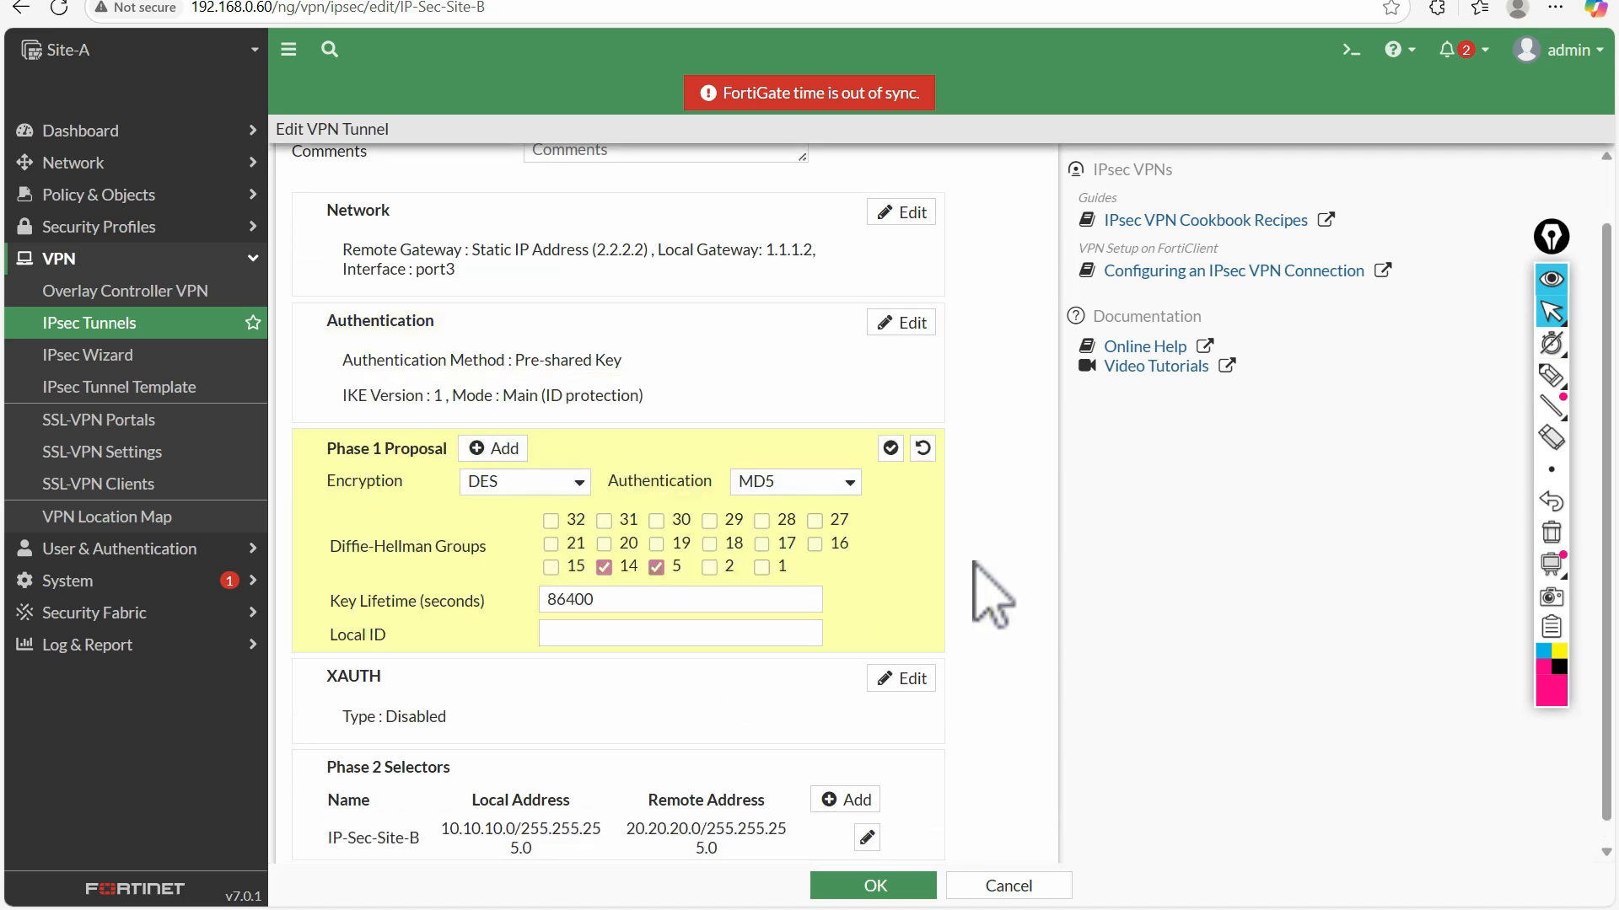
click(1551, 373)
drag(417, 490, 469, 473)
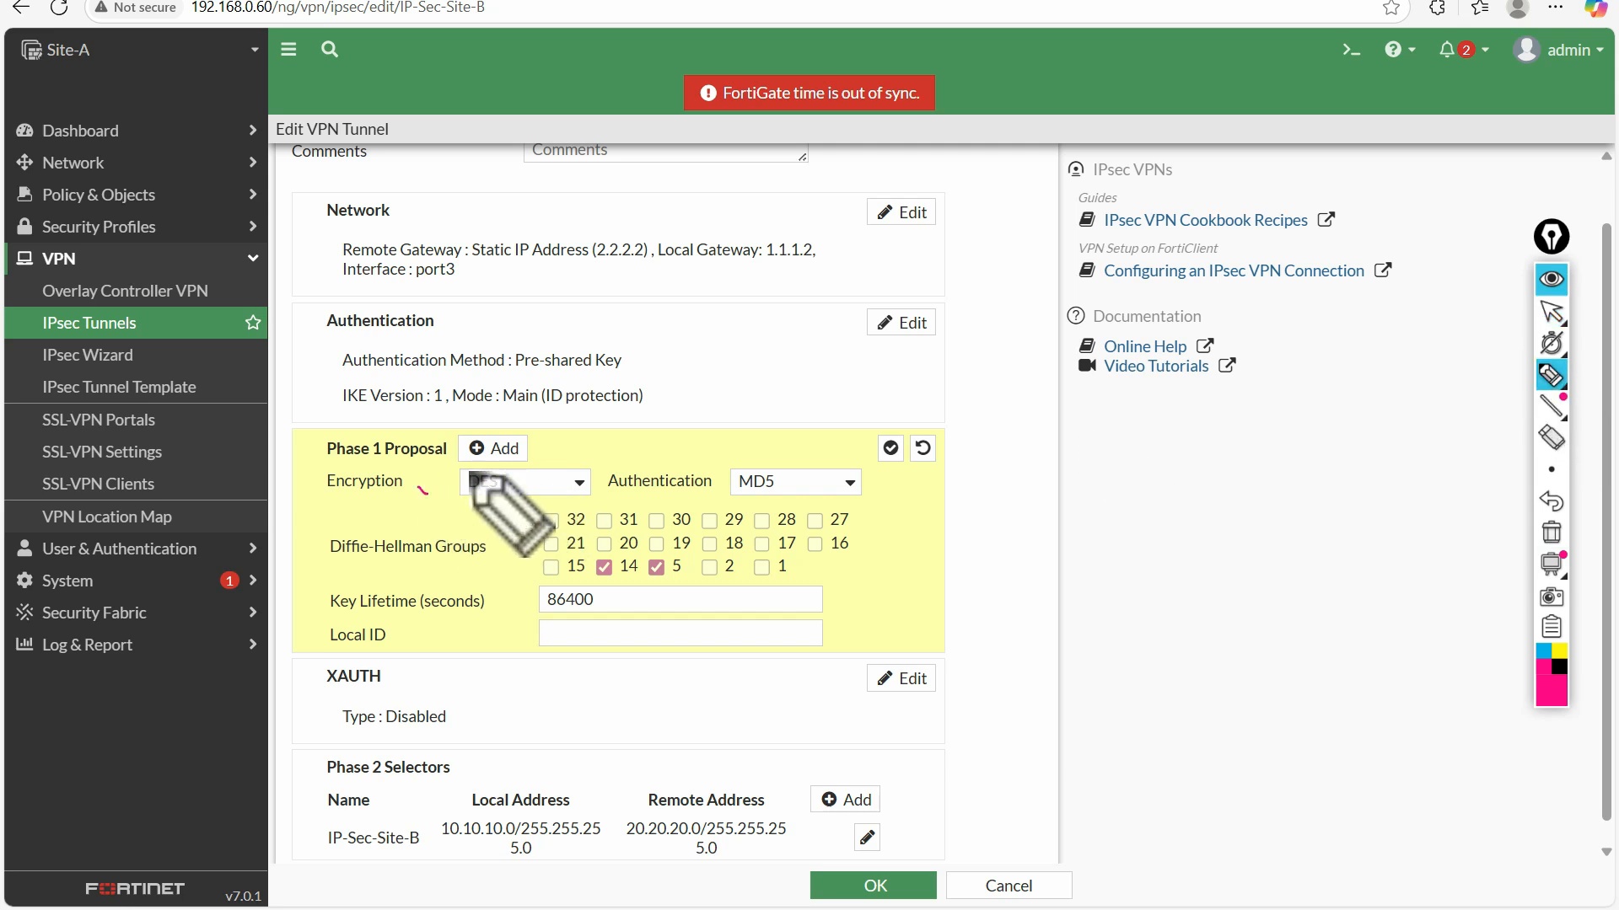
drag(879, 482, 908, 475)
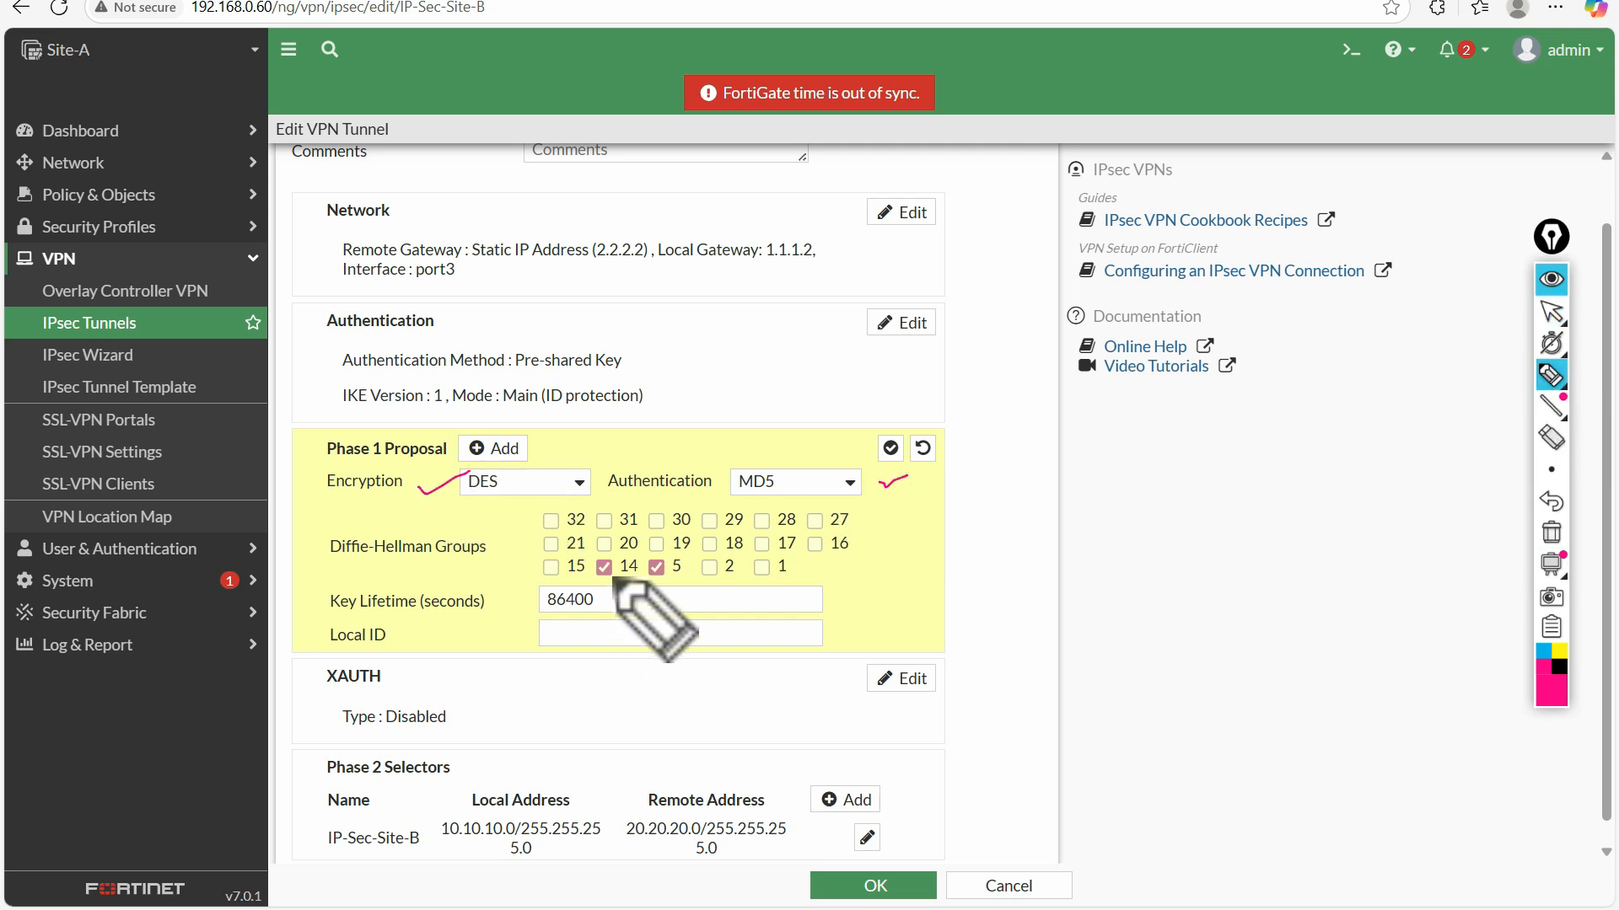
click(1551, 532)
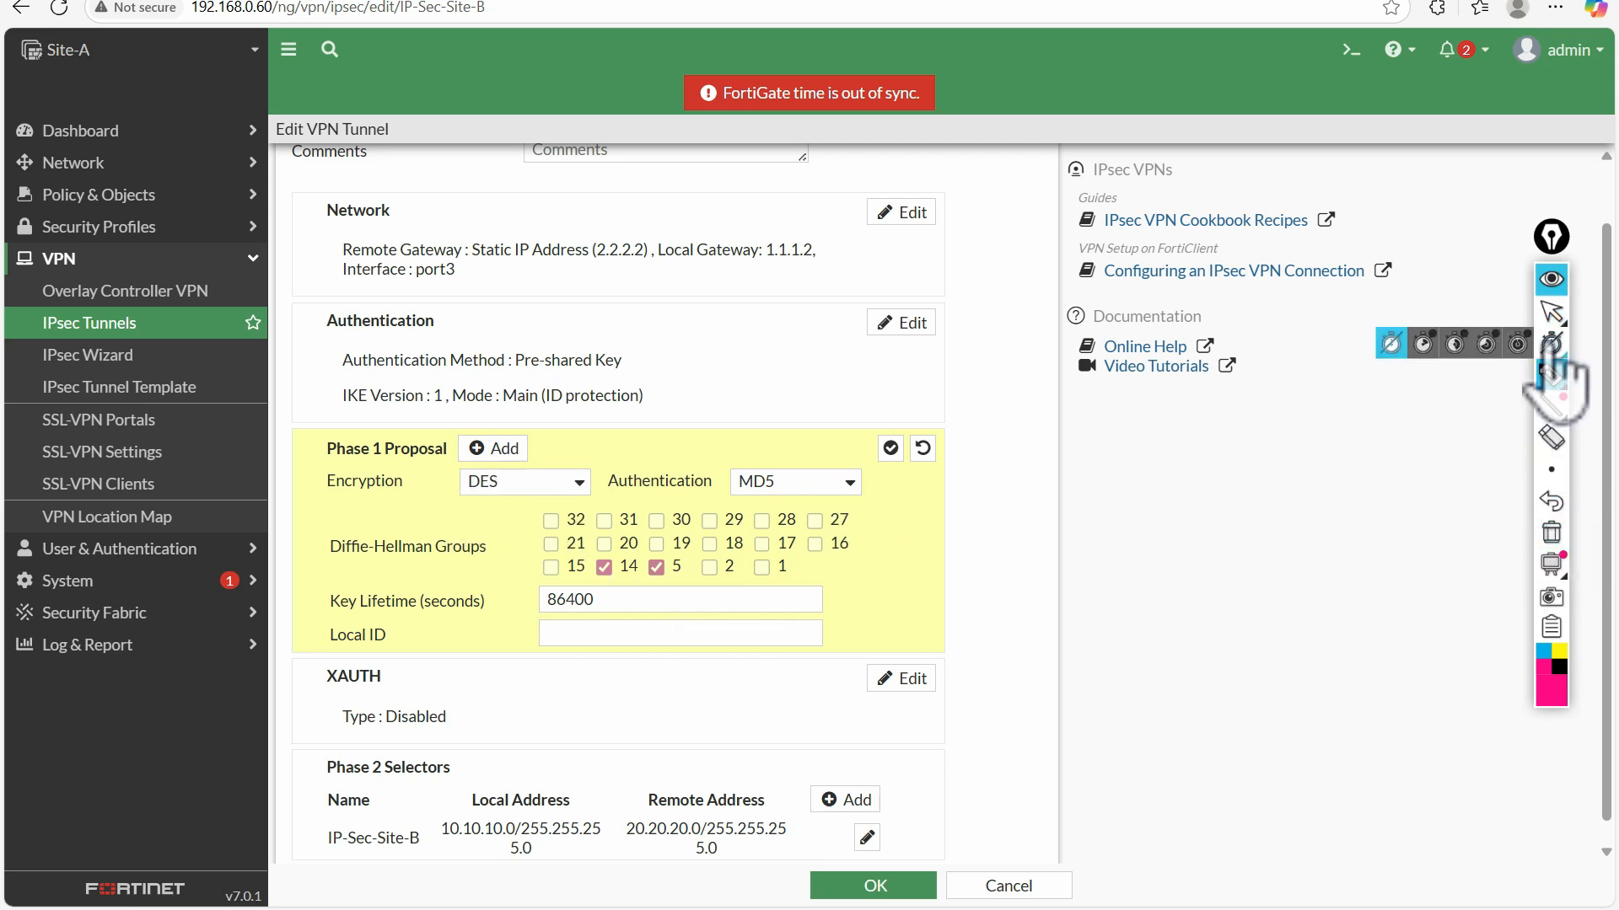
click(1552, 312)
Open the IP-Sec-Site-B Phase 2 selector, mark its addresses with the pen, and clear the marks
scroll(823, 591, down, 1)
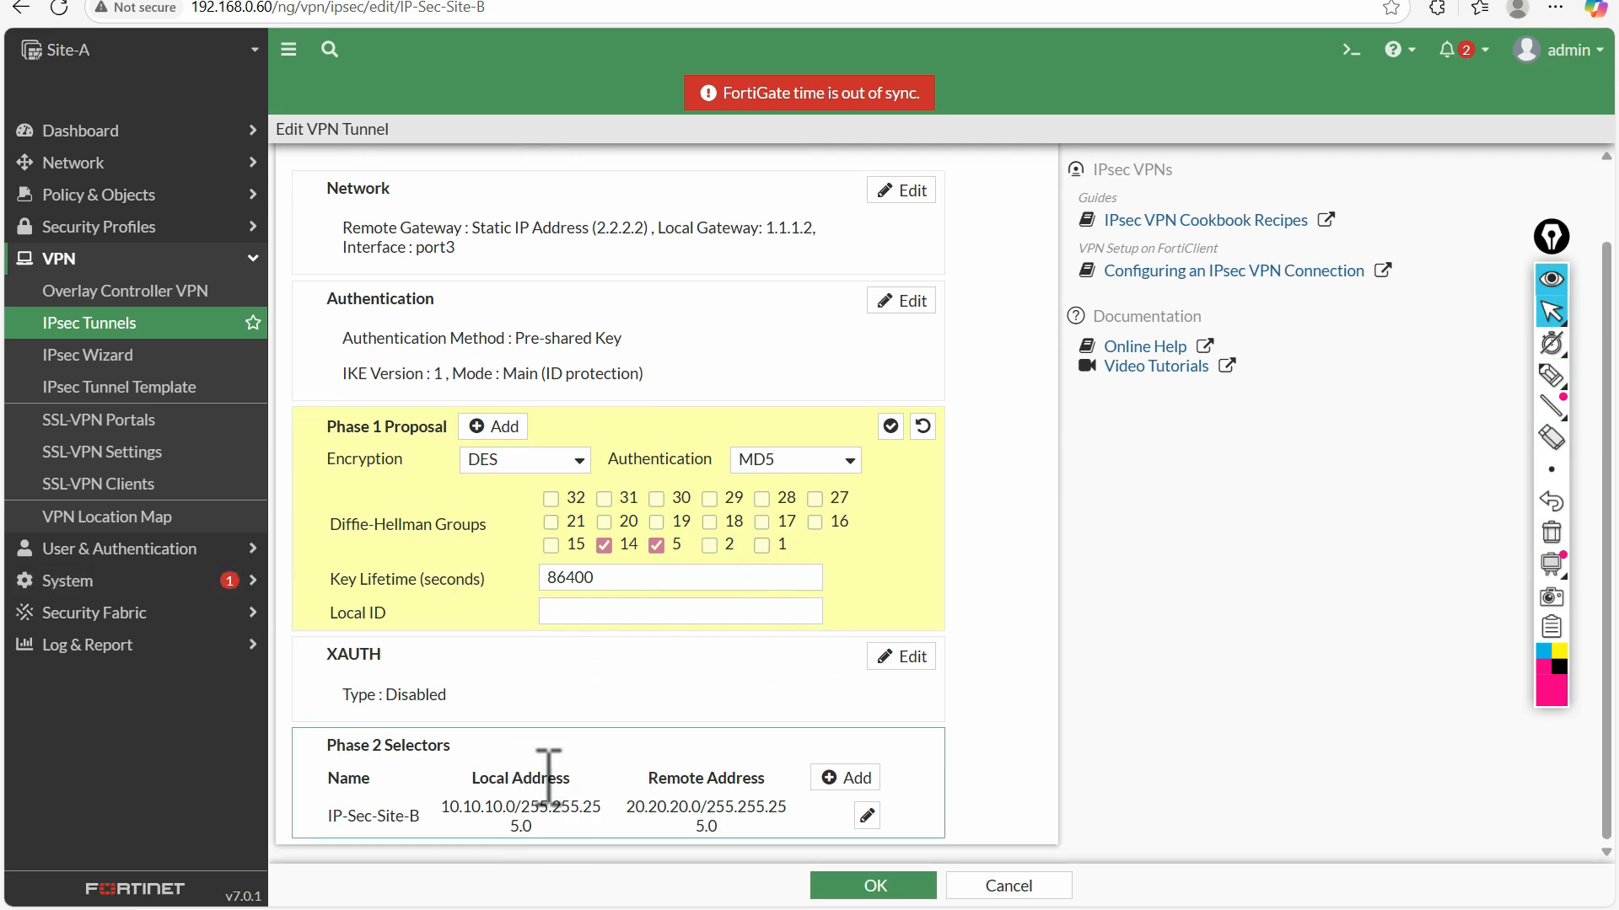
click(533, 807)
scroll(674, 674, down, 3)
click(1551, 375)
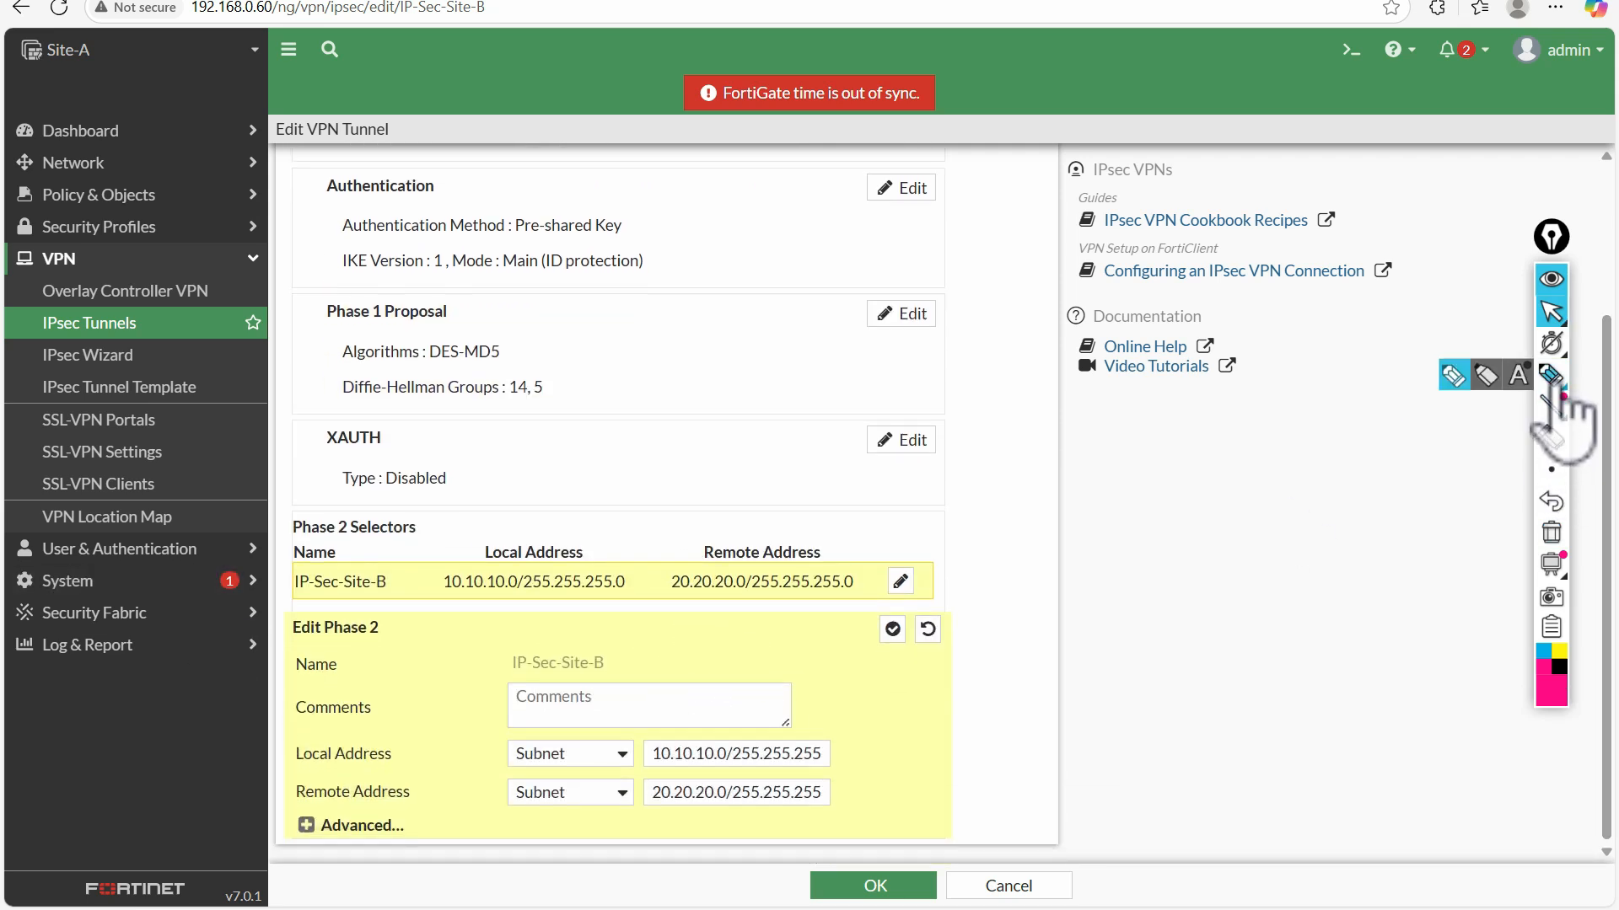
drag(771, 603, 812, 588)
mouse_move(842, 747)
mouse_down()
mouse_move(873, 735)
mouse_move(878, 767)
mouse_up()
click(1551, 533)
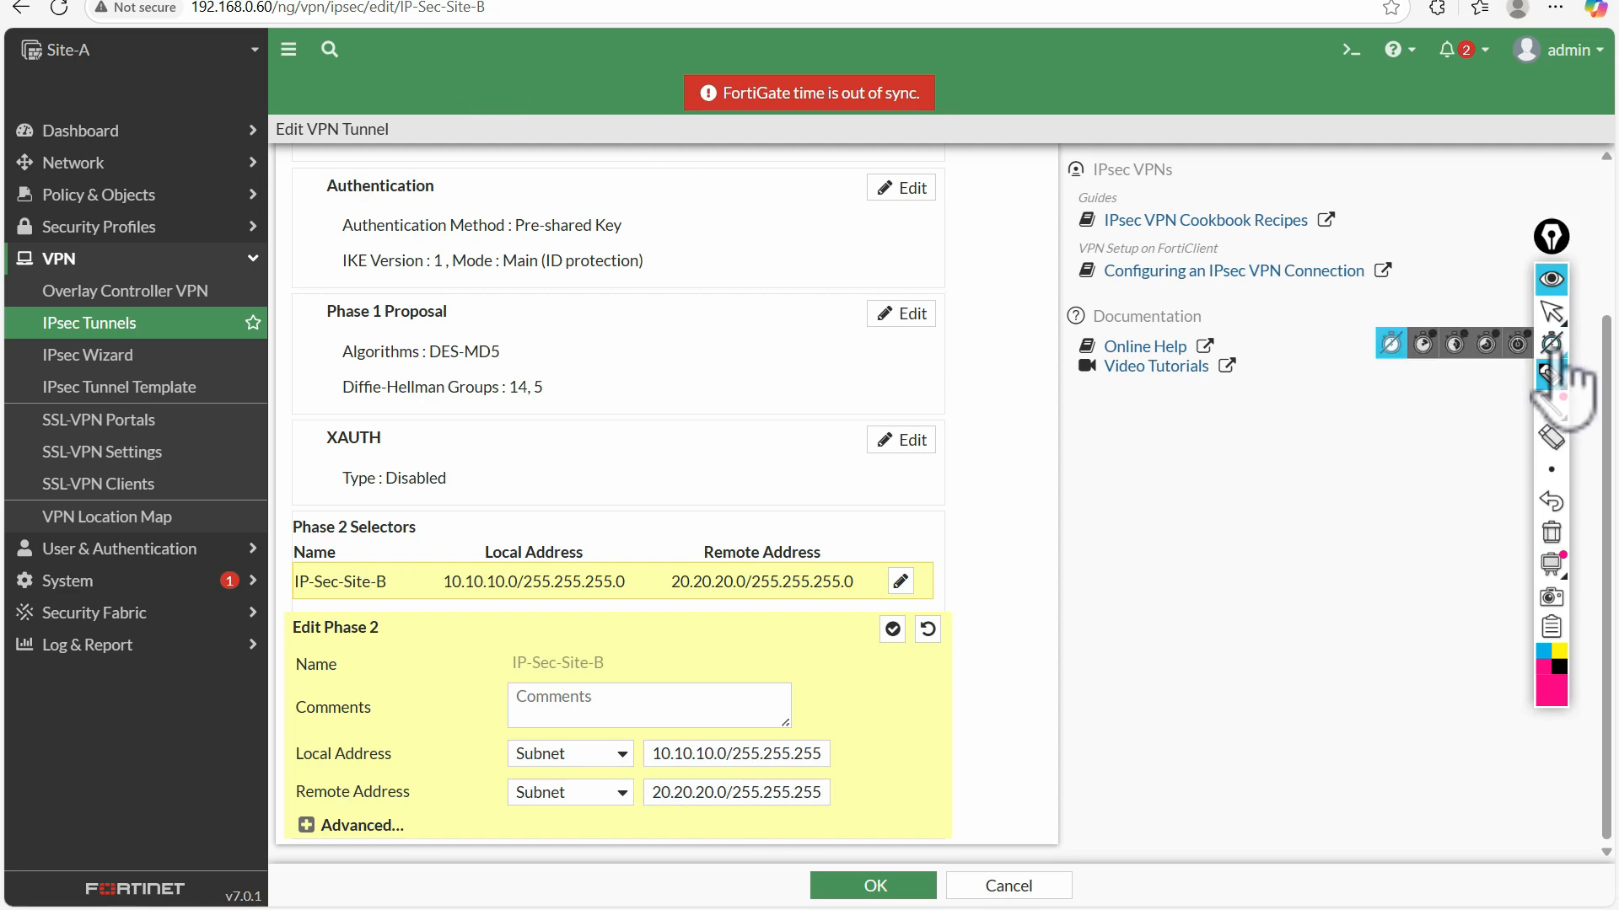
click(1551, 312)
Compare Site-A's Phase 2 local and remote subnets with the topology diagram, and return to the tunnel settings
click(396, 0)
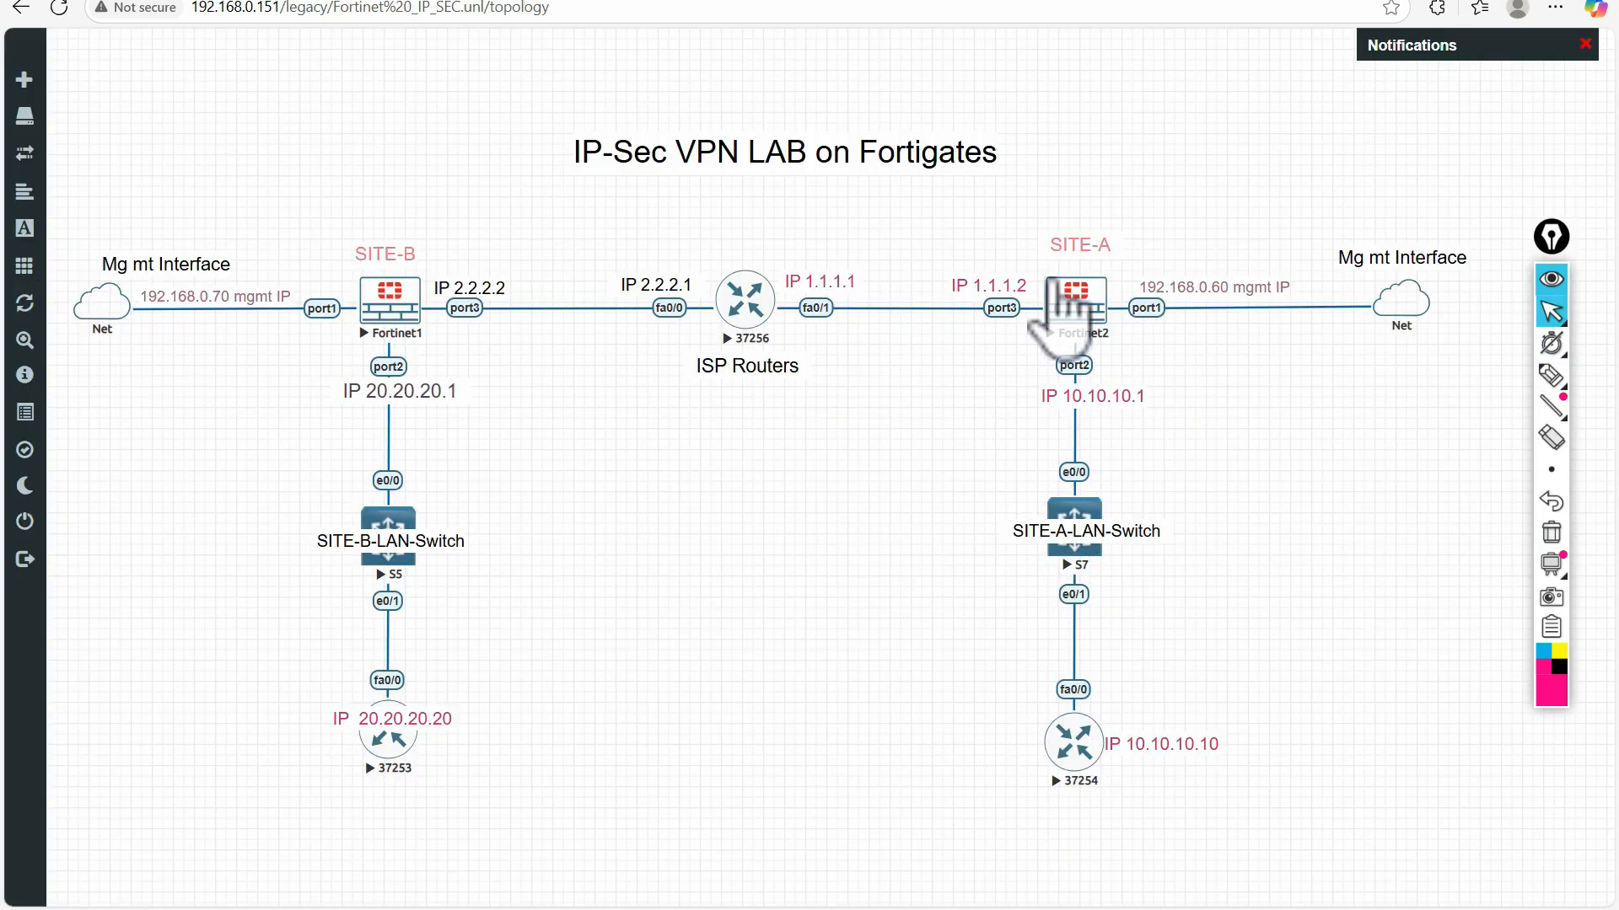
click(653, 1)
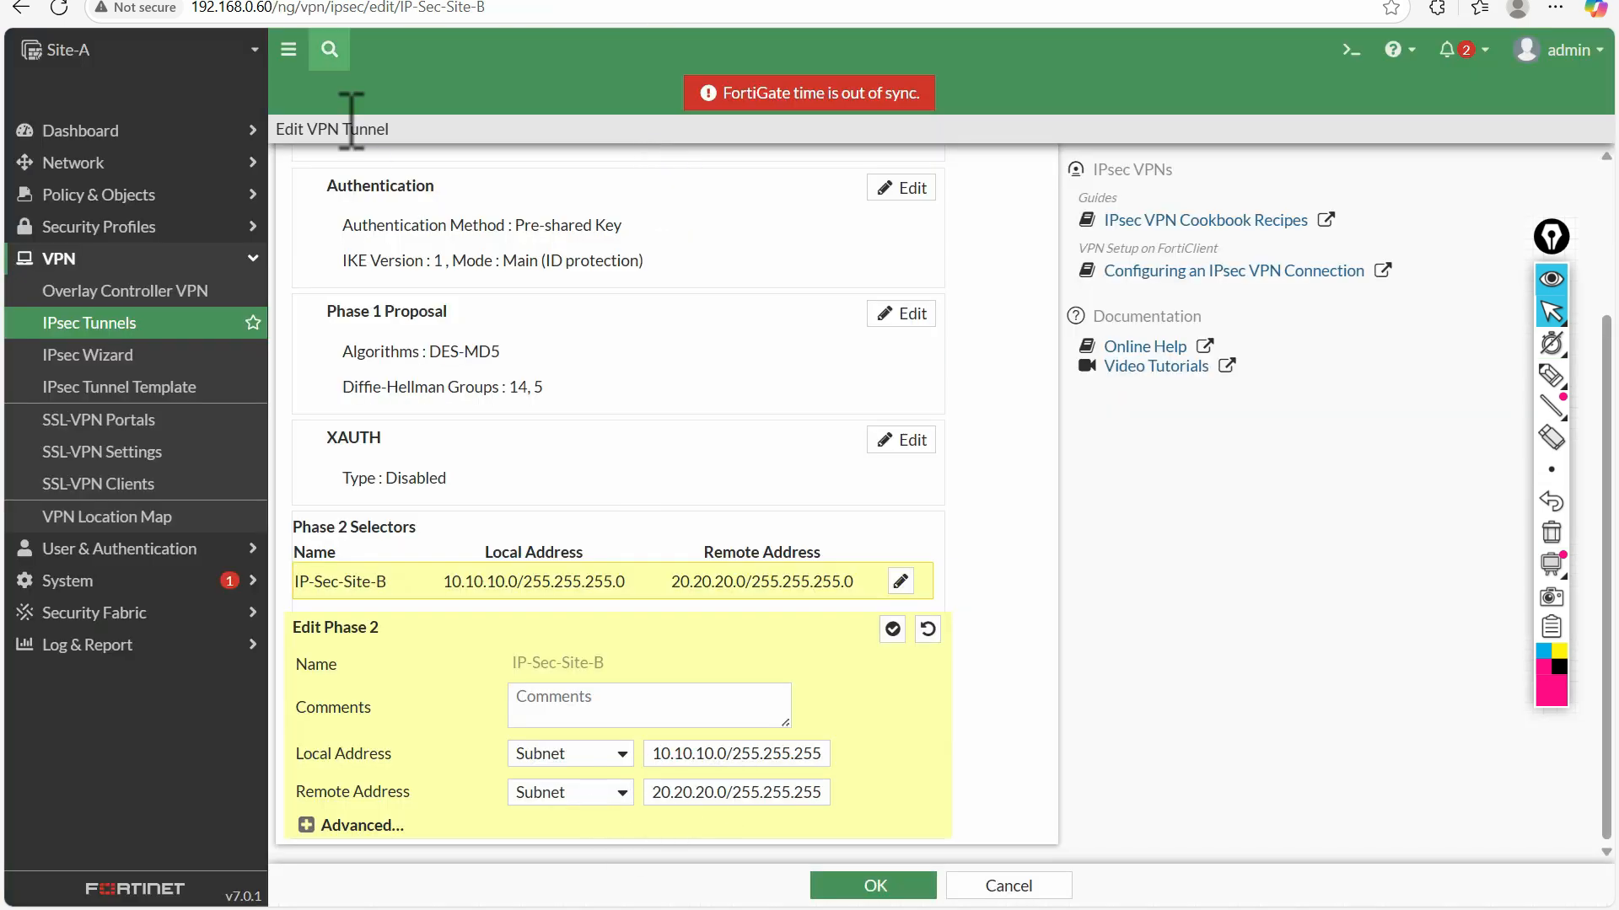
click(190, 2)
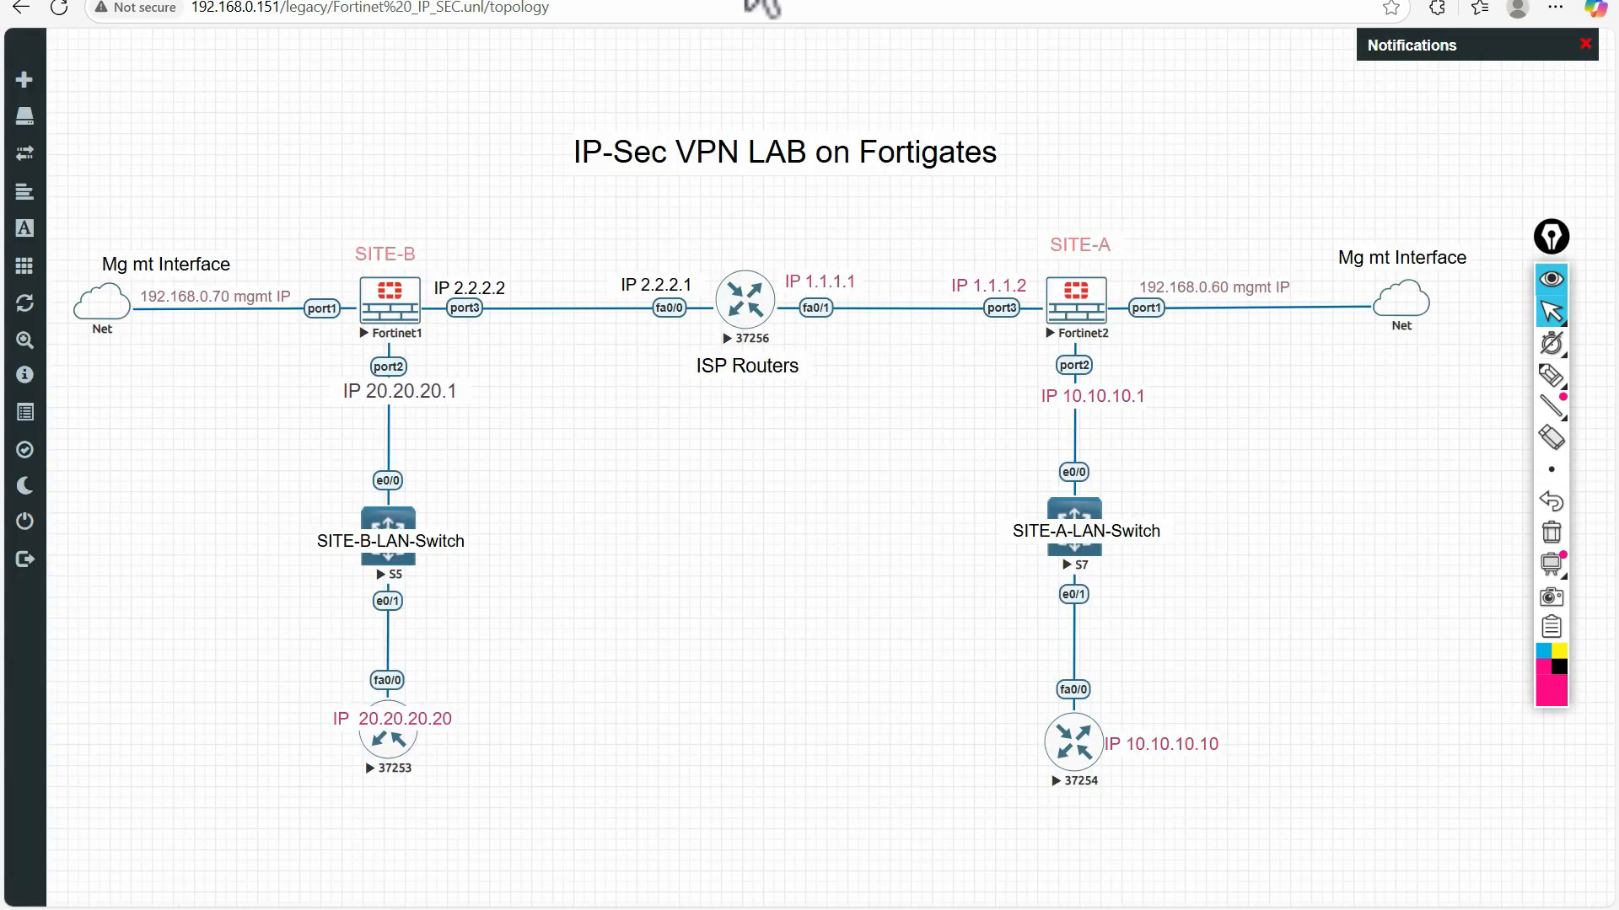
click(685, 3)
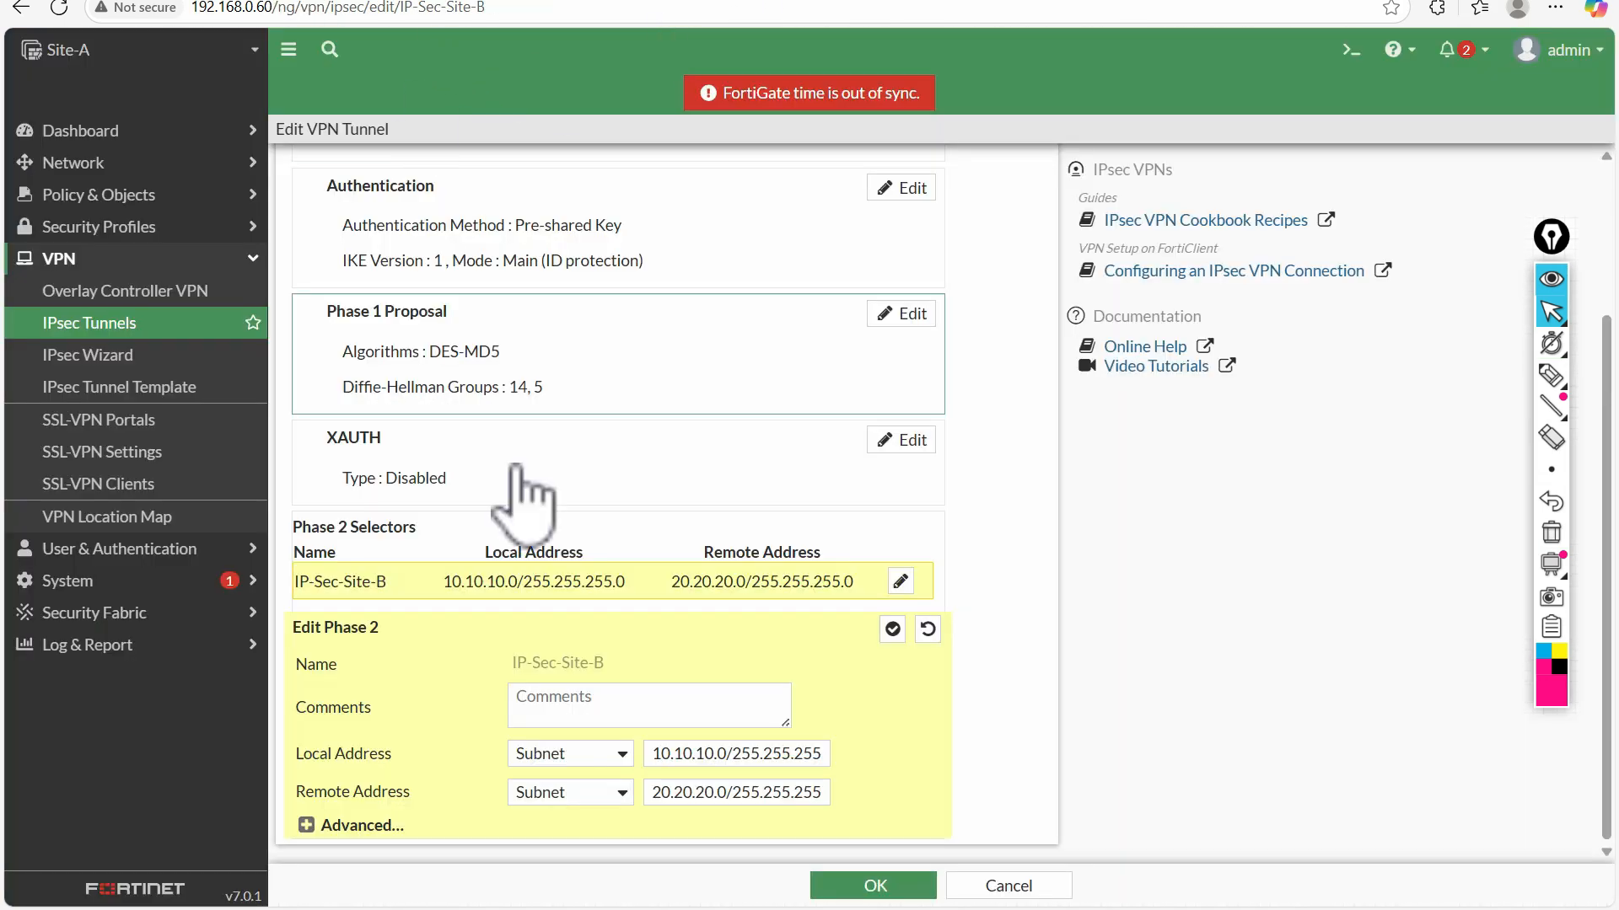
Expand Site-A's advanced Phase 2 settings and check-mark the encryption and authentication of both proposals with the pen
click(306, 826)
scroll(433, 644, down, 5)
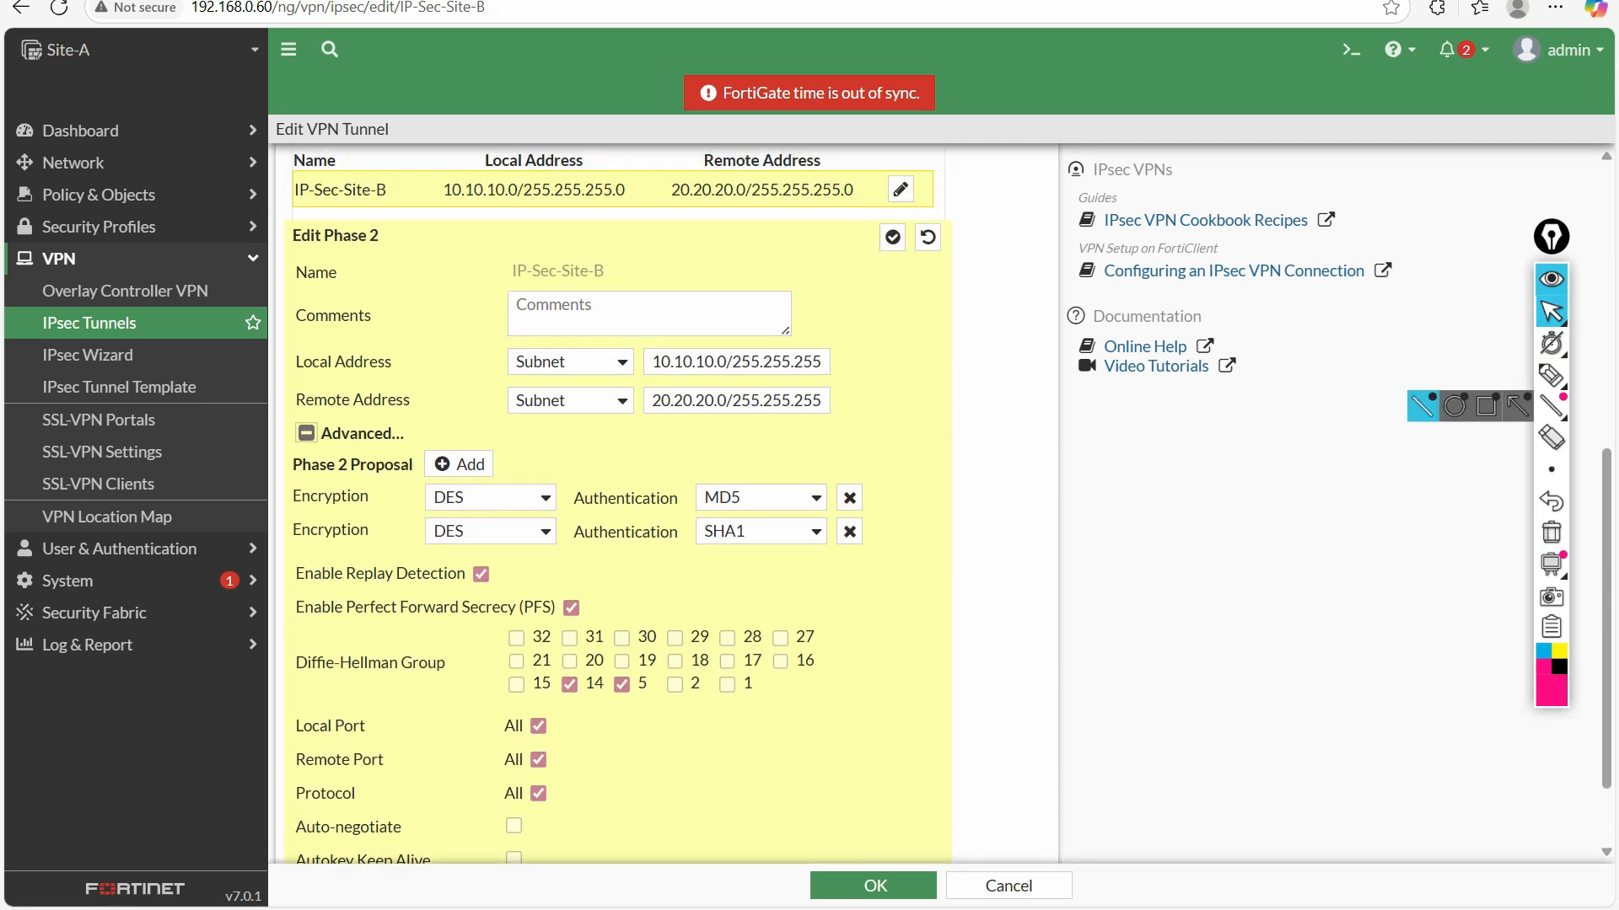
click(1551, 375)
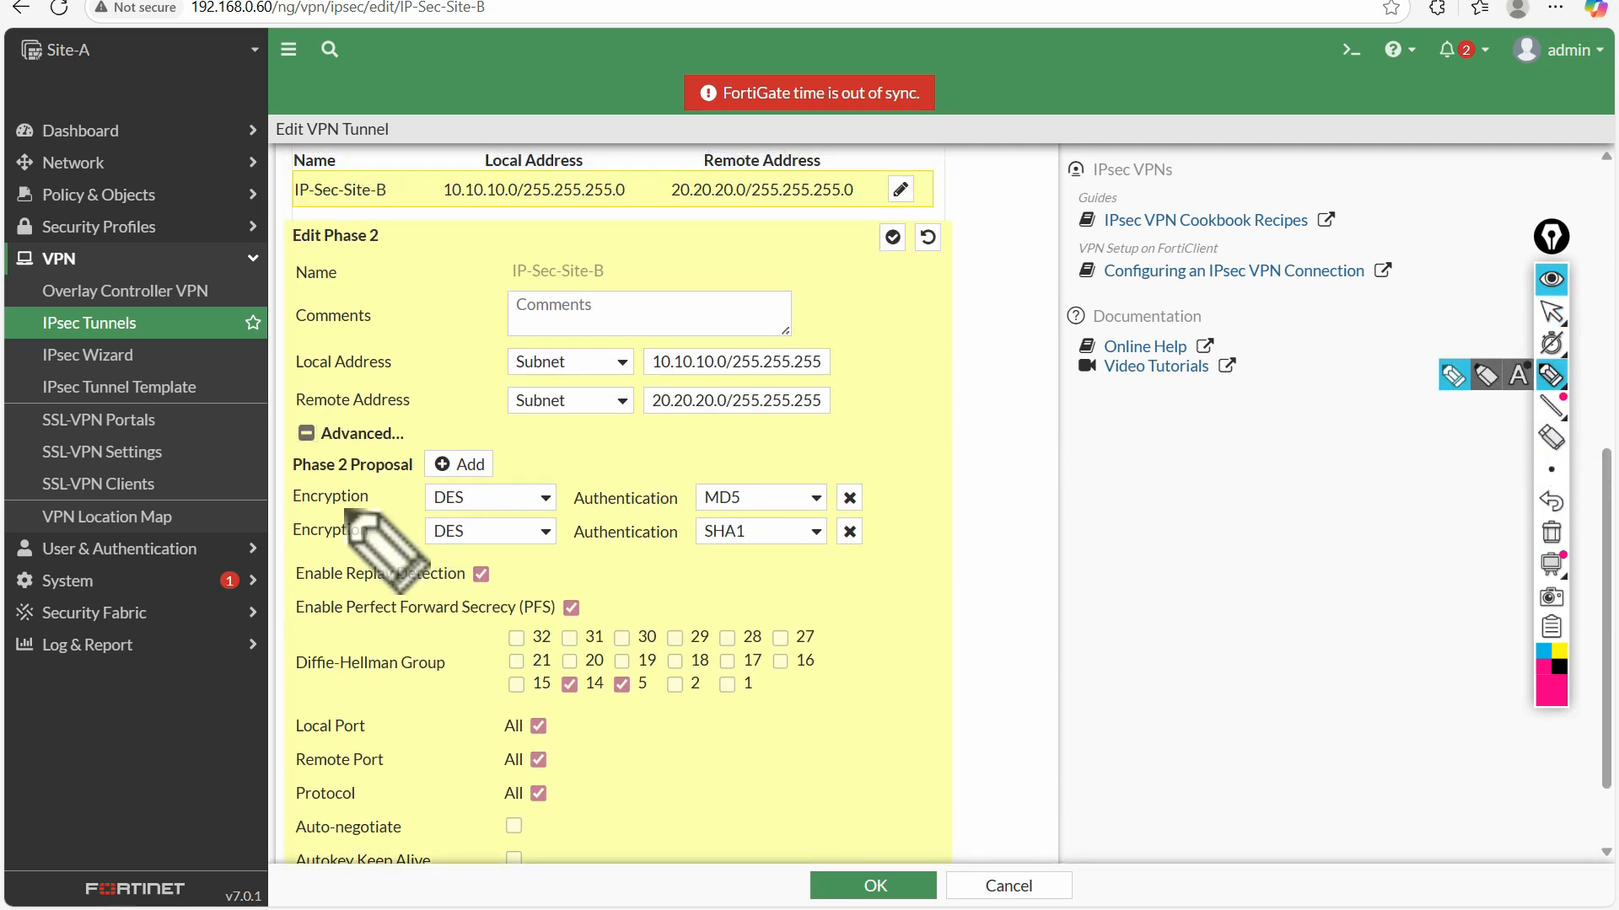
drag(394, 492, 426, 488)
drag(881, 493, 904, 481)
drag(402, 526, 427, 521)
drag(878, 521, 897, 517)
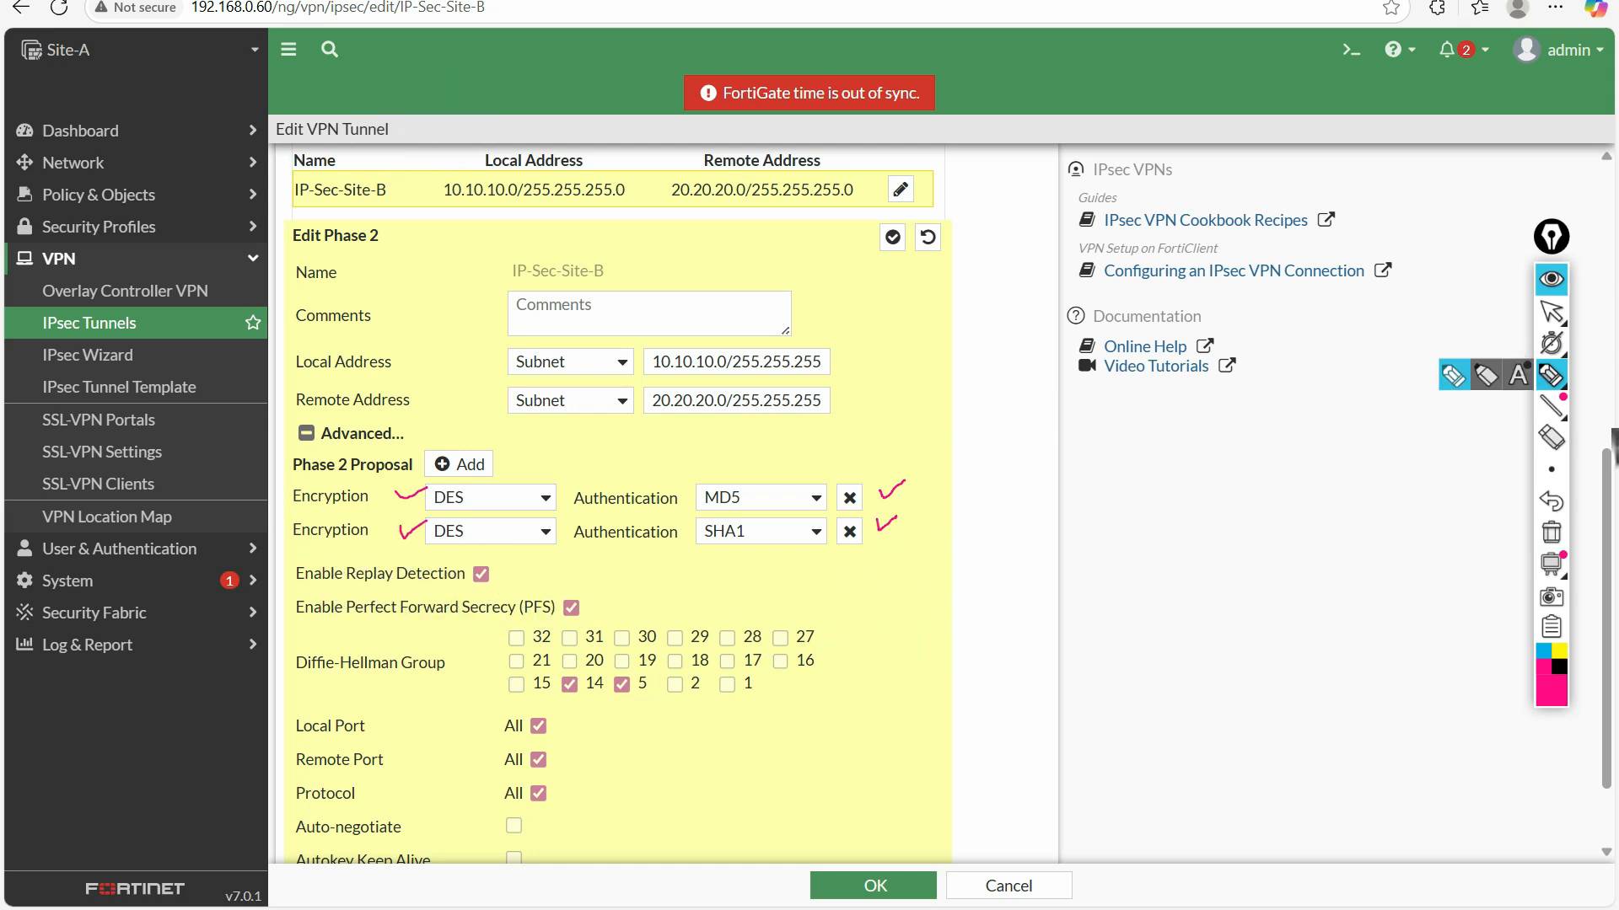
Switch to Site-B's IP-Sec-Site-A tunnel, clear the pen marks, and bring its Phase 2 selectors into view
click(1551, 311)
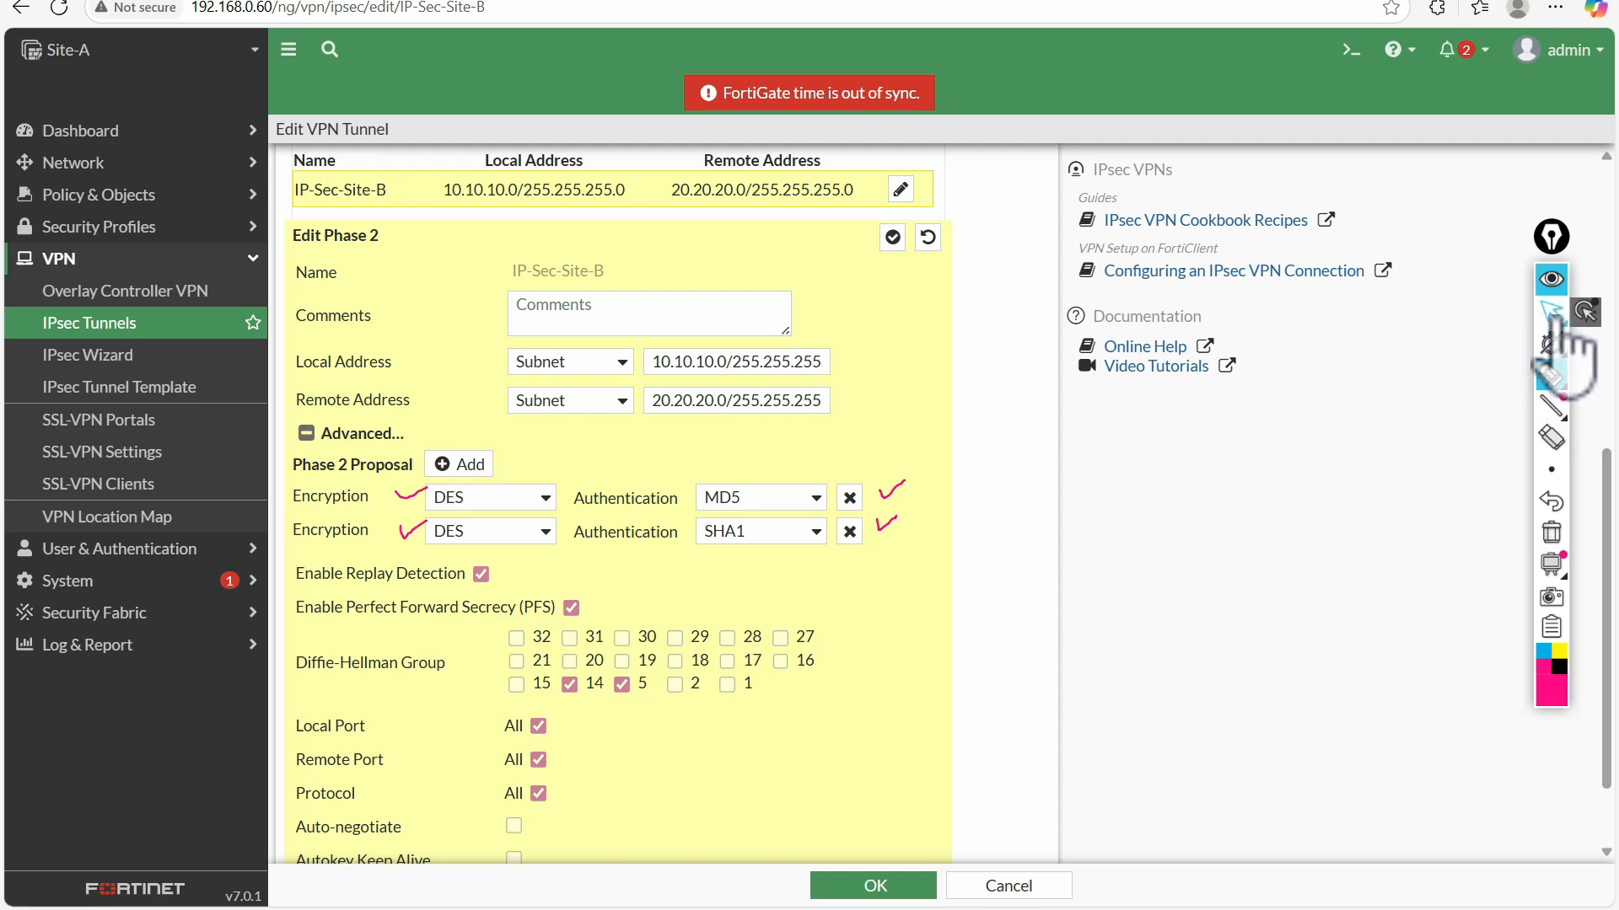
click(421, 2)
click(1552, 533)
scroll(722, 668, down, 5)
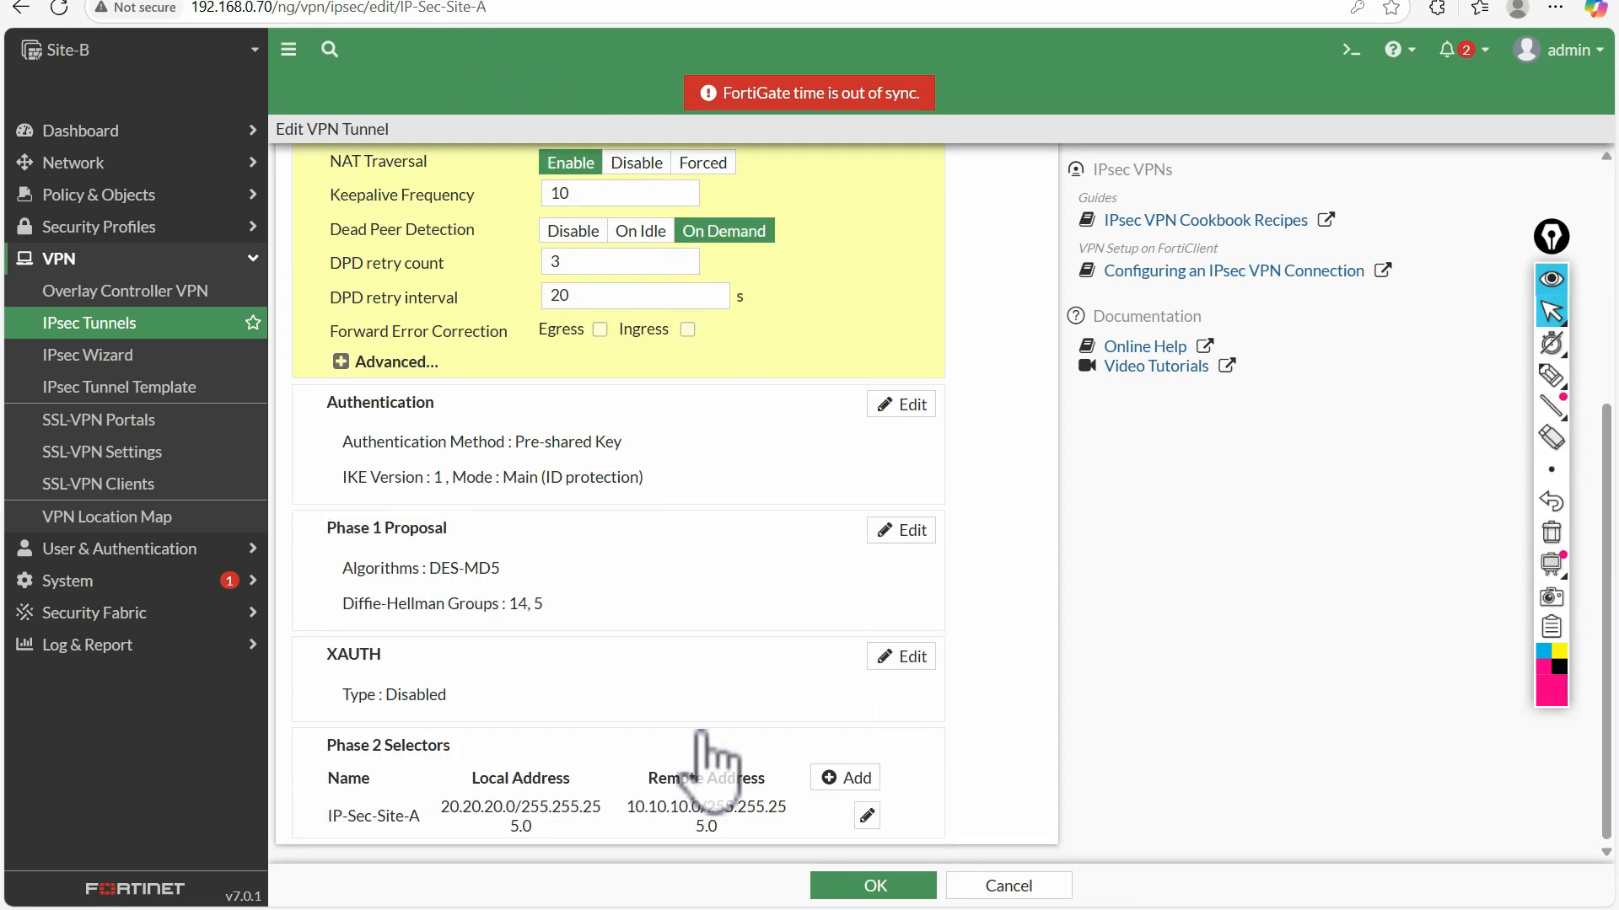
Review the Phase 1 proposal, Phase 2 selector and authentication settings of Site-B's IP-Sec-Site-A tunnel
click(735, 565)
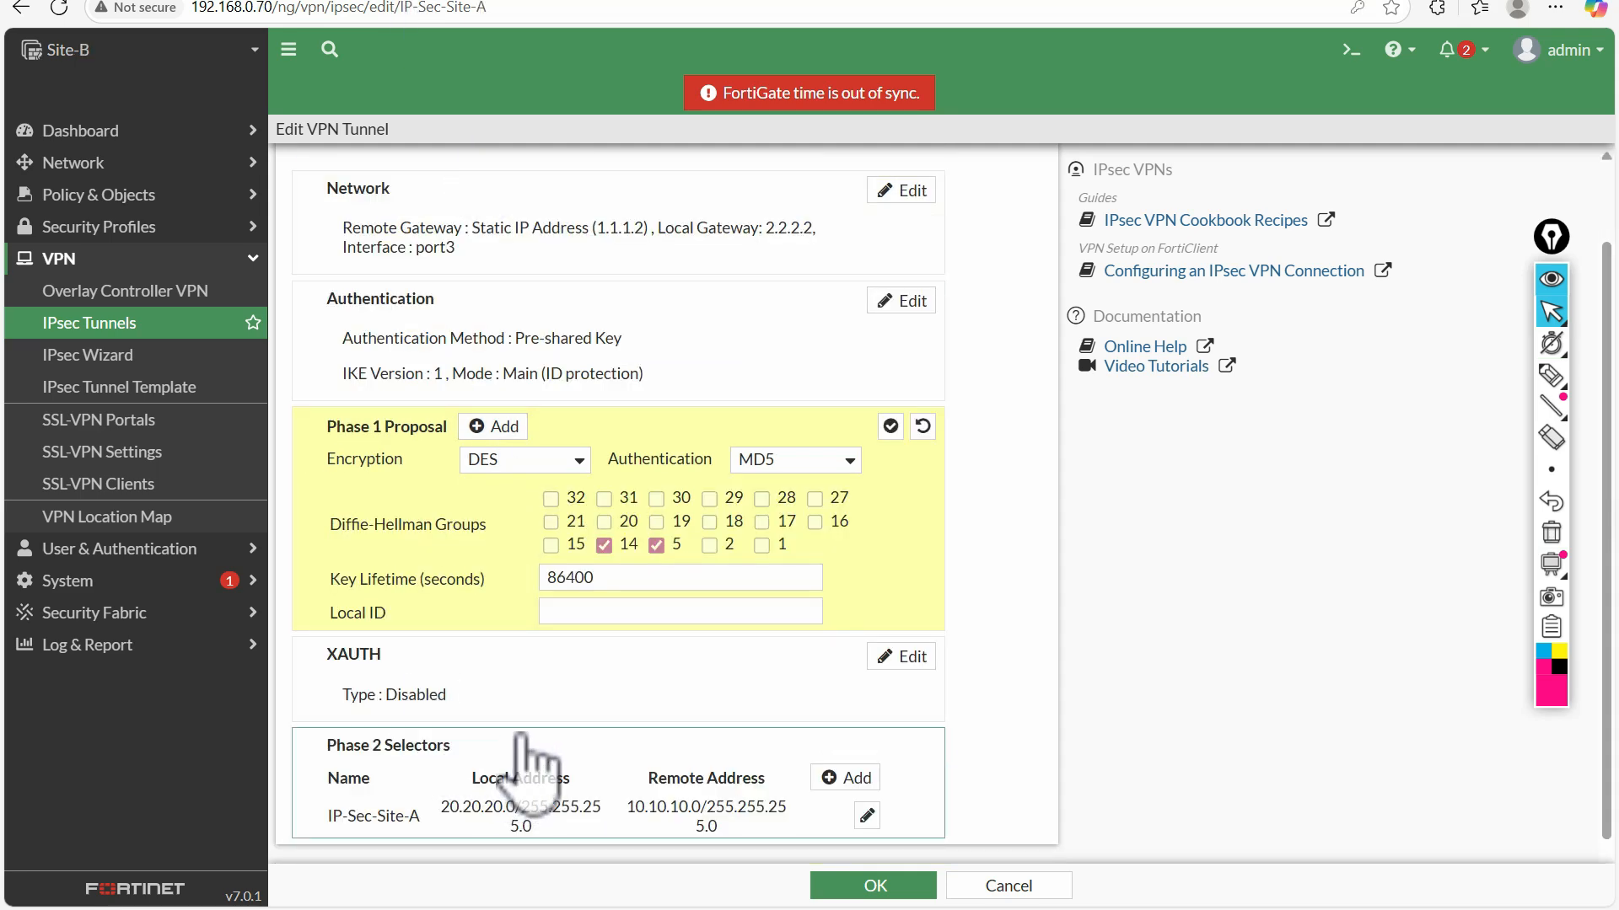
click(518, 770)
scroll(517, 469, up, 3)
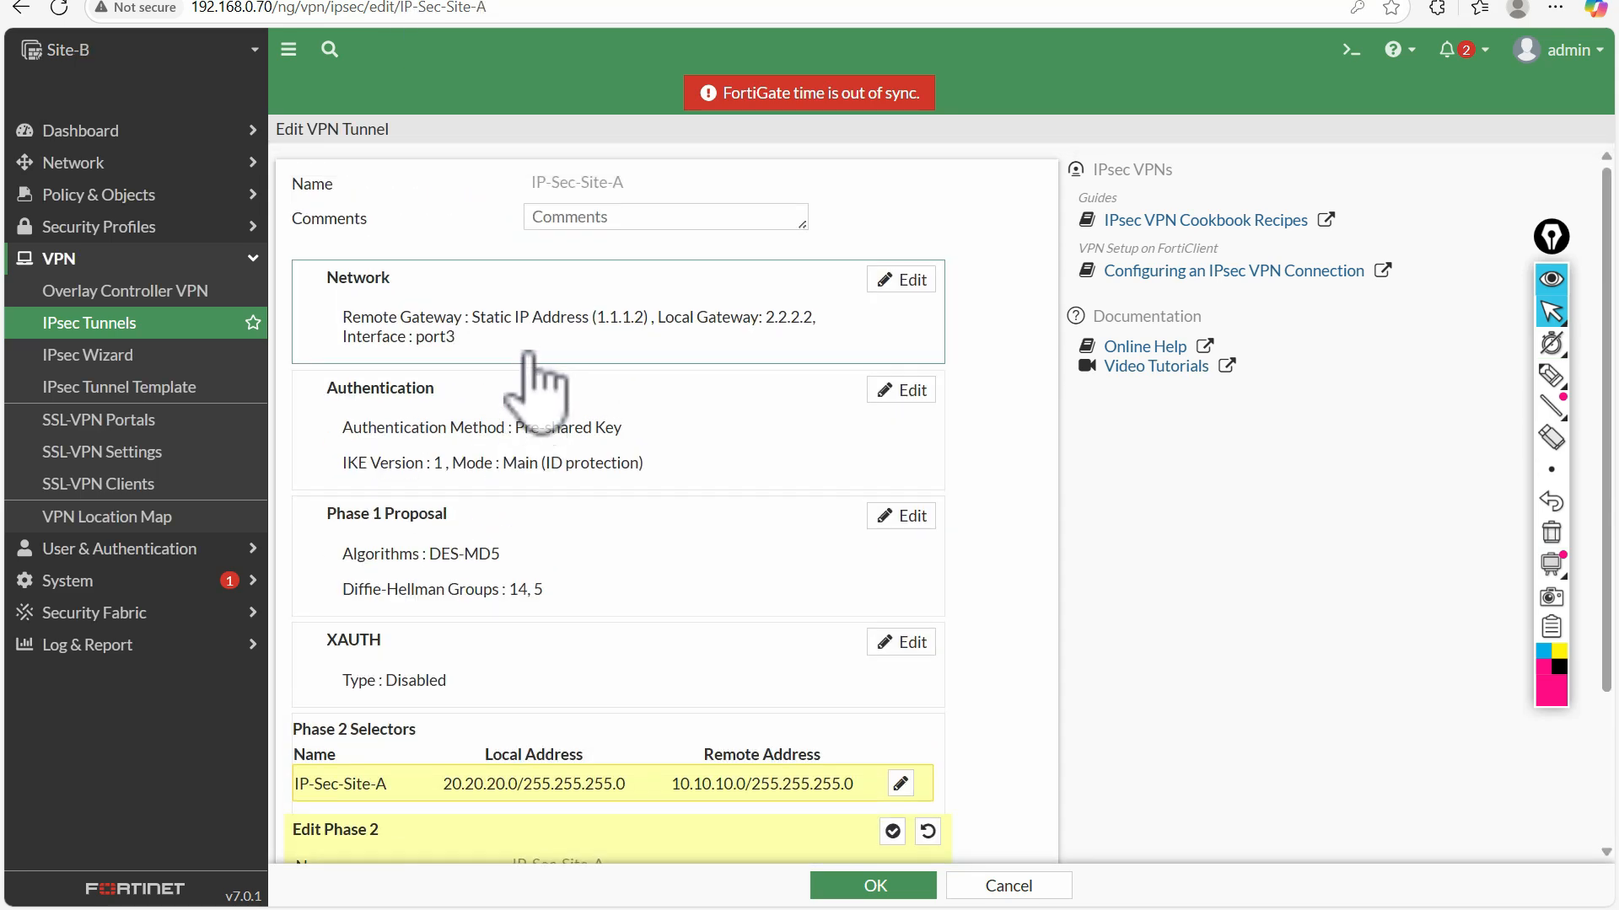
click(524, 438)
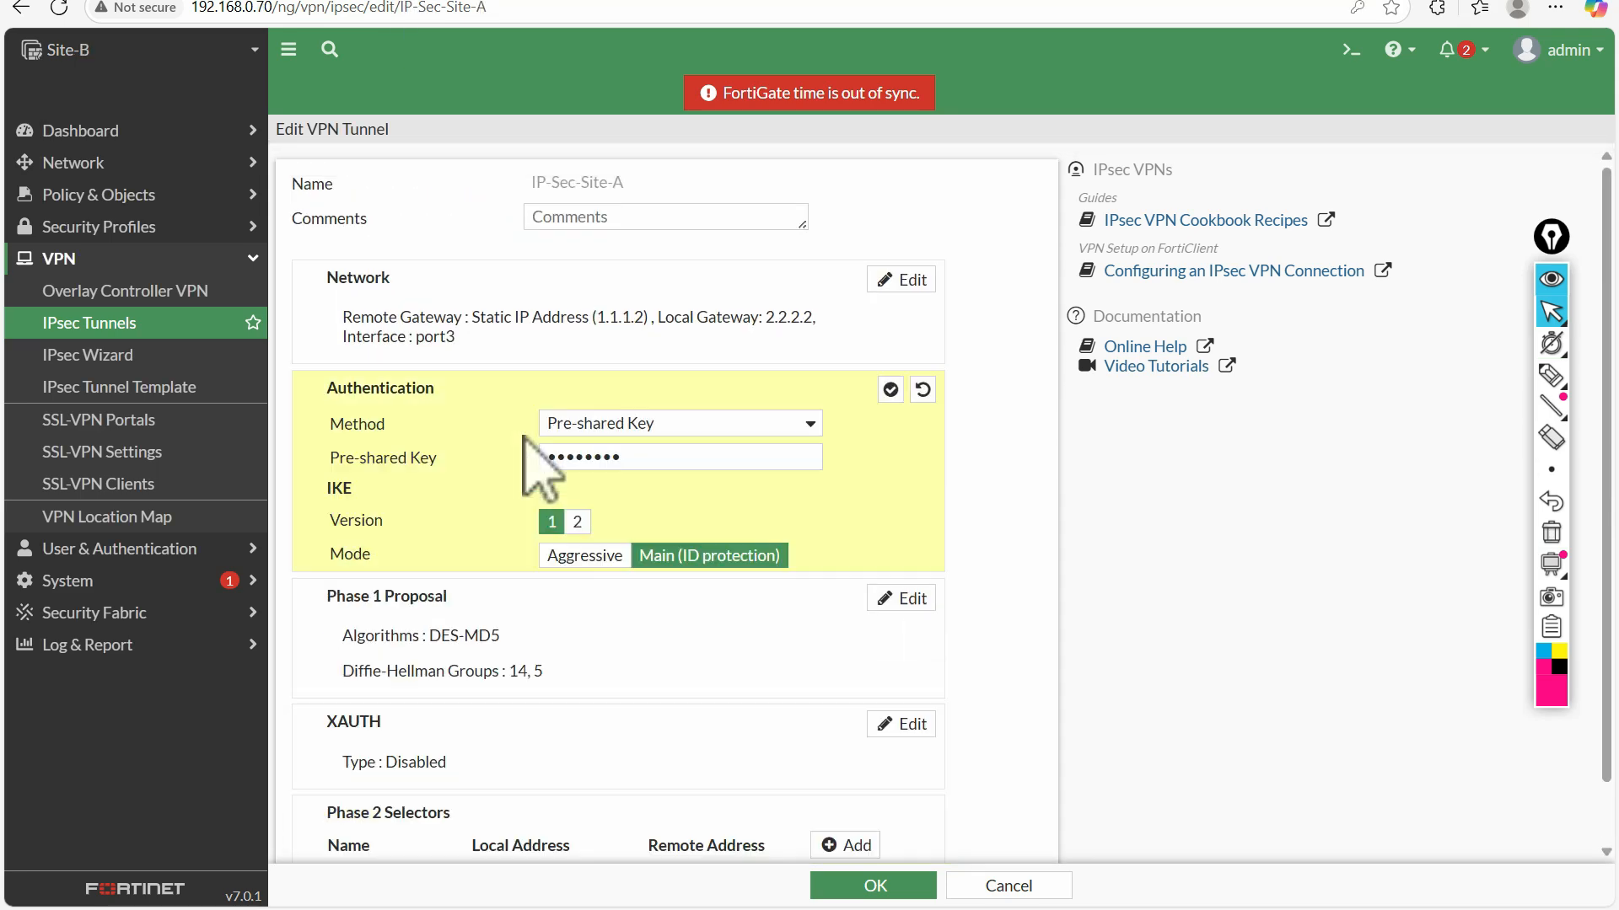
click(518, 674)
Compare the advanced Phase 2 settings of the Site-A and Site-B tunnels, and save both tunnels
click(634, 1)
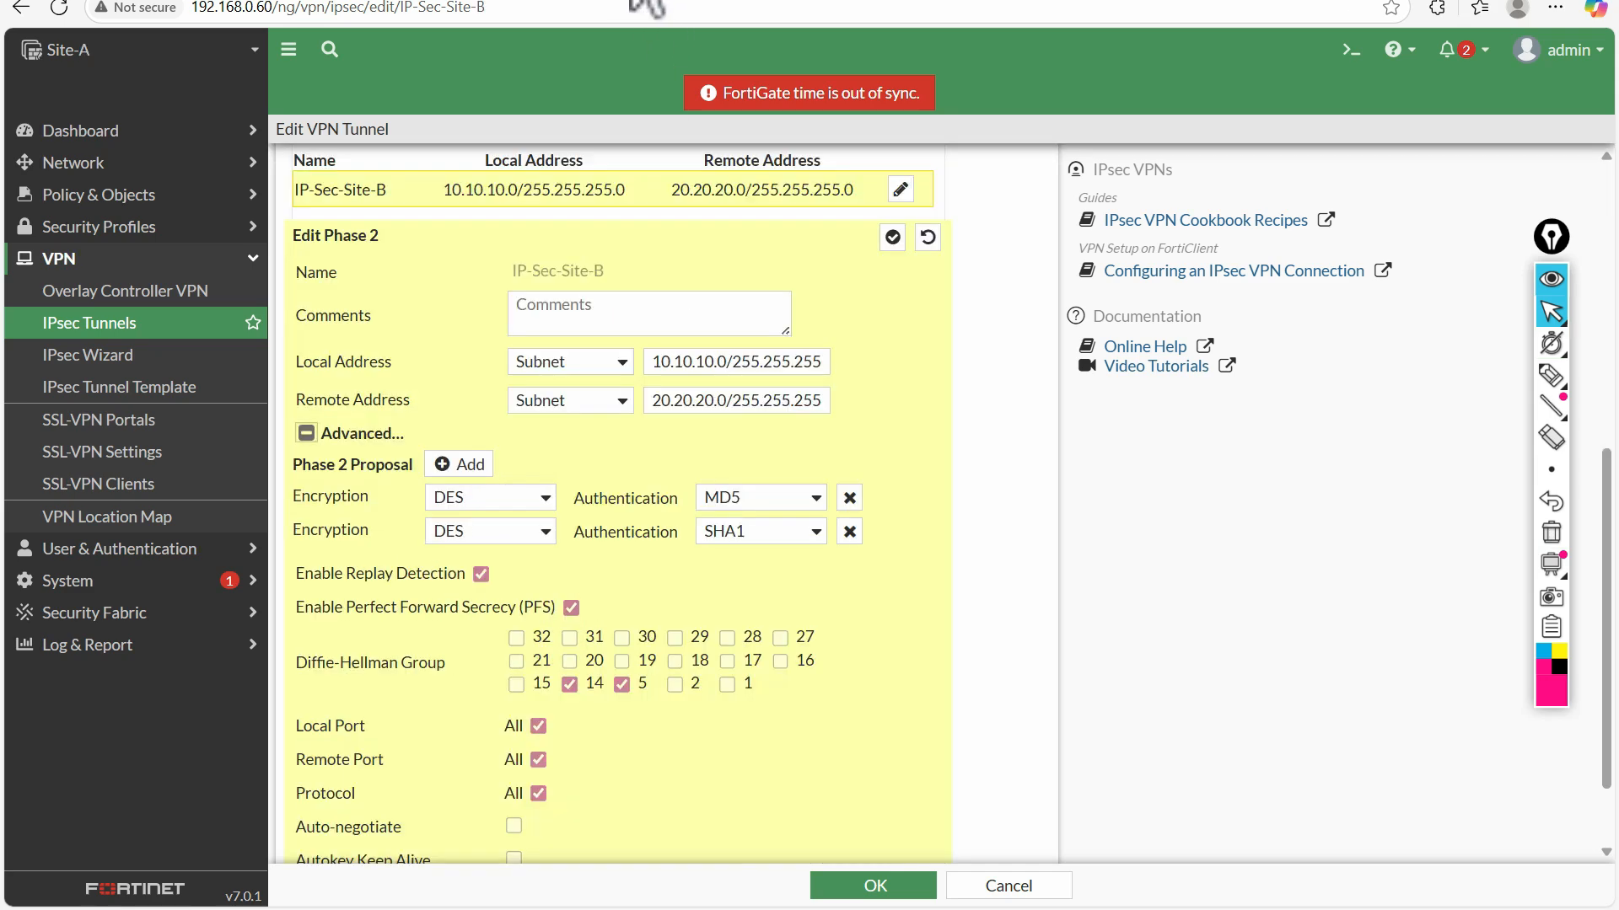
scroll(751, 542, down, 2)
scroll(607, 253, up, 2)
click(469, 5)
click(443, 809)
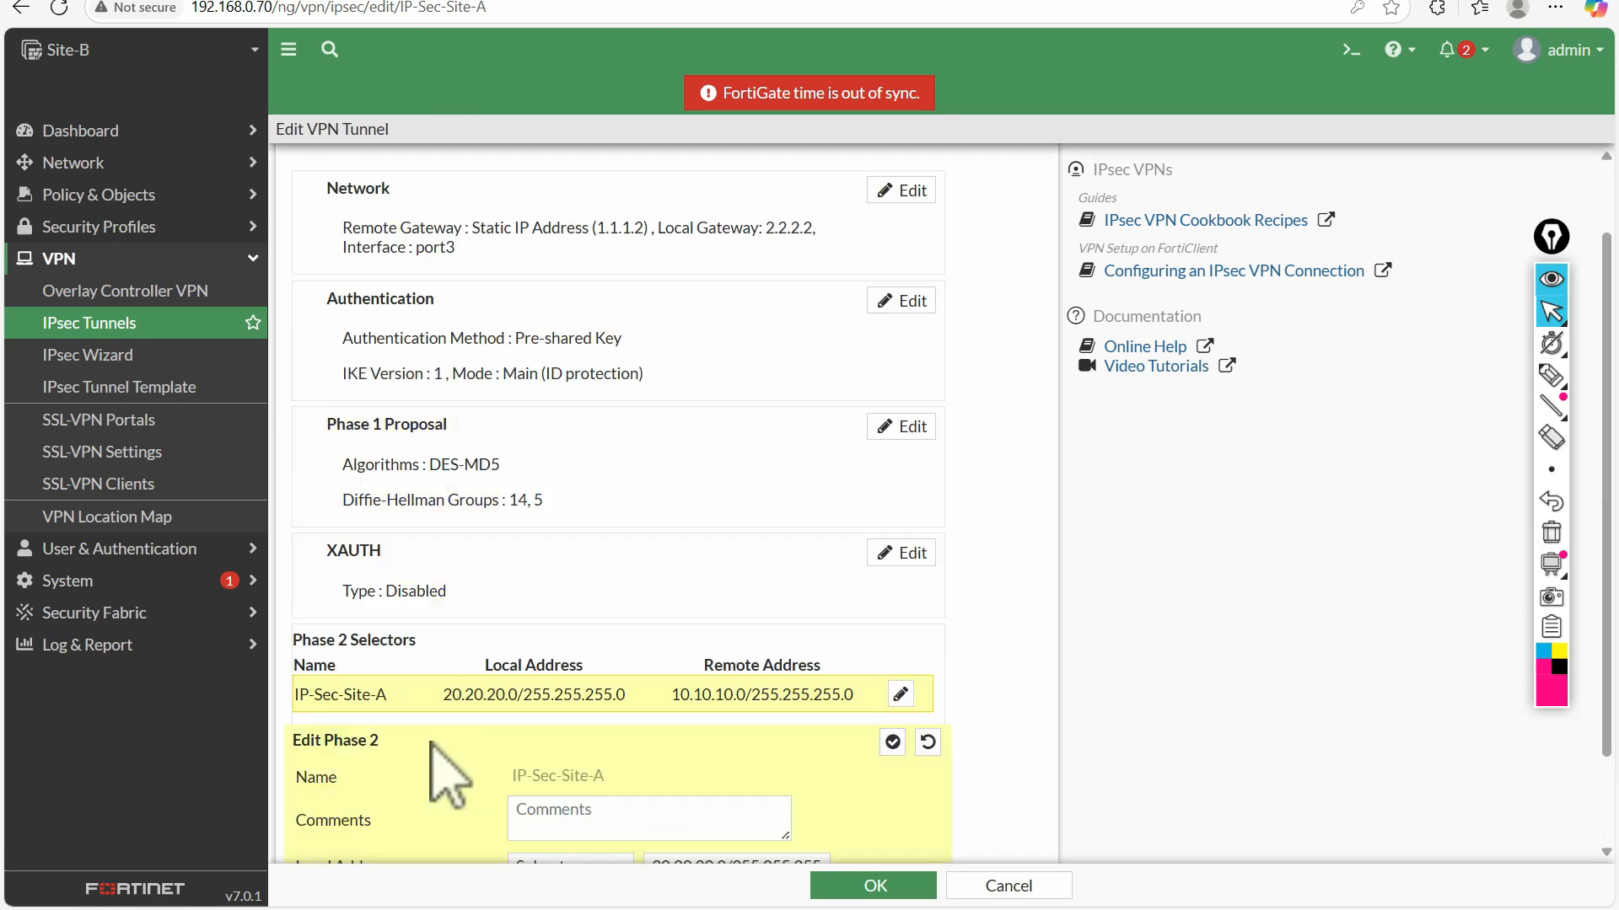
scroll(506, 744, down, 6)
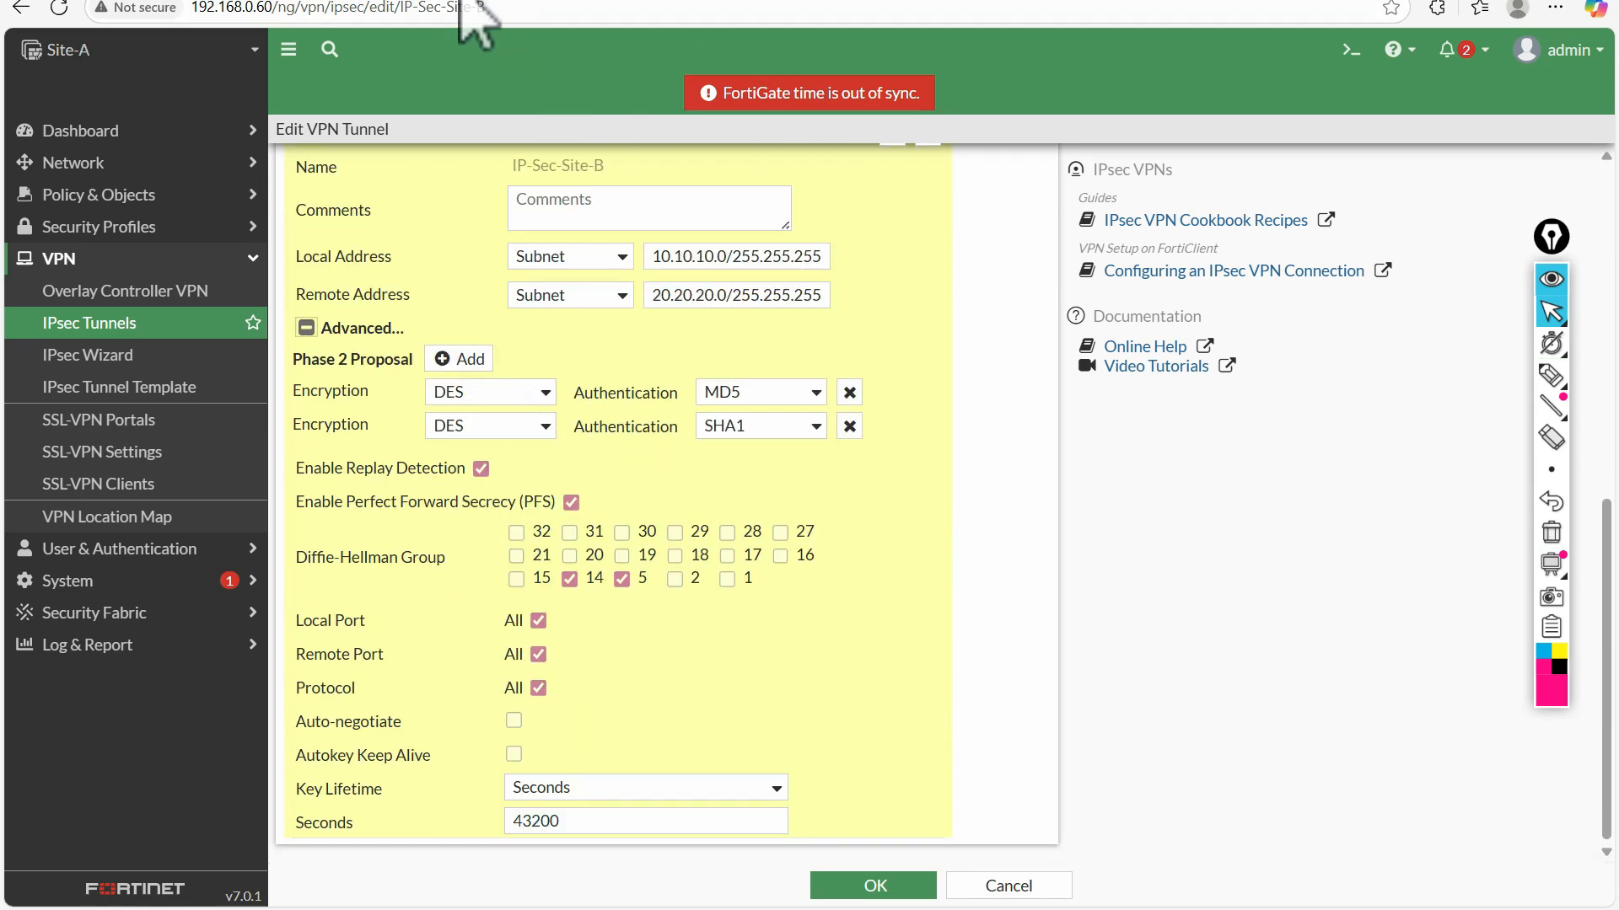
click(933, 887)
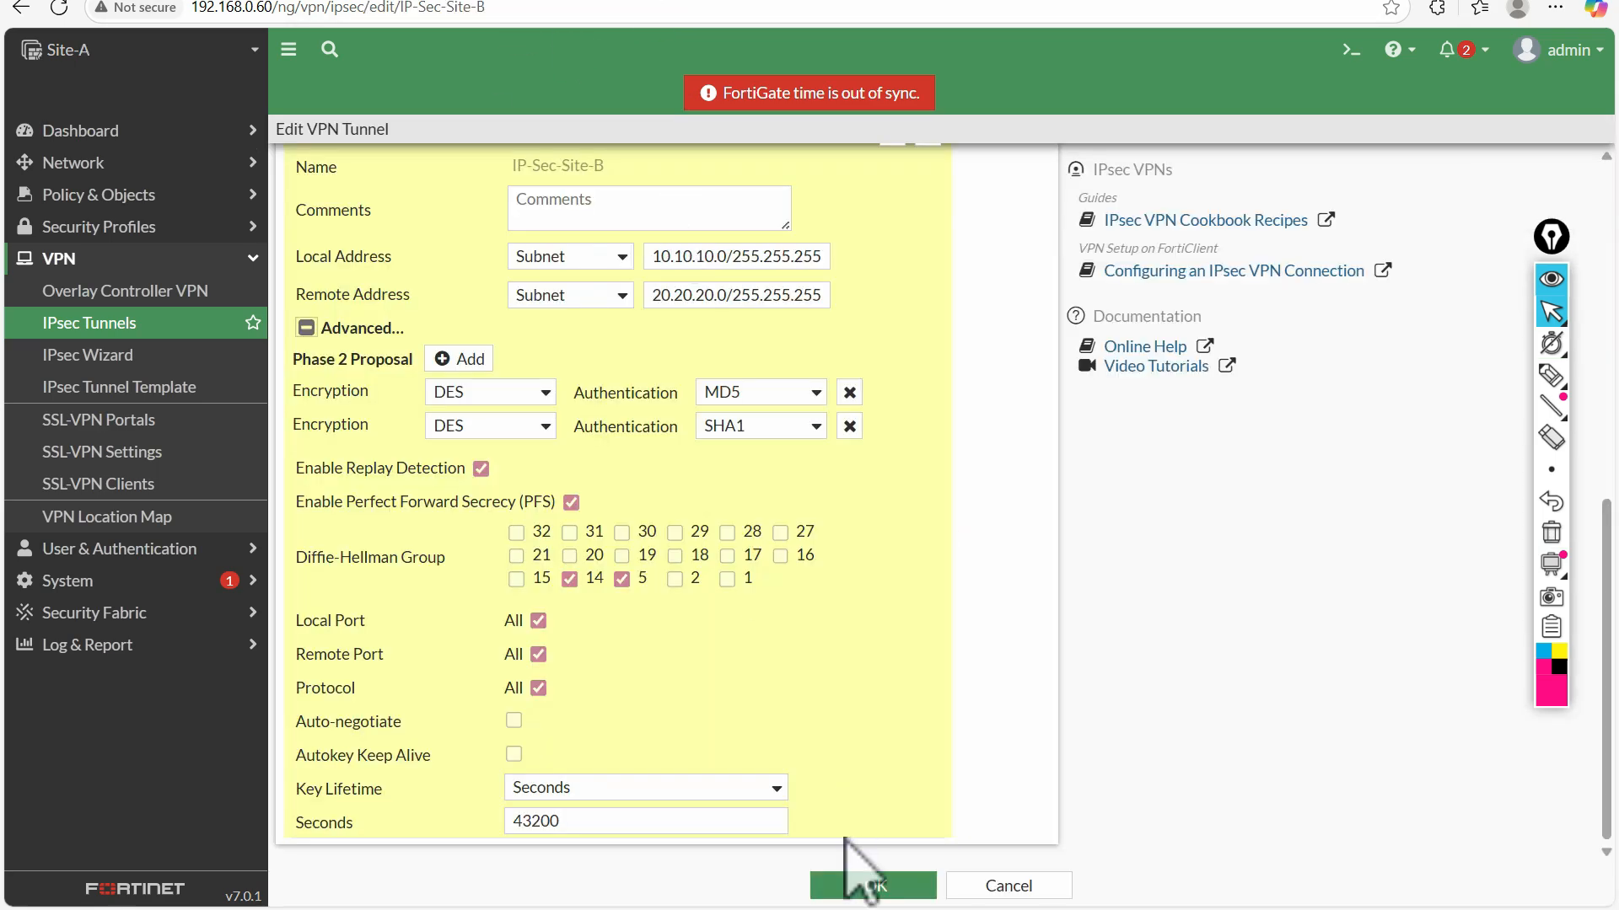
click(860, 883)
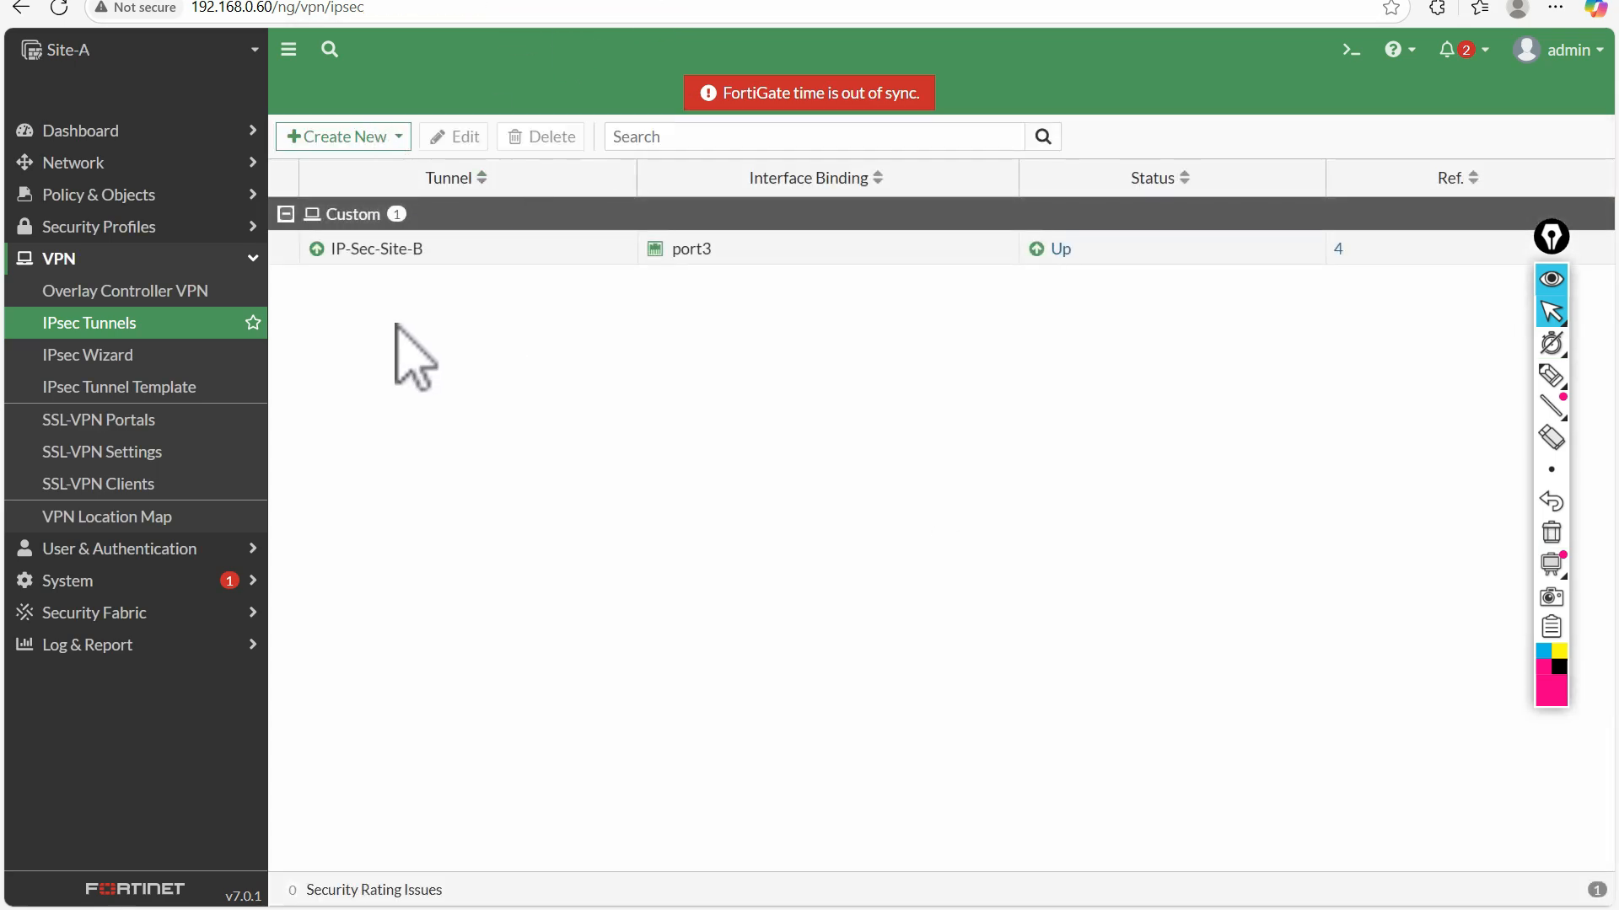
Preview the Custom and Site to Site templates for a new Site-A tunnel with the name tes, and cancel the wizard
click(316, 137)
click(337, 166)
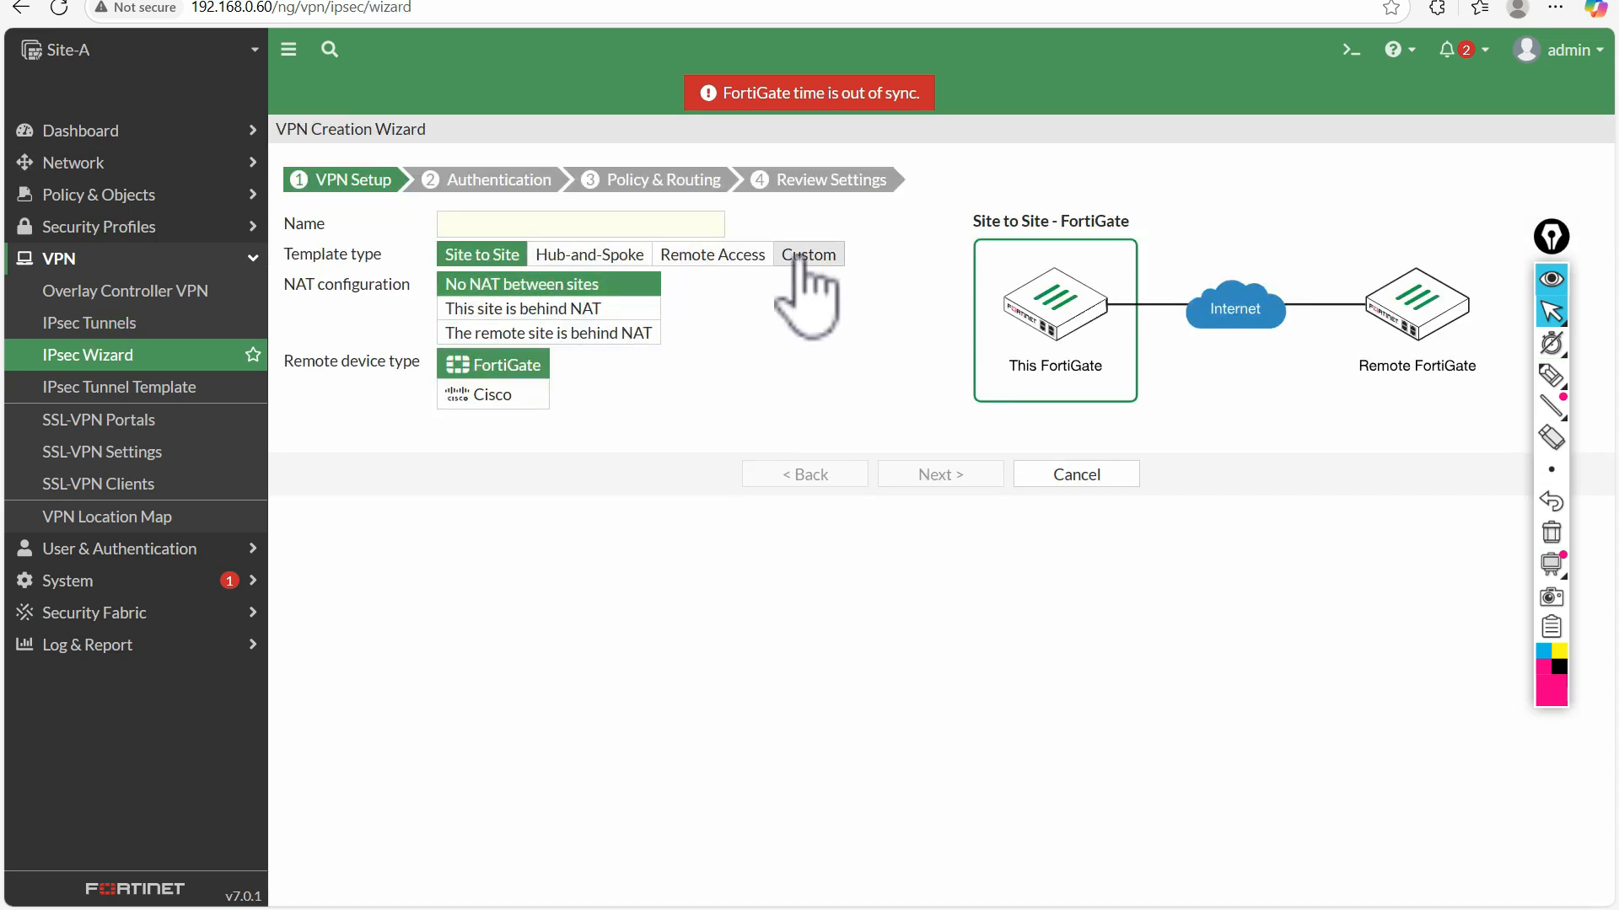
click(808, 255)
click(465, 223)
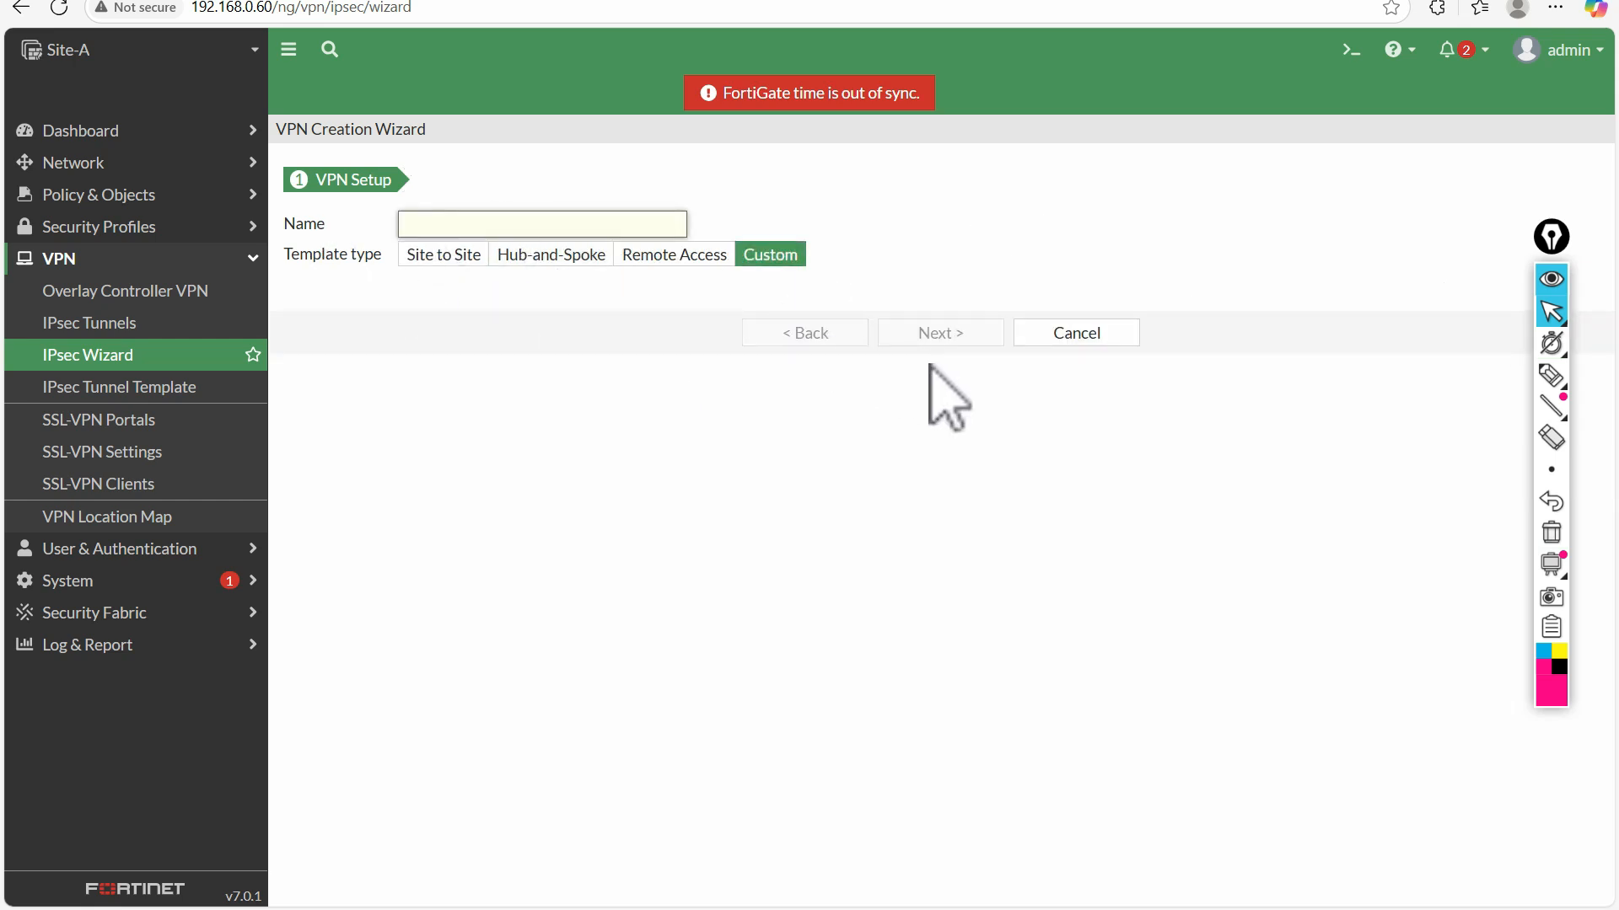
click(225, 358)
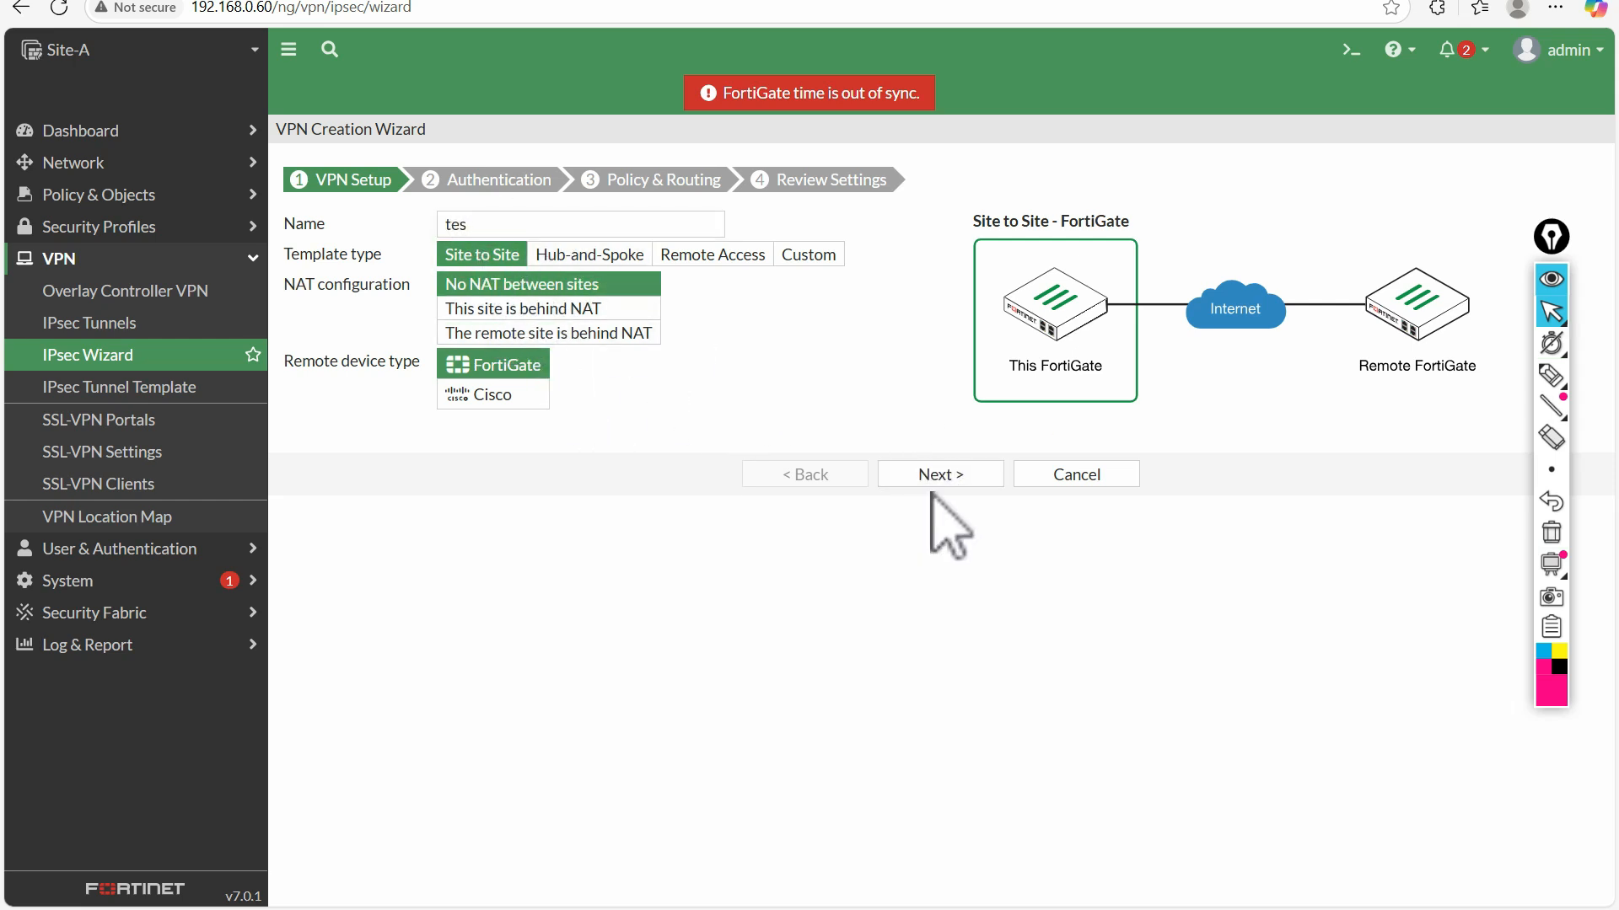
click(930, 476)
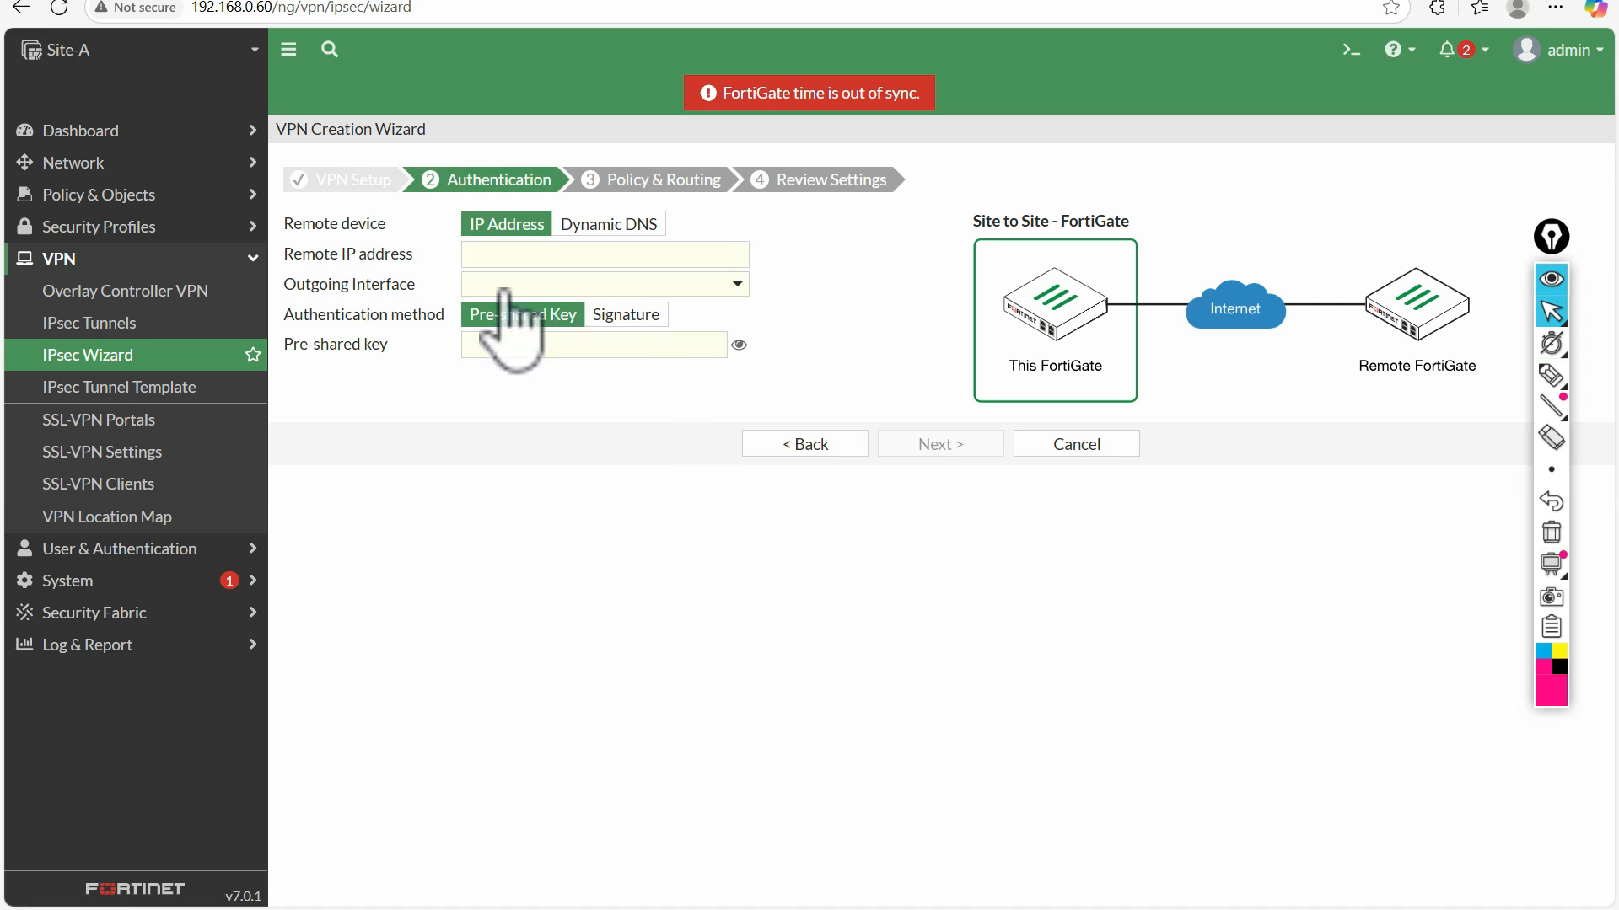
click(1076, 445)
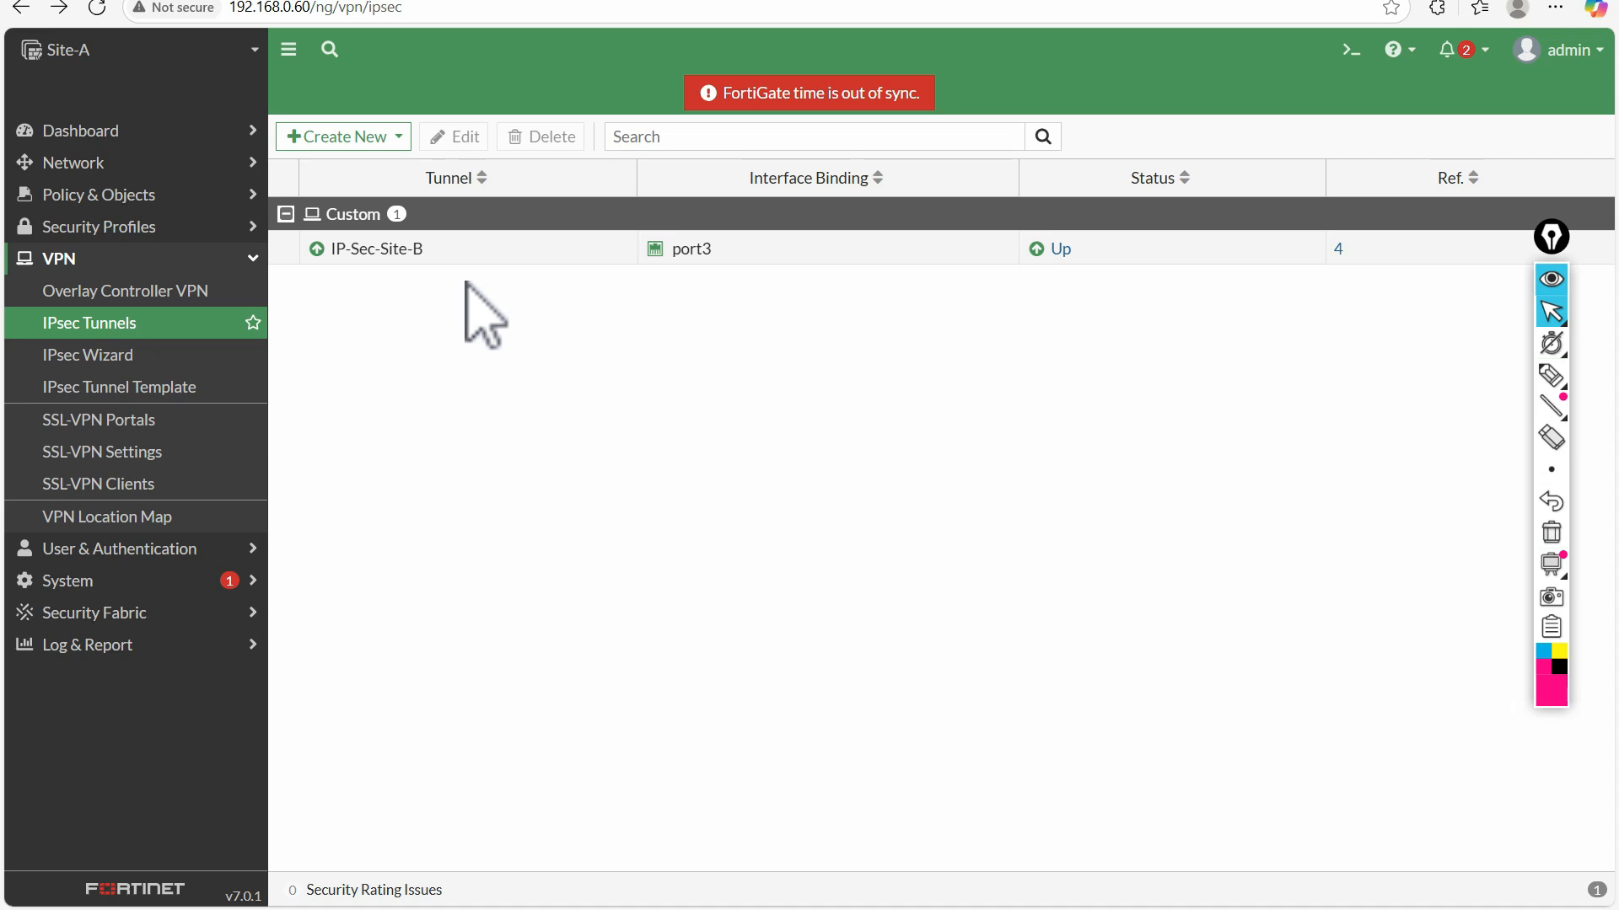
Reopen Site-A's IP-Sec-Site-B tunnel to view its settings, and return to the tunnel list
click(507, 257)
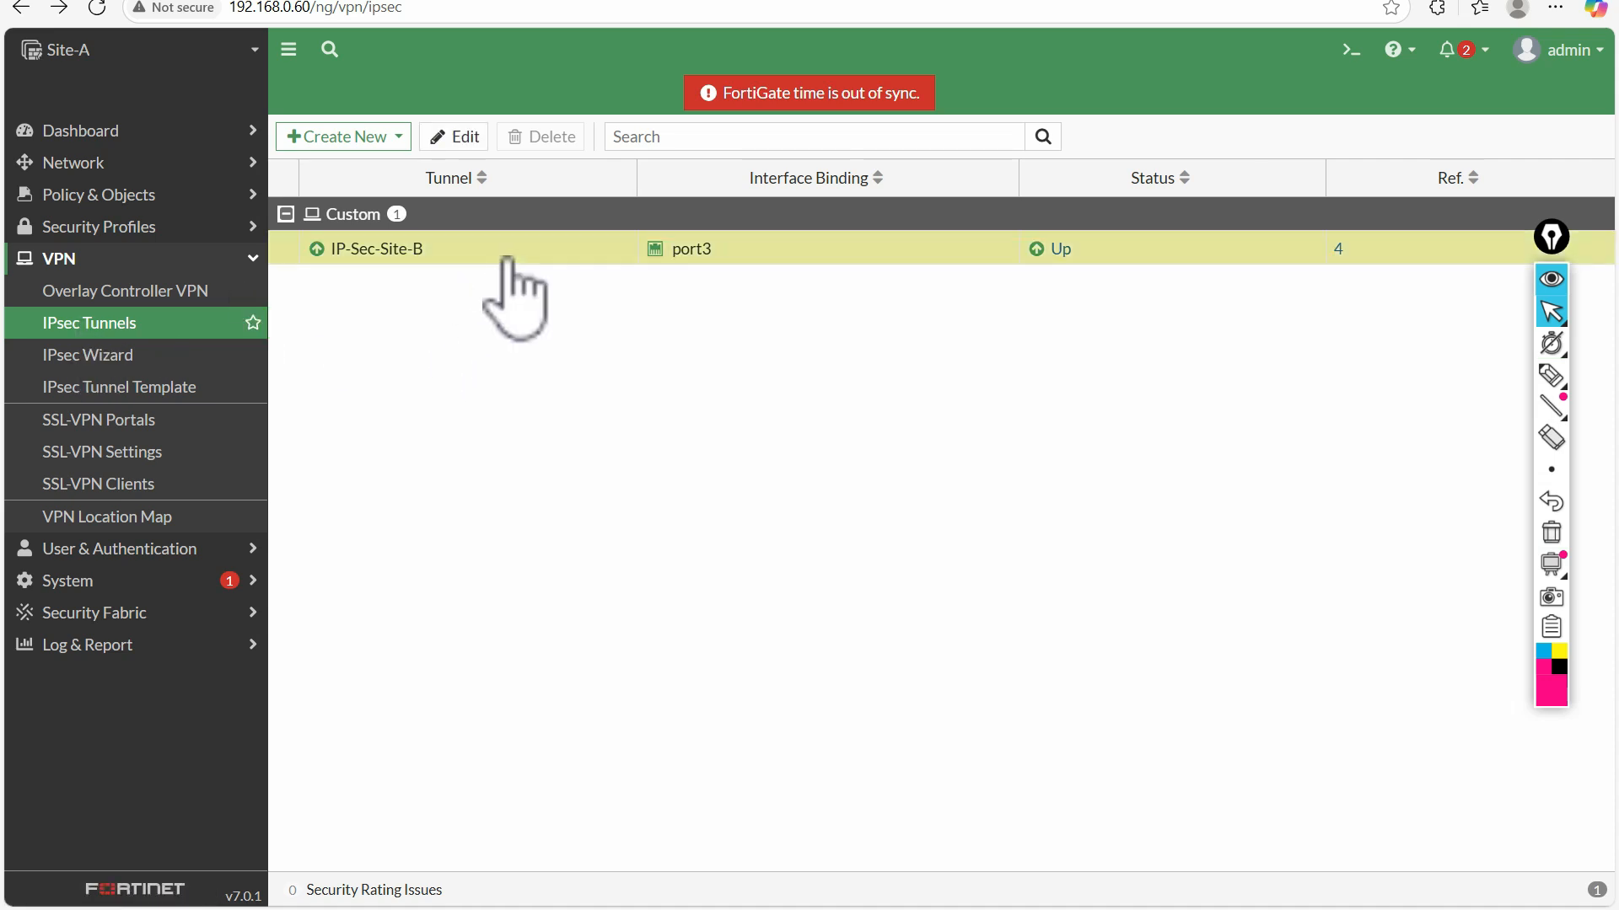
double_click(507, 257)
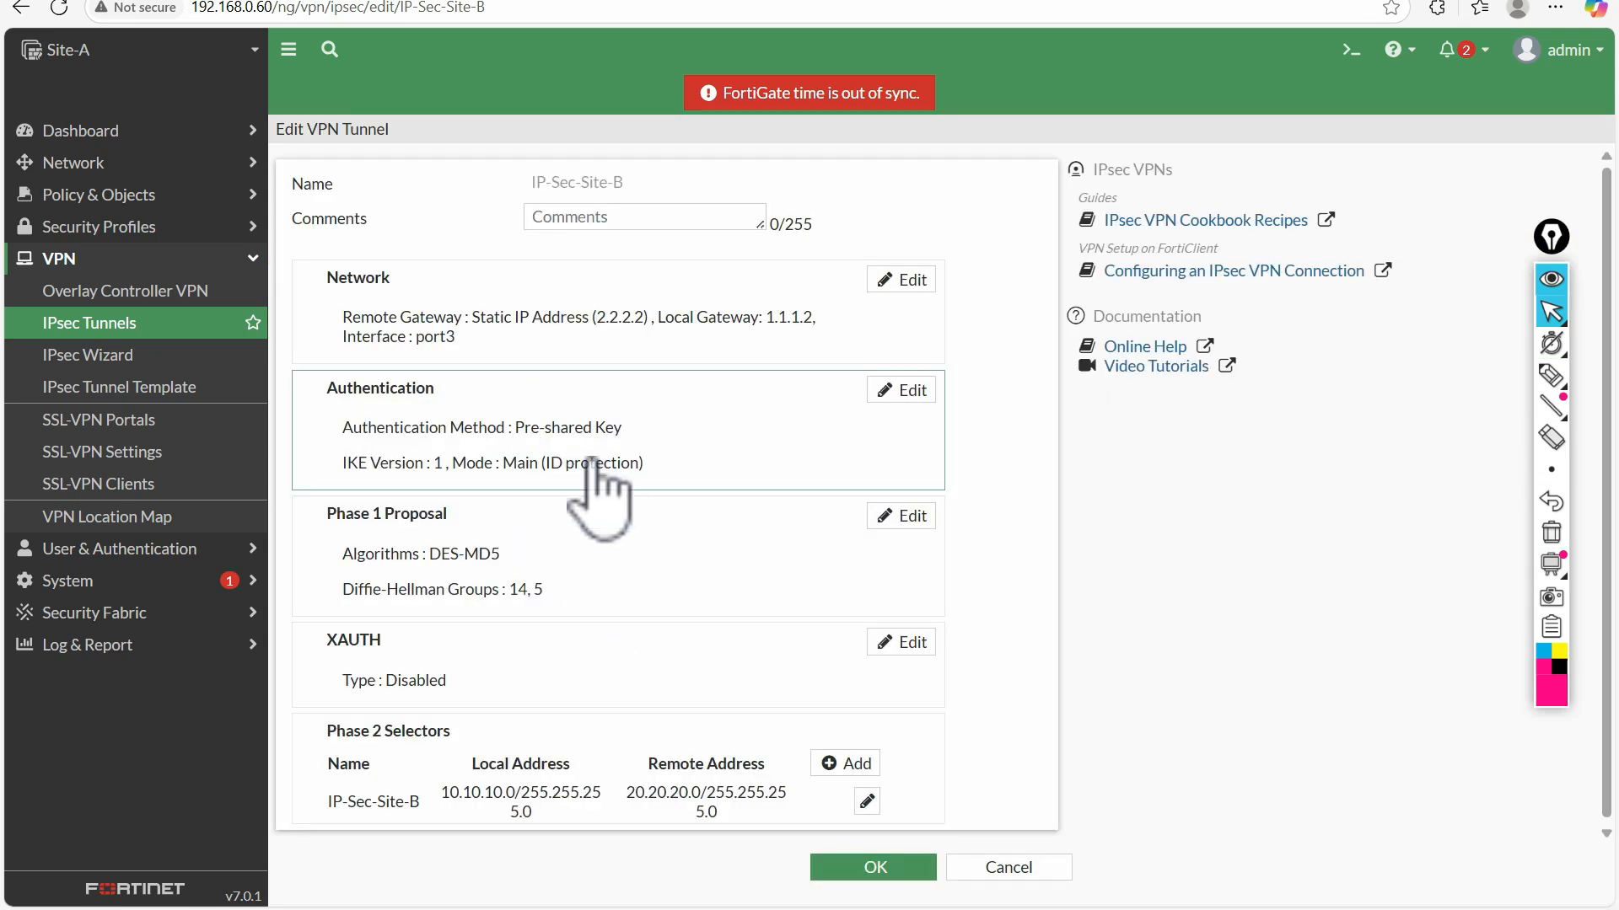
click(131, 319)
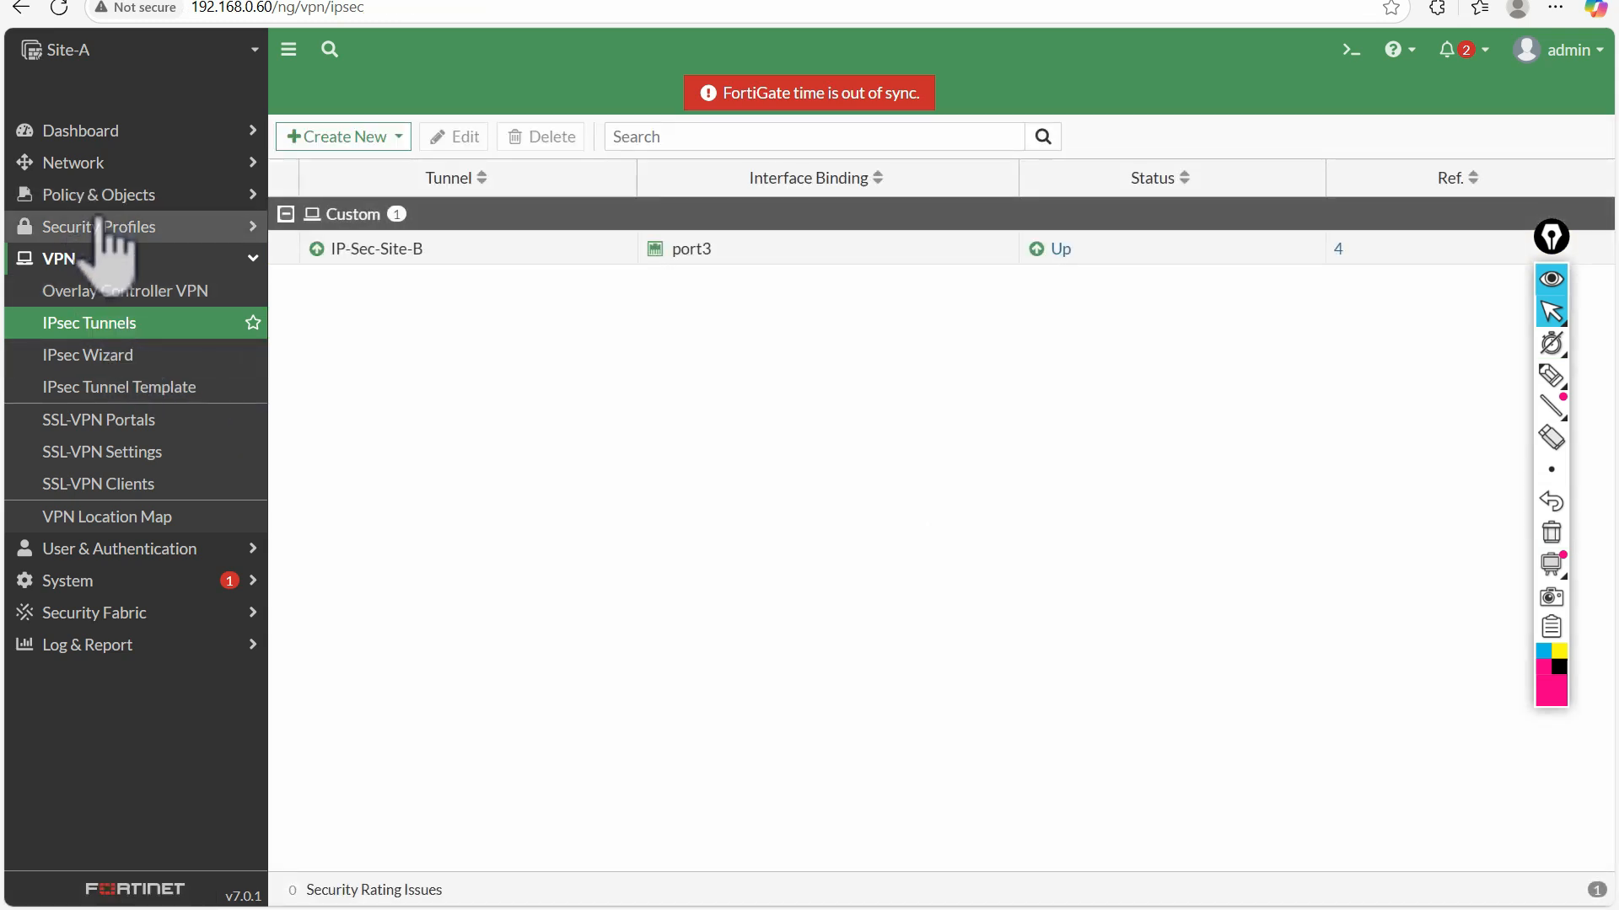
Open Site-A's default static route, check-mark its gateway address with the pen, and clear the mark
click(106, 165)
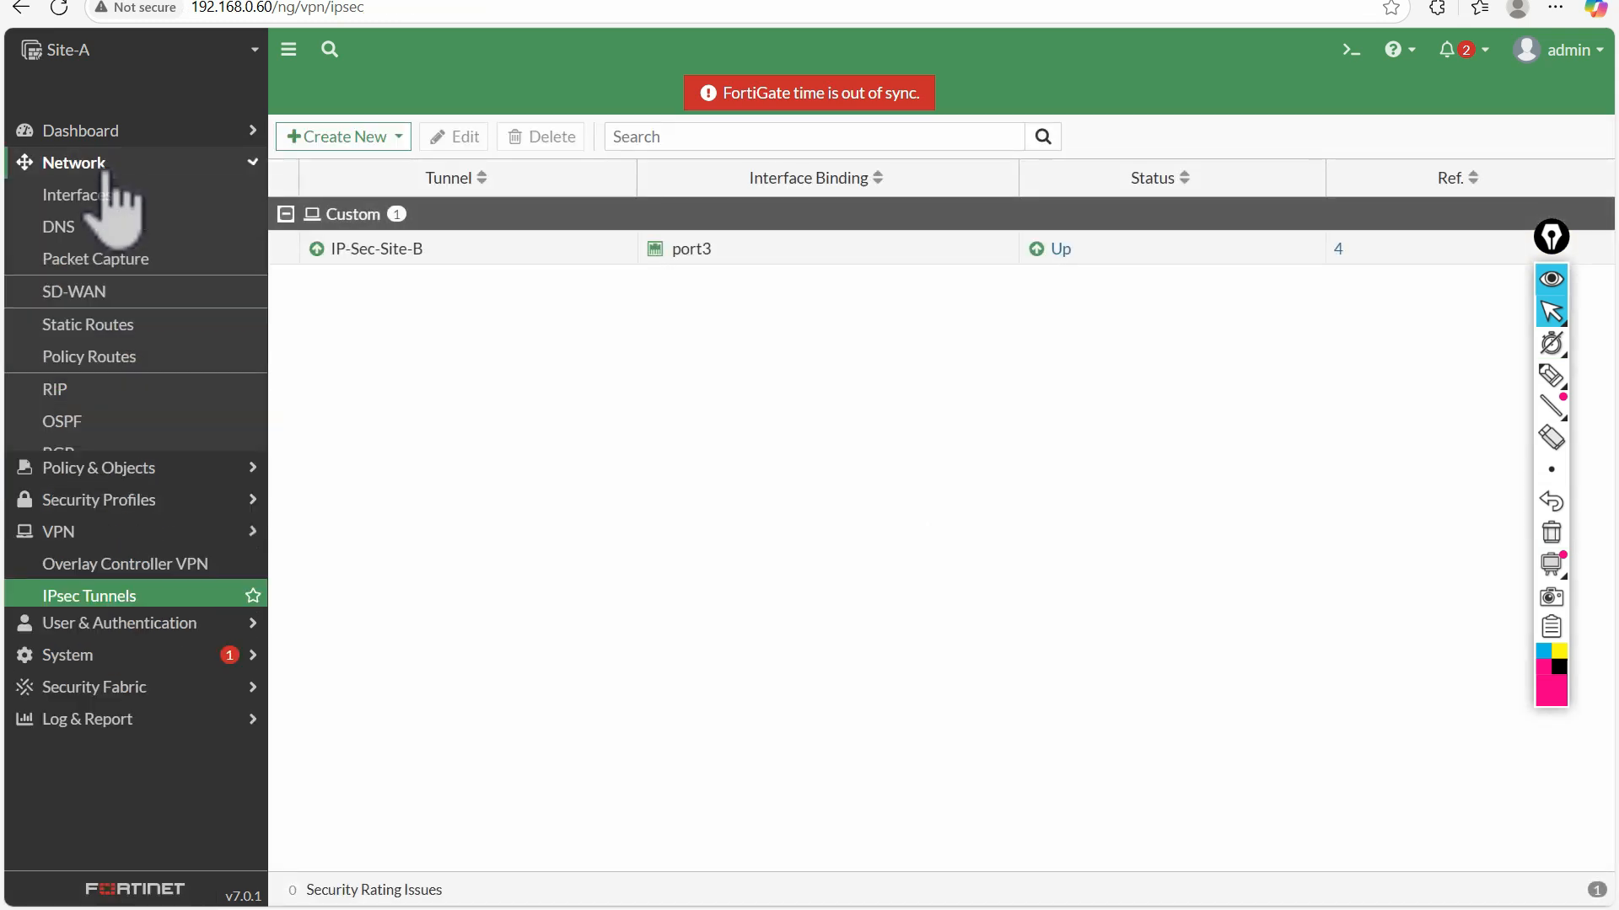
click(118, 326)
double_click(499, 258)
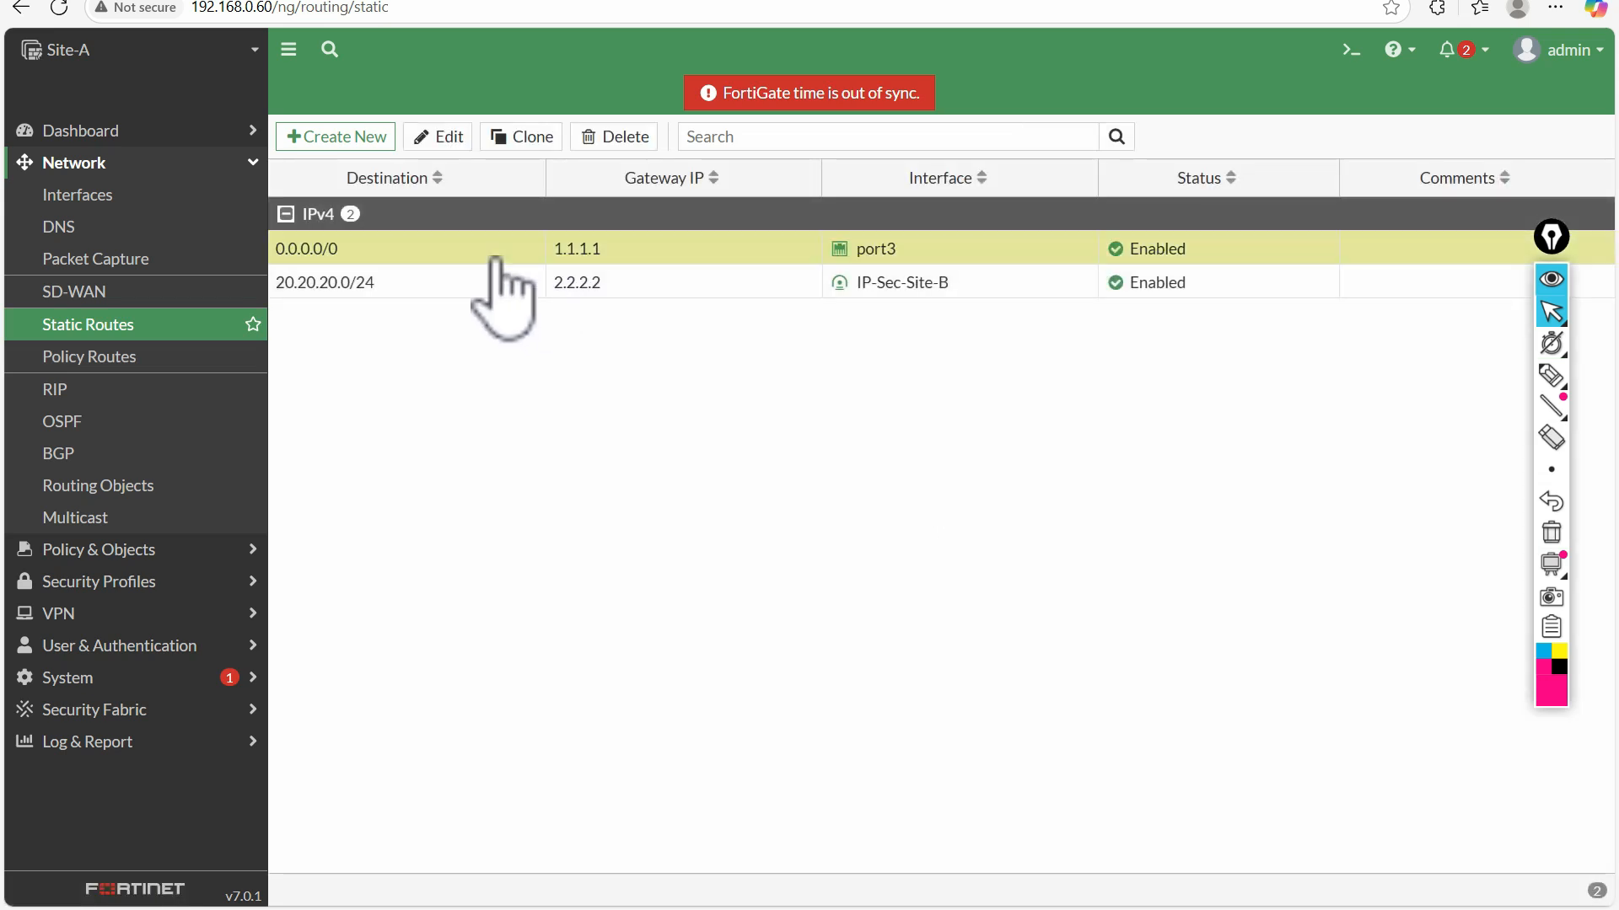
click(1552, 375)
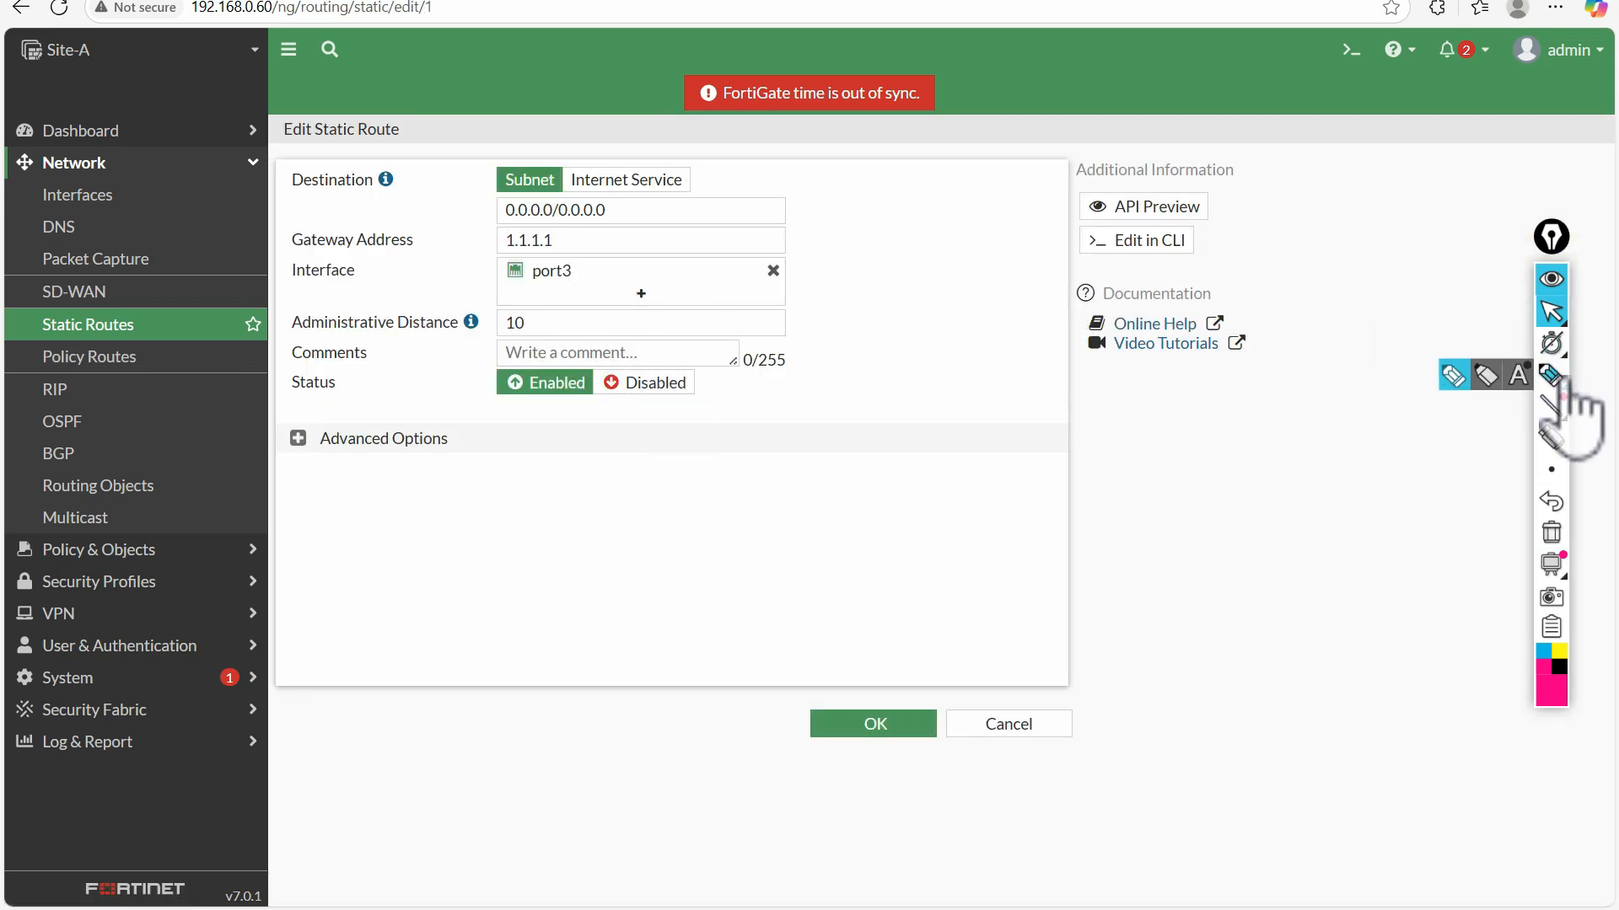
drag(588, 243, 642, 226)
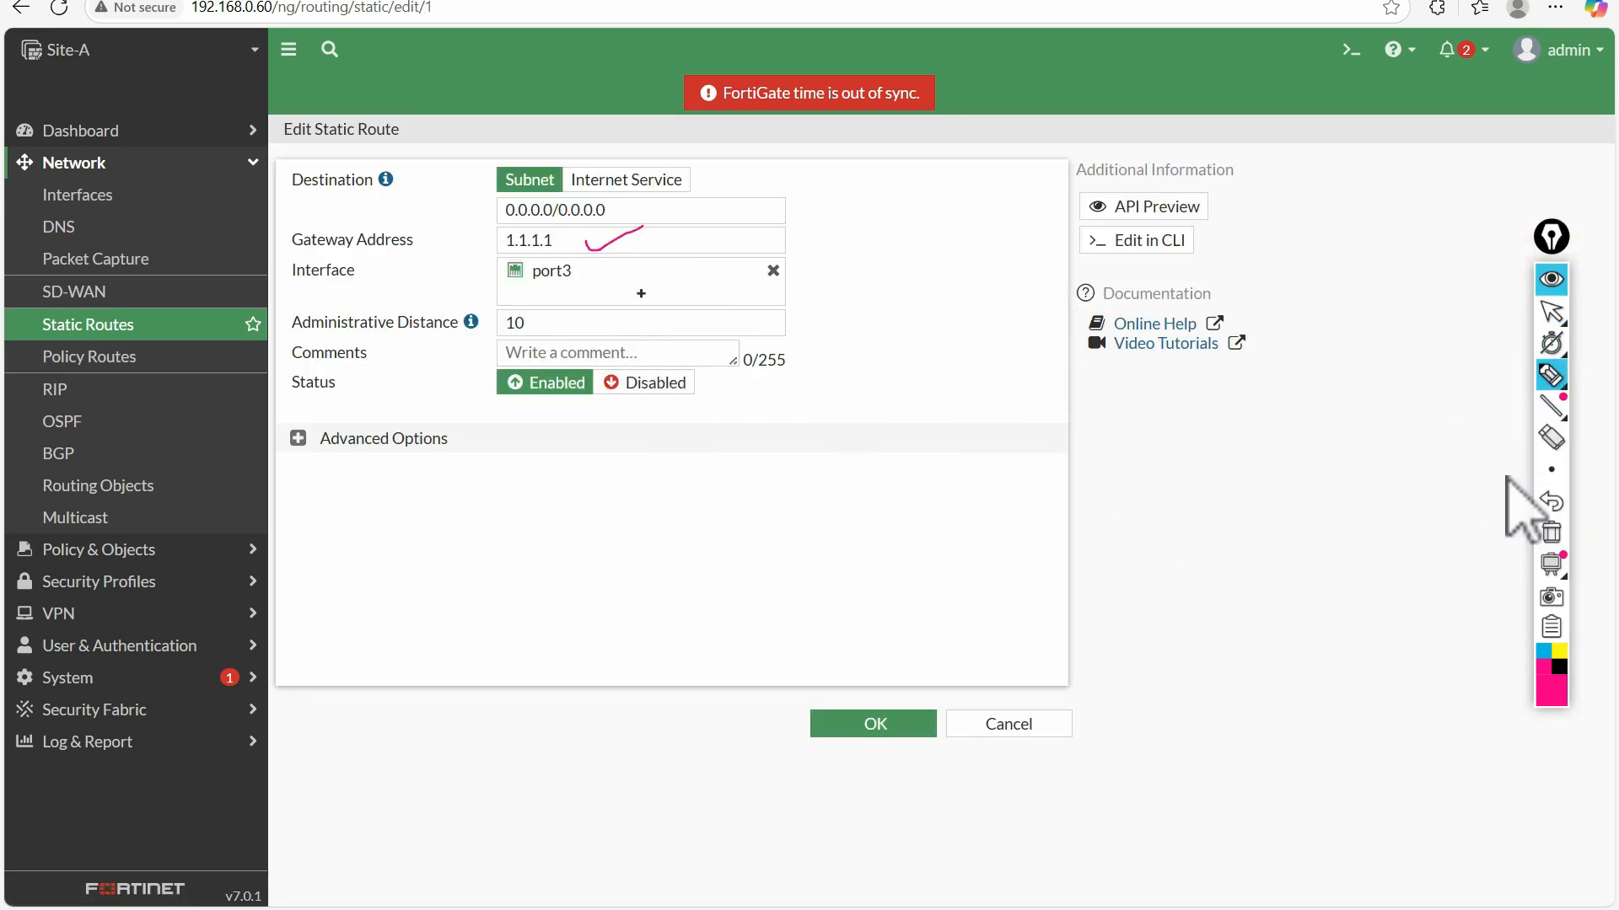
click(1552, 534)
click(1551, 313)
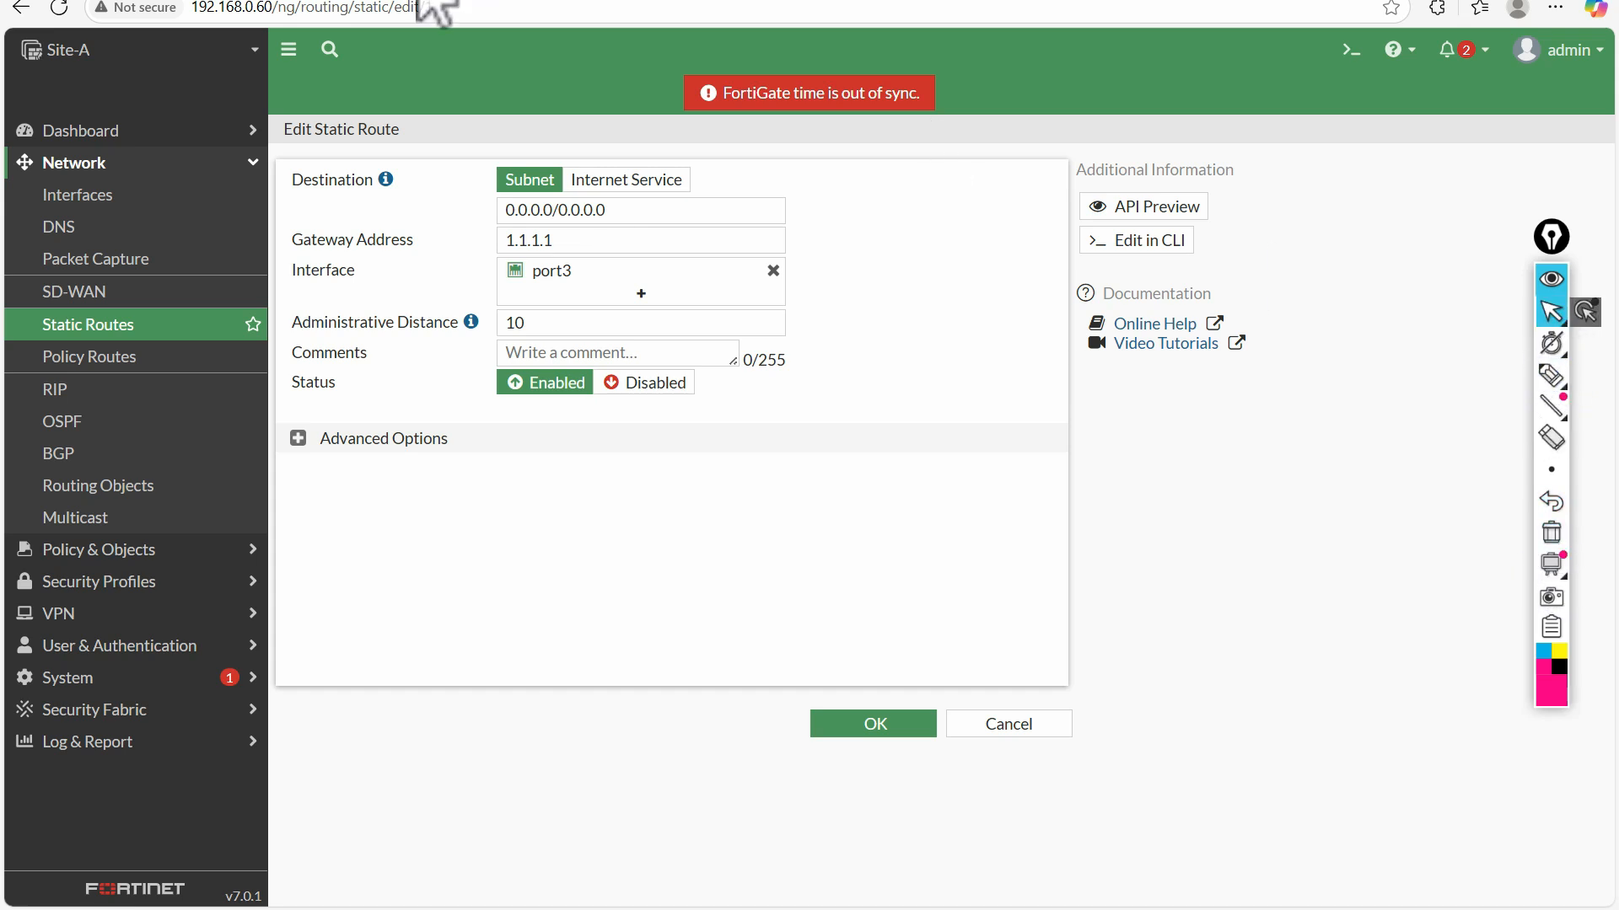
Compare Site-A's default gateway with the ISP router address on the topology diagram, and highlight the gateway address
click(161, 0)
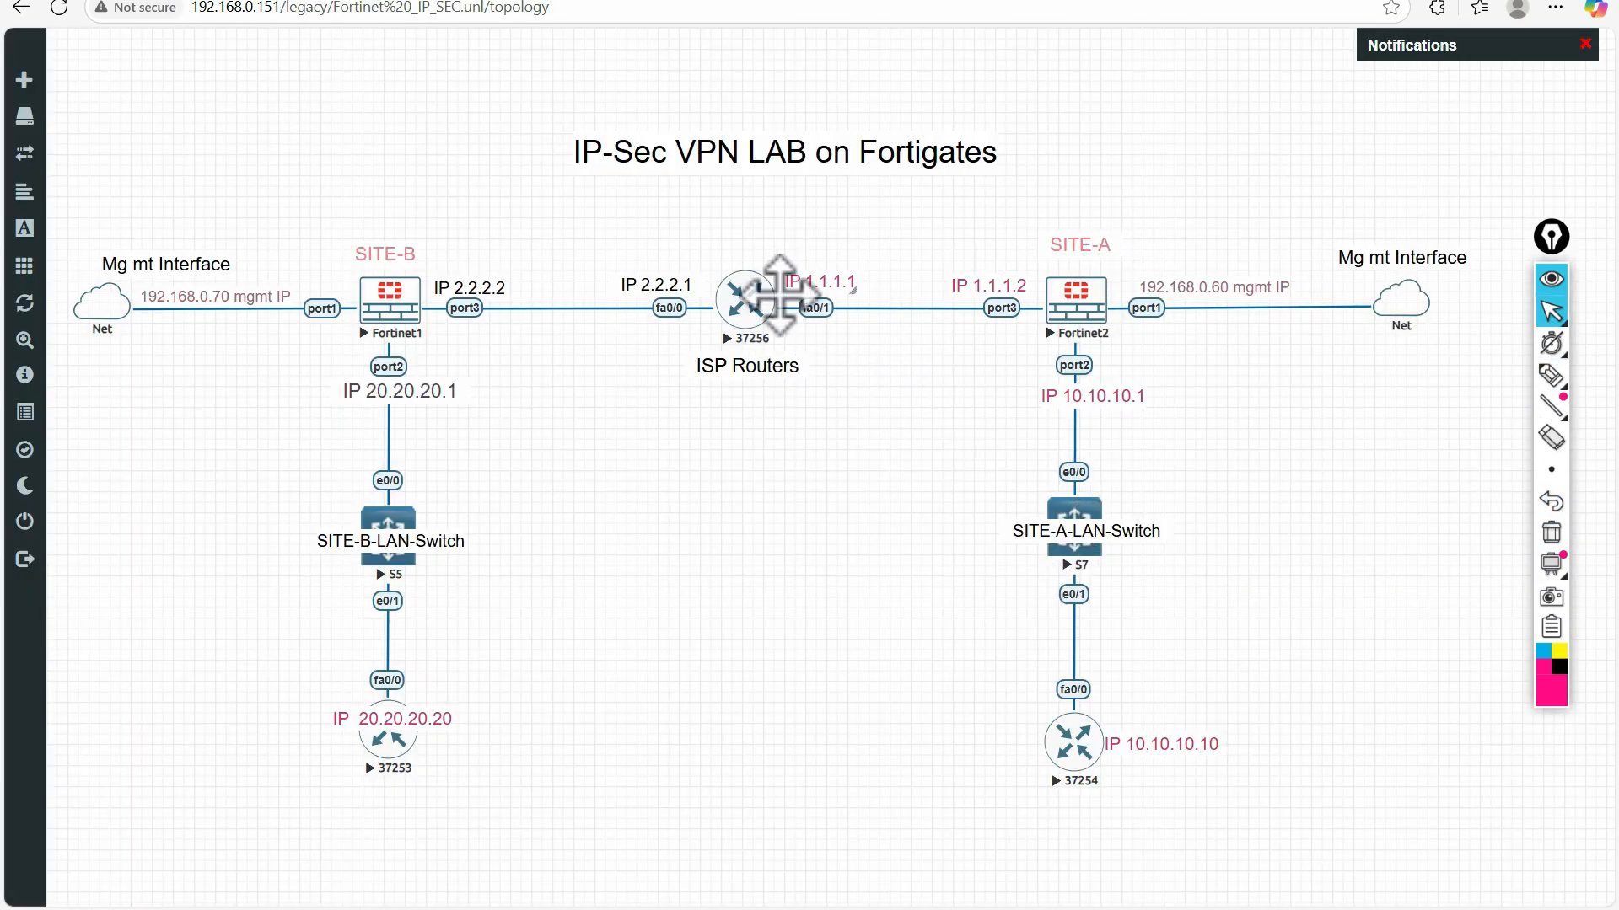
click(653, 8)
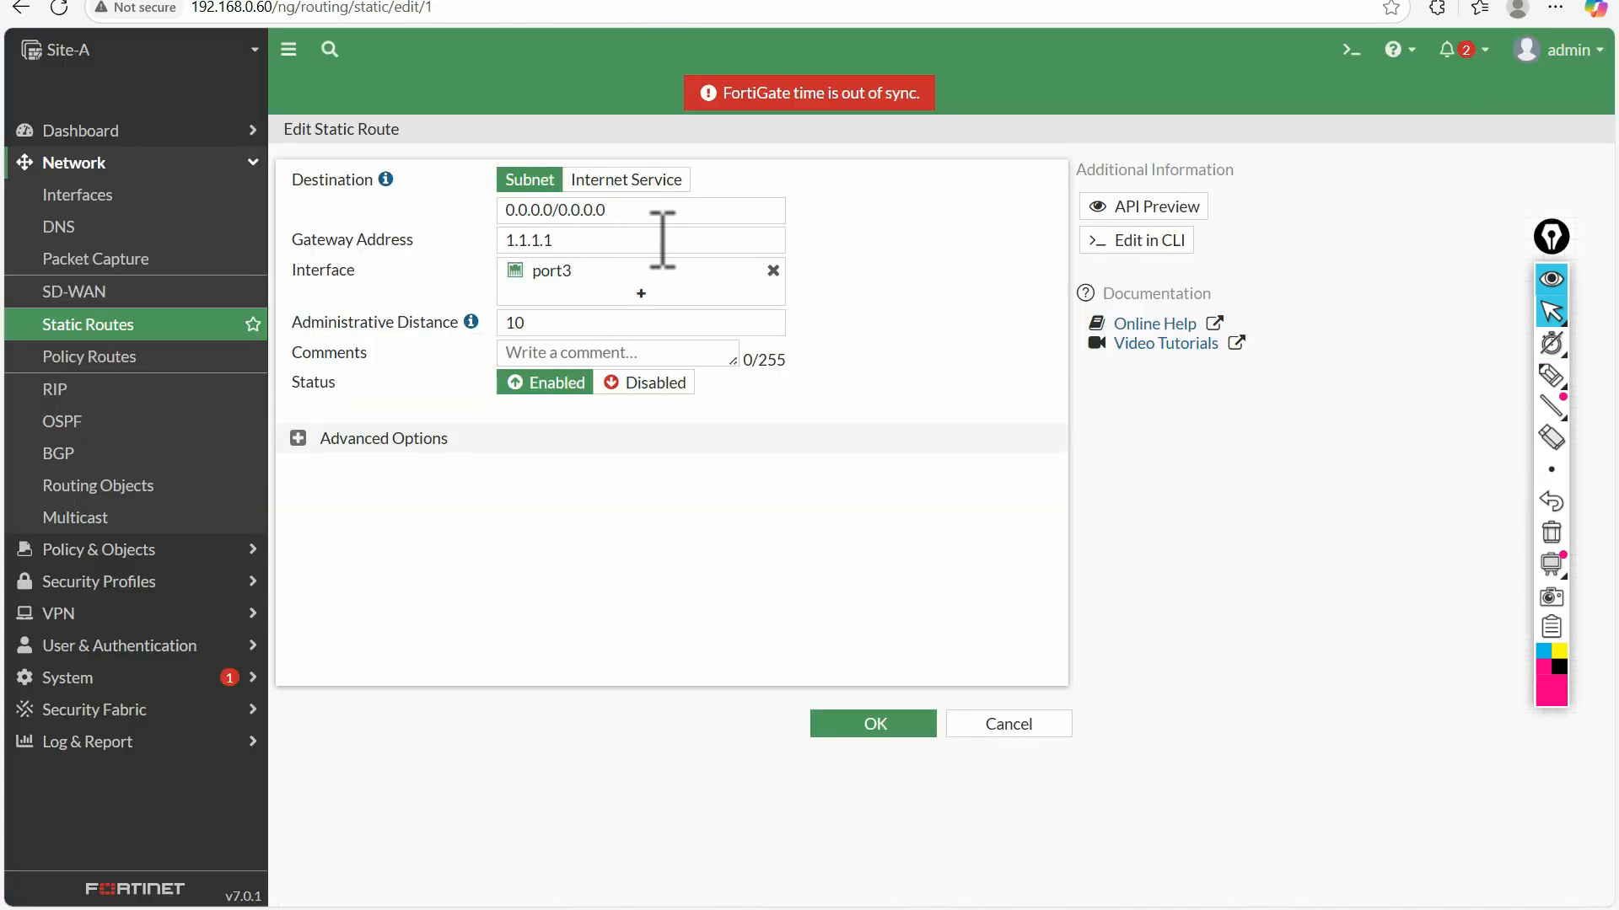
drag(551, 240, 517, 240)
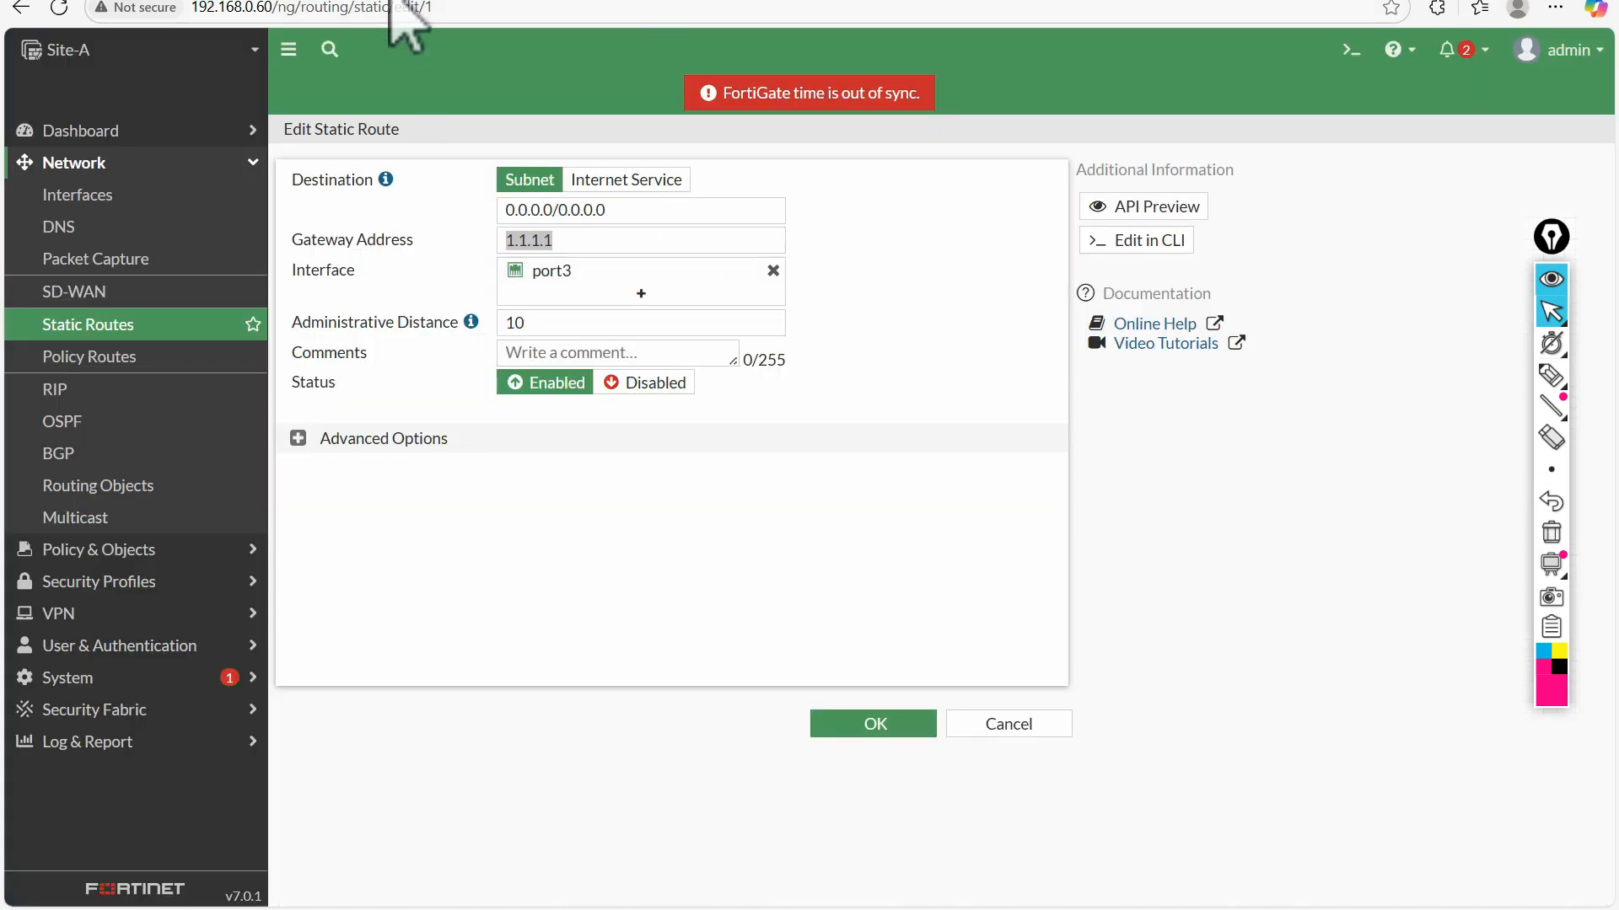
Open Site-B's default static route and compare its gateway with the ISP router address on the topology diagram
click(408, 8)
click(92, 195)
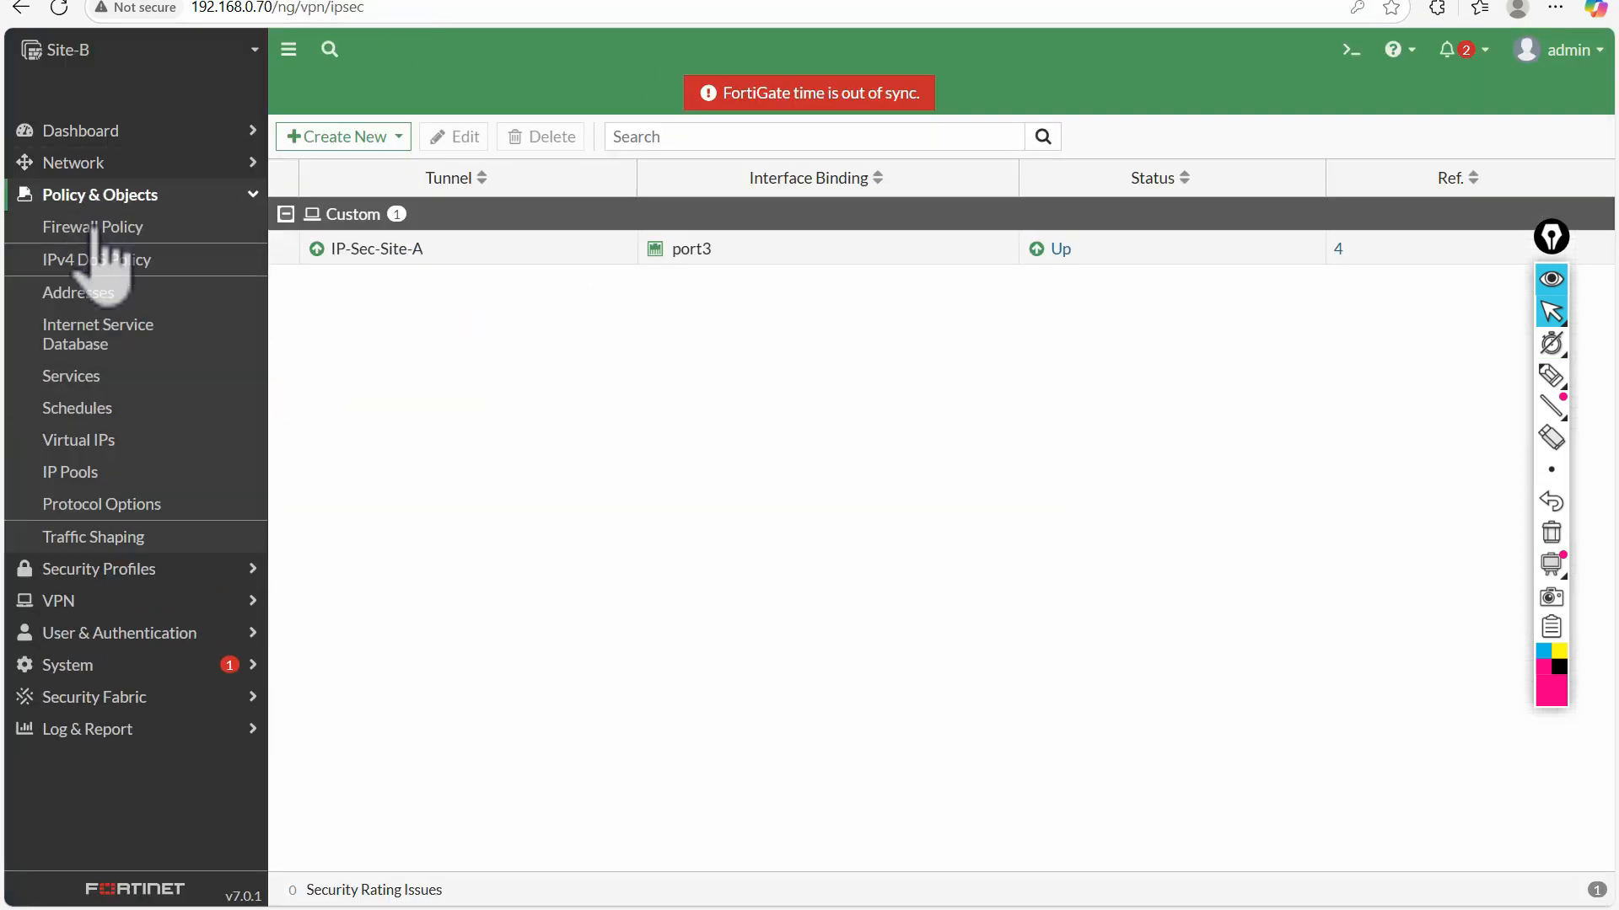
click(92, 162)
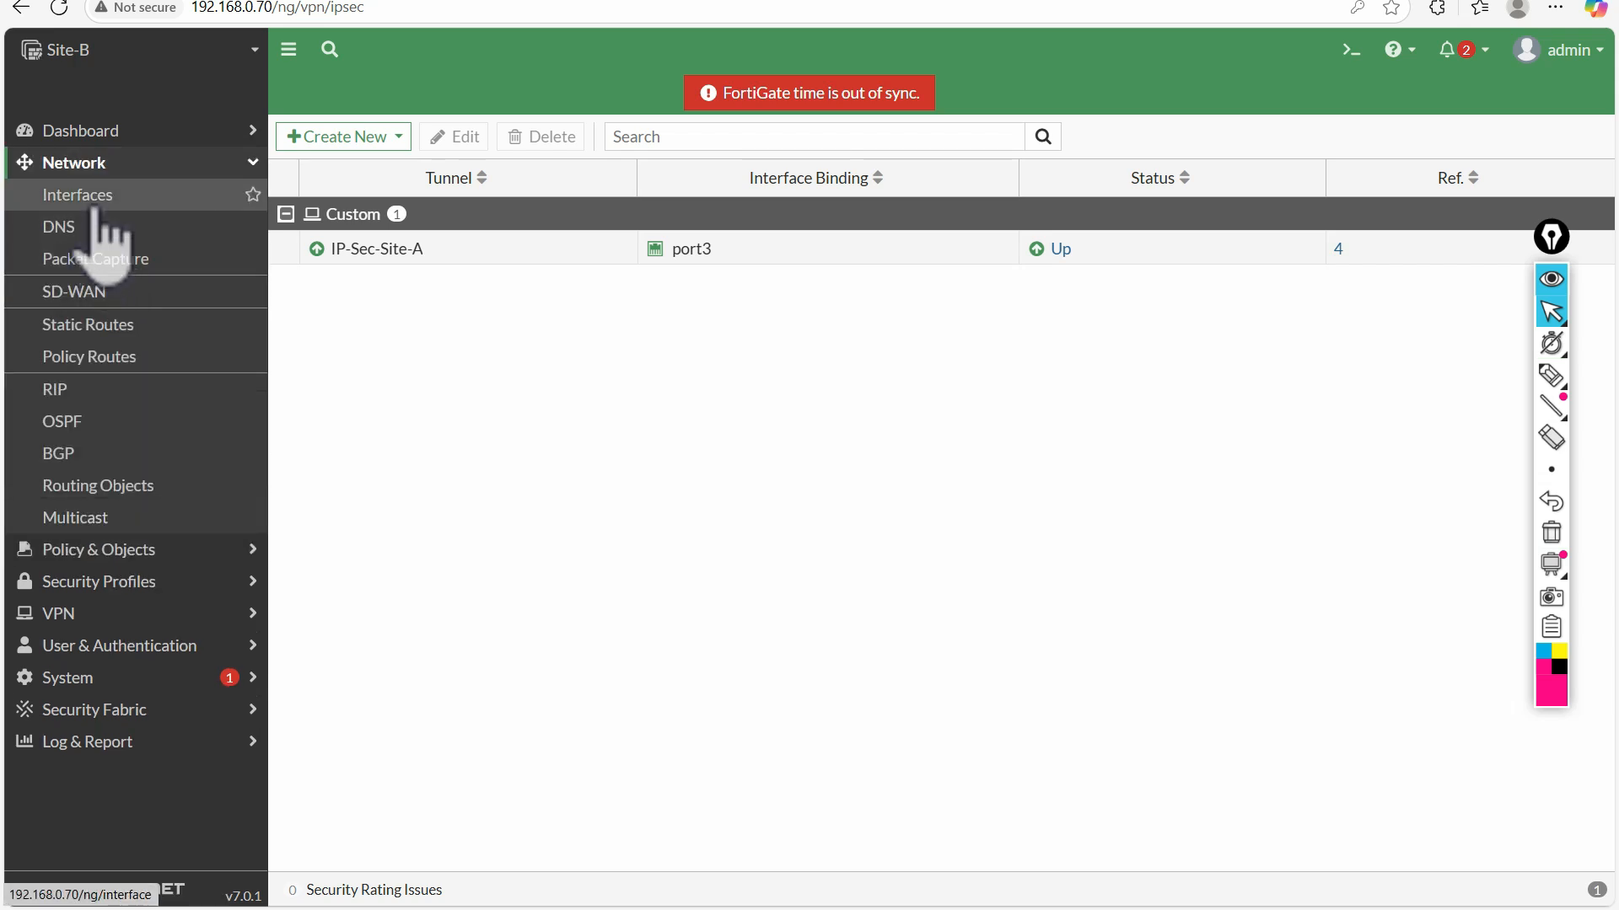
click(97, 326)
double_click(495, 252)
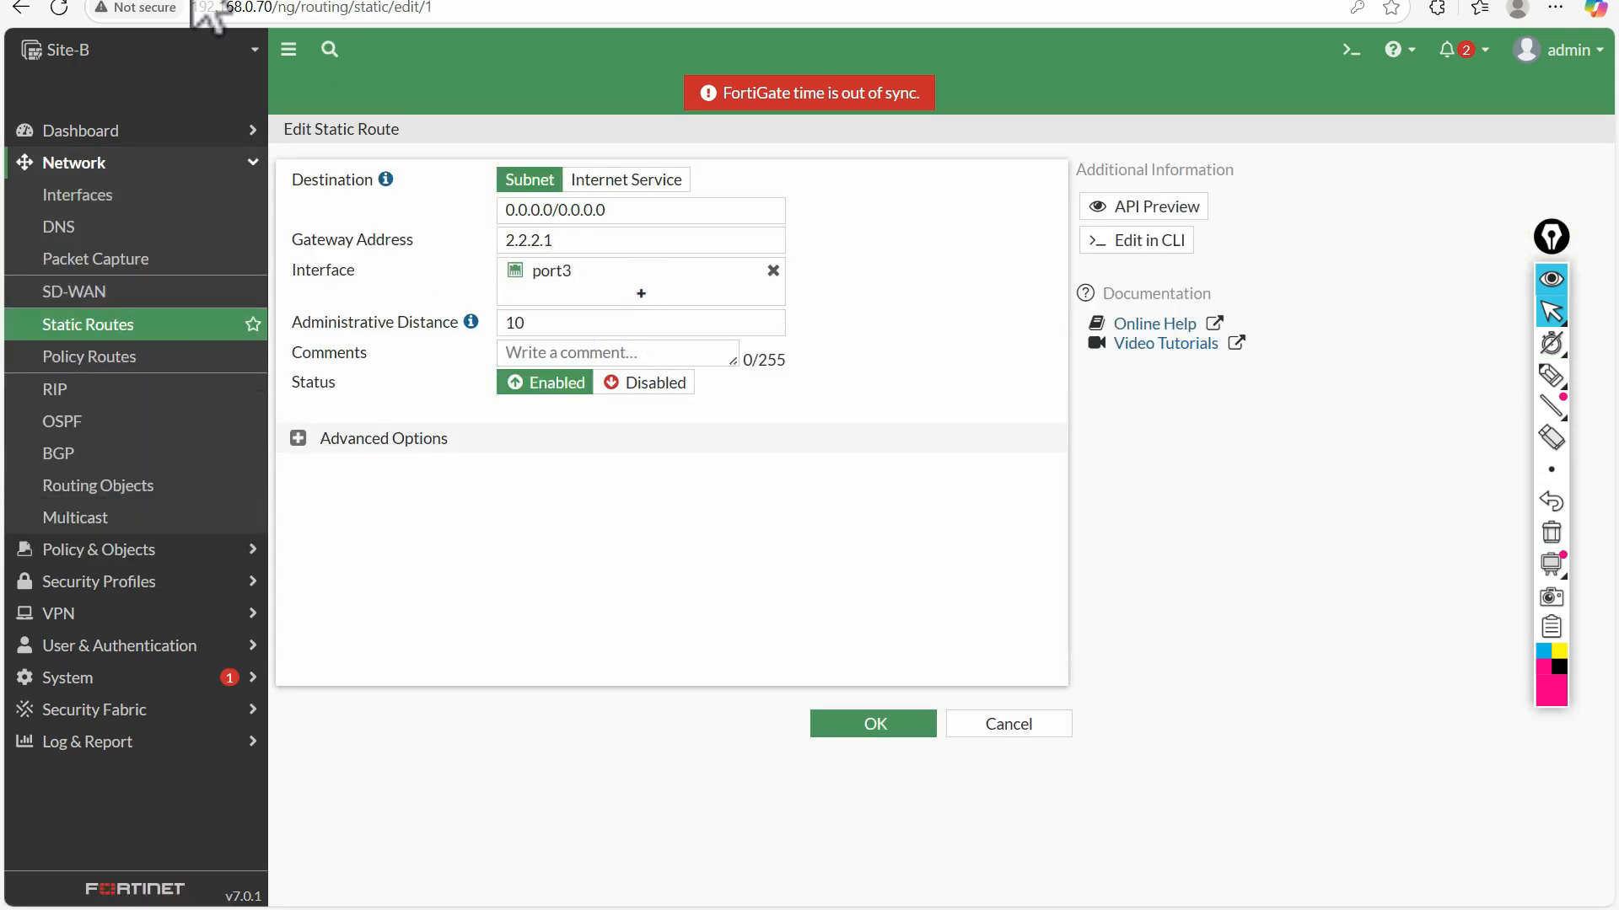
click(177, 0)
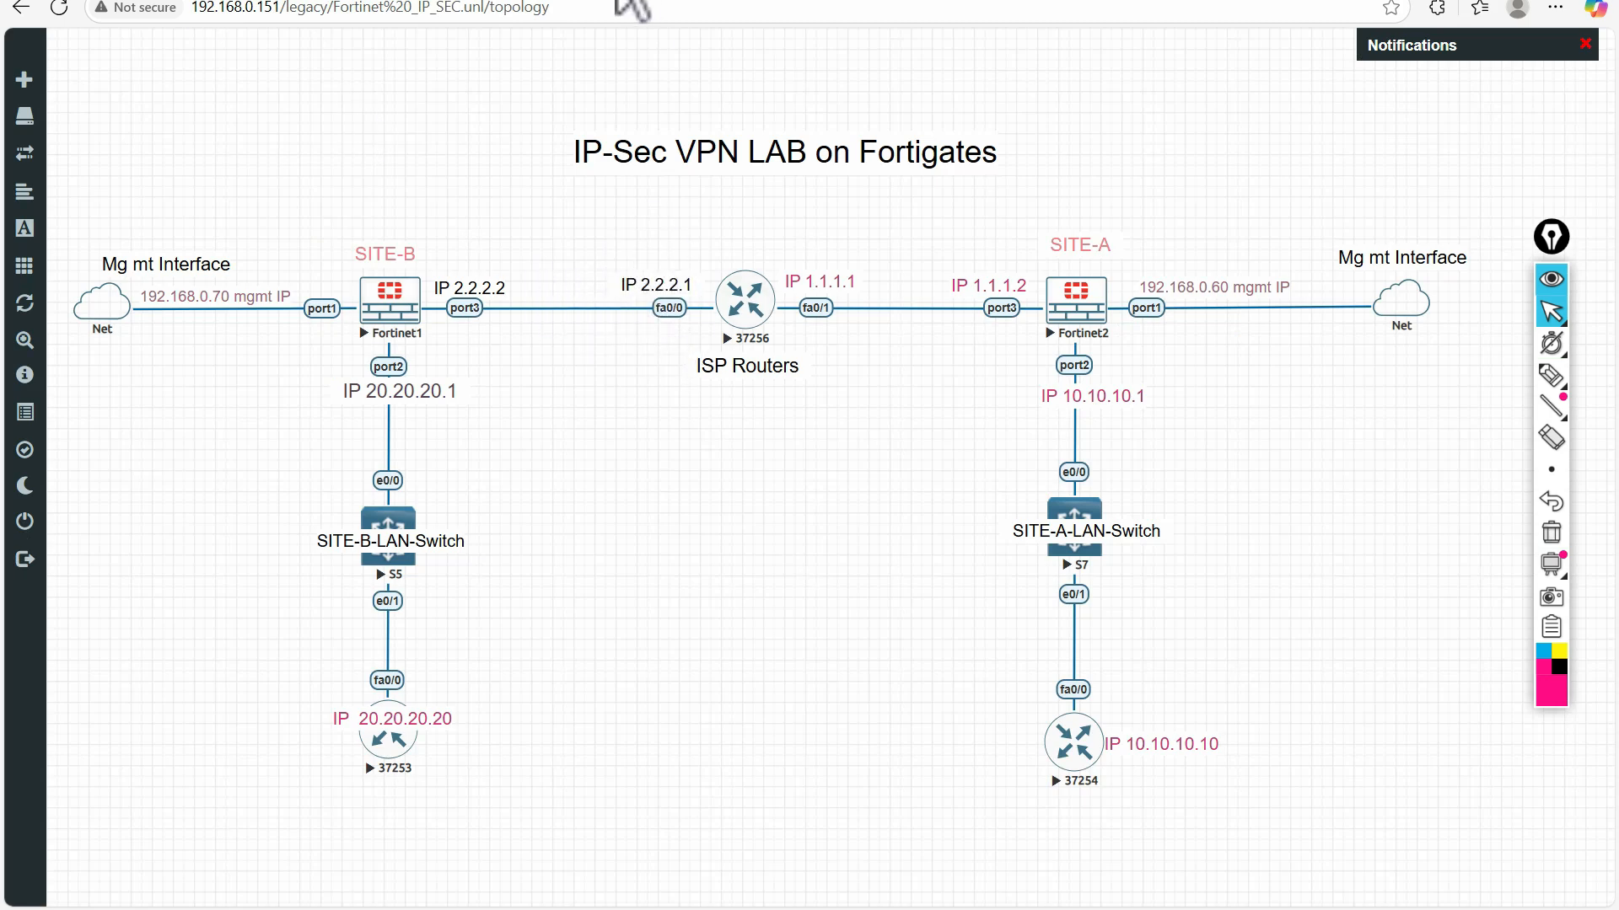
click(440, 2)
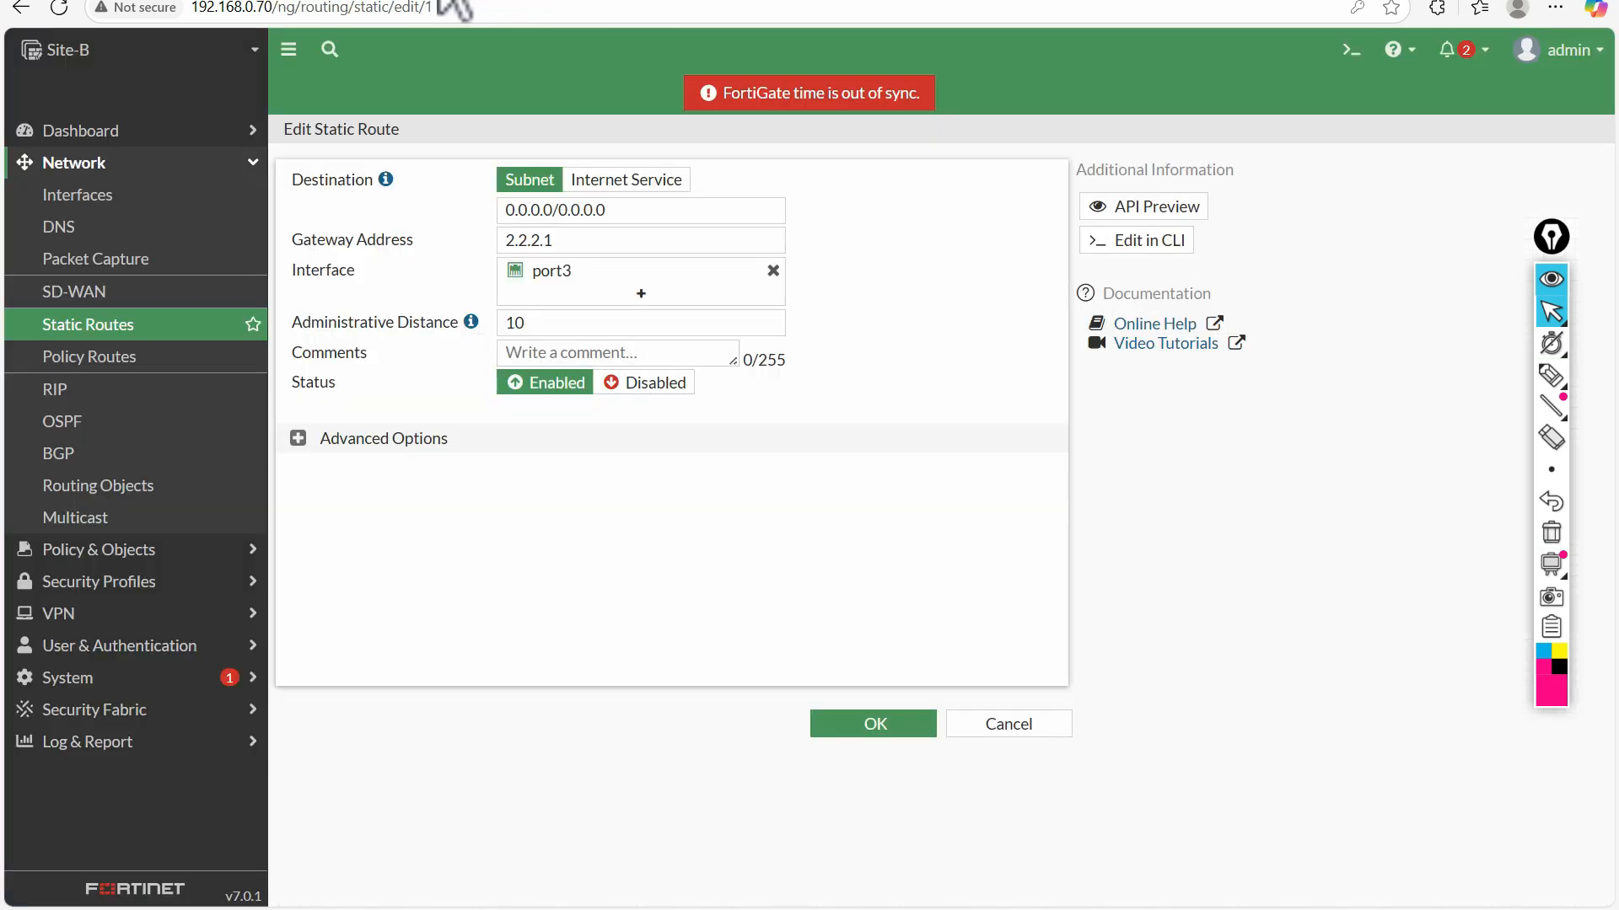
click(253, 8)
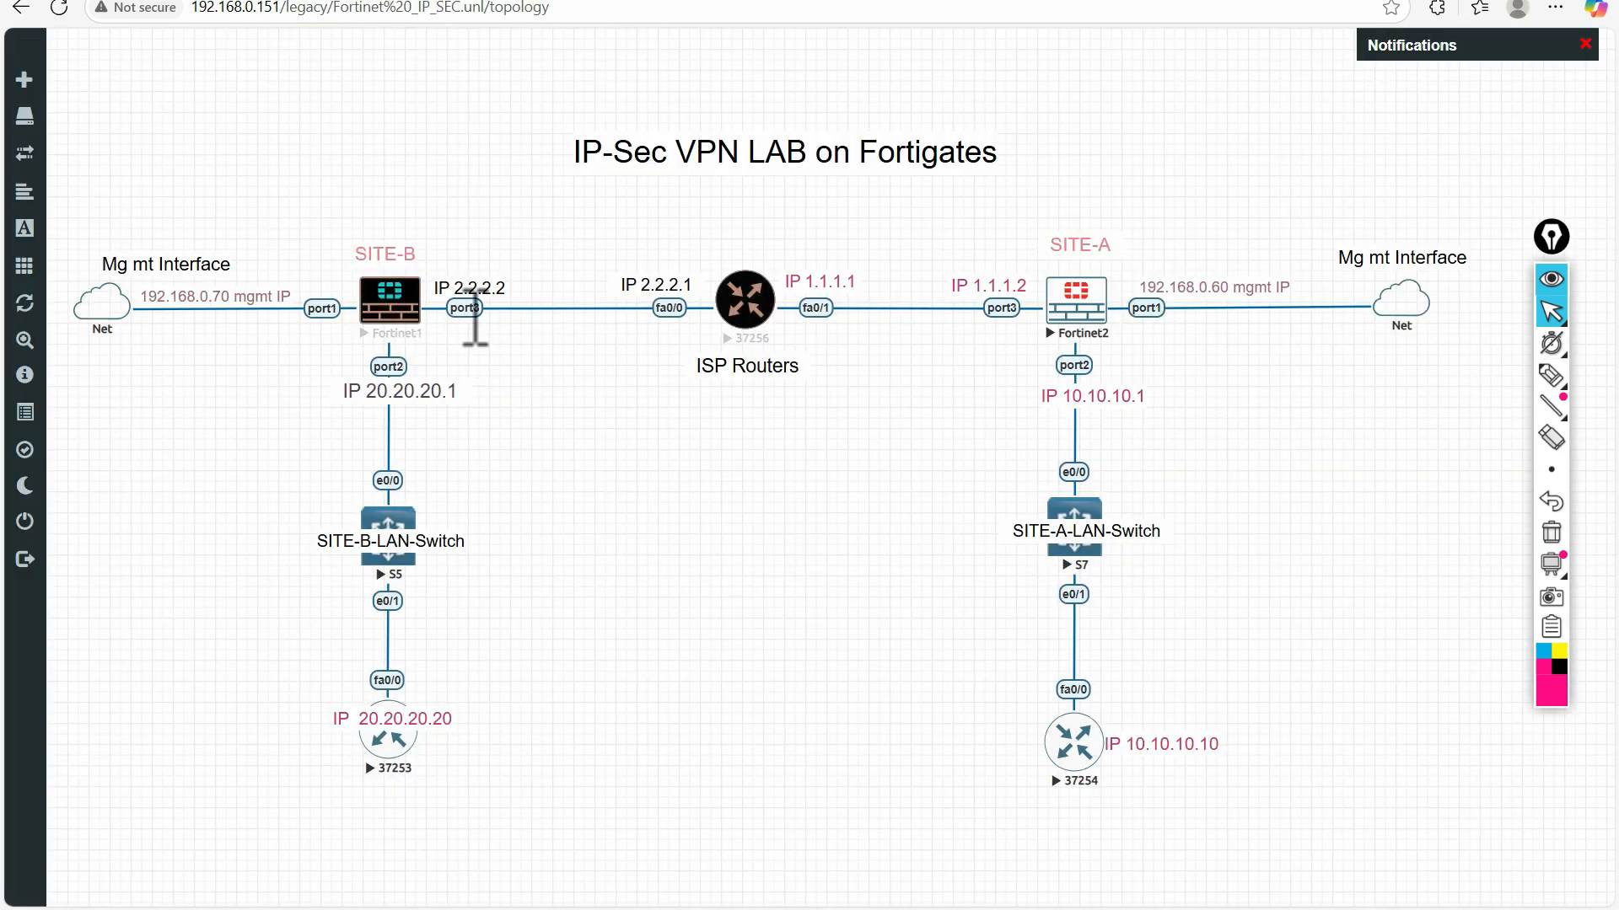
Return to Site-A's static route list, sketch pen notes in the empty area below the routes, and clear them
click(615, 0)
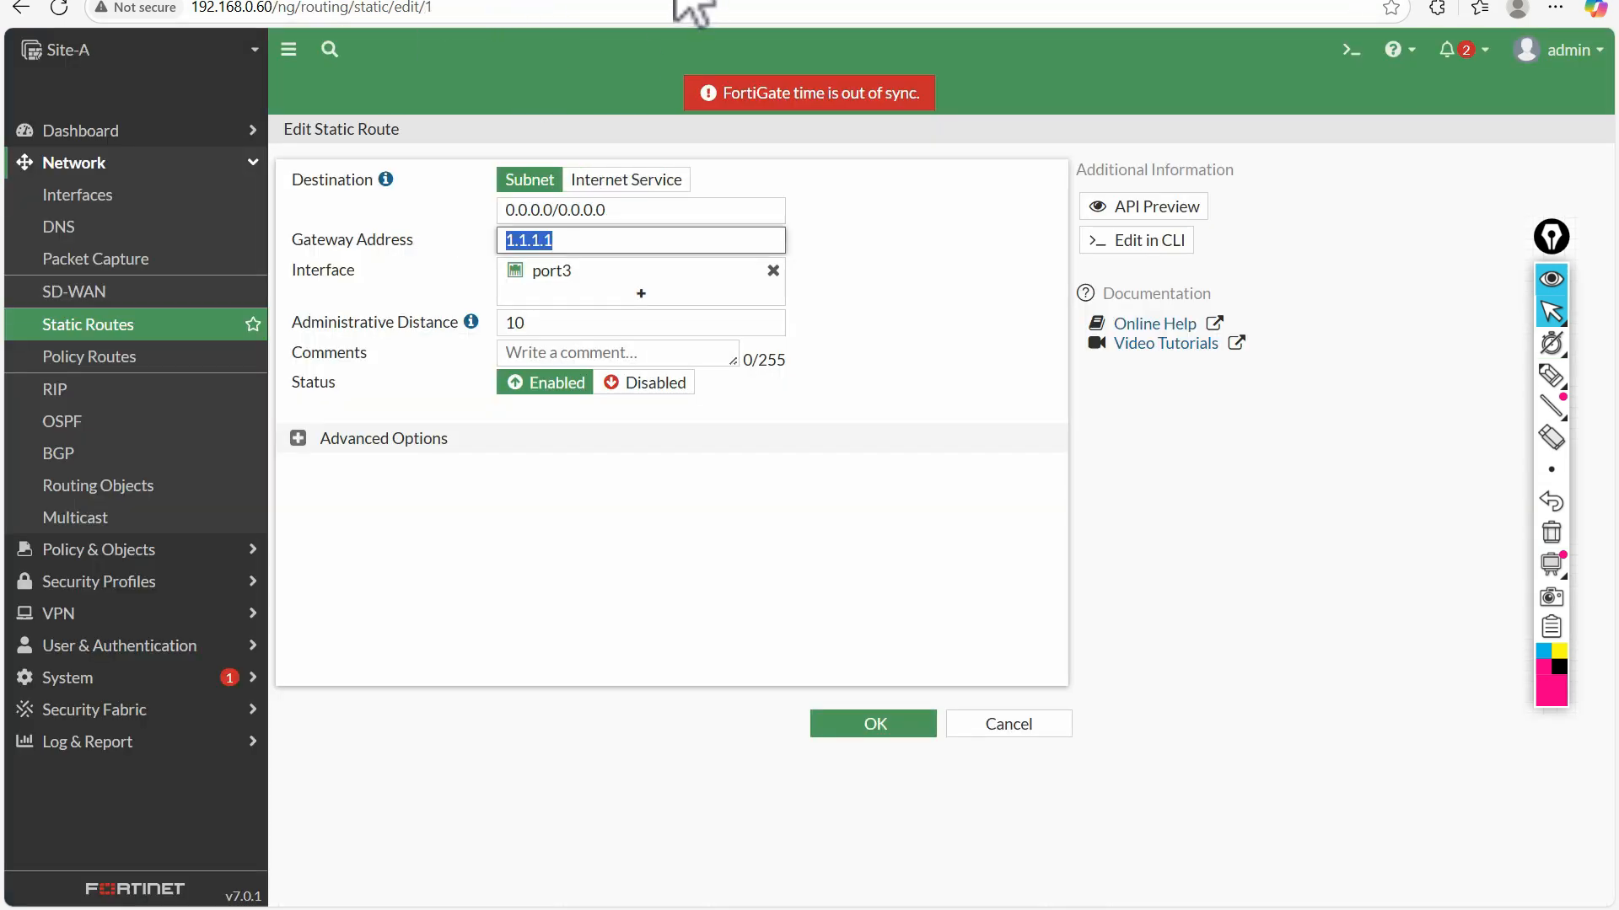
click(173, 329)
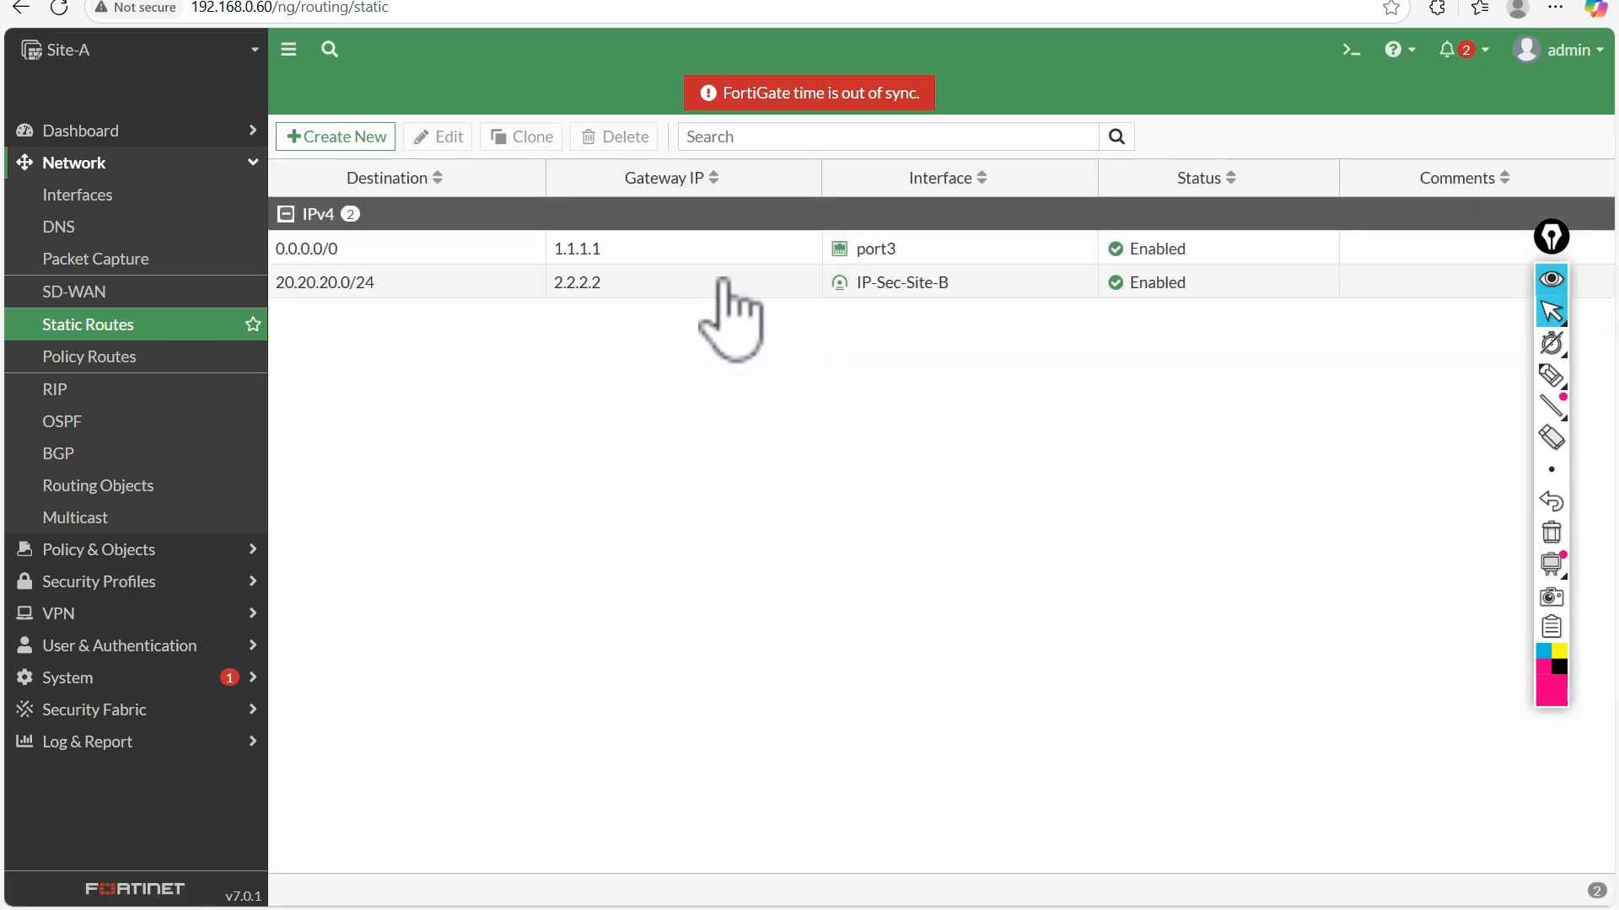
click(1551, 377)
mouse_move(685, 449)
mouse_down()
mouse_move(685, 497)
mouse_move(700, 444)
mouse_up()
drag(636, 507, 700, 504)
mouse_move(726, 447)
mouse_down()
mouse_move(711, 483)
mouse_move(761, 441)
mouse_up()
drag(652, 521, 732, 500)
drag(669, 529, 744, 509)
click(1551, 532)
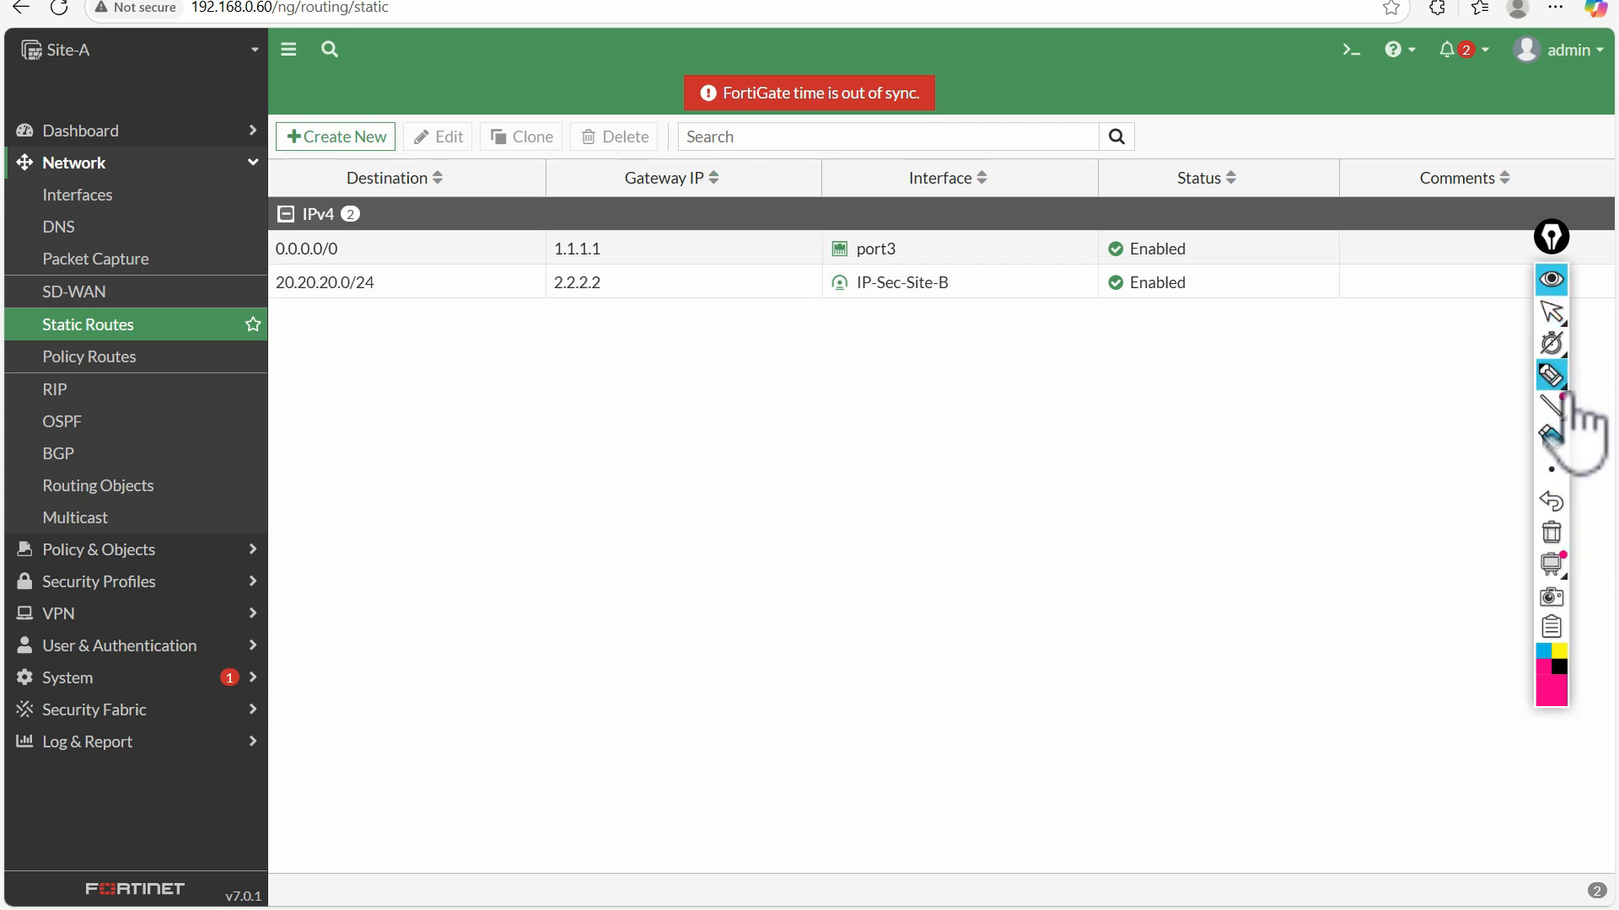
Leave the pen tool and open Site-A's static route to 20.20.20.0/24
click(1552, 312)
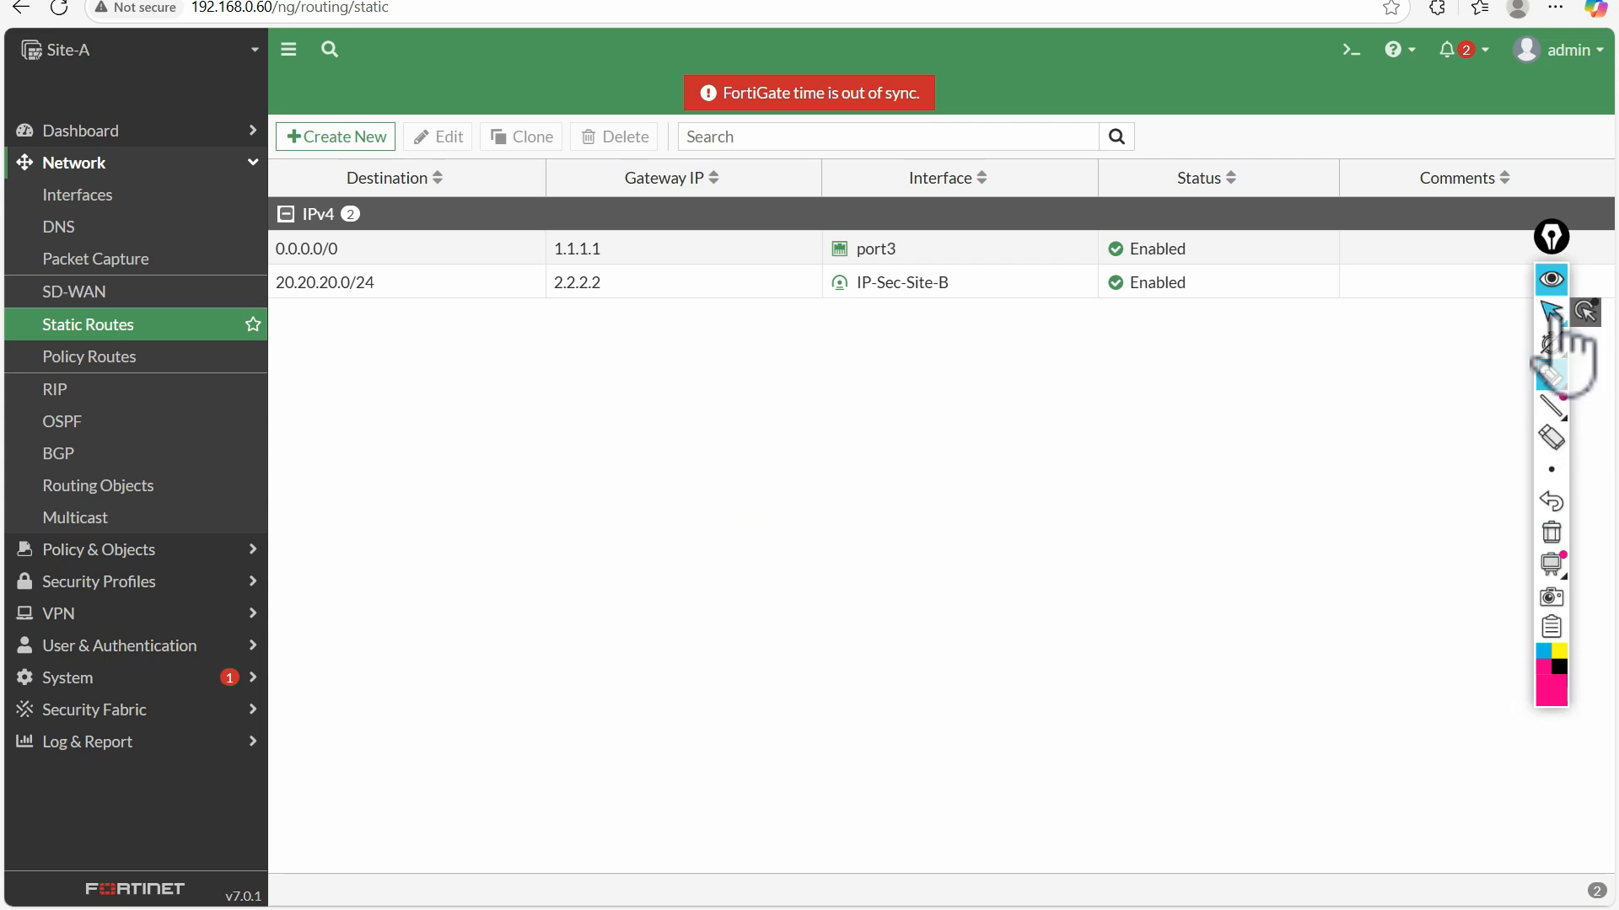
double_click(666, 284)
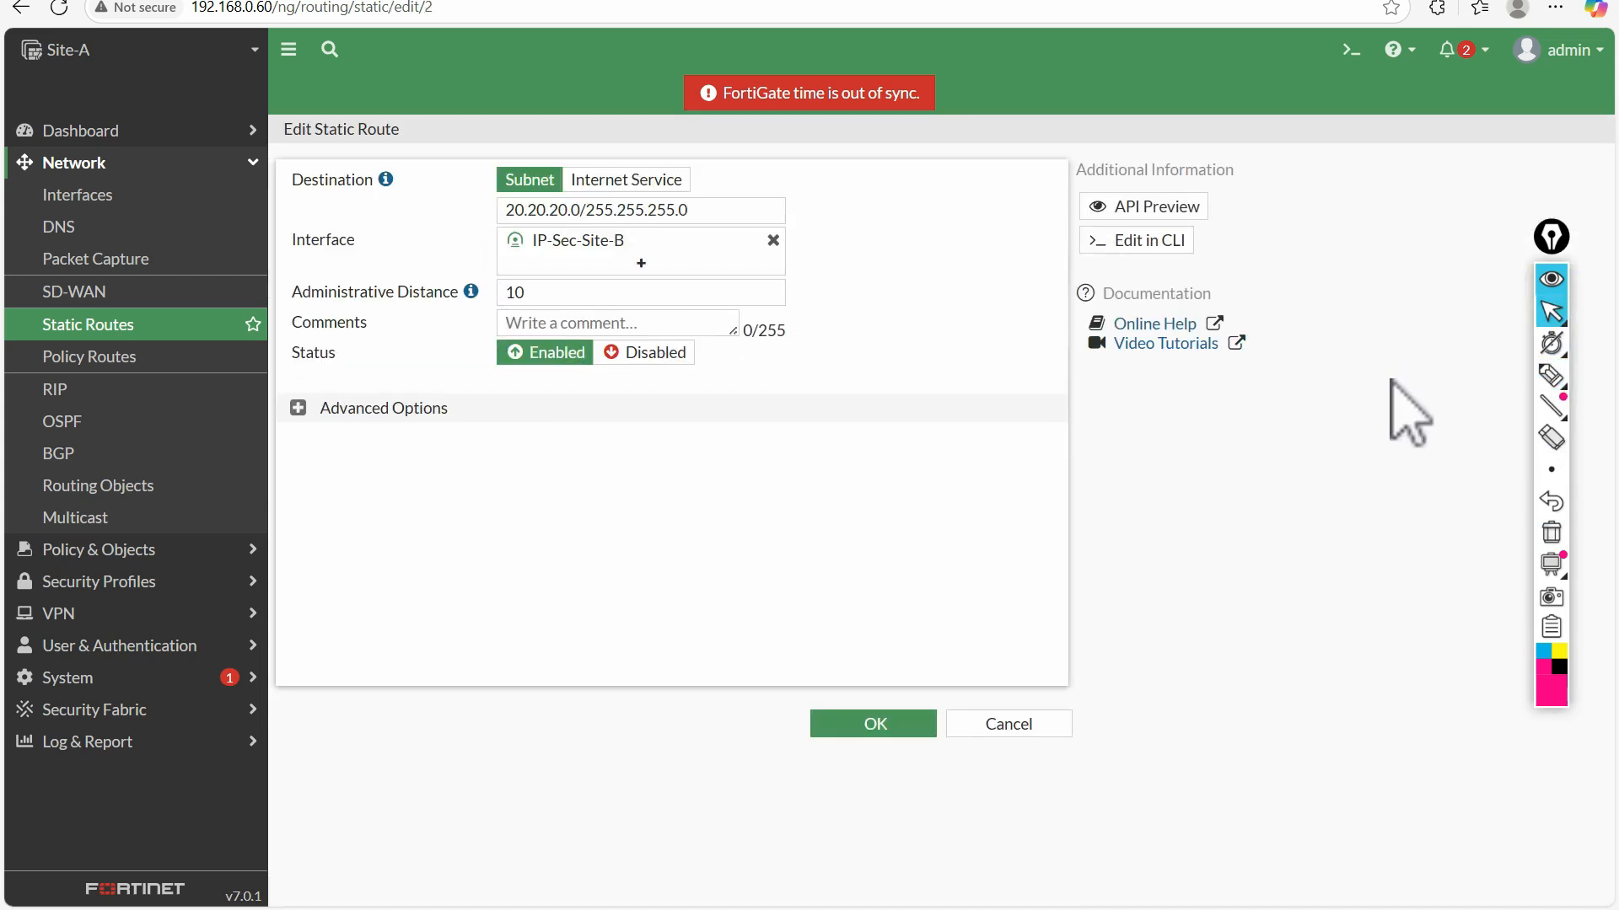
Underline the Site-A device name with the pen, and check the route's destination against Site-B's LAN on the topology diagram
click(1551, 375)
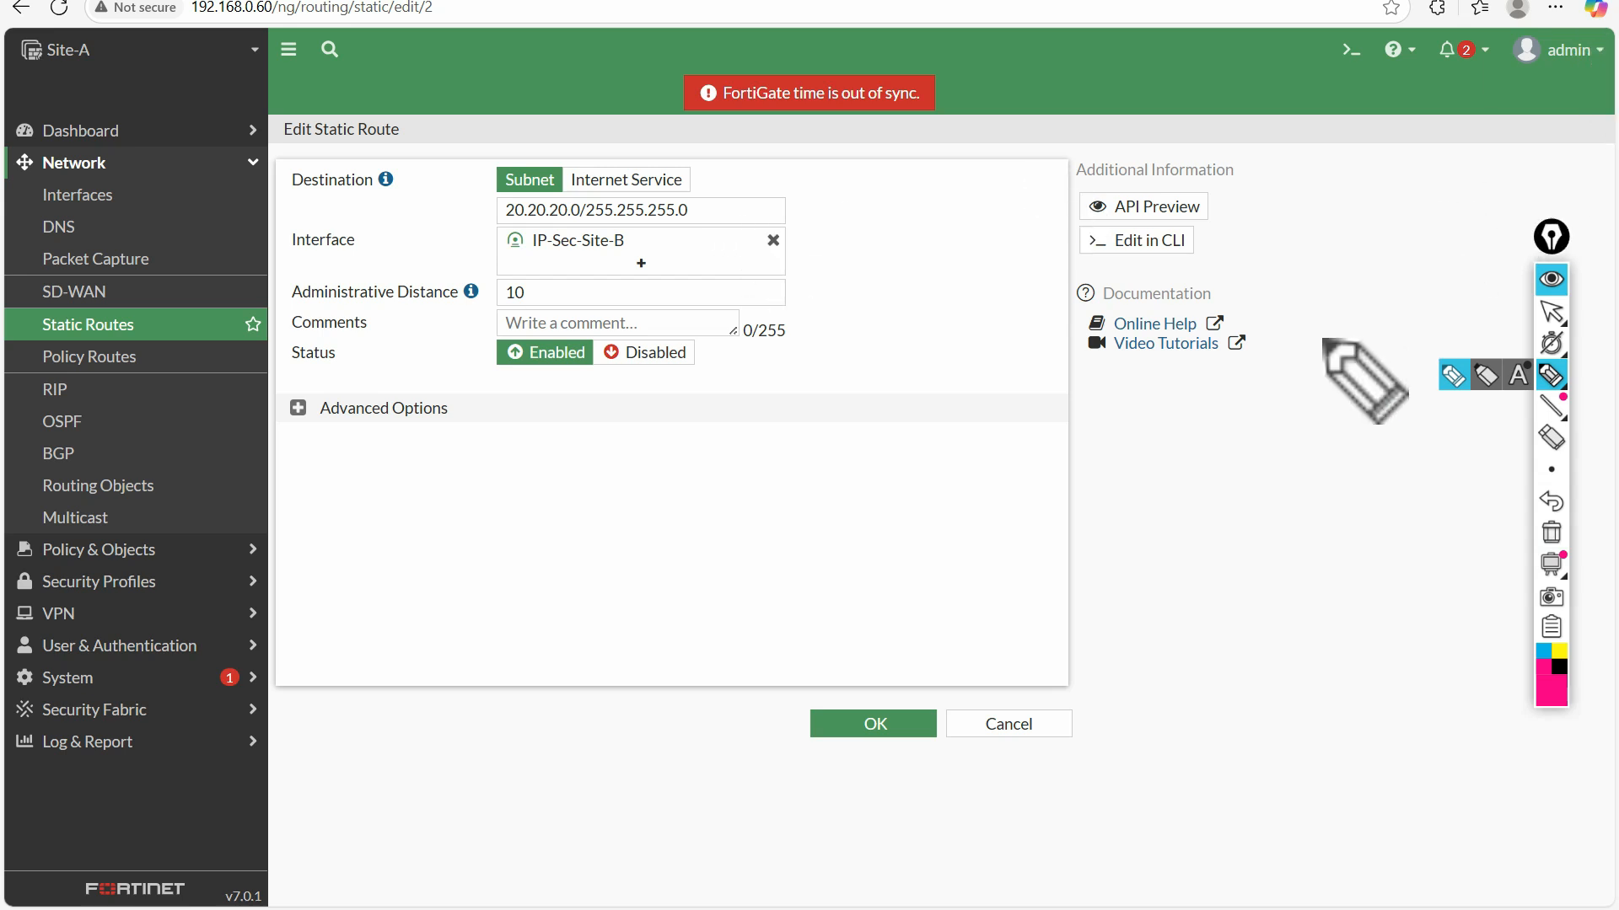
click(1553, 381)
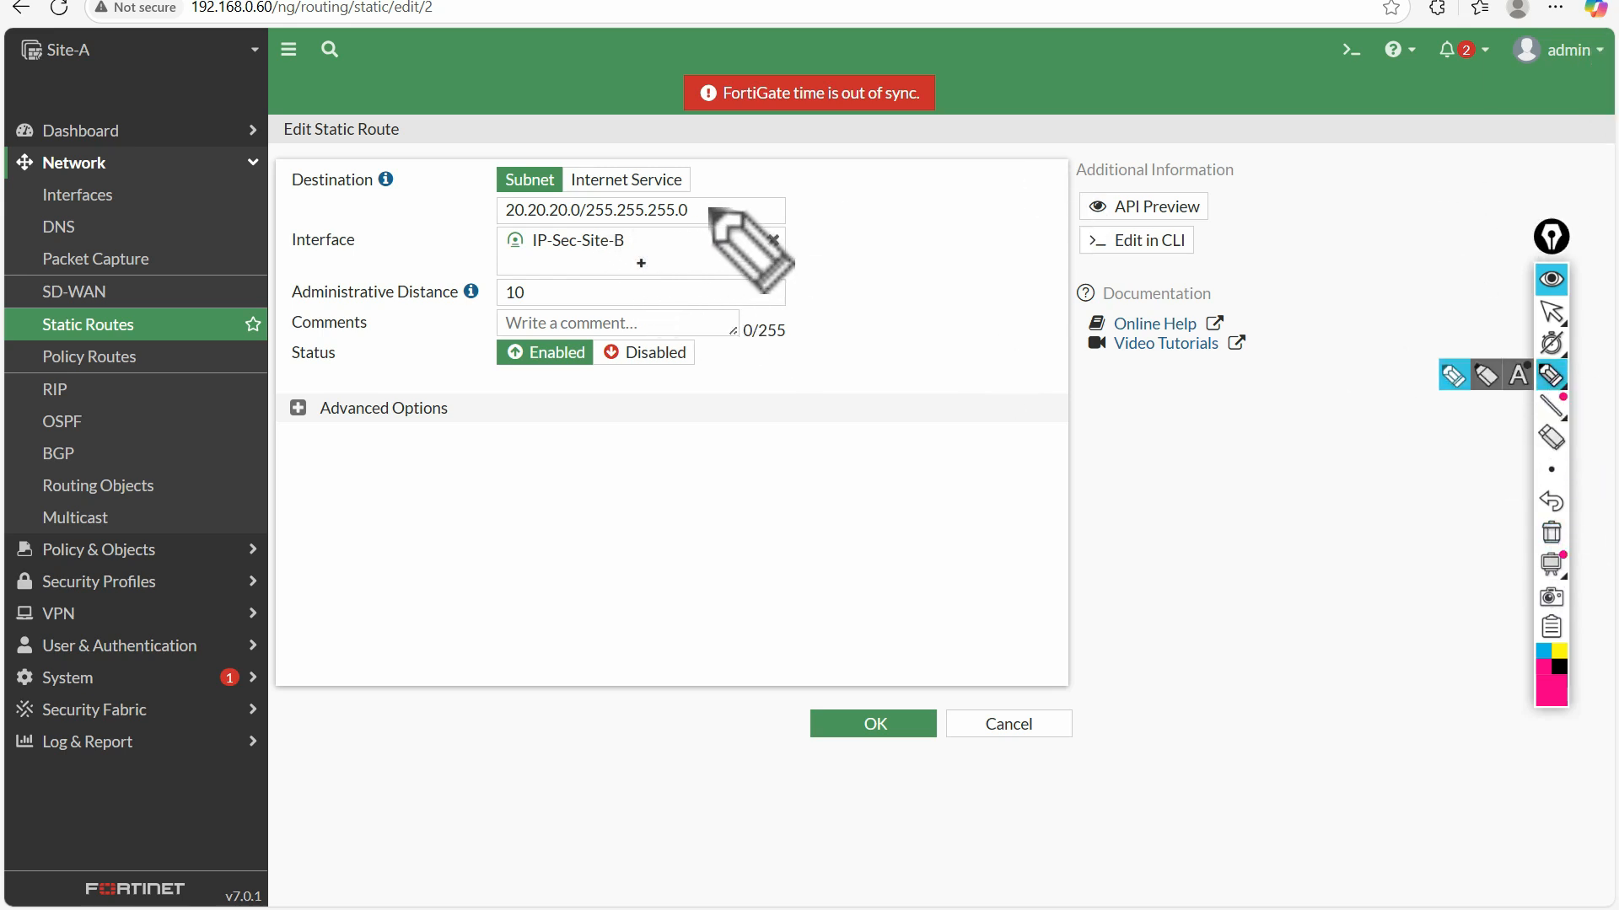
drag(48, 68, 105, 63)
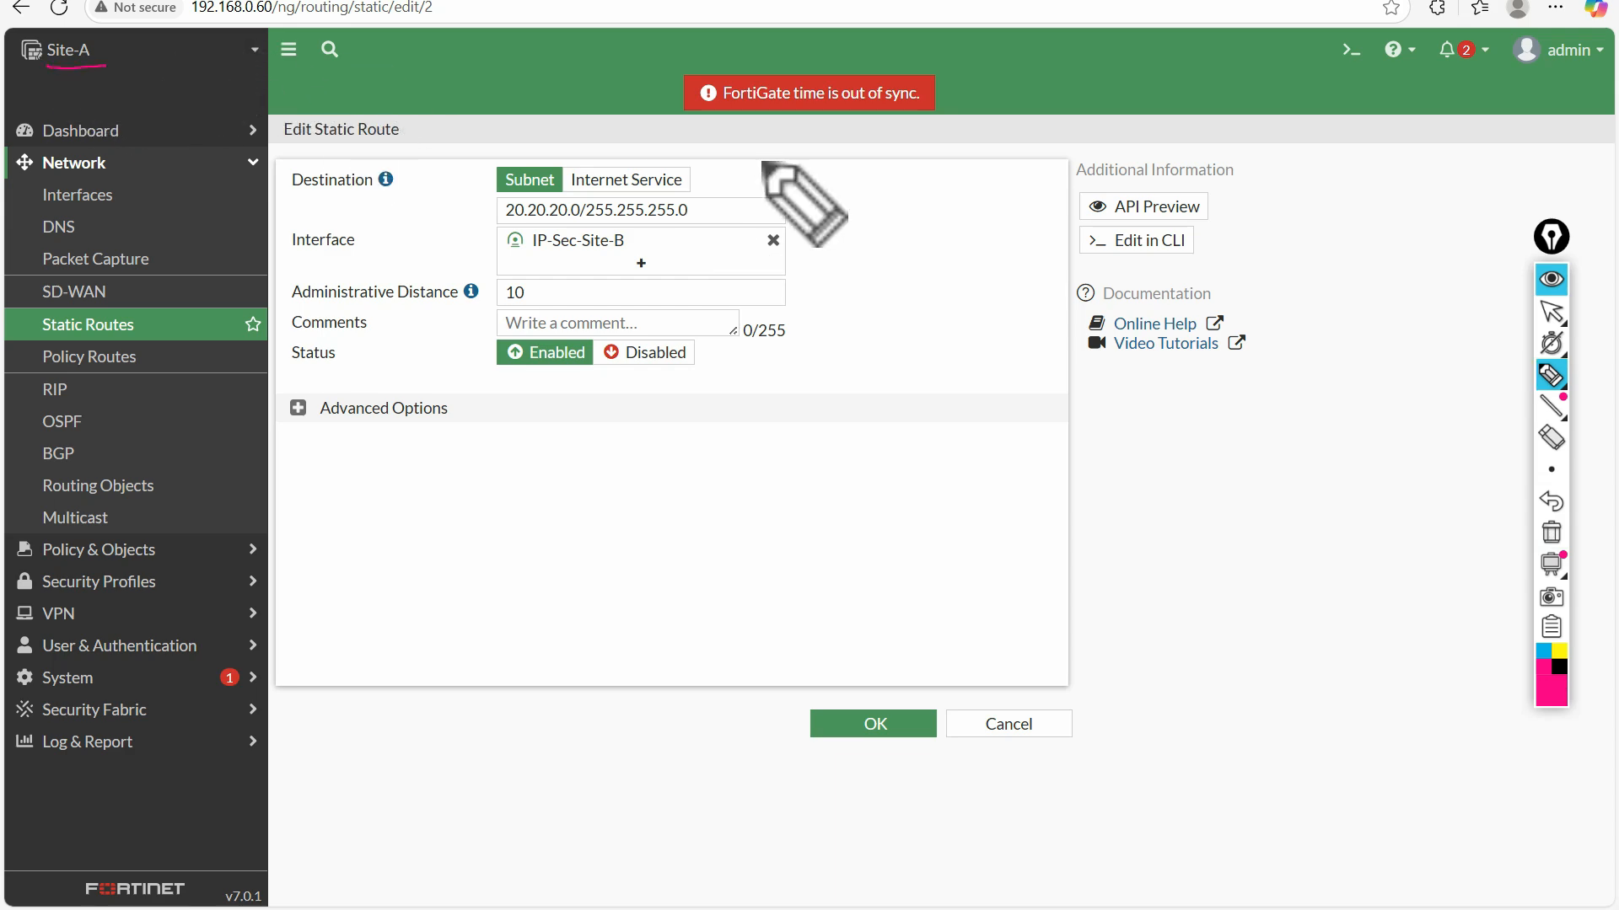
click(1551, 312)
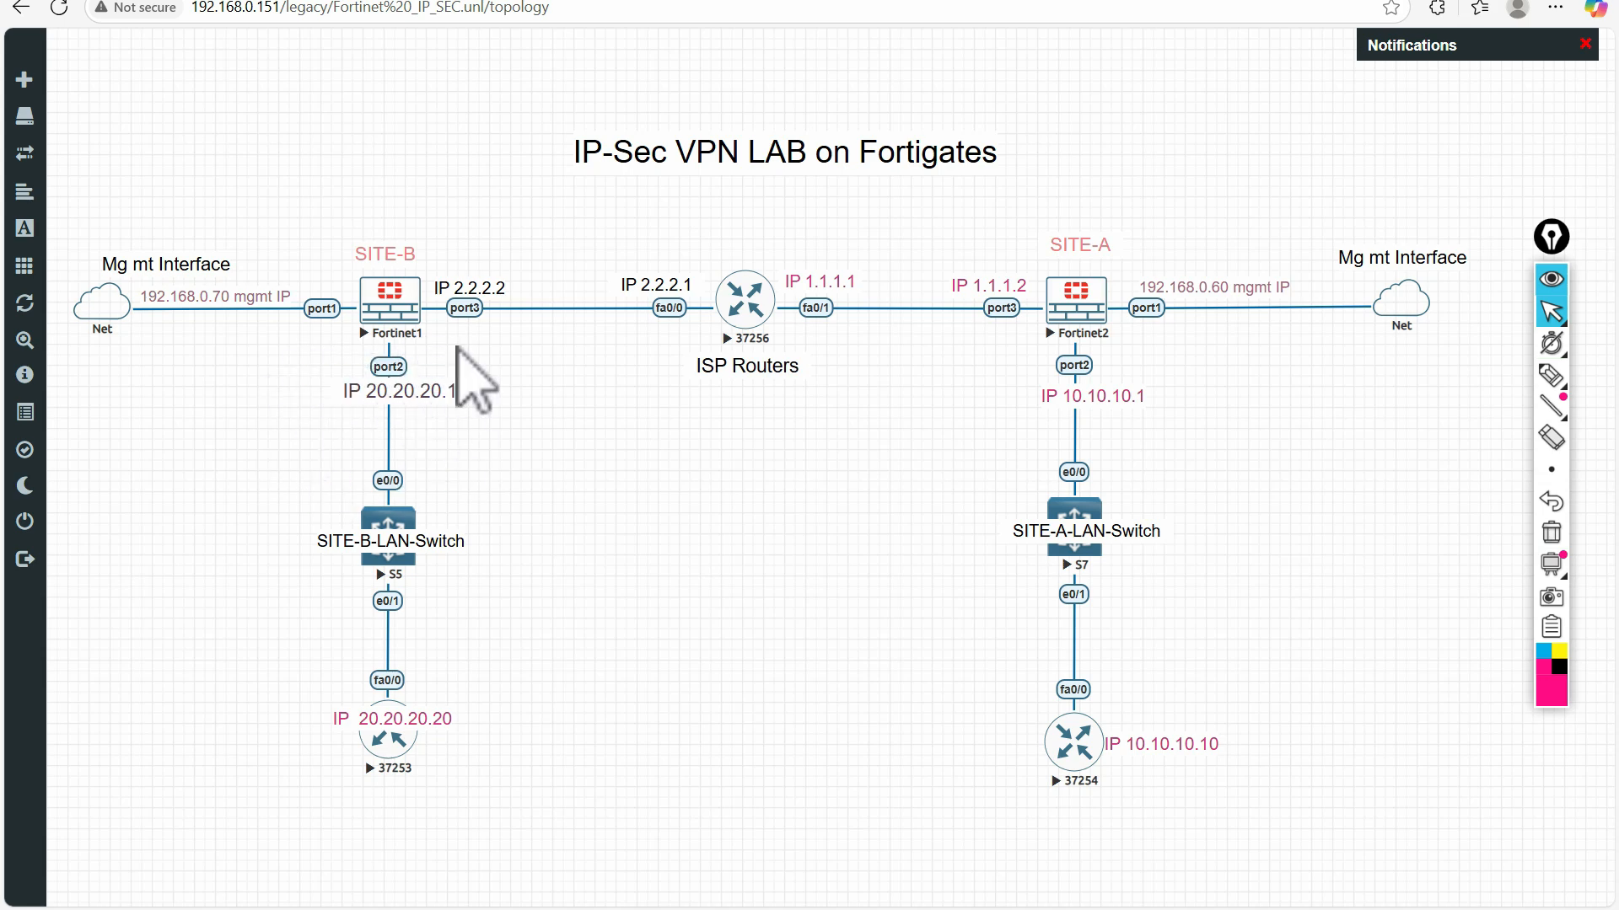
click(627, 0)
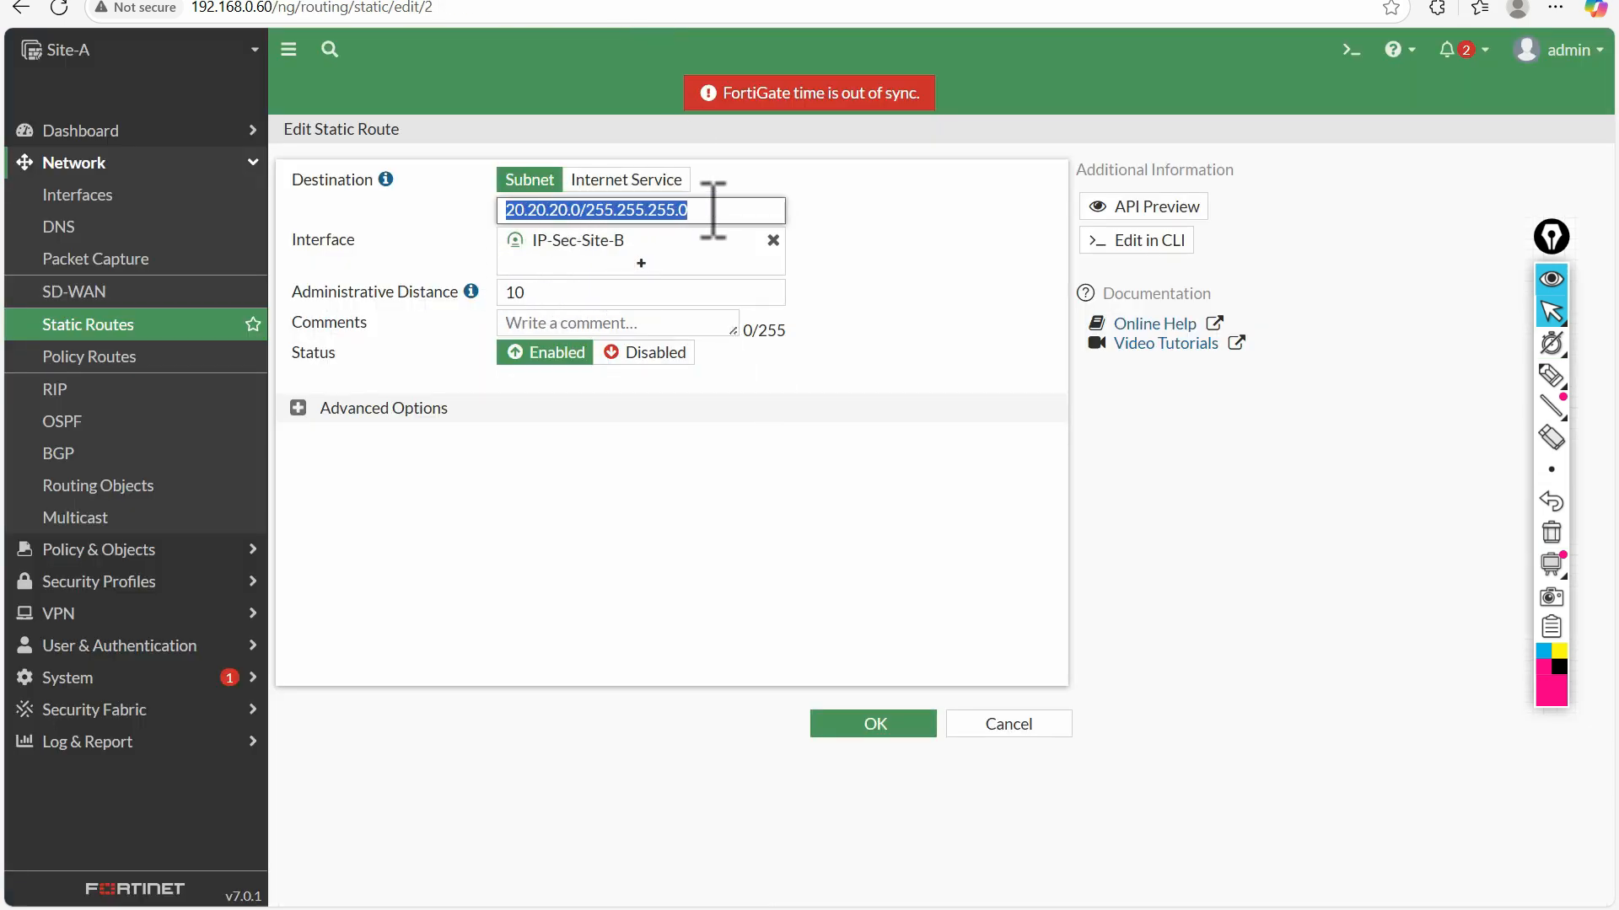
Review the interface choices for the 20.20.20.0/24 route, keep IP-Sec-Site-B, and save the route
click(582, 263)
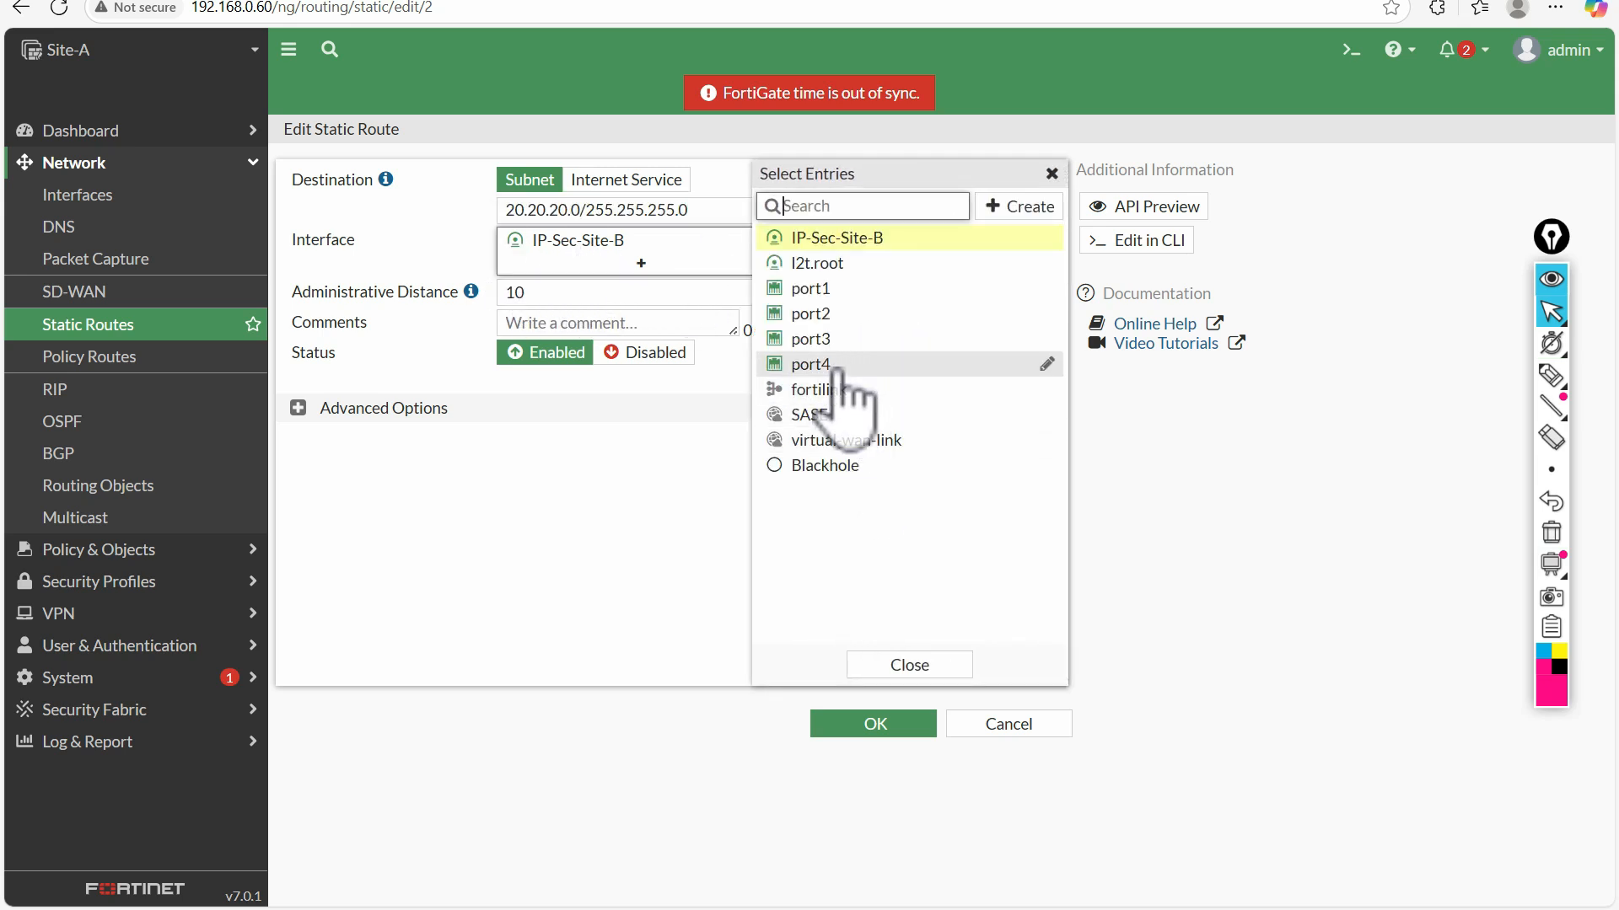
mouse_move(896, 240)
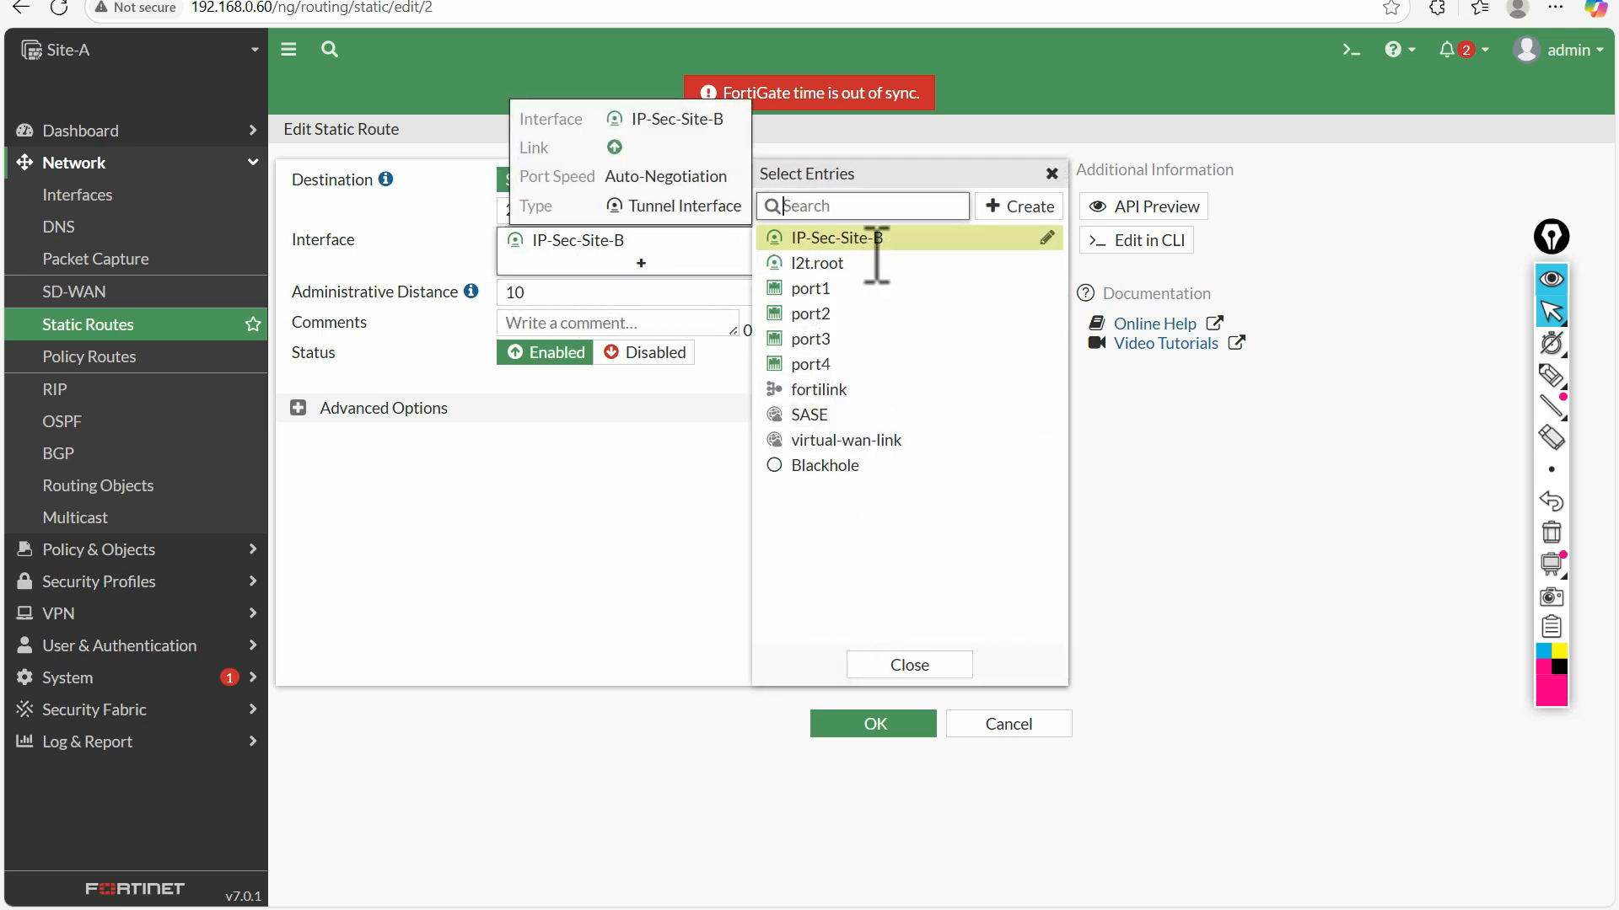
click(590, 218)
click(893, 720)
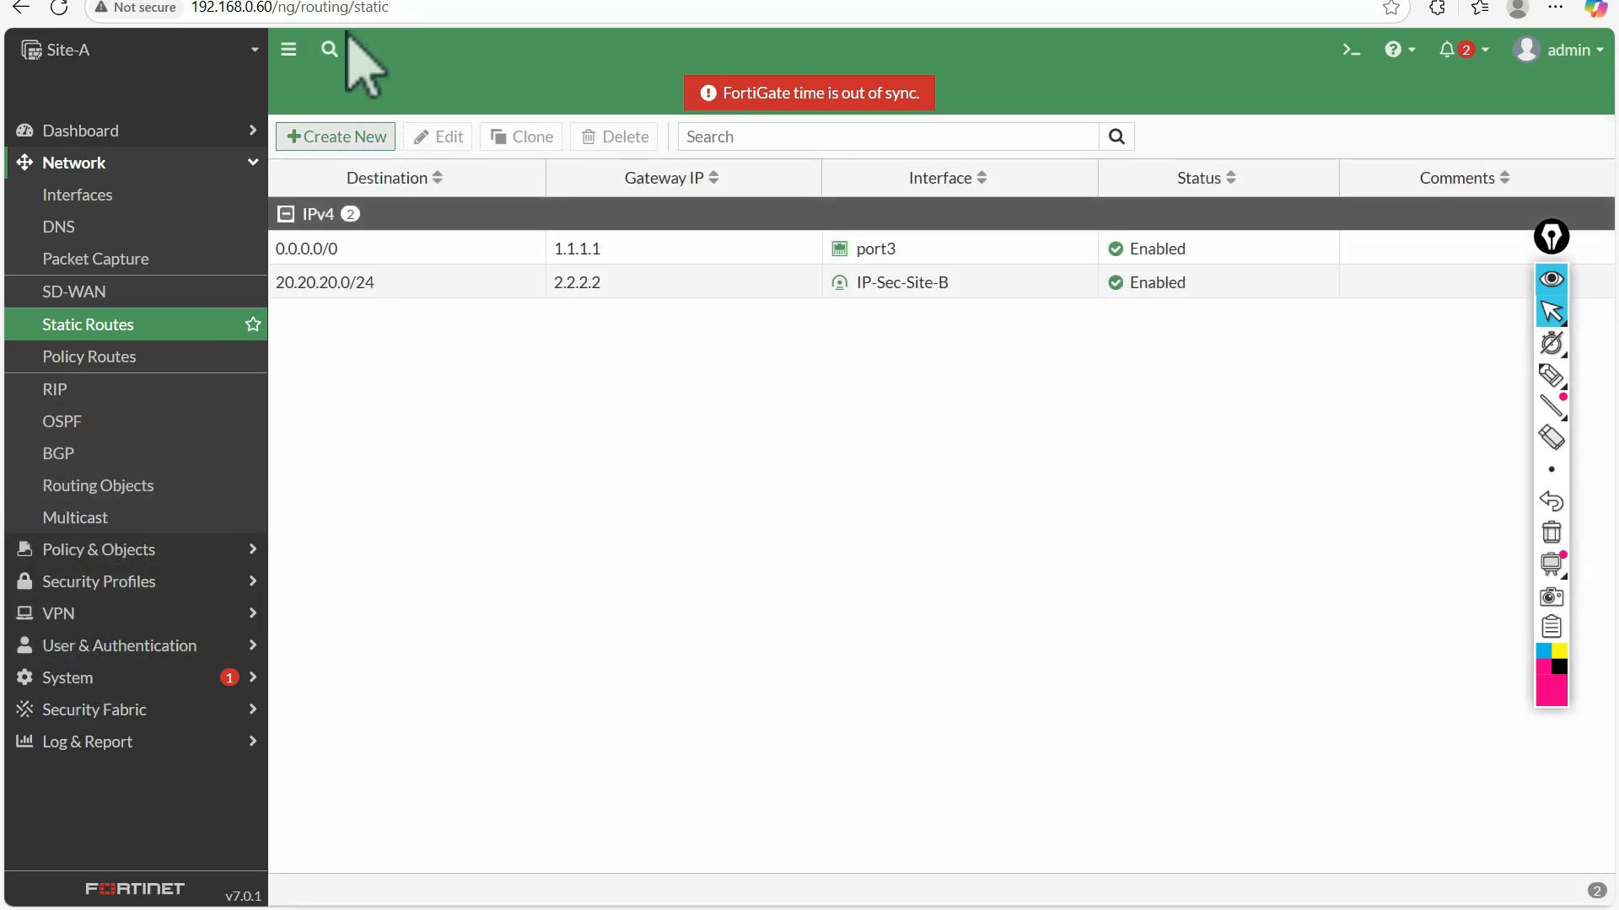
Open Site-A's Incoming-IPSec-IN firewall policy for editing
click(76, 552)
click(122, 227)
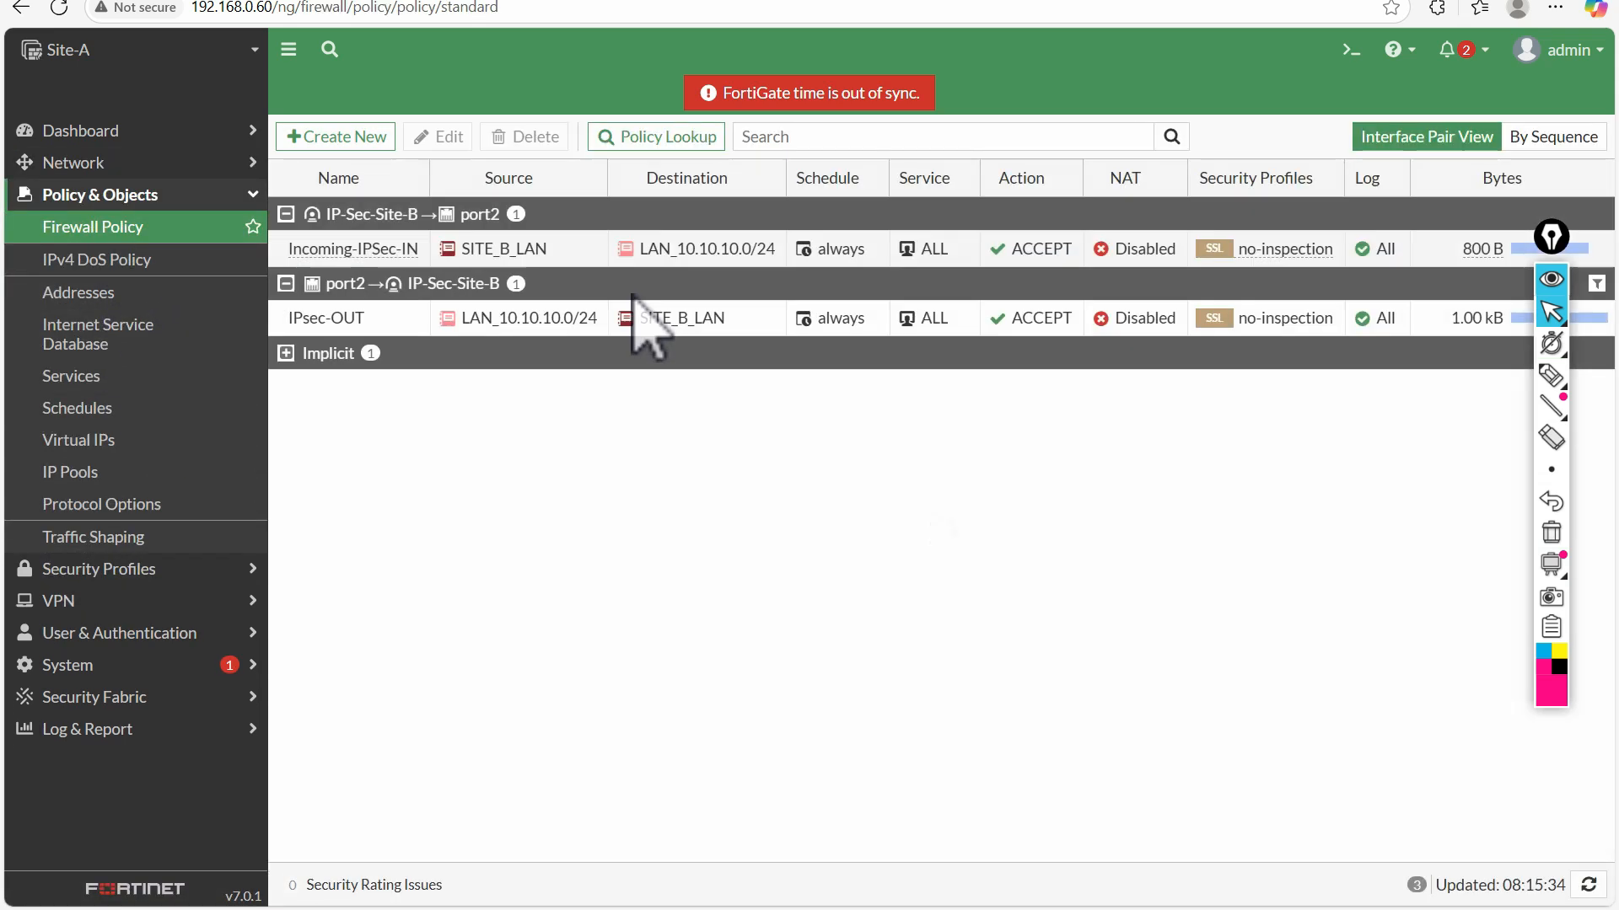
double_click(337, 248)
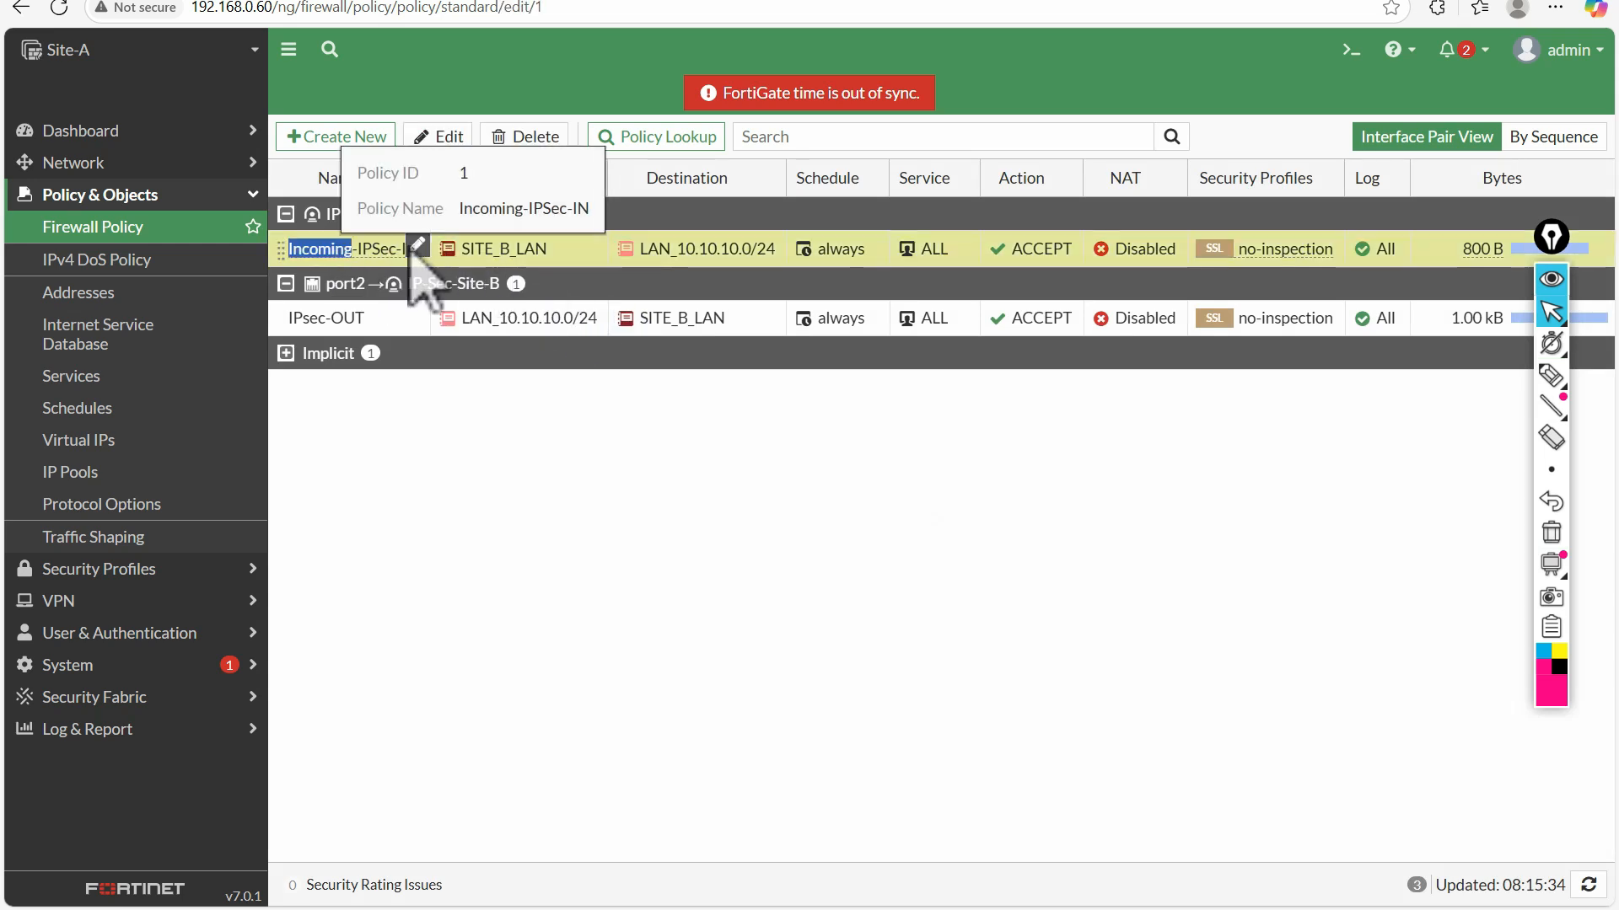
Tick the policy's name, incoming interface, outgoing interface and source with the pen, and clear the marks
click(1551, 375)
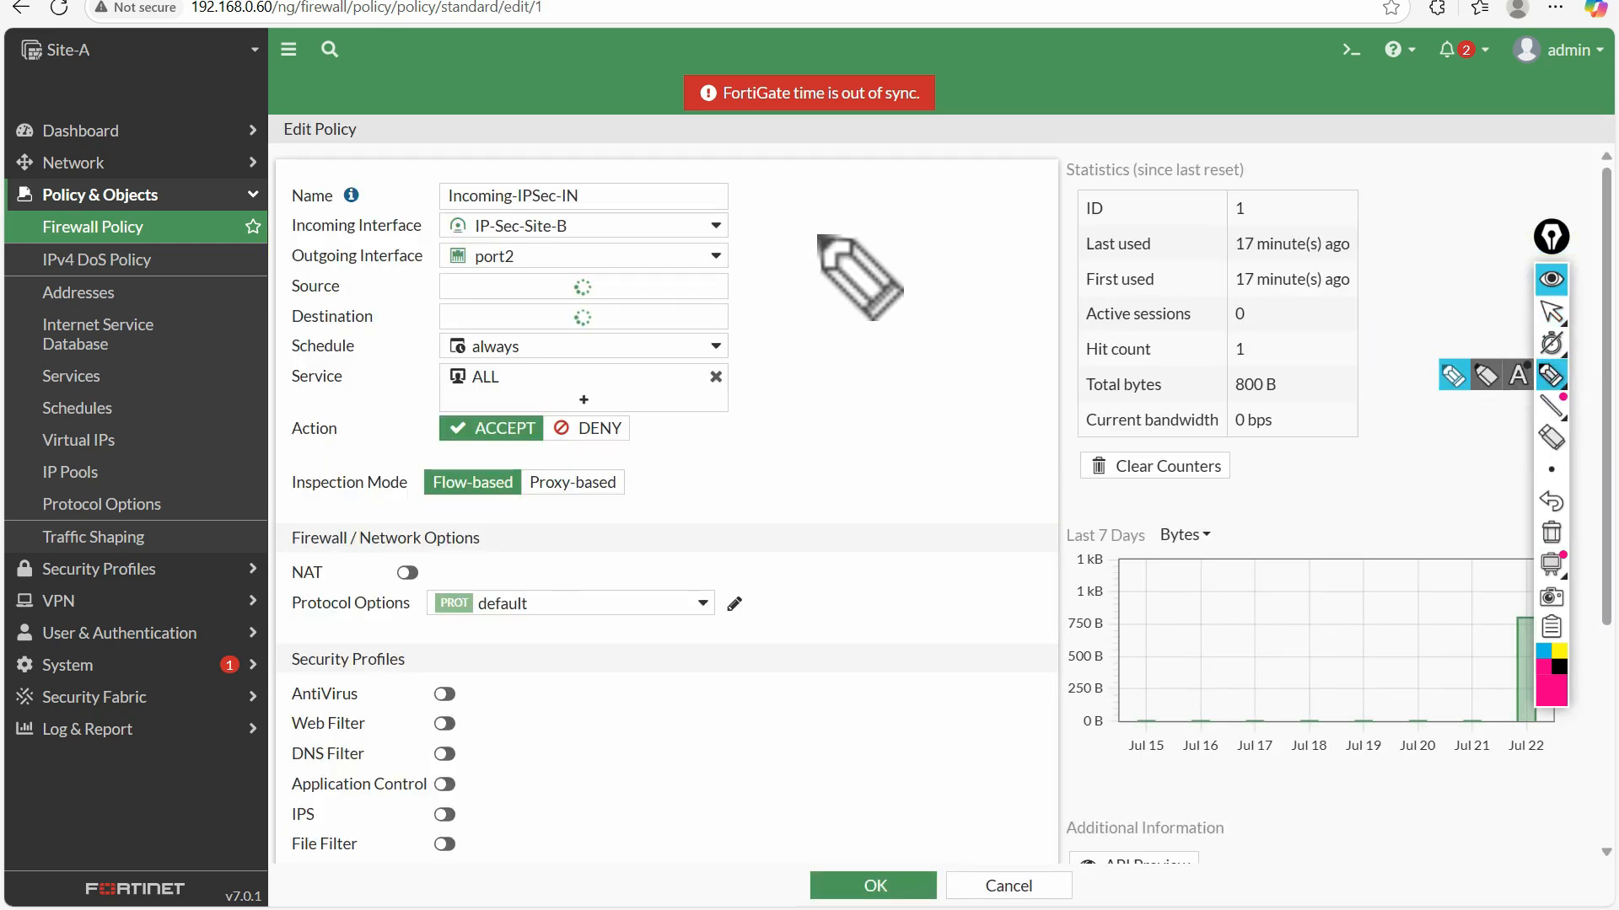
drag(603, 187, 654, 167)
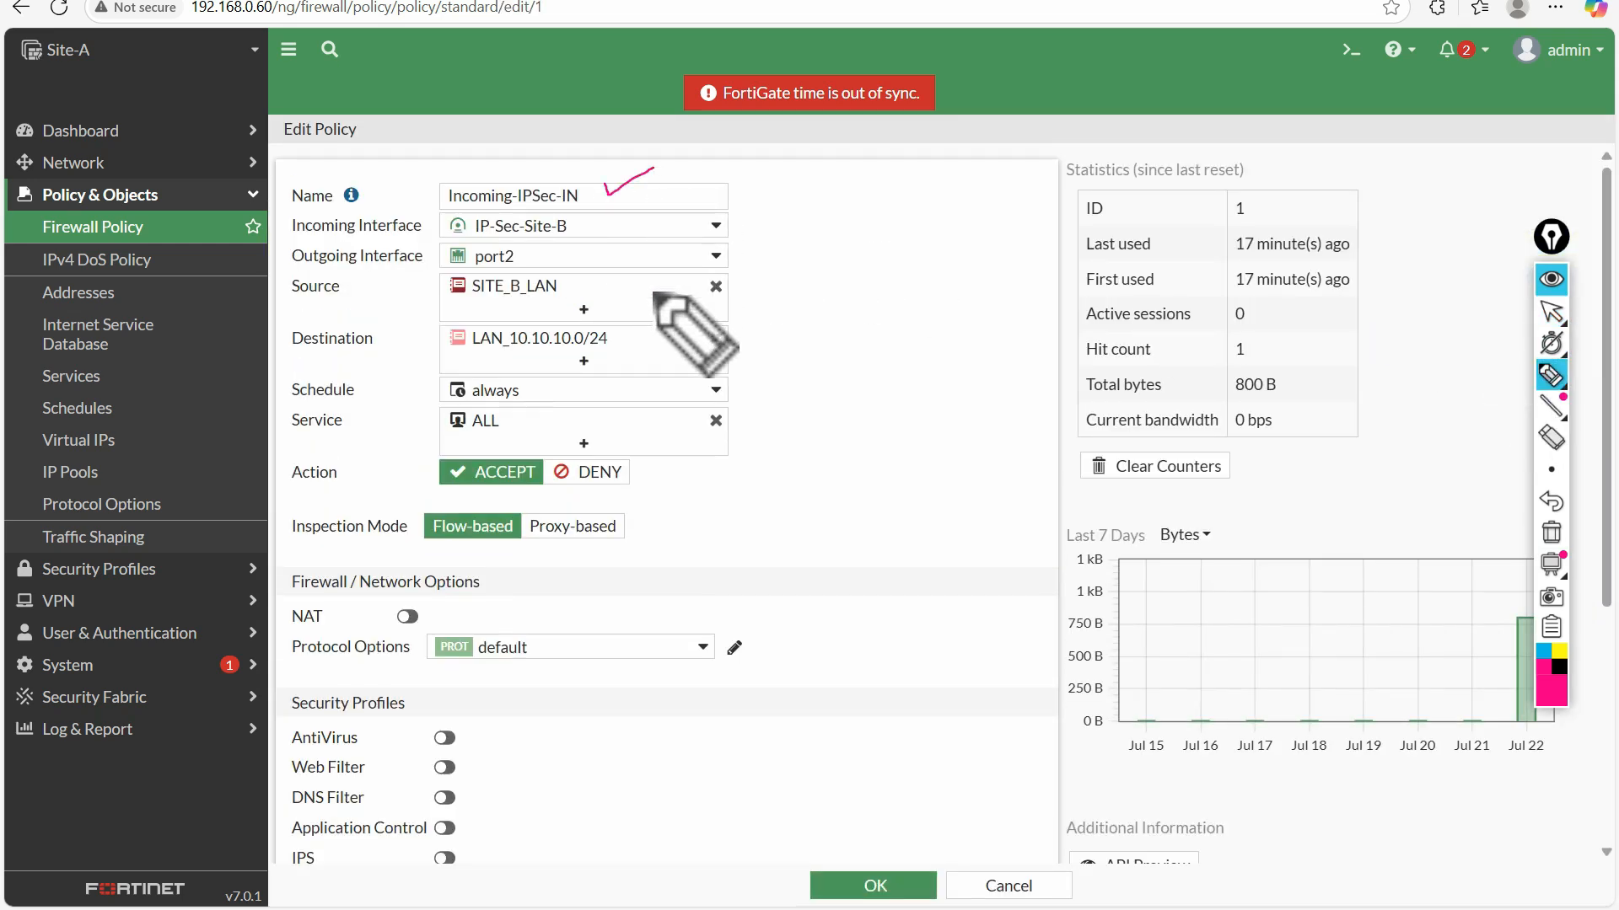
drag(585, 223, 622, 209)
mouse_move(549, 254)
mouse_down()
mouse_move(582, 244)
mouse_move(611, 270)
mouse_up()
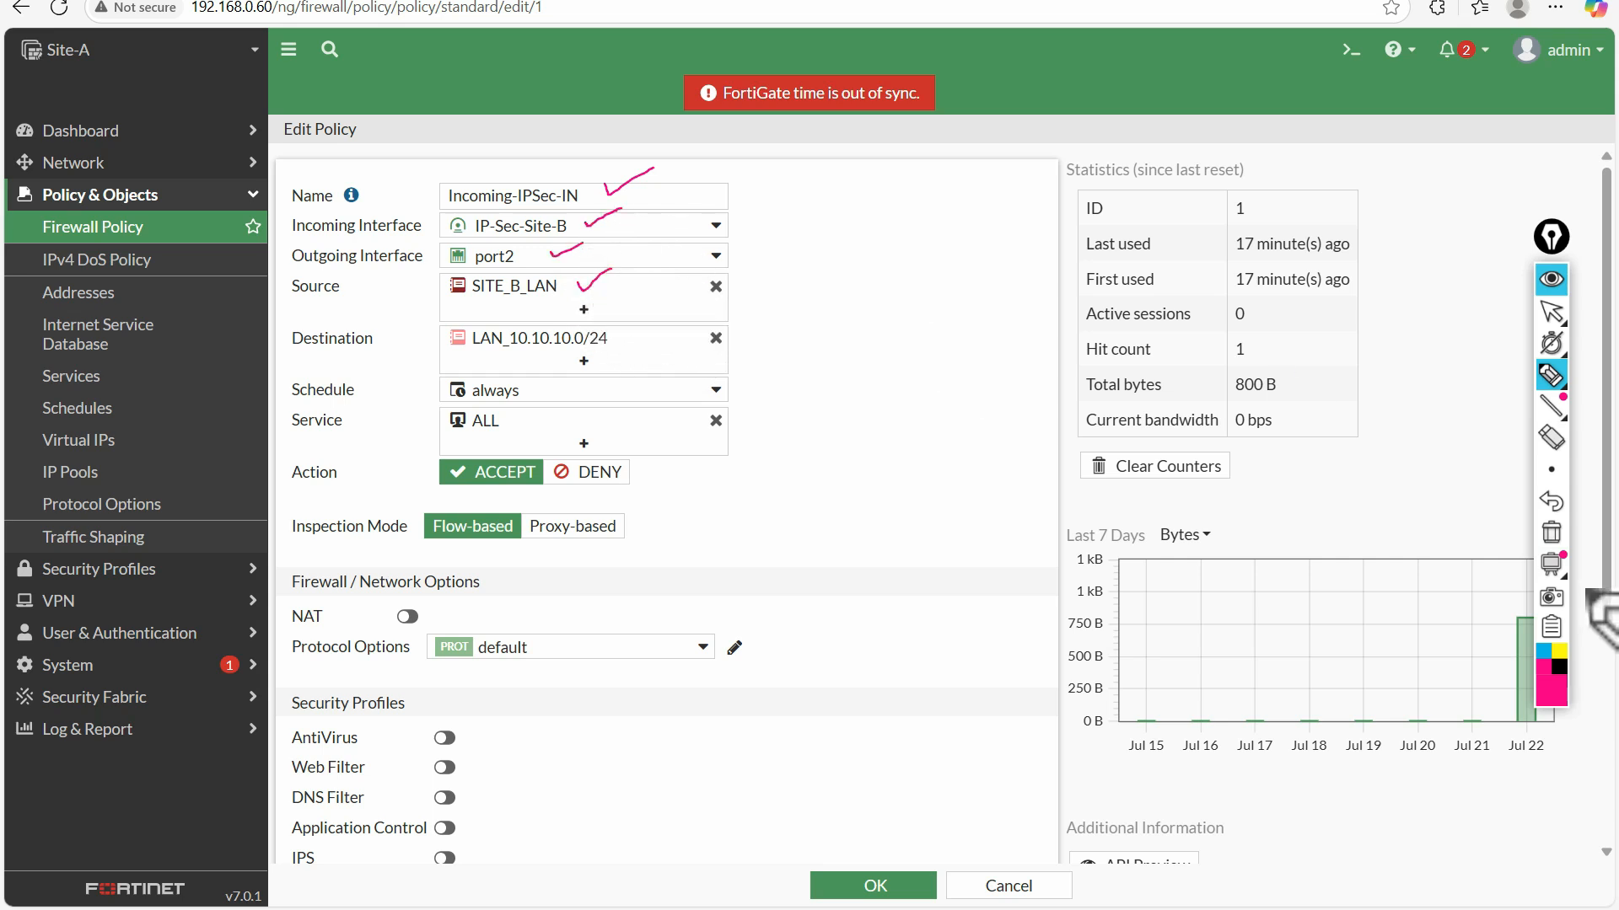
click(1551, 312)
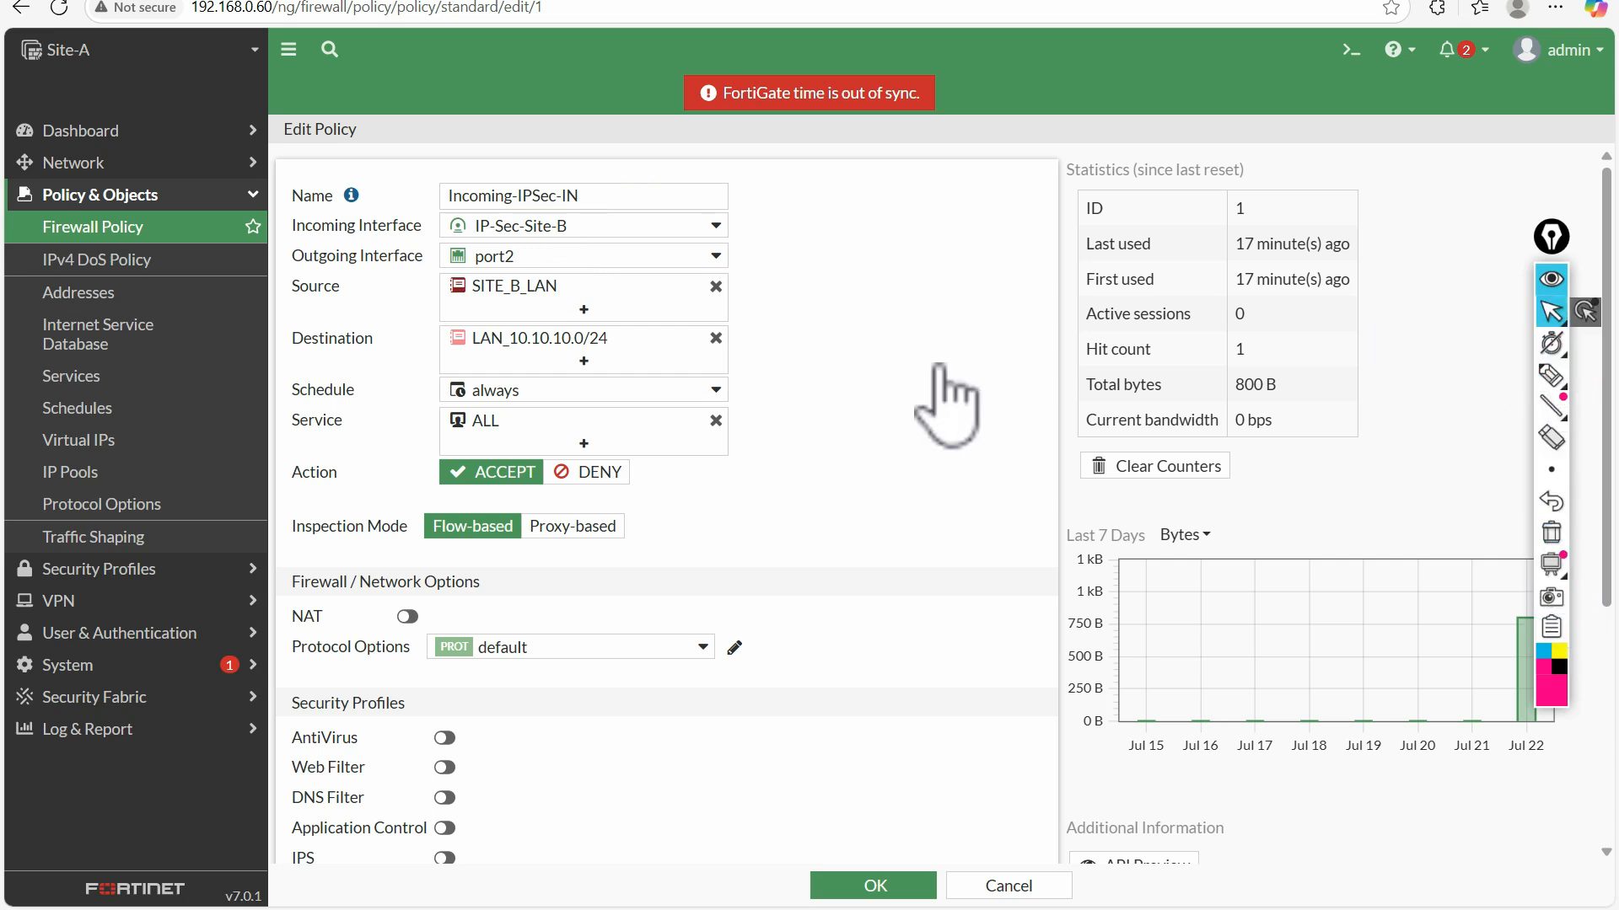
Examine the address details of the policy's source and destination, and review its NAT, security profile and logging options
mouse_move(526, 291)
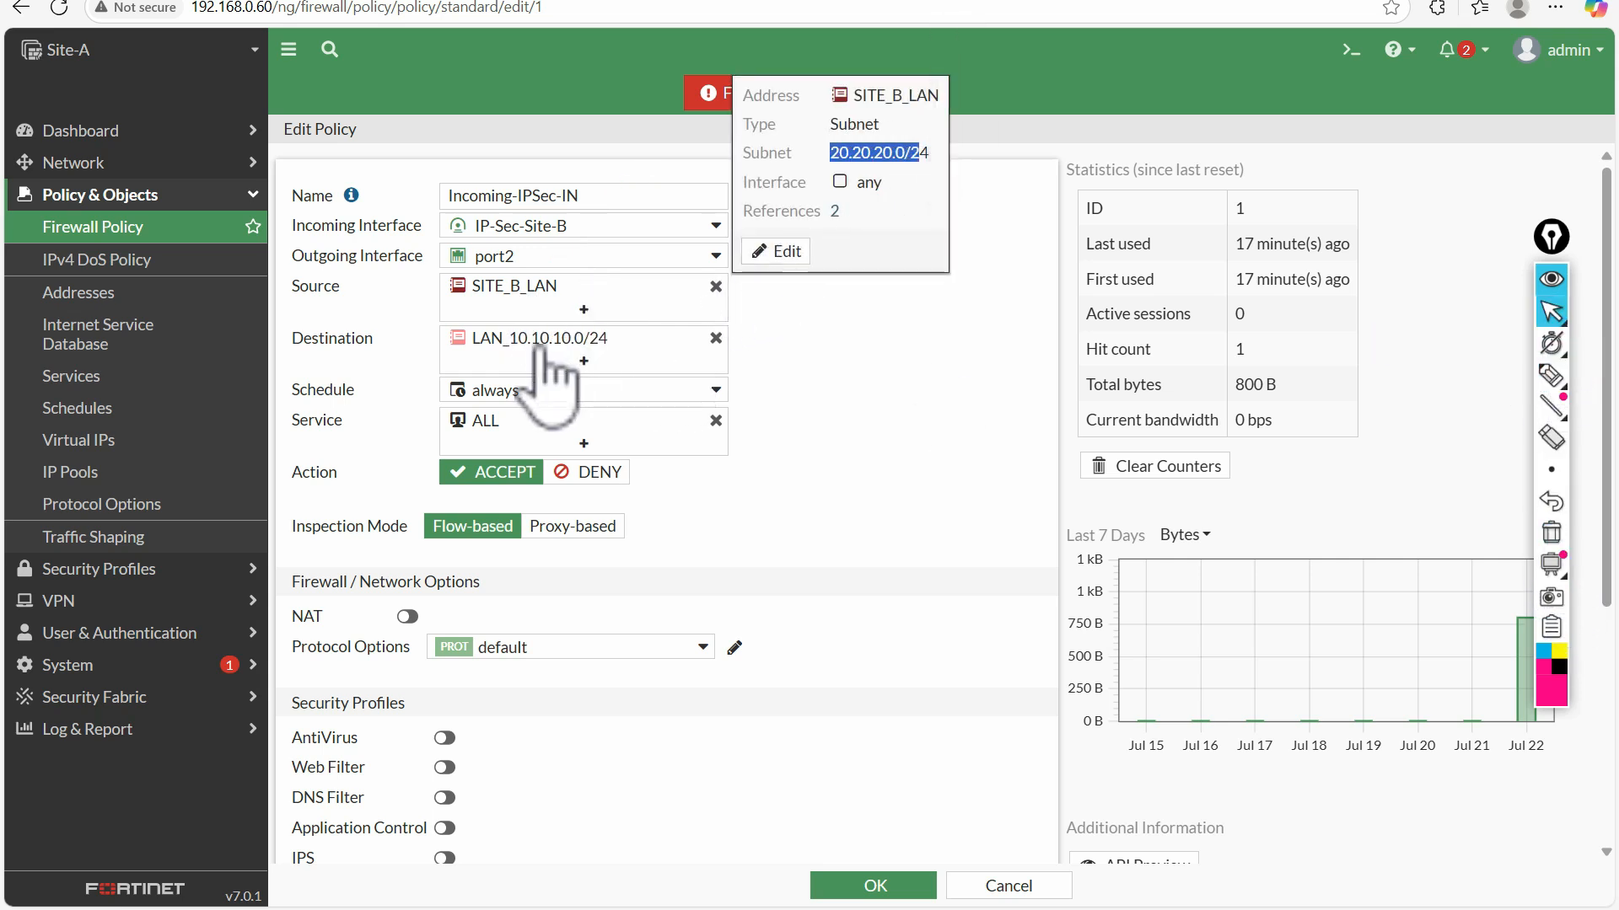
mouse_move(527, 350)
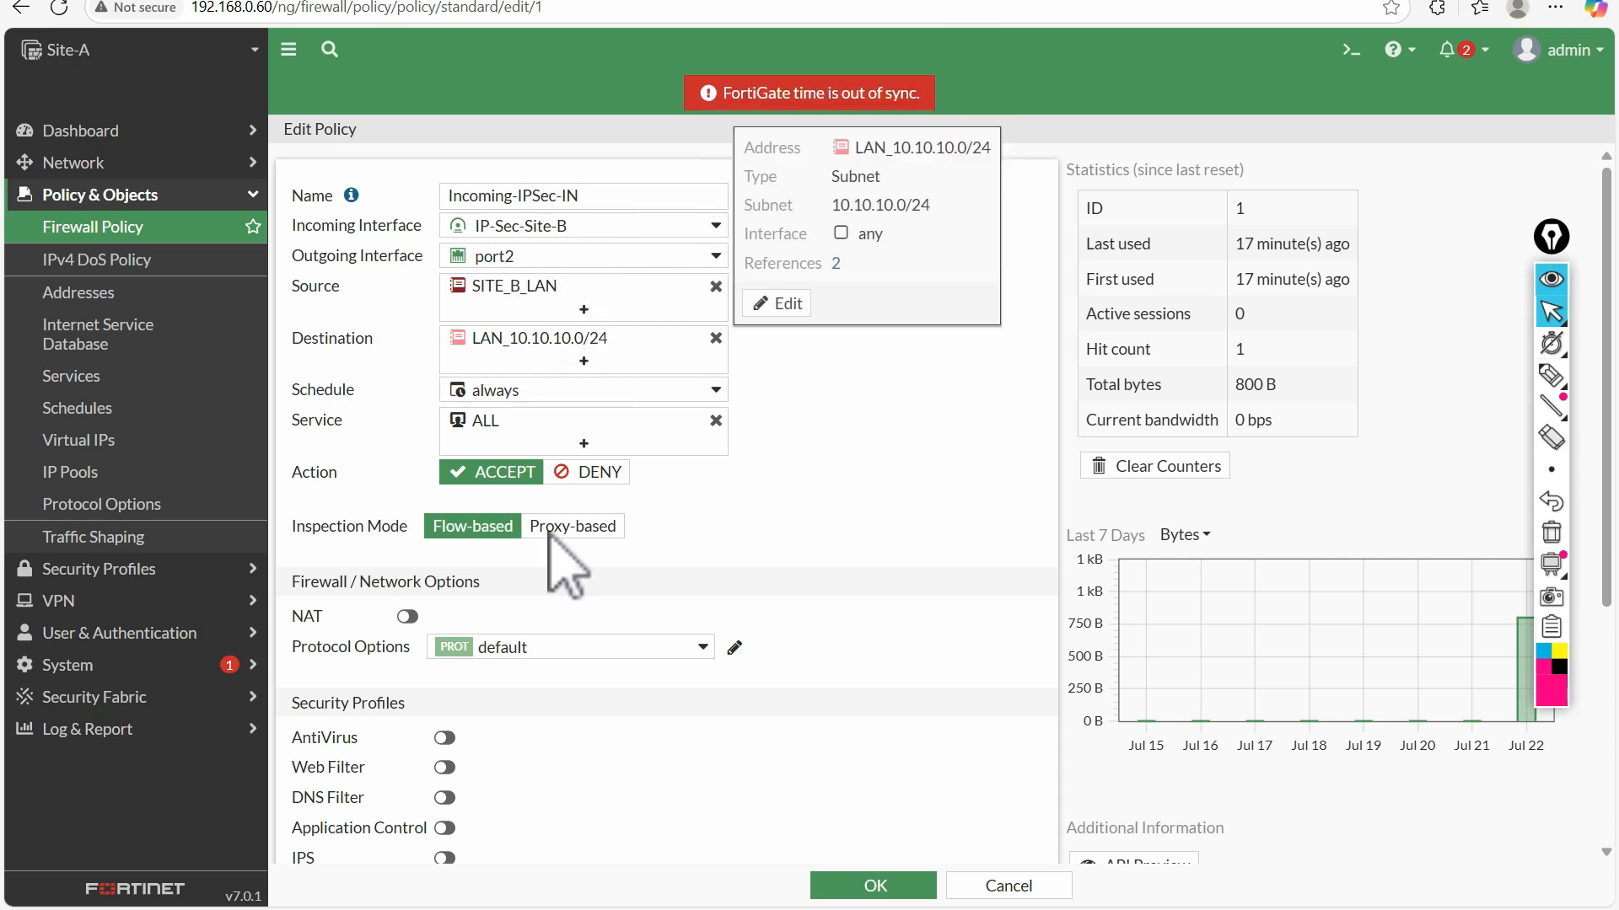
scroll(573, 691, down, 4)
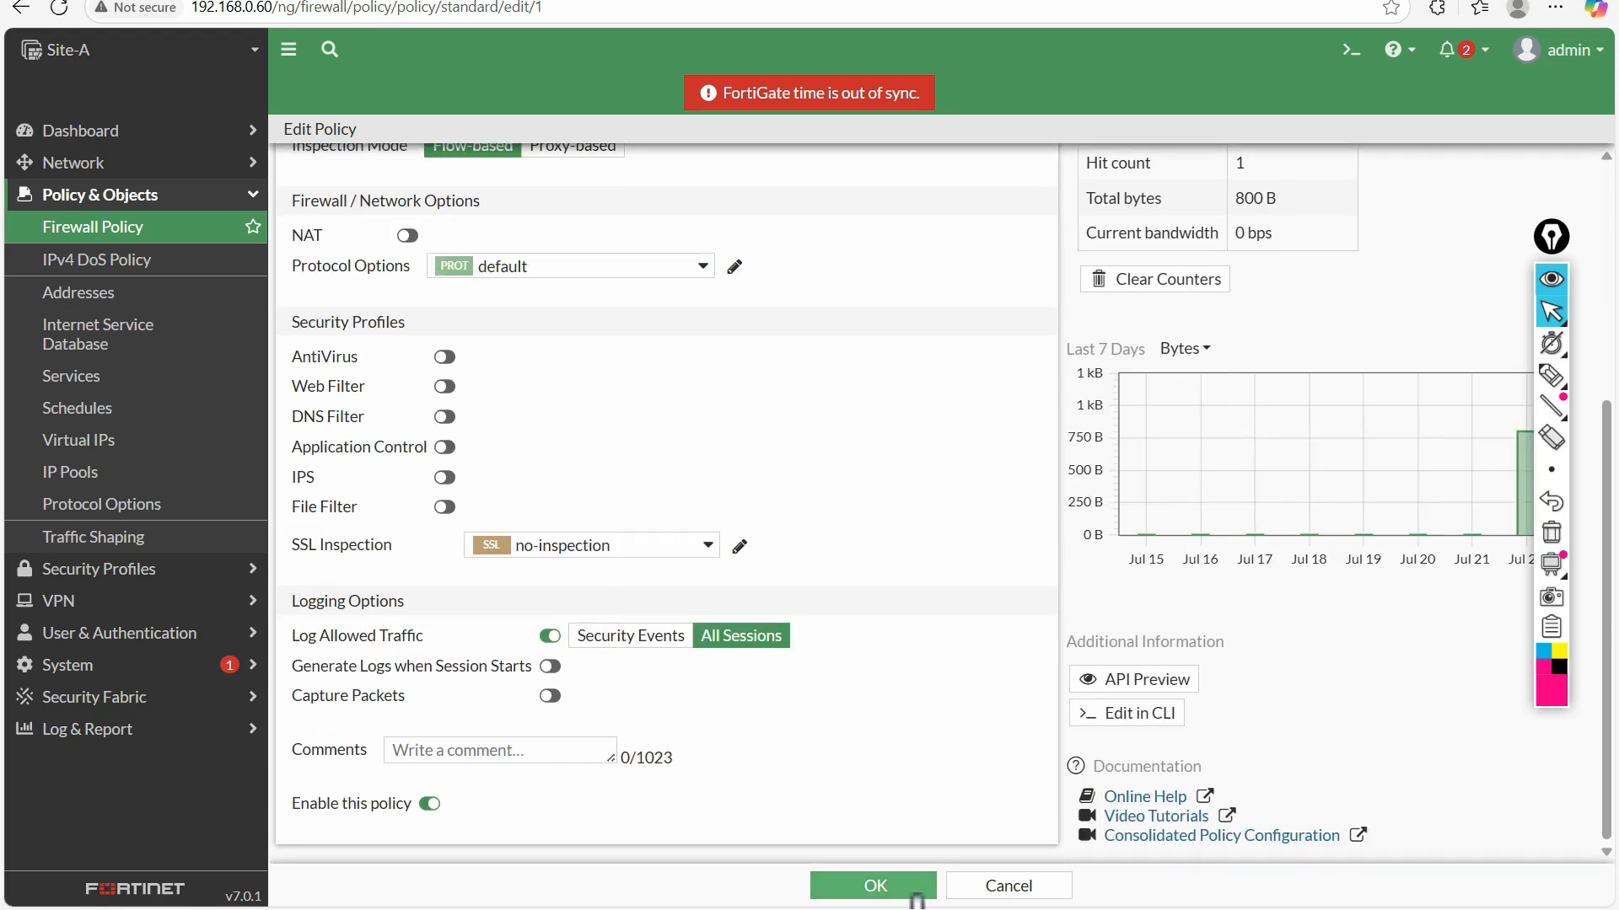
scroll(1138, 506, up, 5)
Reset the traffic counters of the Incoming-IPSec-IN policy and save the policy
click(1157, 460)
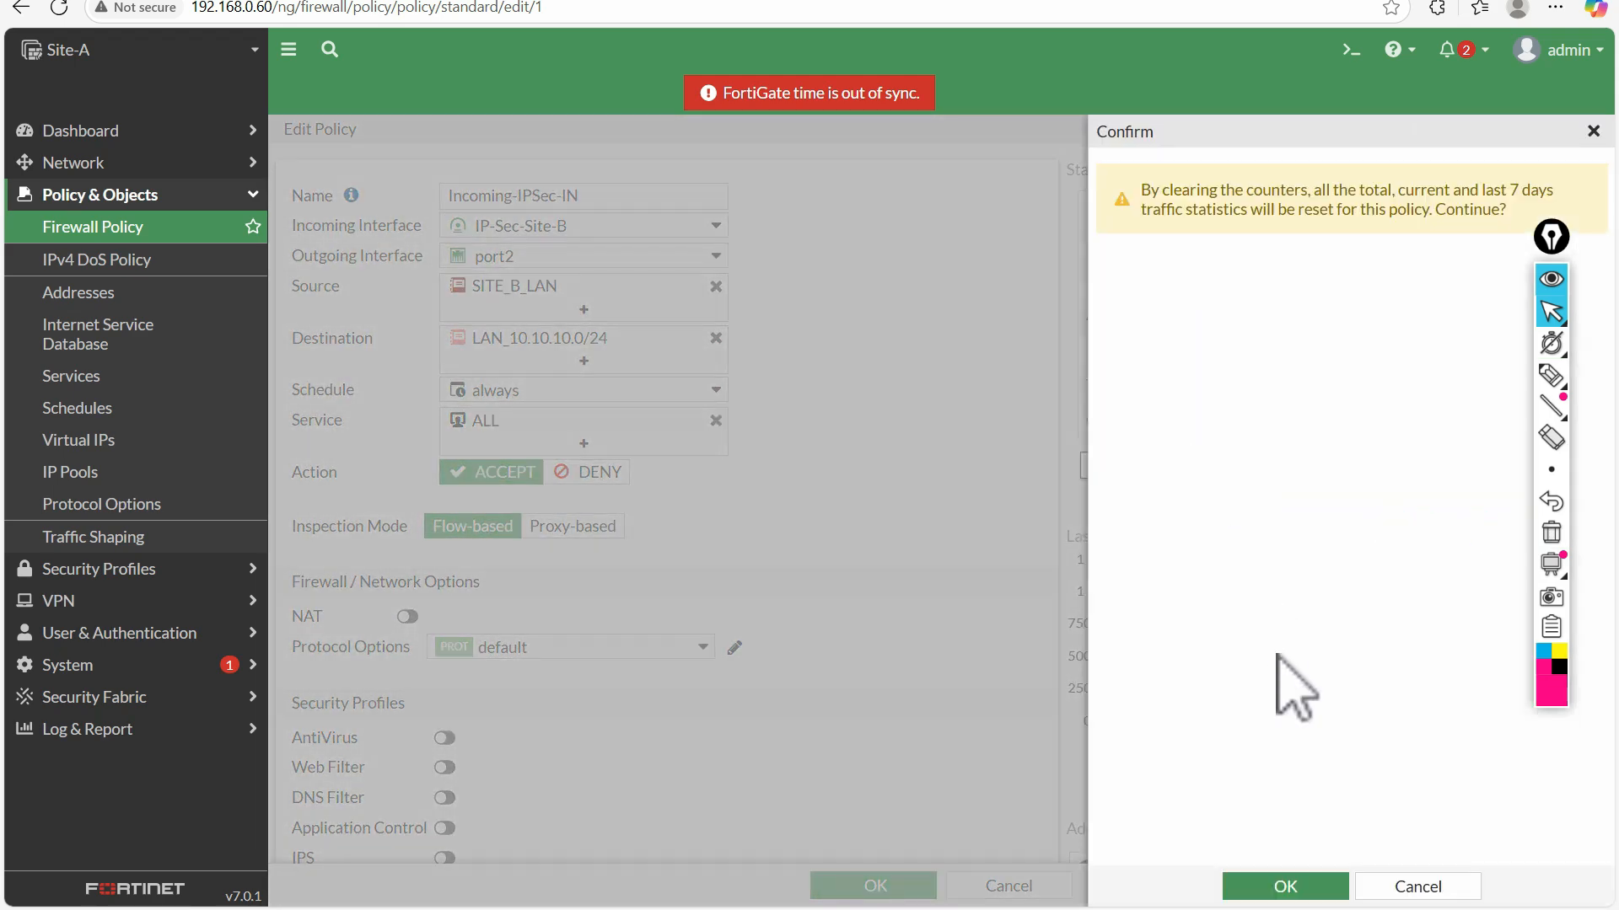
click(1283, 887)
click(868, 885)
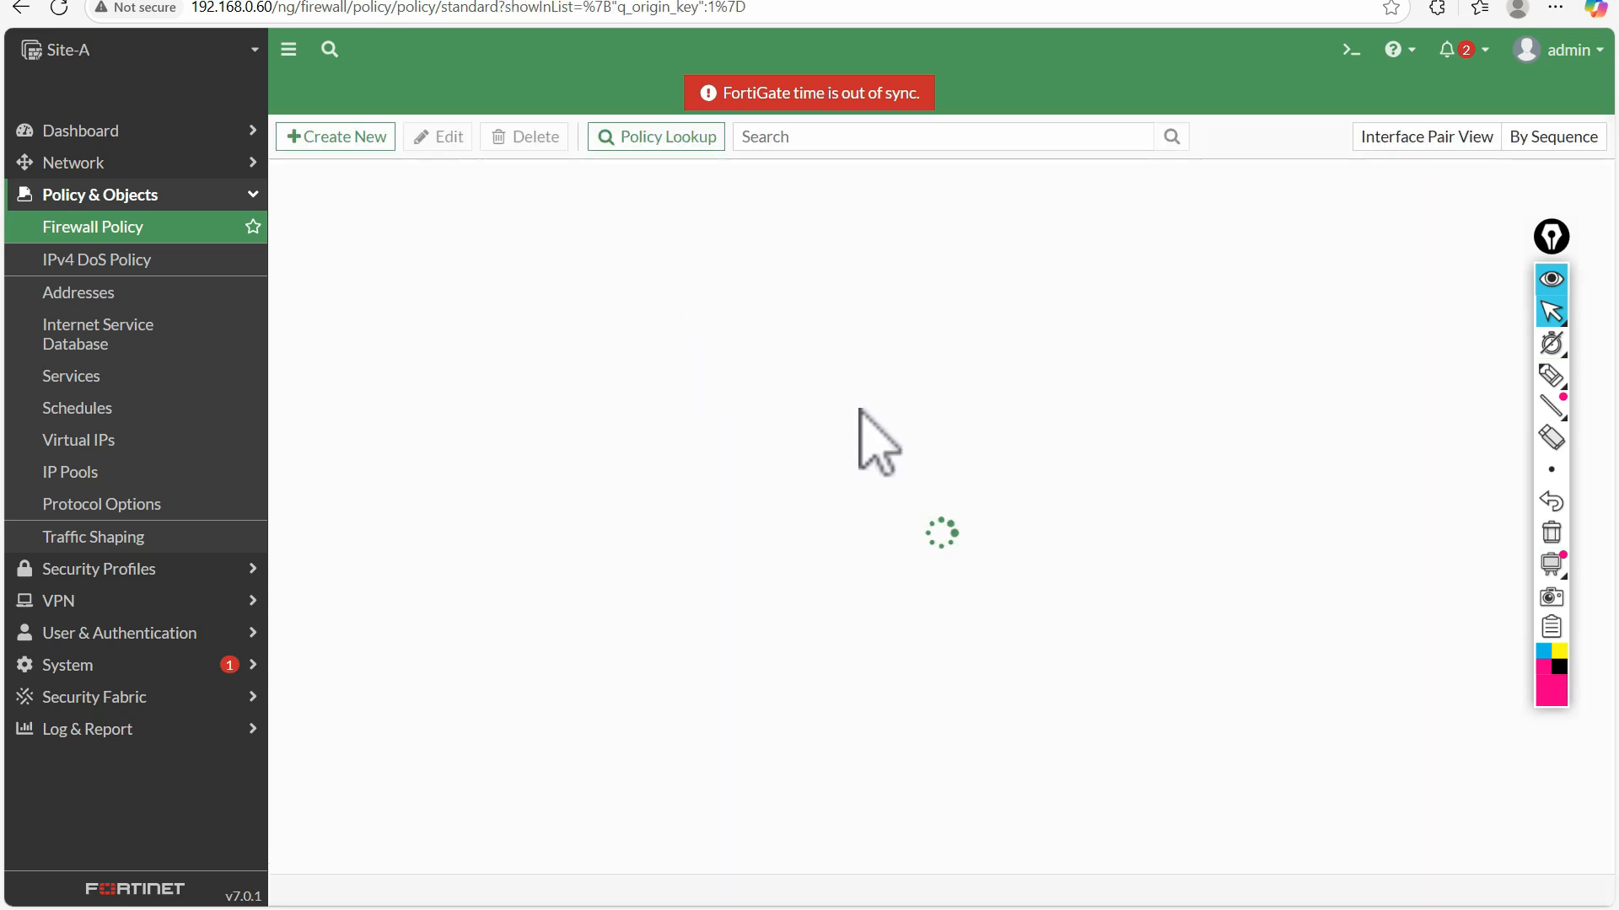
Open Site-A's IPsec-OUT firewall policy and inspect its incoming and outgoing interfaces
double_click(339, 318)
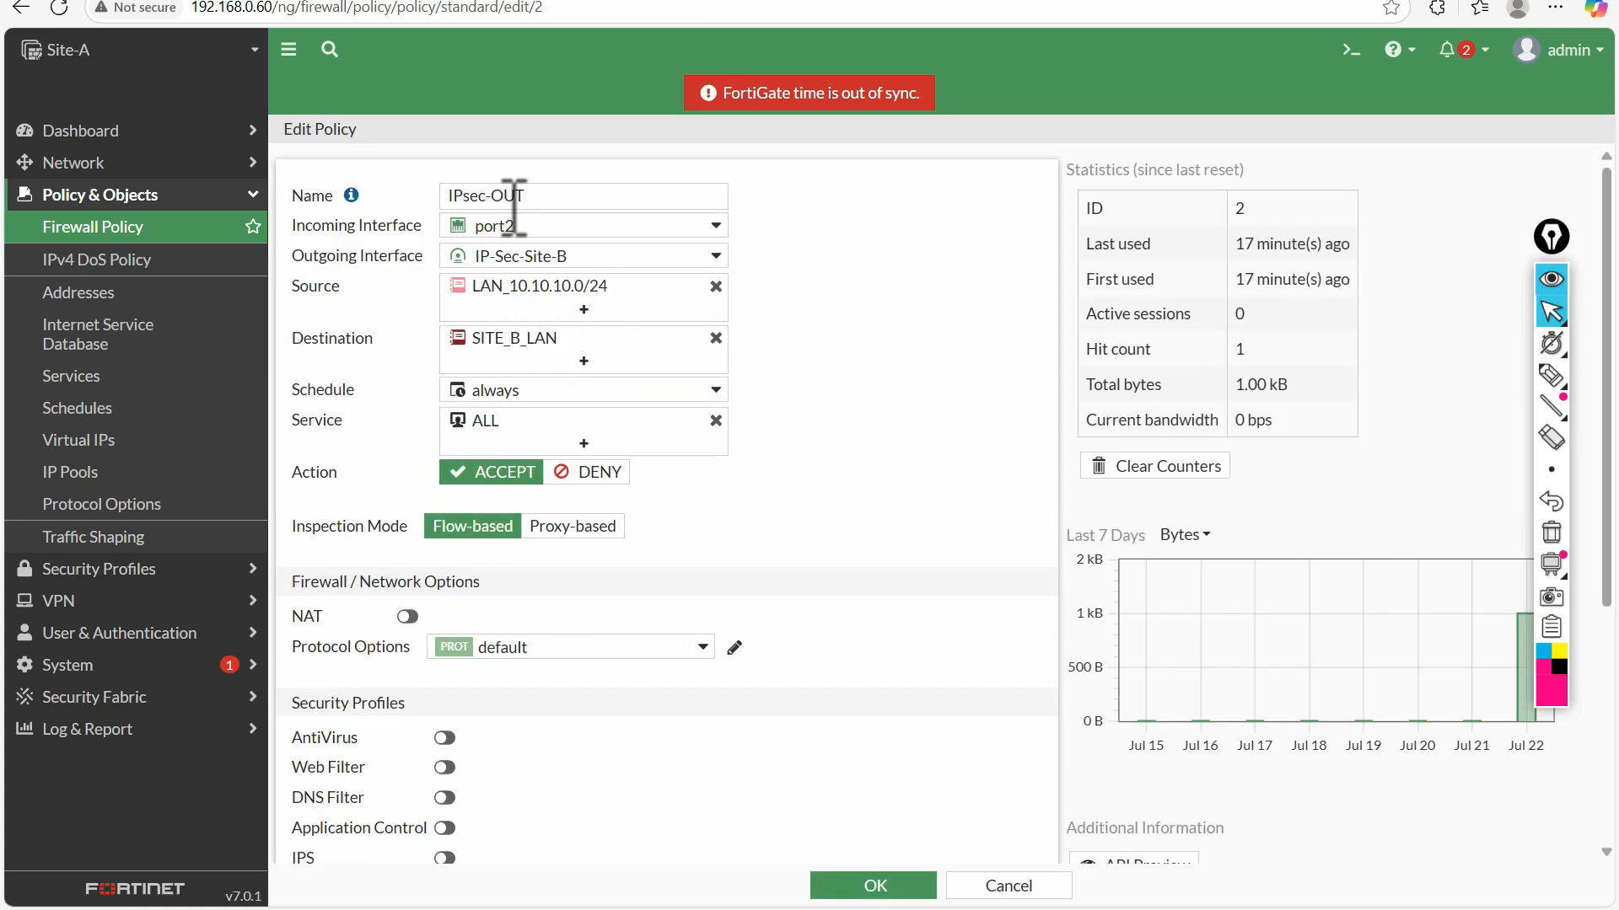
mouse_move(557, 226)
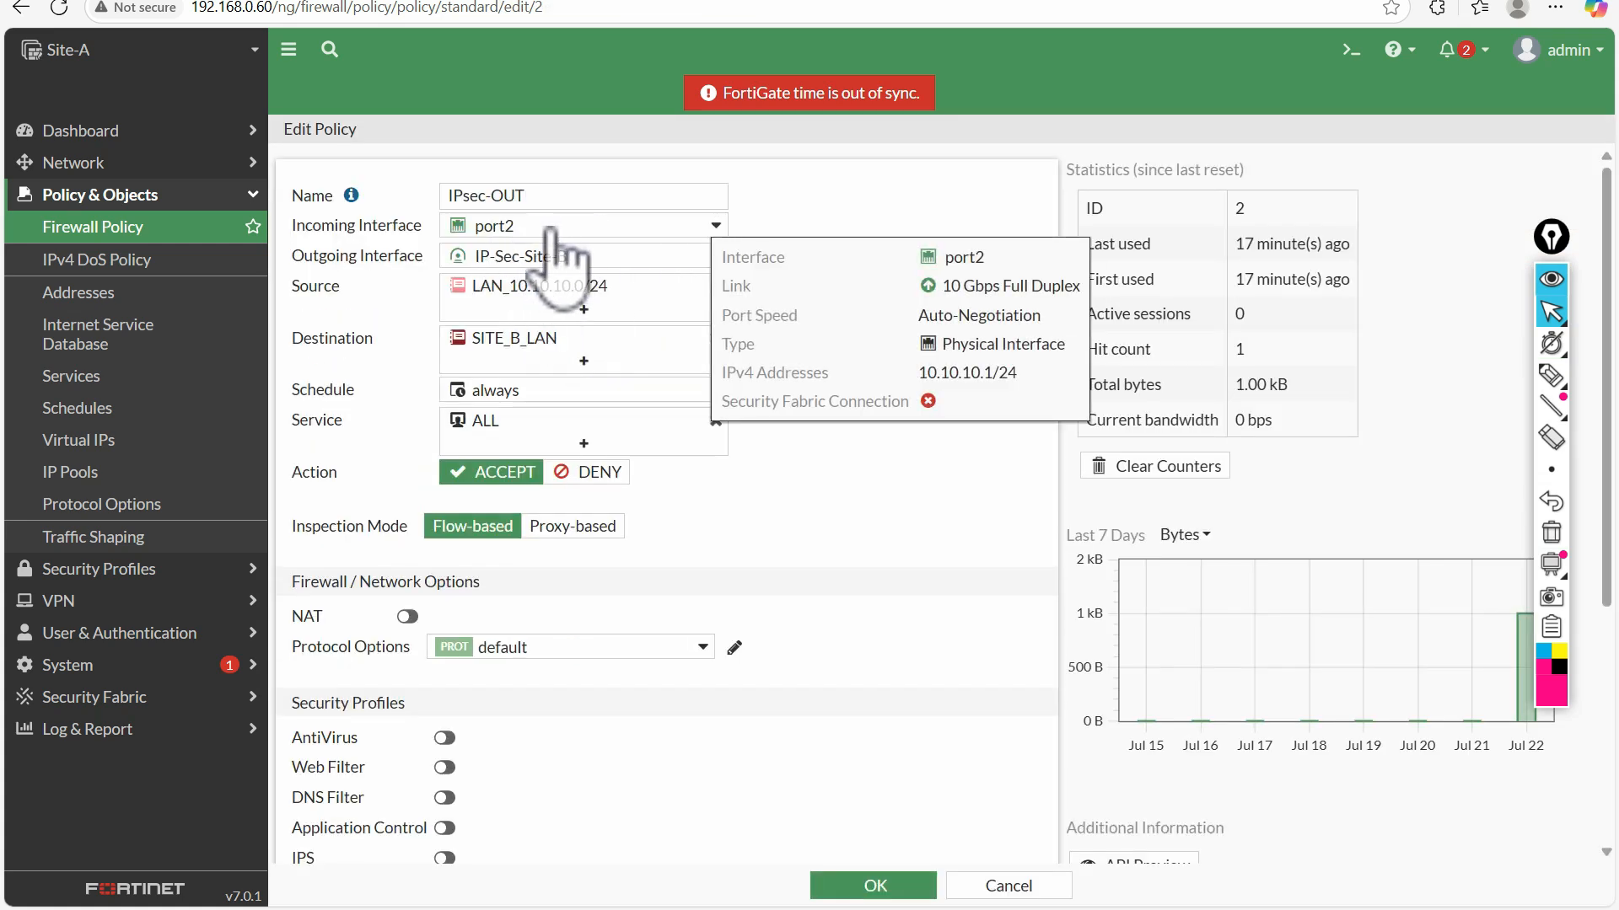
mouse_move(544, 261)
Sketch pen notes "LAN" and "IPSec" connected by a line beside the policy settings, and clear them
click(1551, 375)
mouse_move(893, 535)
mouse_down()
mouse_move(908, 324)
mouse_move(902, 560)
mouse_move(1005, 531)
mouse_up()
mouse_move(955, 327)
mouse_down()
mouse_move(956, 365)
mouse_move(989, 354)
mouse_move(988, 338)
mouse_move(1053, 342)
mouse_up()
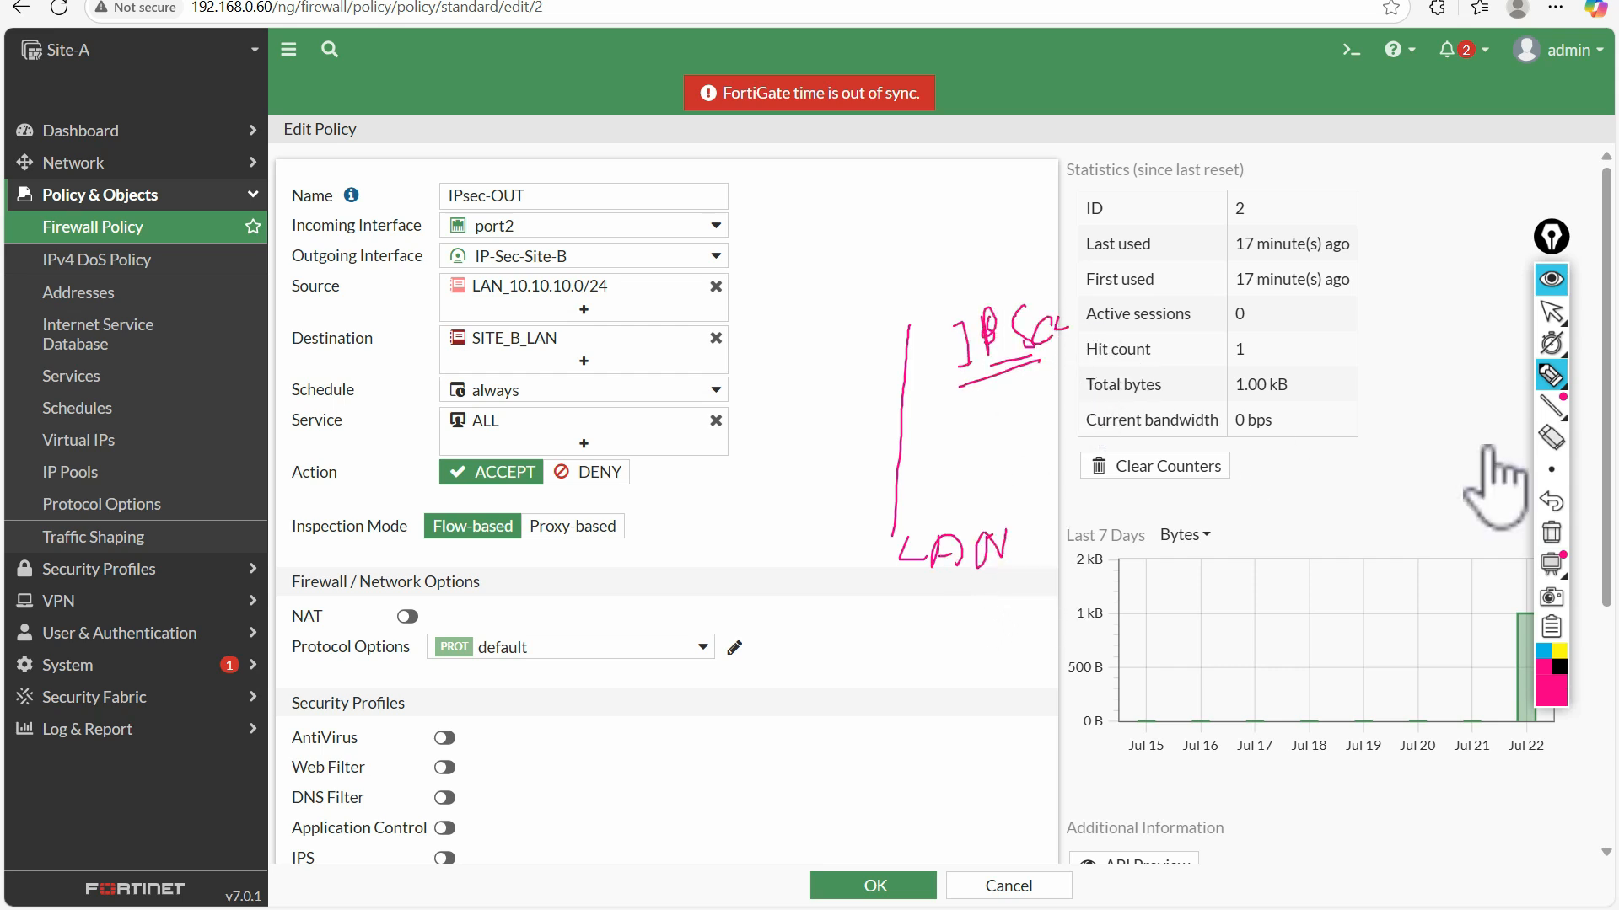
mouse_move(1566, 394)
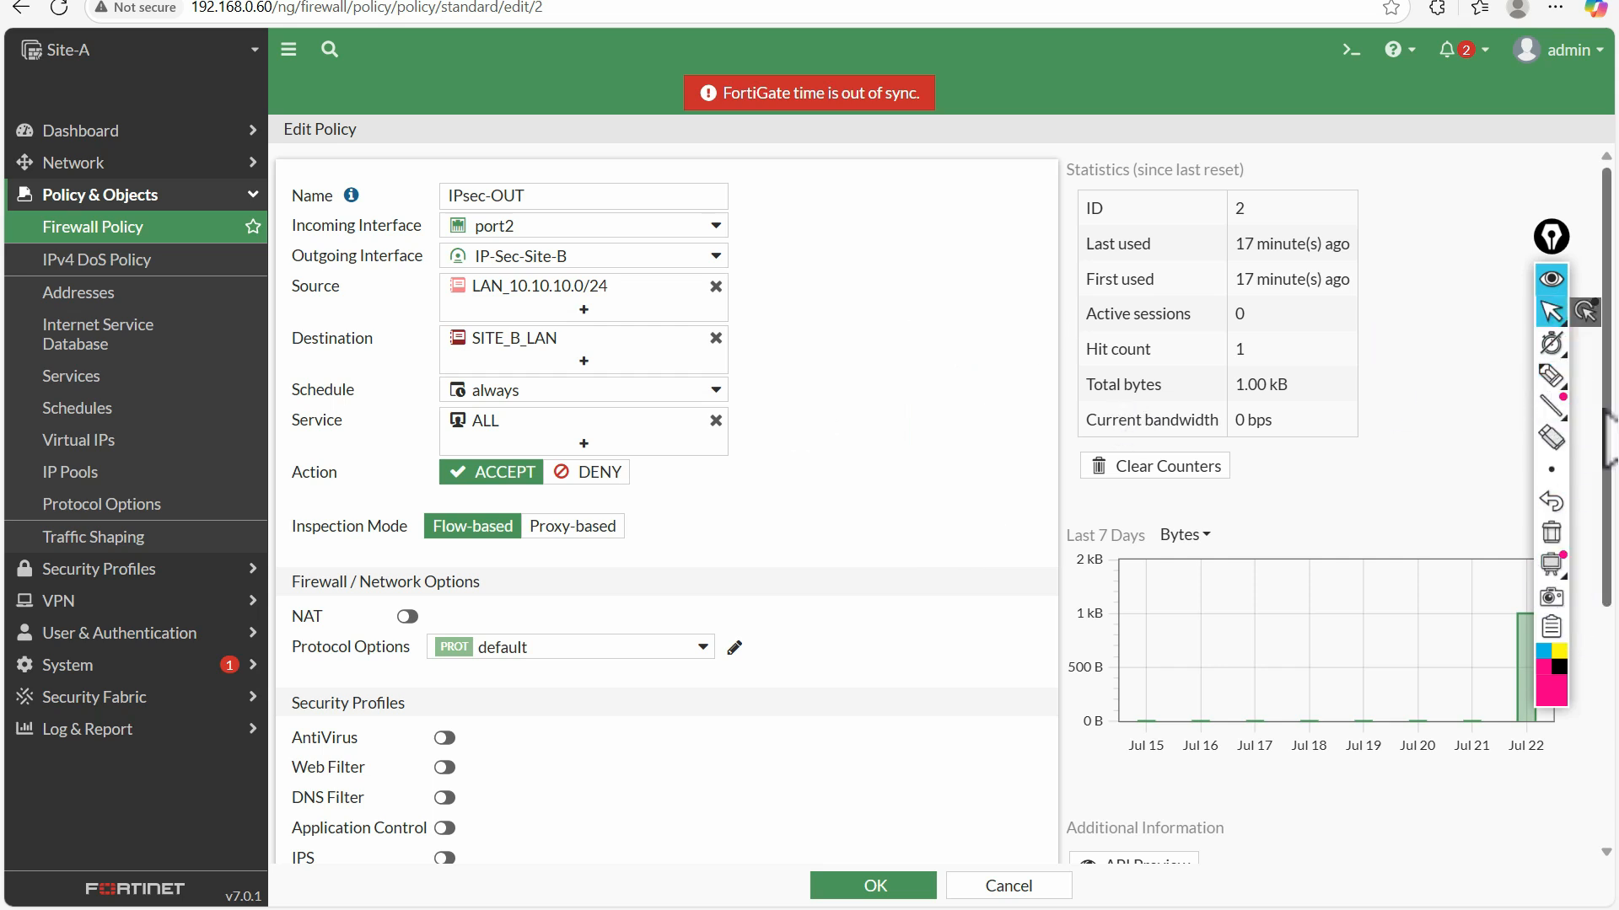
mouse_move(847, 524)
mouse_down()
mouse_move(838, 354)
mouse_move(883, 361)
mouse_up()
mouse_move(884, 295)
mouse_down()
mouse_move(870, 268)
mouse_move(909, 277)
mouse_up()
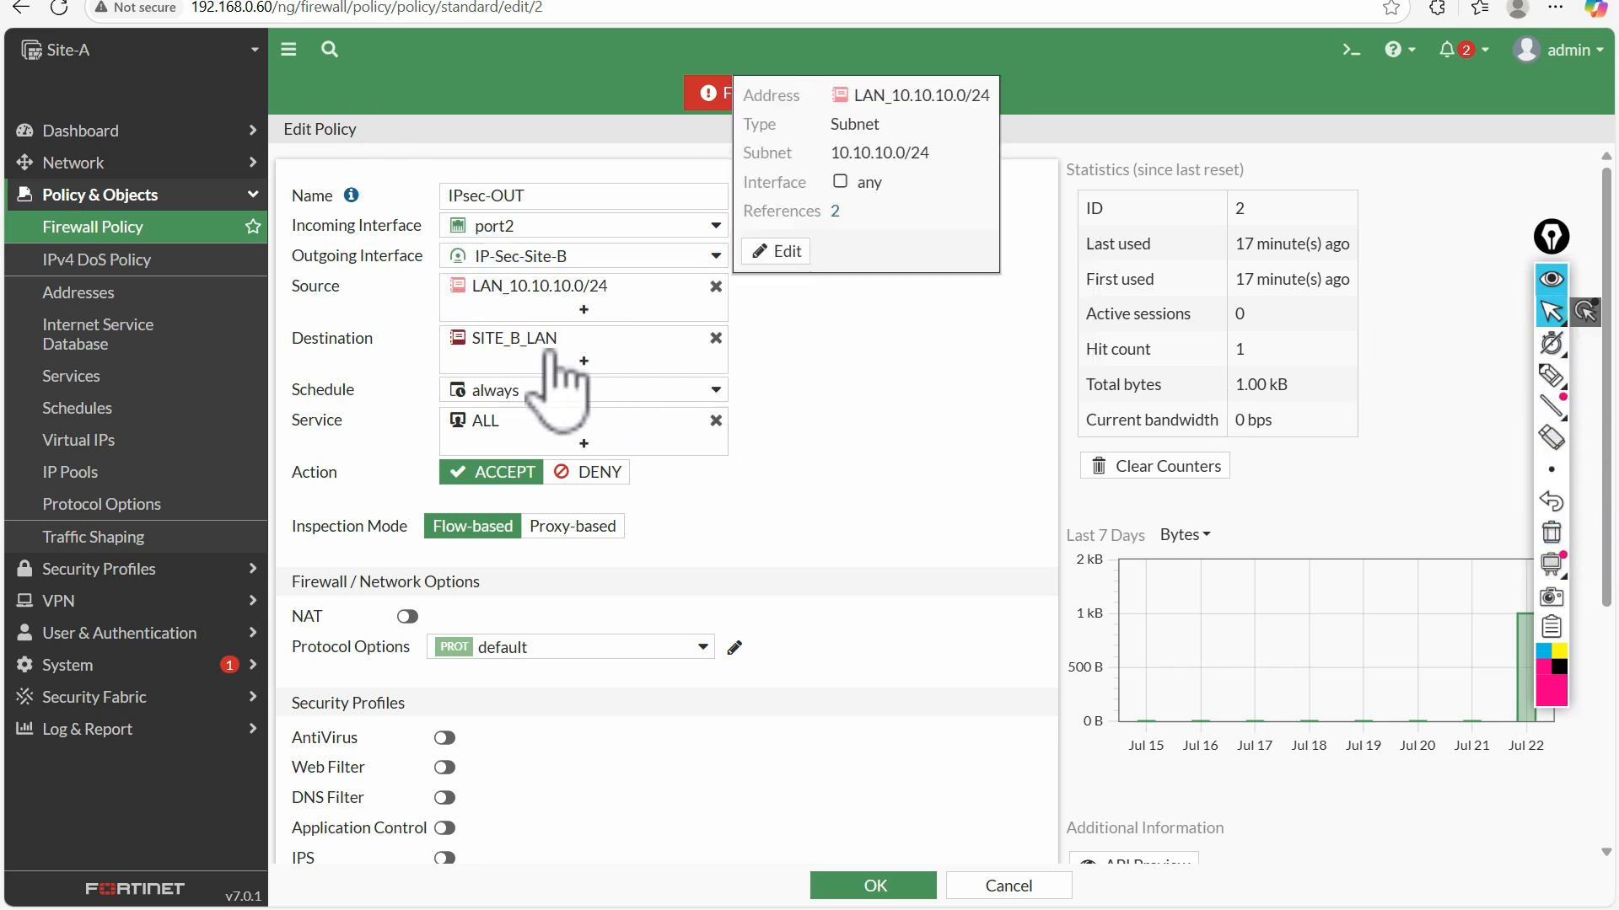
Open the destination address object SITE_B_LAN from the policy, highlight its IP/netmask, and close it without changes
mouse_move(544, 347)
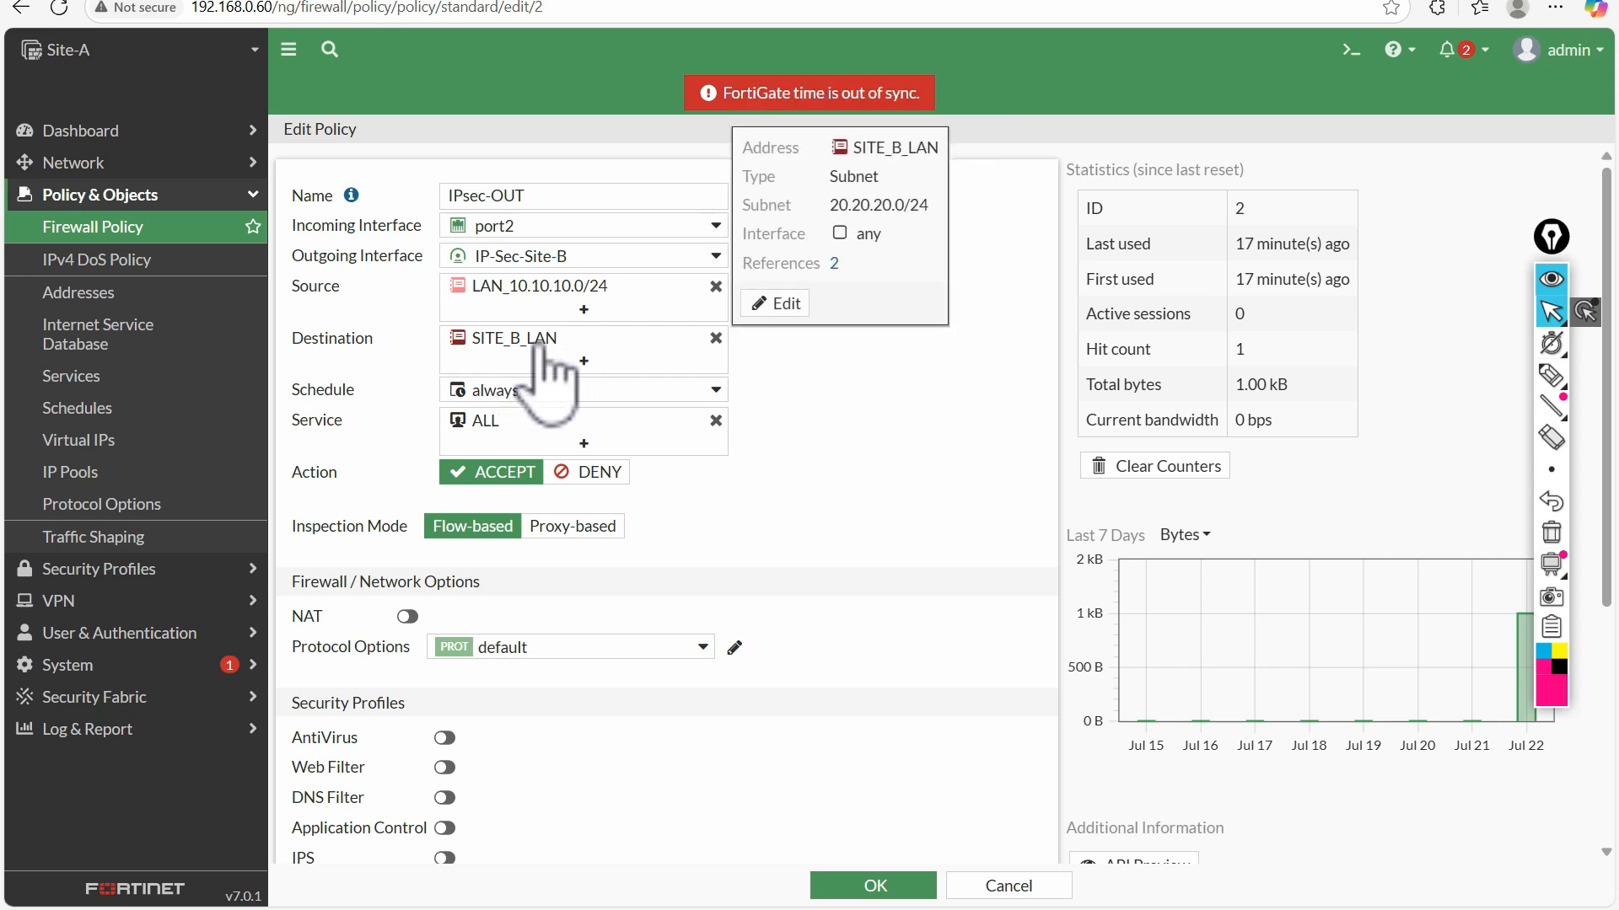
click(762, 301)
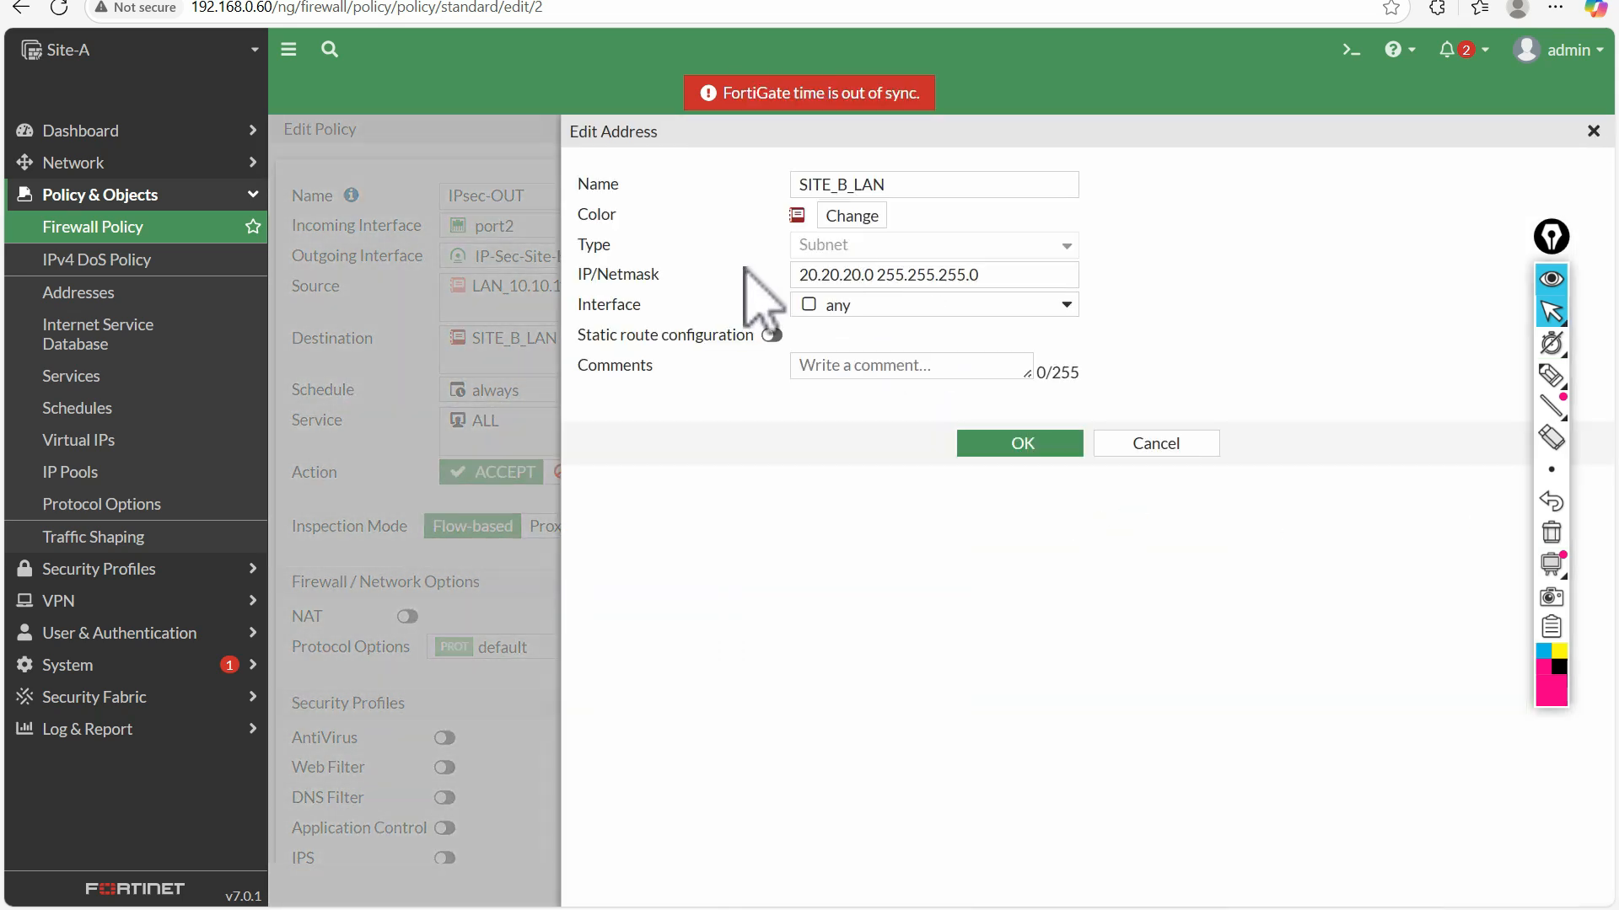
triple_click(965, 274)
click(1148, 444)
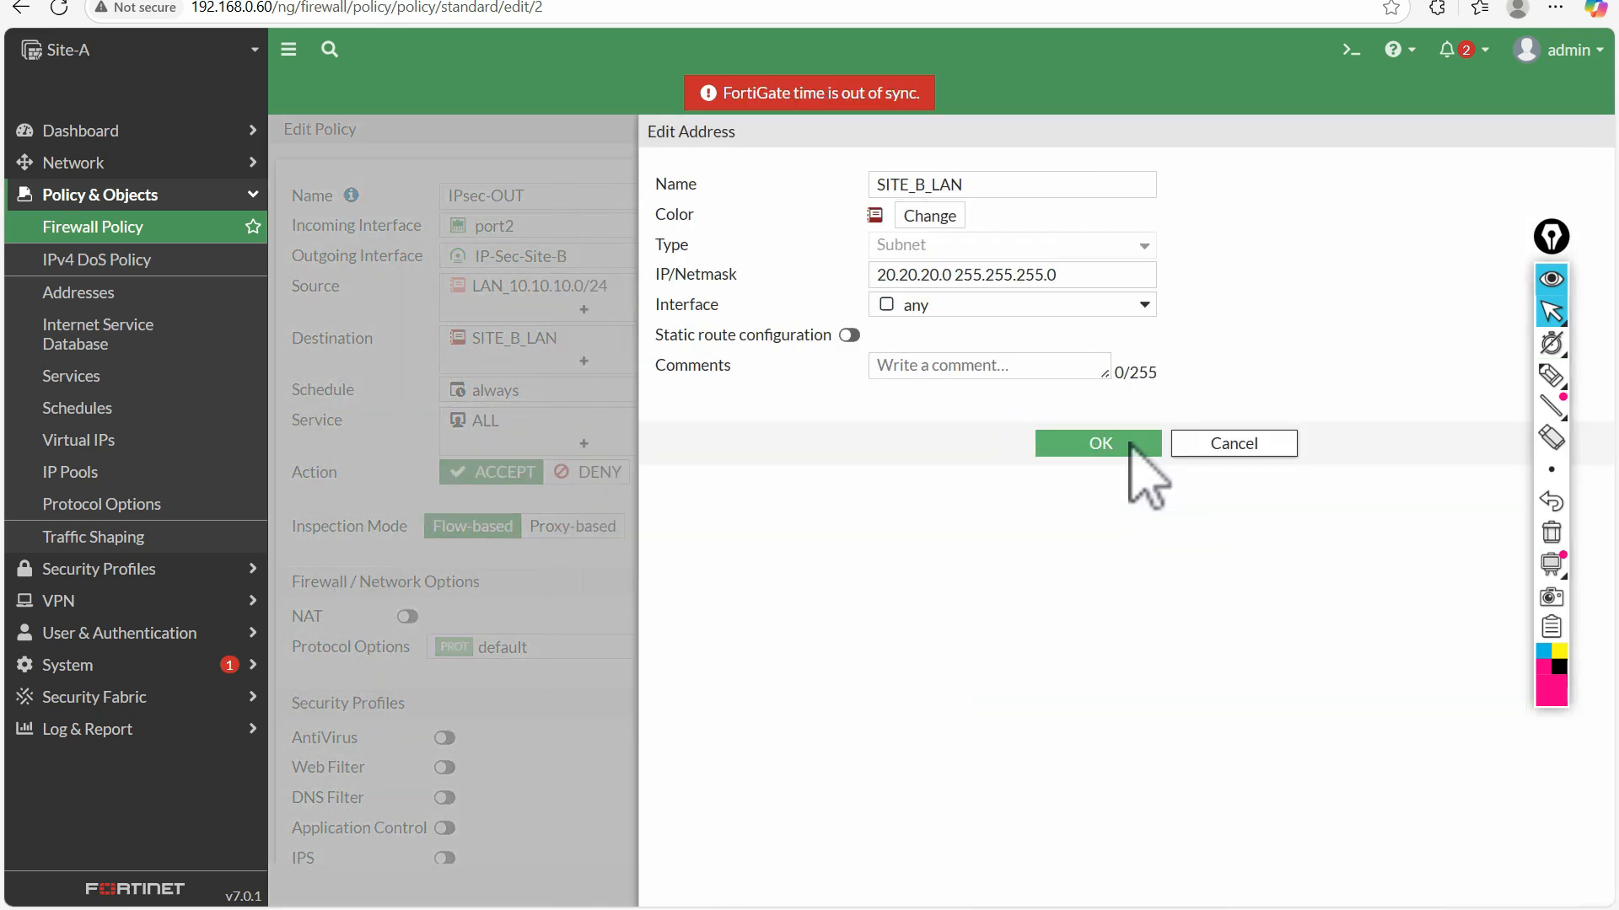
Reset the traffic counters of the IPsec-OUT policy and save the policy
scroll(849, 596, down, 5)
click(1134, 276)
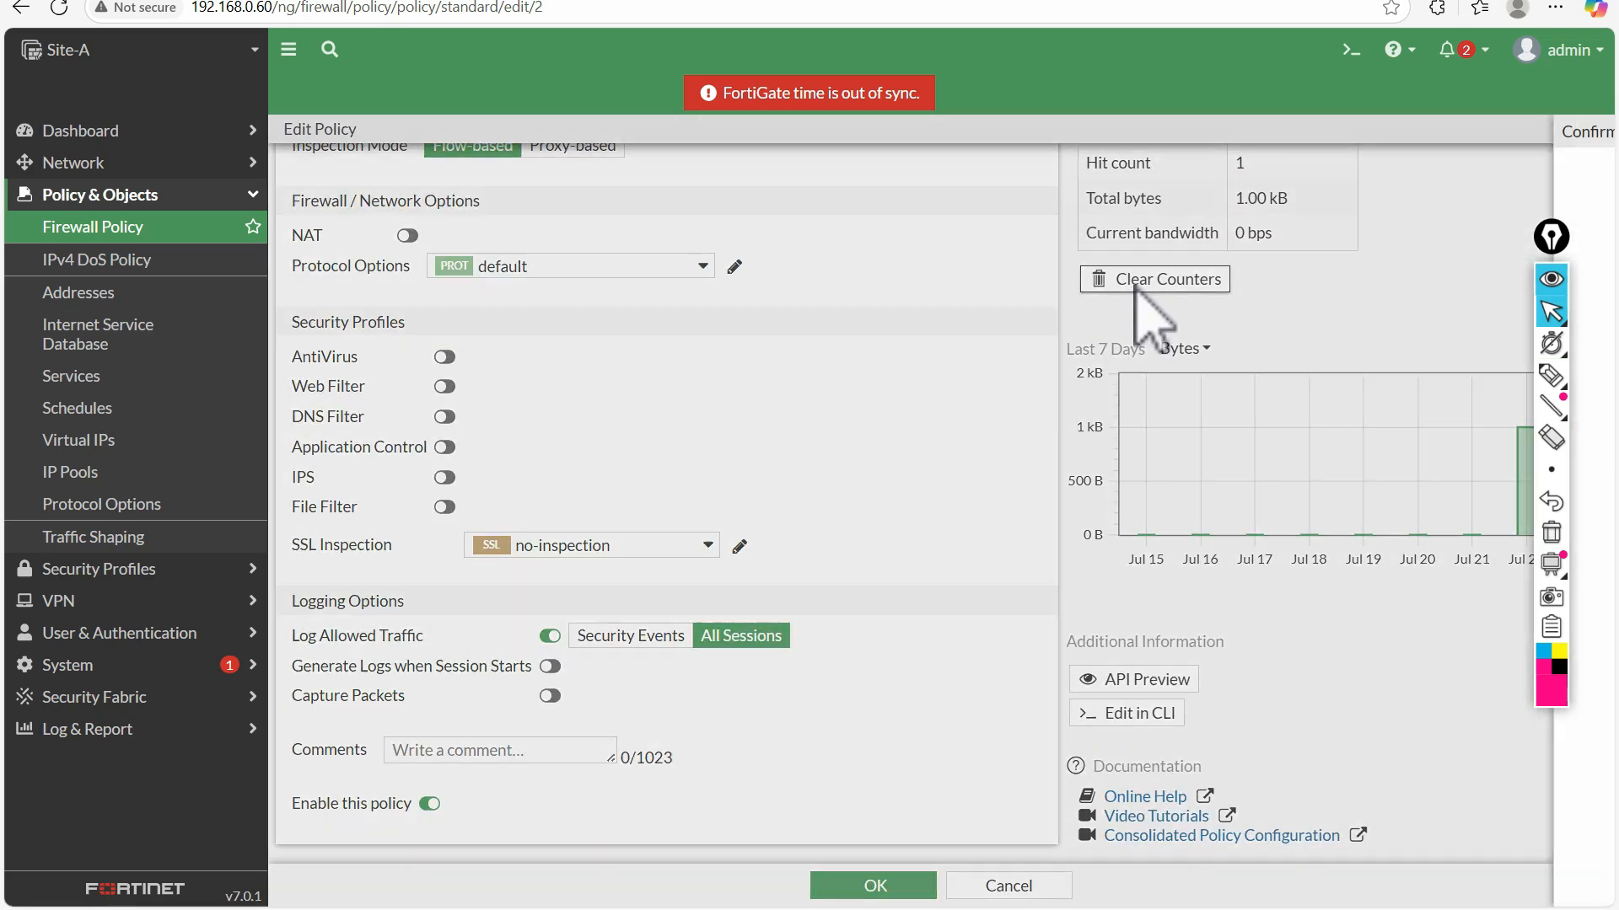
click(1286, 887)
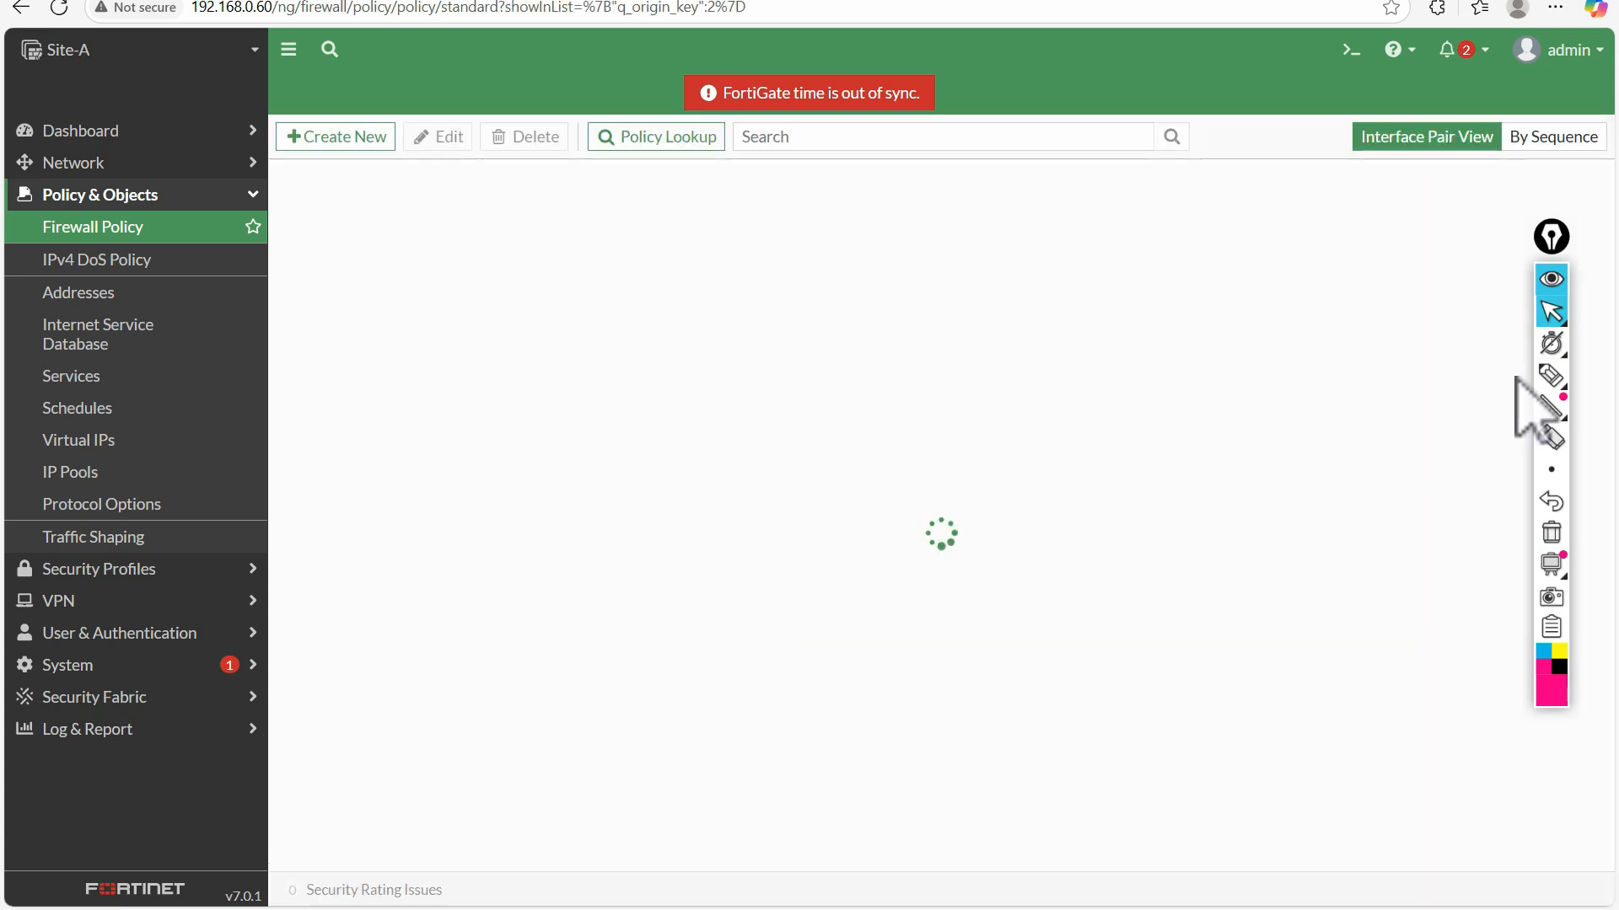
Write a numbered pen list of IPSec, static routes and policies with a downward arrow below the policy list, and clear it
click(1551, 375)
mouse_move(638, 519)
mouse_down()
mouse_move(631, 553)
mouse_move(634, 506)
mouse_move(688, 542)
mouse_move(695, 495)
mouse_up()
mouse_move(712, 495)
mouse_down()
mouse_move(711, 531)
mouse_move(714, 505)
mouse_move(793, 522)
mouse_up()
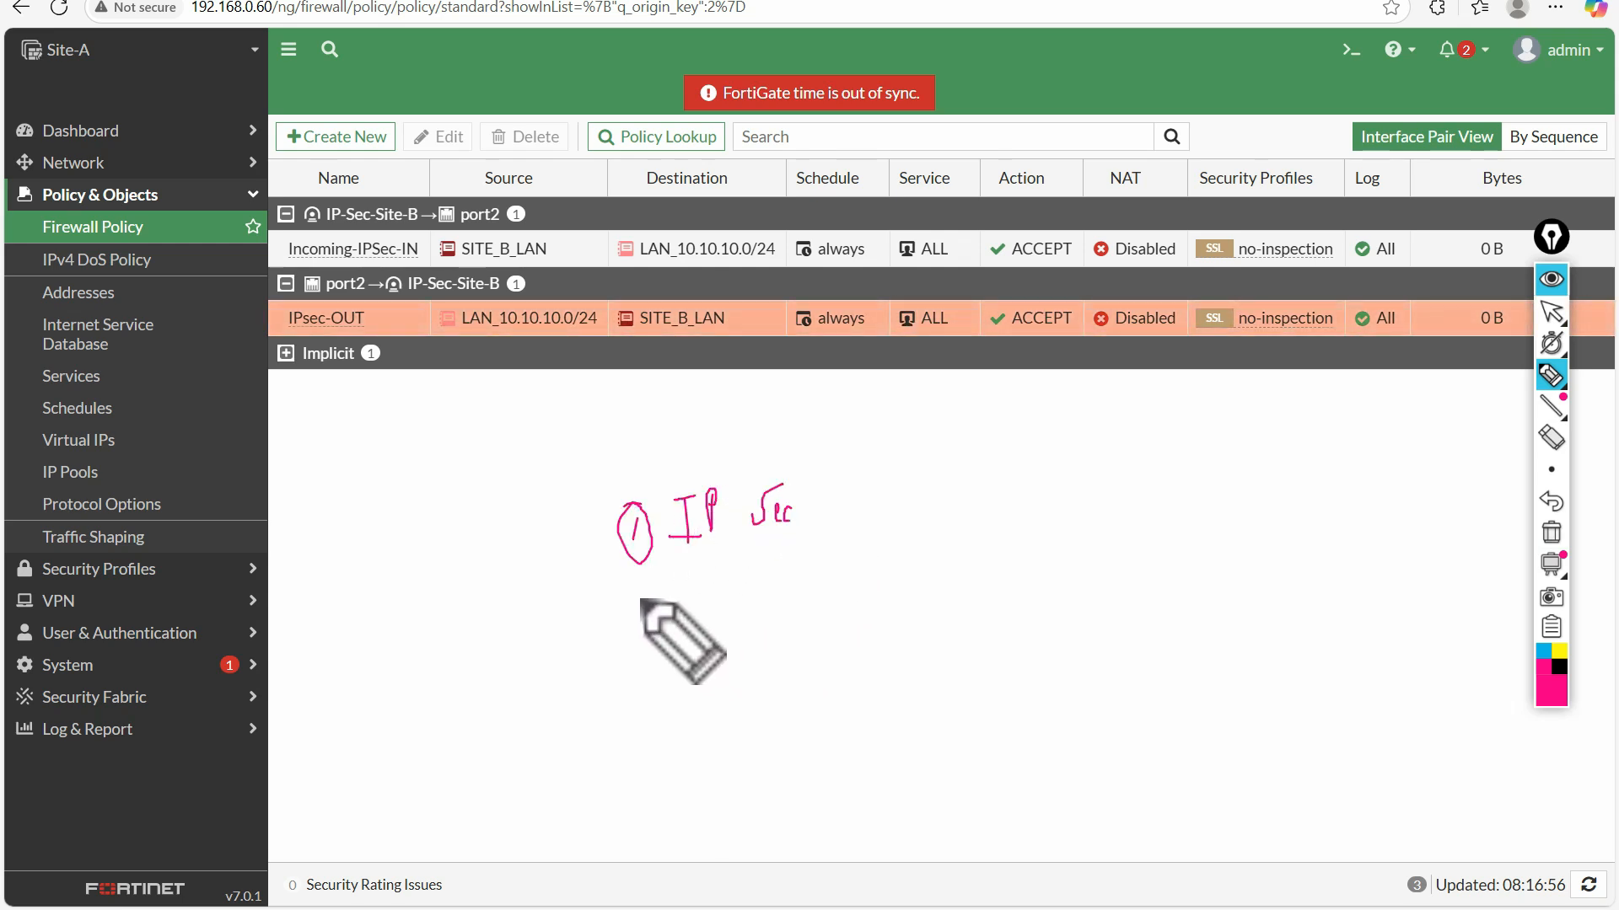
drag(643, 588, 659, 607)
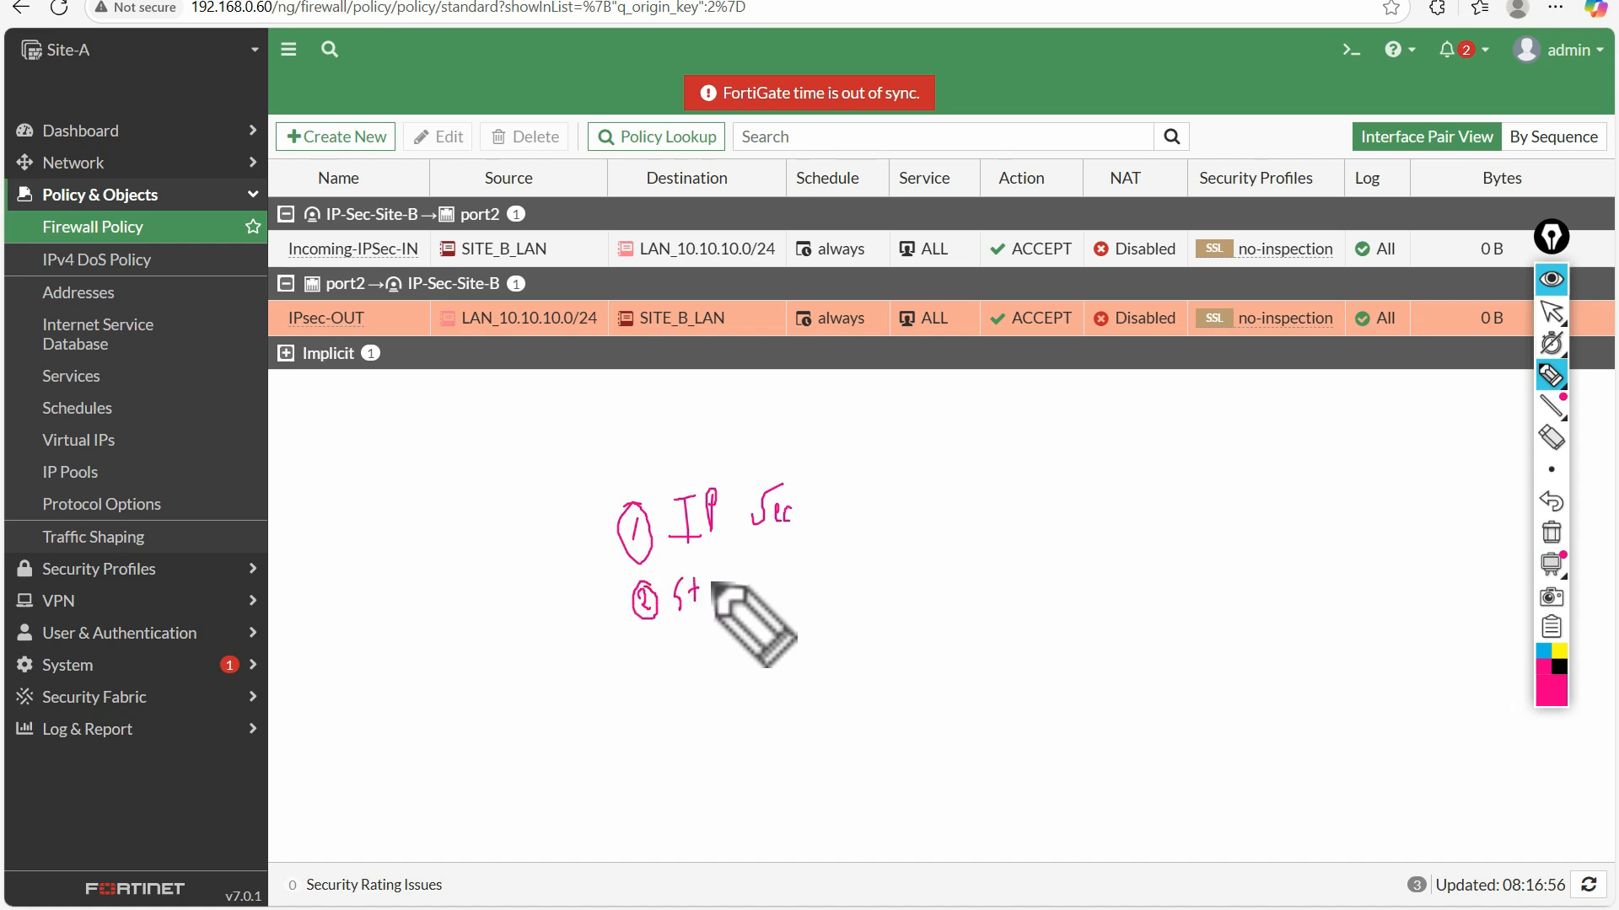
click(740, 581)
drag(702, 579, 768, 587)
drag(681, 633, 762, 620)
drag(701, 644, 771, 629)
mouse_move(671, 703)
mouse_down()
mouse_move(680, 716)
mouse_move(672, 677)
mouse_move(656, 676)
mouse_up()
drag(711, 677, 711, 715)
mouse_move(711, 676)
mouse_down()
mouse_move(769, 712)
mouse_move(792, 698)
mouse_up()
mouse_move(714, 739)
mouse_down()
mouse_move(799, 715)
mouse_move(772, 742)
mouse_up()
drag(810, 482, 828, 696)
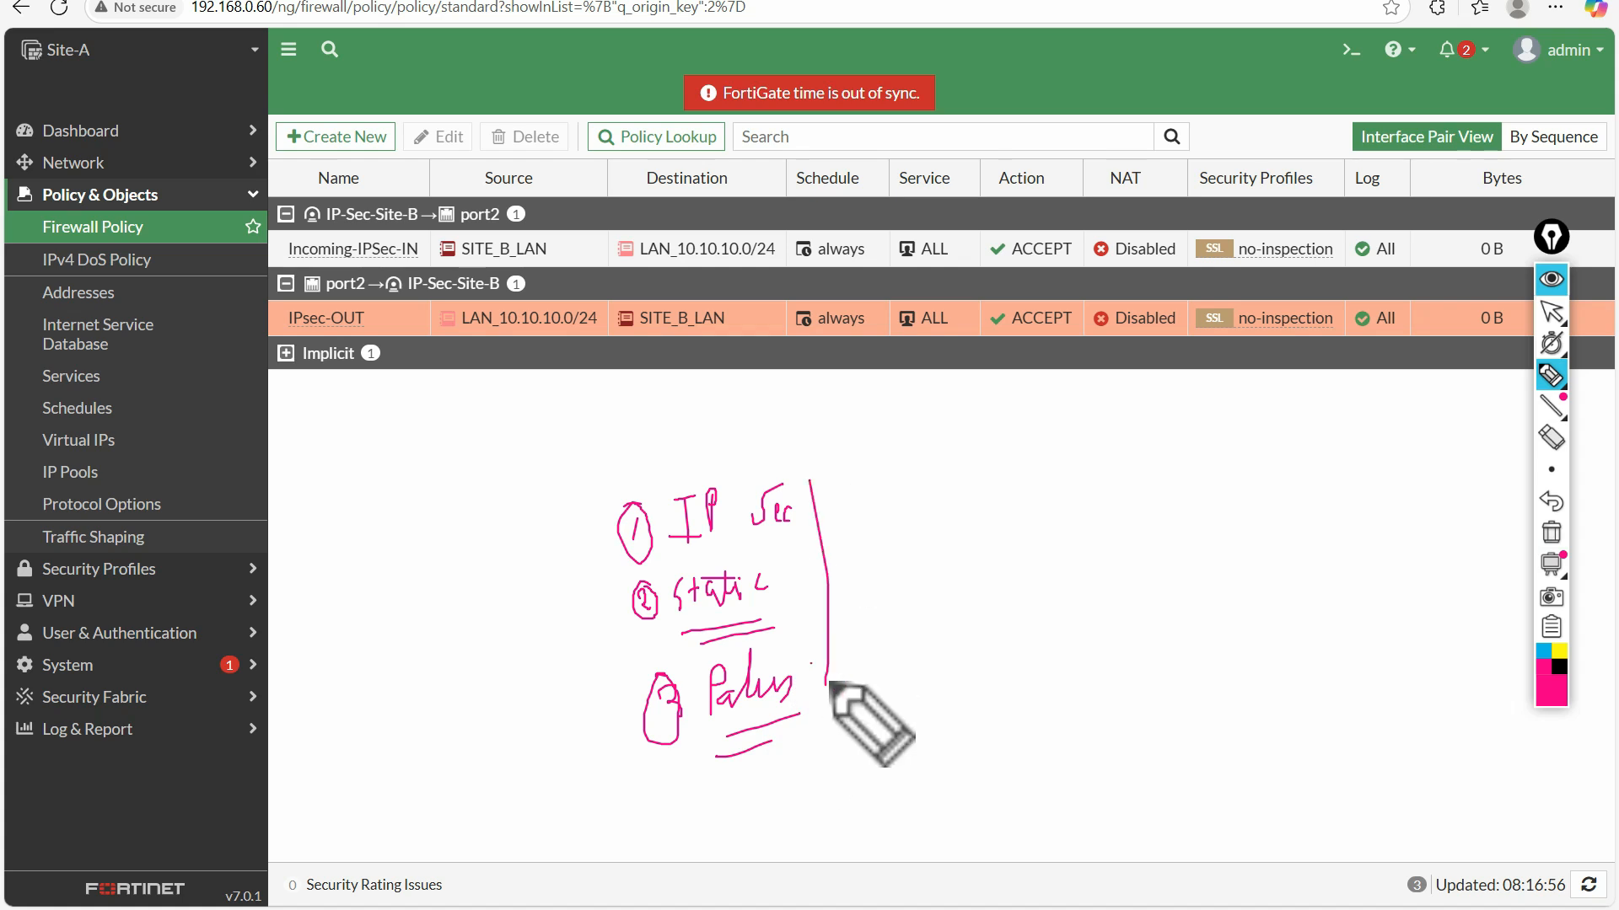
click(1551, 533)
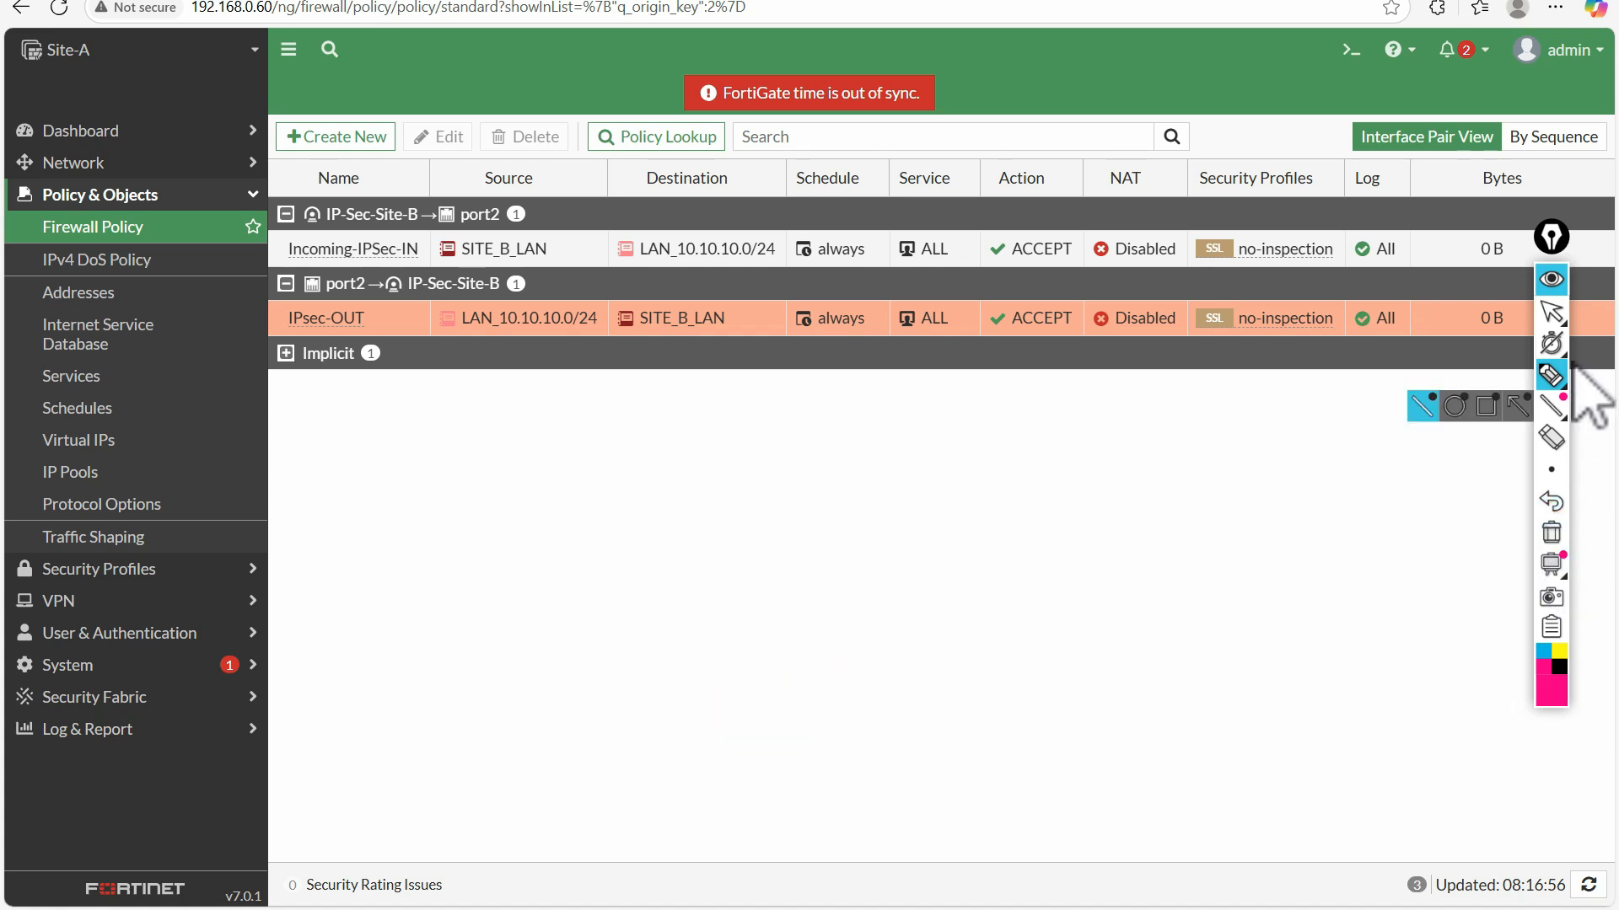
click(1555, 319)
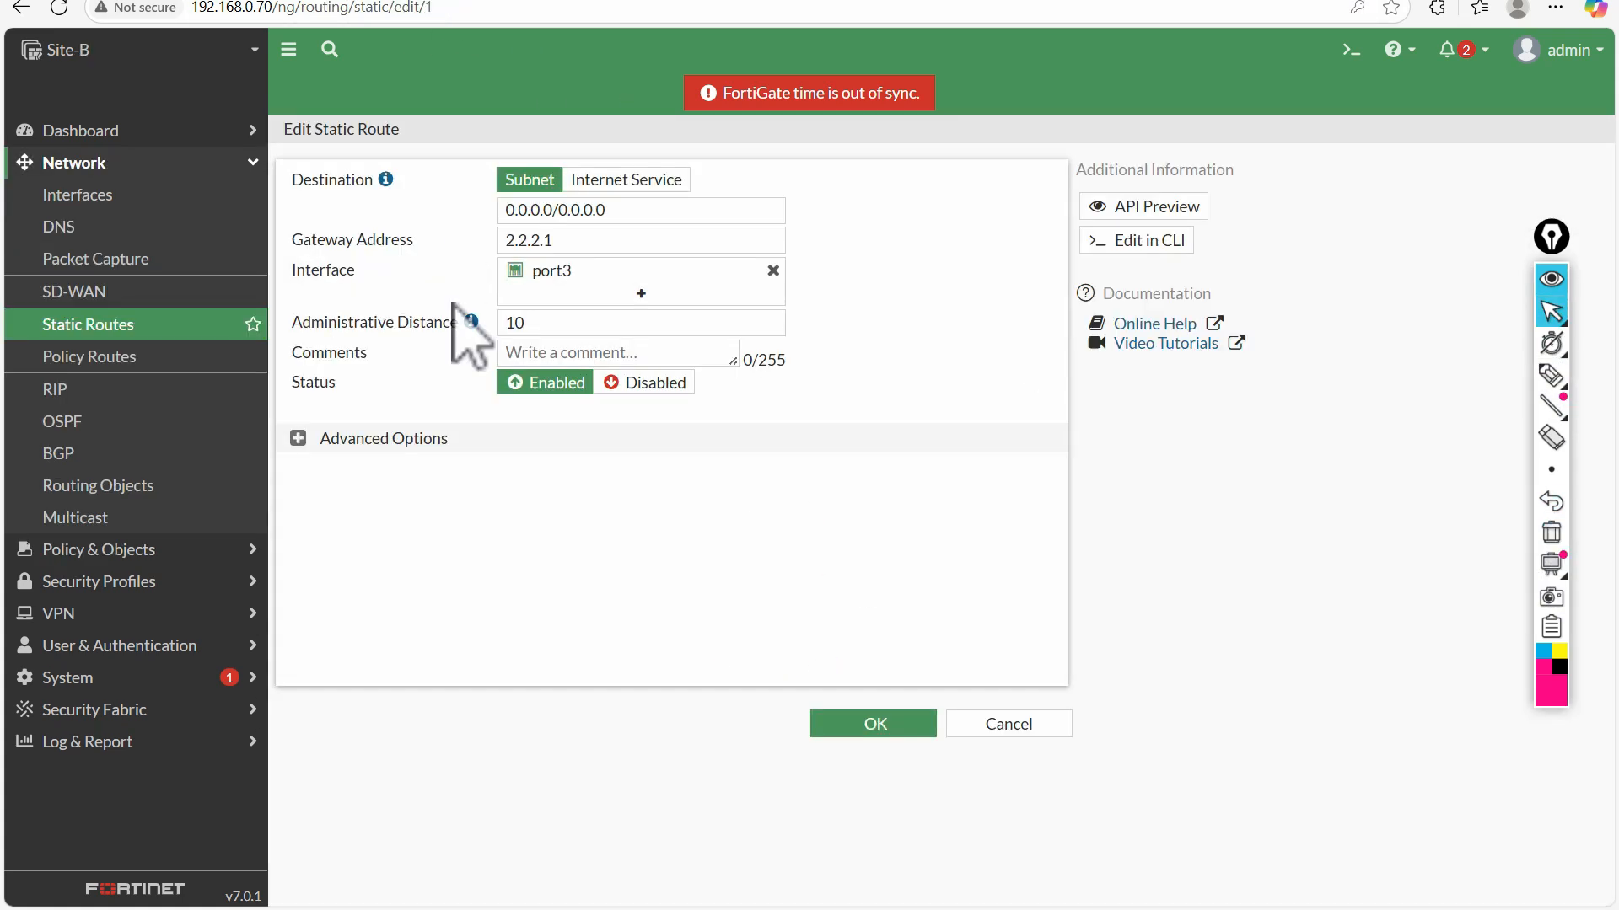
Open Site-B's static route to 10.10.10.0/24, highlight its destination subnet and view the interface choices without changing IP-Sec-Site-A
click(90, 330)
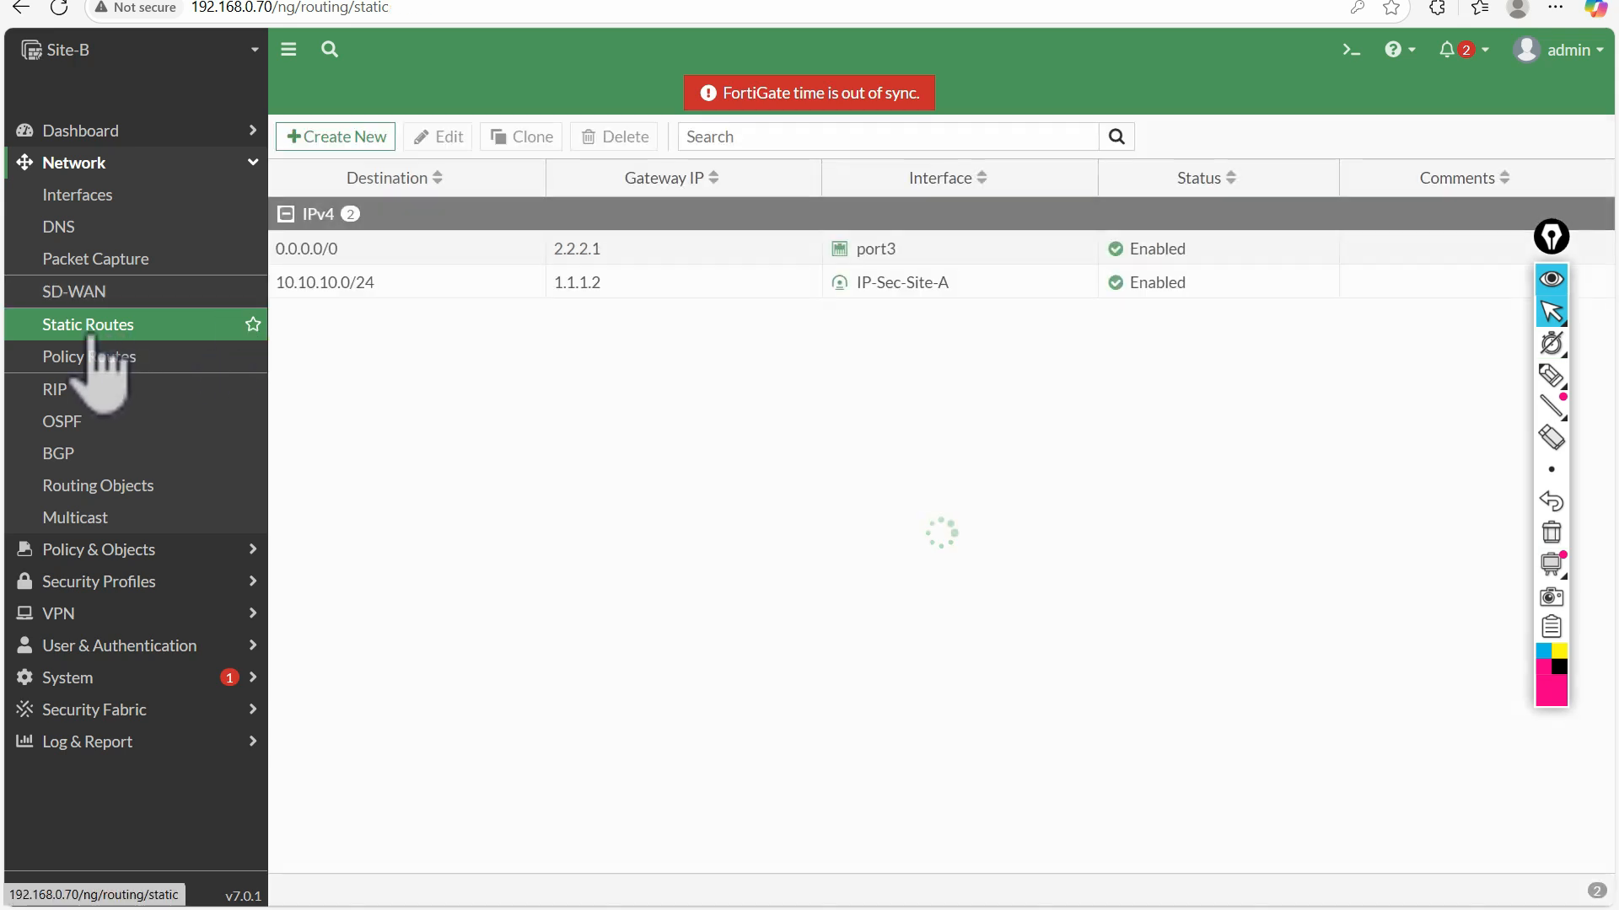
click(96, 552)
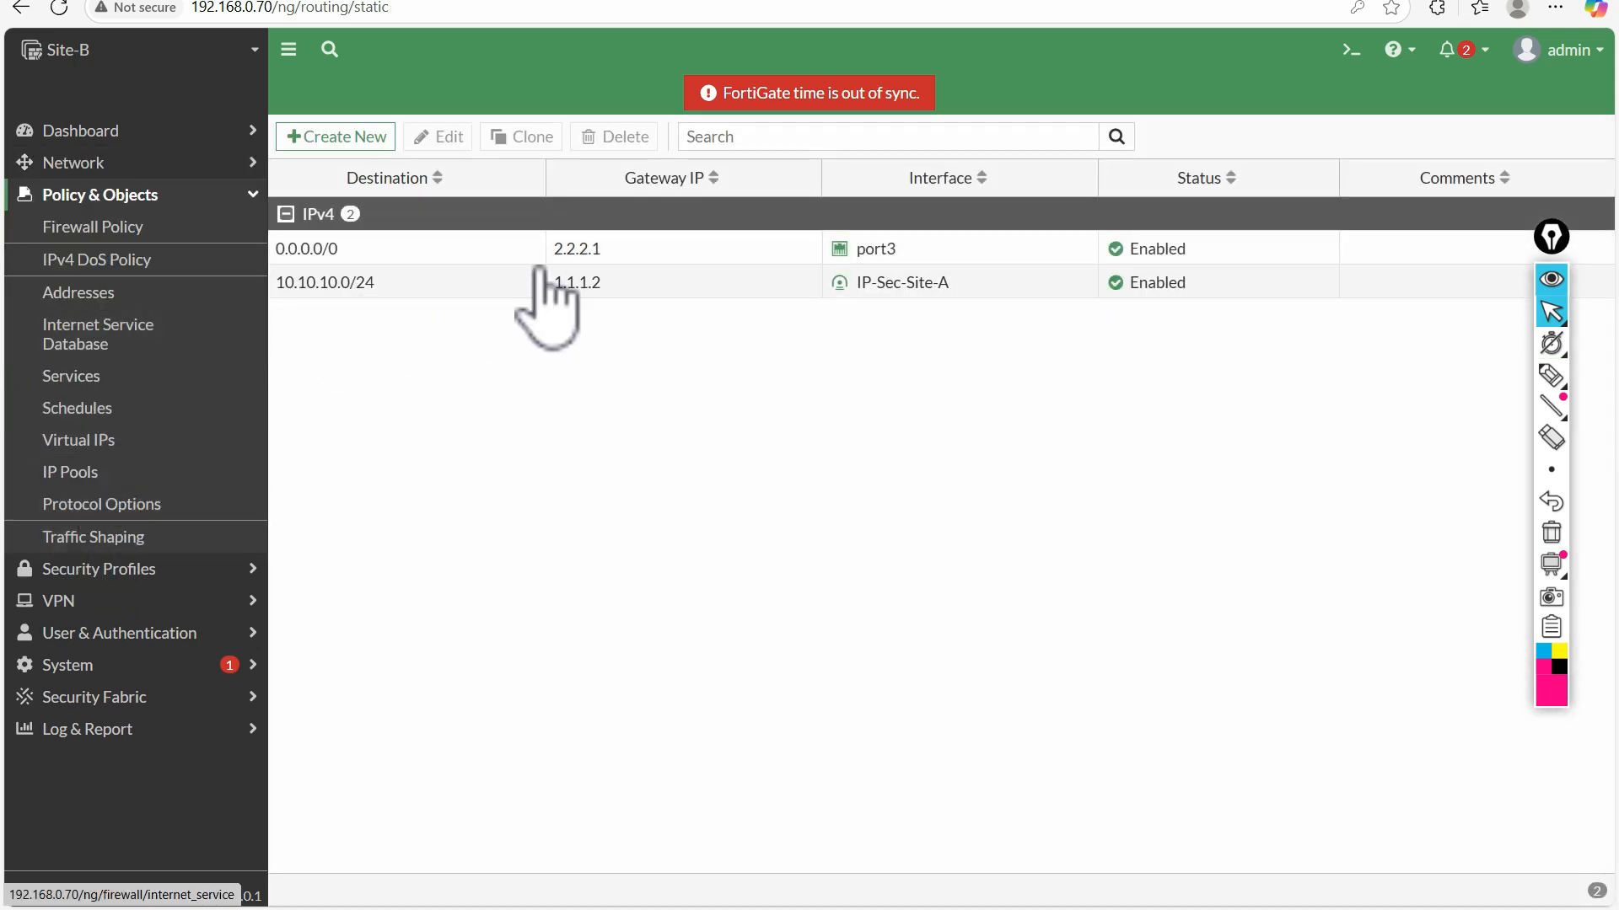
double_click(641, 284)
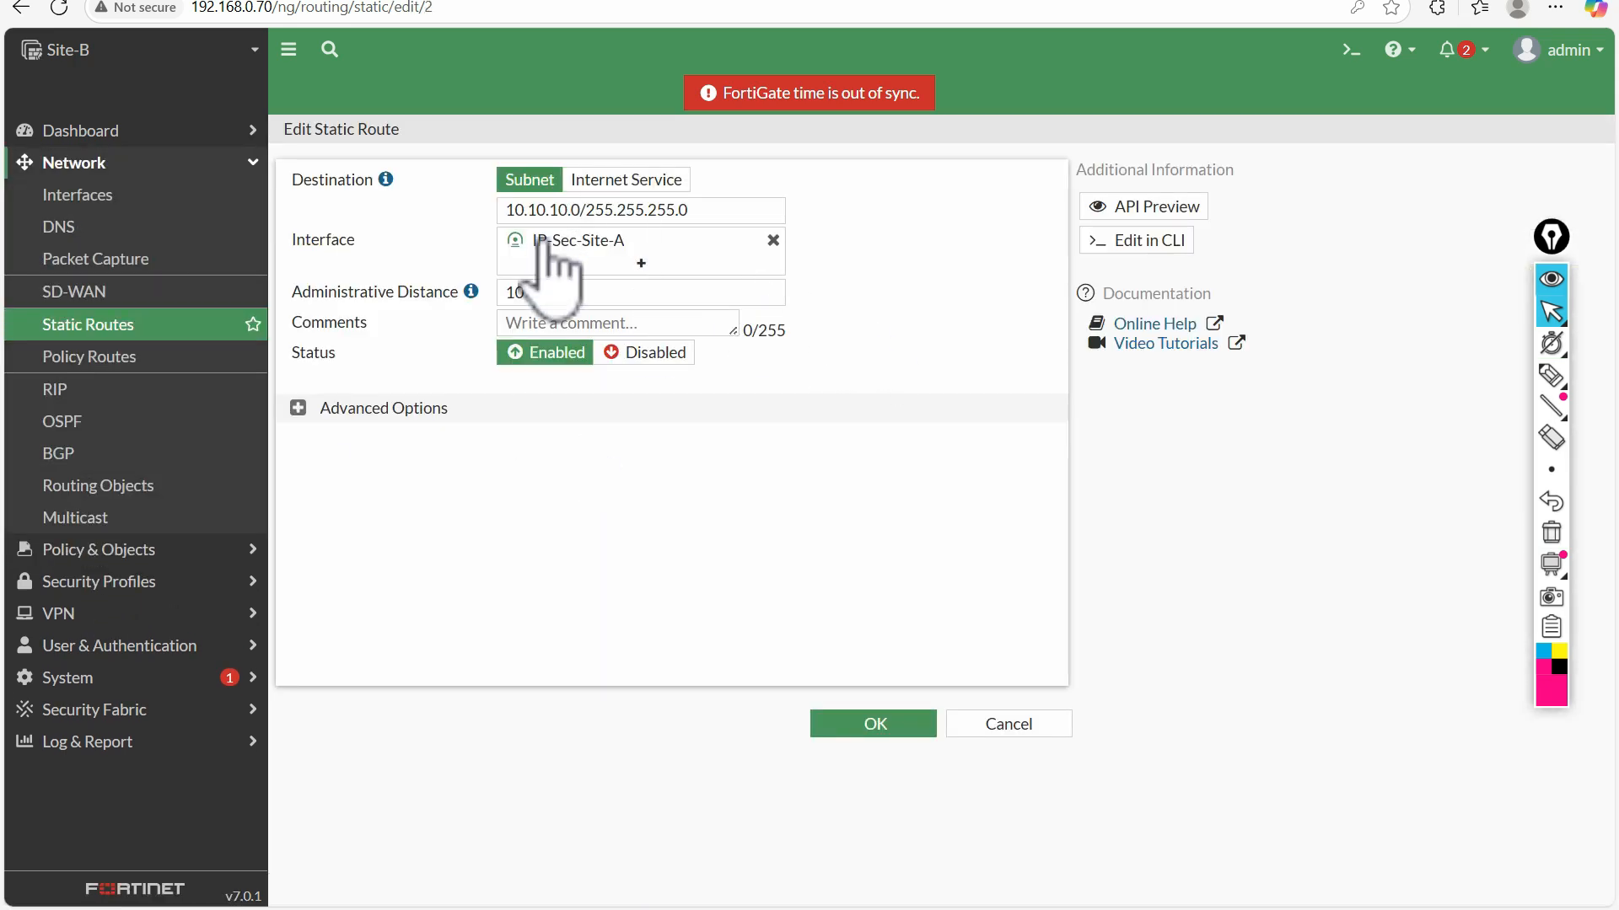
drag(737, 211, 457, 217)
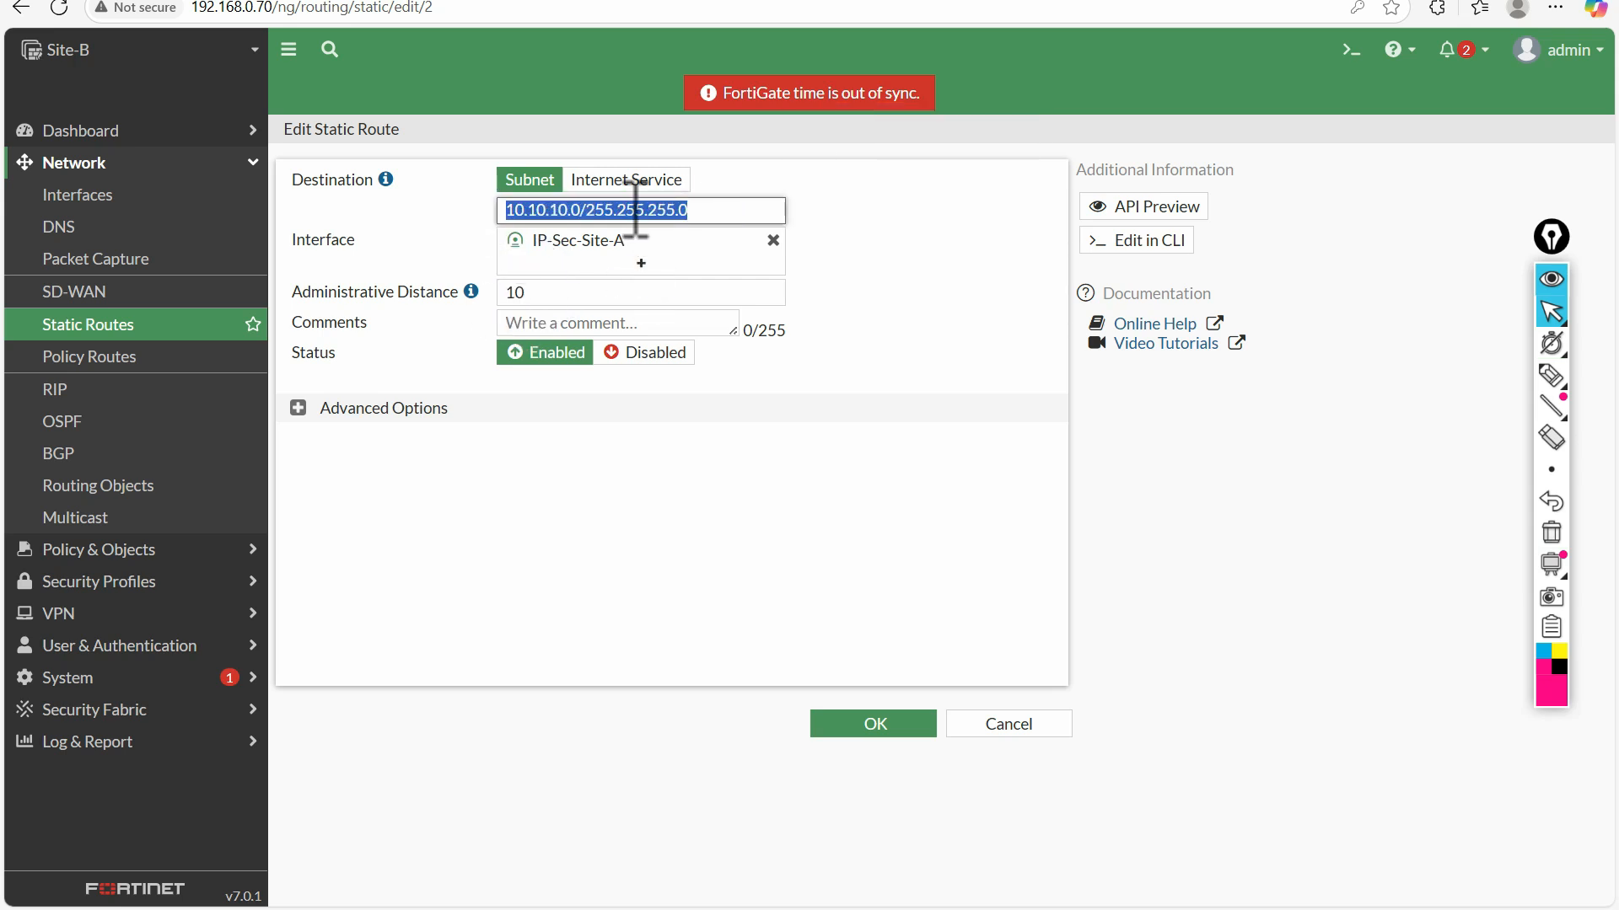
click(578, 248)
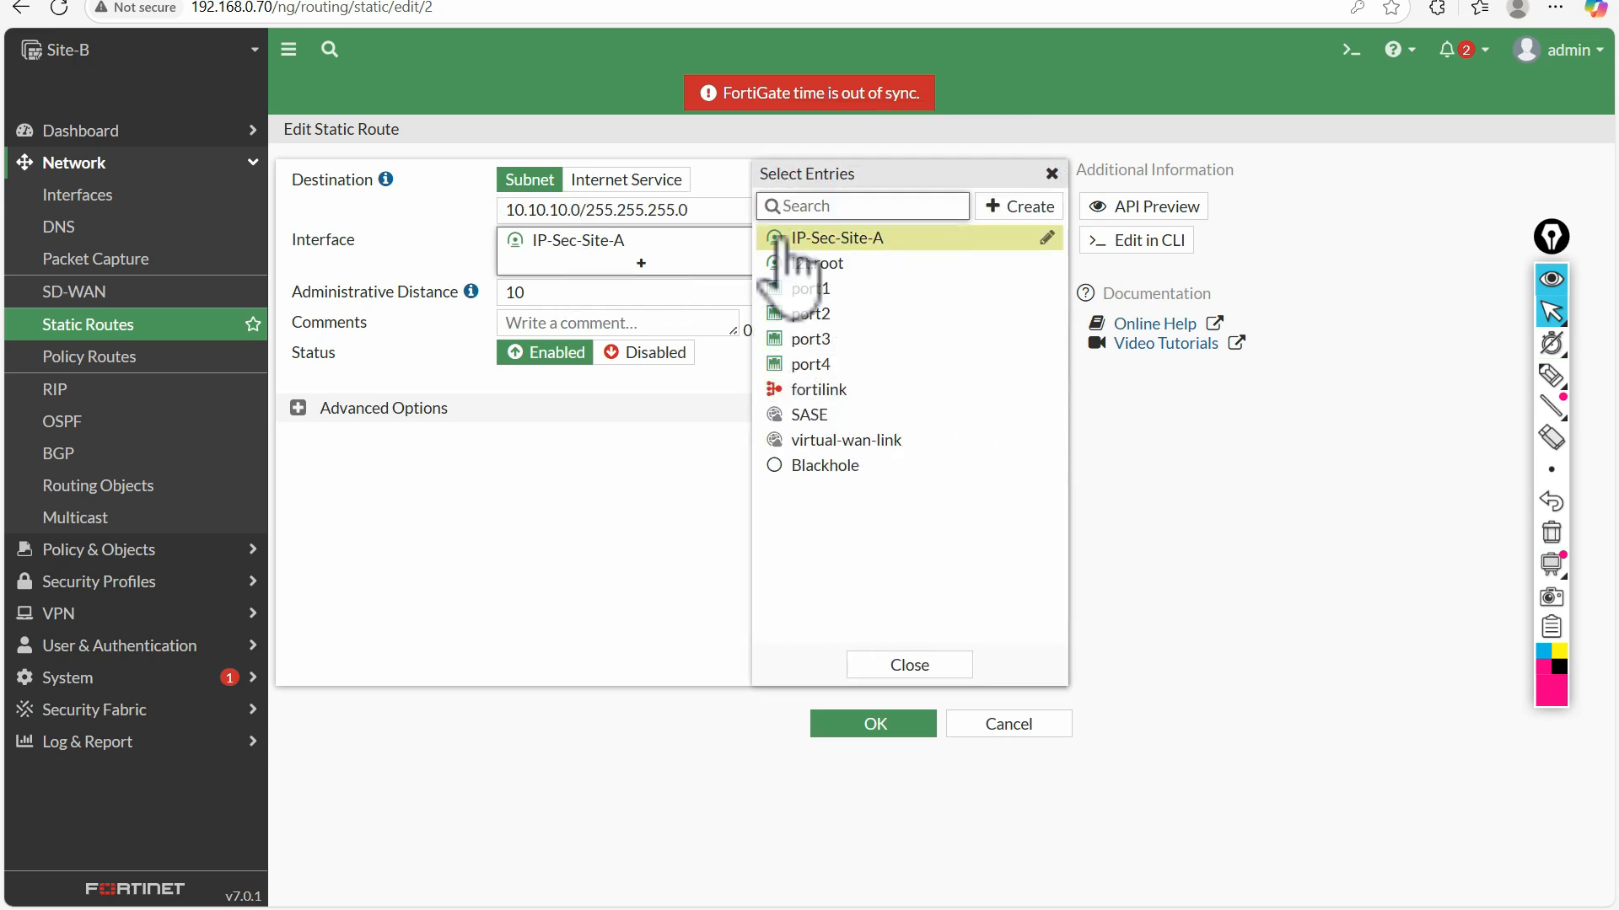
click(936, 667)
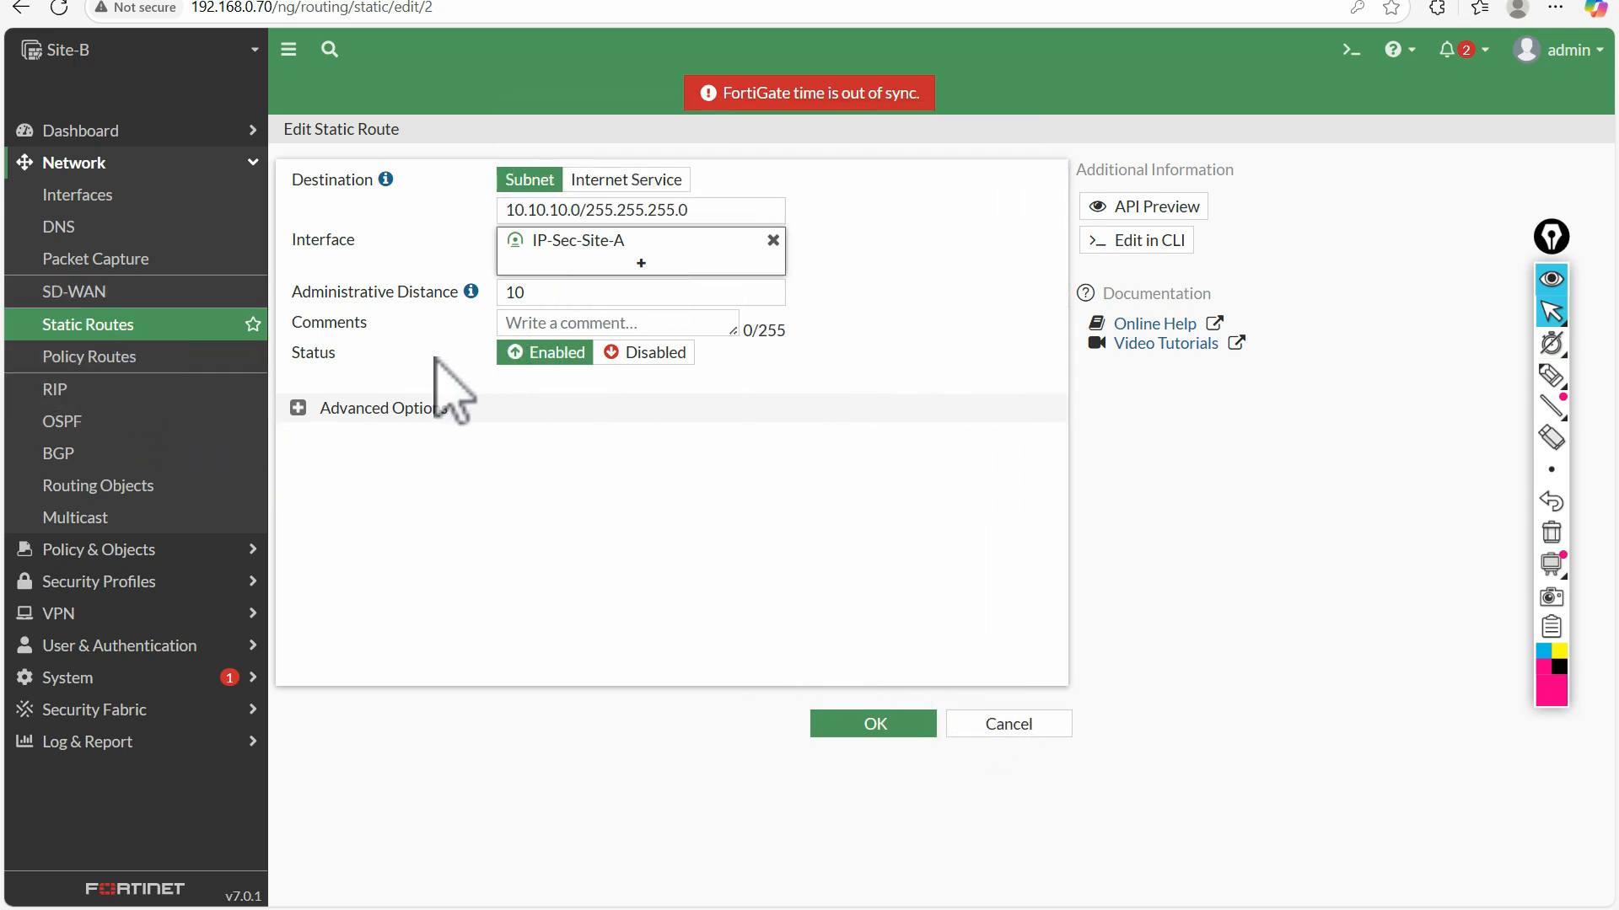
Open the IPSec-IN-LAN firewall policy and inspect the subnet of its source address object Remote_LAN
click(109, 549)
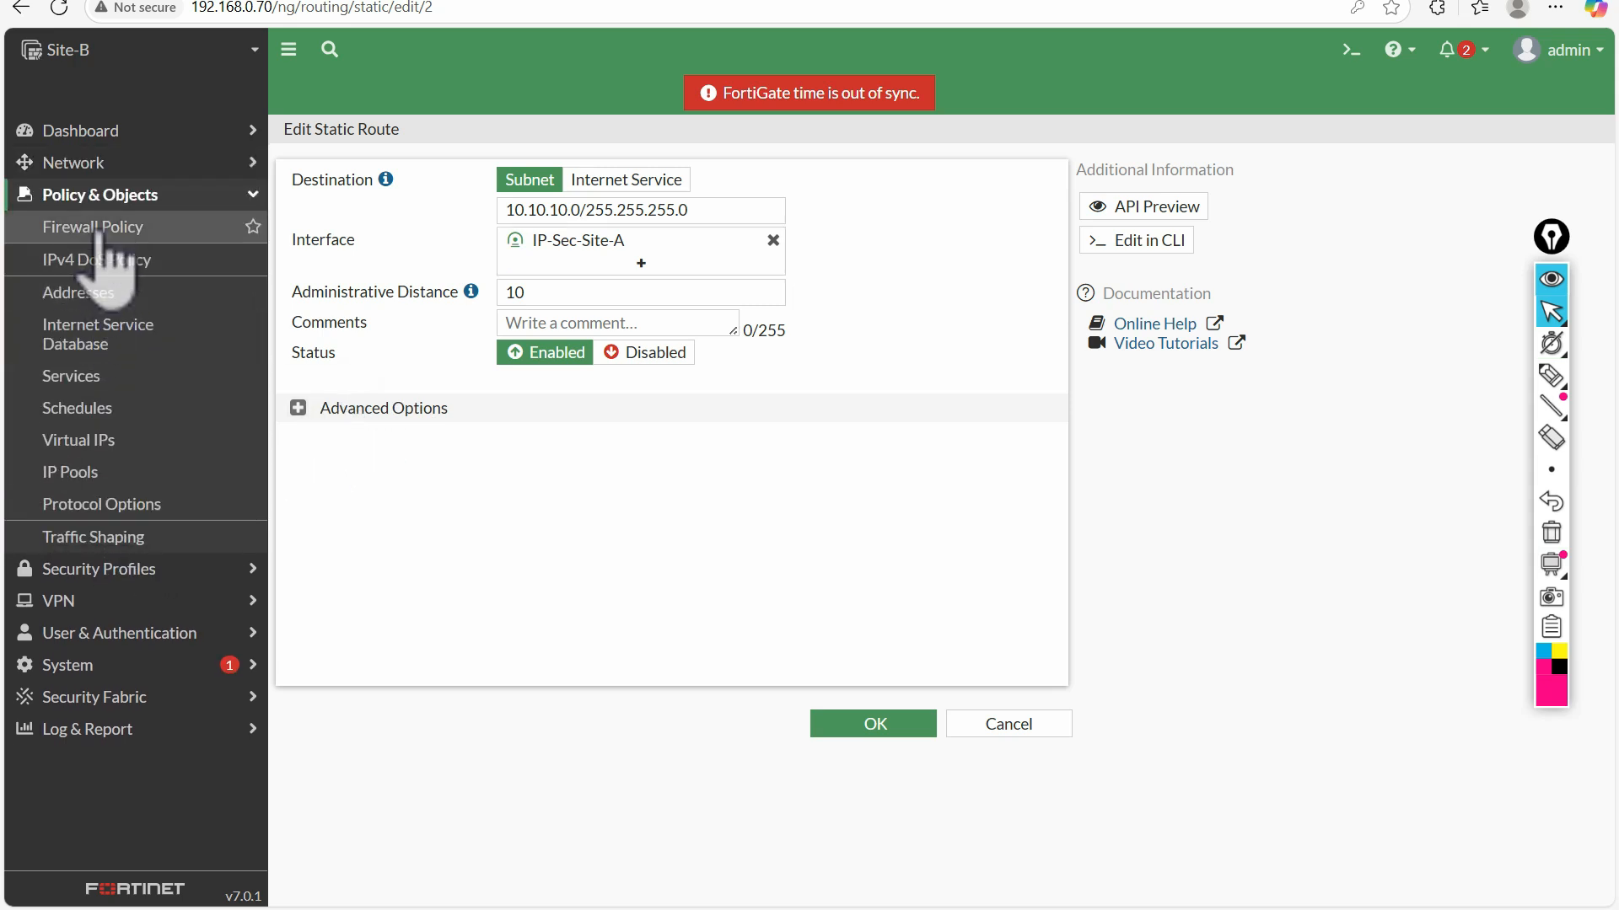
click(103, 240)
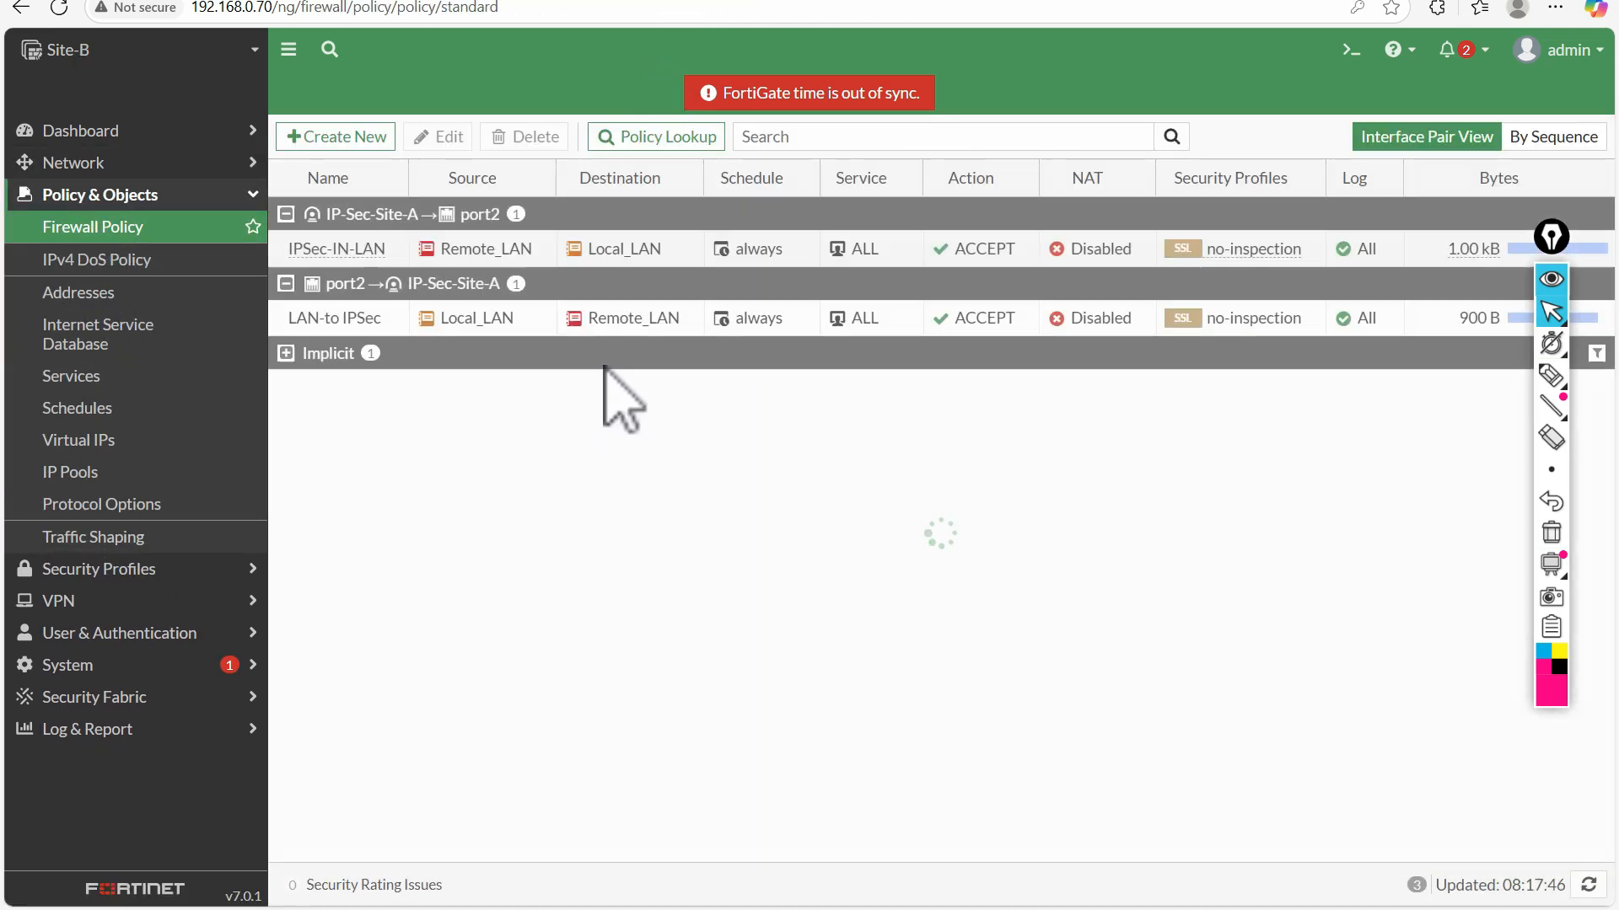
double_click(354, 250)
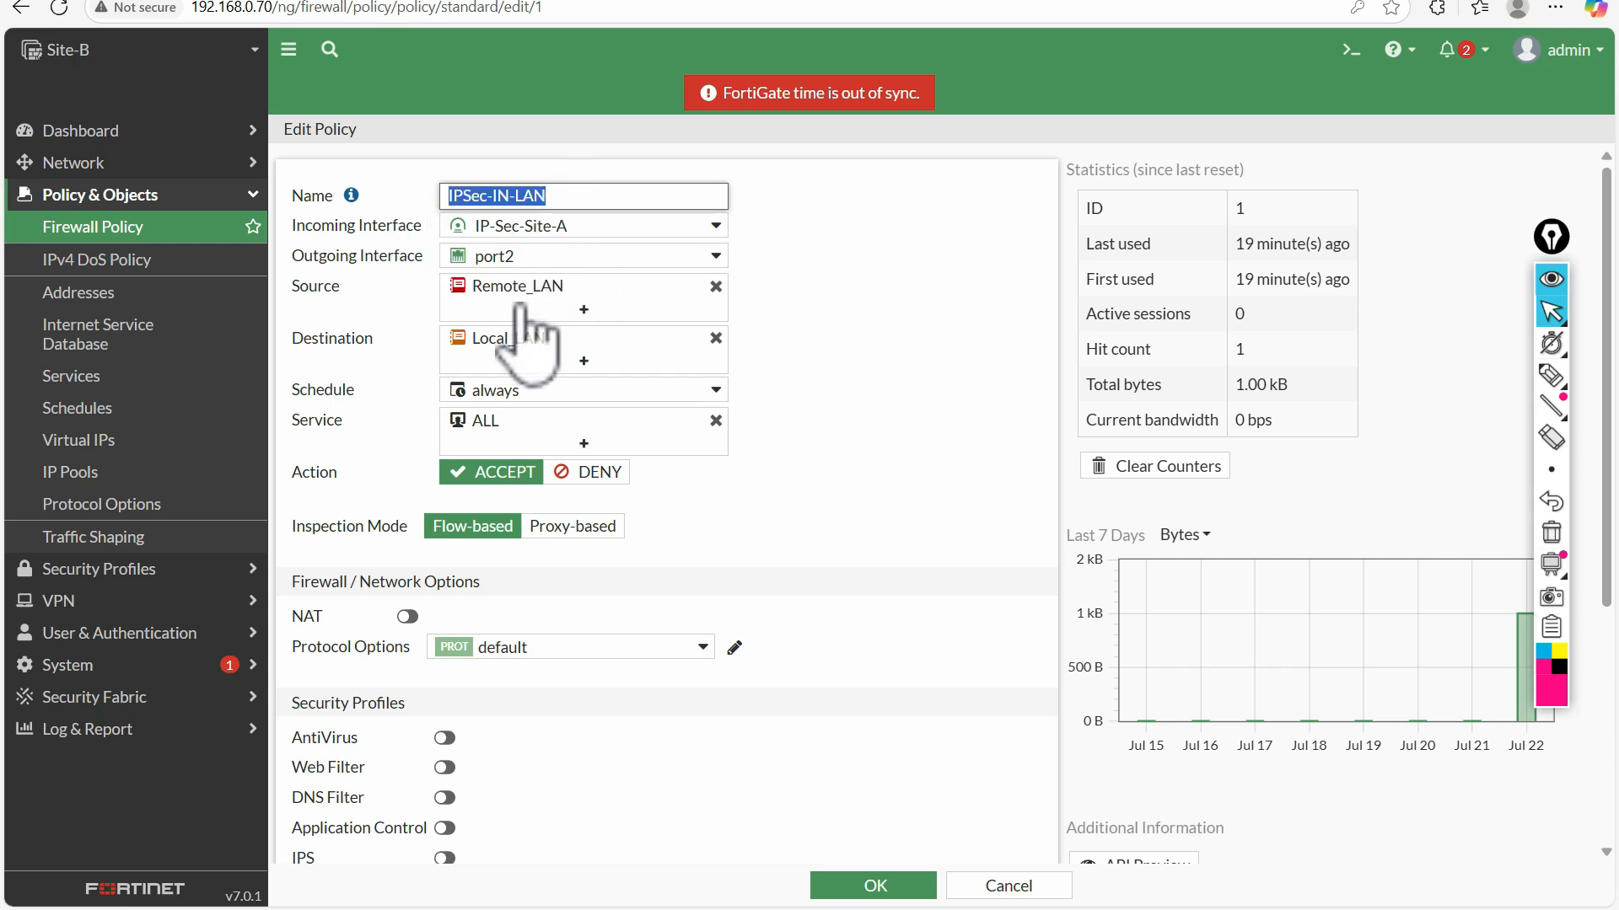
mouse_move(535, 291)
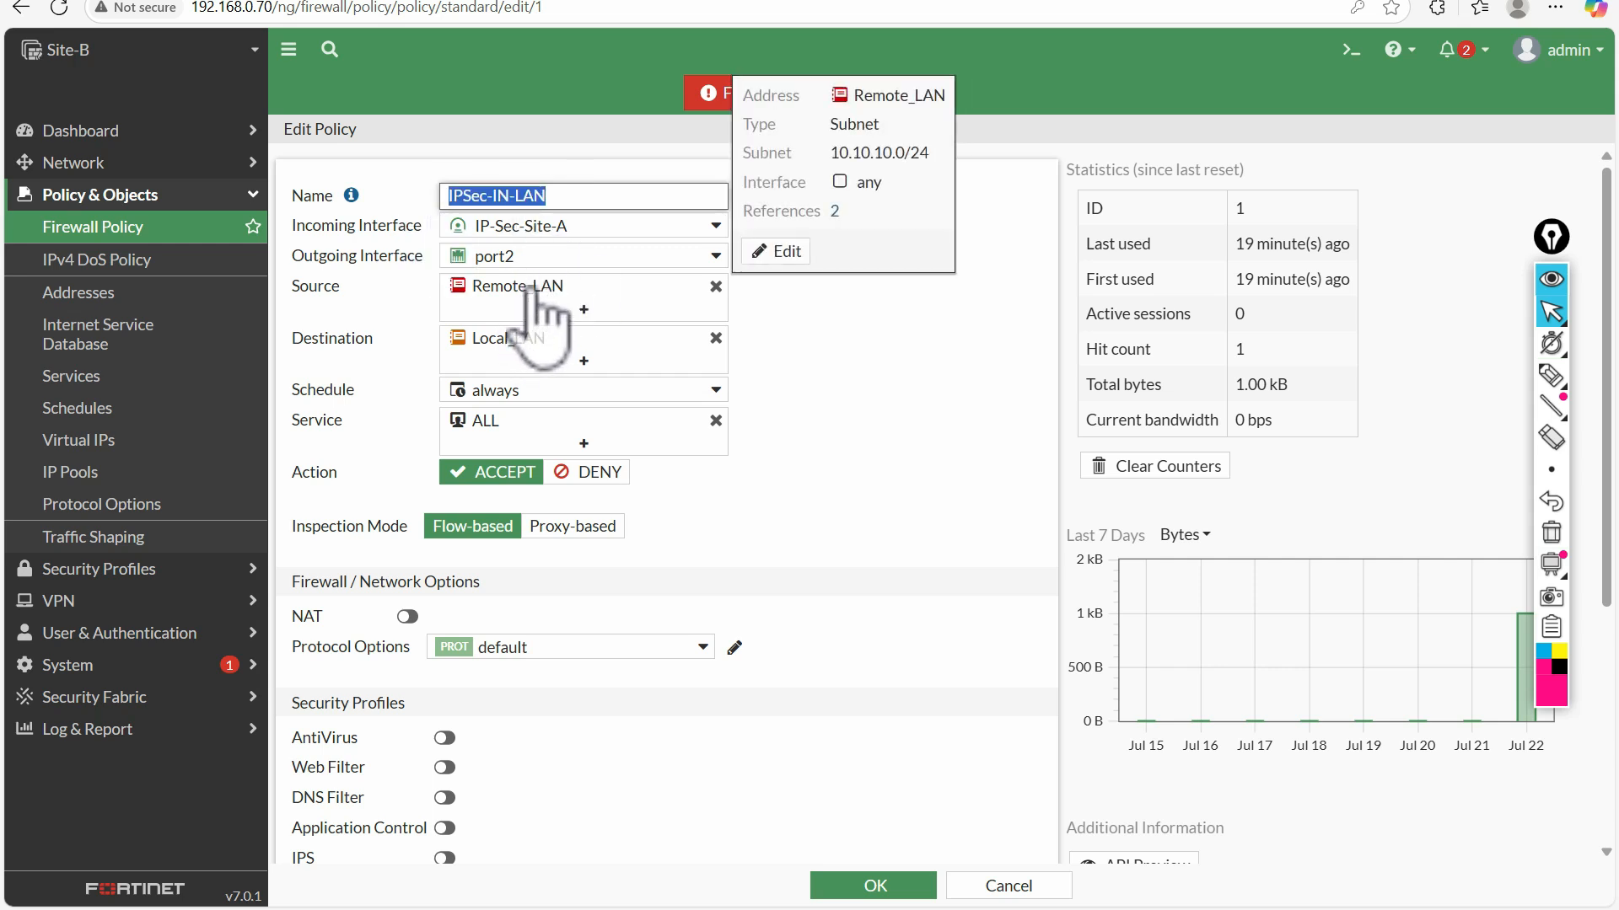
drag(843, 153, 955, 143)
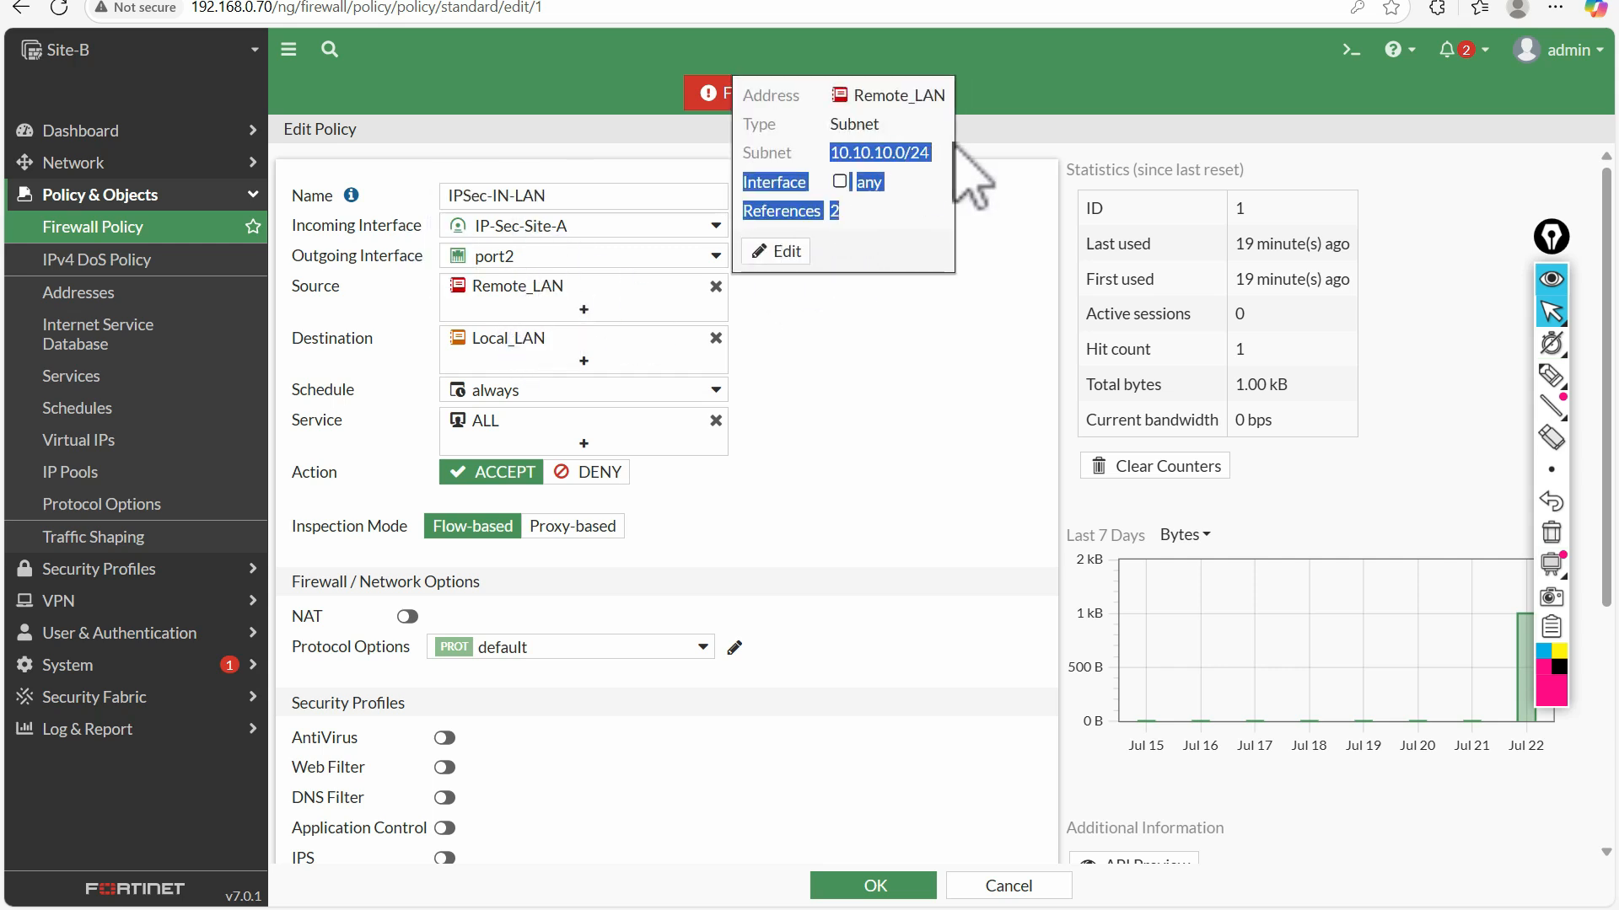
Switch to the lab topology, underline the Site-A host address 10.10.10.10 with the pen, and clear the mark
click(145, 1)
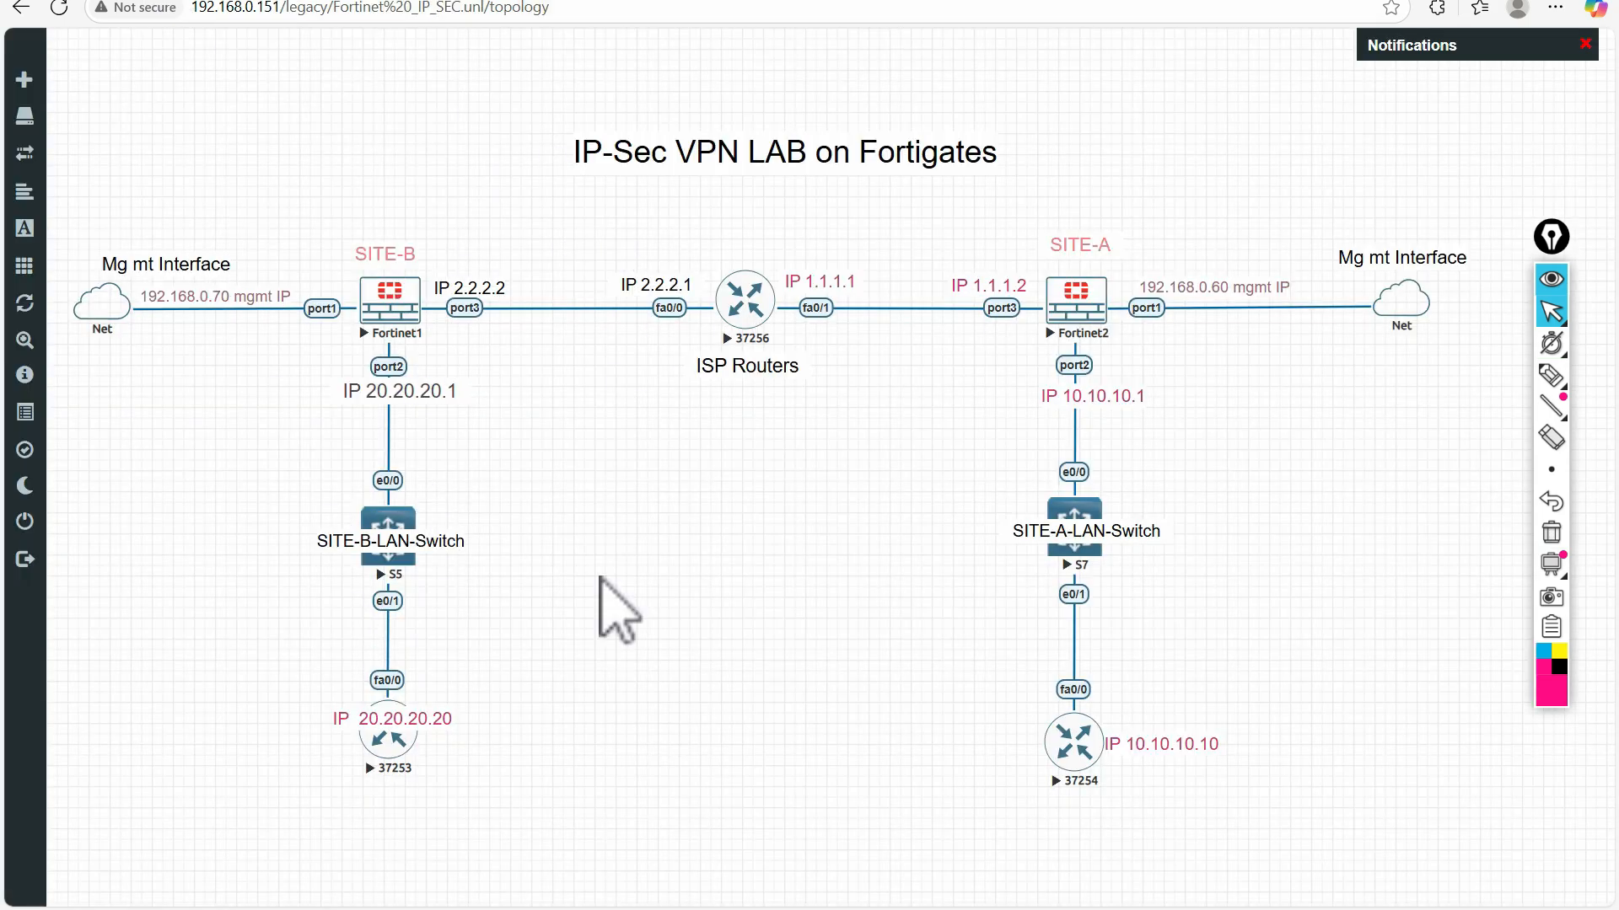
click(1551, 375)
drag(1113, 763, 1197, 777)
click(1553, 532)
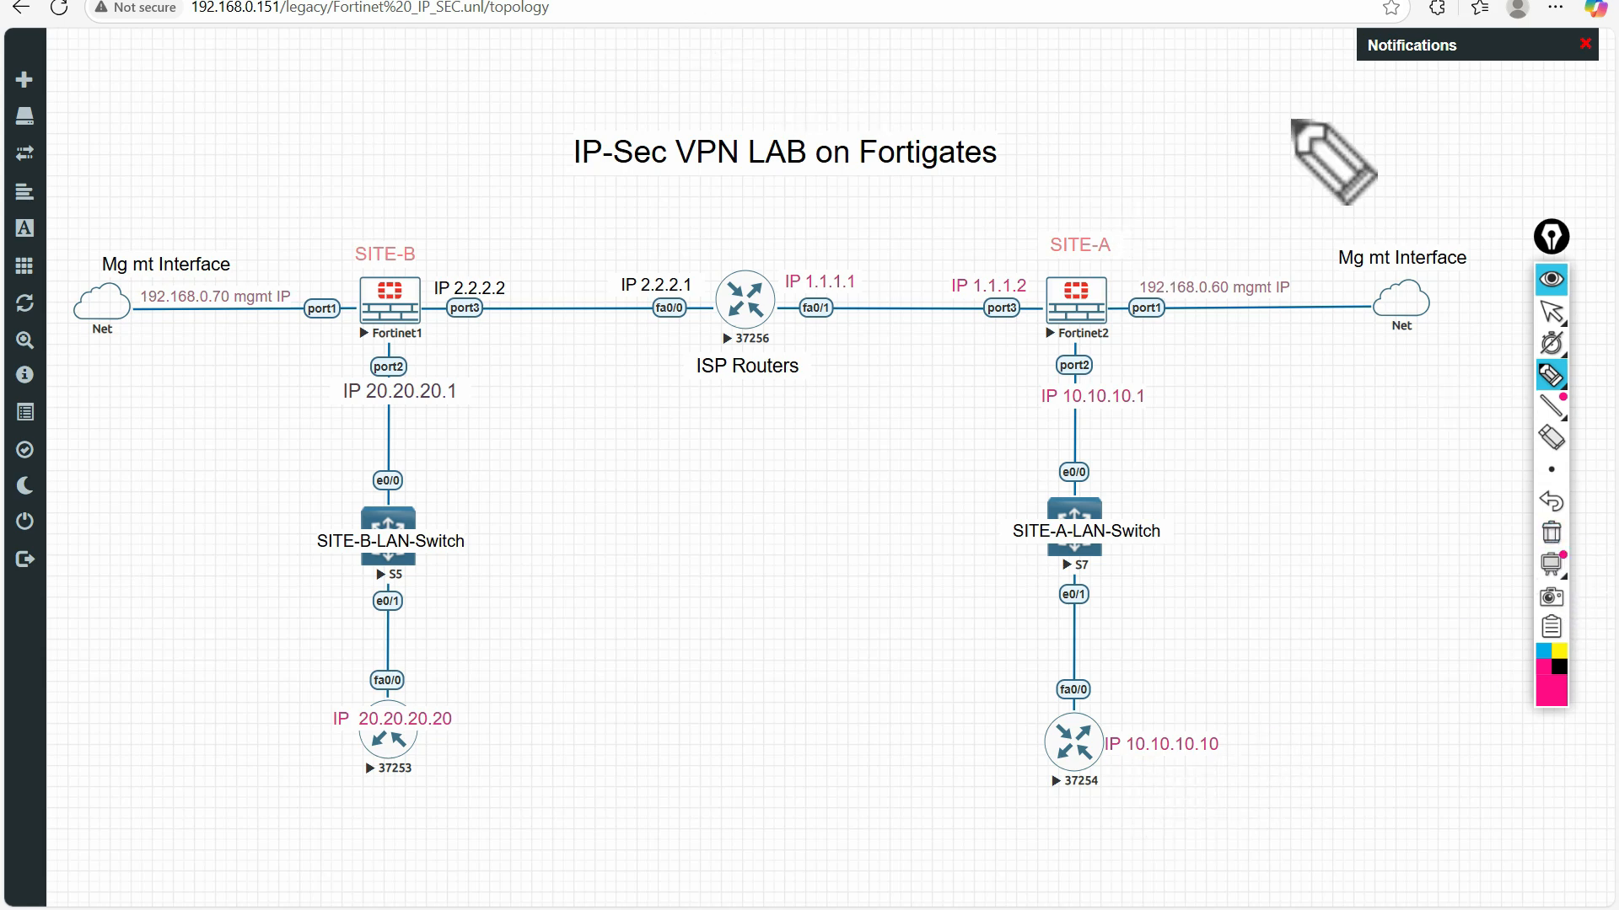
Return to the IPSec-IN-LAN policy and review its source and destination addresses and the remaining settings
click(440, 7)
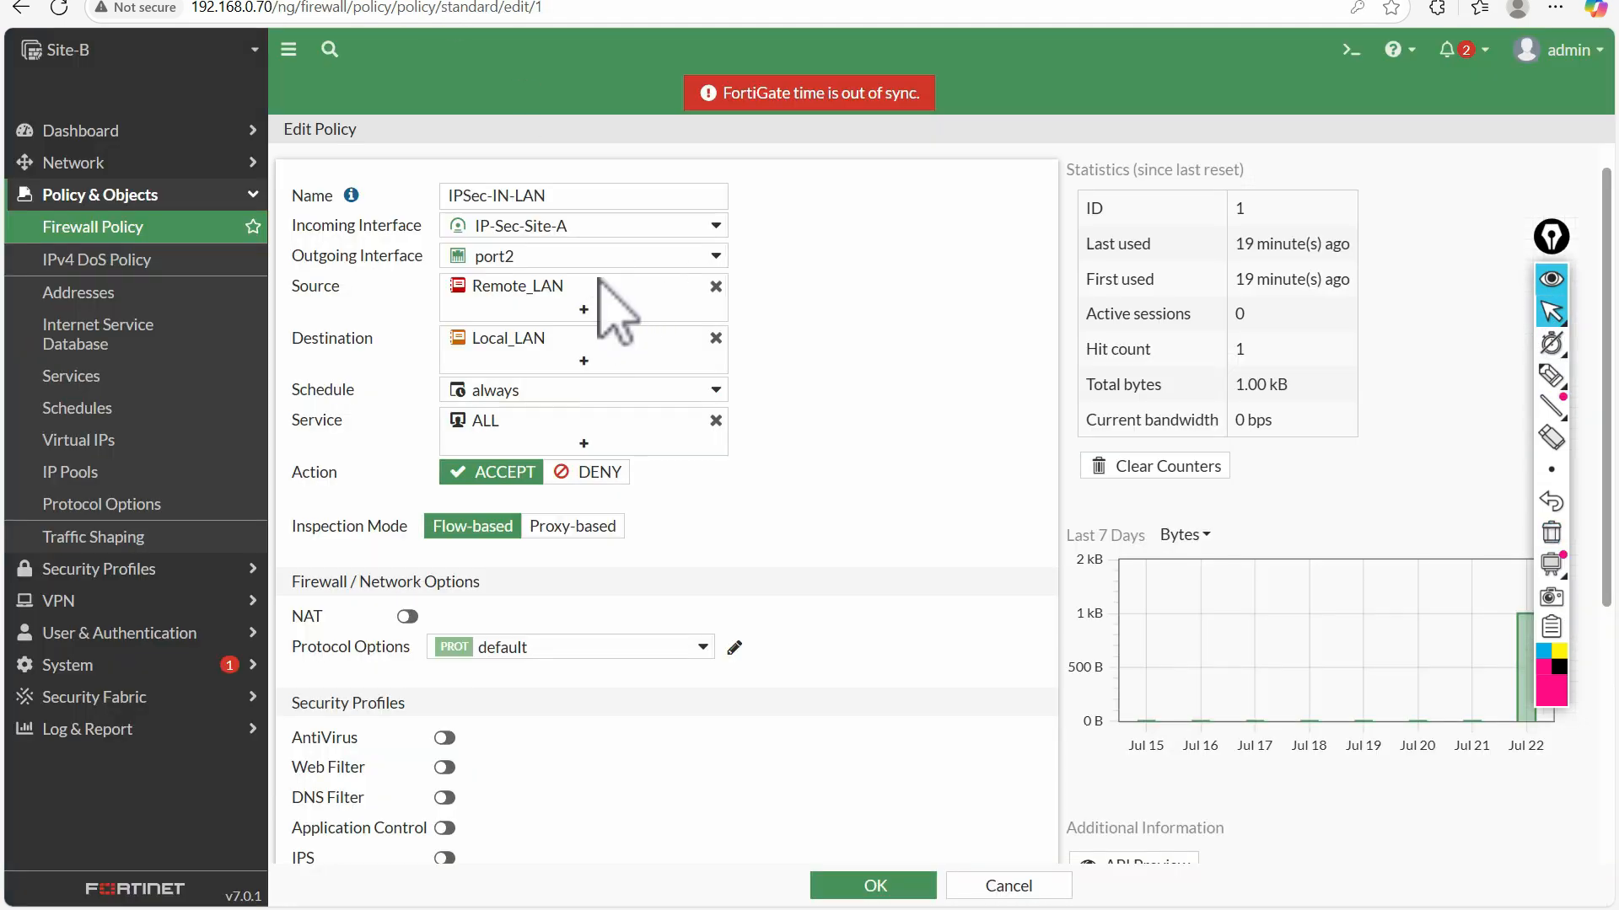
mouse_move(504, 290)
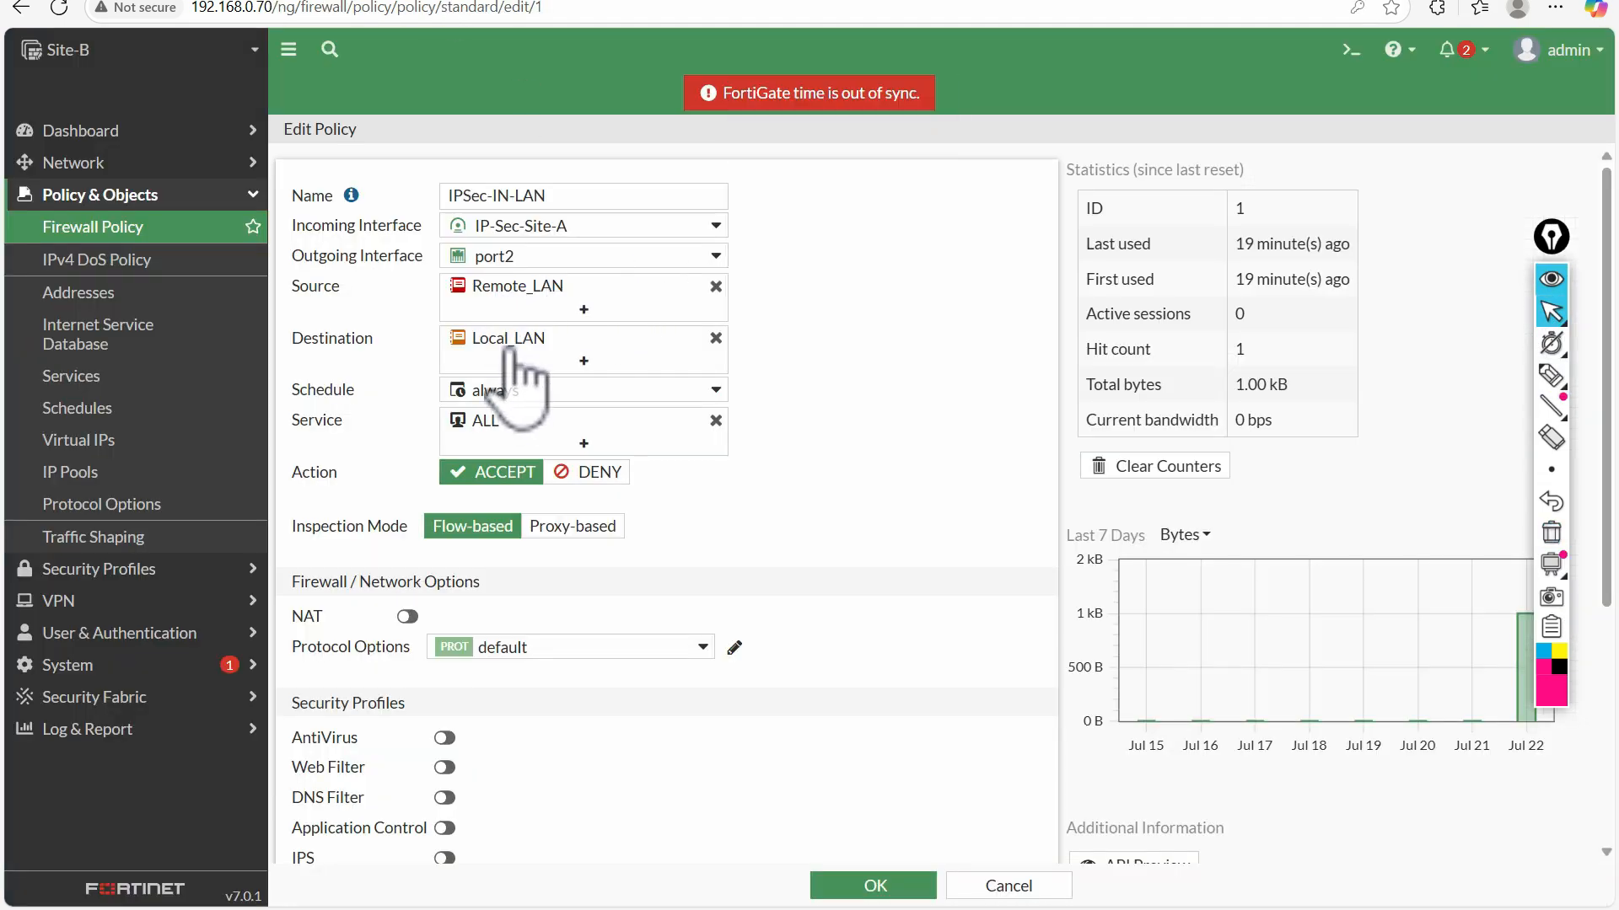
mouse_move(509, 349)
scroll(540, 675, down, 5)
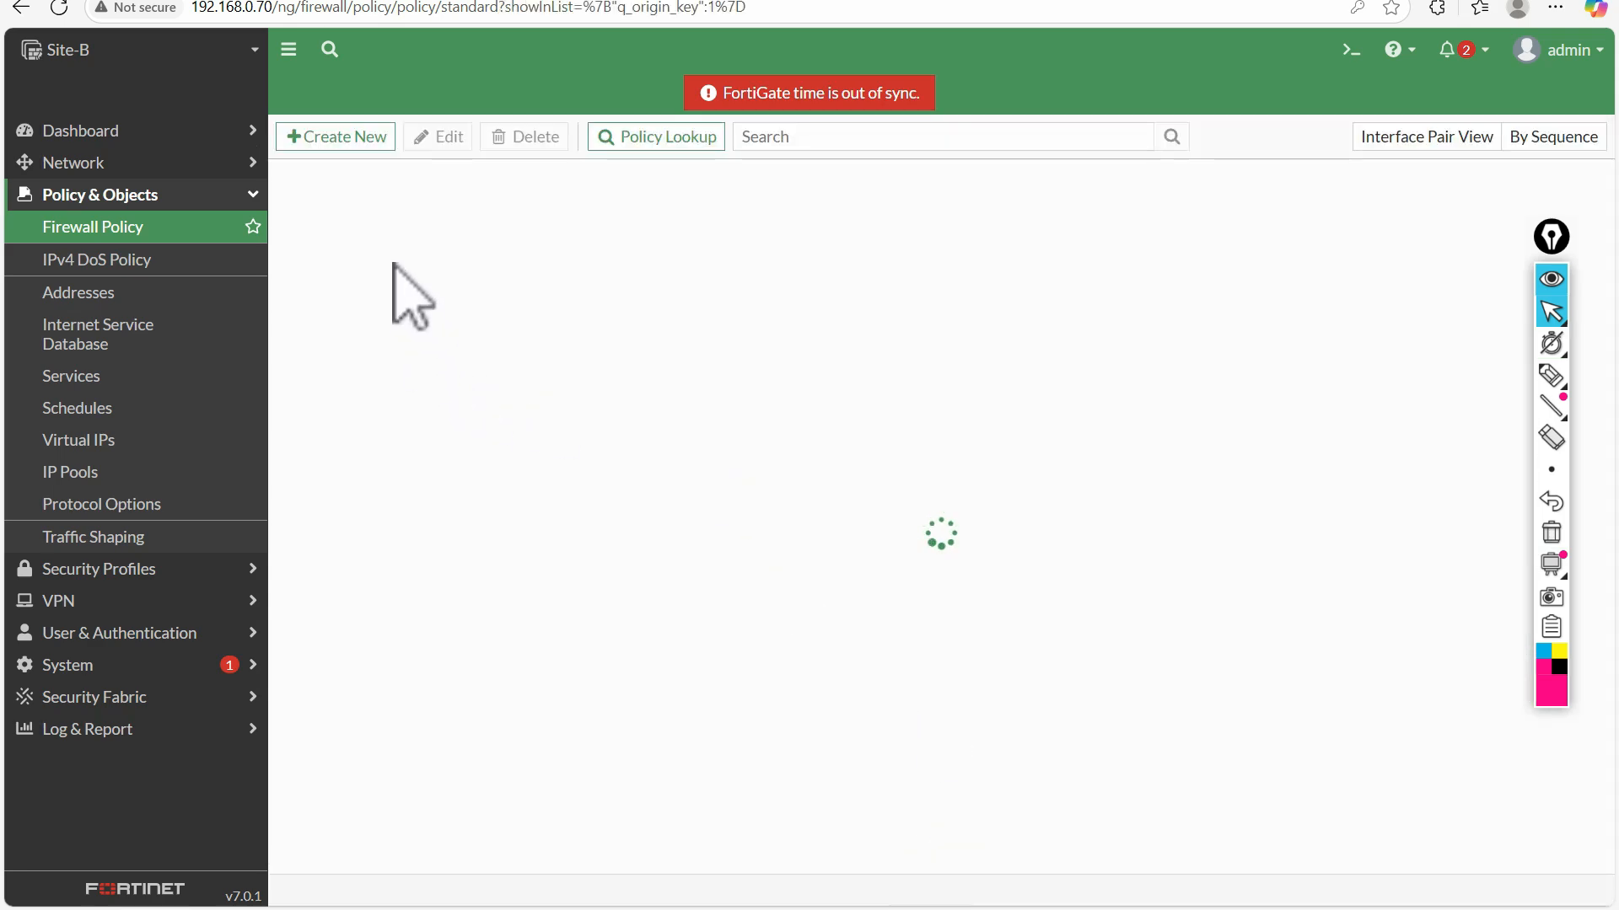
Reset the traffic counters of the IPSec-IN-LAN policy and save the policy
click(319, 254)
double_click(319, 254)
drag(1315, 548, 1166, 262)
scroll(1157, 642, down, 5)
click(1167, 278)
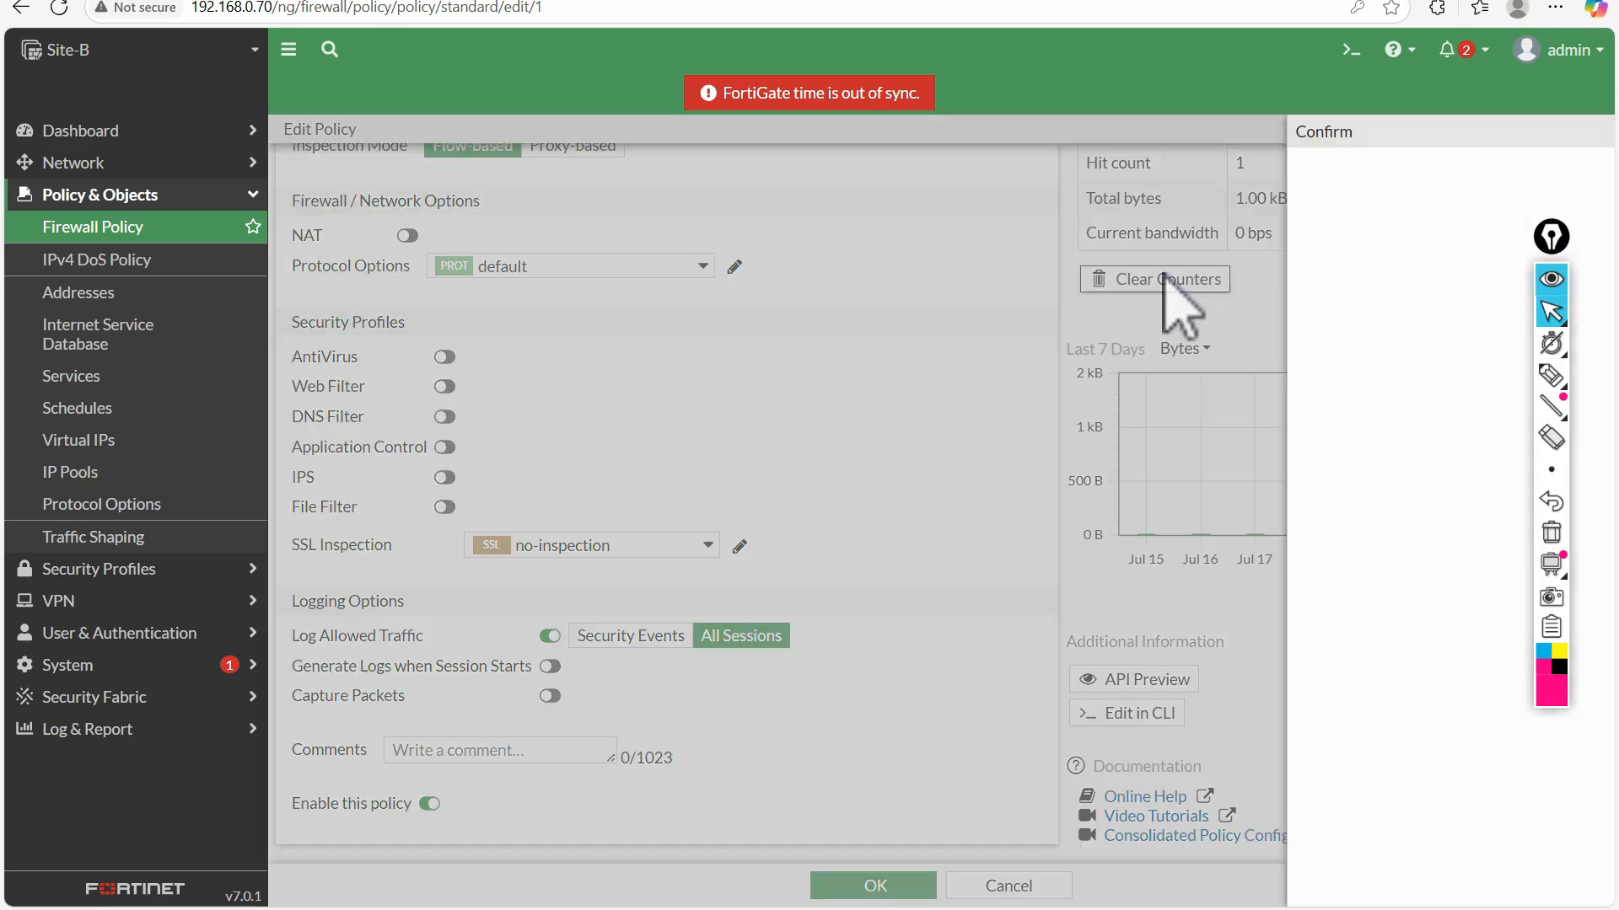
click(1273, 881)
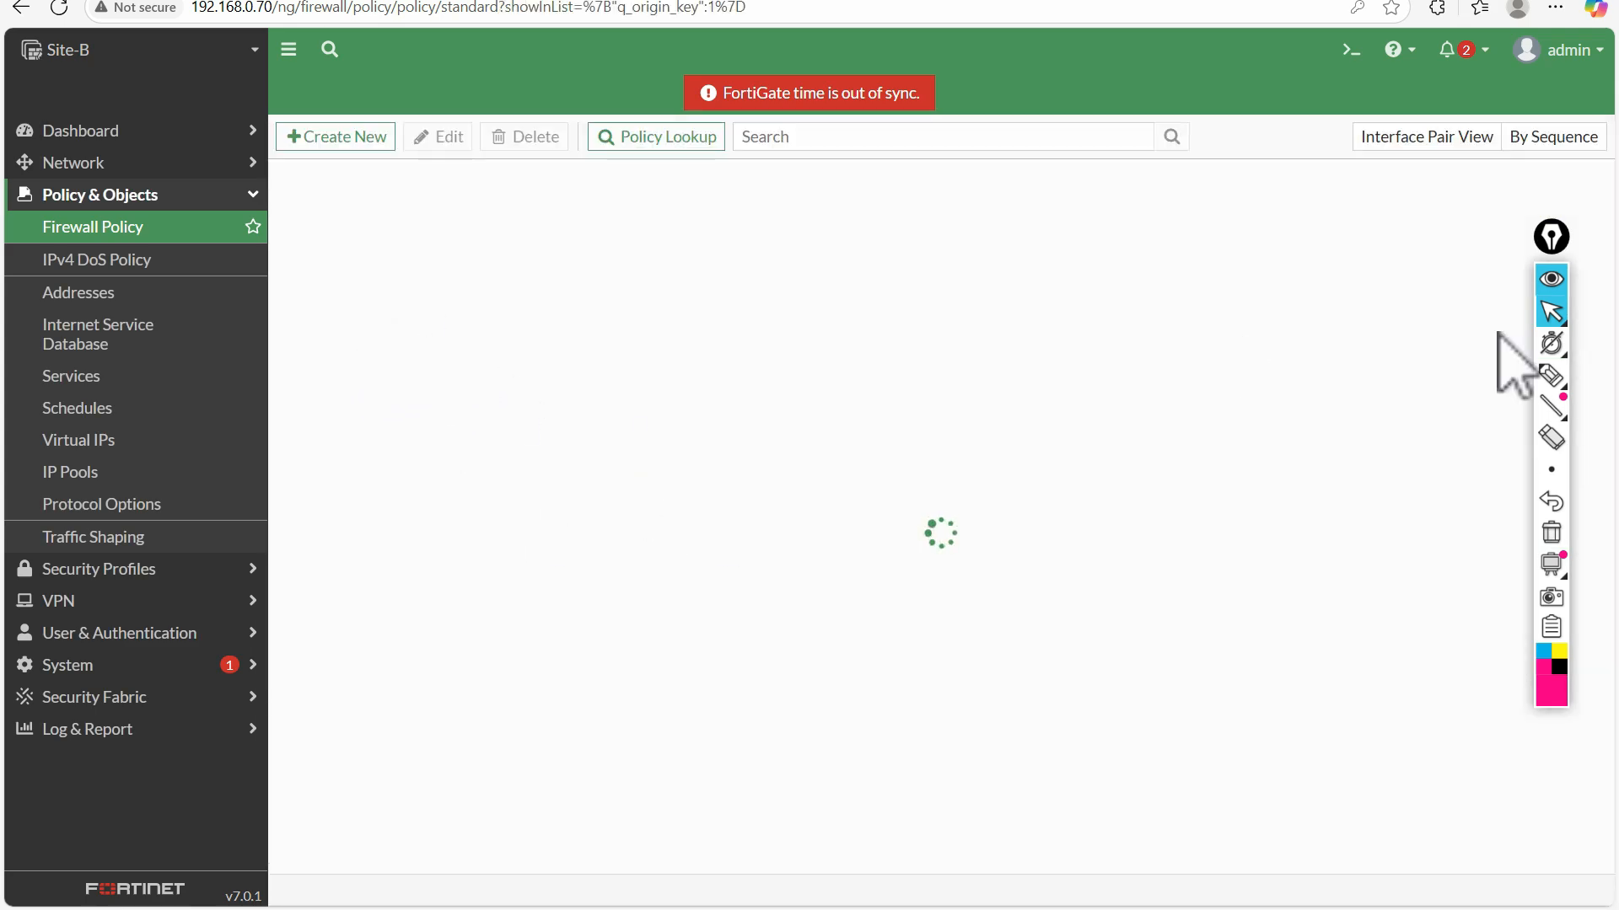
Sketch several short freehand pen strokes, clear them, and return to the normal pointer
click(1551, 375)
drag(1042, 471, 1050, 524)
mouse_move(1030, 451)
mouse_down()
mouse_move(993, 520)
mouse_move(995, 449)
mouse_up()
drag(1076, 619, 1096, 648)
mouse_move(1079, 576)
mouse_down()
mouse_move(1052, 597)
mouse_move(1090, 566)
mouse_move(1111, 683)
mouse_up()
mouse_move(1118, 757)
mouse_down()
mouse_move(1112, 778)
mouse_move(1106, 739)
mouse_up()
click(1551, 533)
click(1551, 312)
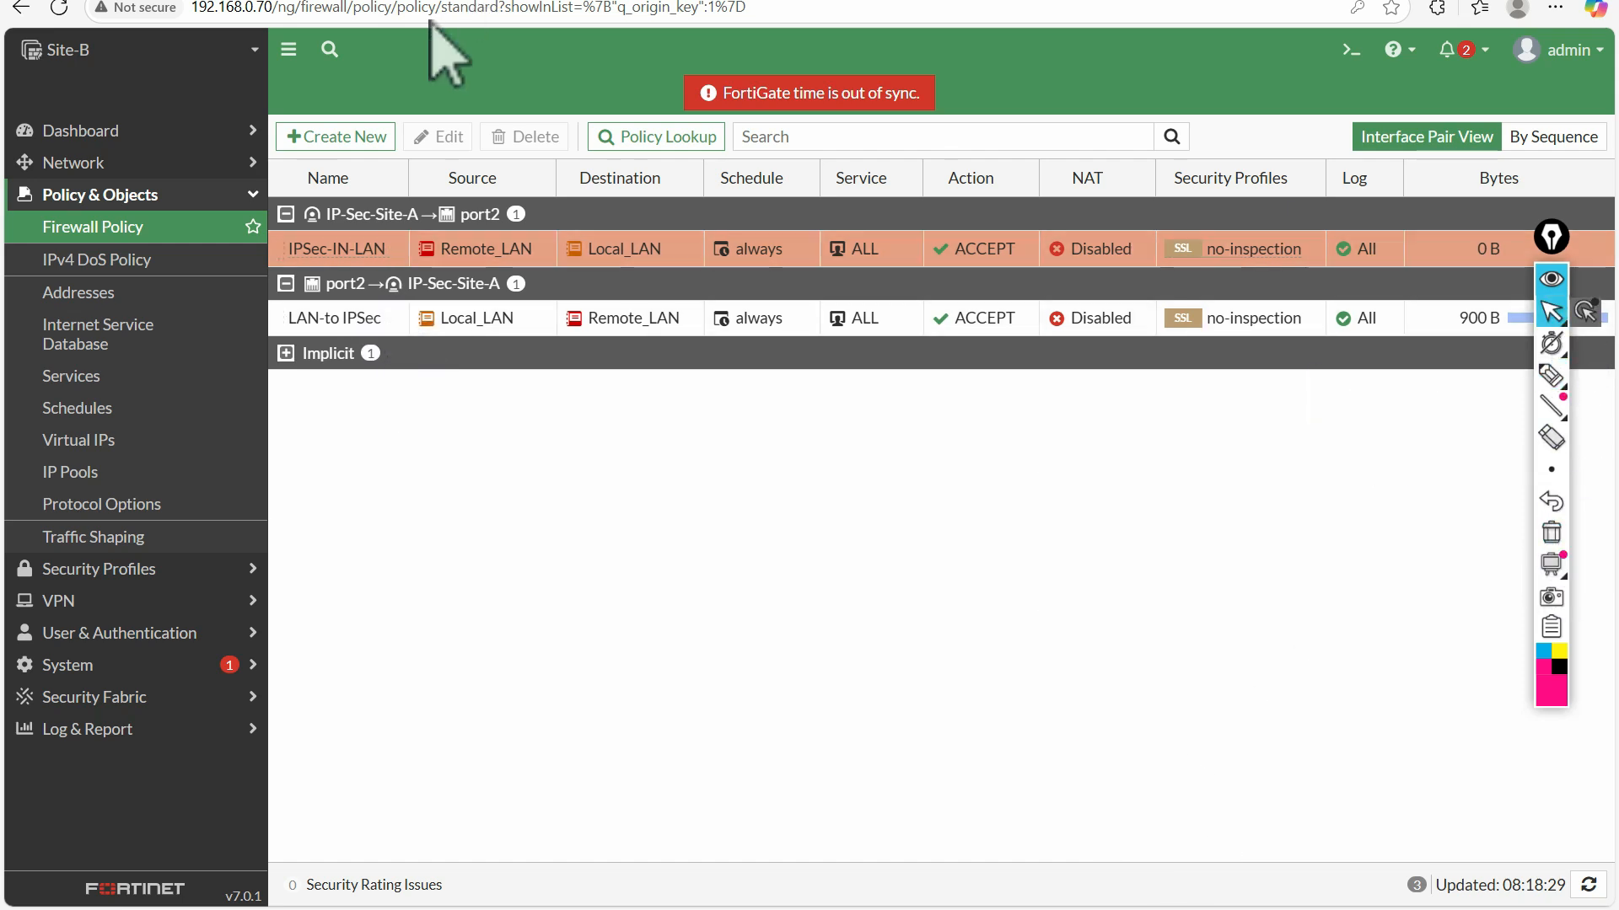
Reset the traffic counters of the LAN-to IPSec policy and save the policy
double_click(338, 319)
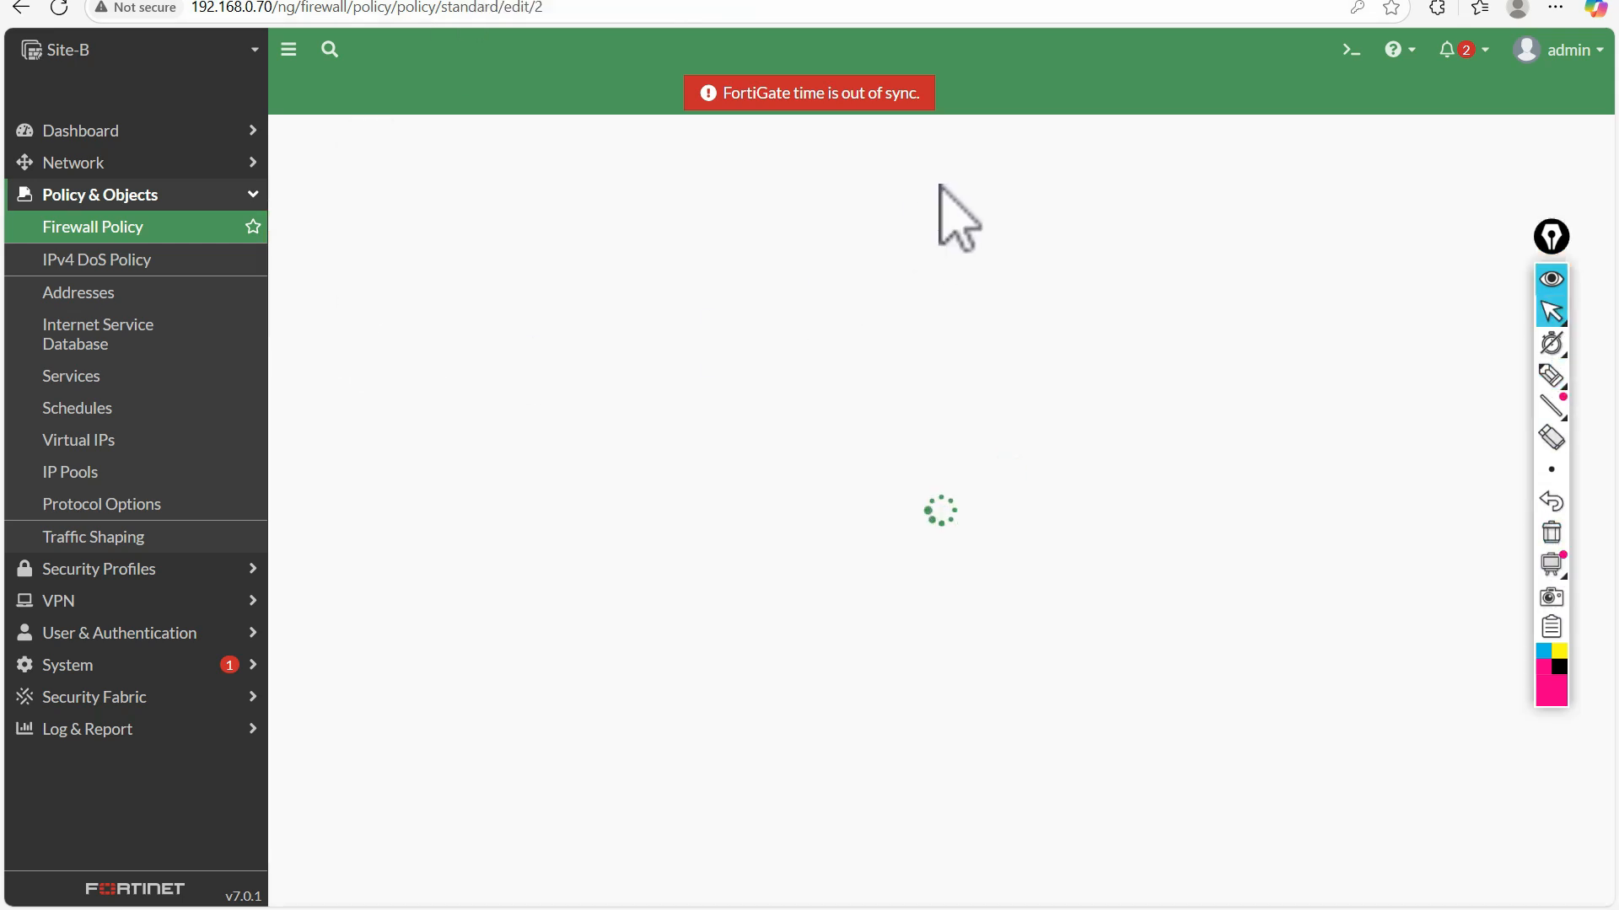
click(1223, 465)
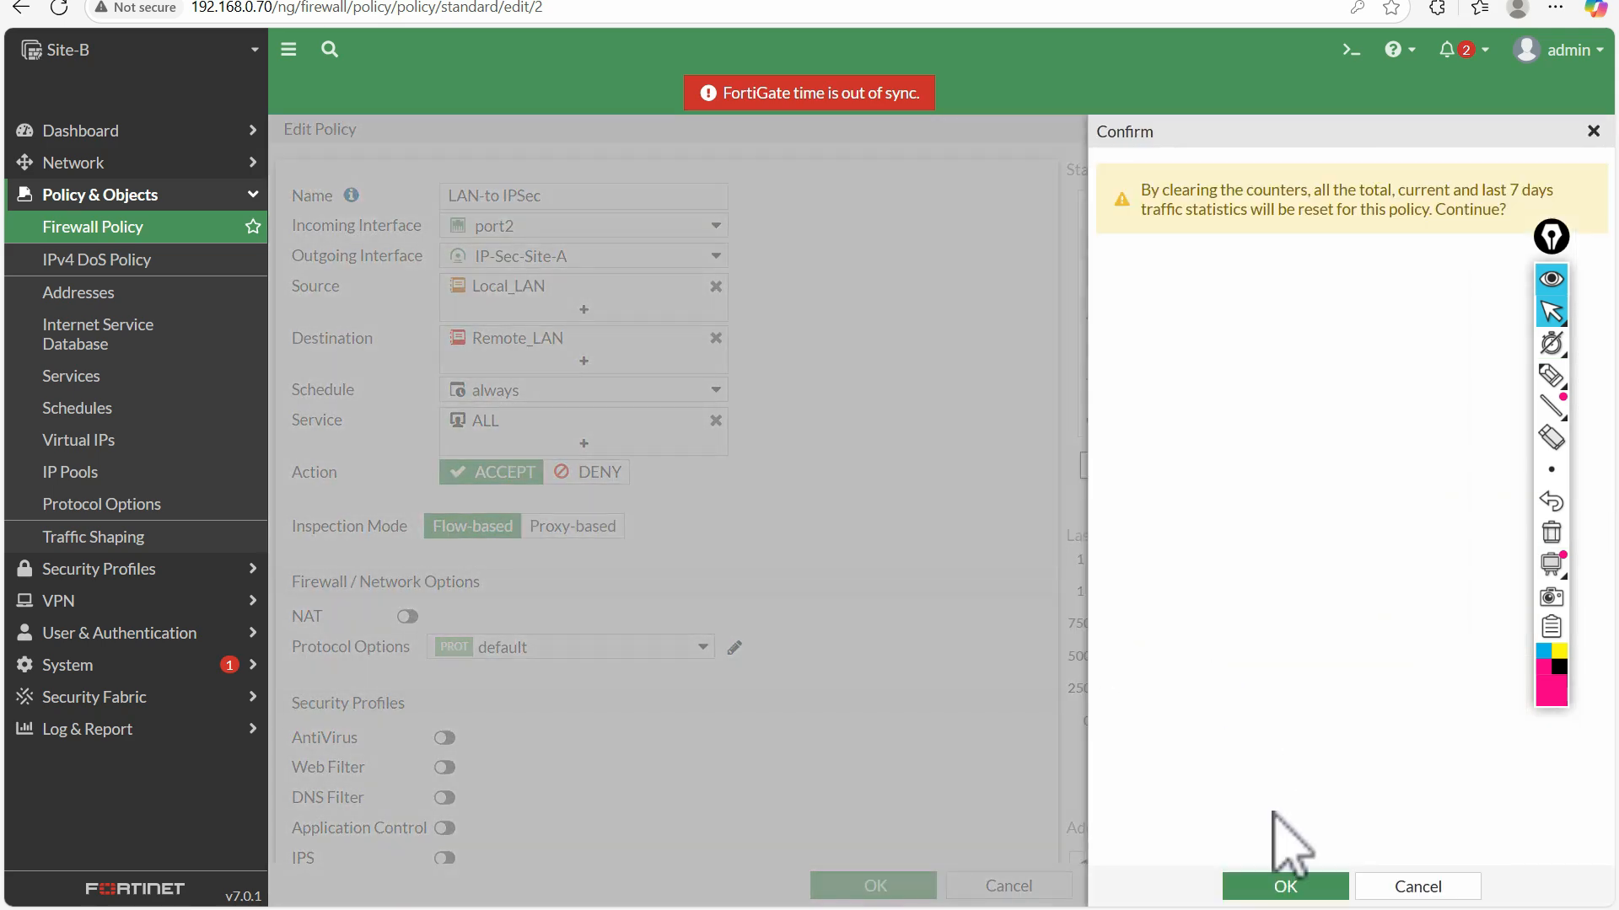
click(1286, 890)
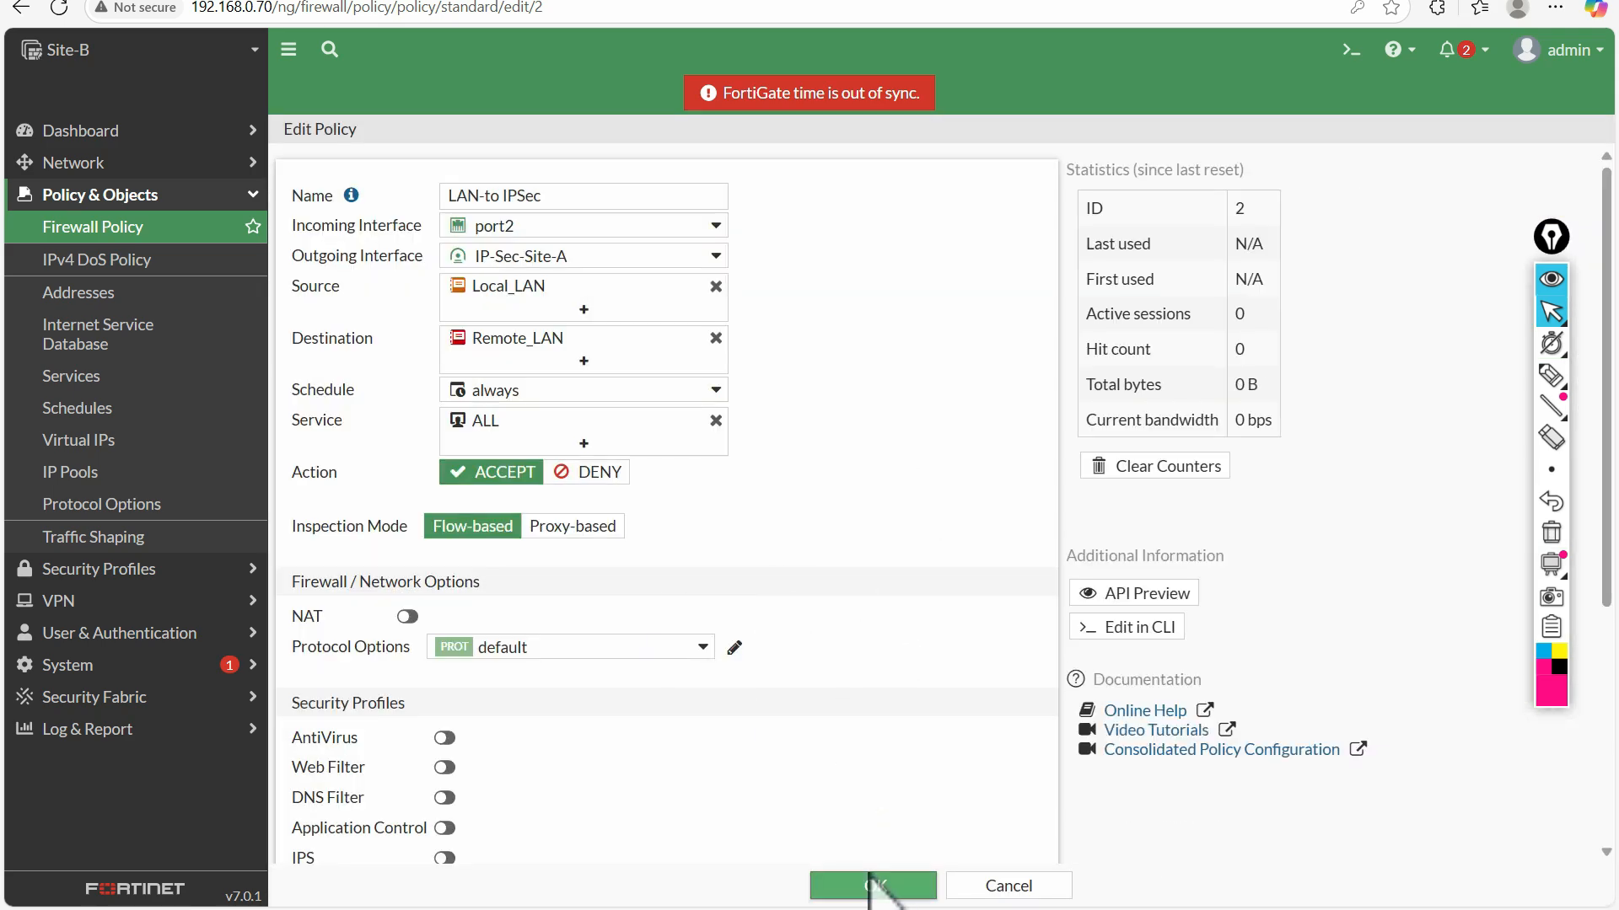
click(872, 886)
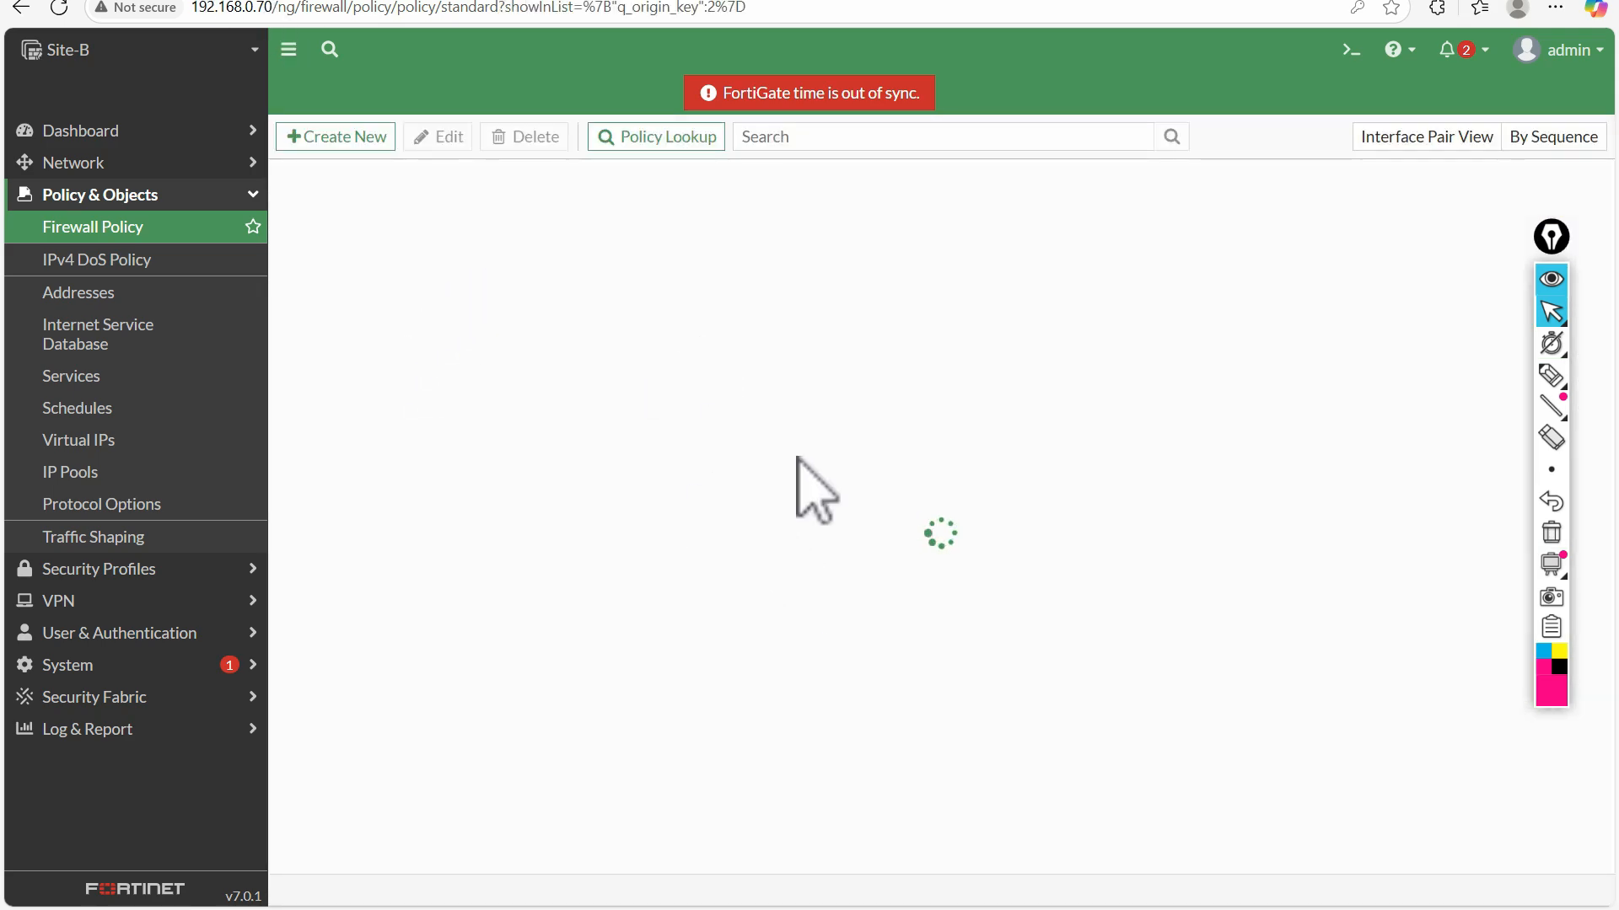
Open the IP-Sec-Site-A tunnel from the IPsec tunnel list, view its settings, and return to the list without changes
click(122, 625)
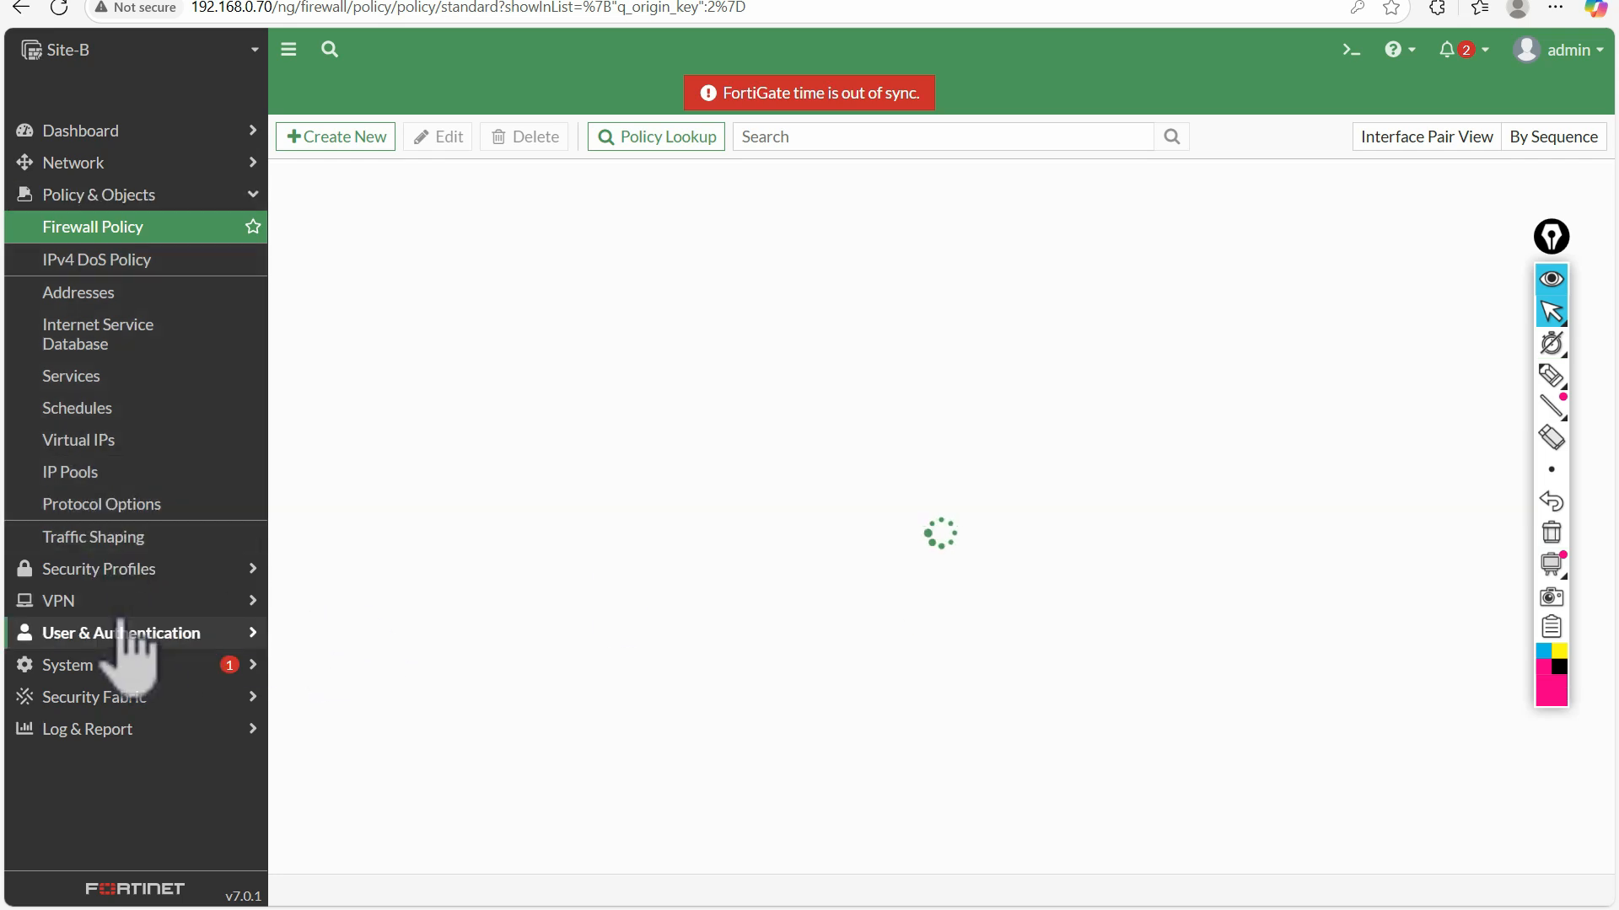
click(108, 578)
click(85, 258)
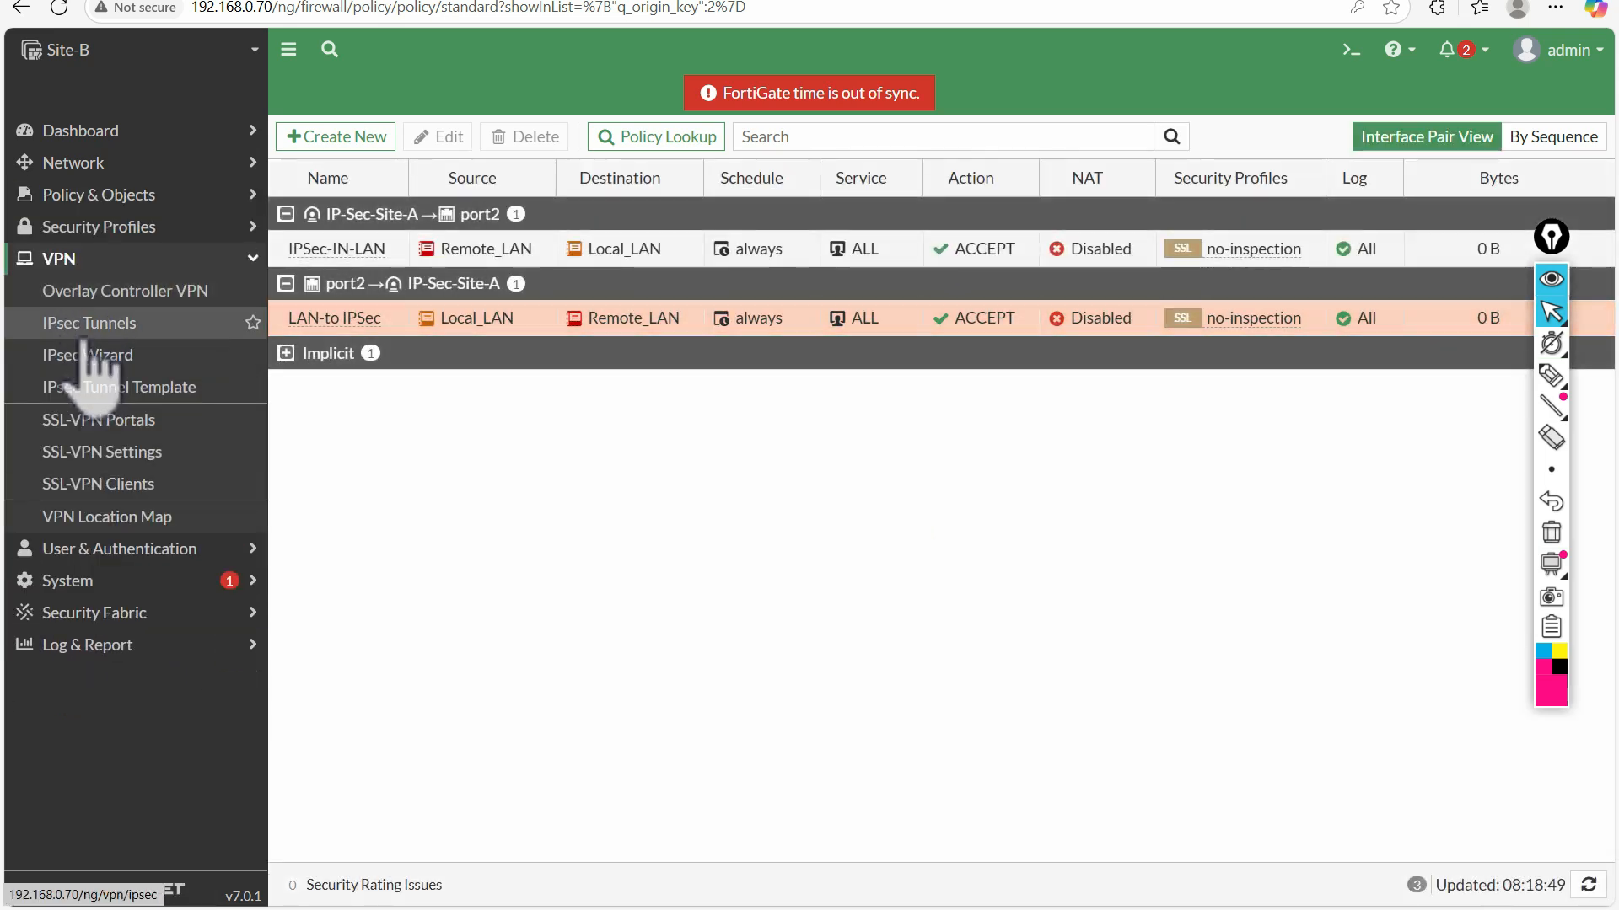
click(101, 323)
click(440, 257)
right_click(439, 257)
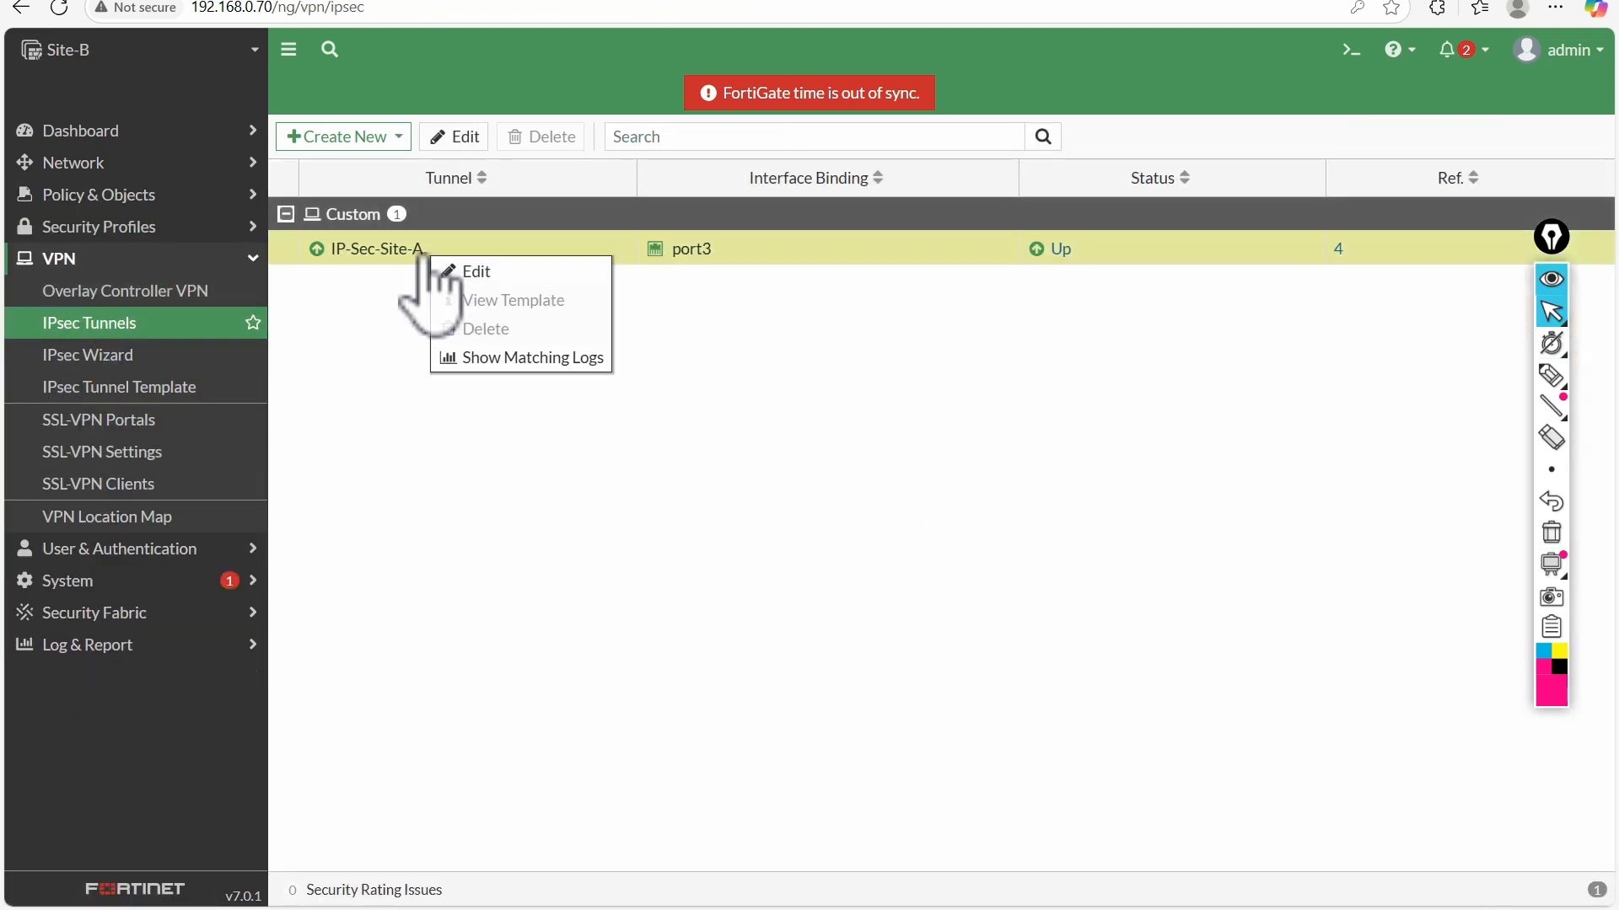
double_click(395, 248)
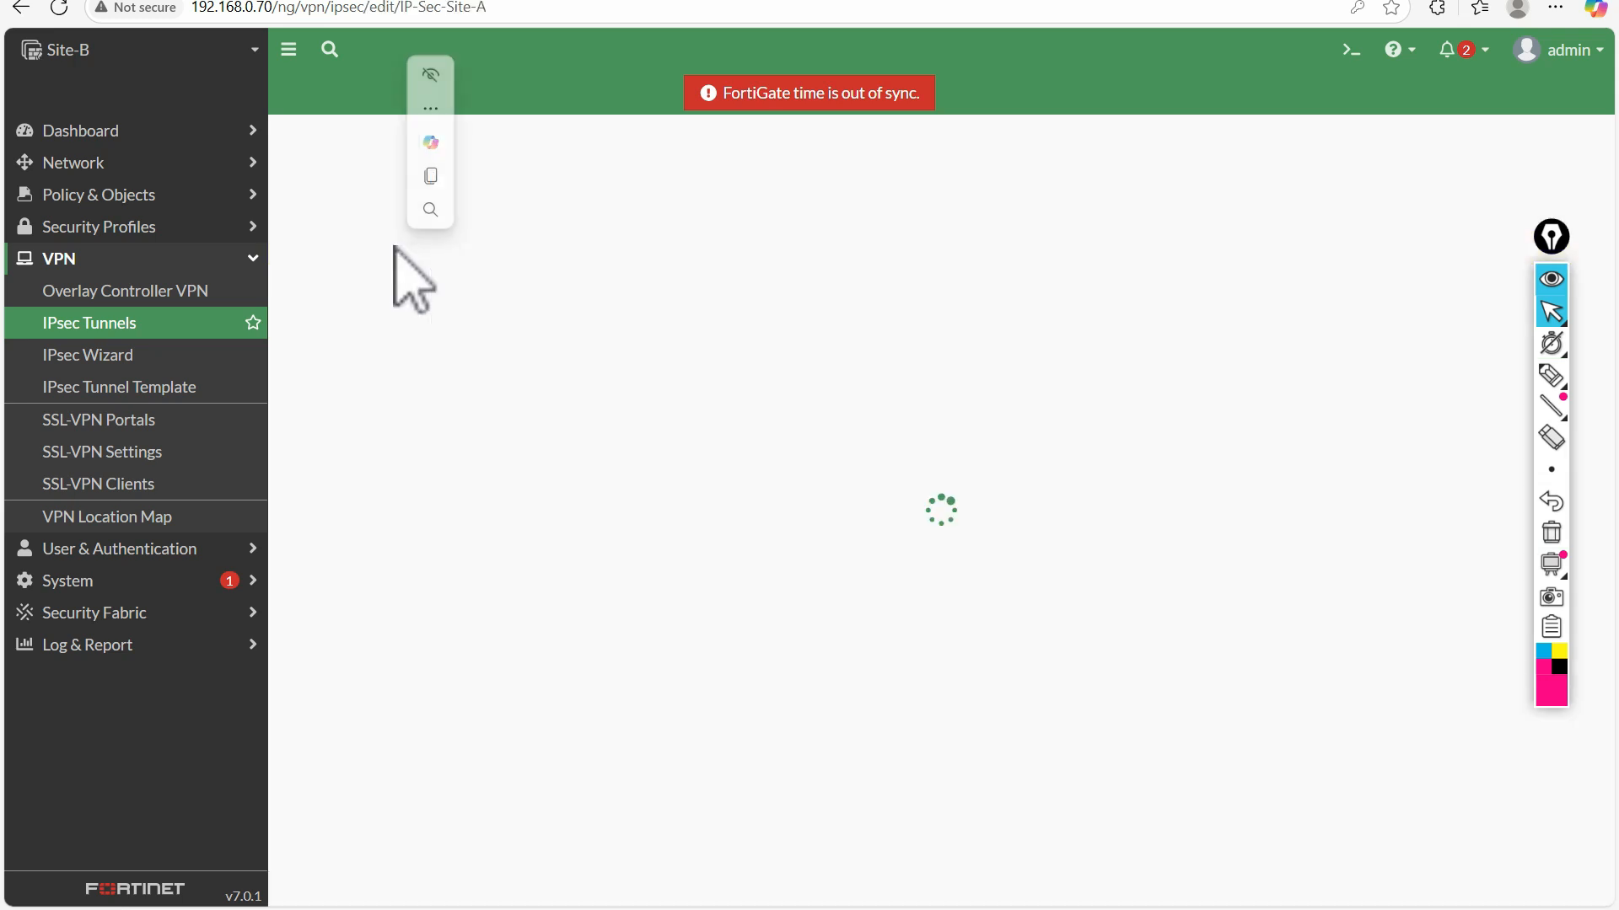
click(140, 325)
Show the logs matching the IP-Sec-Site-A tunnel and inspect the details of the tunnel statistics and phase 2 negotiation events
click(474, 253)
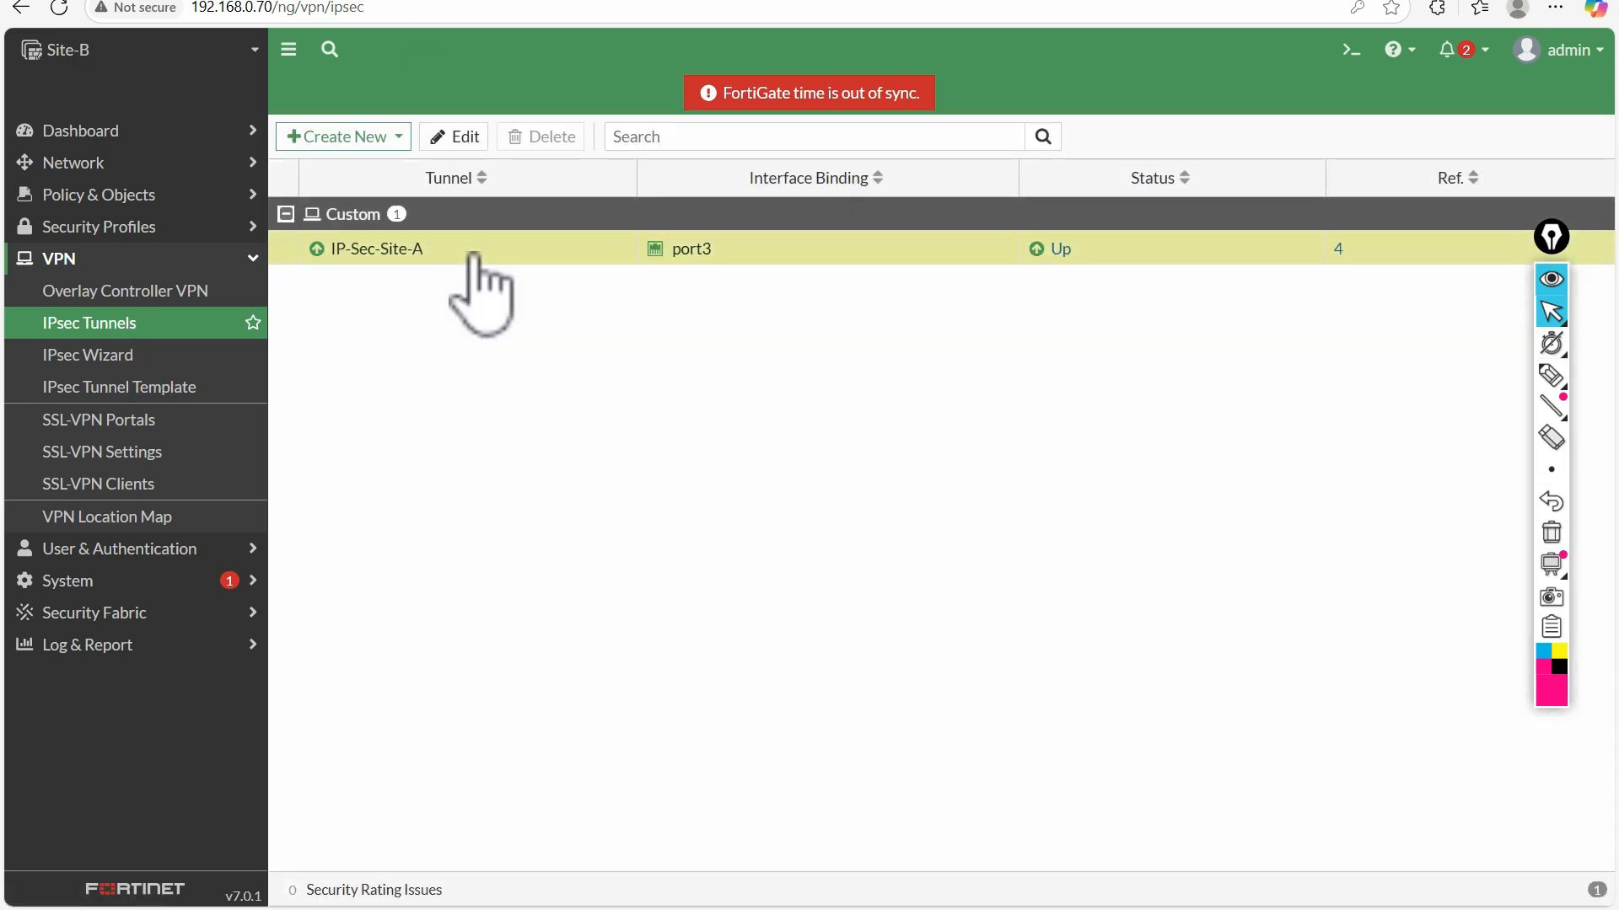
right_click(475, 252)
click(531, 351)
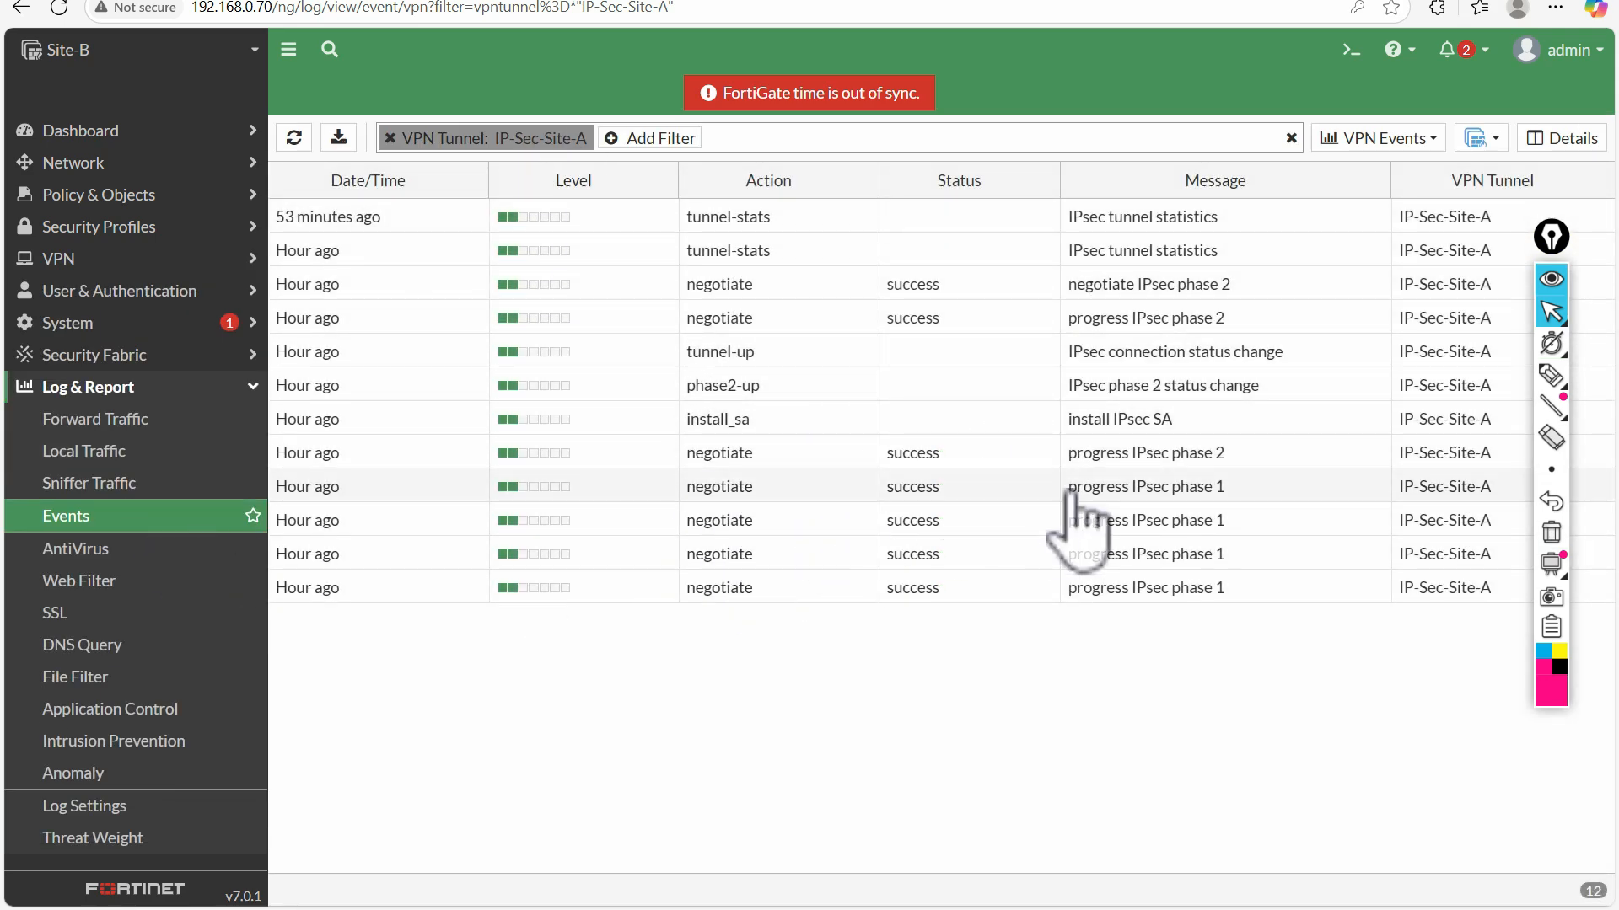
double_click(957, 219)
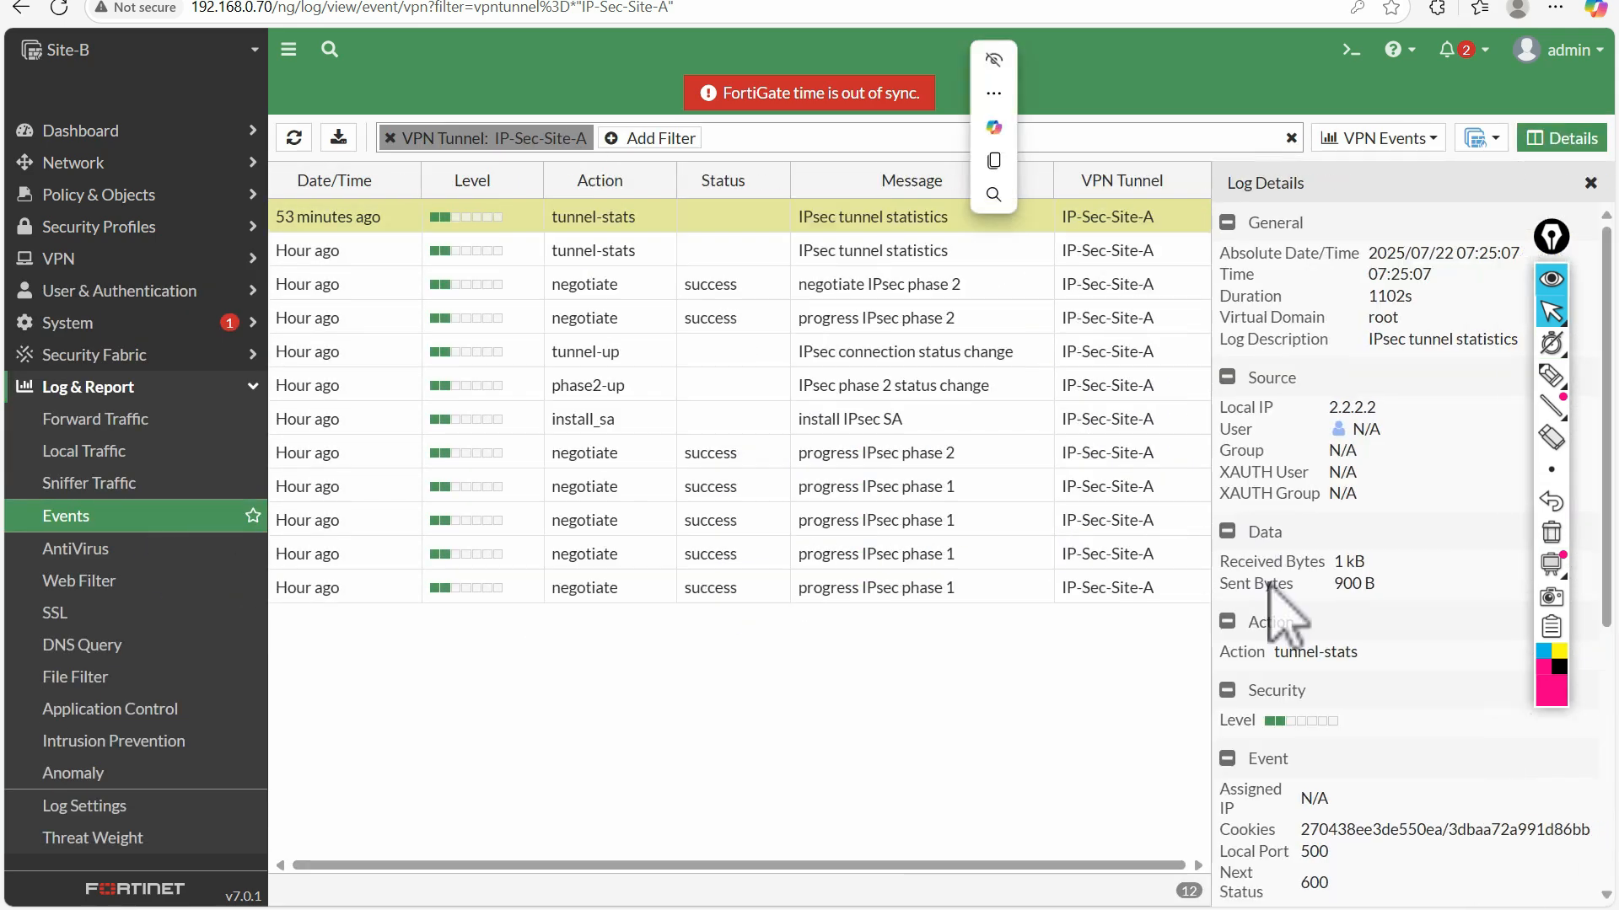
scroll(1311, 564, down, 5)
scroll(1302, 603, up, 5)
click(877, 251)
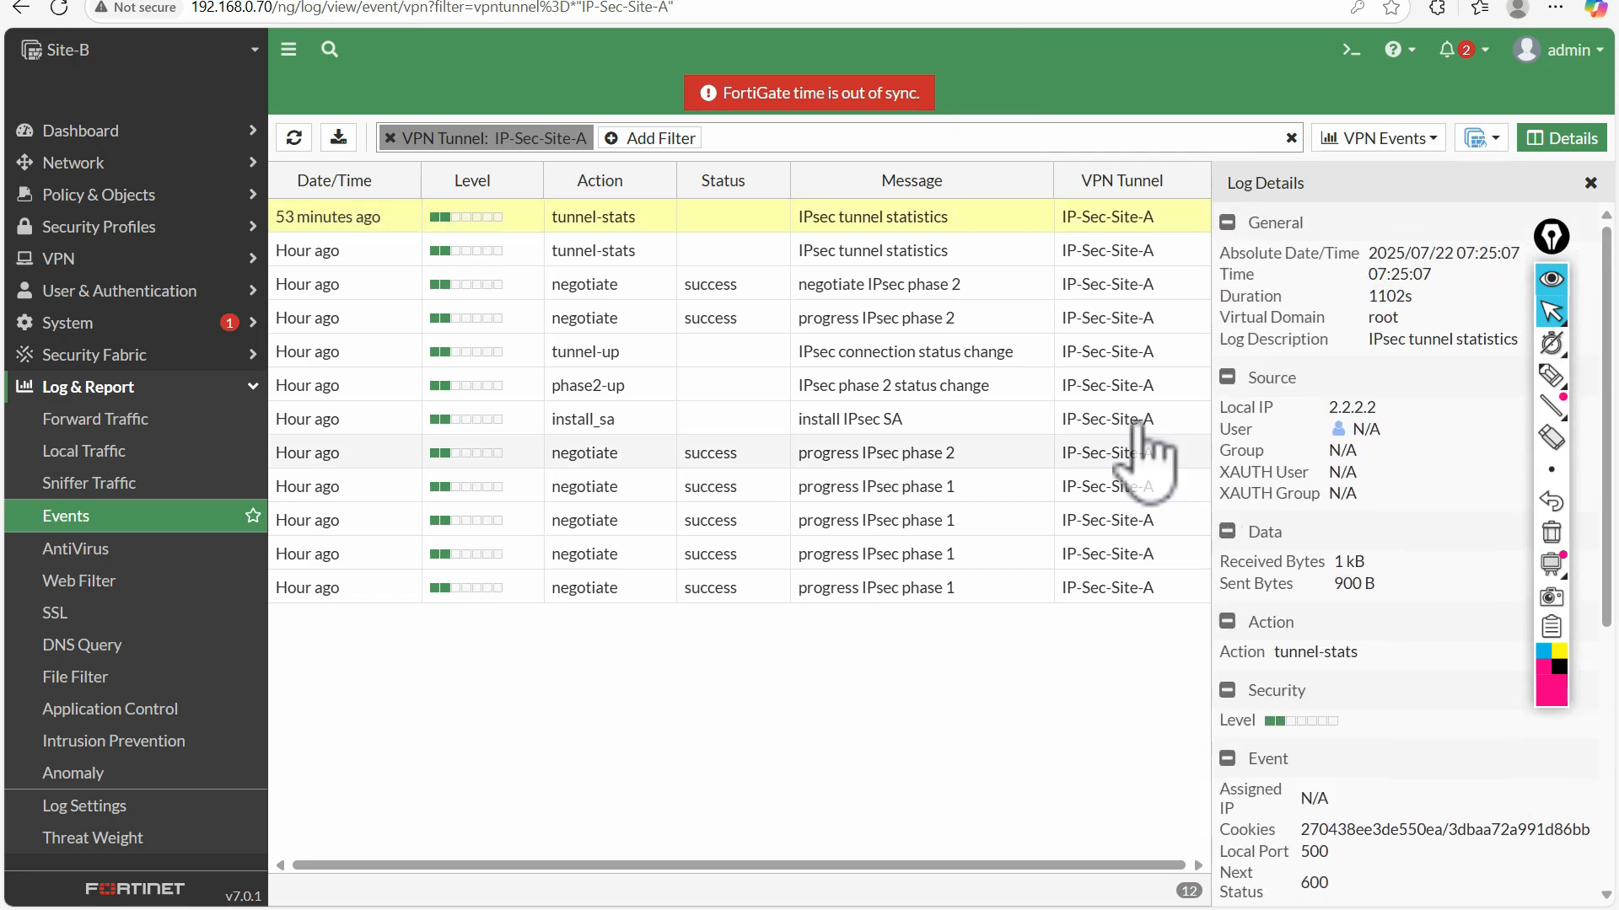
triple_click(1050, 284)
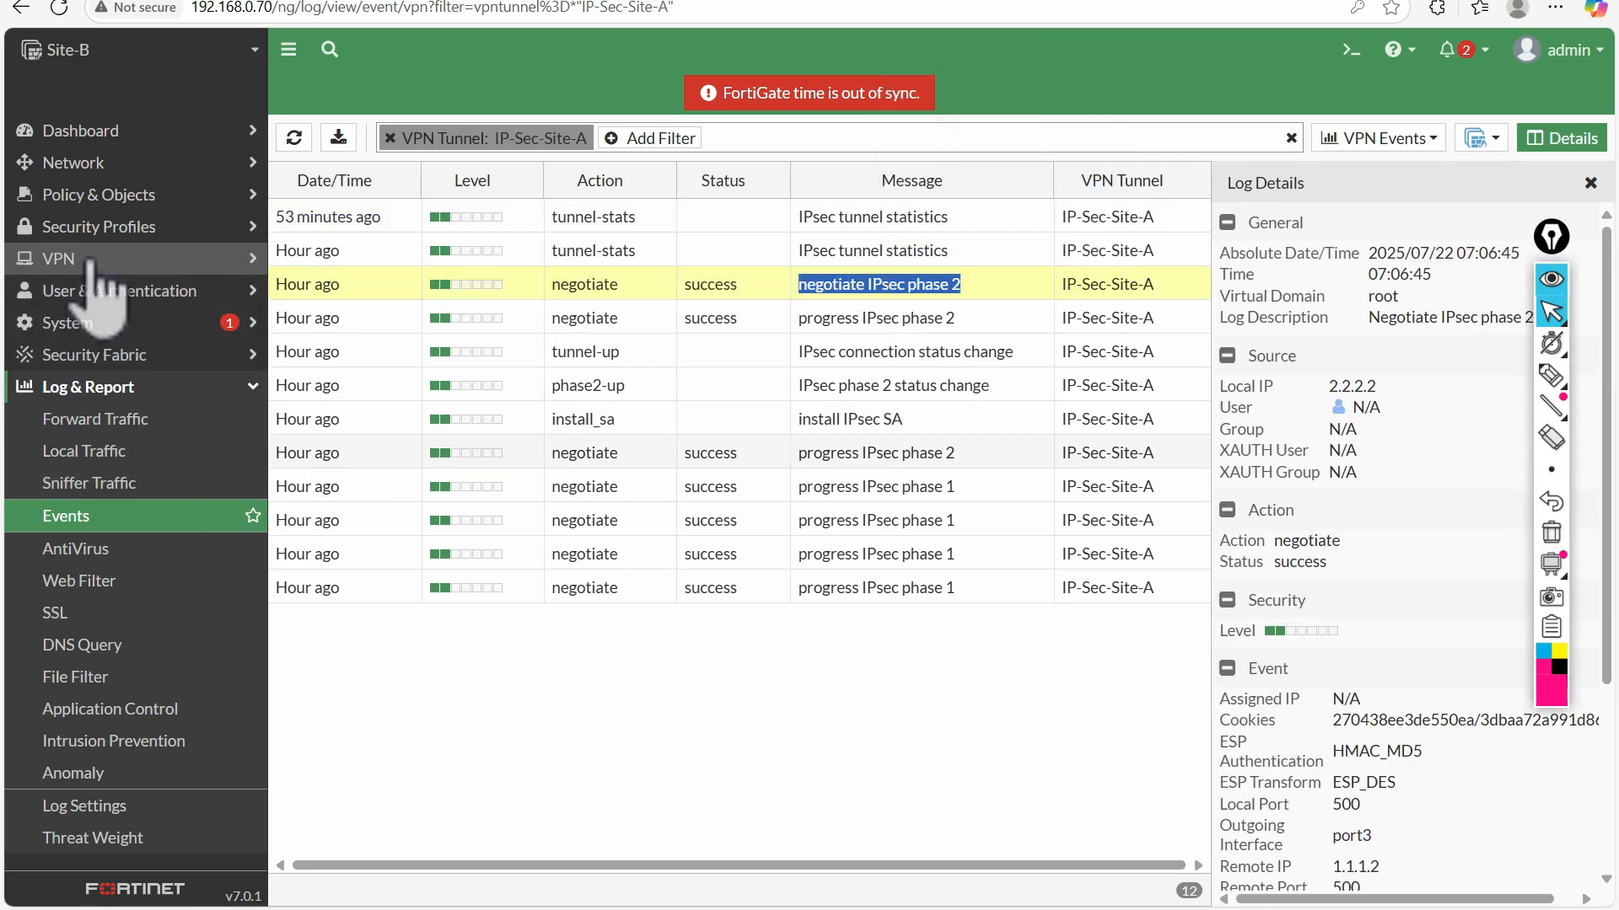
Go back to the IPsec tunnels, reopen the IP-Sec-Site-A settings for viewing, and return to the tunnel list
click(59, 259)
click(89, 322)
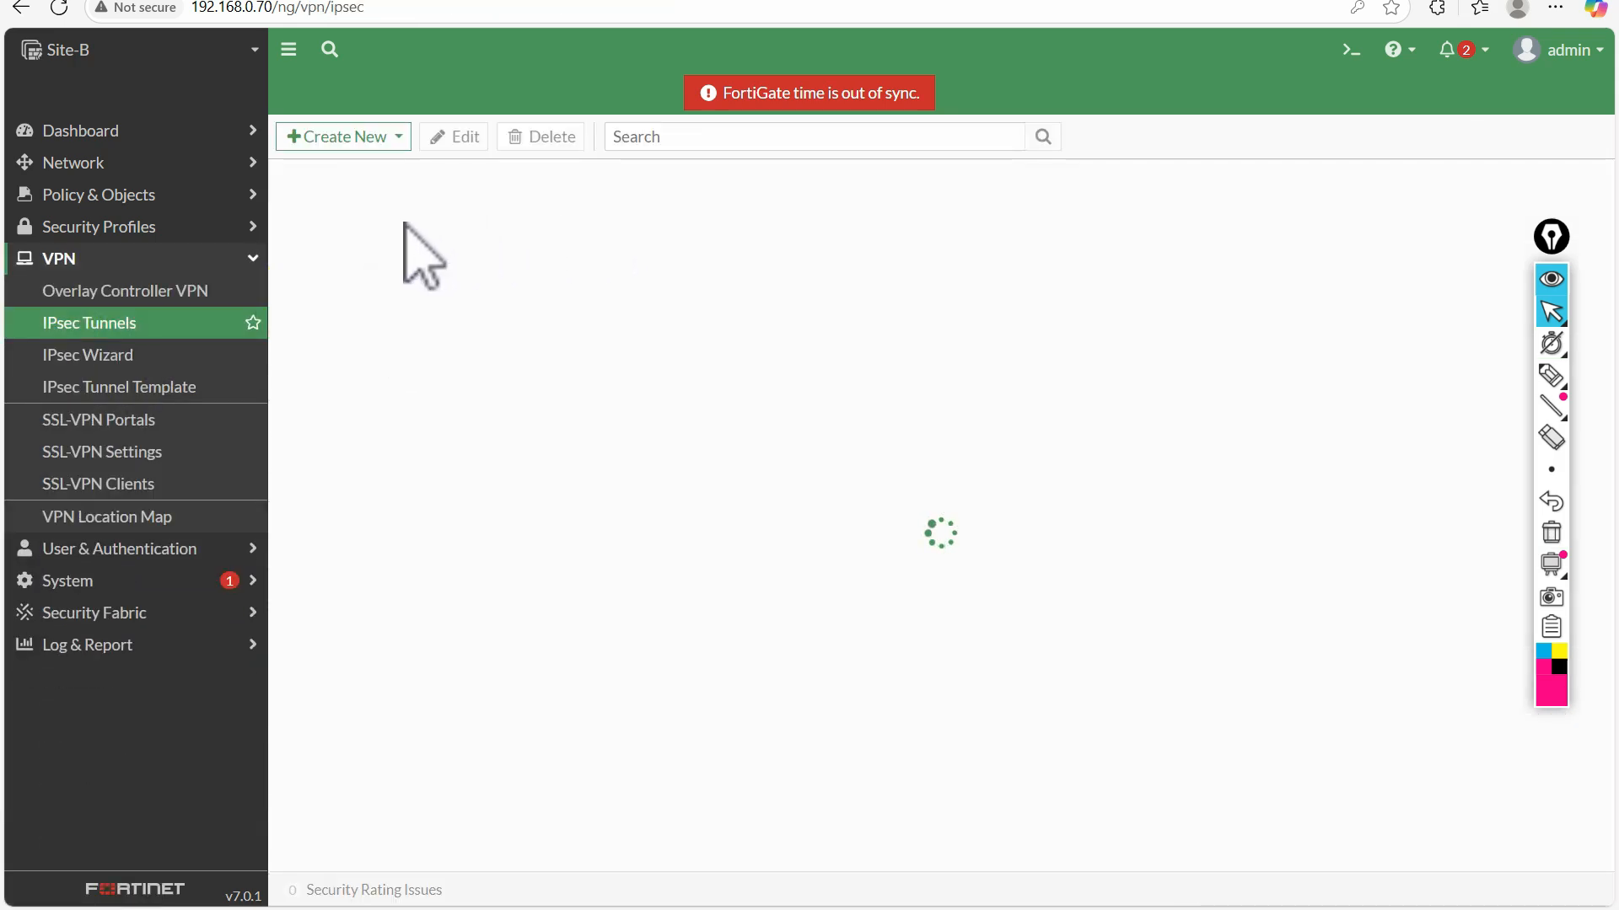
double_click(319, 257)
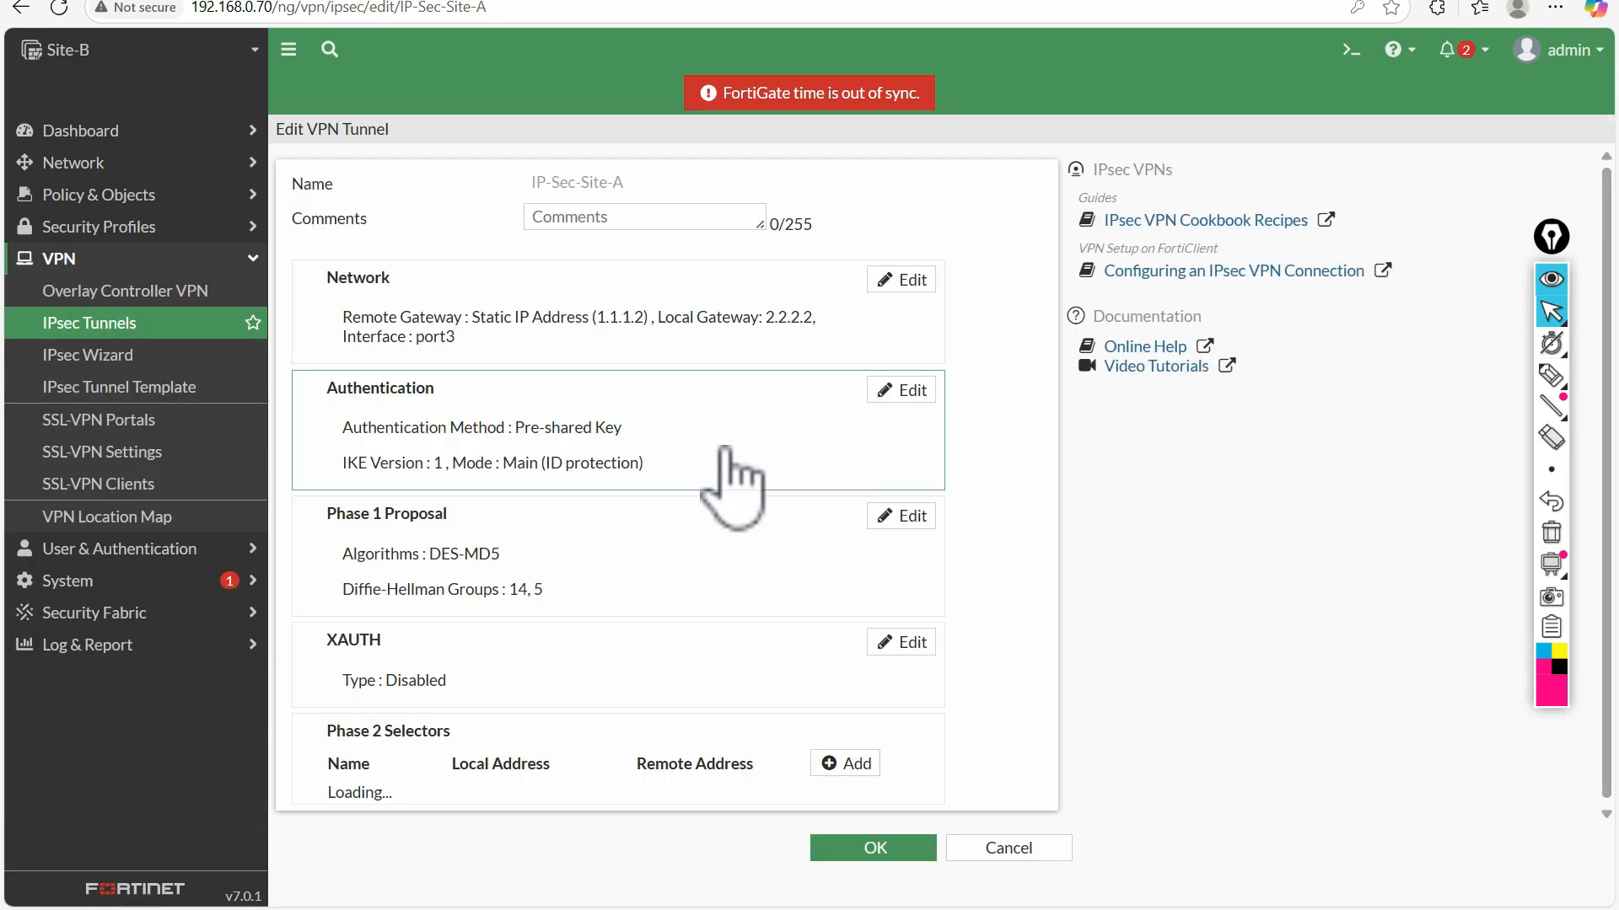
click(59, 323)
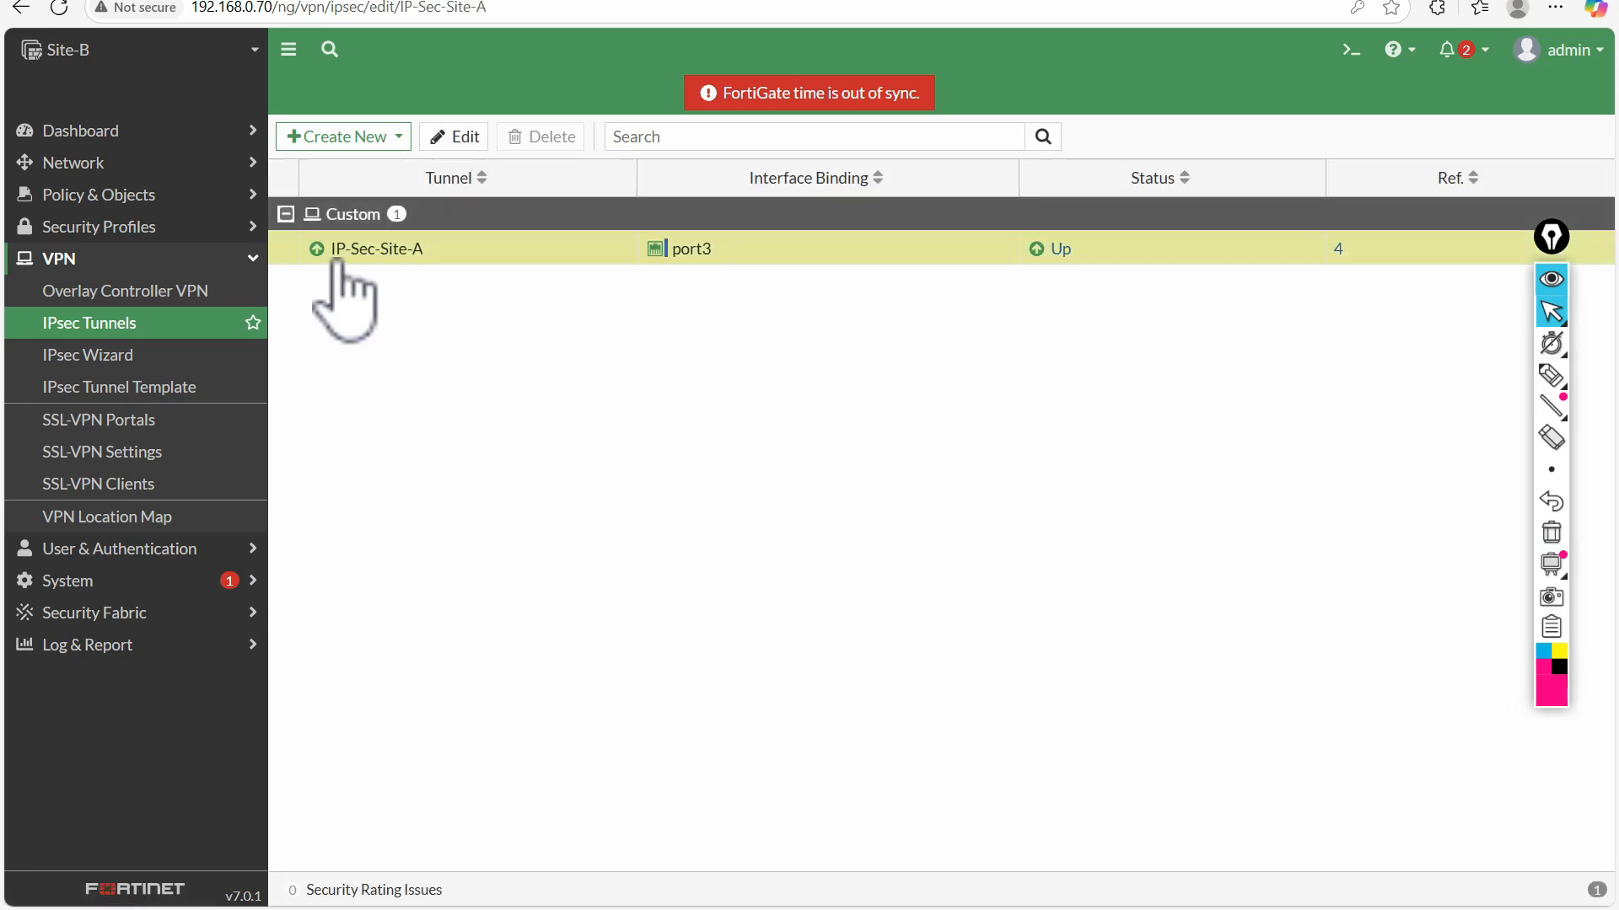
Look into the IP-Sec-Site-A tunnel, return to the tunnel list, and open the IPsec monitor from the tunnel's status
double_click(337, 261)
click(99, 331)
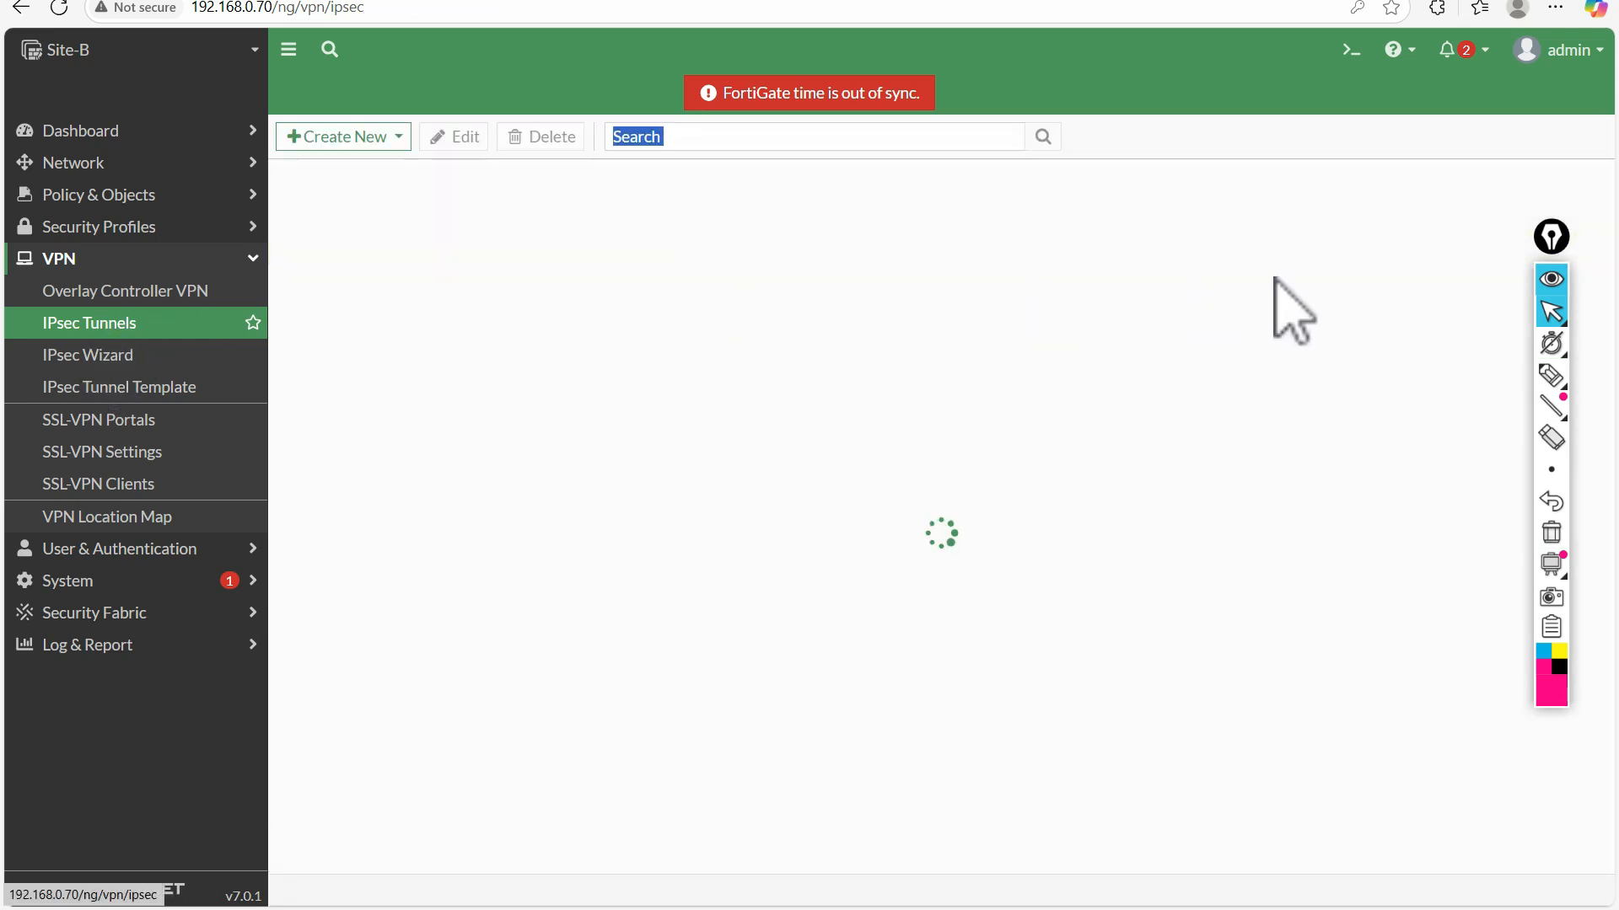
click(1057, 263)
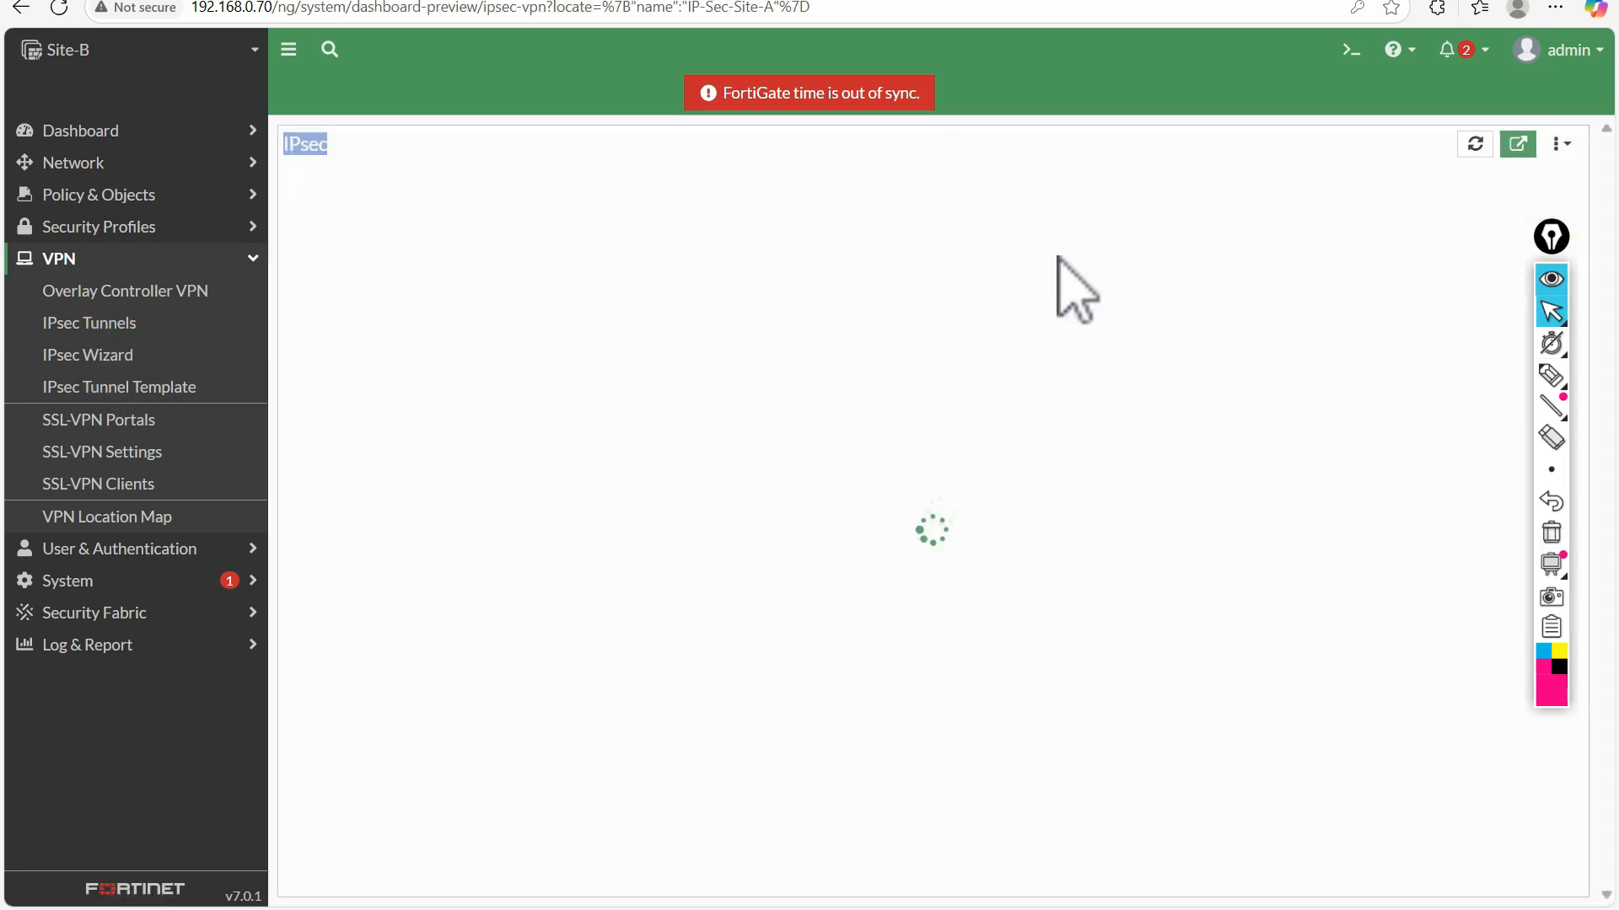
click(593, 407)
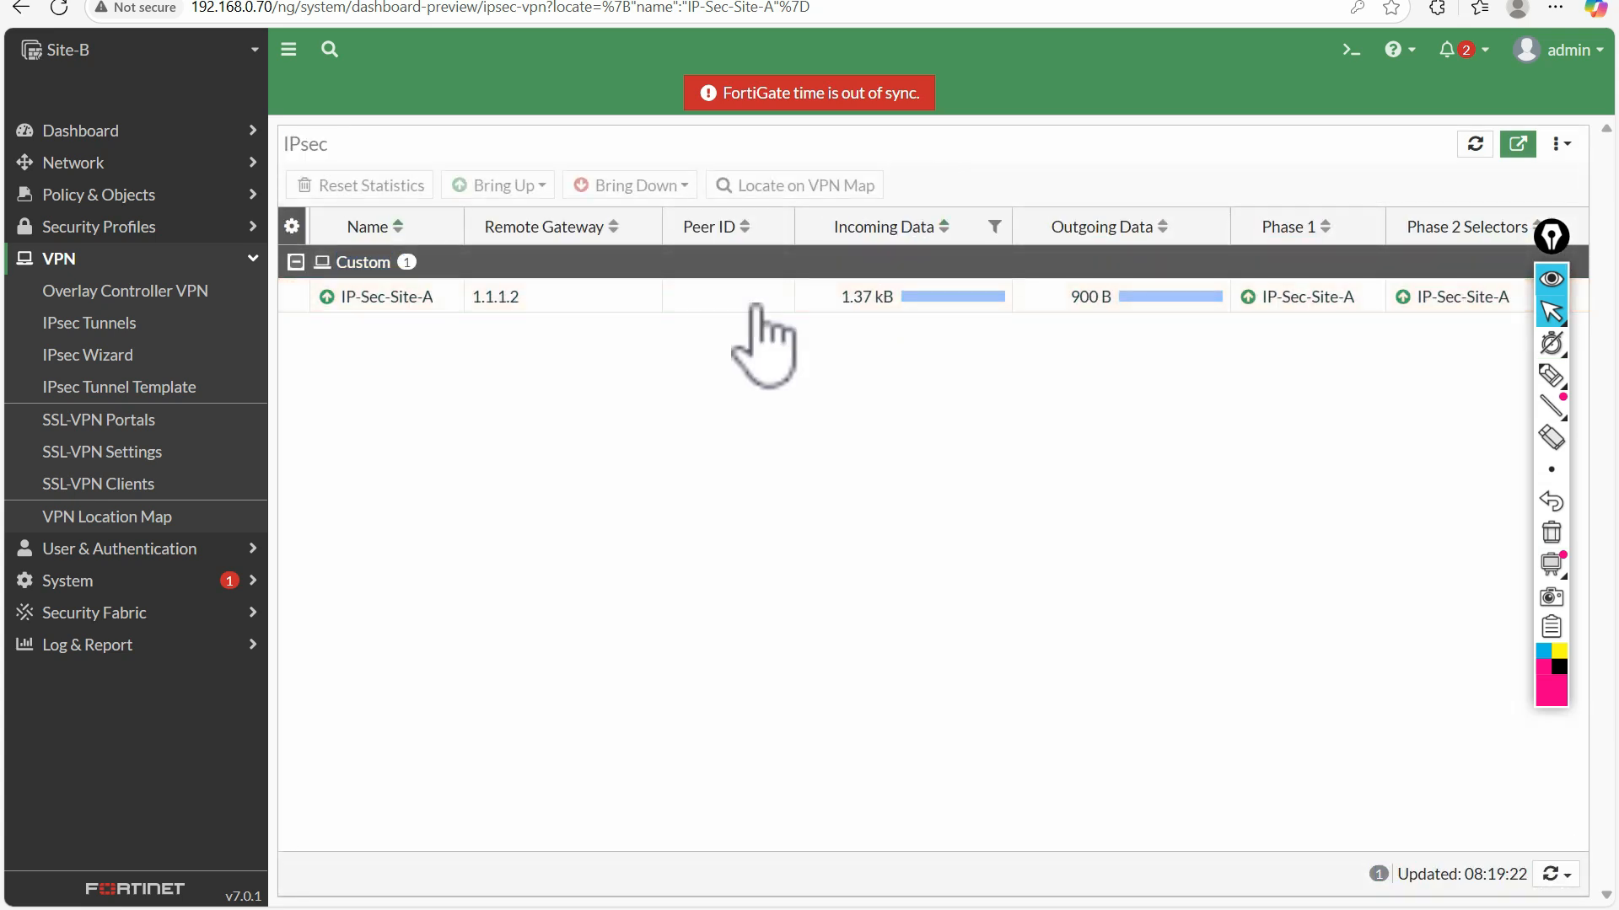
Bring down all phase 2 selectors of the IP-Sec-Site-A tunnel in the IPsec monitor and confirm
click(556, 293)
click(631, 185)
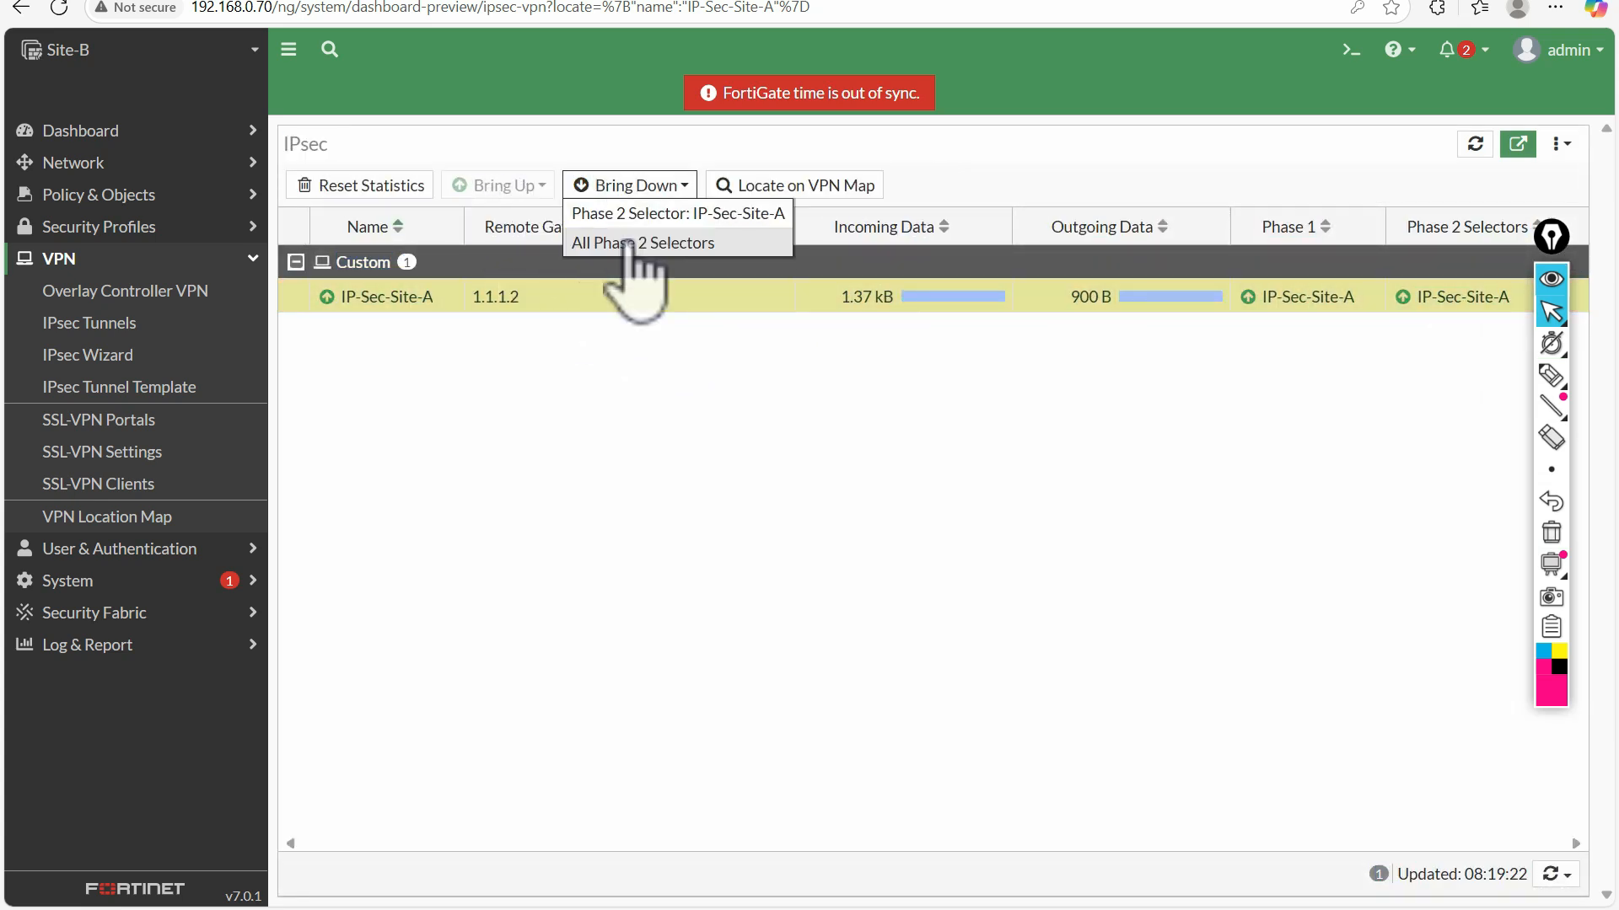
click(631, 244)
click(1286, 886)
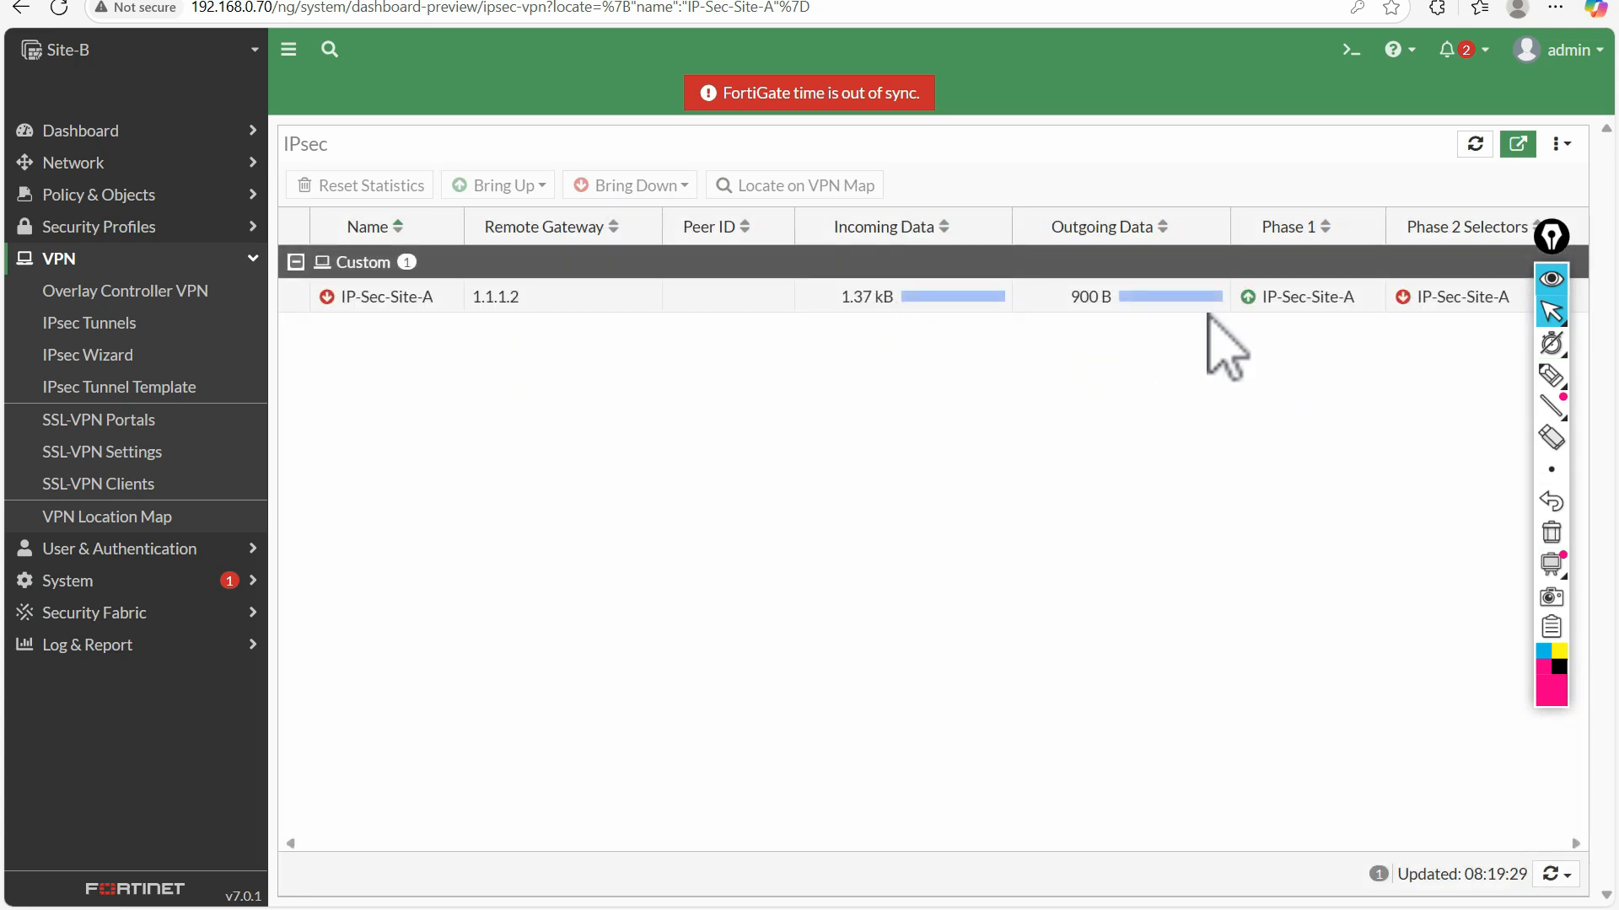
Bring all phase 2 selectors of the IP-Sec-Site-A tunnel back up
click(1275, 305)
click(539, 194)
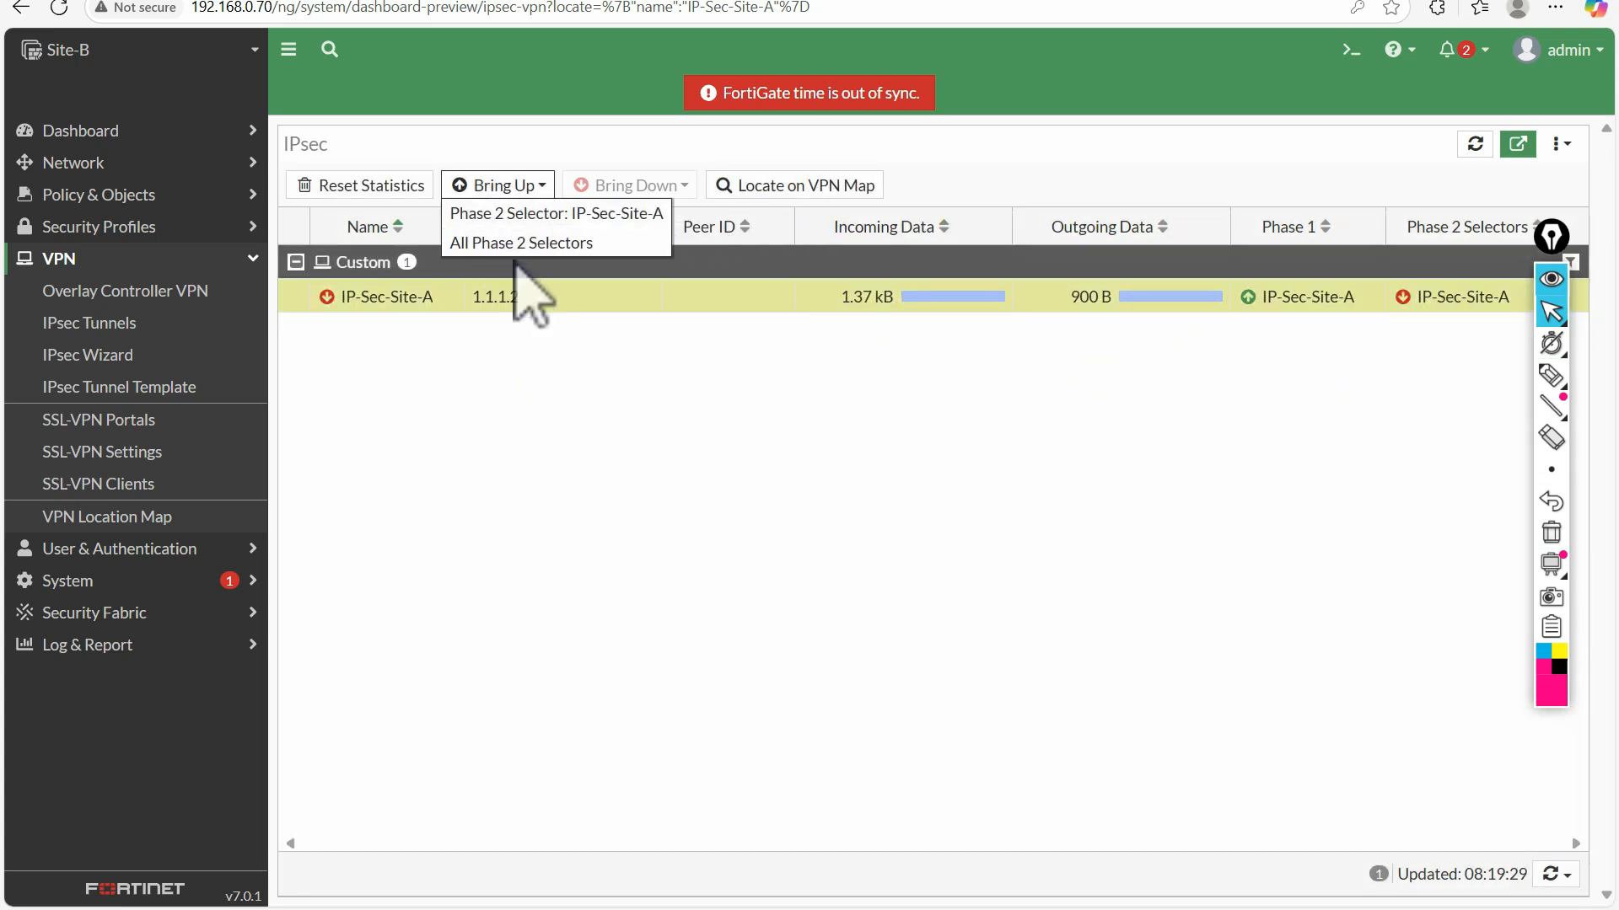
click(548, 242)
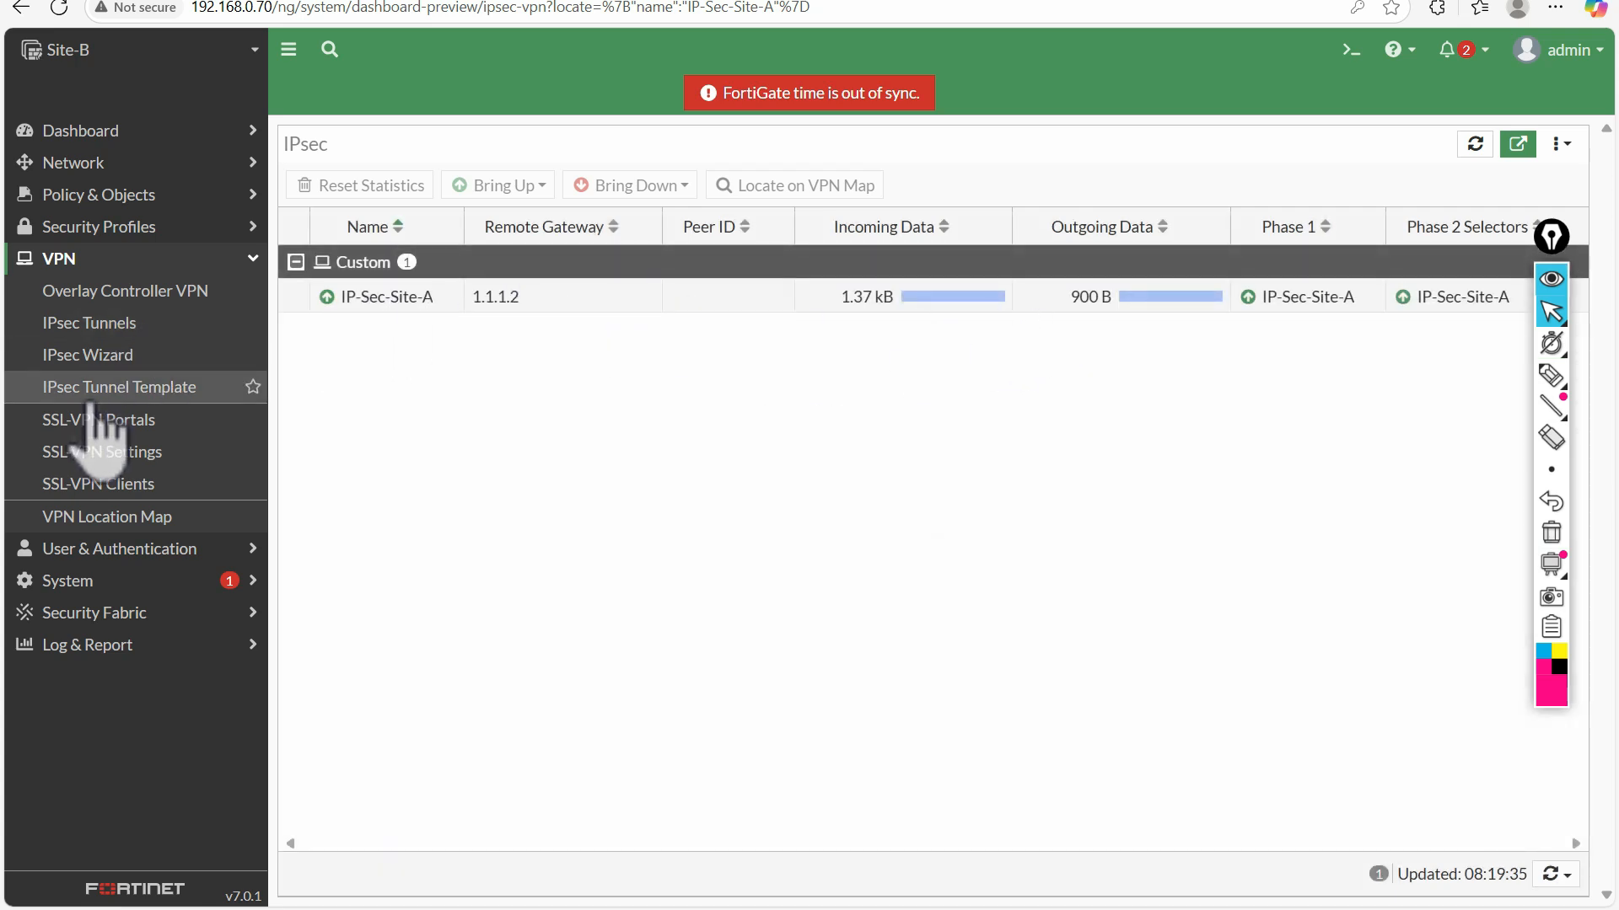
Take all phase 2 selectors of IP-Sec-Site-A down again and confirm the action
click(518, 299)
click(630, 186)
click(631, 246)
click(1286, 886)
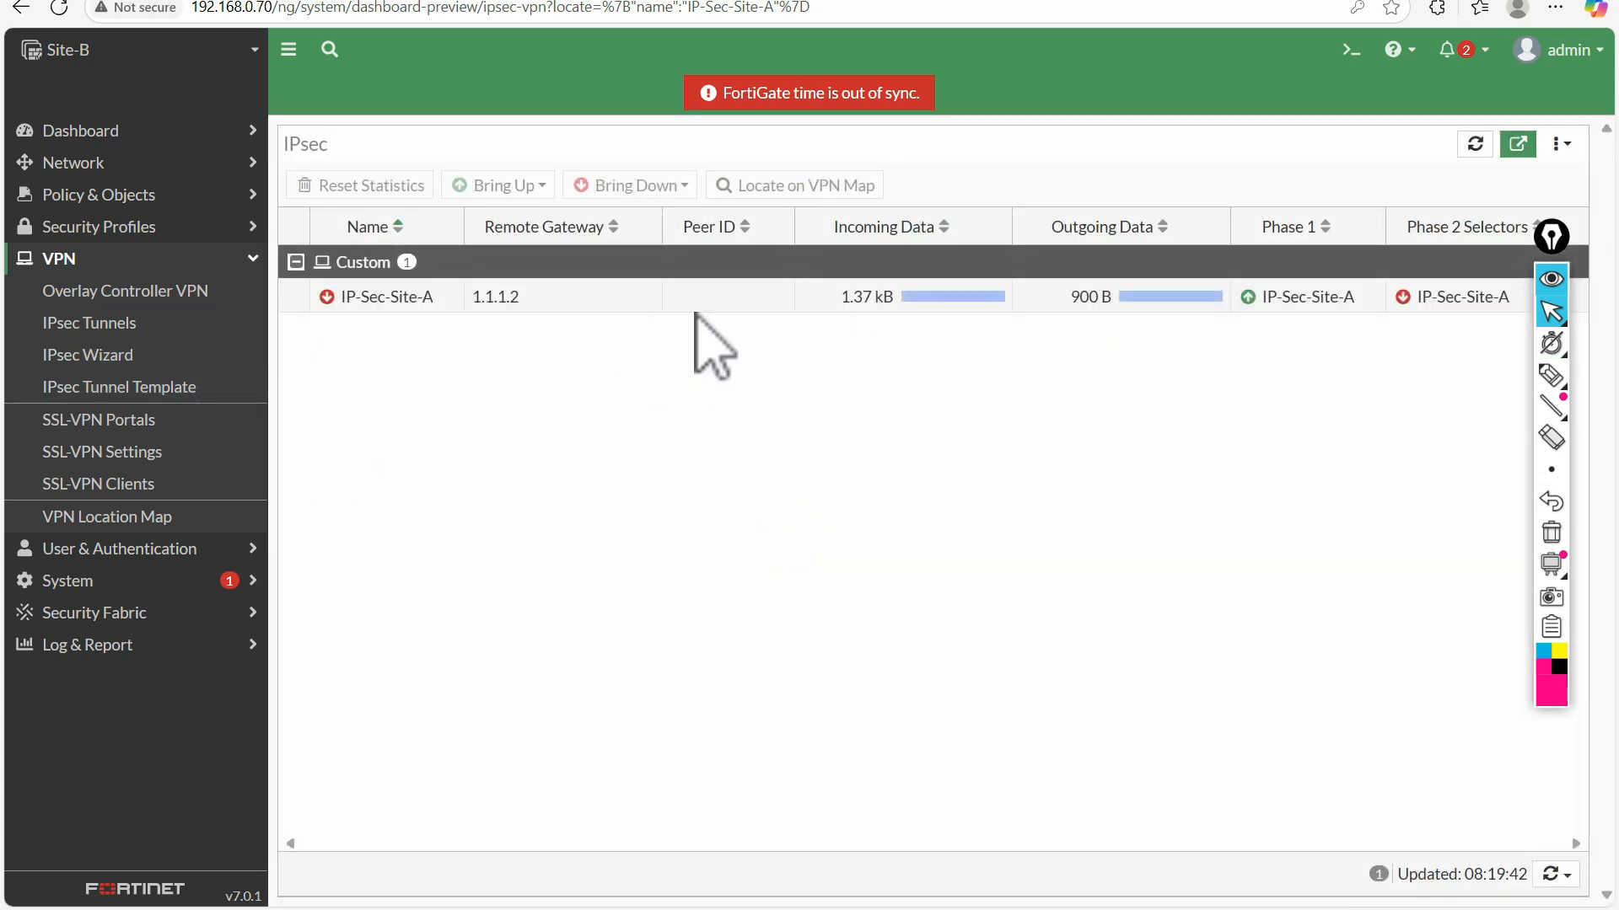
Mark the IP-Sec-Site-A phase 2 selector and the tunnel name with the annotation pen, then go back to the pointer
click(1551, 374)
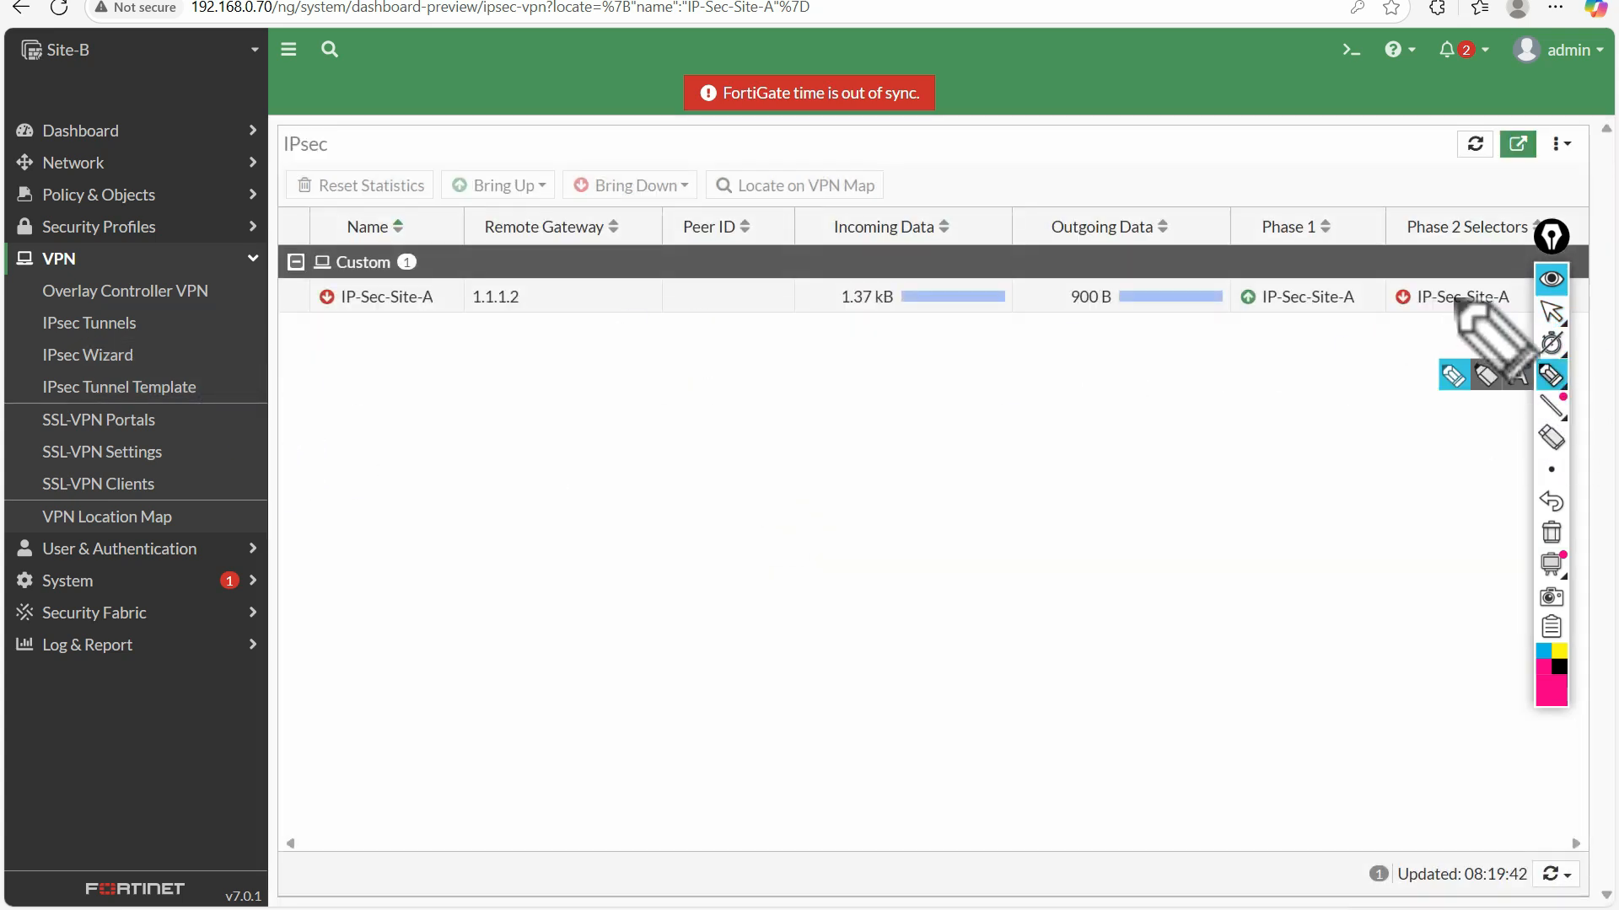
drag(1467, 272, 1370, 322)
drag(1503, 312, 1471, 272)
mouse_move(364, 283)
mouse_down()
mouse_move(411, 285)
mouse_move(426, 309)
mouse_up()
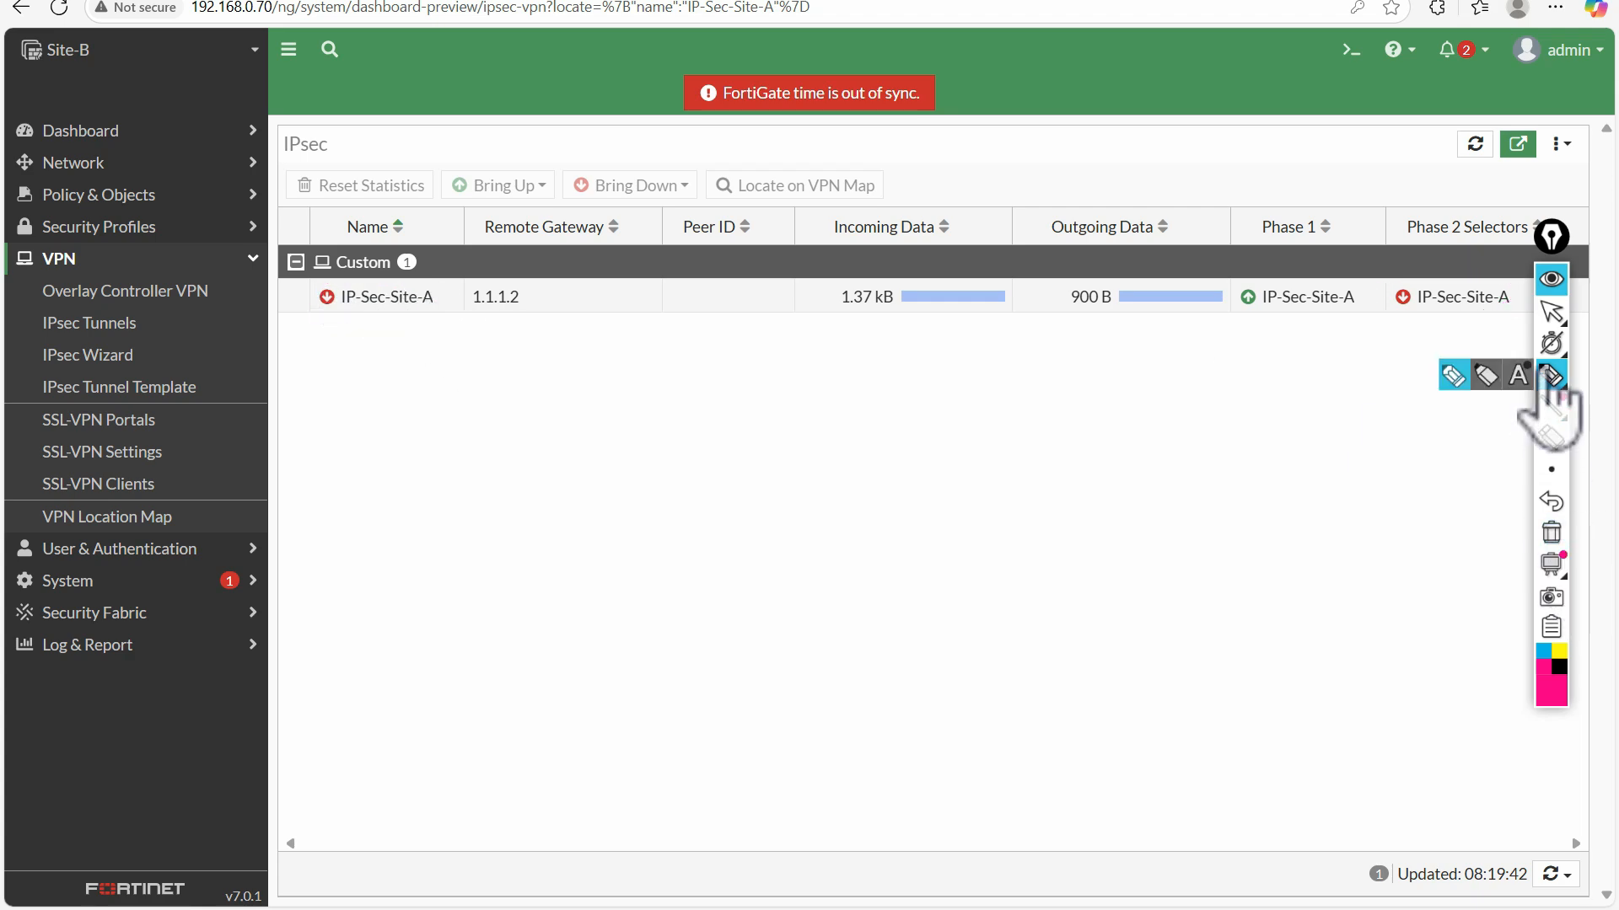
click(1551, 312)
Switch to the lab topology and open the console of the Site-B host 37253 at its command prompt
click(153, 3)
click(406, 3)
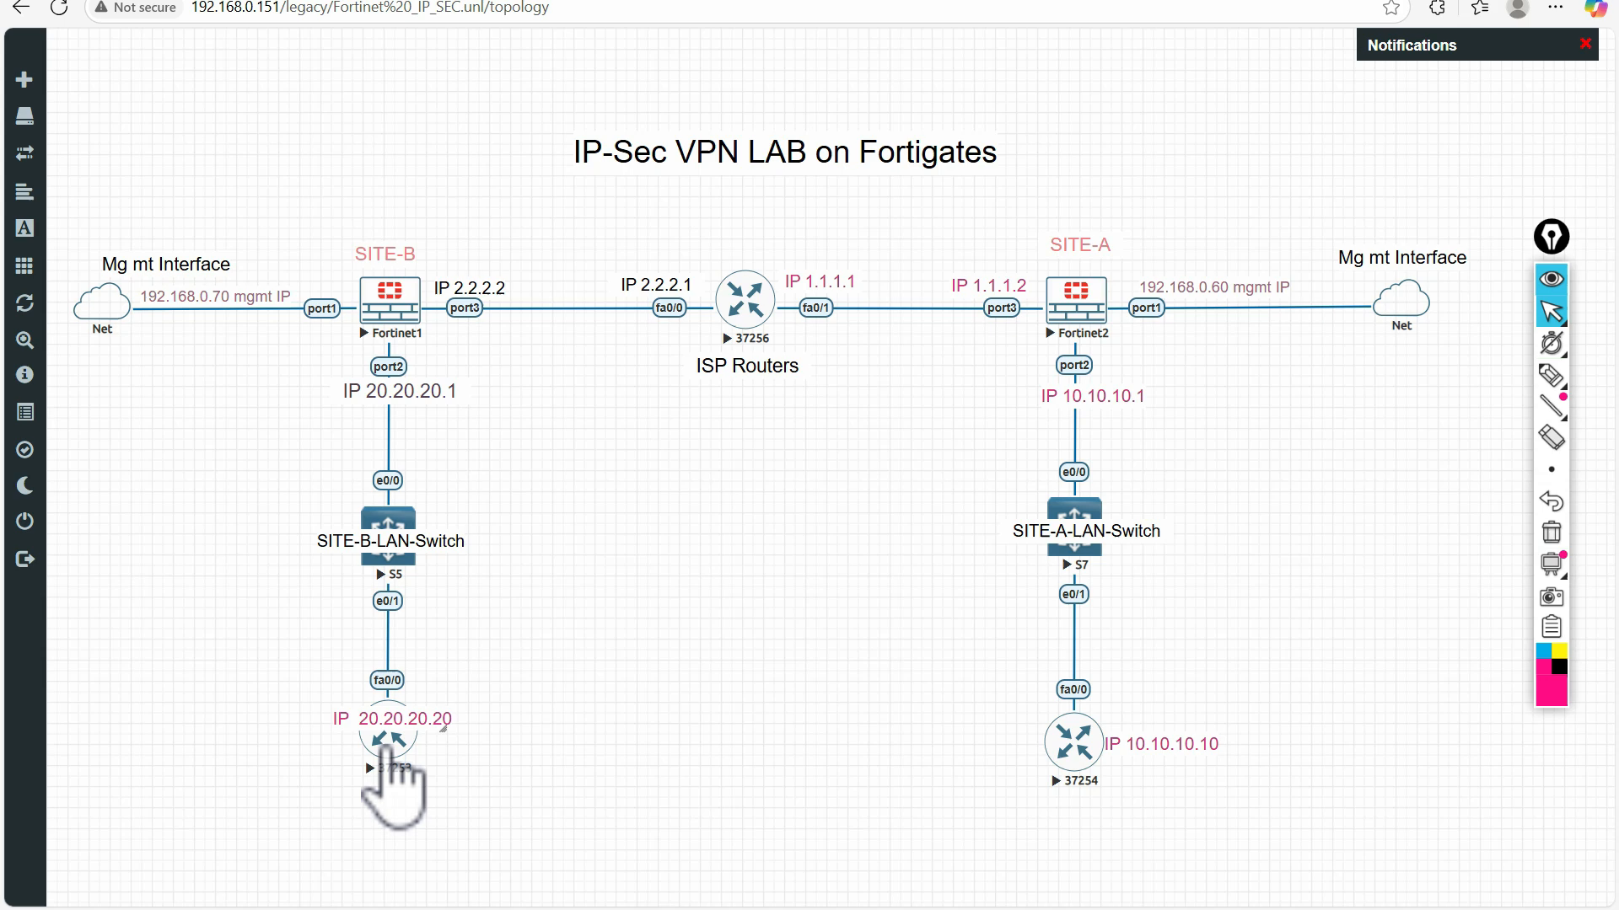
click(390, 746)
click(900, 125)
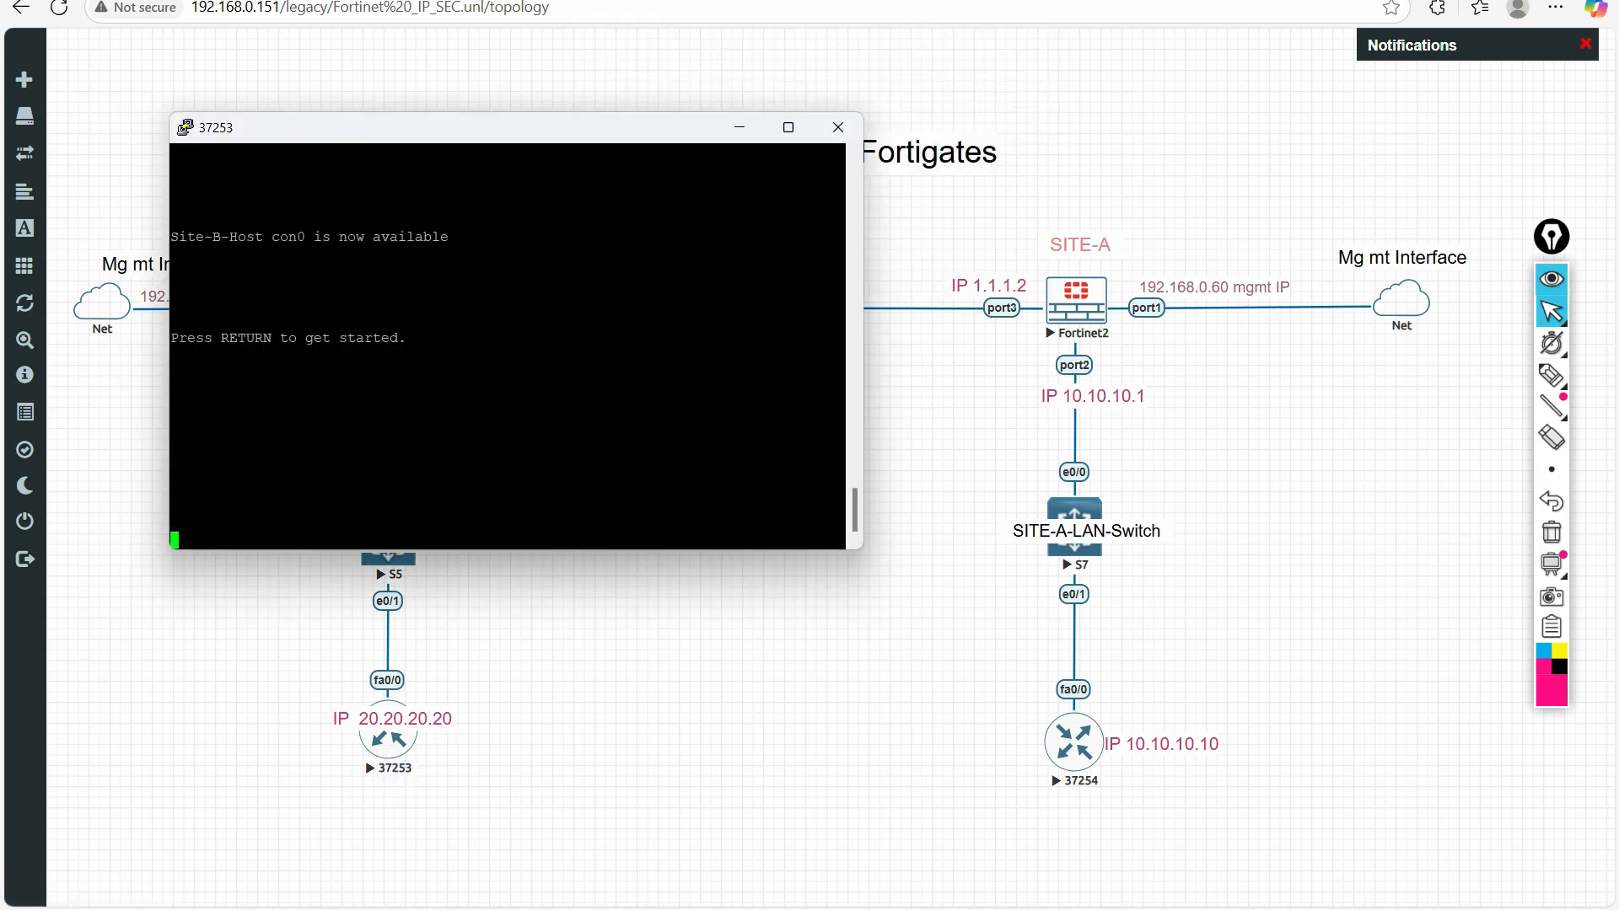
key(Return)
key(Return)
key(Return)
key(Return)
key(Return)
key(Return)
key(Return)
key(Return)
key(Return)
key(Return)
key(Return)
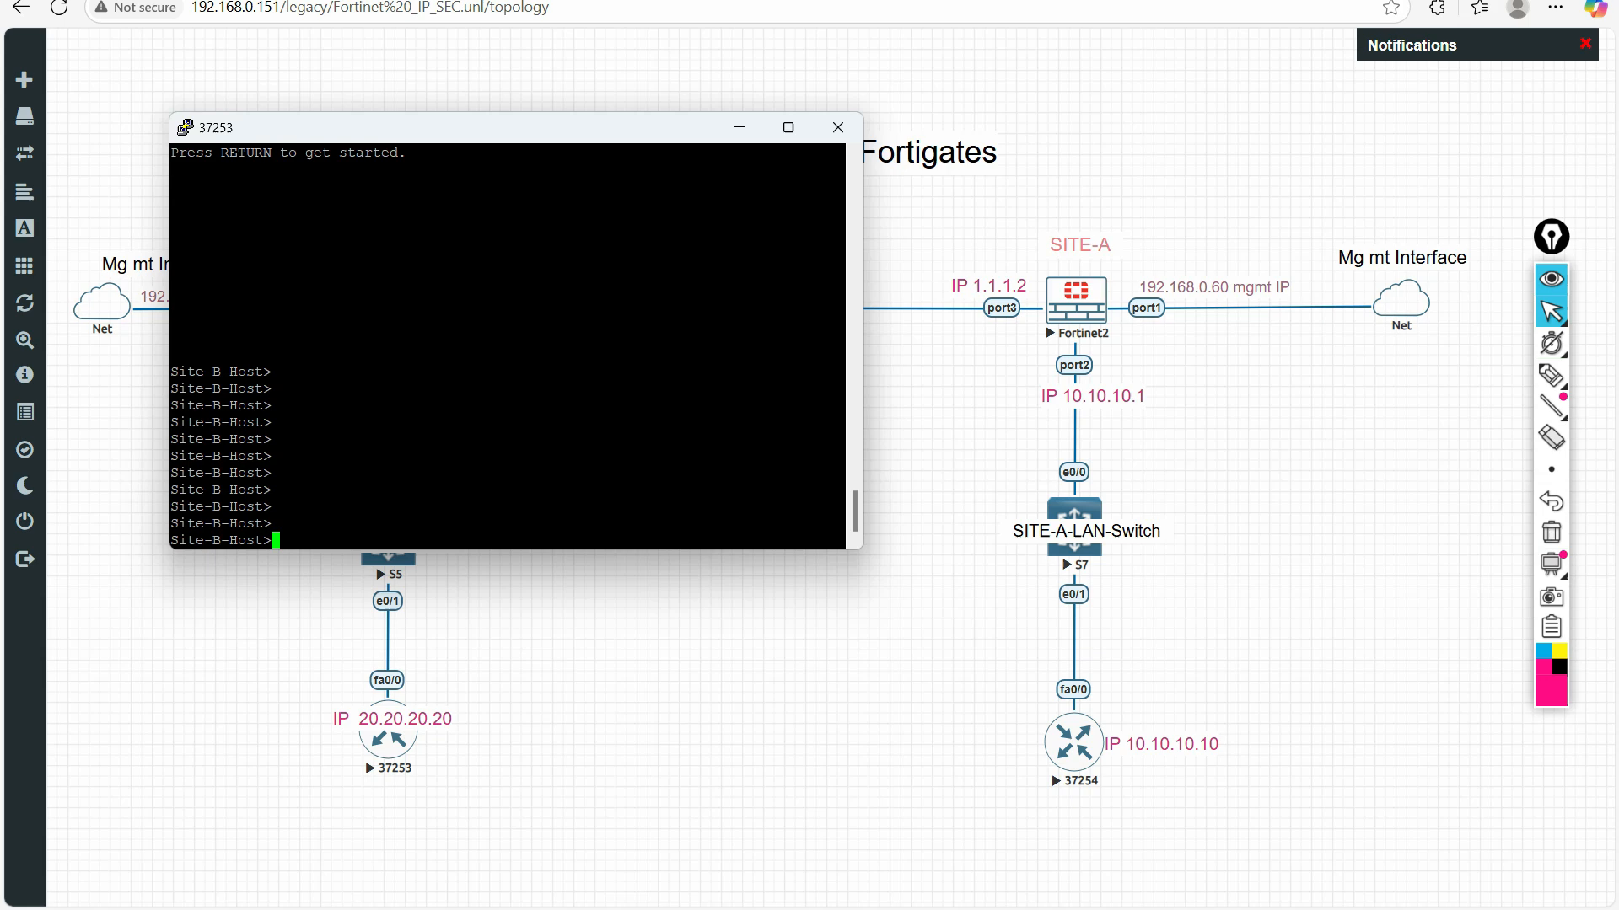
Enter privileged mode on the Site-B host and display the interface summary with "sh ip int br"
text(en)
key(Return)
key(Return)
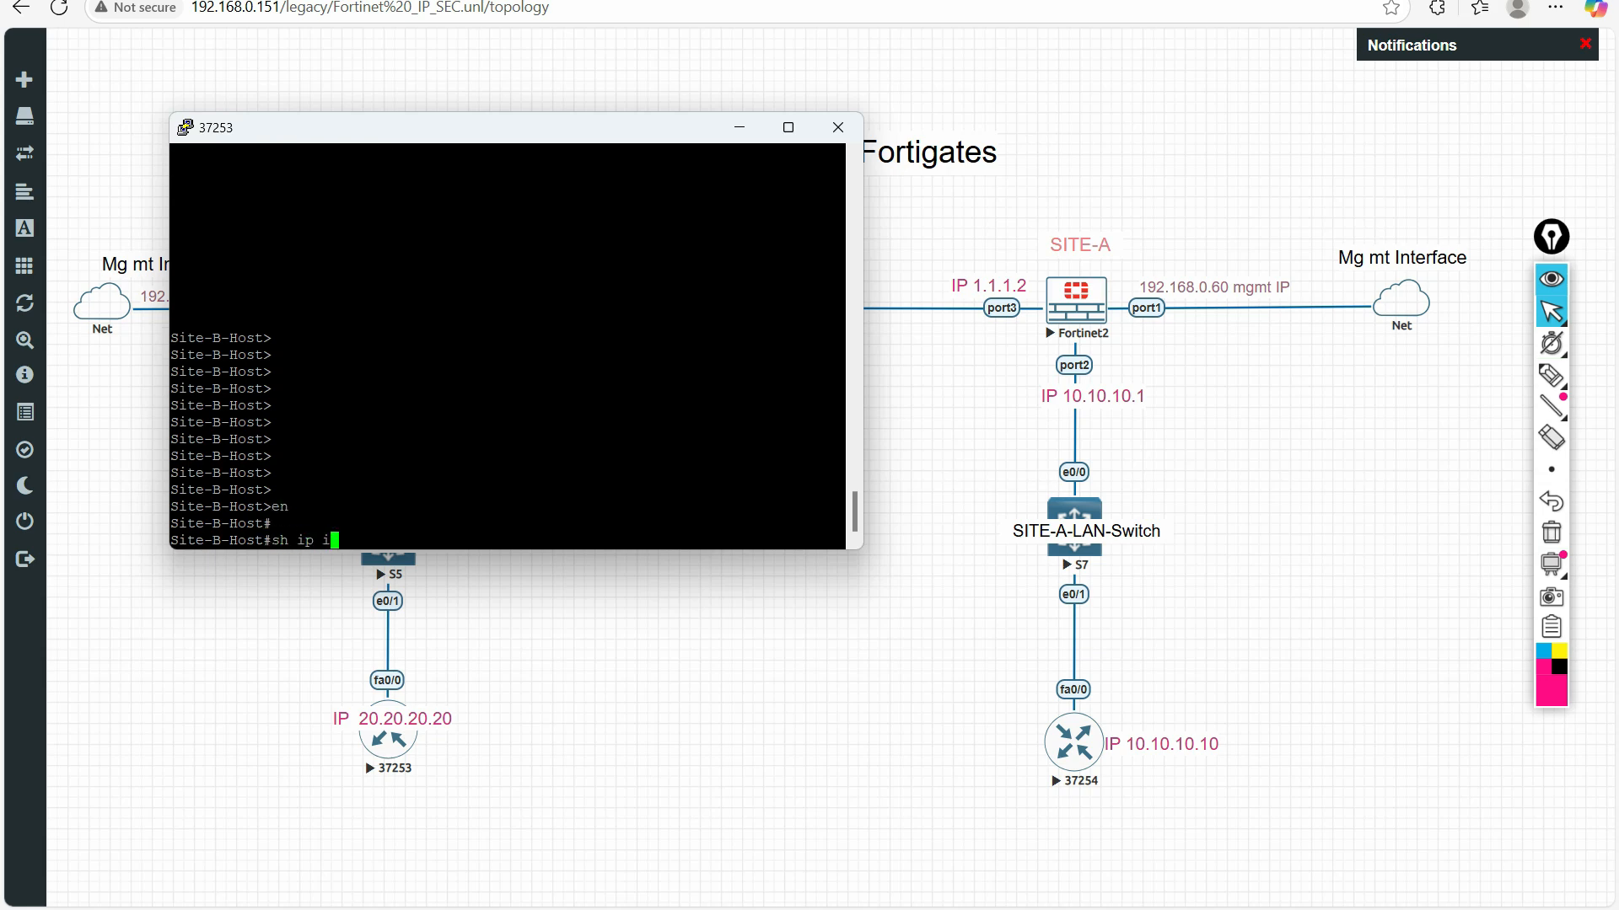
text(sh ip int br)
key(Return)
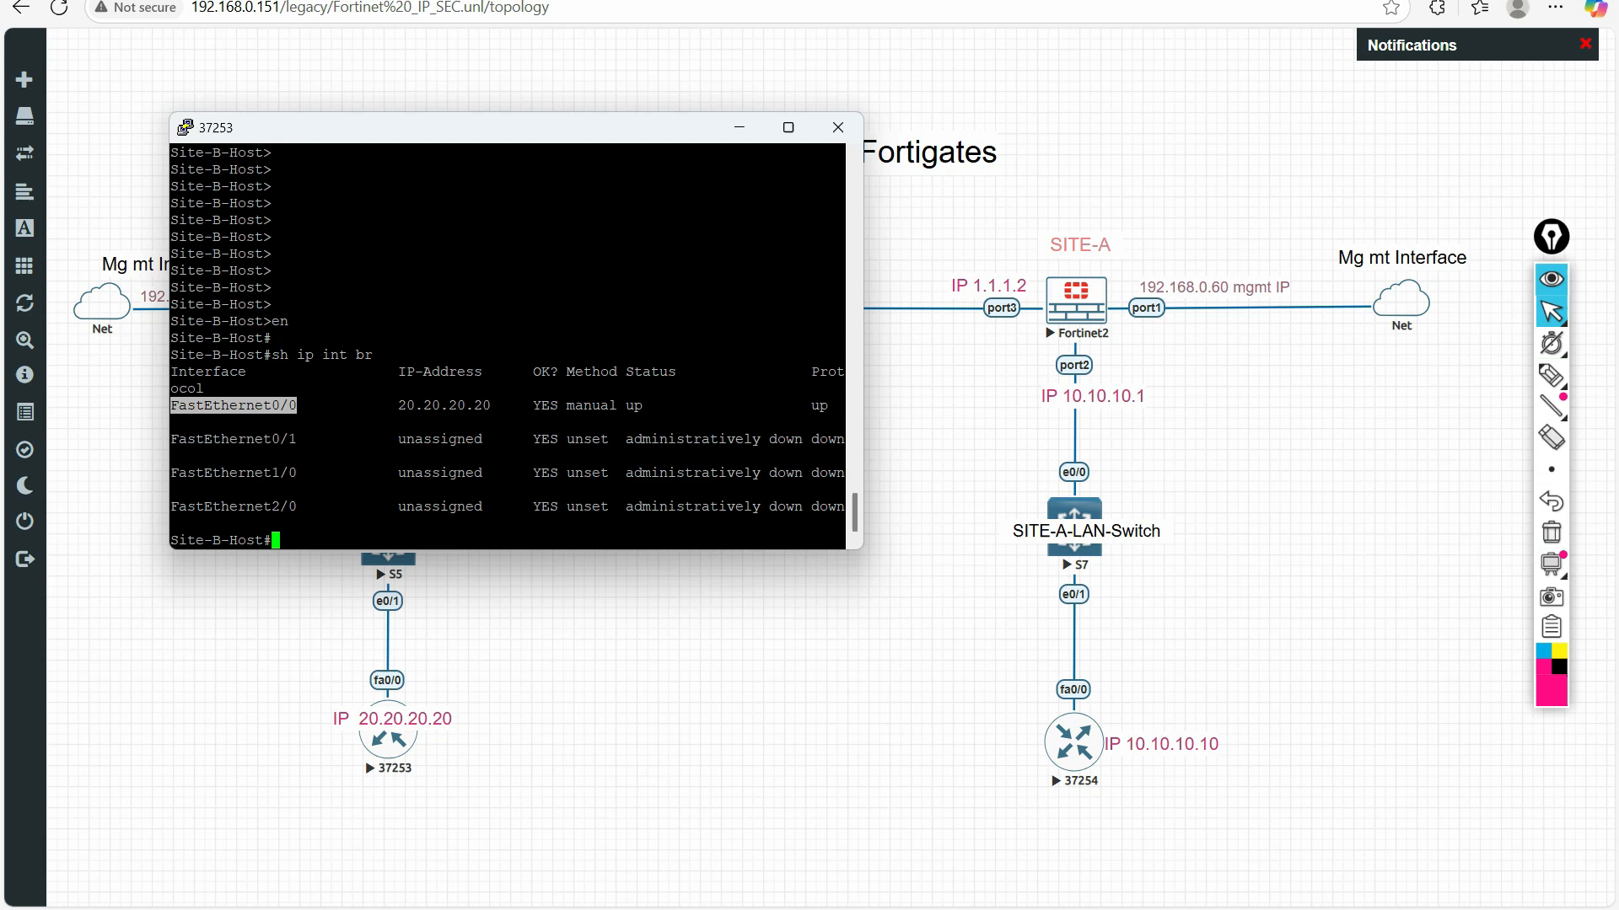
Display the running configuration of interface FastEthernet0/0 on the Site-B host
text(sh run)
key(Tab)
text(in)
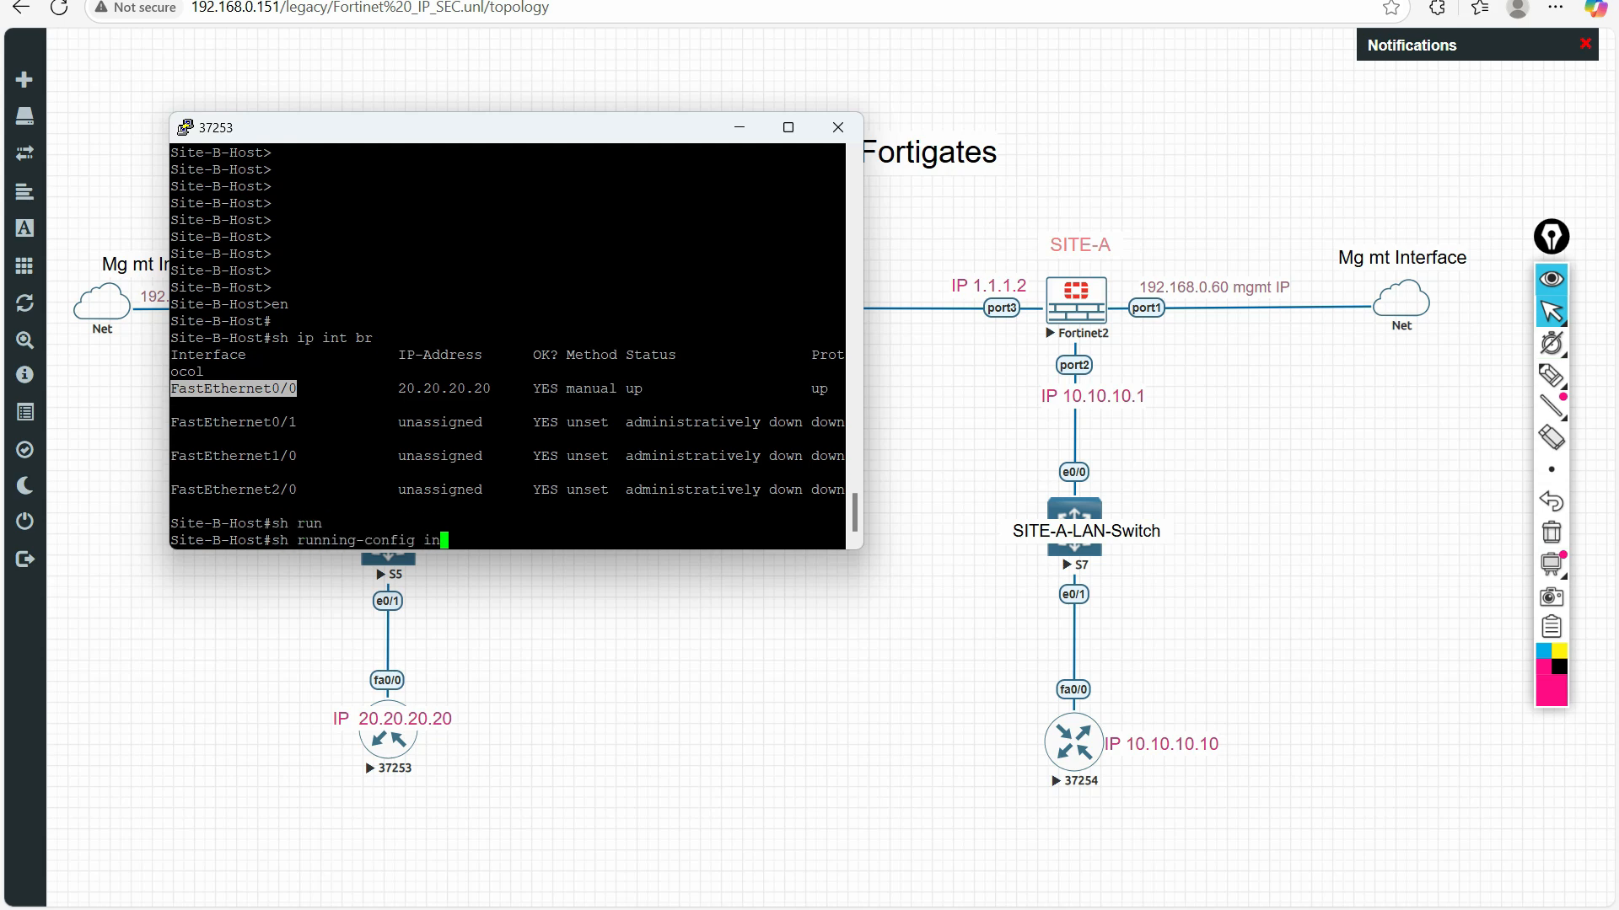
key(Tab)
key(Return)
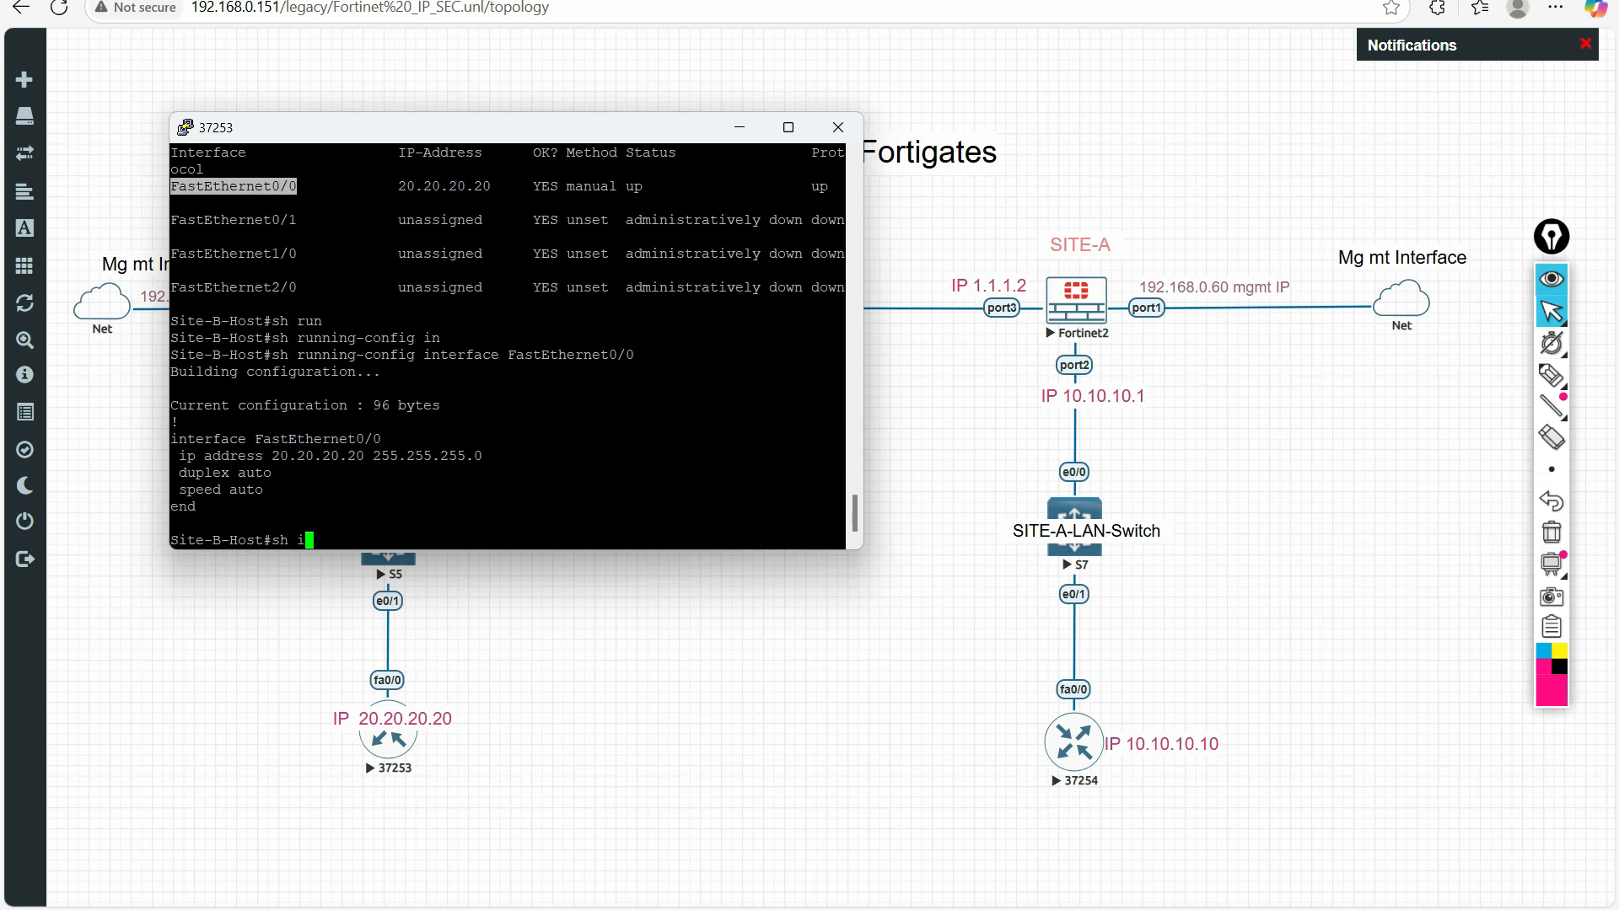
Show the Site-B host's routing table with "sh ip route" and highlight the connected and default route entries
text(sh ip ro)
key(Tab)
key(Return)
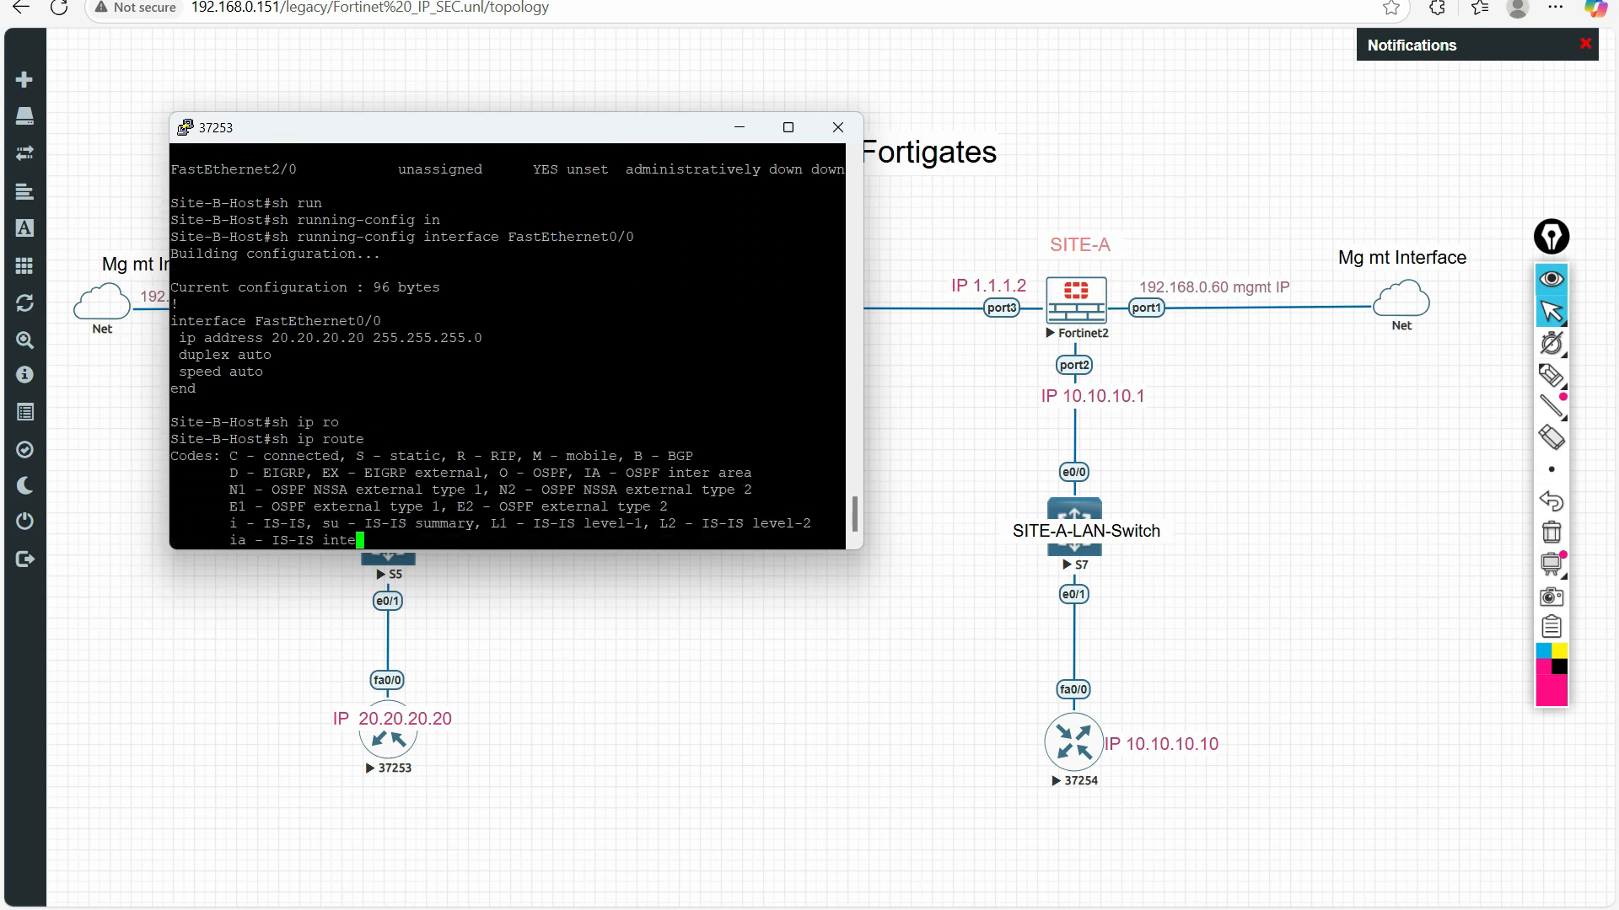
drag(231, 491, 453, 530)
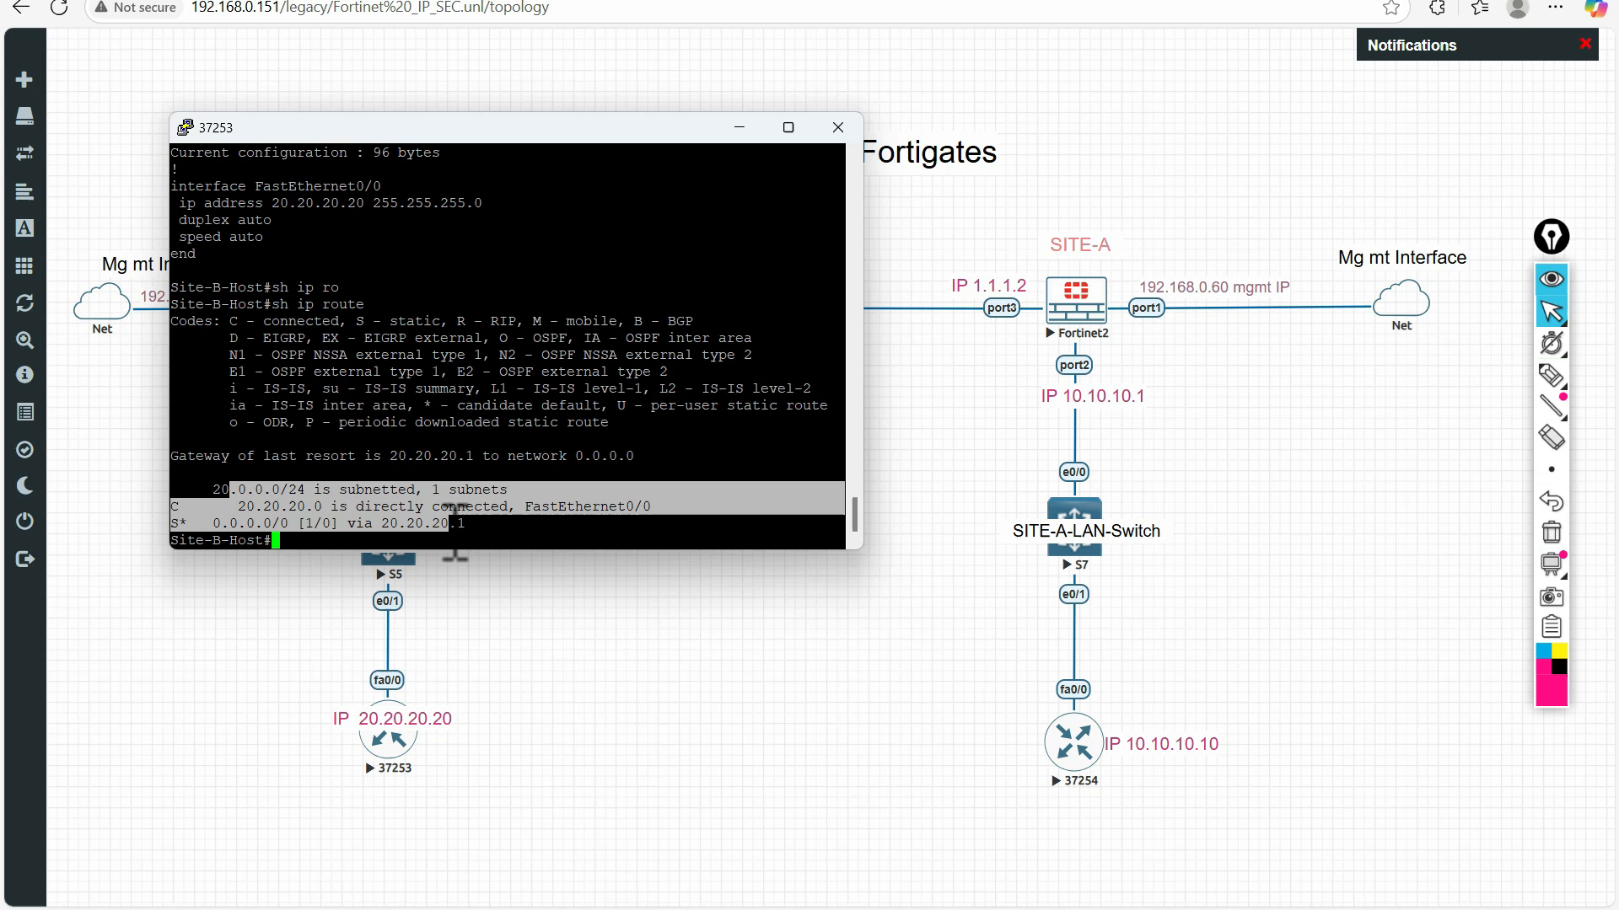
Ping 10.10.10.10 from the Site-B host, and put pen check marks beneath the ping output and on the 10.10.10.10 label
click(459, 529)
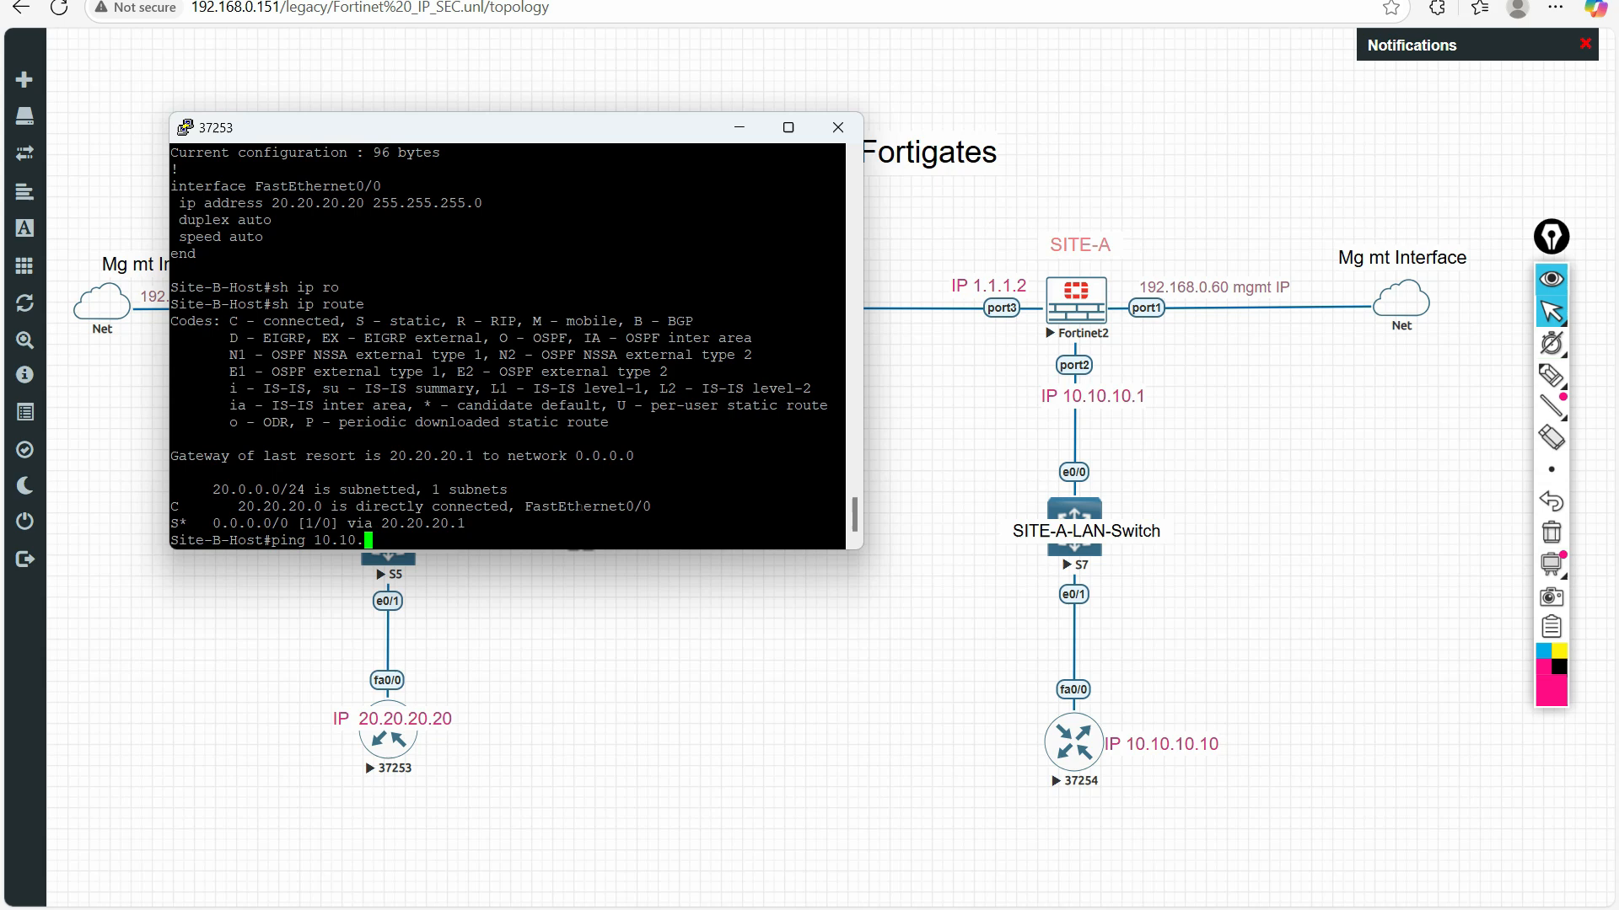
key(Return)
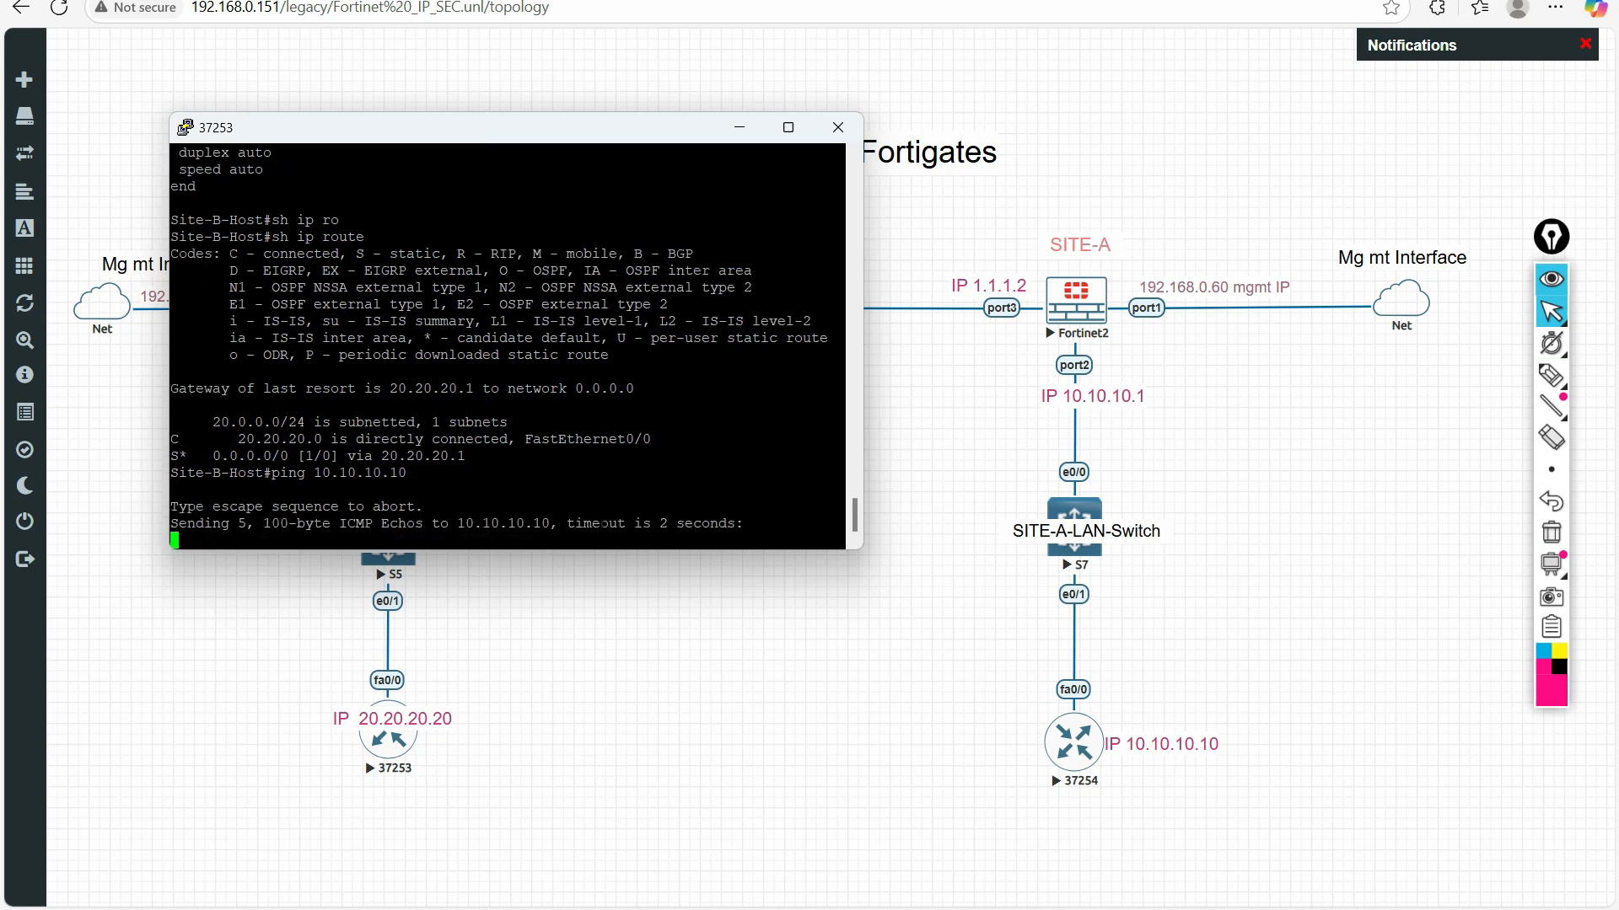
click(1551, 378)
drag(221, 566, 261, 552)
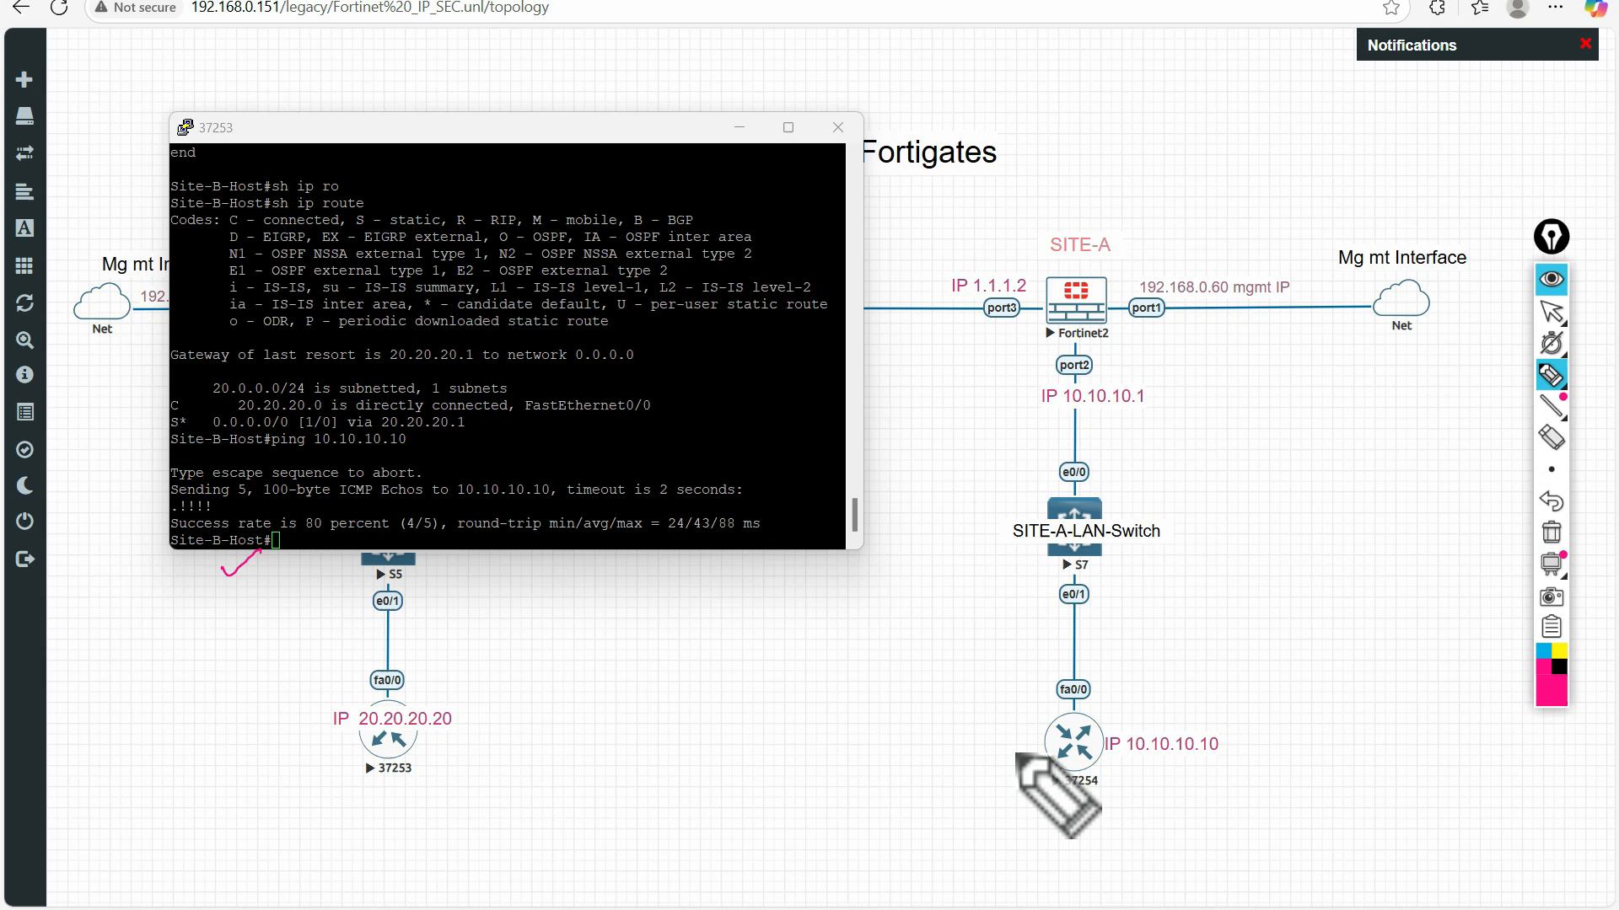
drag(1131, 742, 1189, 730)
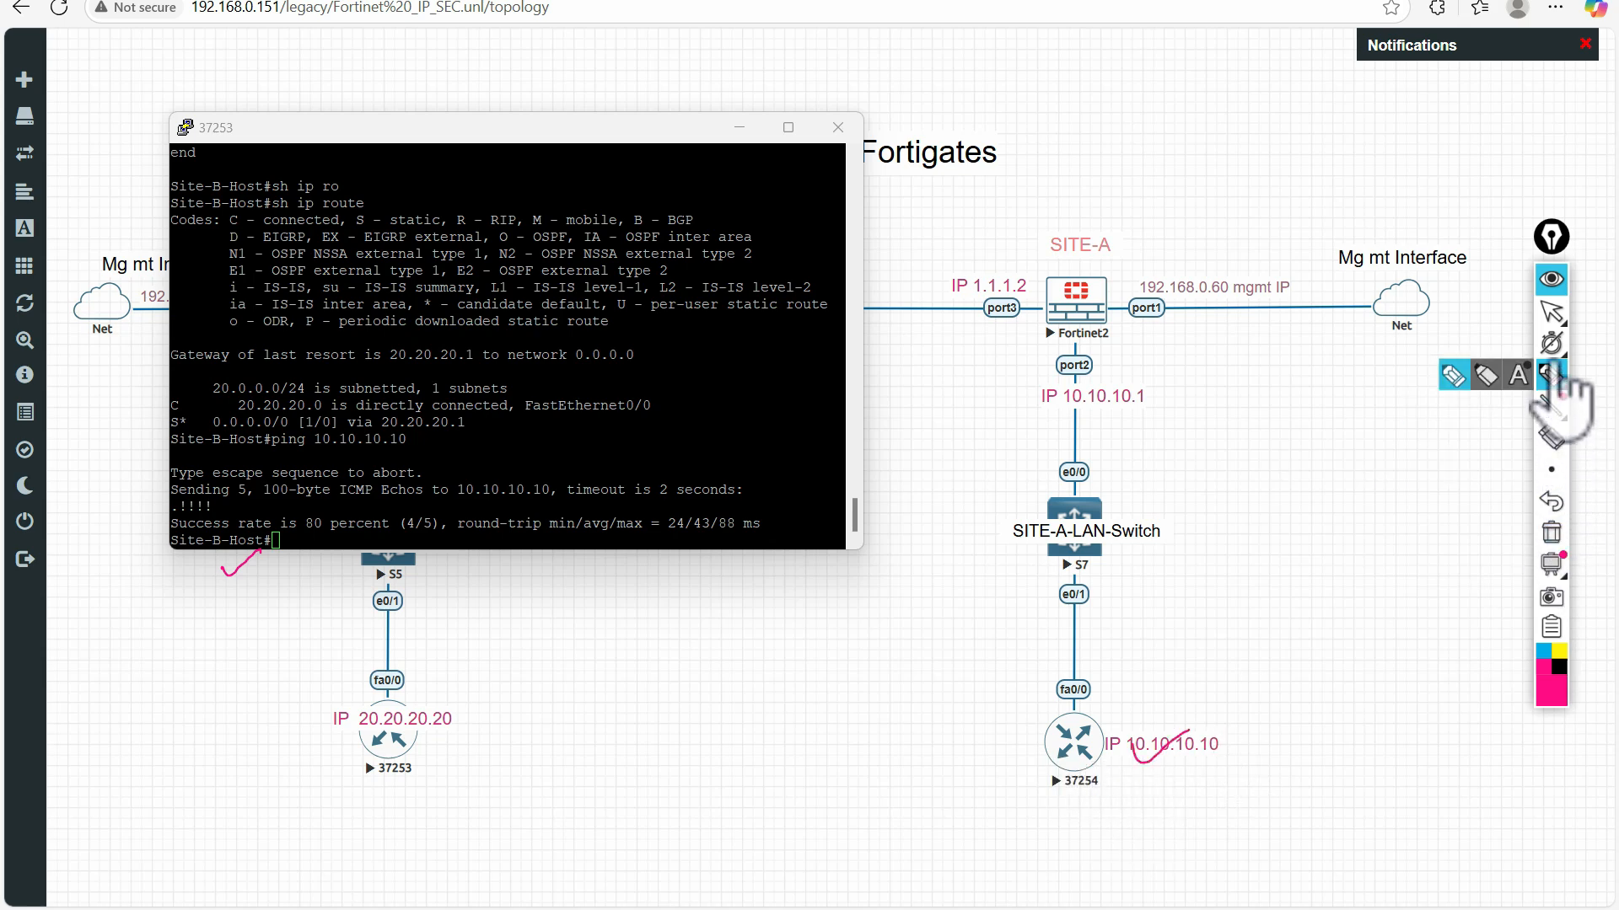
click(1552, 312)
Return to the Site-B FortiGate, clear the pen marks, and check the IP-Sec-Site-A status and traffic in the IPsec monitor
click(368, 2)
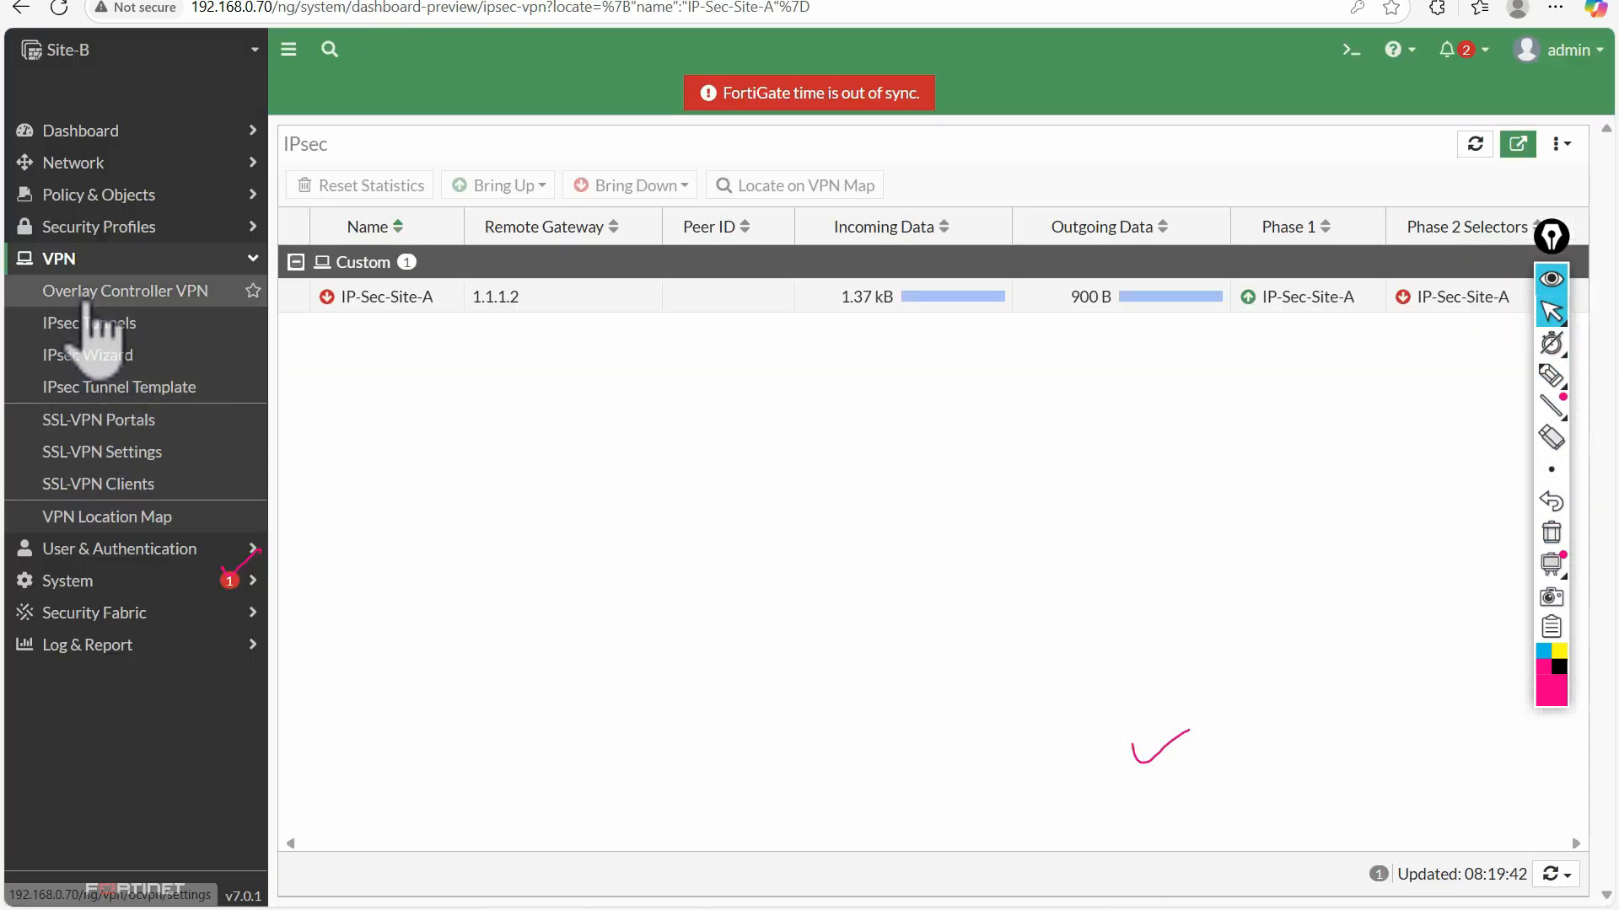
click(1551, 533)
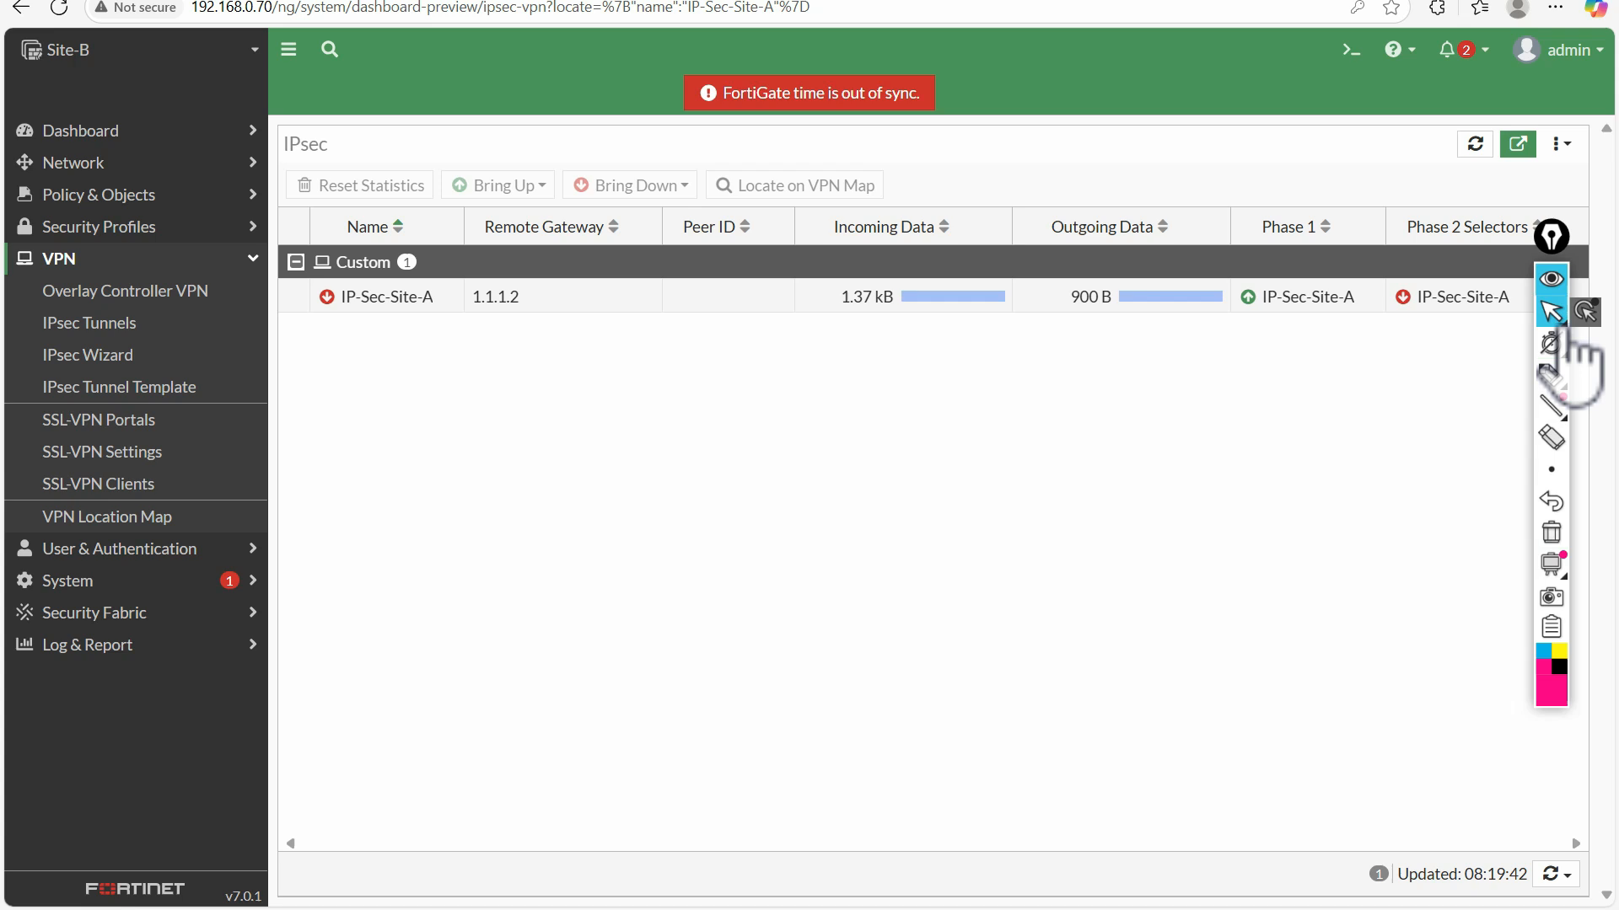
click(118, 327)
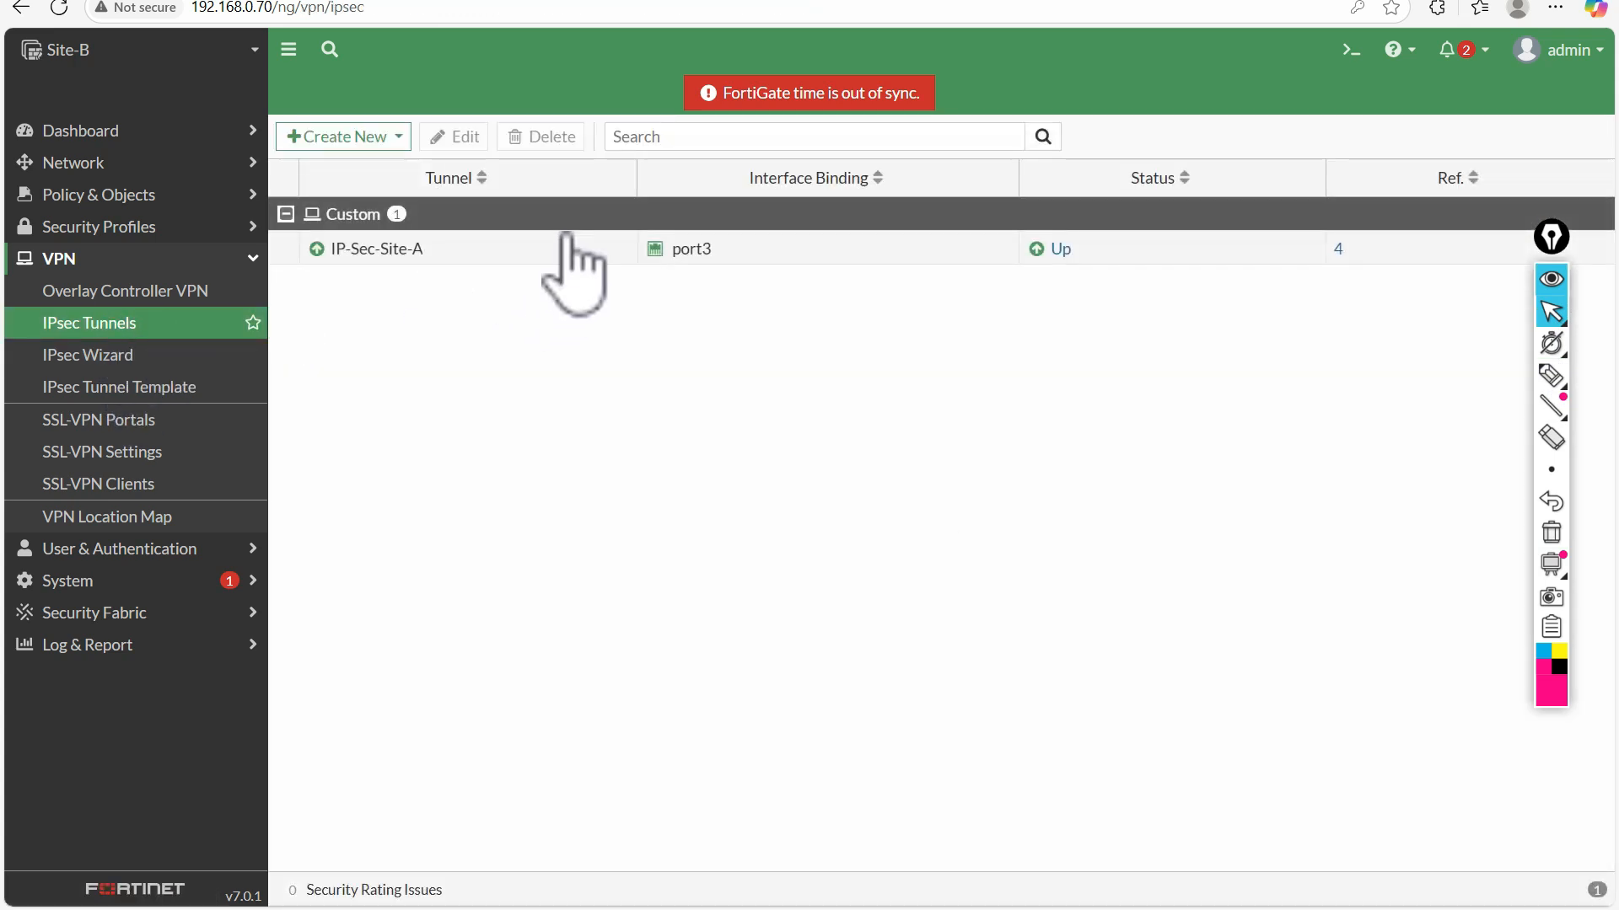
click(1057, 248)
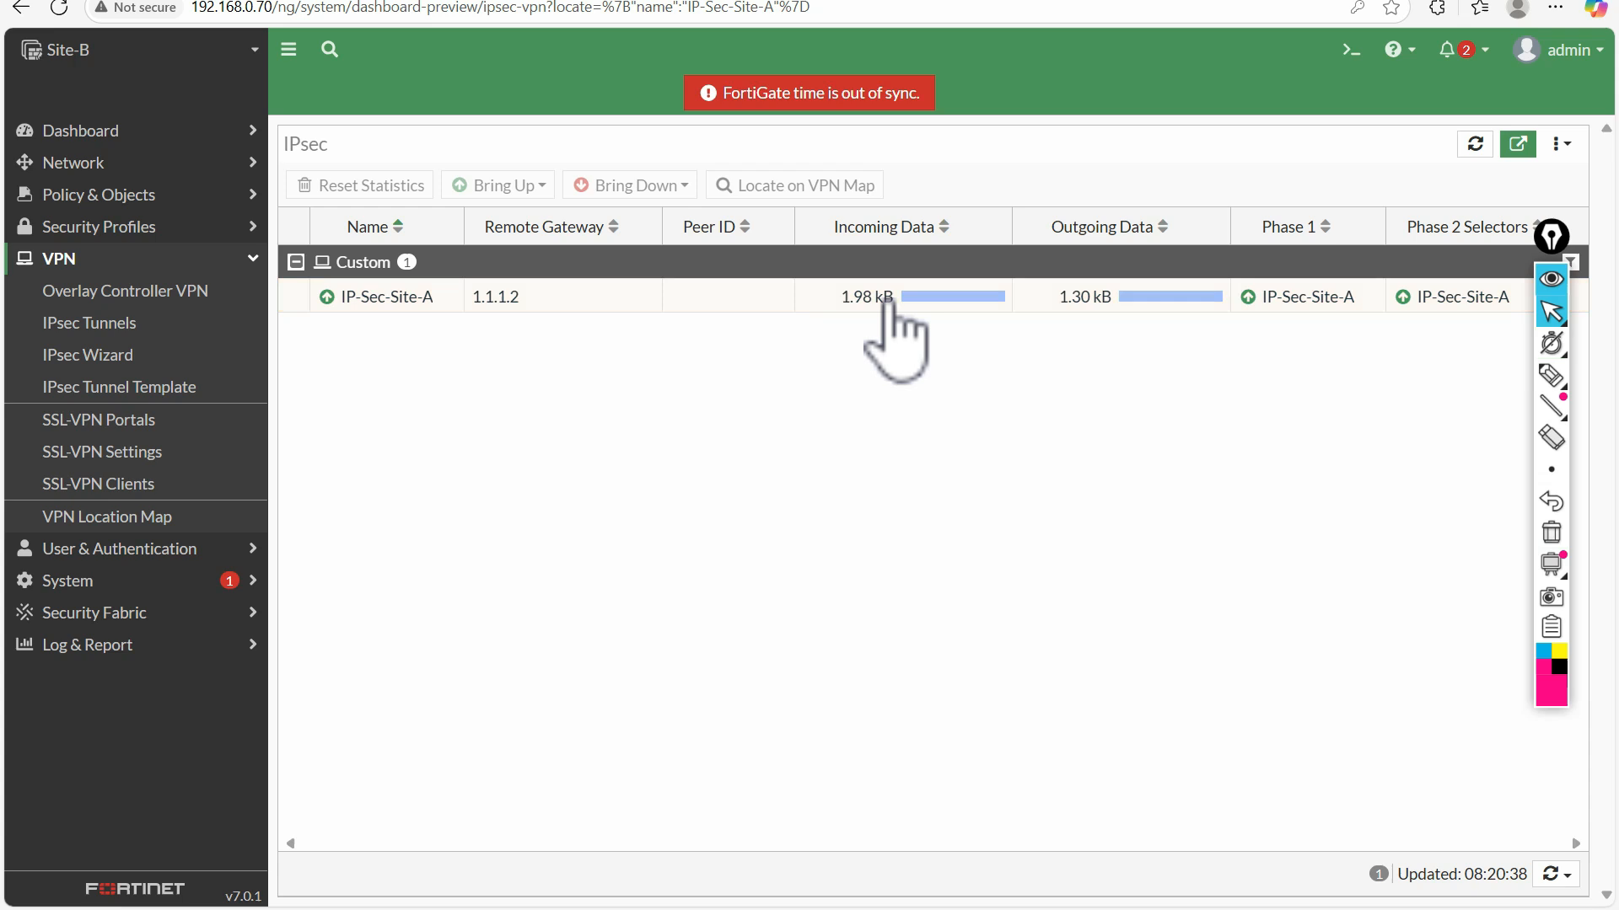
click(827, 303)
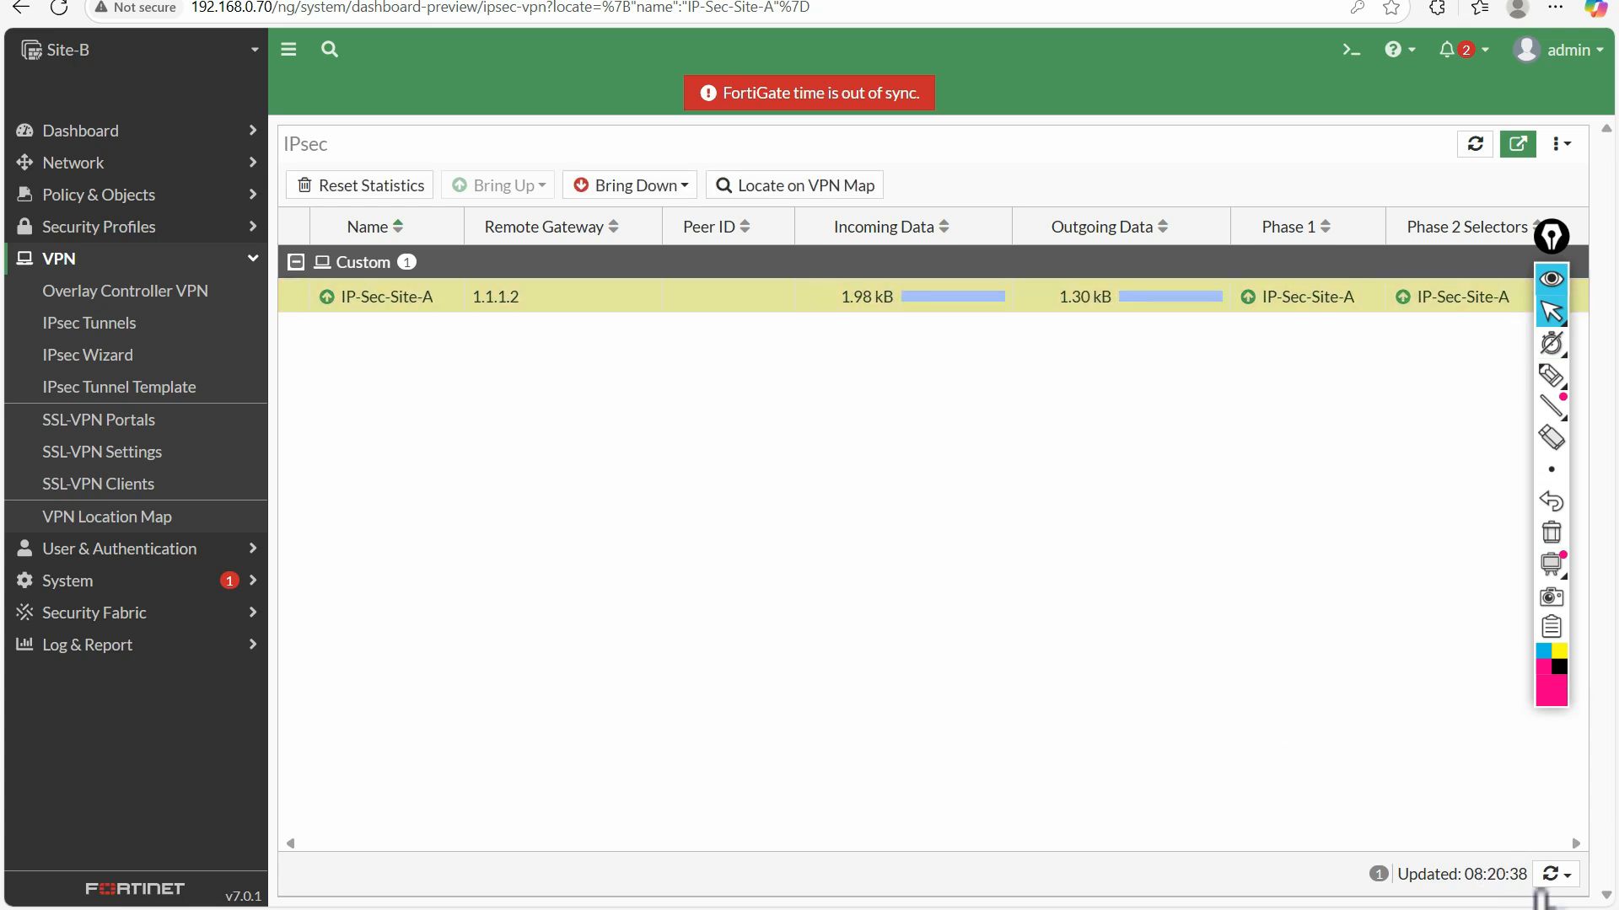
click(1555, 875)
click(674, 557)
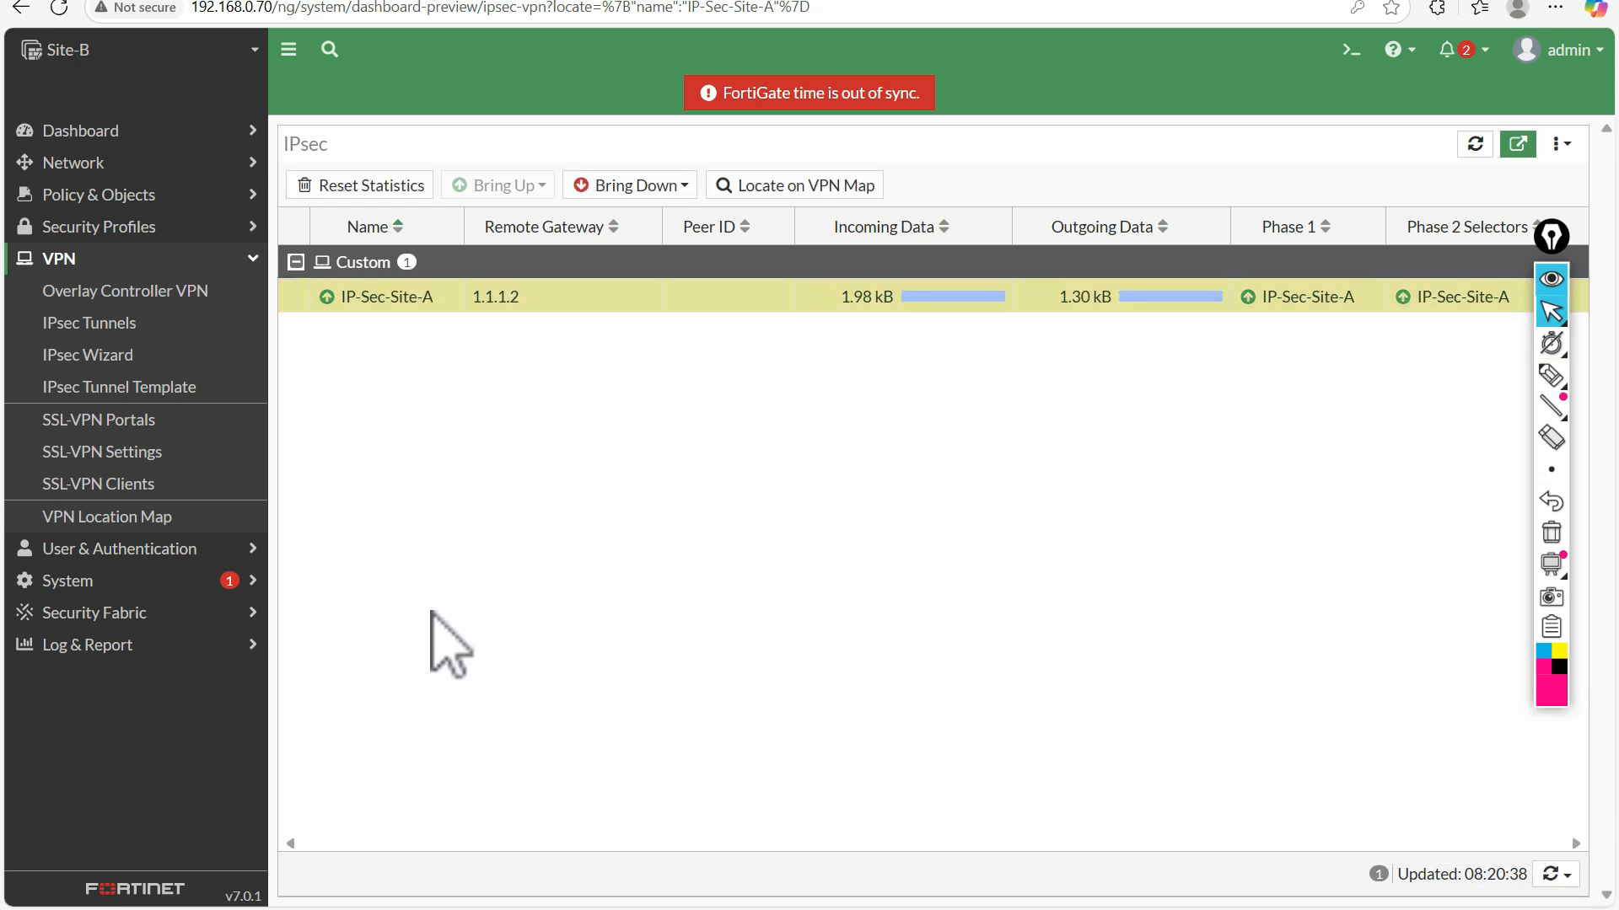
Review the Forward Traffic log entries between 10.10.10.10 and 20.20.20.20, refresh the list, and close the log details
click(119, 646)
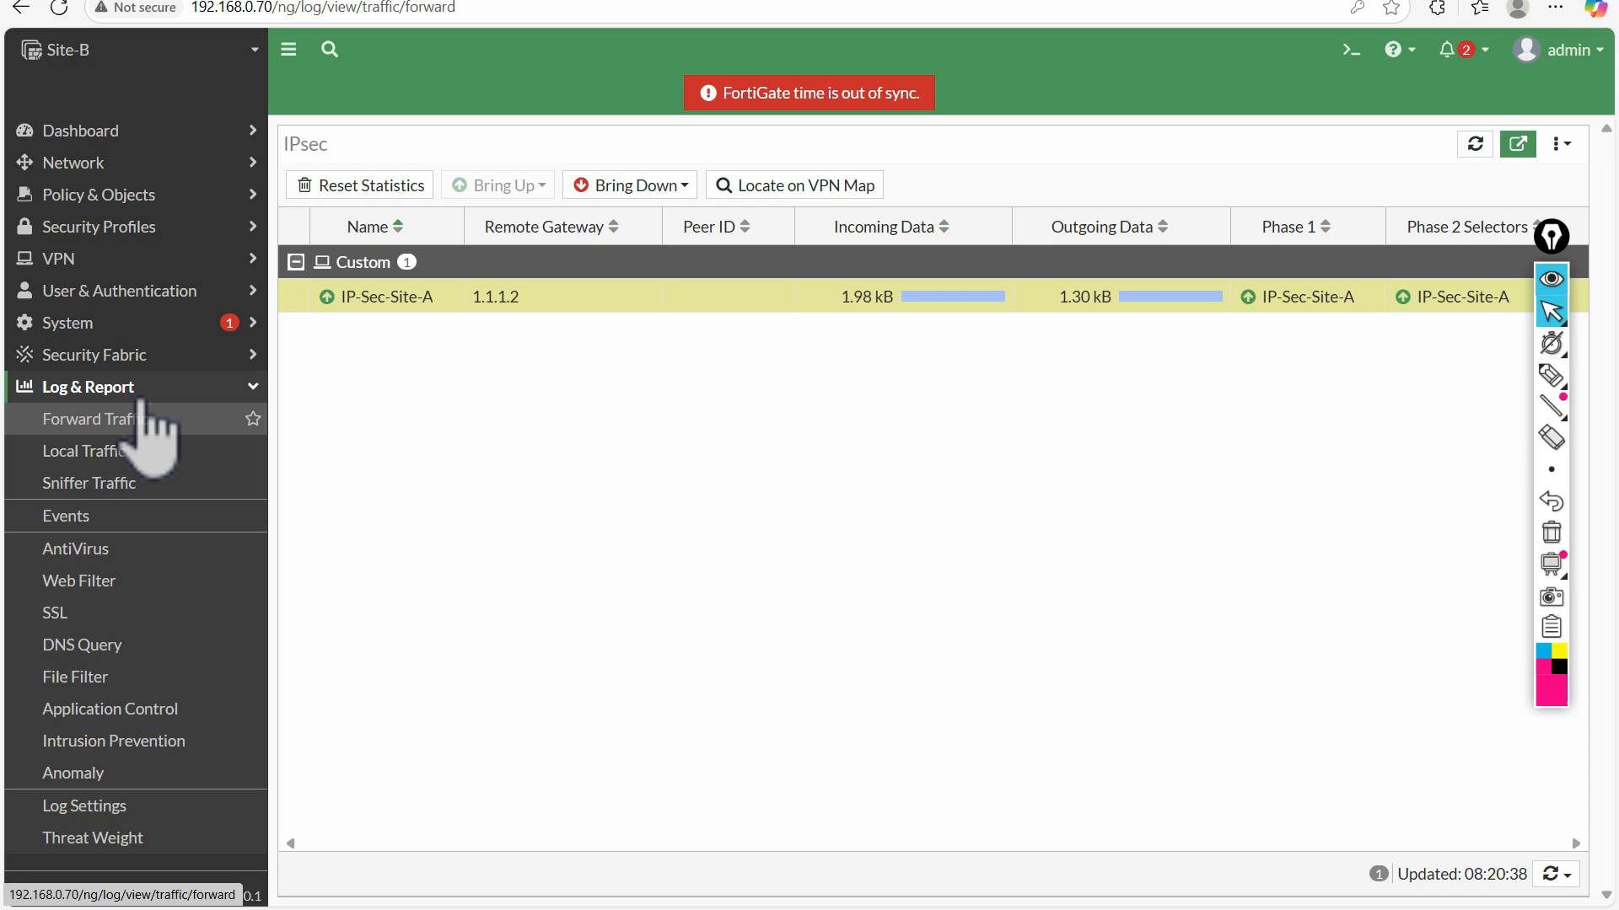
click(105, 419)
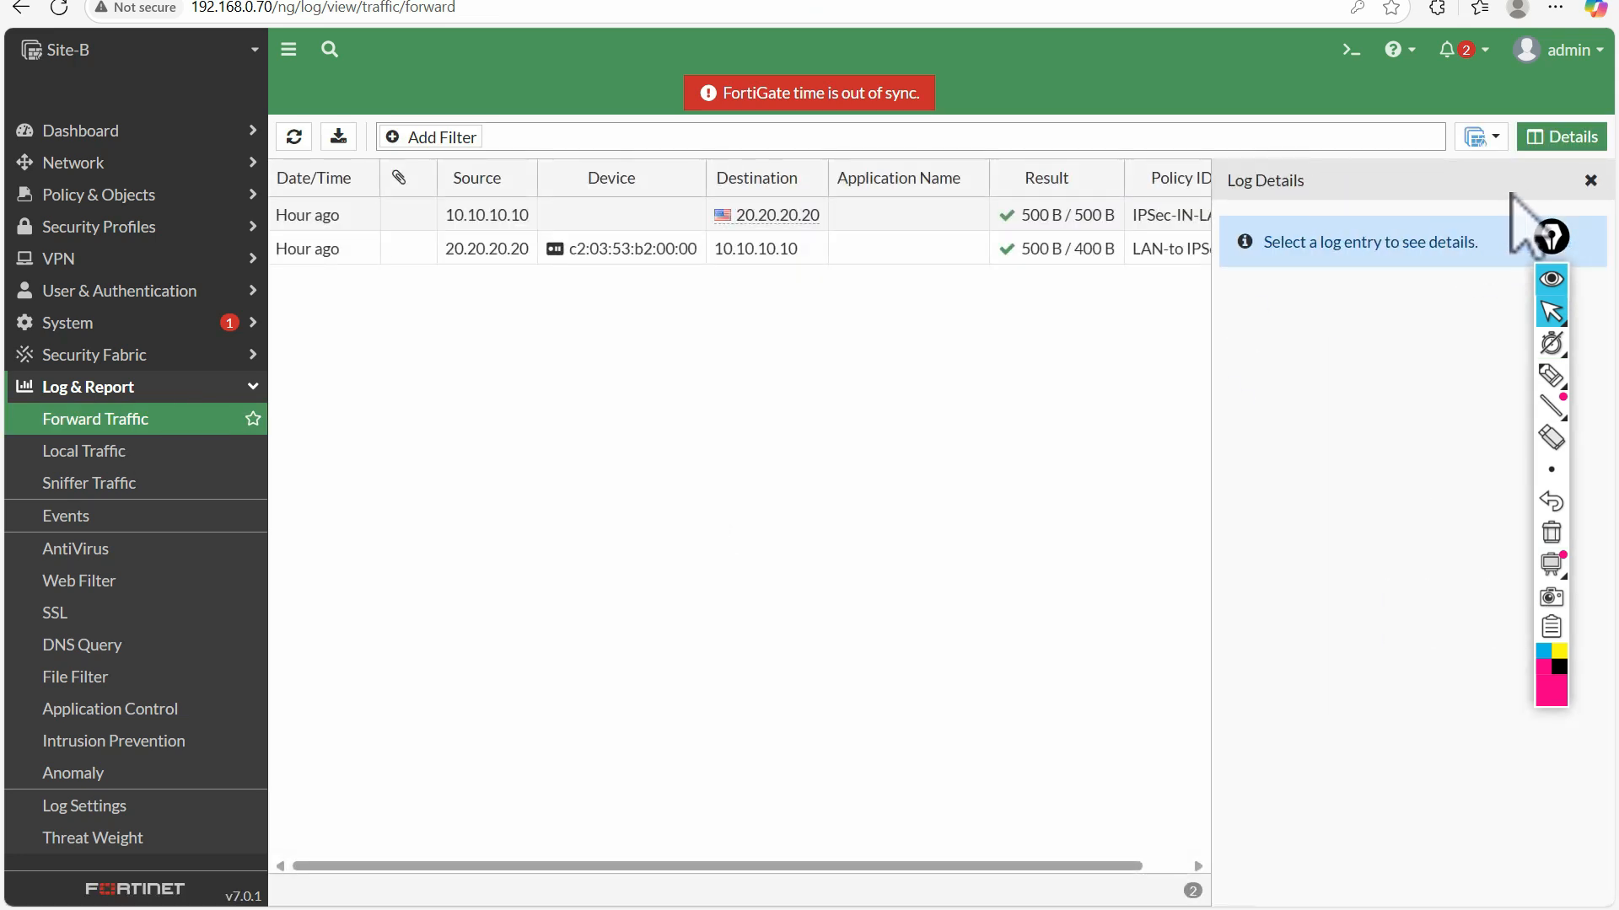
click(1590, 180)
double_click(600, 218)
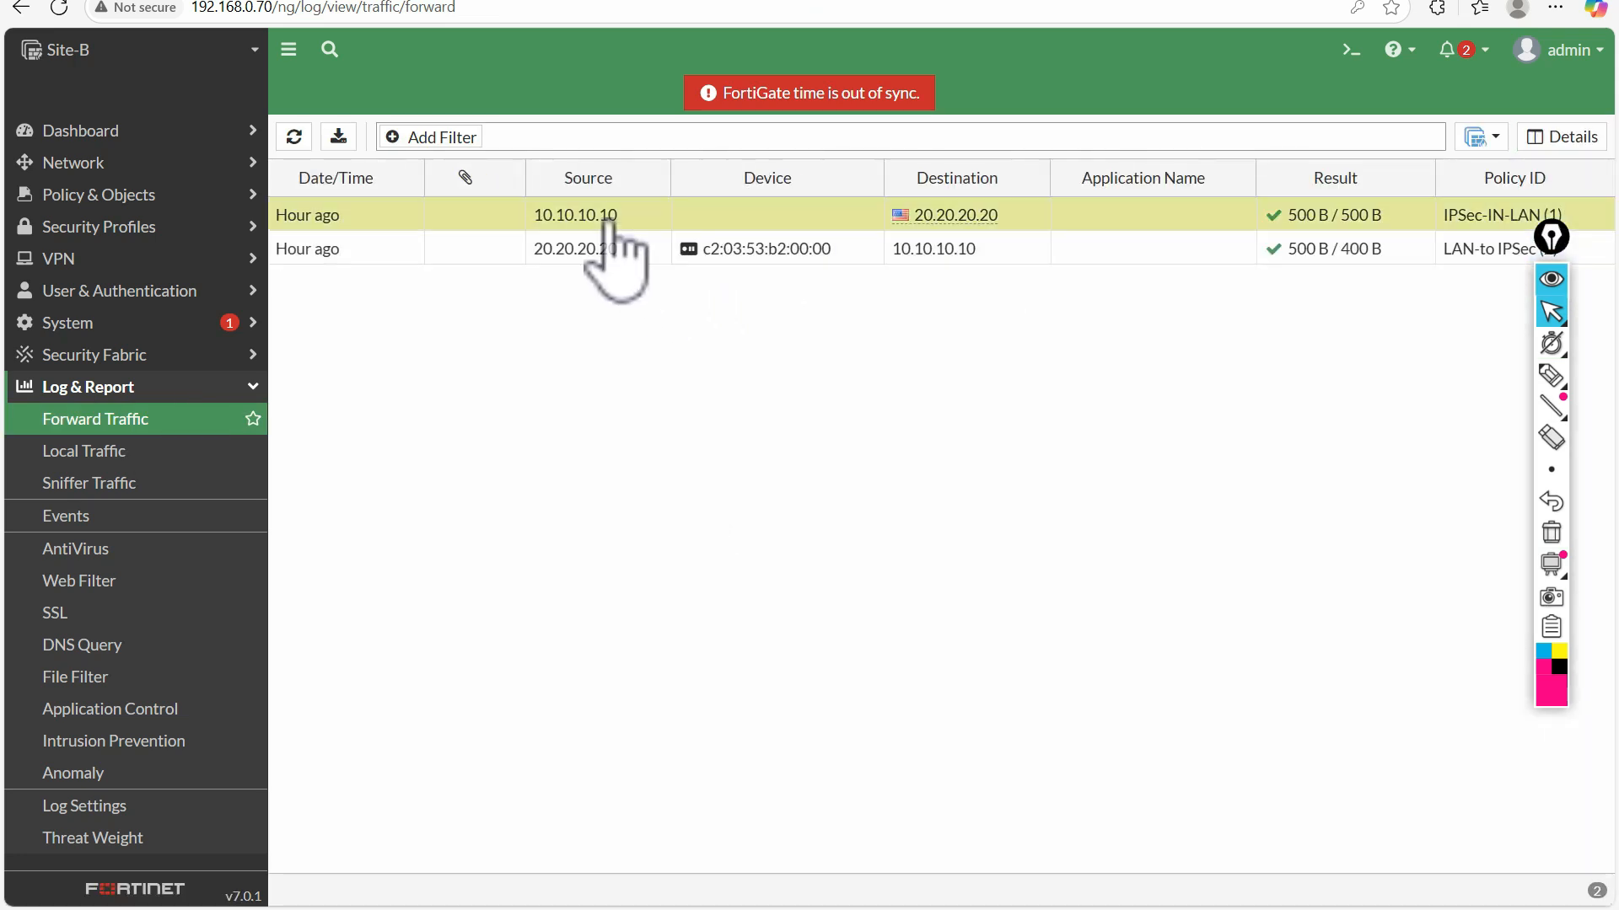
click(293, 137)
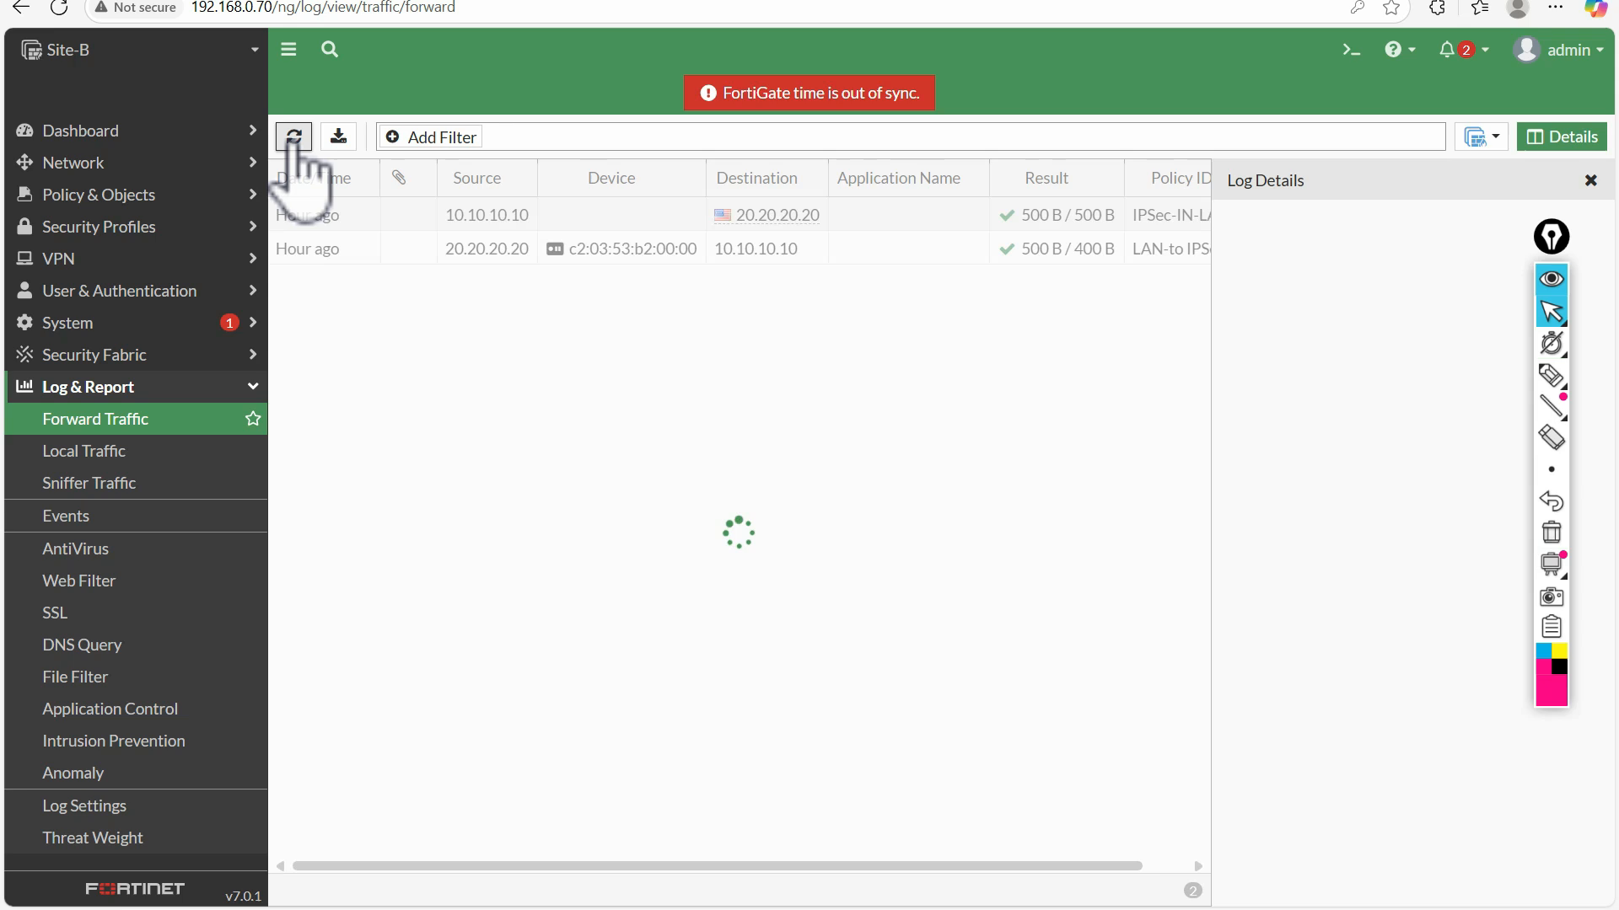
click(1590, 179)
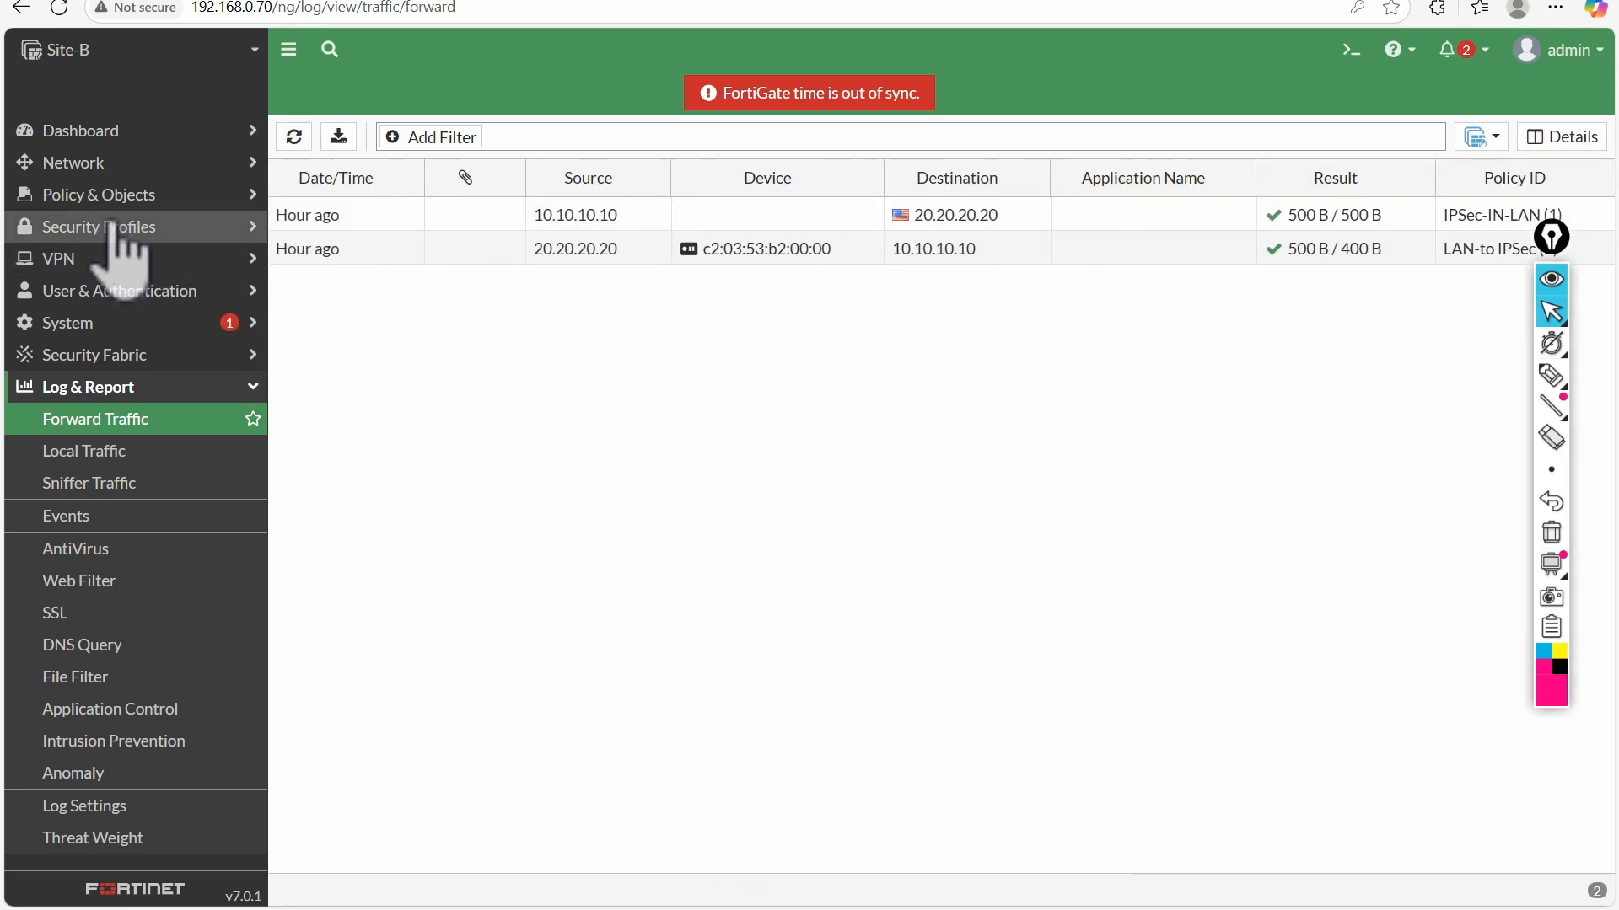
Open the firewall policy list to check the byte counters of the IPSec-IN-LAN and LAN-to IPSec policies
click(82, 259)
click(103, 195)
click(99, 226)
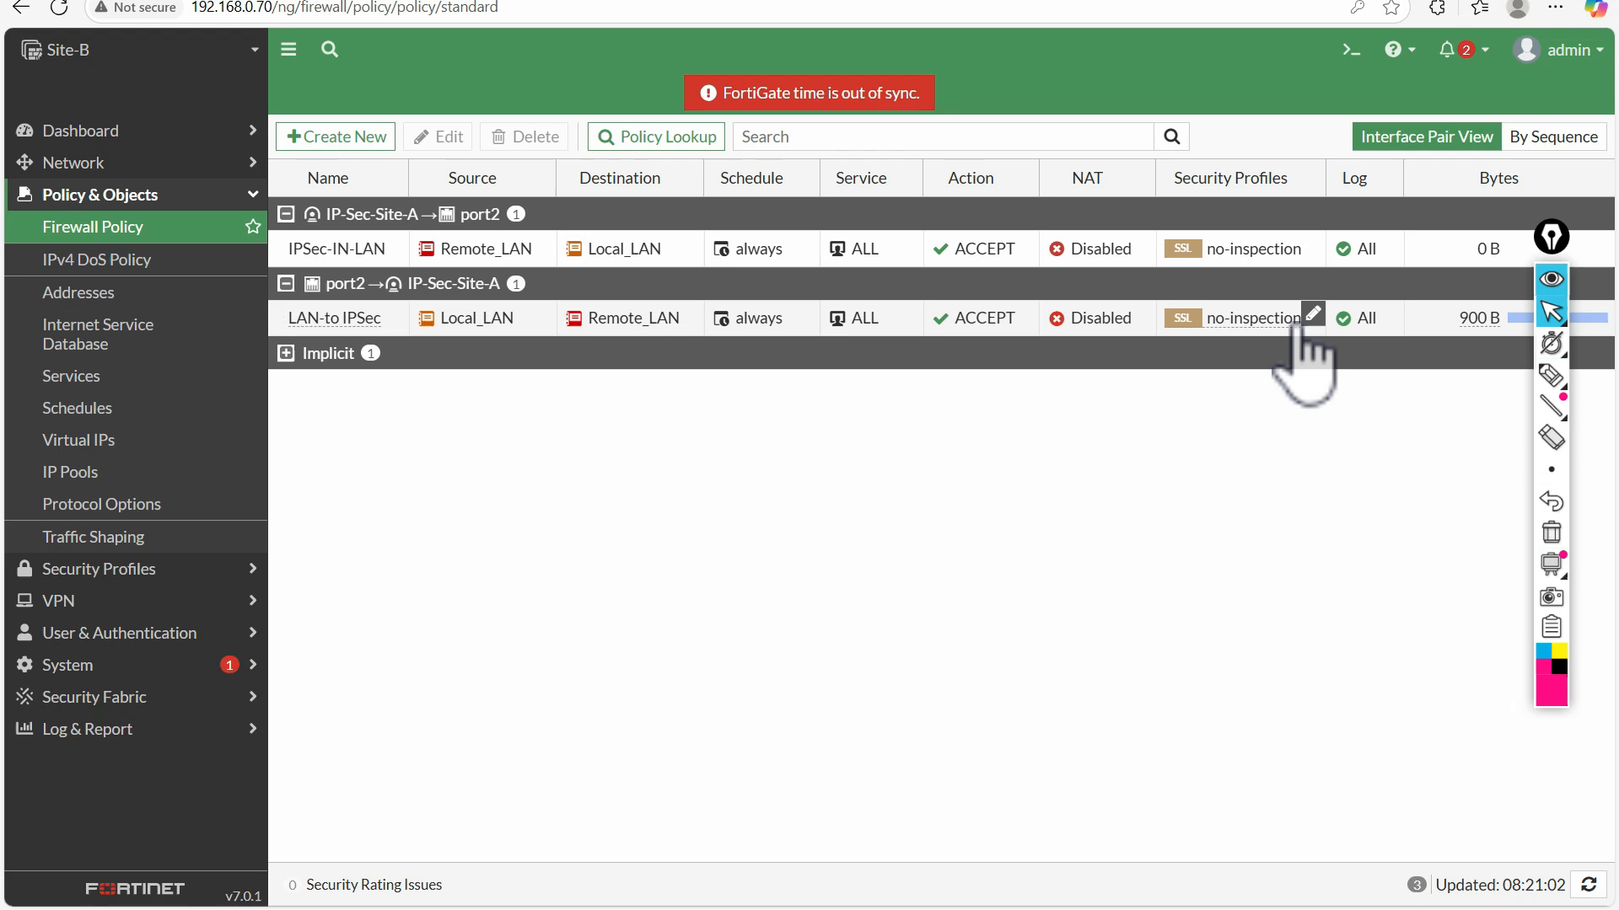
Open the LAN-to IPSec policy on the Site-B FortiGate and clear its counters
double_click(313, 321)
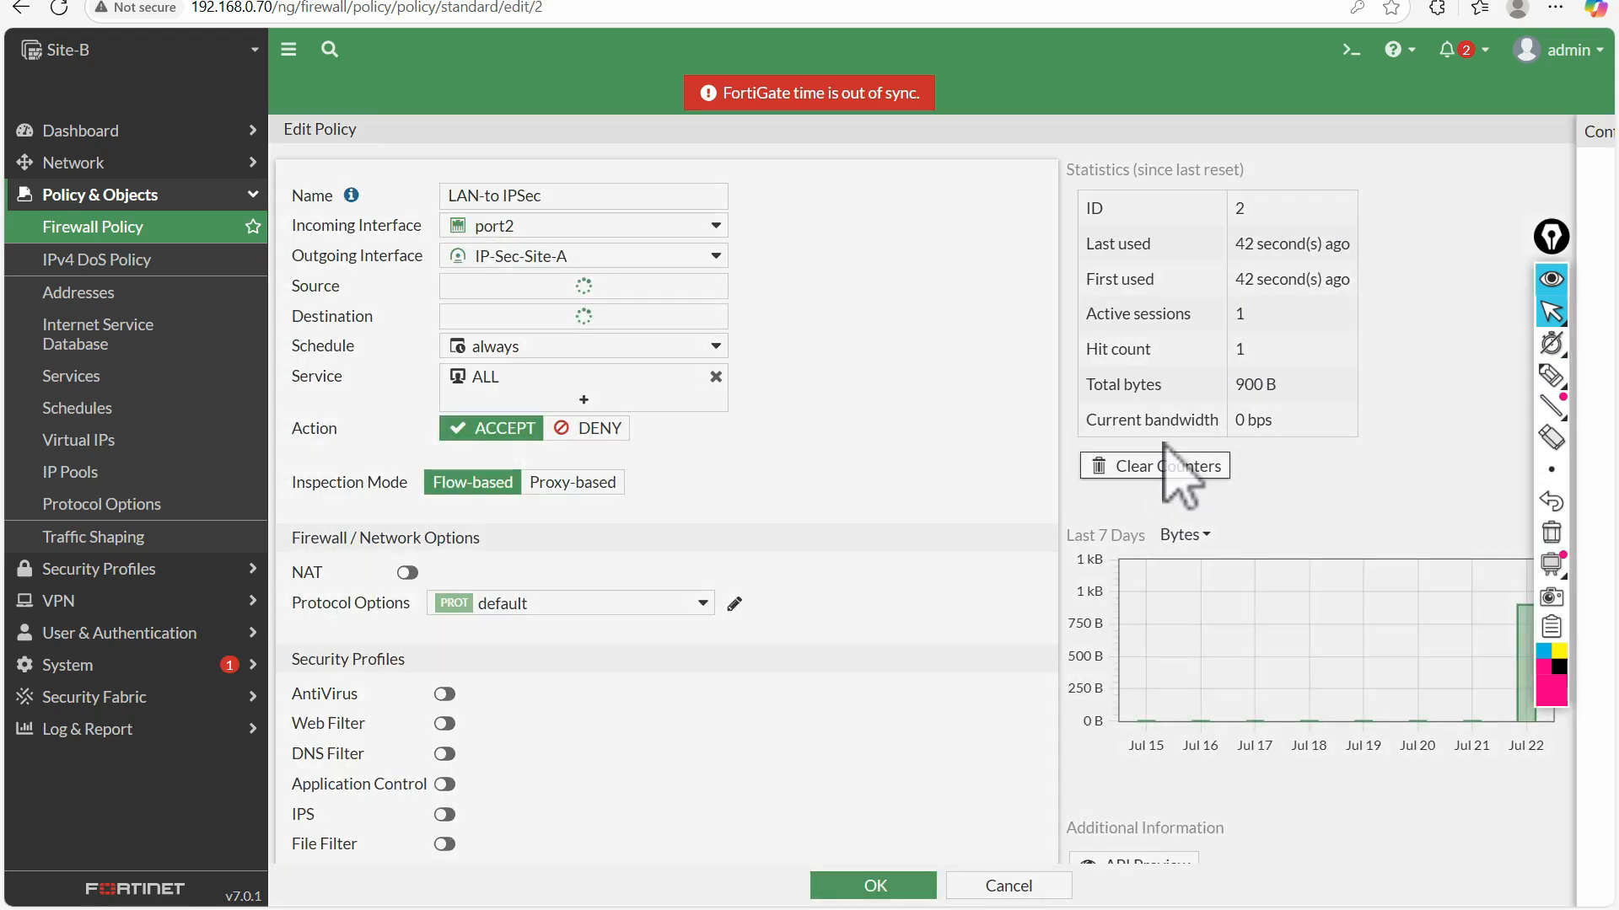
click(1160, 463)
Switch to the Site-B host console and ping 10.10.10.10, first with the default count and again with repeat 100
click(1297, 885)
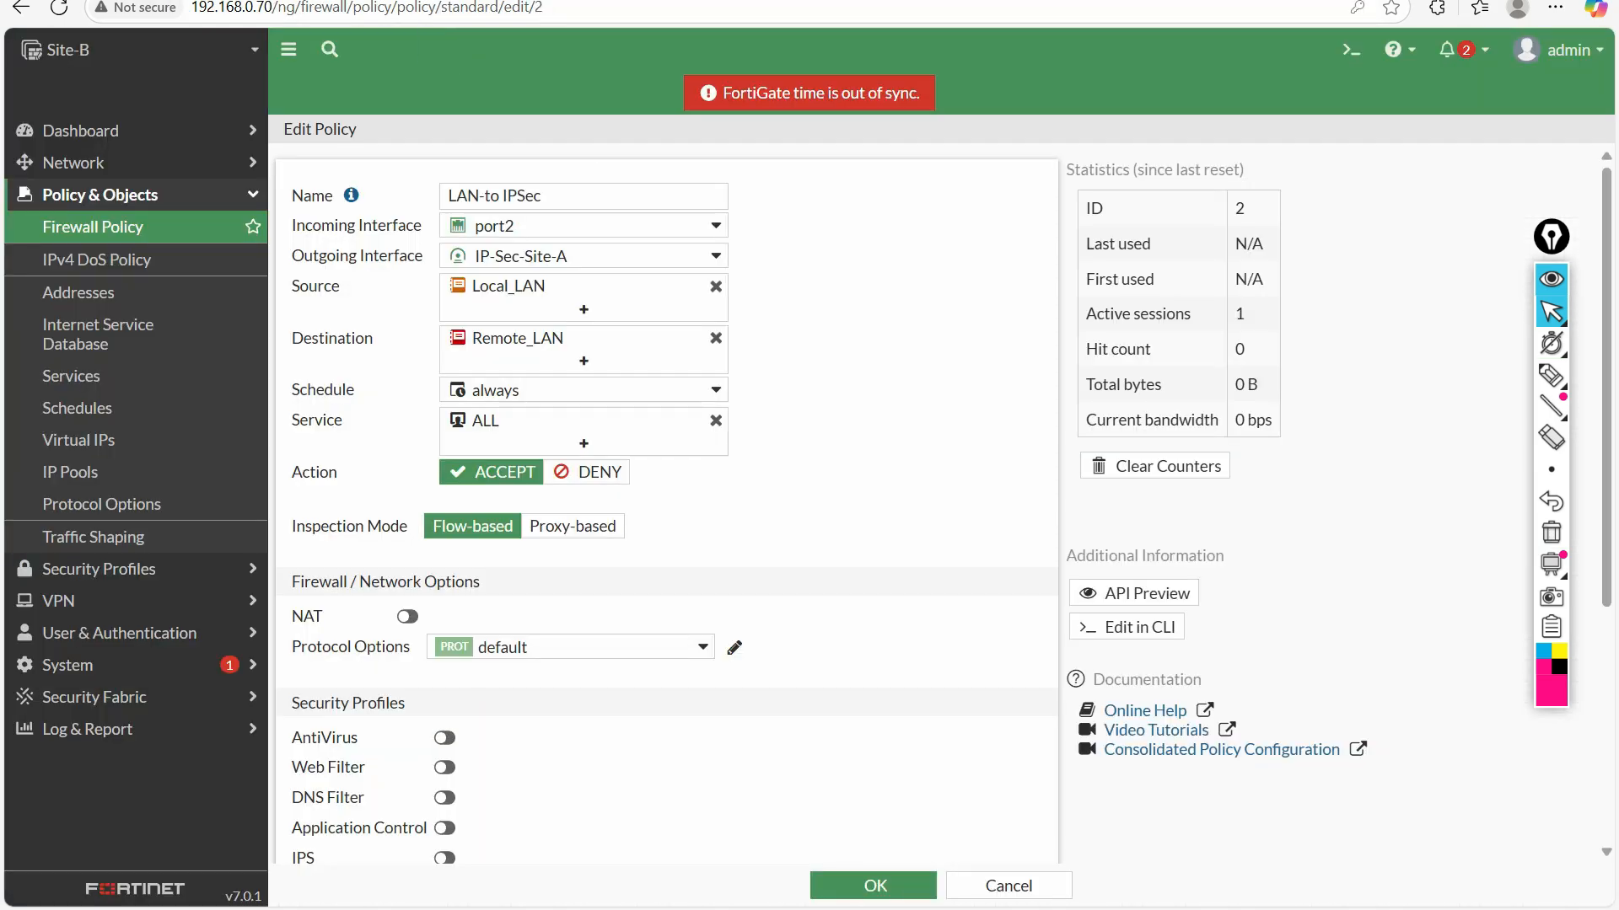
mouse_move(896, 842)
click(741, 838)
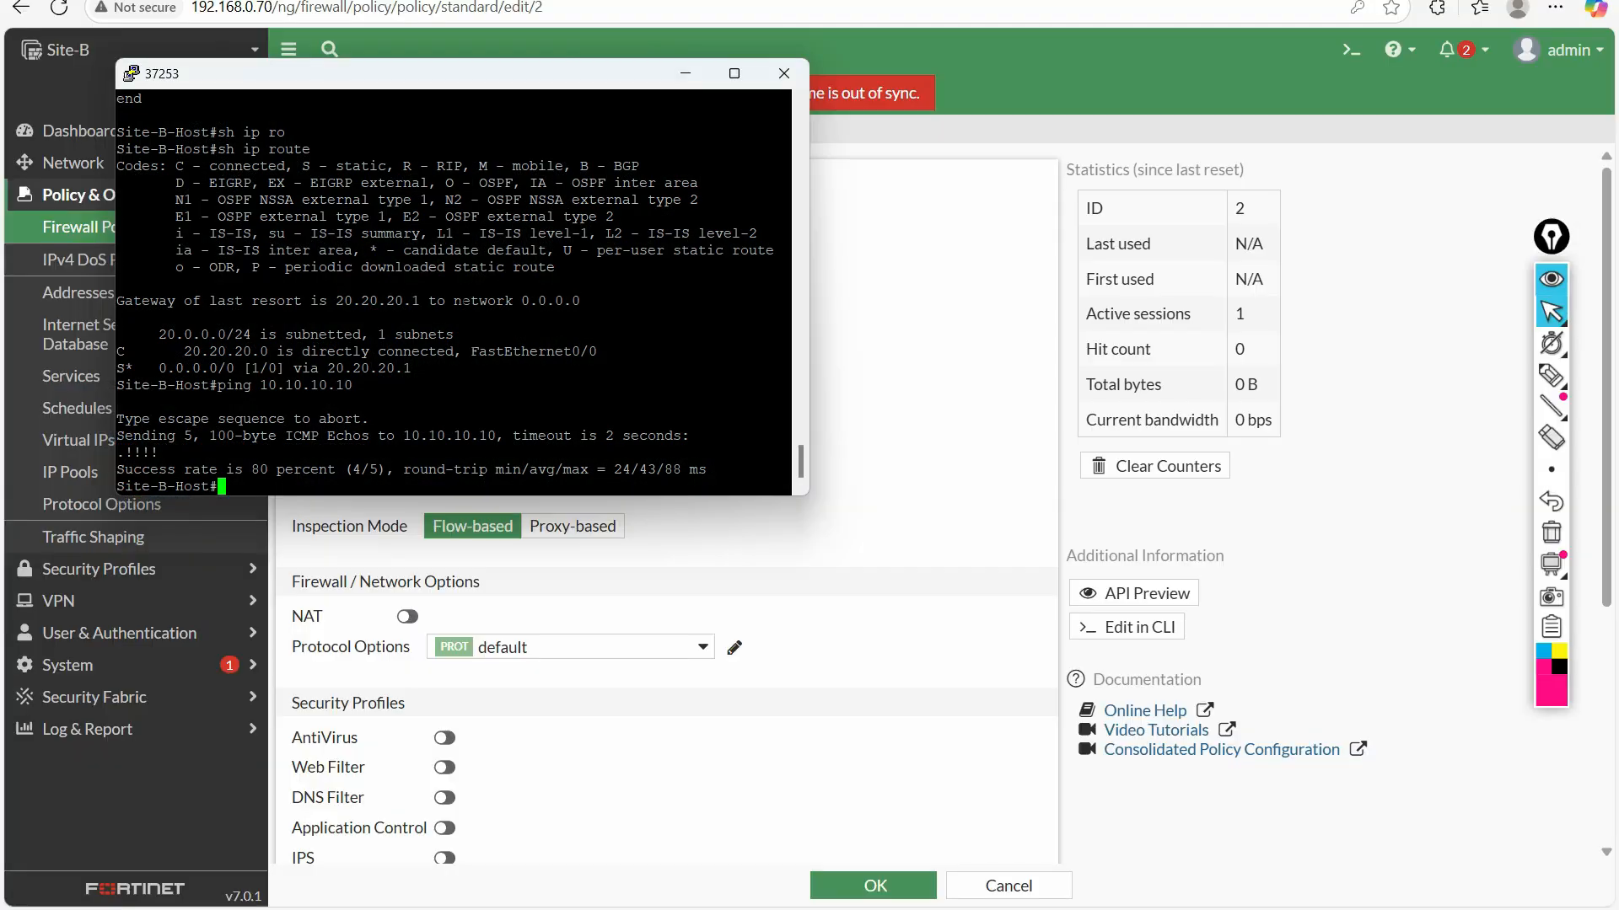
key(Return)
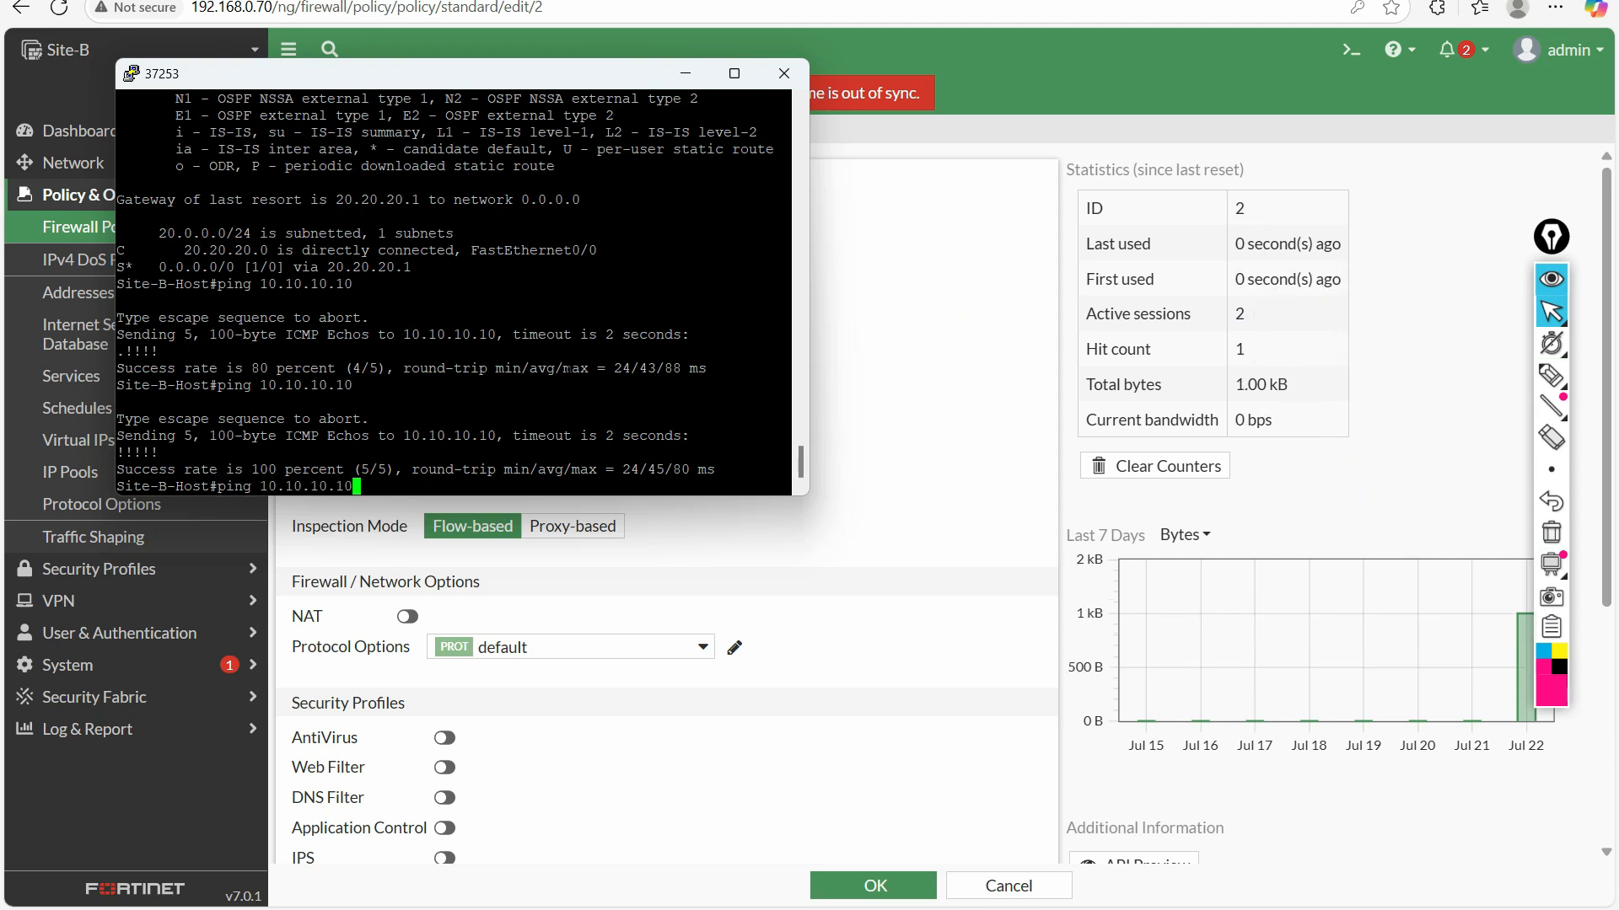
text(re)
key(Tab)
text(100)
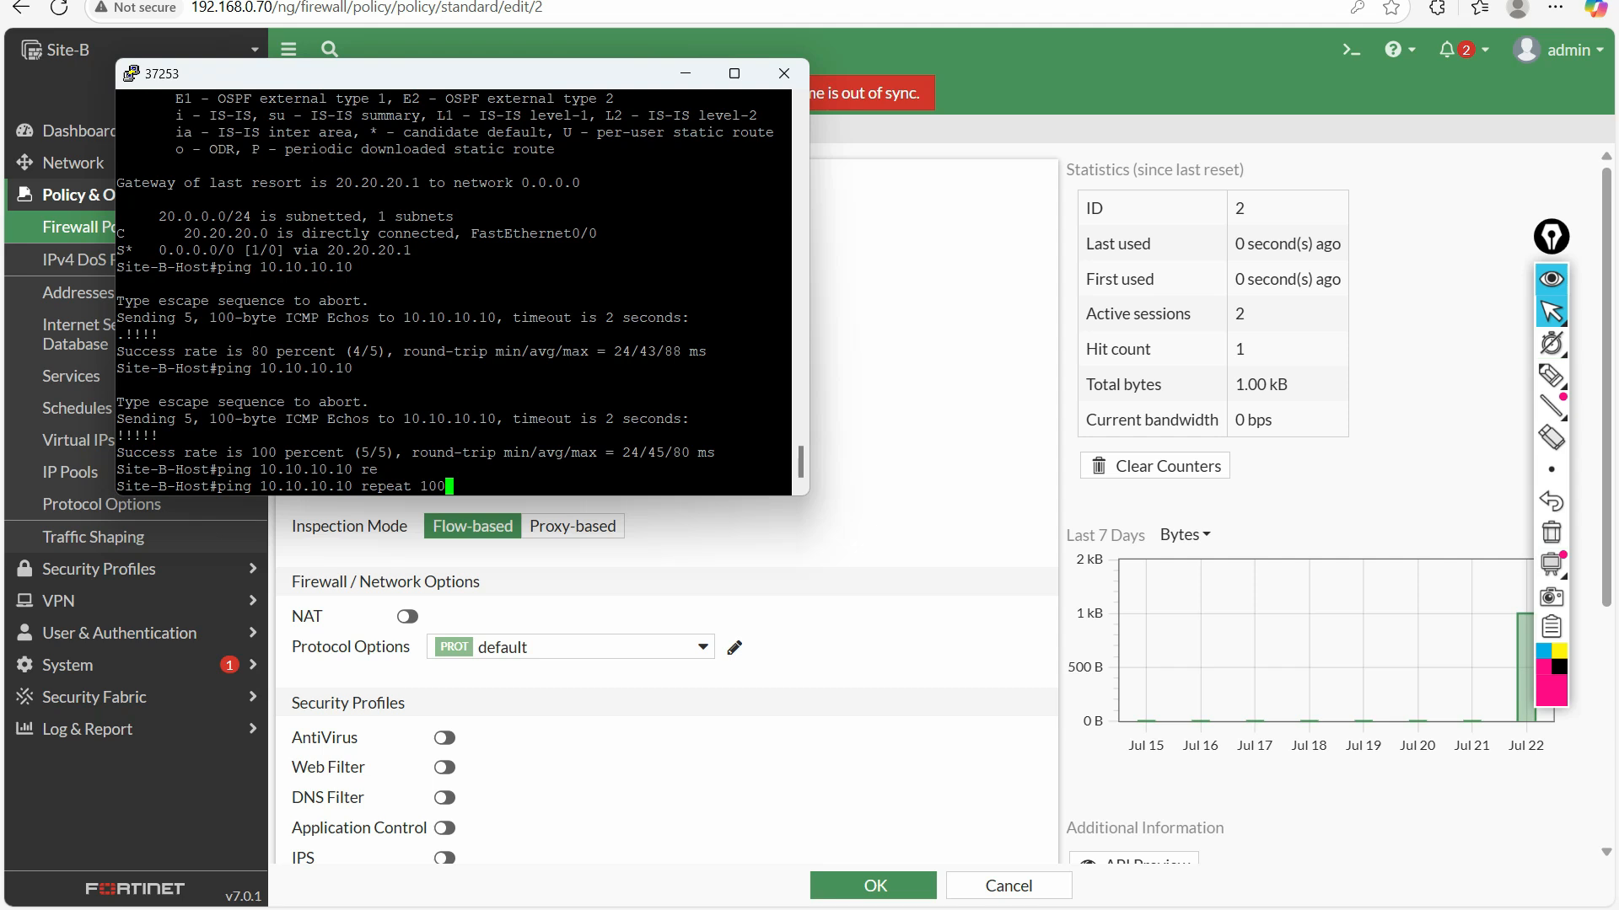
key(Return)
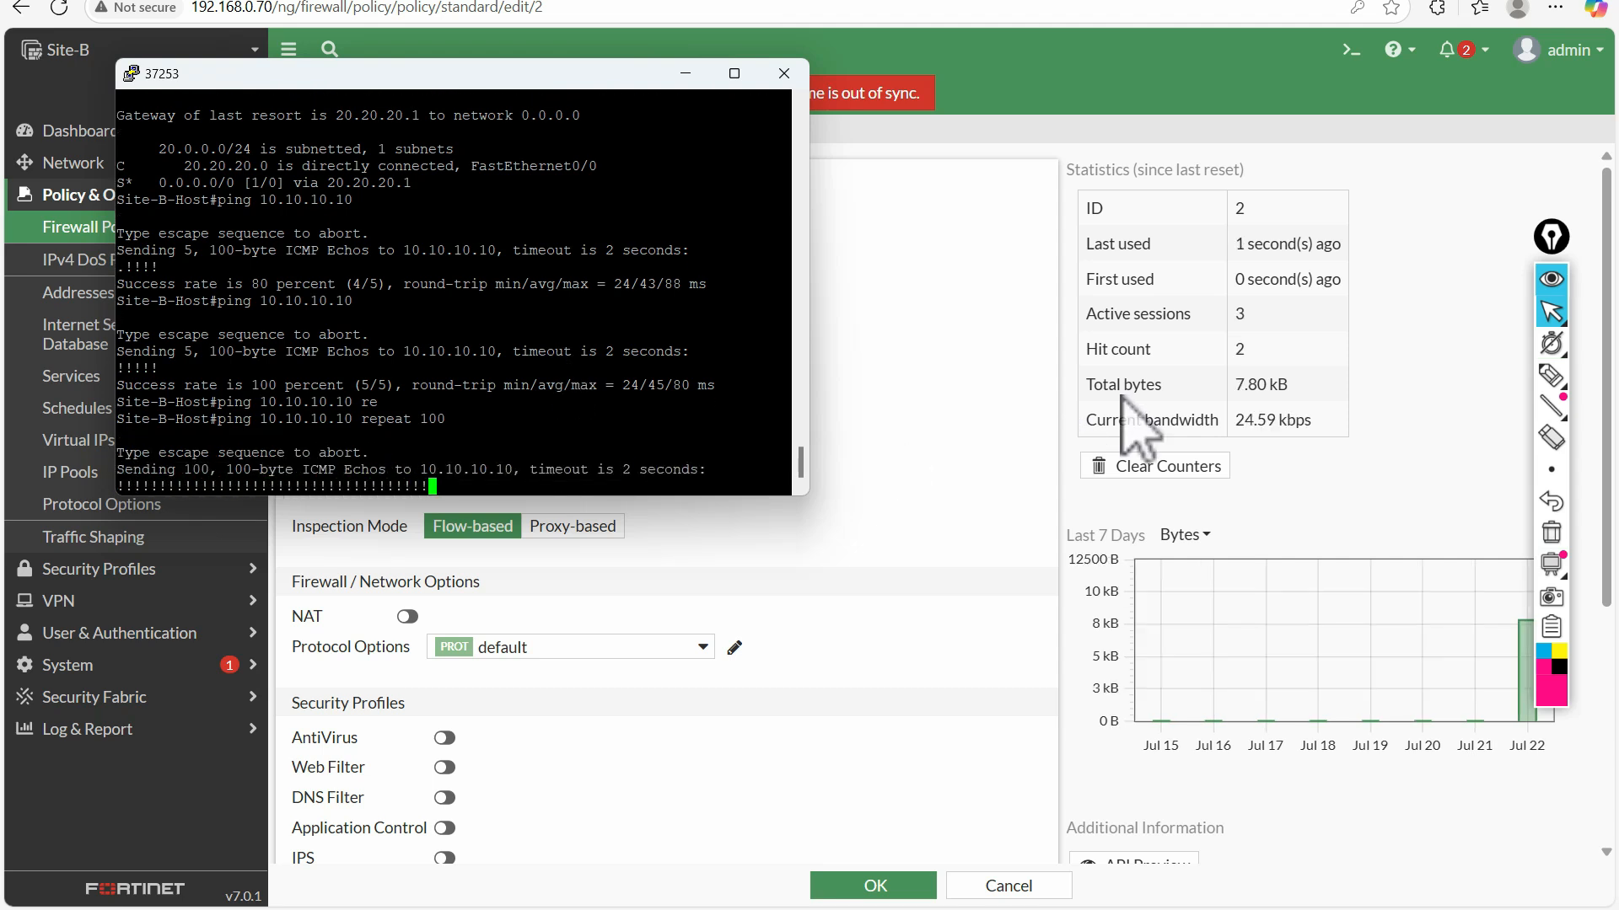
Check the LAN-to IPSec policy's live traffic statistics, close it without saving, and open the IPSec-IN-LAN policy
click(1261, 419)
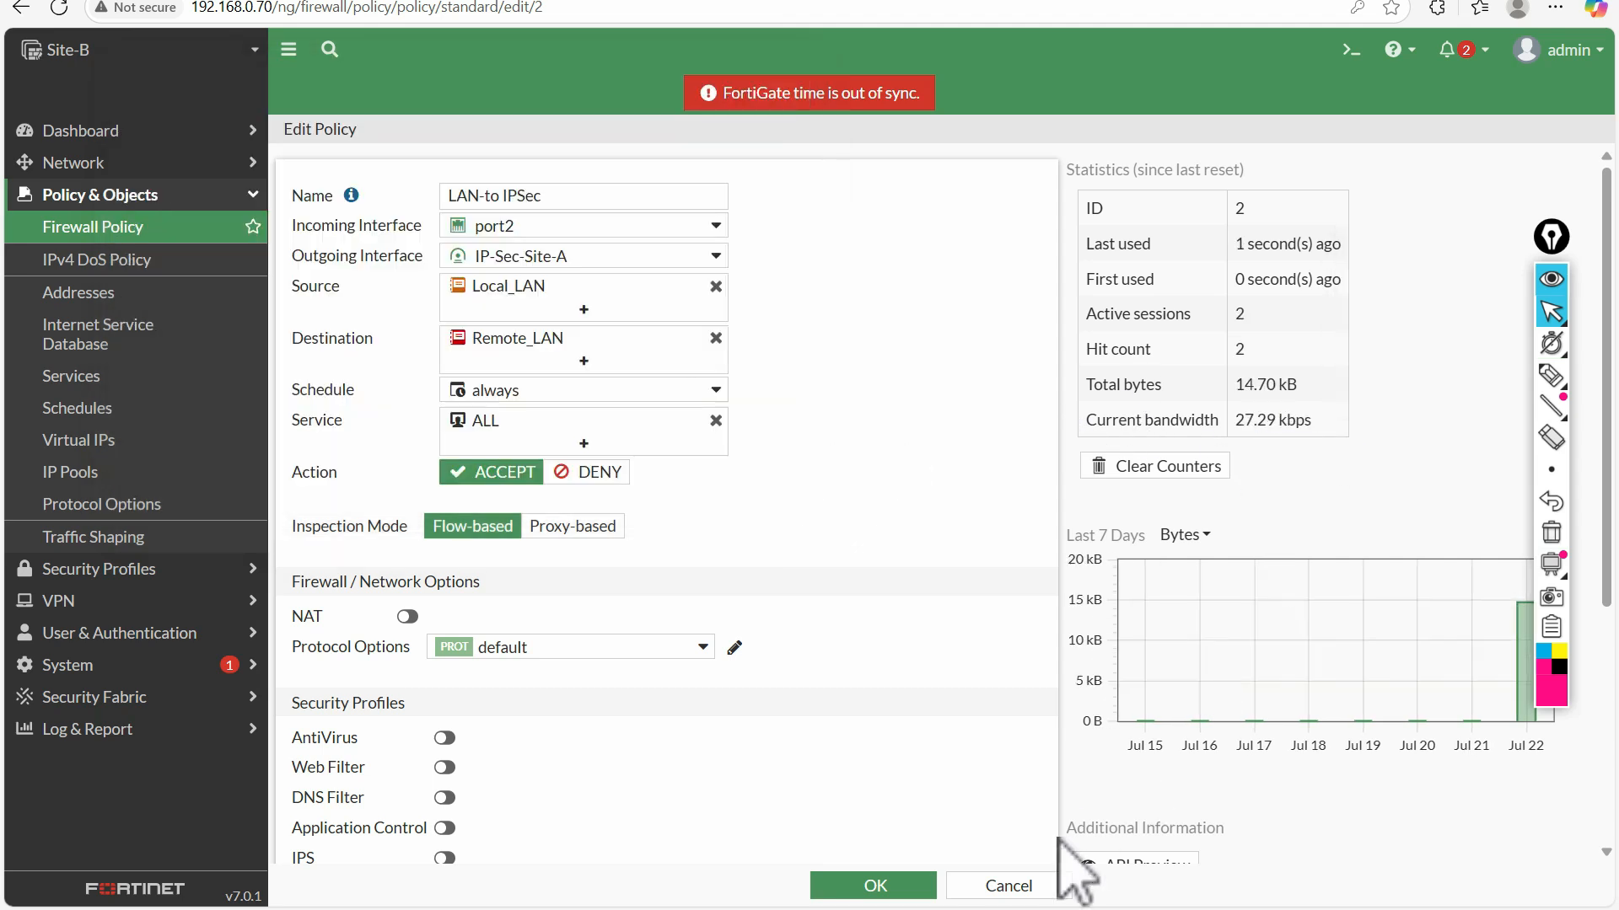
click(1010, 882)
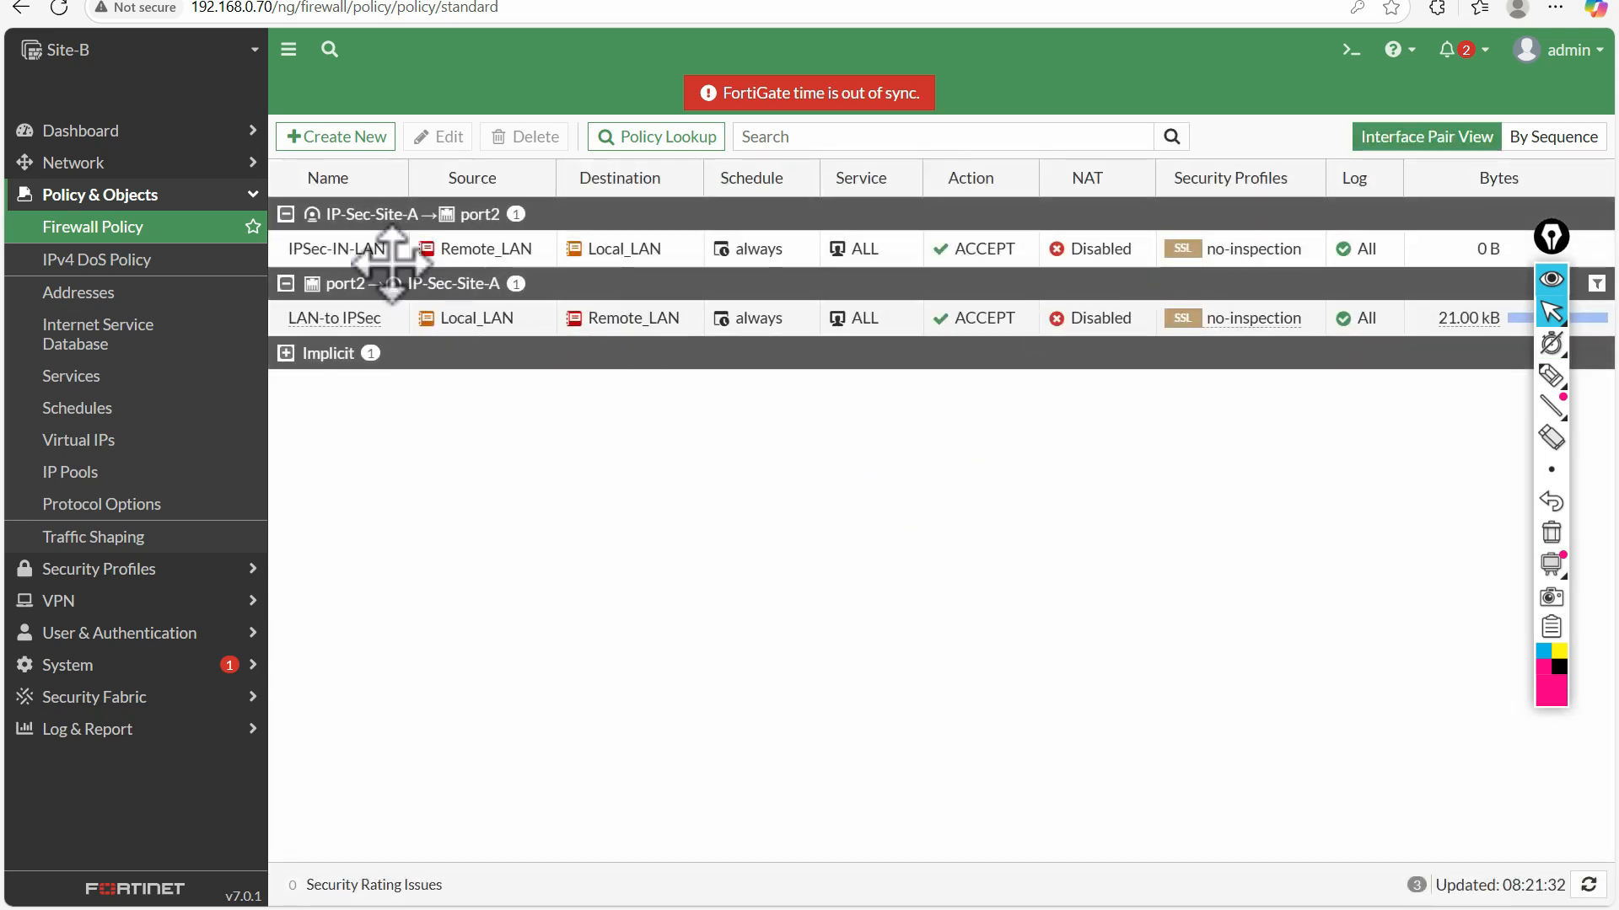
click(330, 251)
double_click(331, 251)
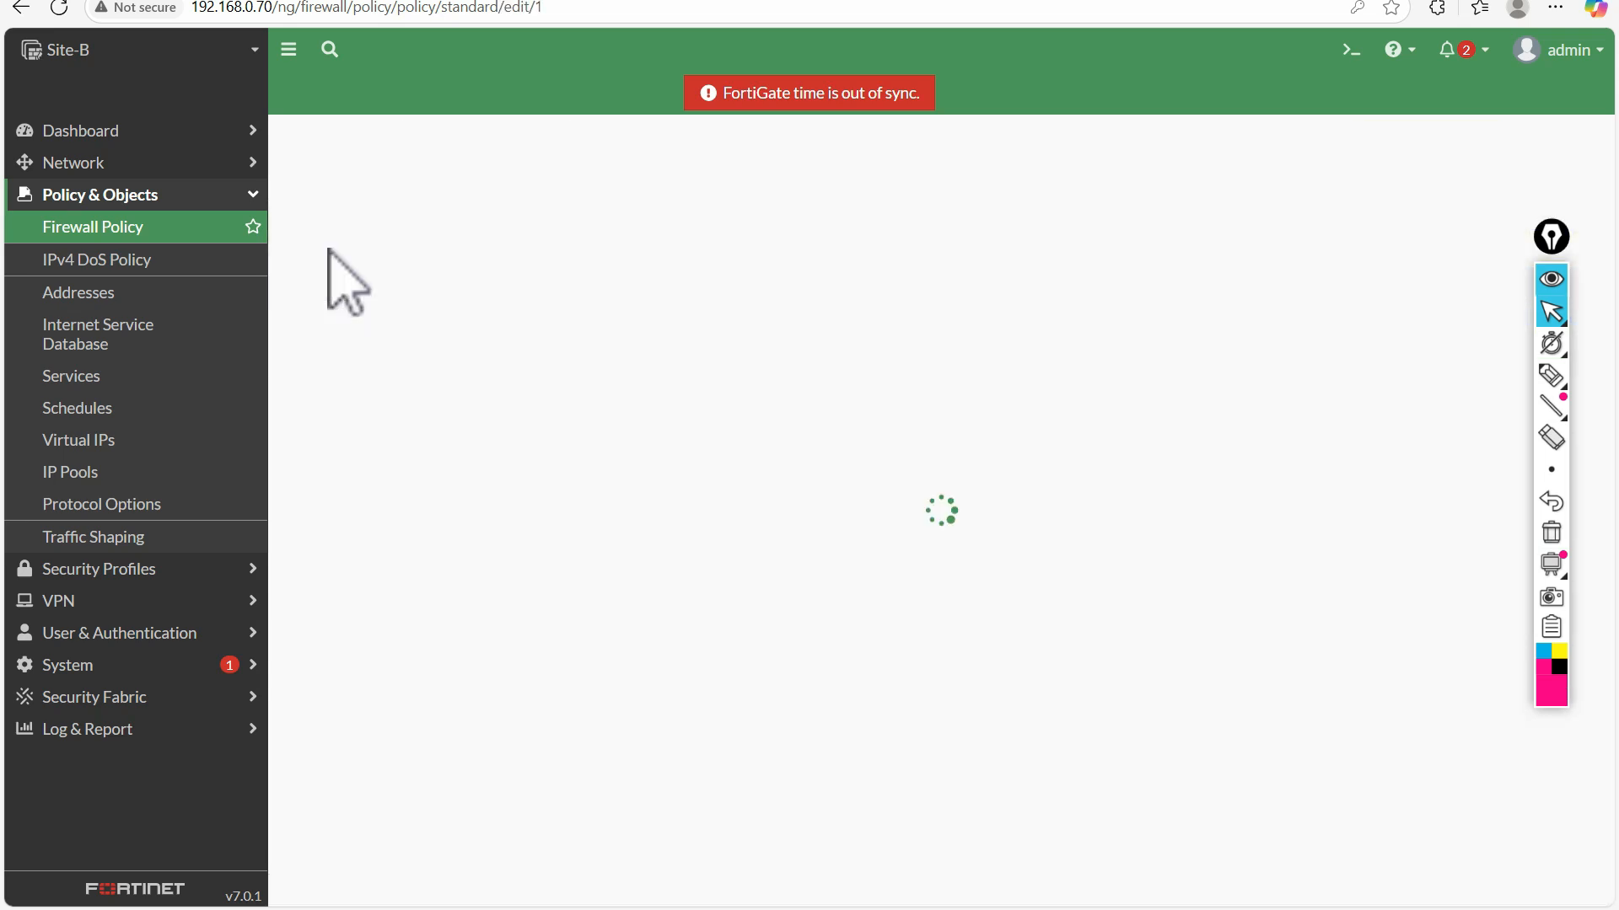
Return to the lab topology and open the console of the Site-A host, node 37254, to its command prompt
click(236, 0)
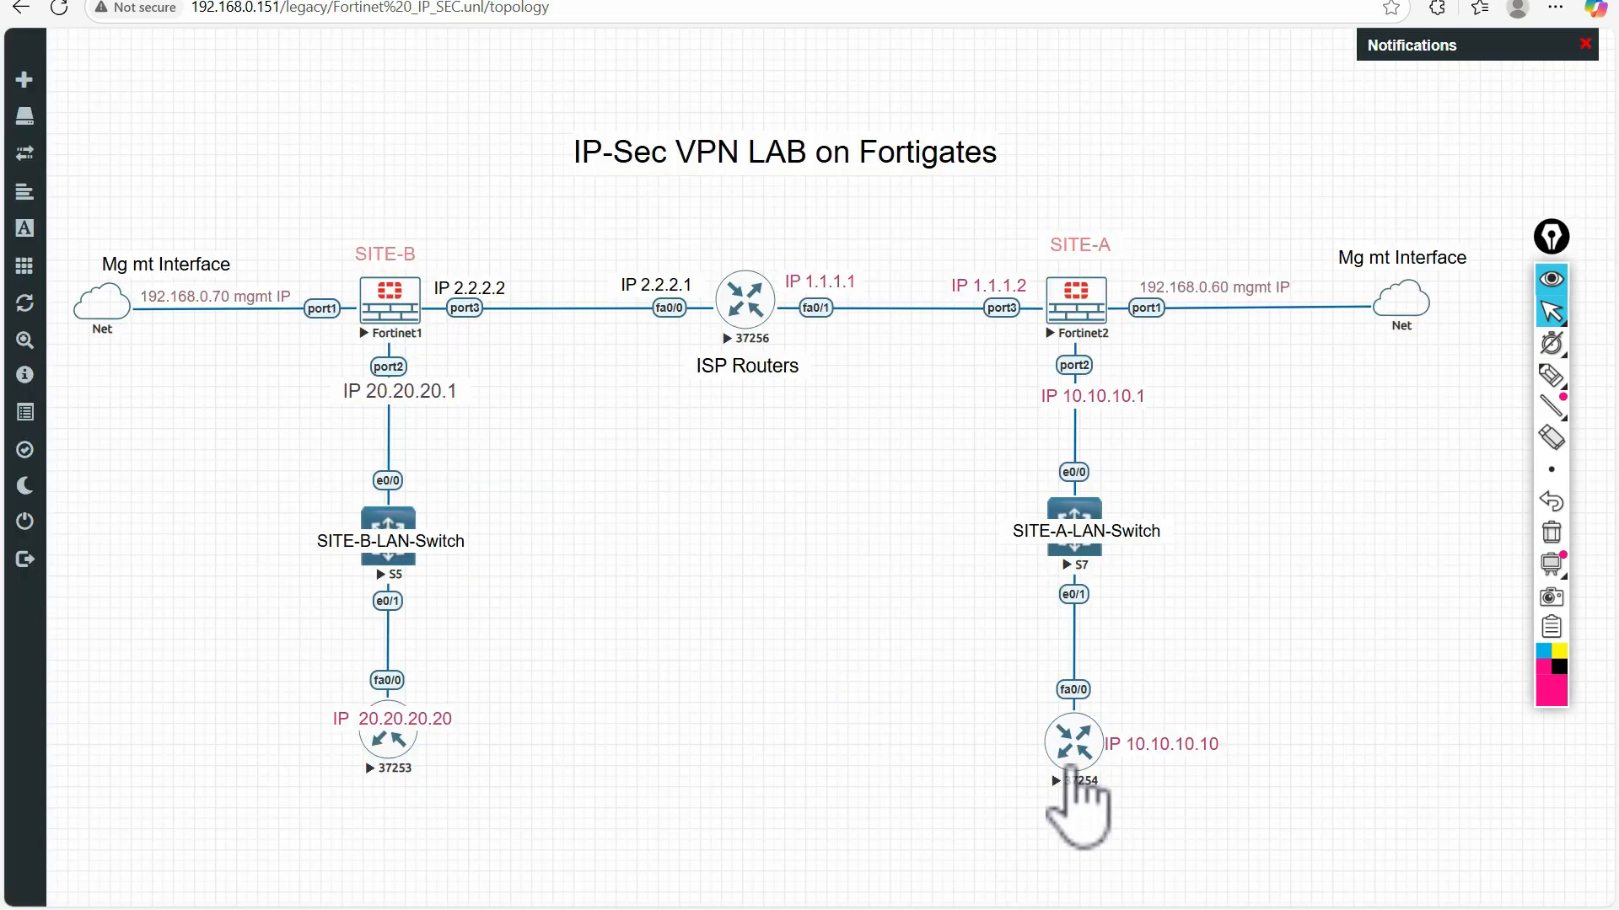
click(1071, 735)
click(927, 118)
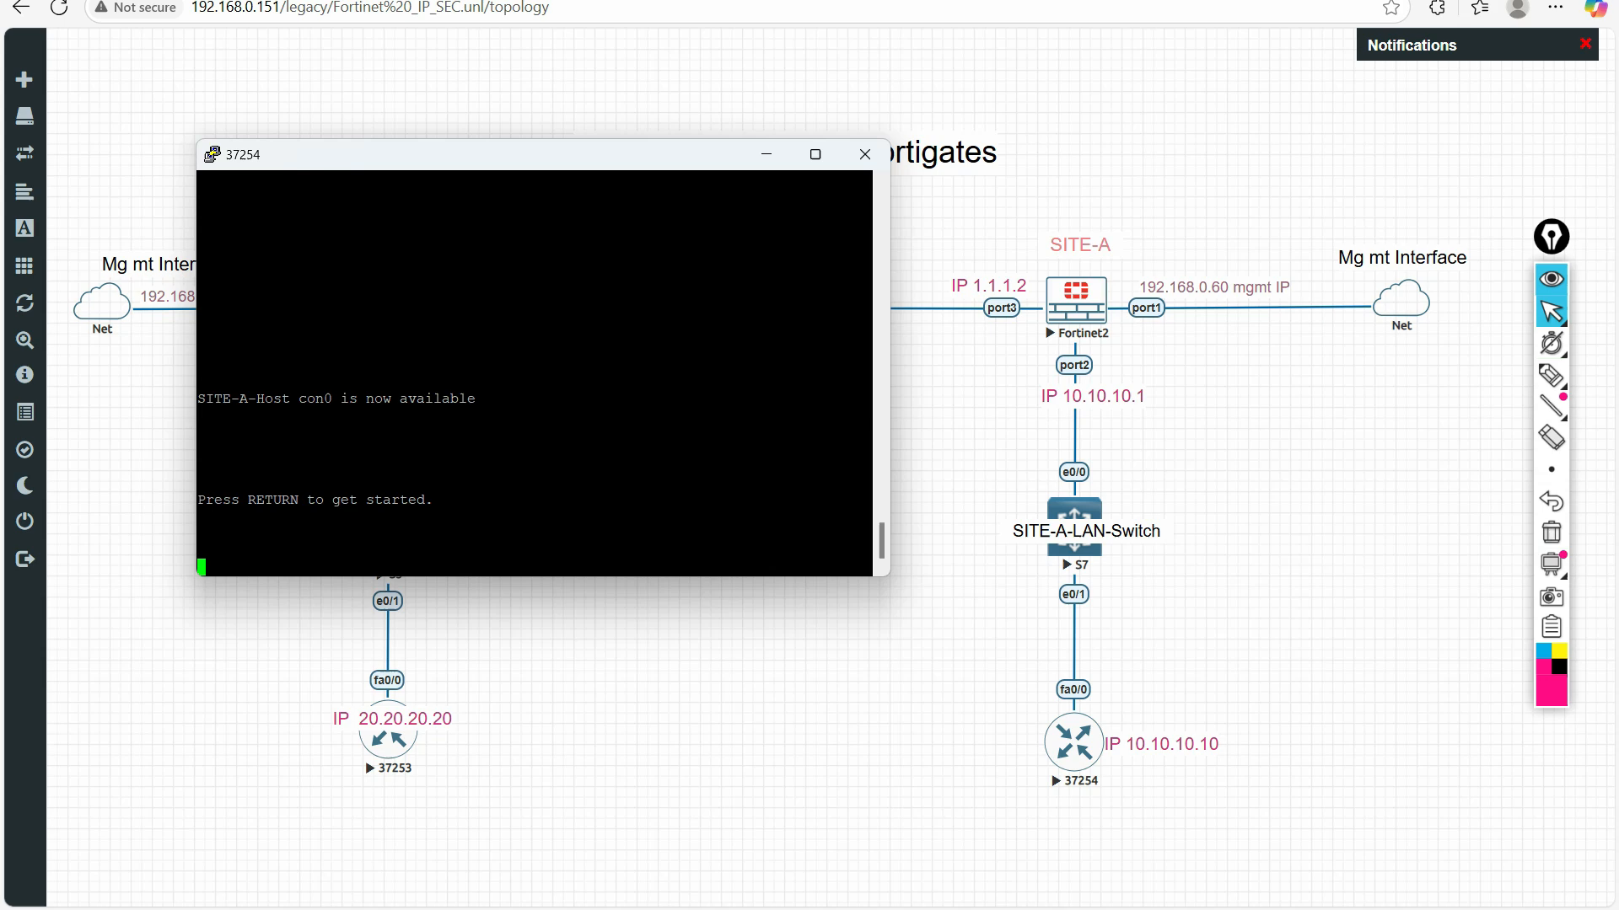
key(Return)
key(Return)
key(Return)
key(Return)
key(Return)
key(Return)
key(Return)
key(Return)
key(Return)
key(Return)
key(Return)
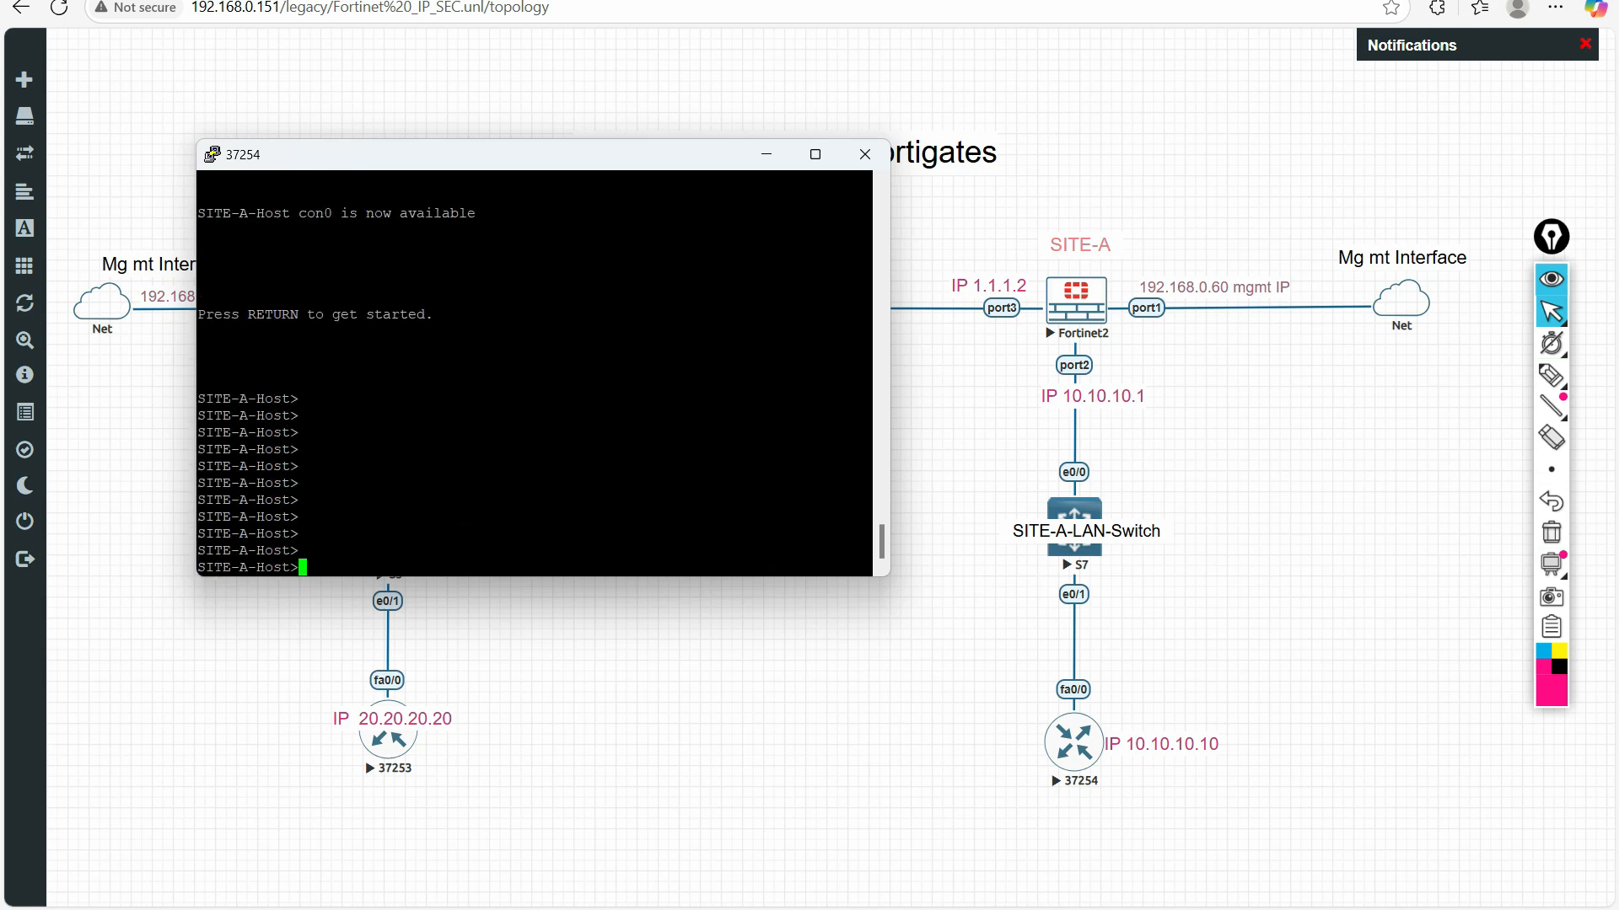
Enter privileged mode on the Site-A host and ping 20.20.20.20
text(en)
key(Return)
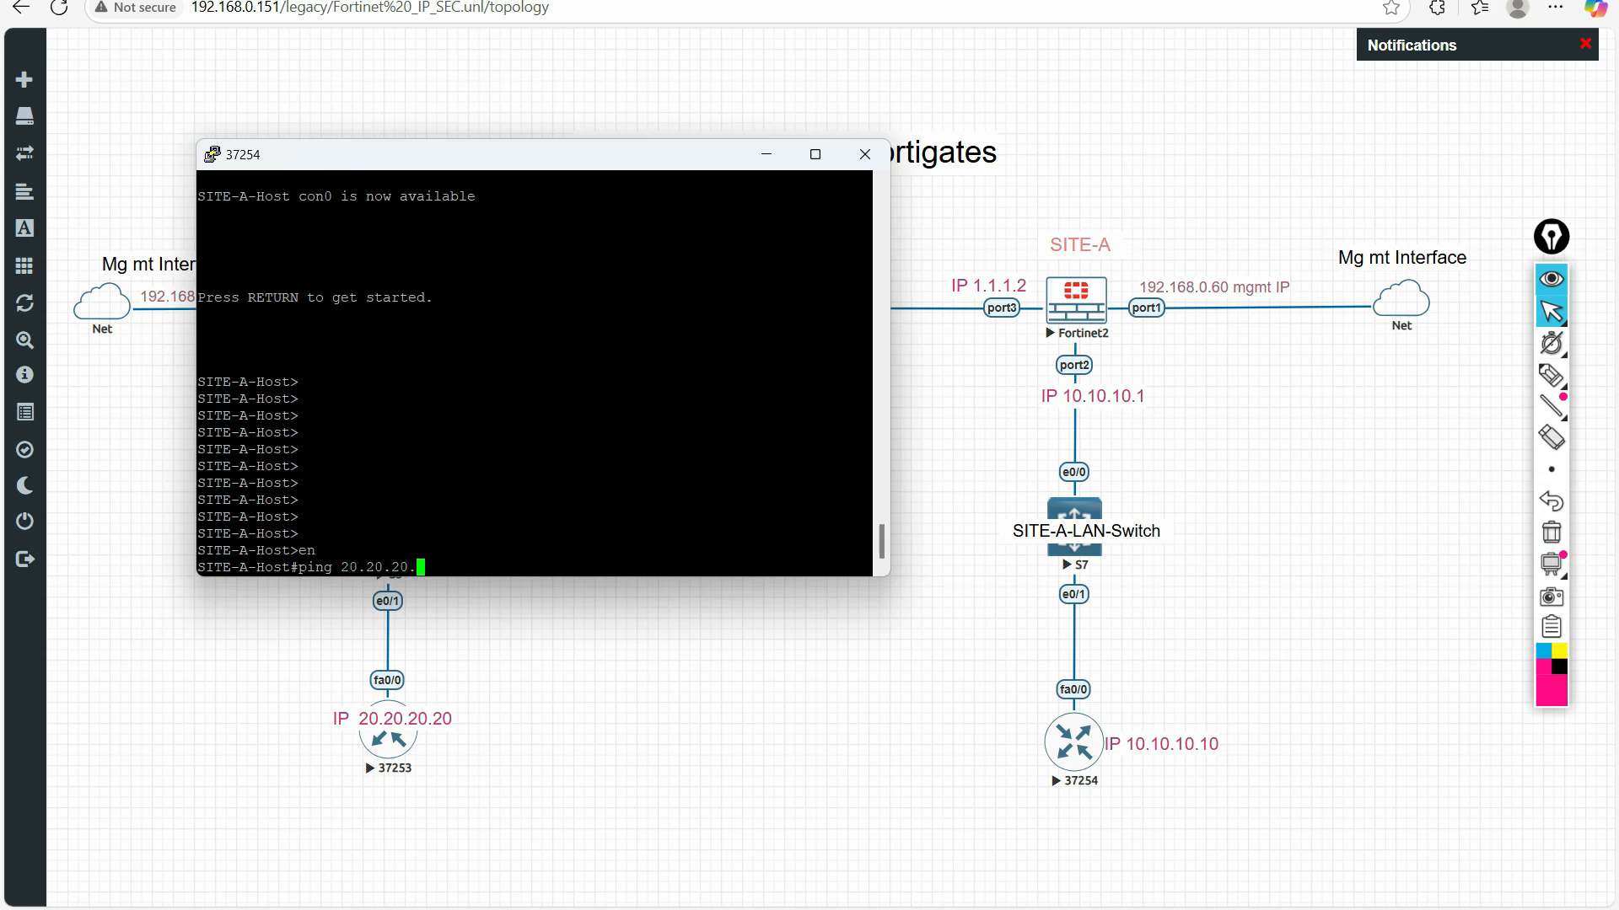
key(Return)
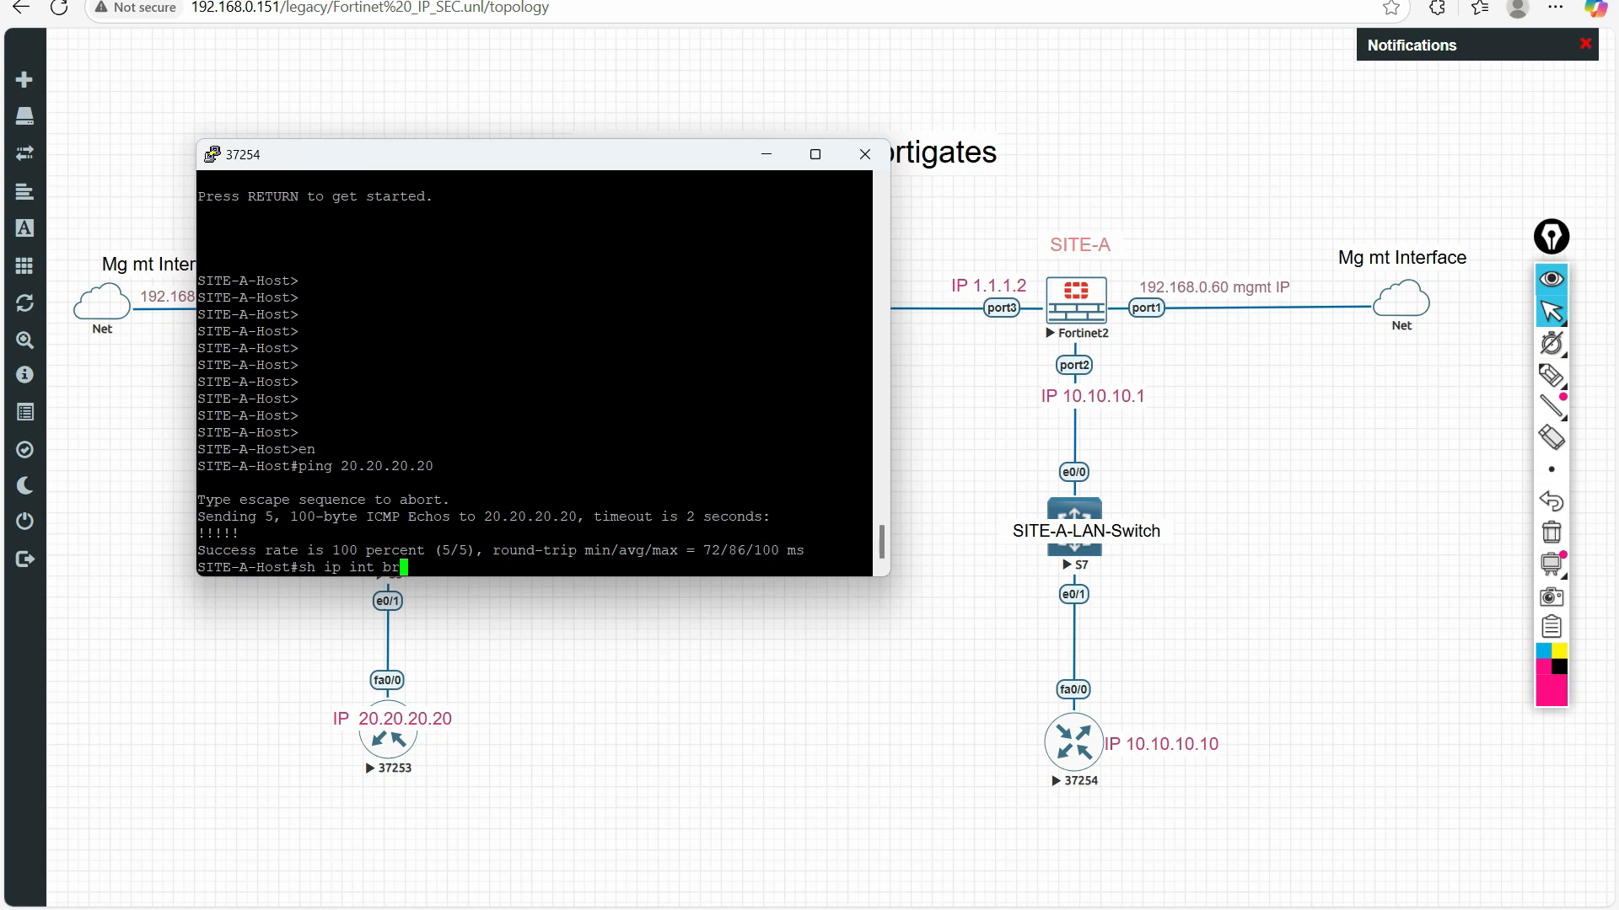
List the Site-A host's interfaces with sh ip int br, and ping 20.20.20.20 again
text(sh ip int br)
key(Return)
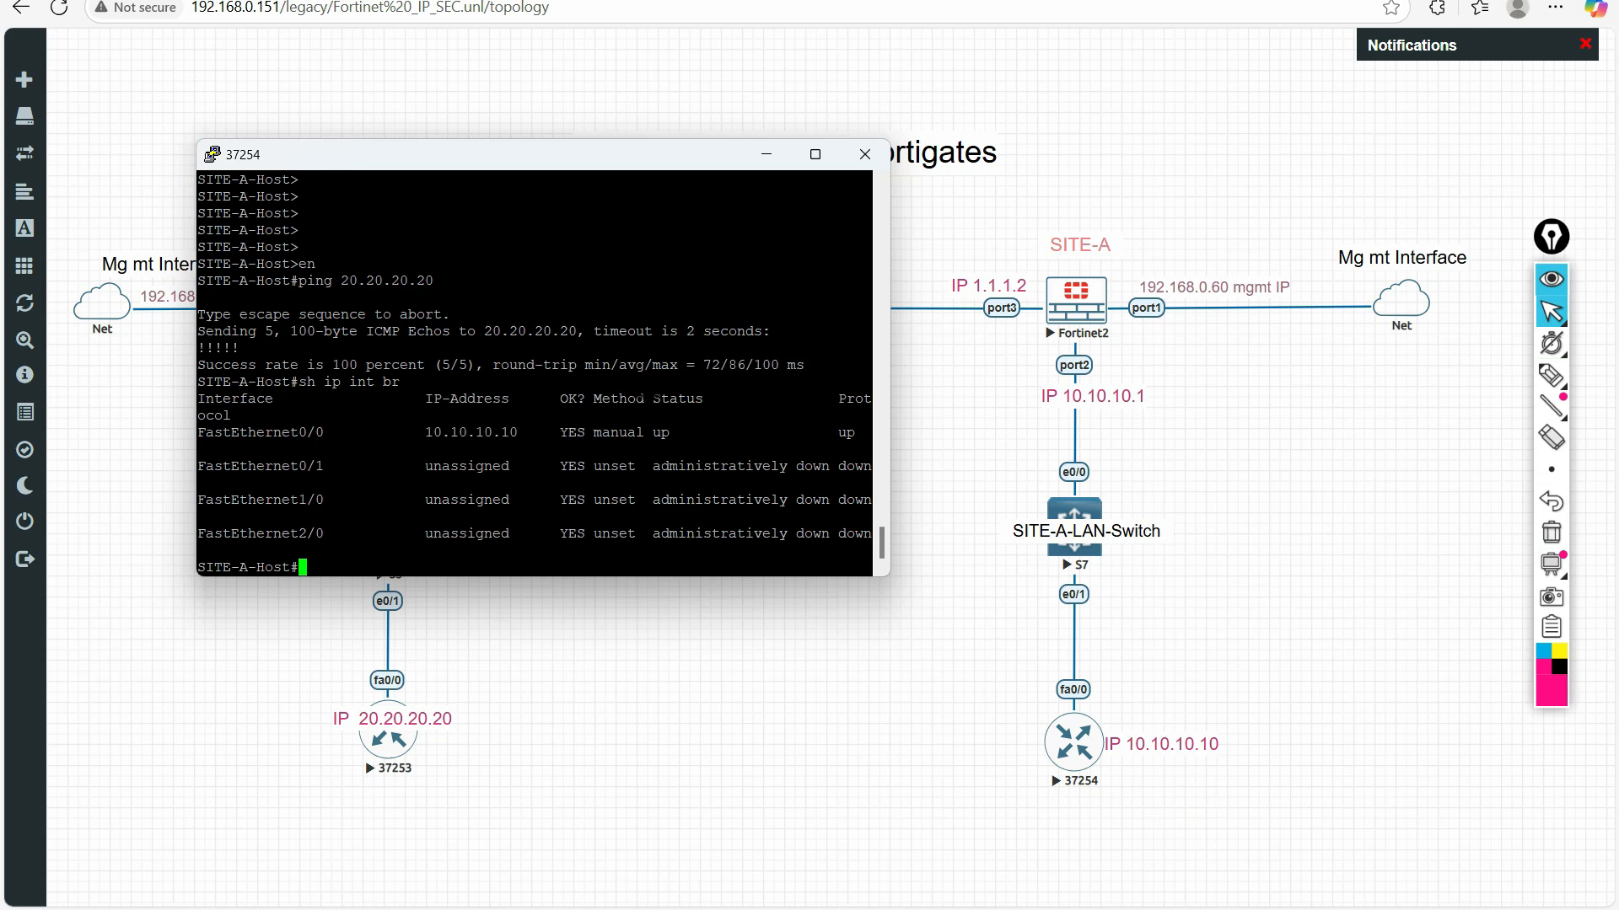
key(Return)
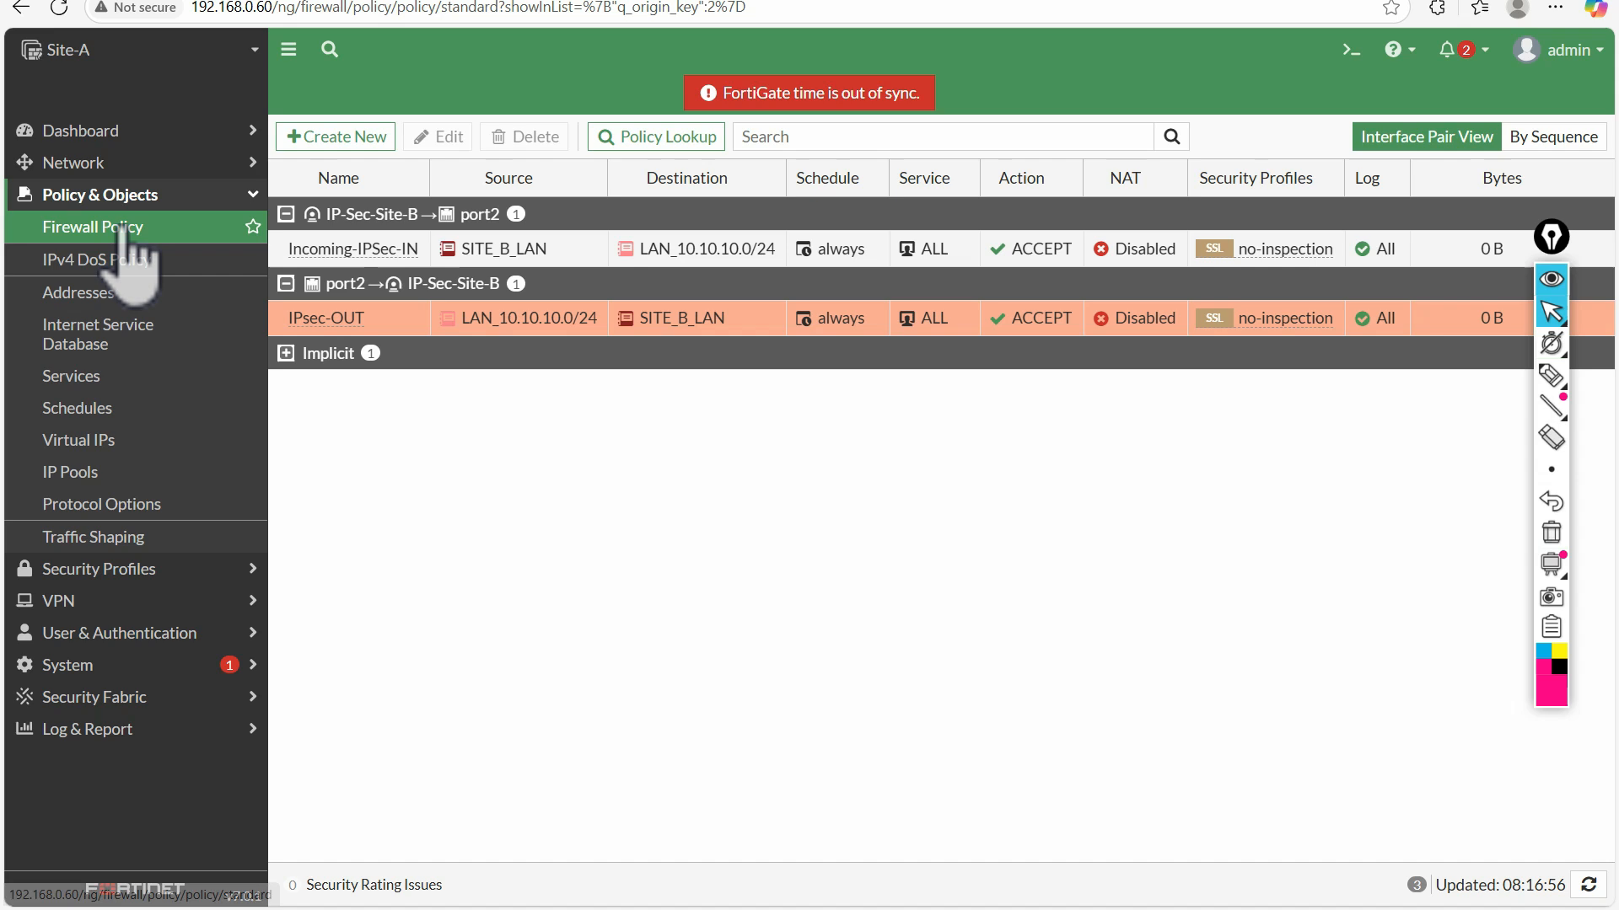
Reload the Site-A FortiGate's firewall policy list to check the byte counters, and open the IPsec-OUT policy
click(123, 227)
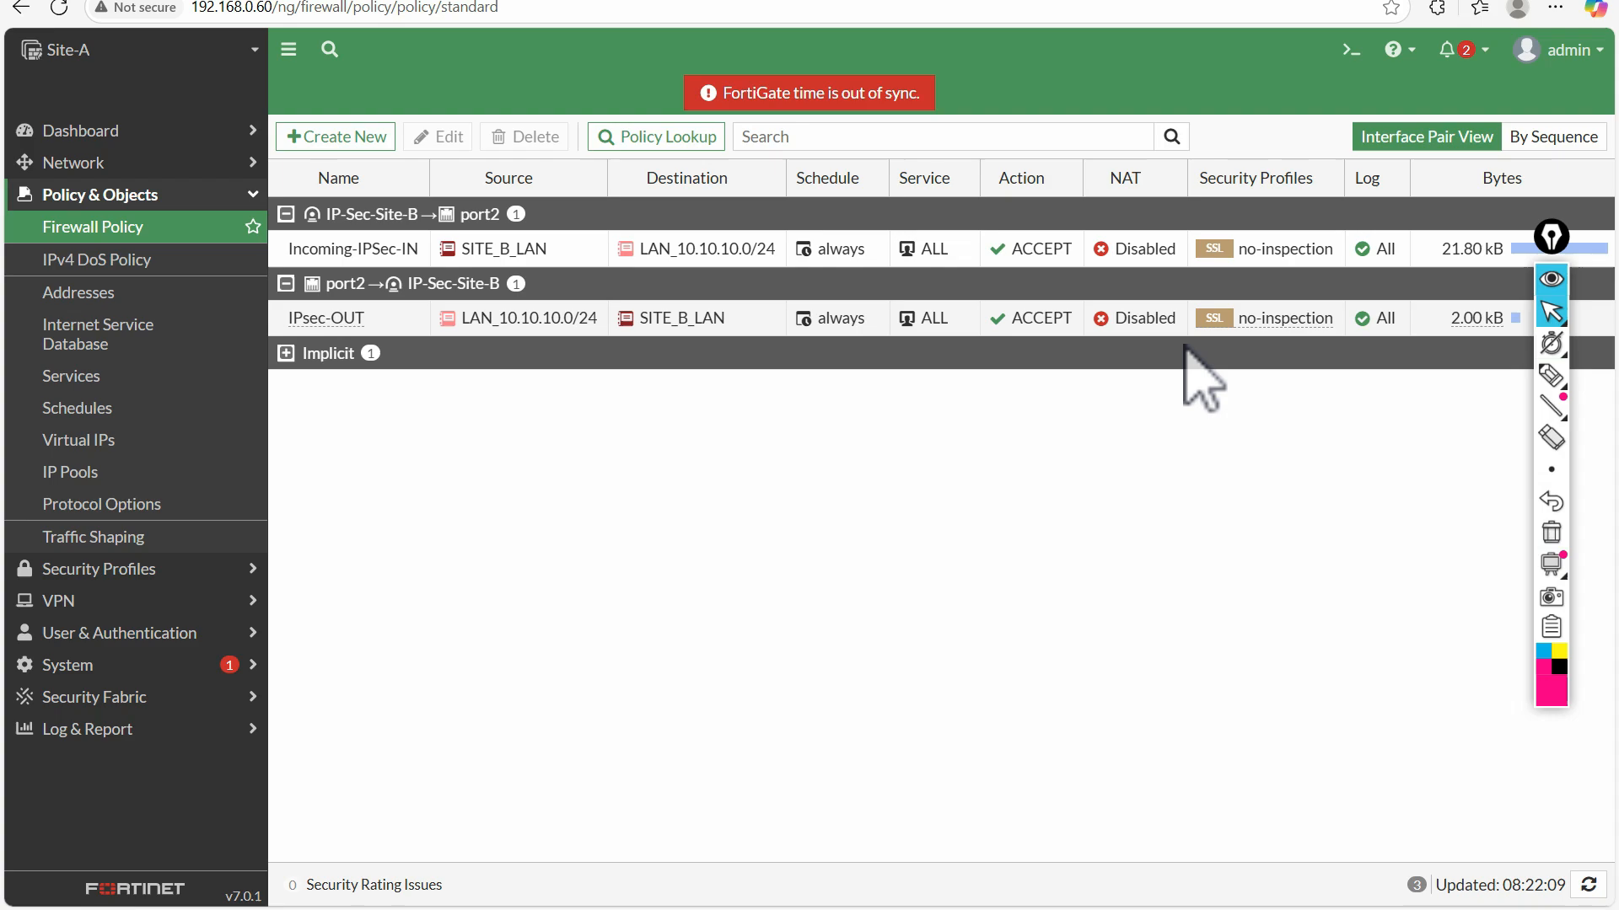
double_click(335, 320)
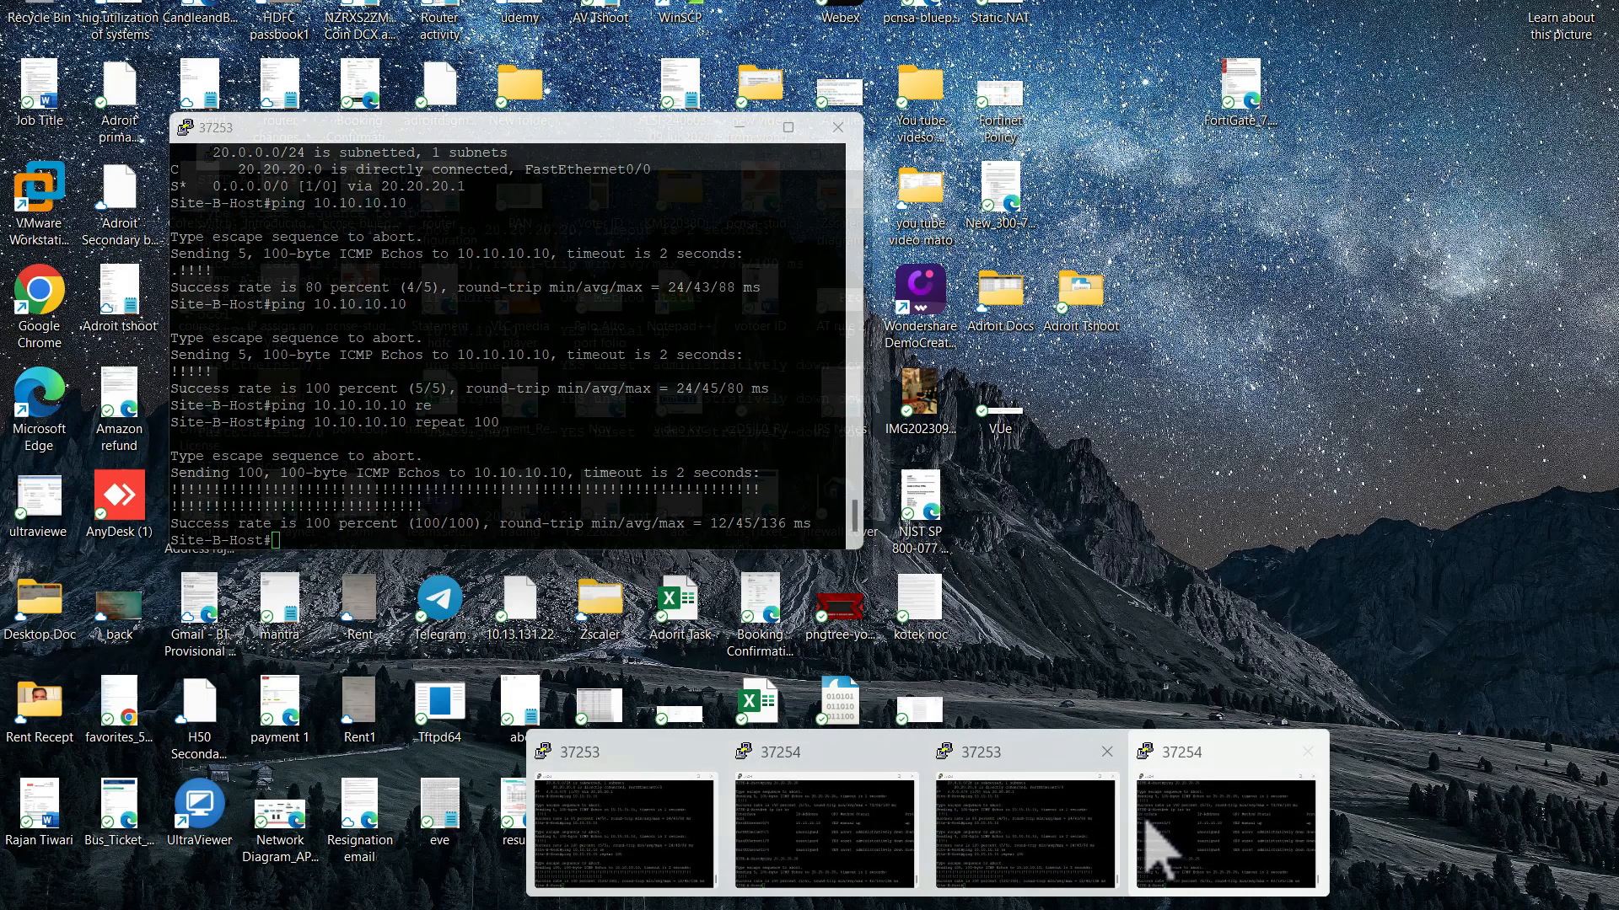
Bring back the Site-A host console and ping 20.20.20.20 with repeat 1000
click(1147, 822)
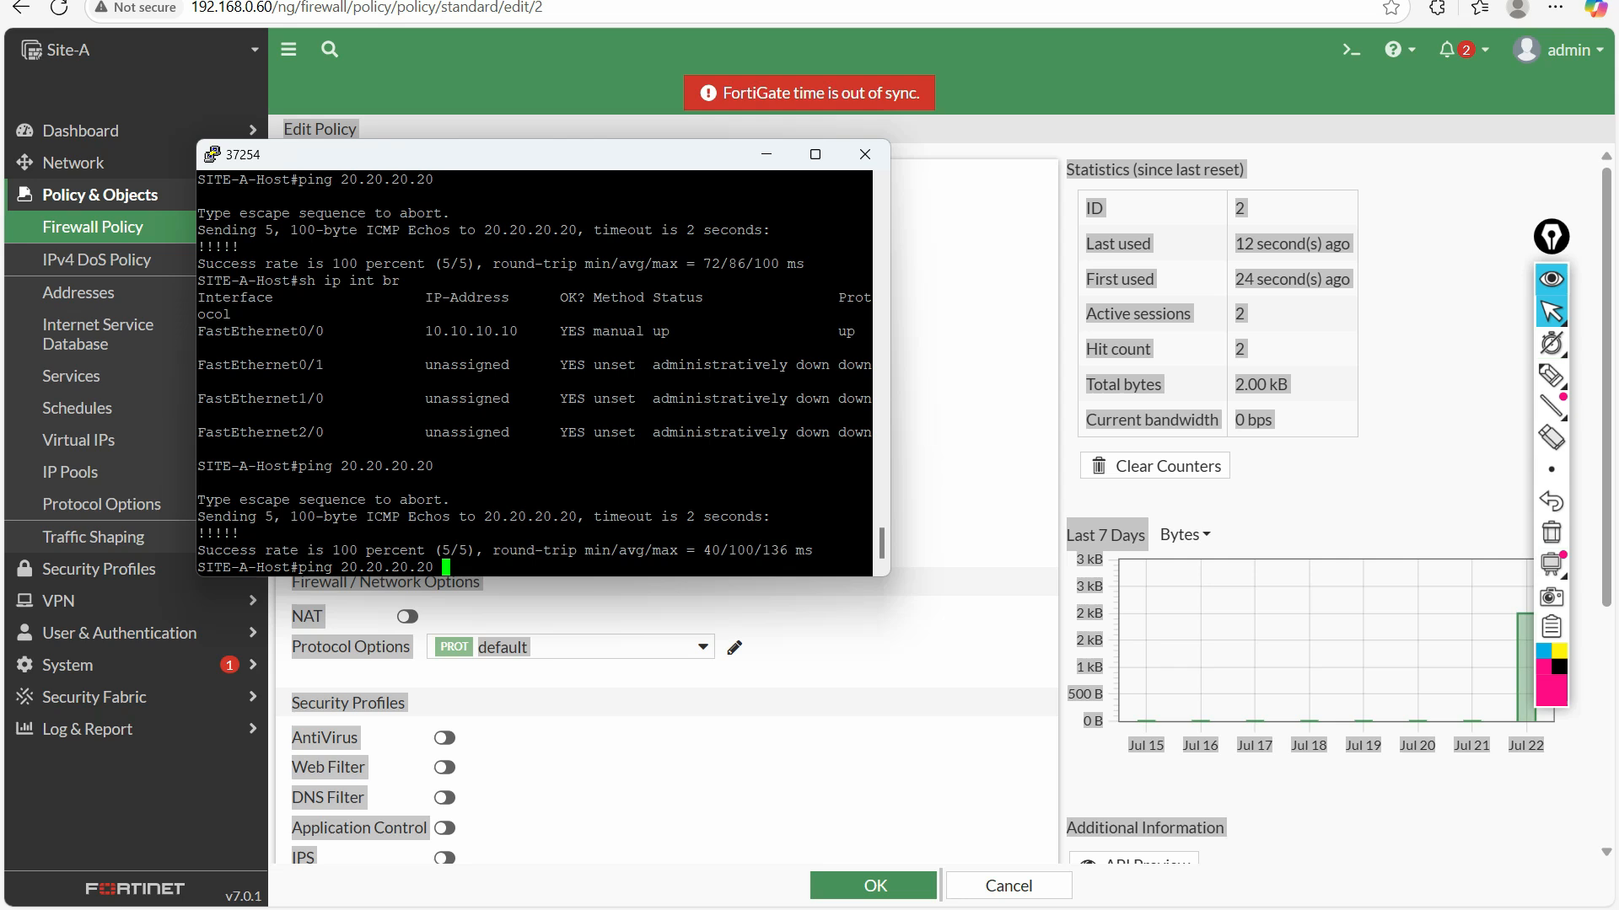
text(e)
key(Tab)
text(1000)
key(Return)
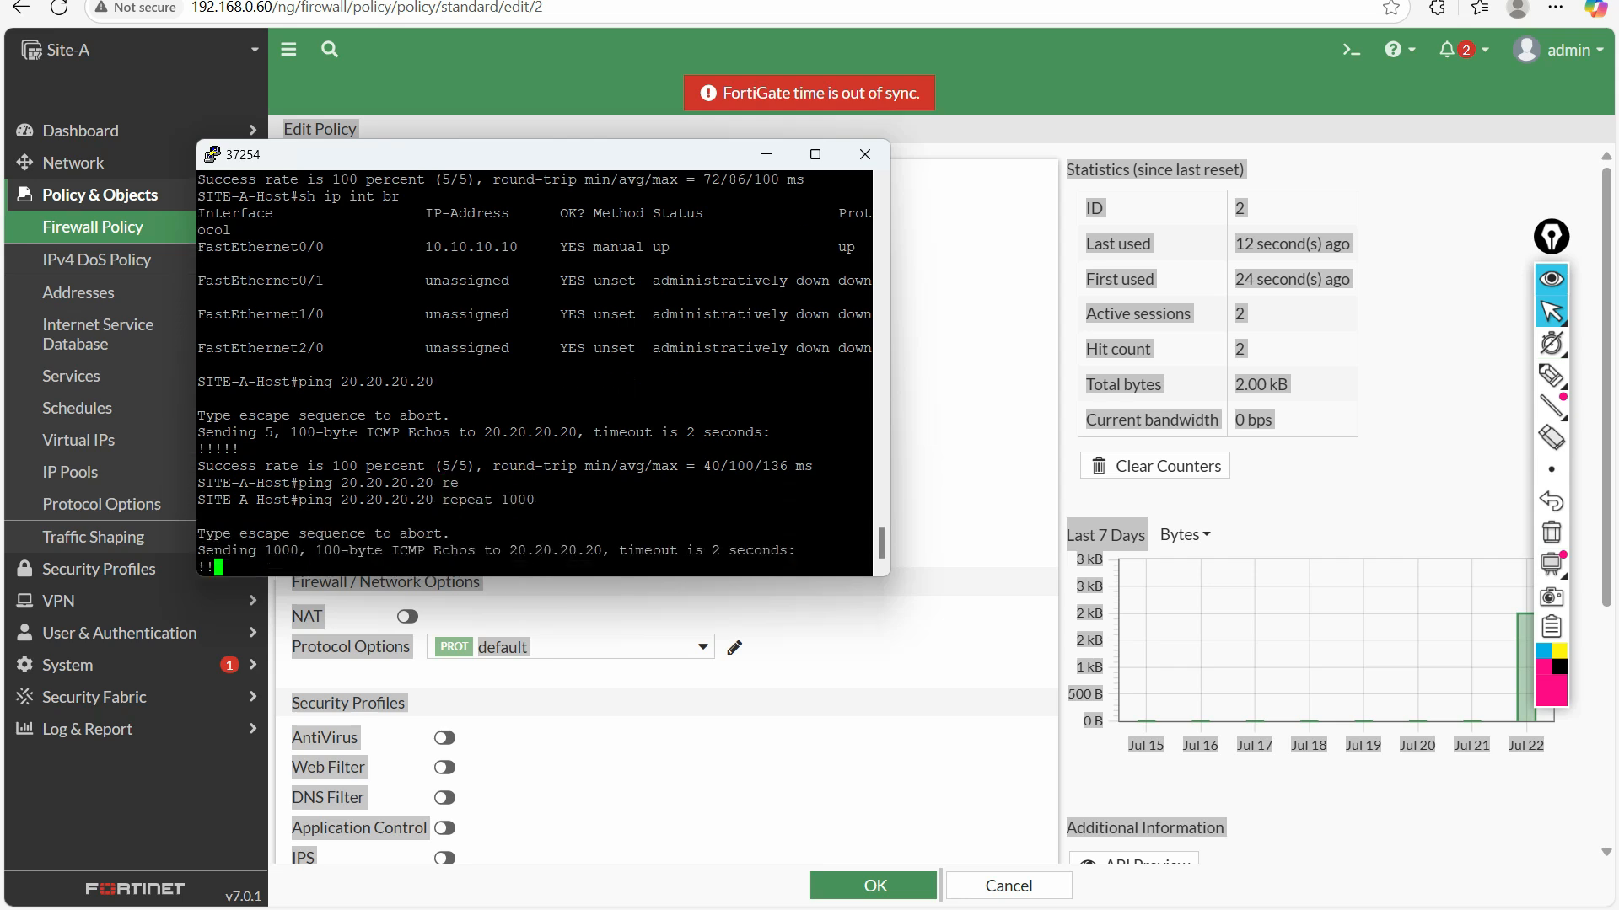
Check the IPsec-OUT policy's live total bytes, highlight its current bandwidth, and close the policy without saving
click(943, 497)
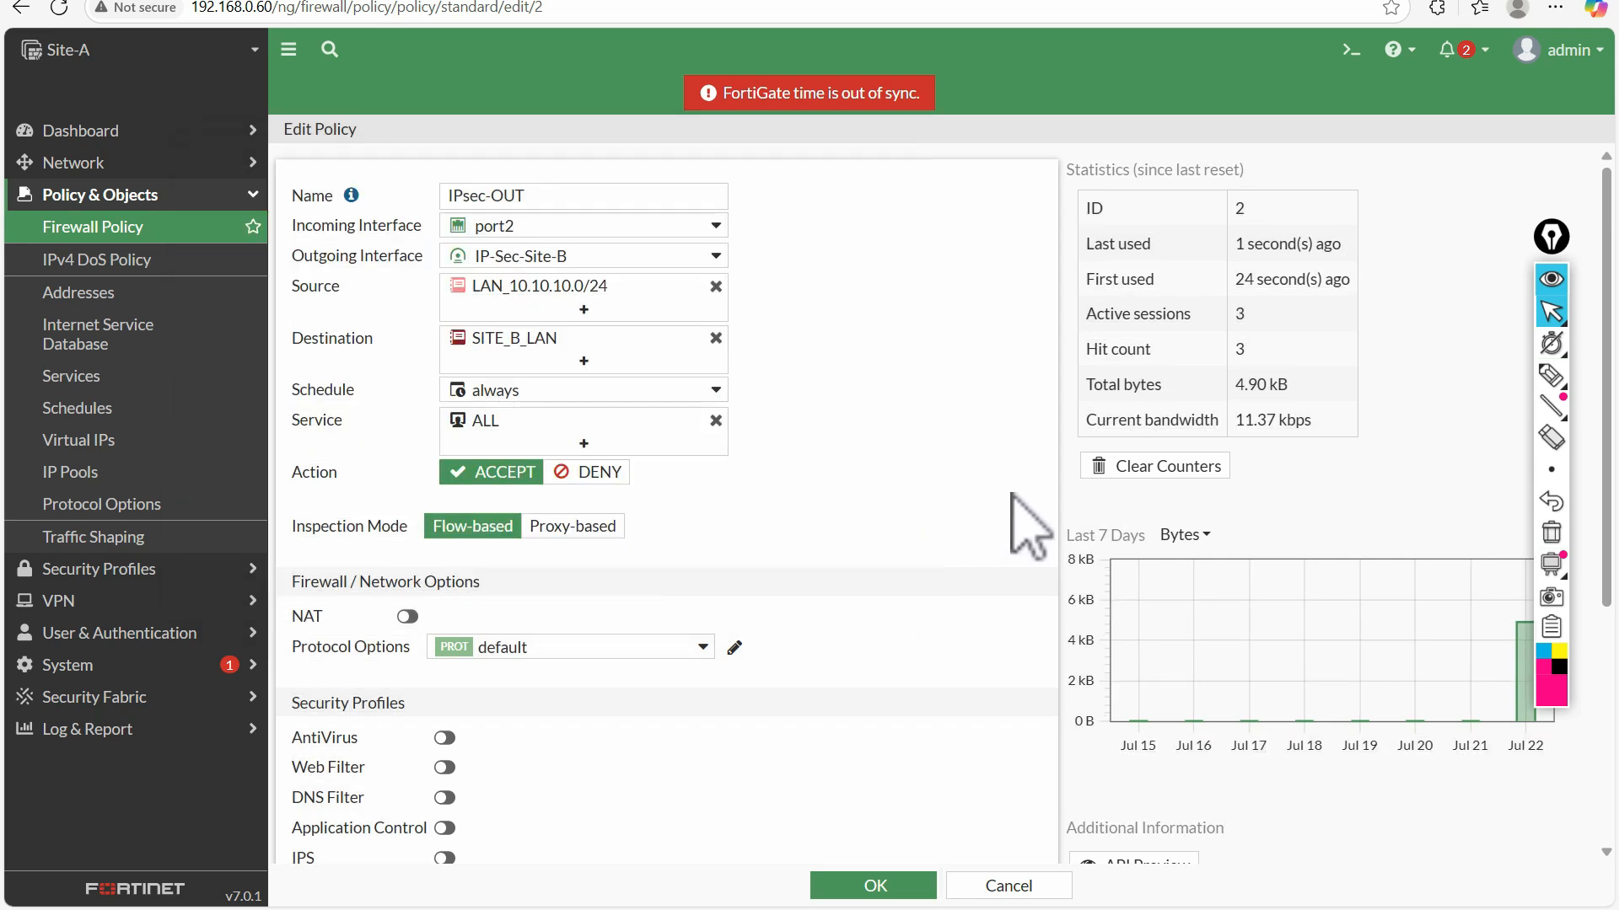
drag(1233, 420, 1311, 418)
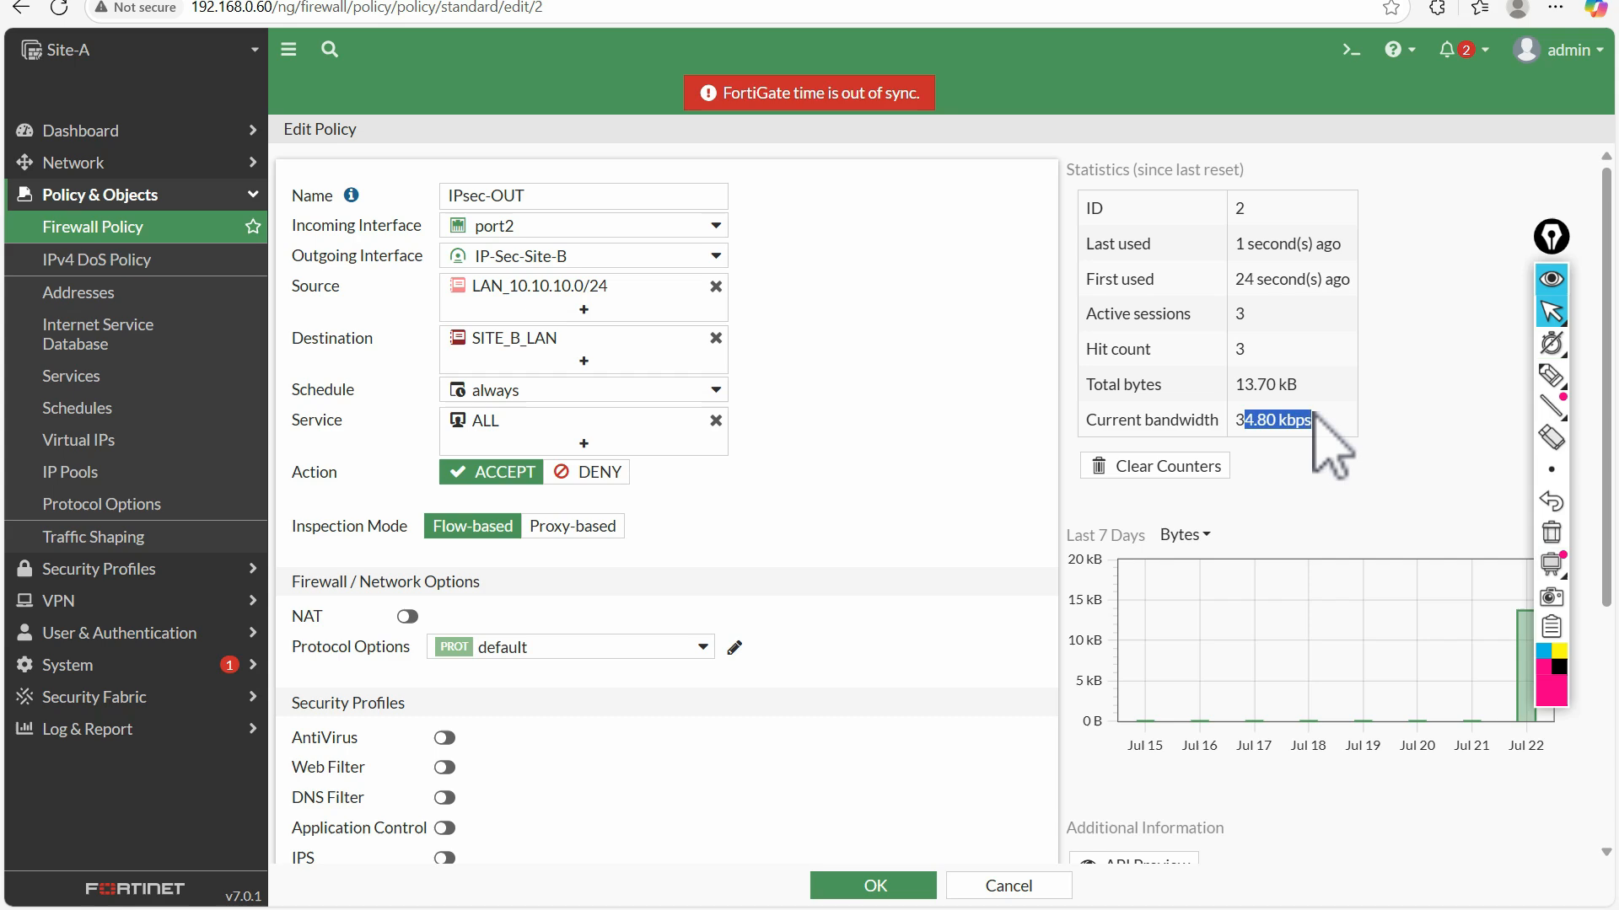
click(1003, 887)
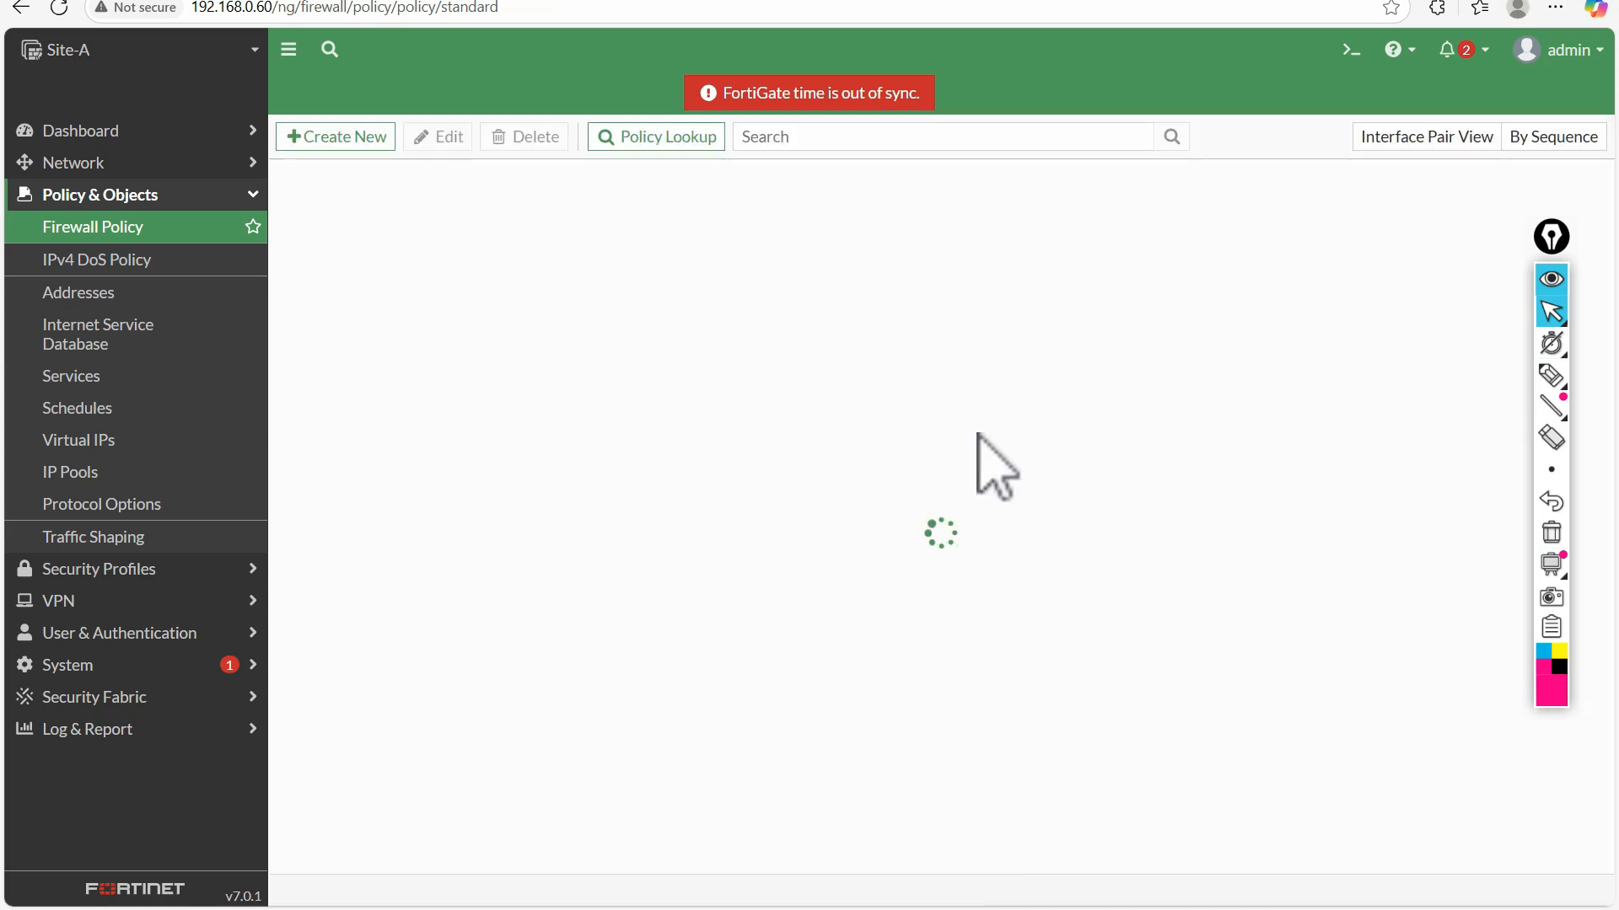
Return to the lab topology and draw pen check marks above the SITE-B and SITE-A FortiGates
click(134, 0)
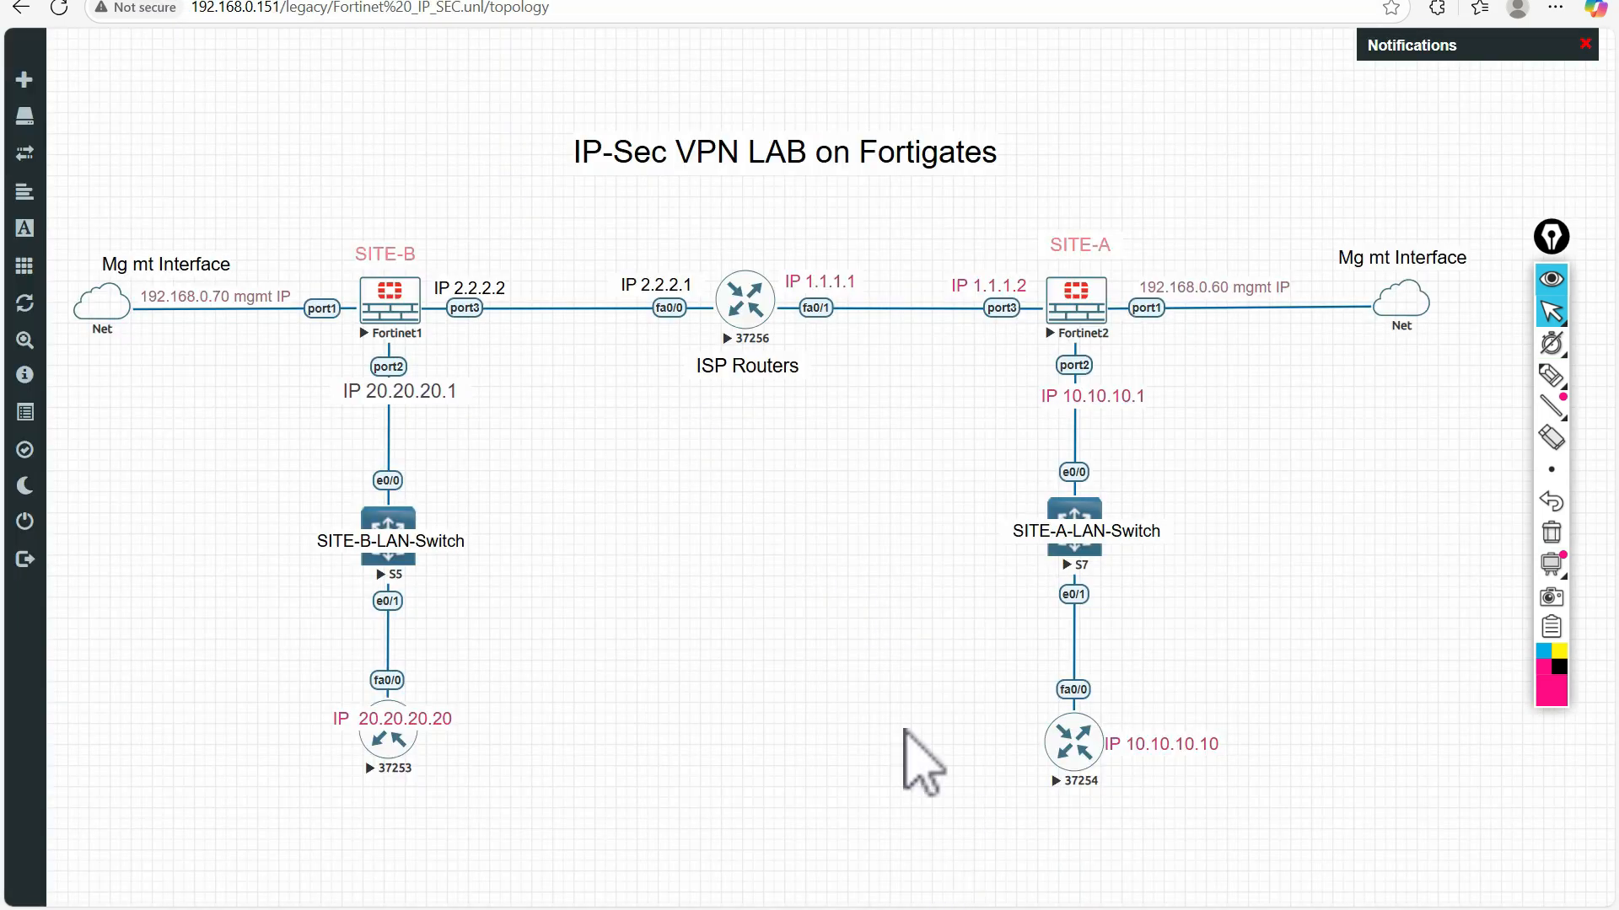
click(1551, 375)
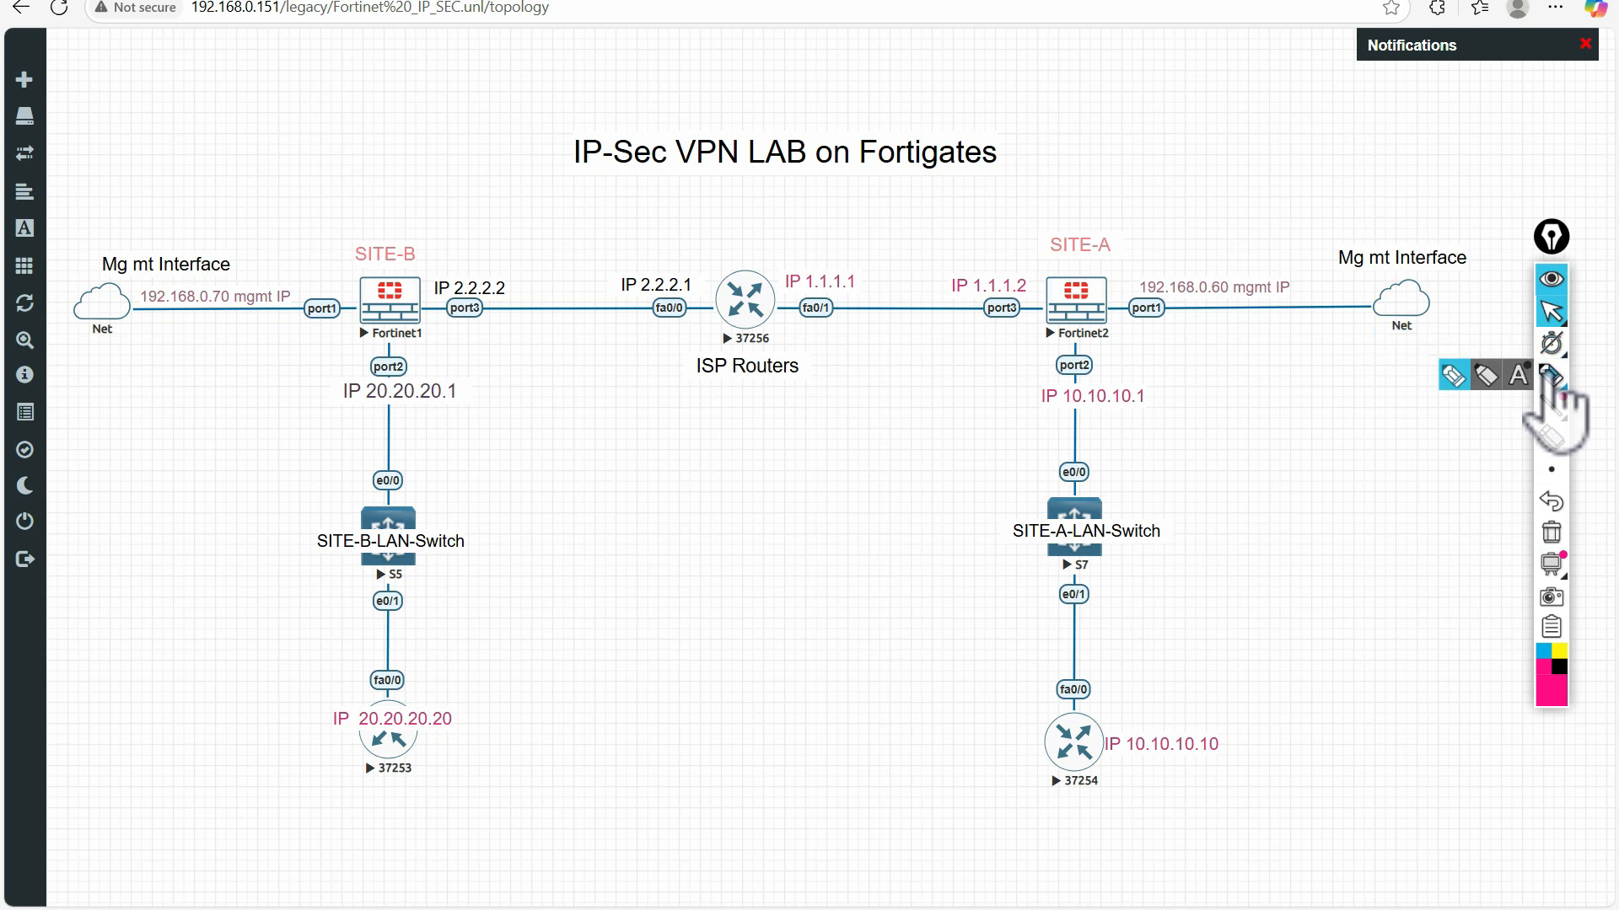
drag(425, 215, 447, 199)
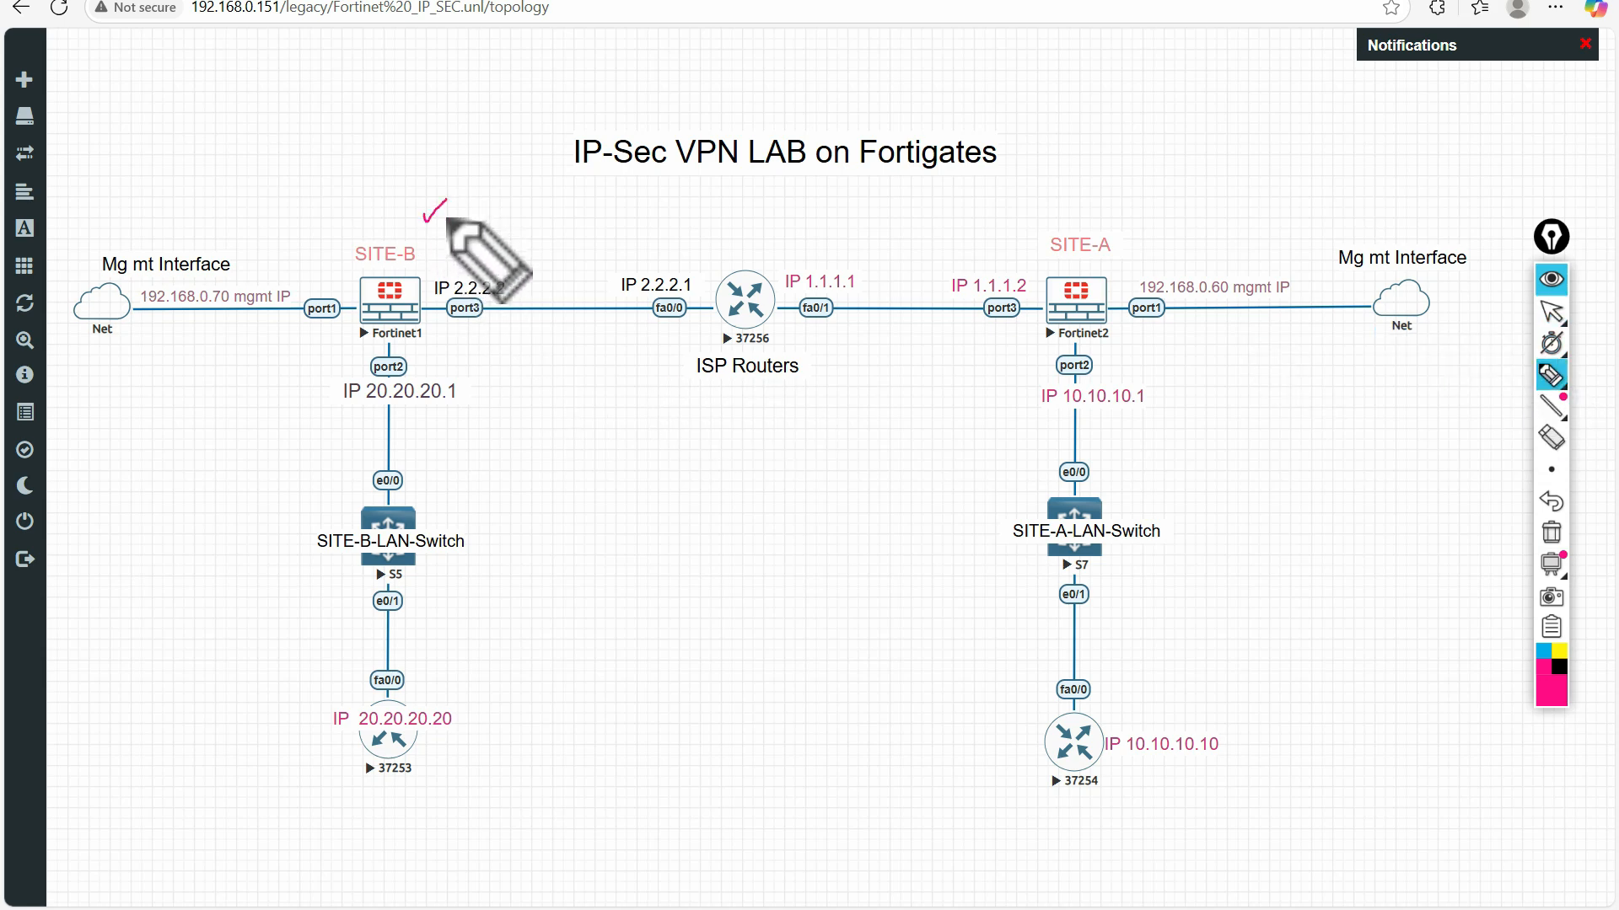
drag(1129, 223, 1141, 223)
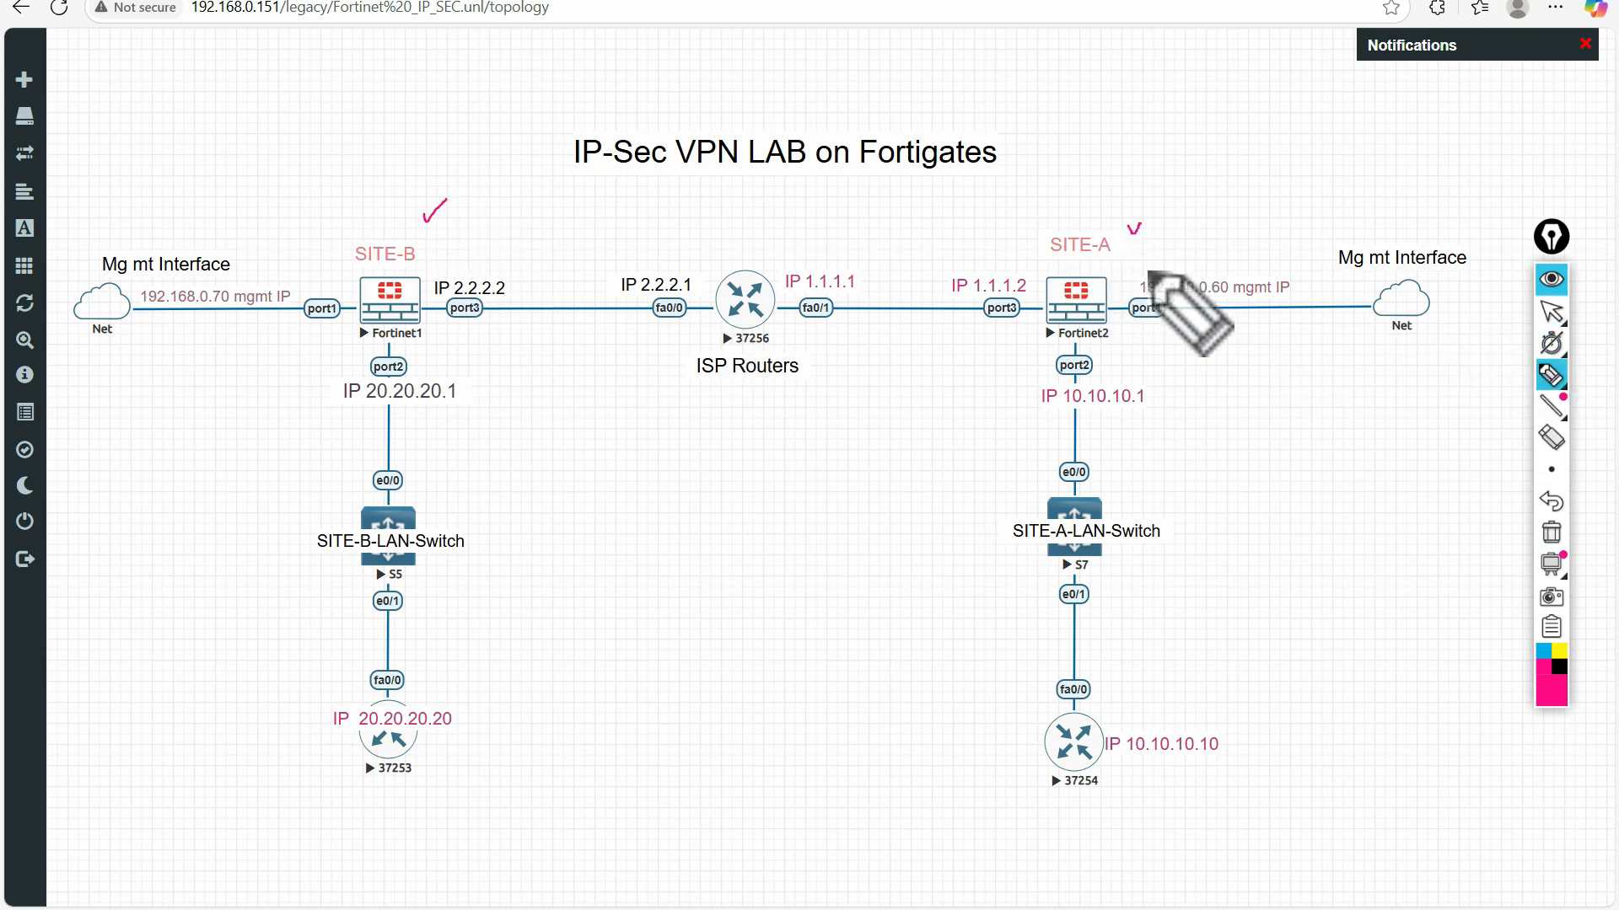